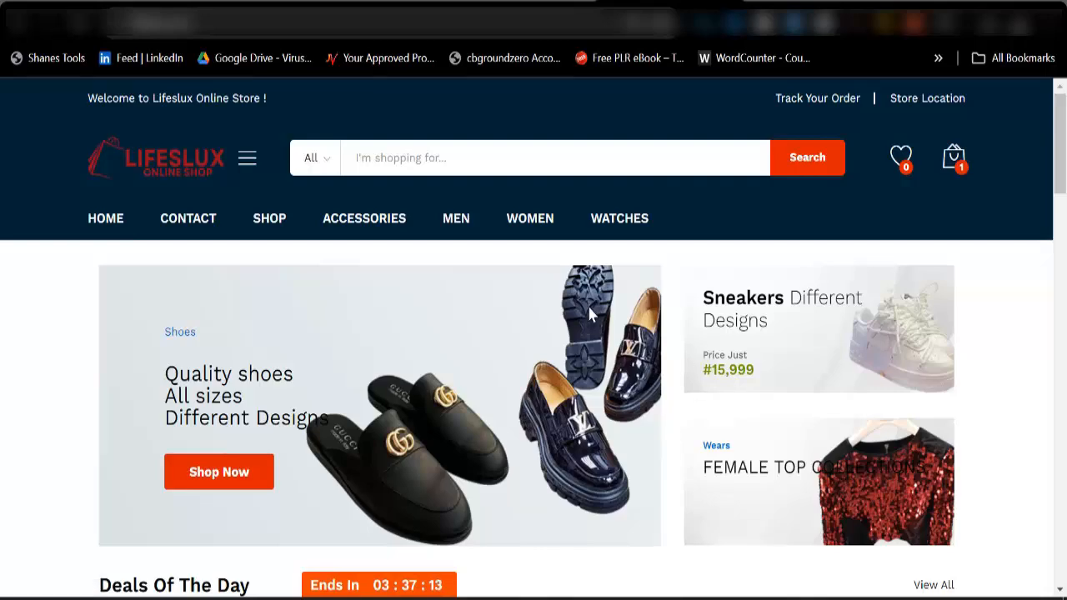
# Look through the Lifeslux store's home page, examining its banners, deals of the day and best seller sections.
pyautogui.scroll(-5, 588, 313)
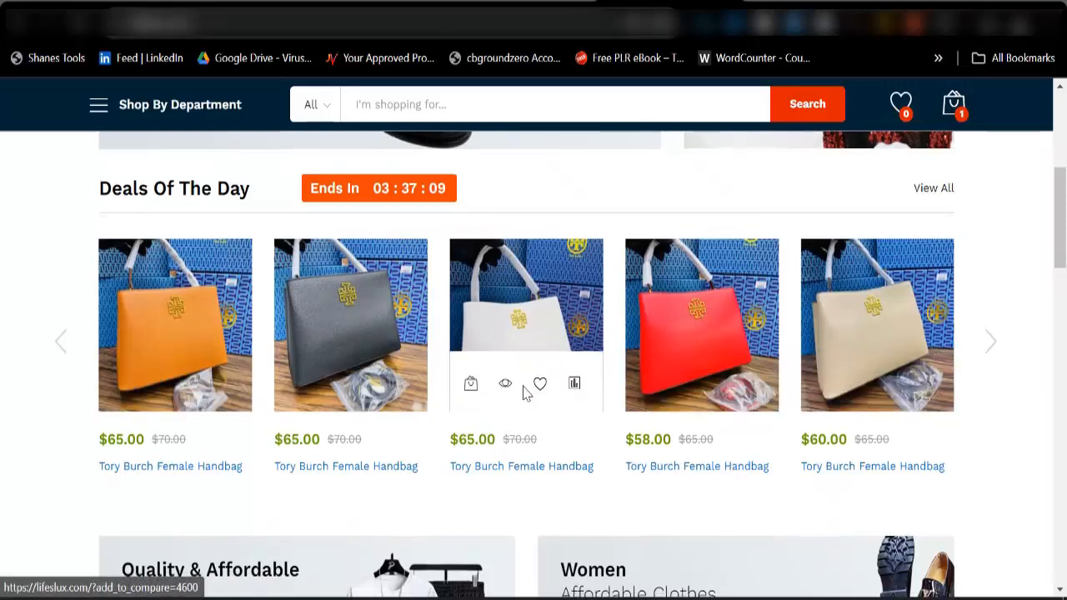
pyautogui.scroll(-3, 525, 393)
pyautogui.scroll(-5, 517, 428)
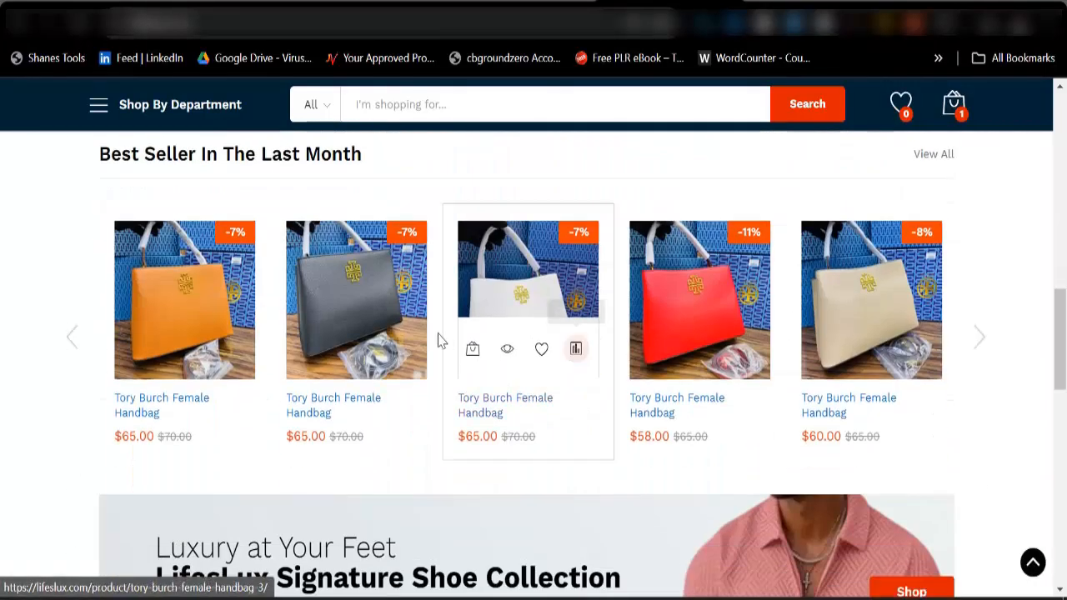
pyautogui.scroll(-3, 745, 476)
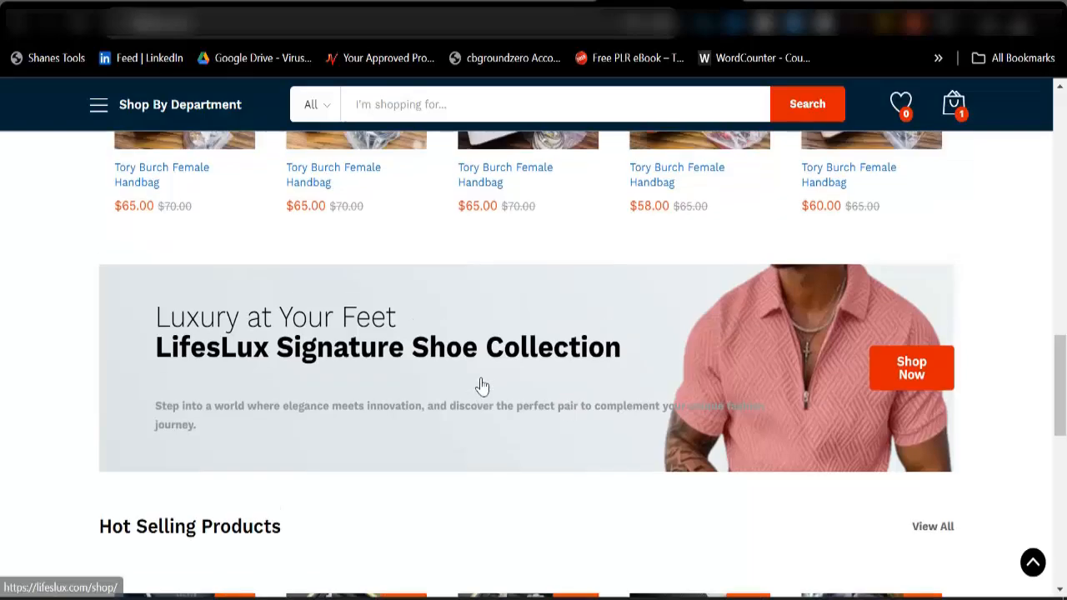
pyautogui.scroll(5, 482, 386)
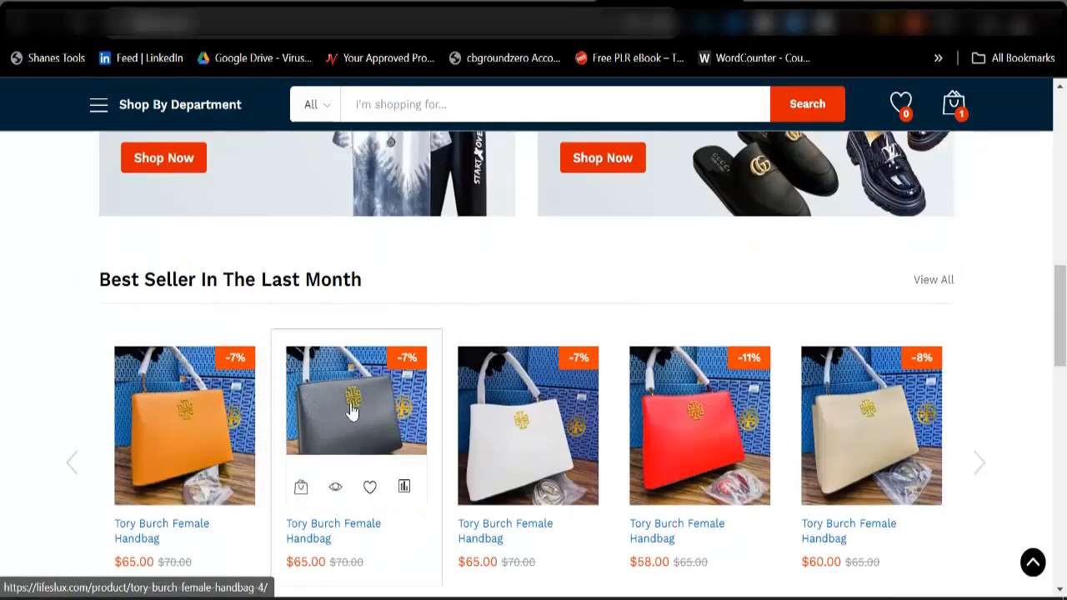
pyautogui.scroll(10, 351, 408)
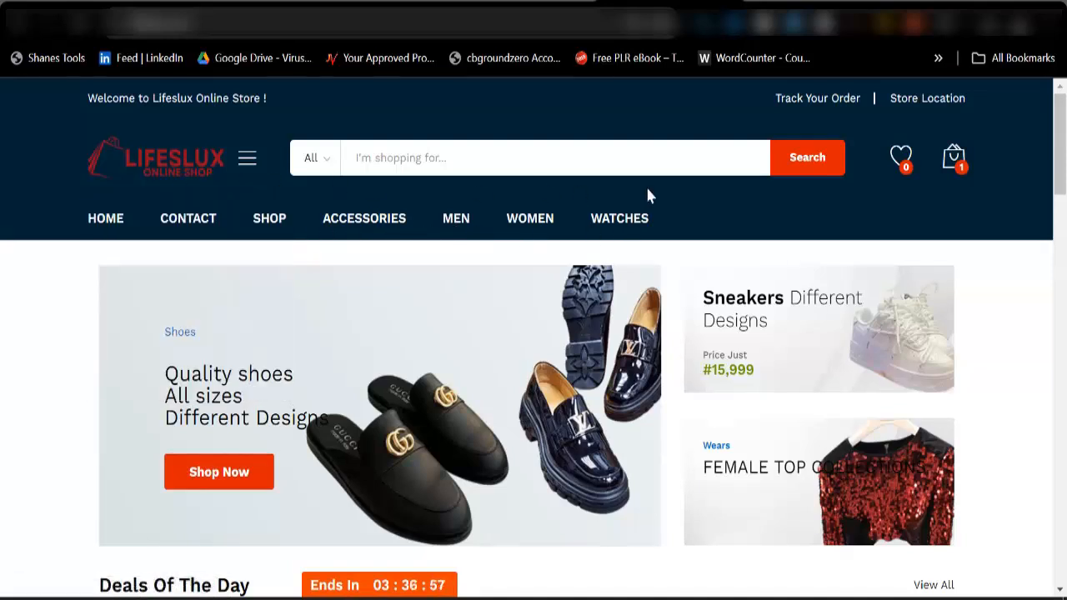
pyautogui.scroll(-3, 669, 369)
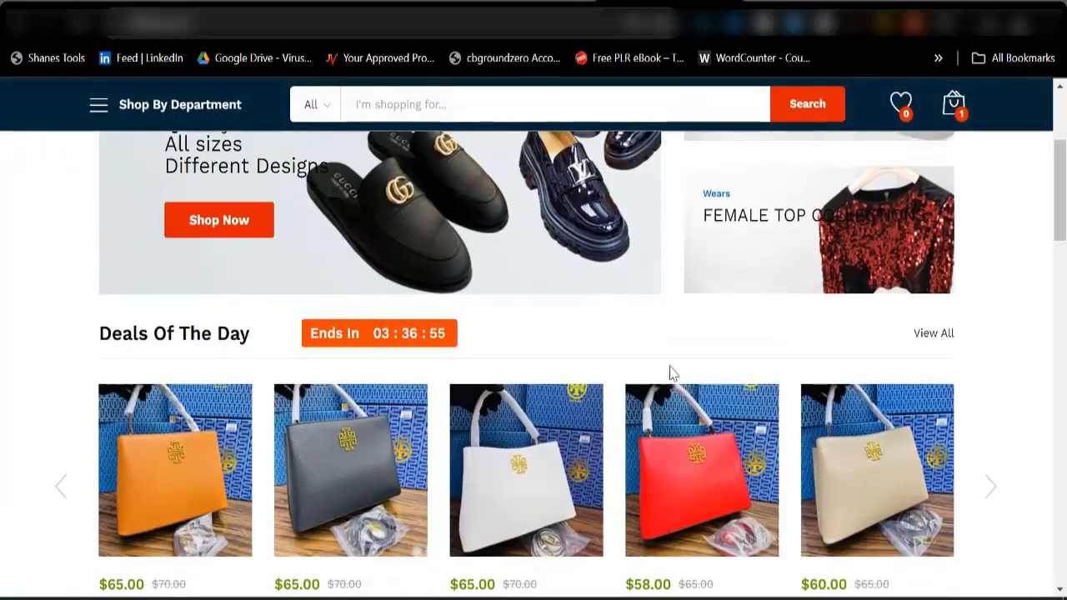
pyautogui.scroll(3, 412, 371)
pyautogui.scroll(-1, 388, 392)
pyautogui.scroll(-1, 333, 392)
pyautogui.scroll(2, 300, 334)
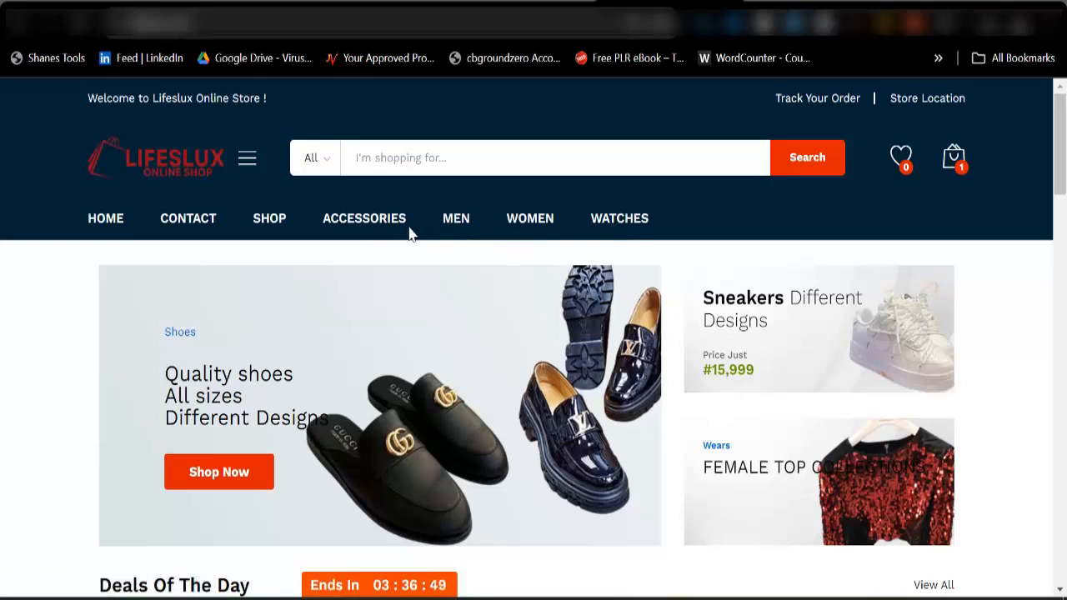
# Find the Luxury Diamond Earrings in the Accessories category and add one to the cart.
pyautogui.click(386, 238)
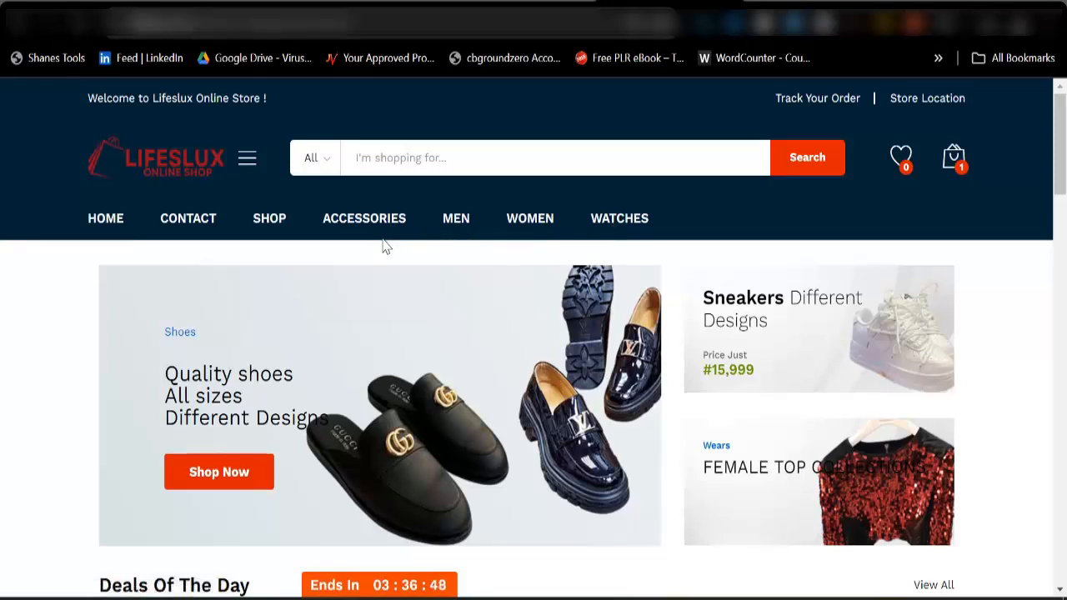
pyautogui.scroll(-2, 583, 408)
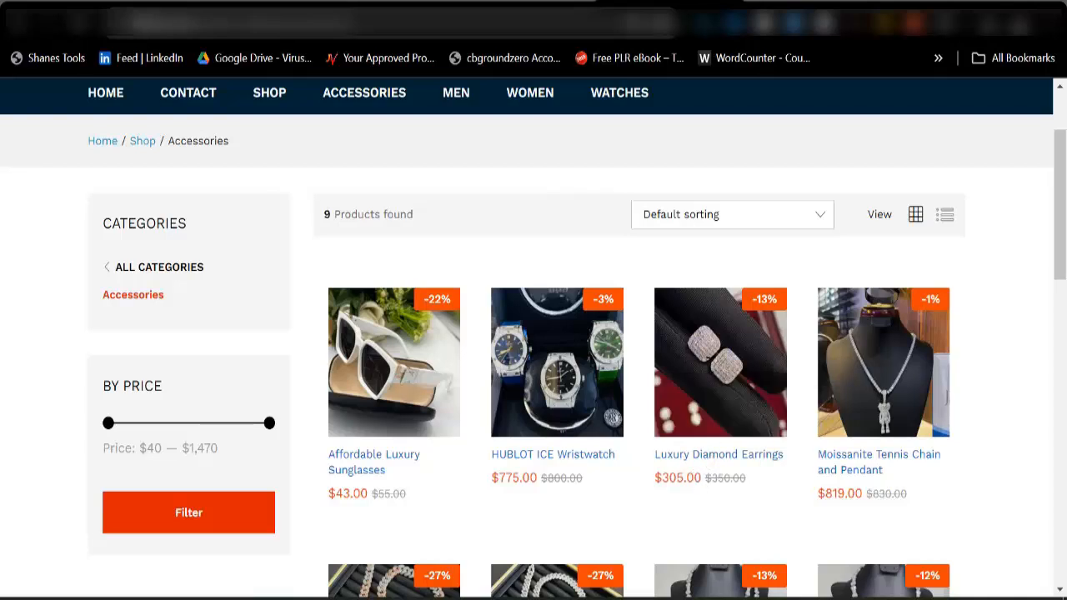
pyautogui.click(710, 344)
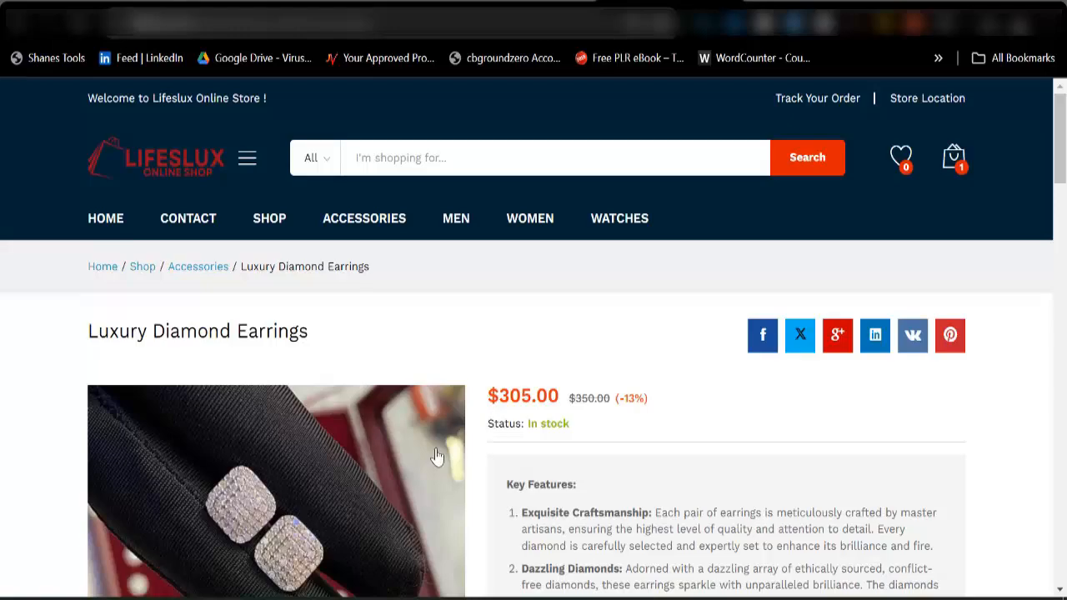
pyautogui.scroll(-3, 393, 379)
pyautogui.scroll(-5, 498, 252)
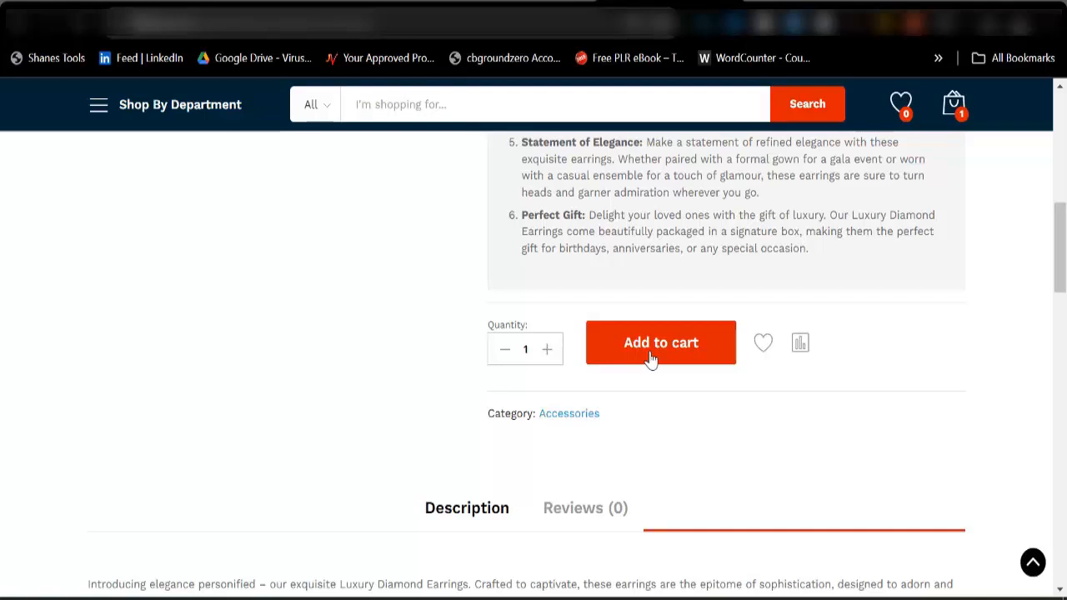
pyautogui.click(651, 358)
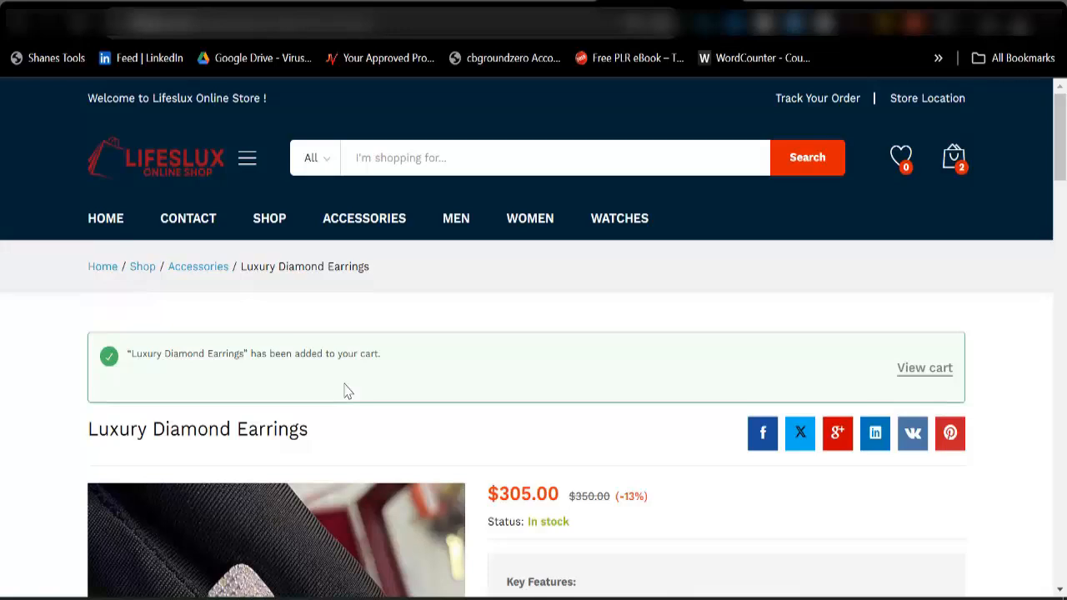
# View the cart and review its products, totals and checkout option.
pyautogui.click(924, 377)
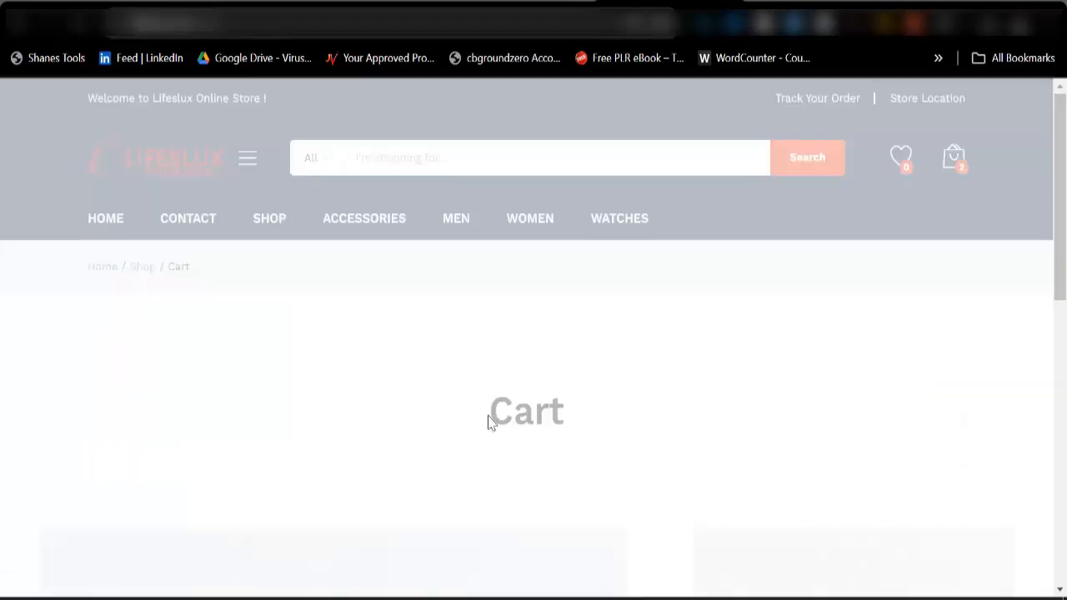
pyautogui.scroll(-3, 565, 421)
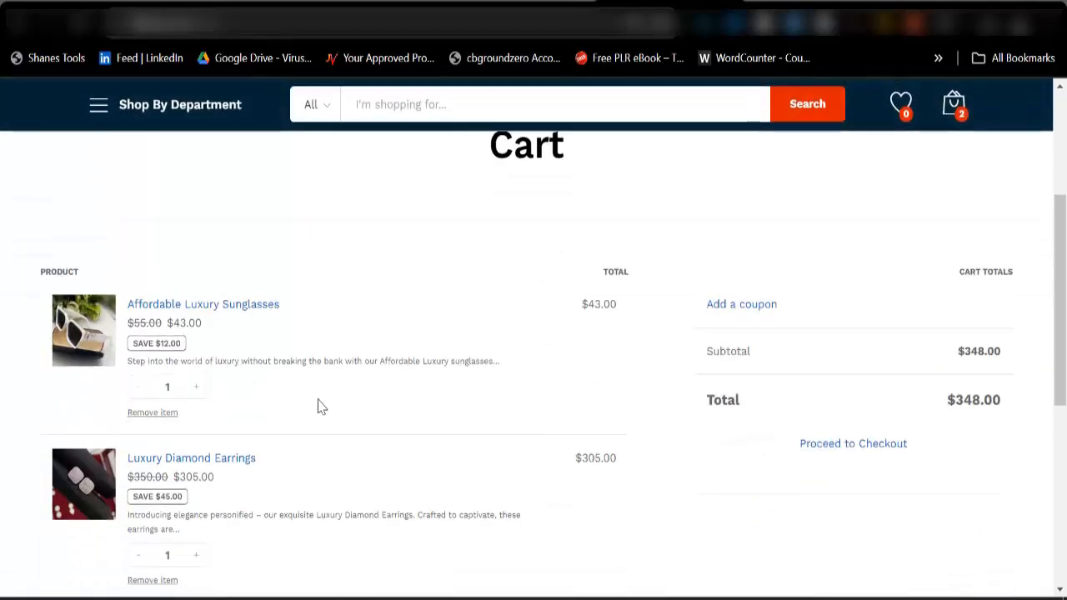
pyautogui.scroll(-2, 404, 448)
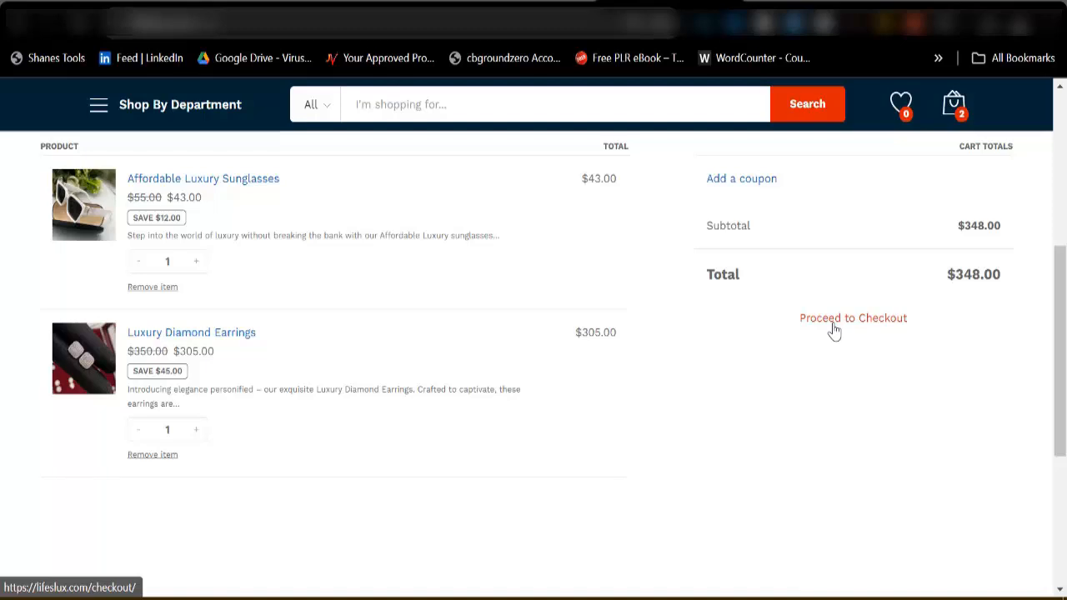
# Switch to cPanel and open the WordPress script in the Softaculous Apps Installer.
pyautogui.click(565, 2)
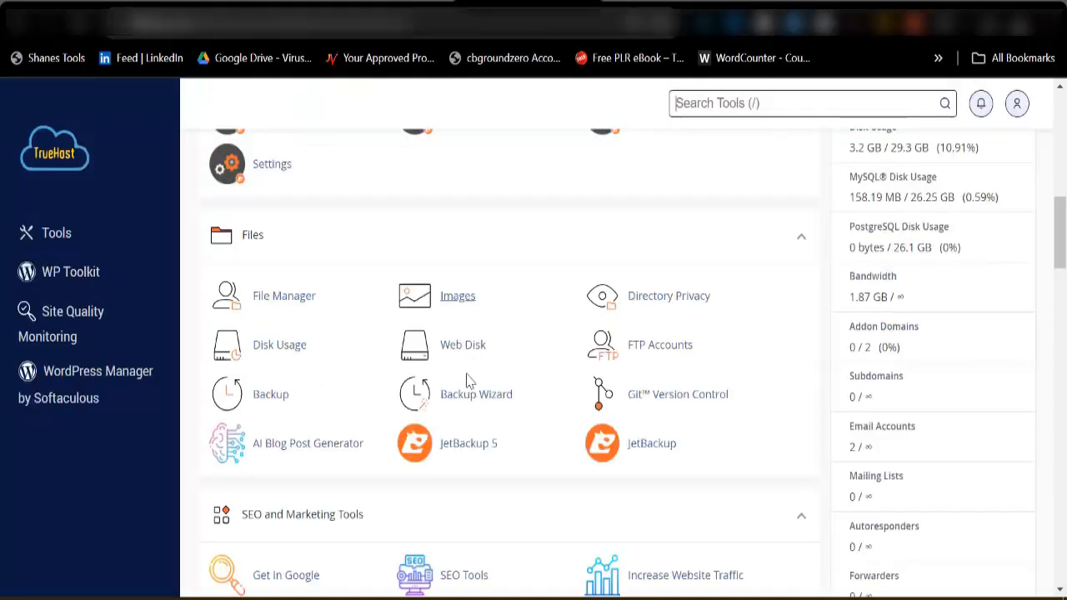
pyautogui.scroll(9, 382, 348)
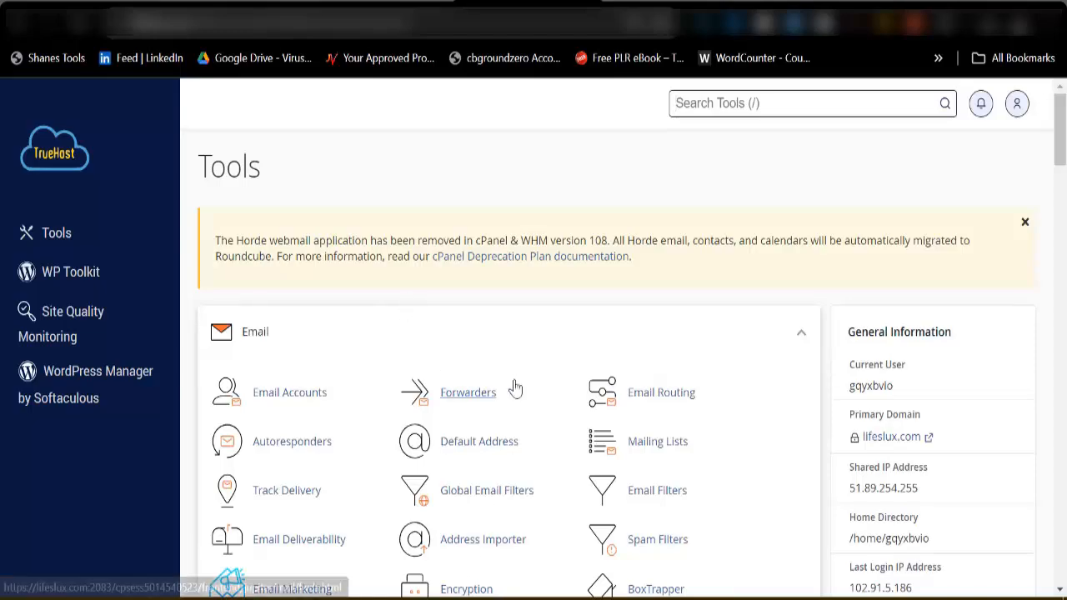
pyautogui.scroll(-5, 508, 375)
pyautogui.scroll(-20, 500, 358)
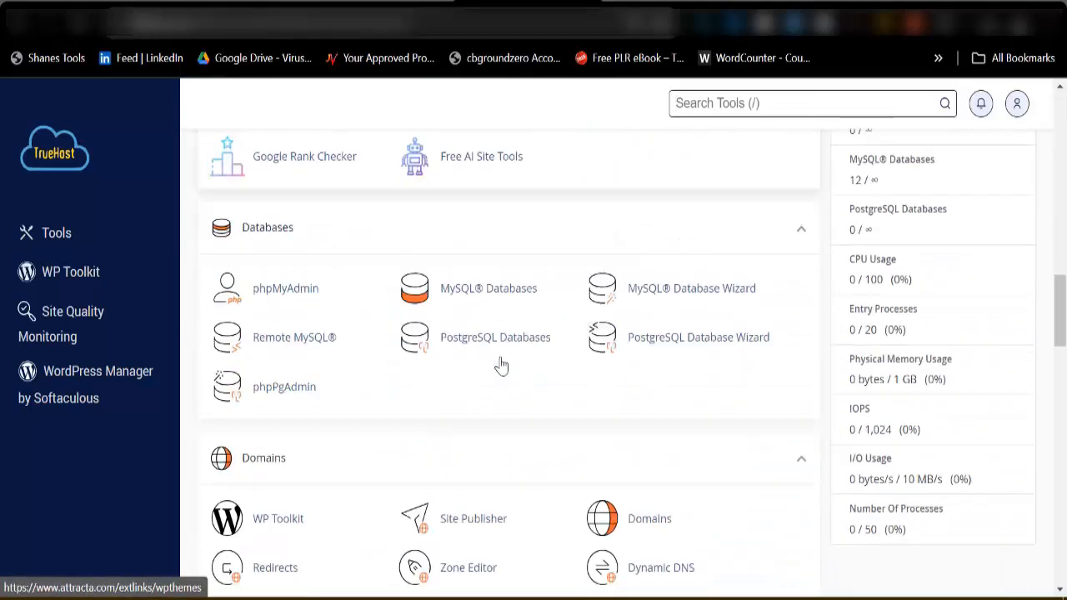
pyautogui.scroll(-10, 365, 425)
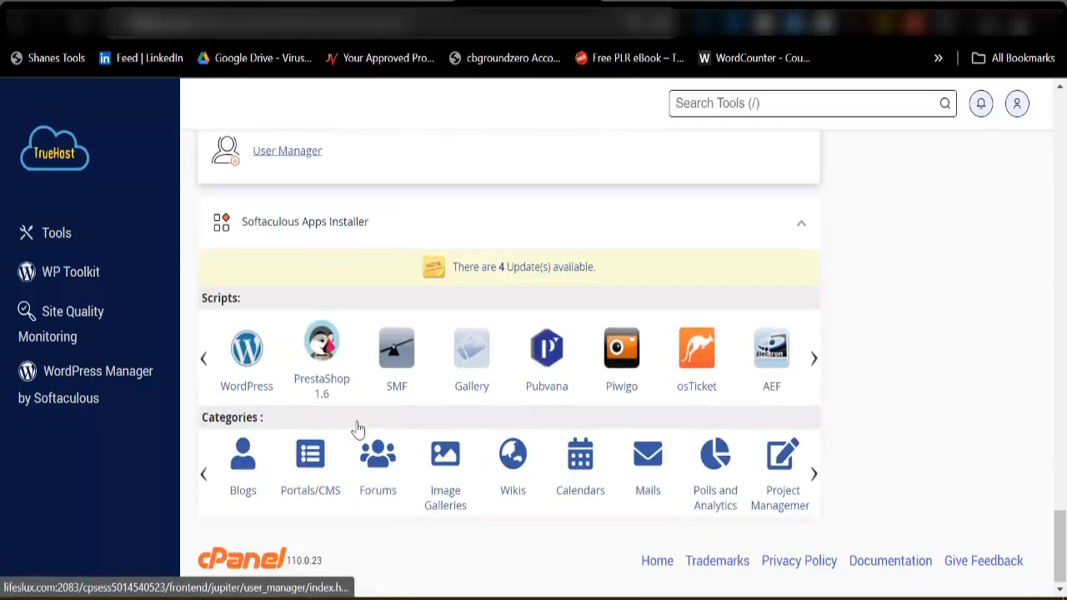
pyautogui.click(246, 342)
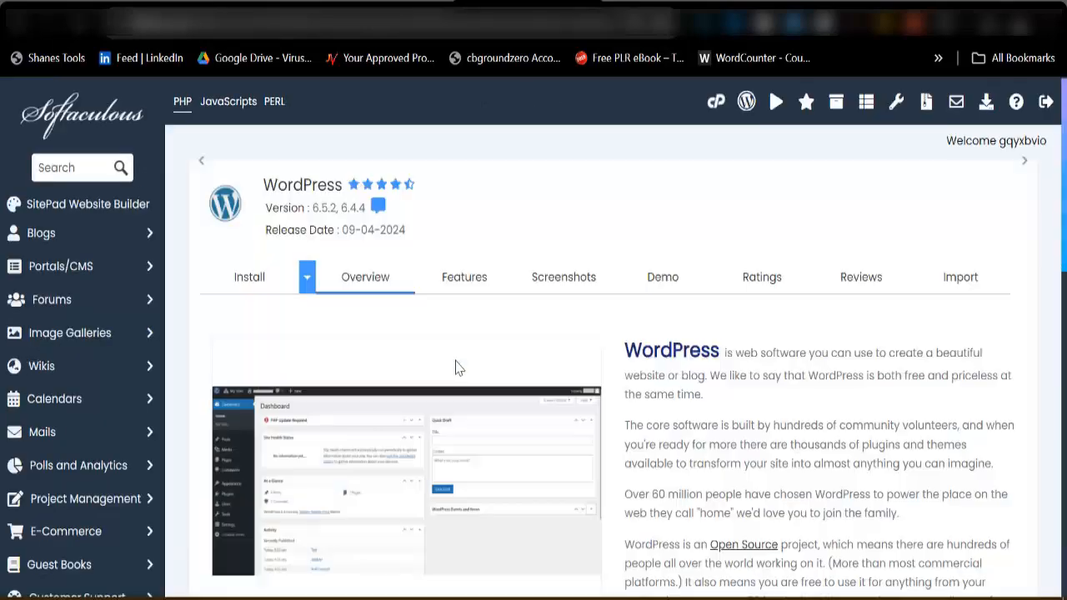
pyautogui.scroll(-5, 389, 350)
pyautogui.scroll(2, 326, 445)
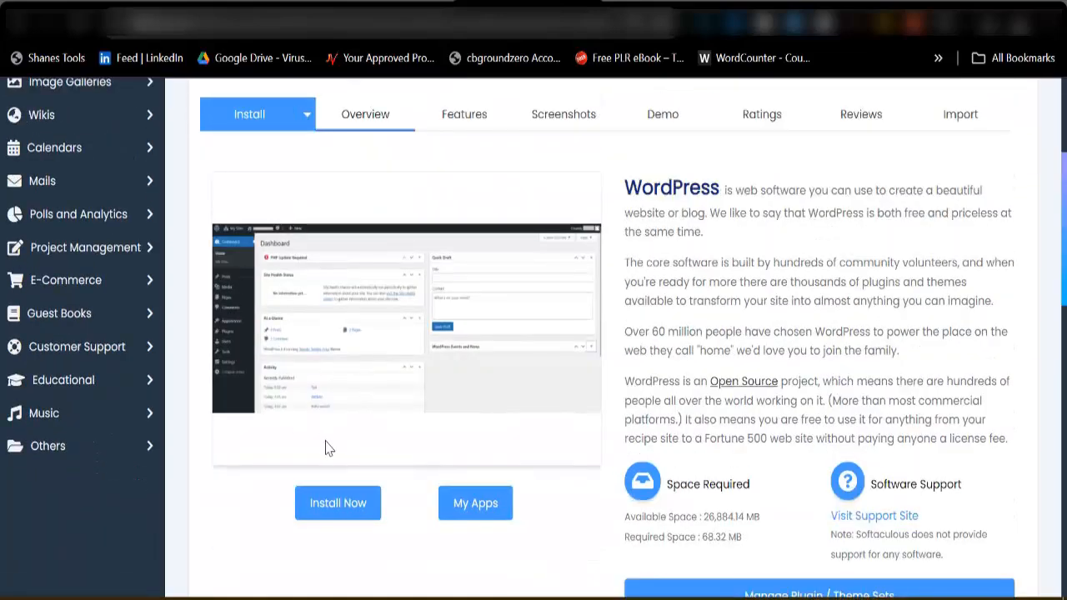
pyautogui.click(338, 505)
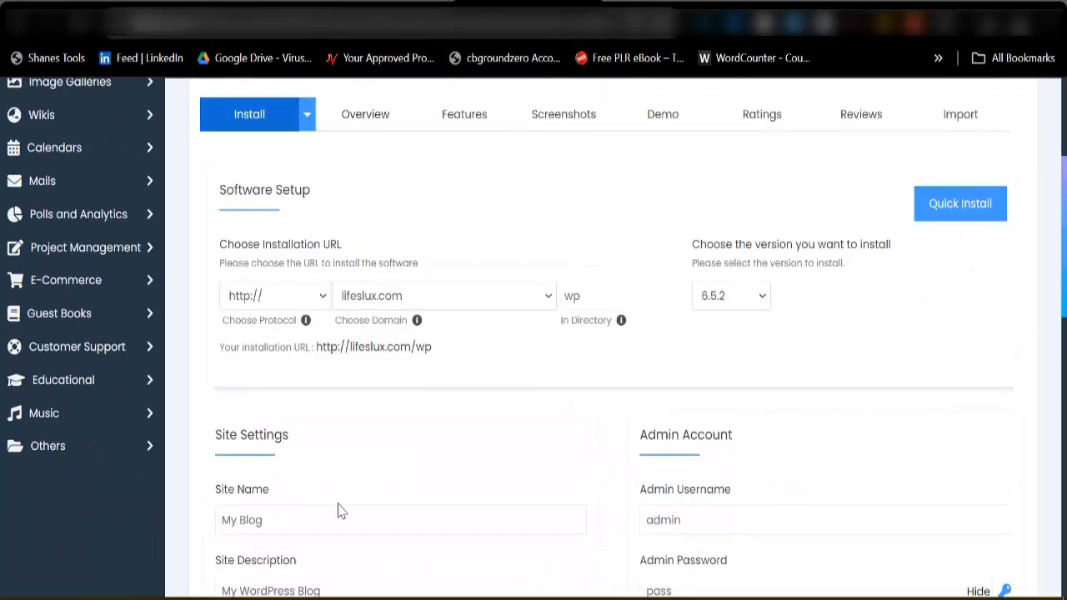
pyautogui.click(624, 297)
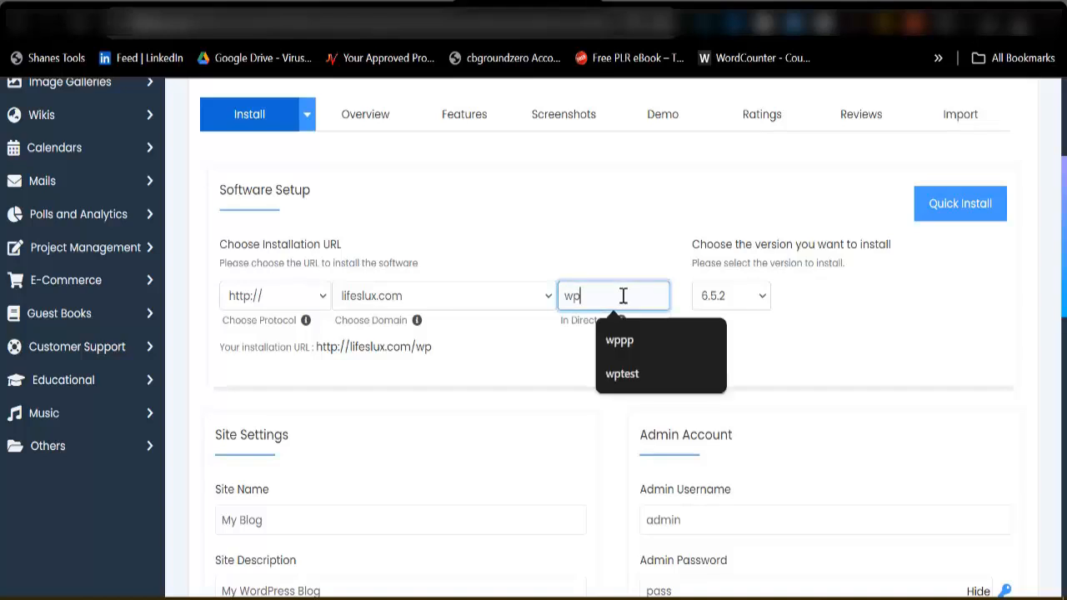
pyautogui.doubleClick(625, 296)
pyautogui.write('online')
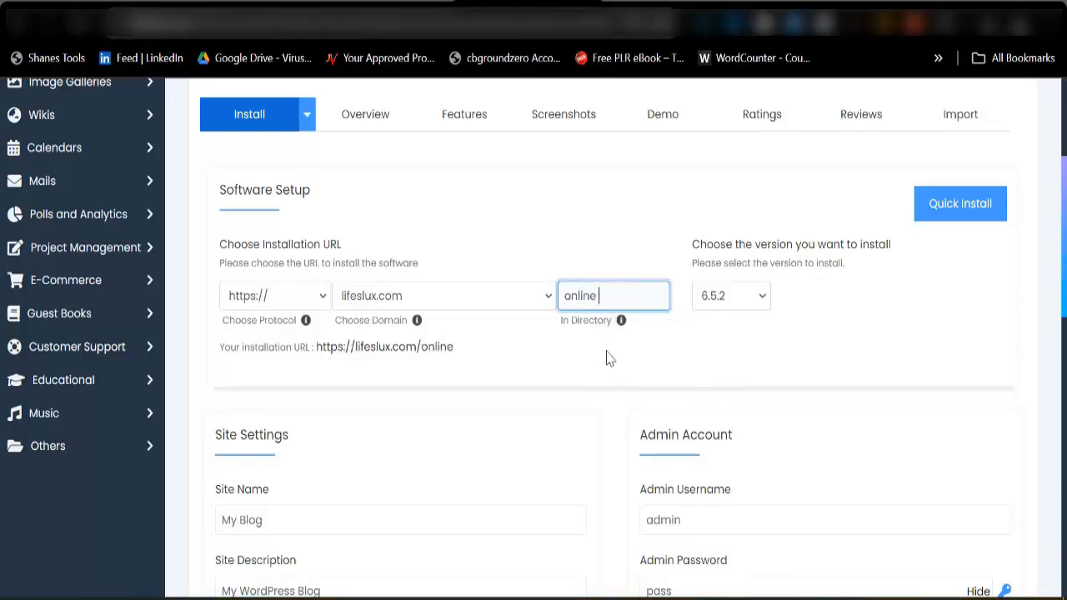
# Set the admin username to Admin and replace the default admin password with a strong one.
pyautogui.scroll(-3, 680, 387)
pyautogui.click(700, 263)
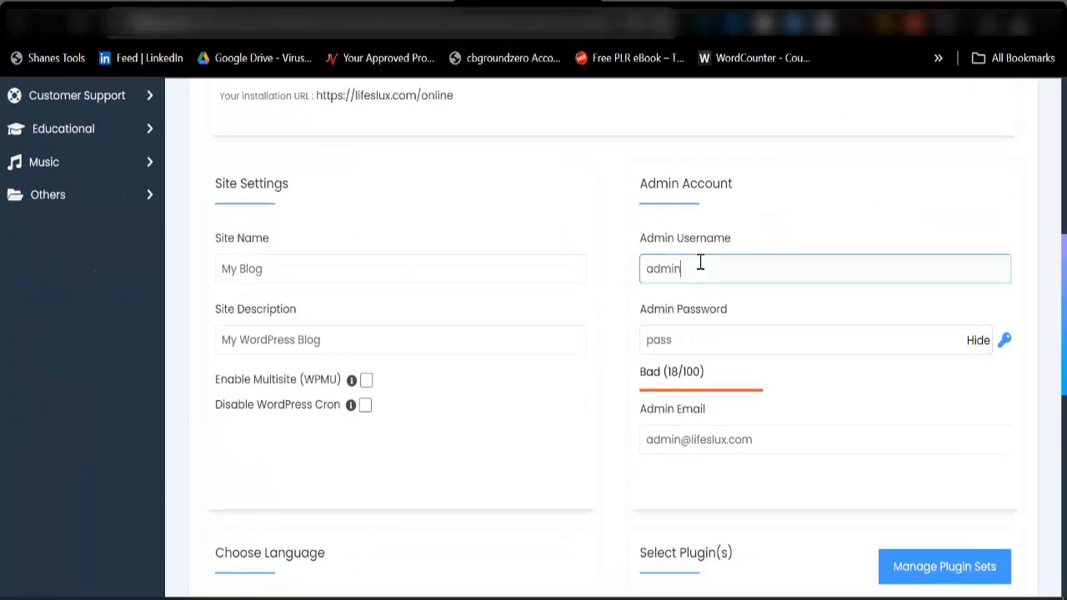
pyautogui.click(733, 315)
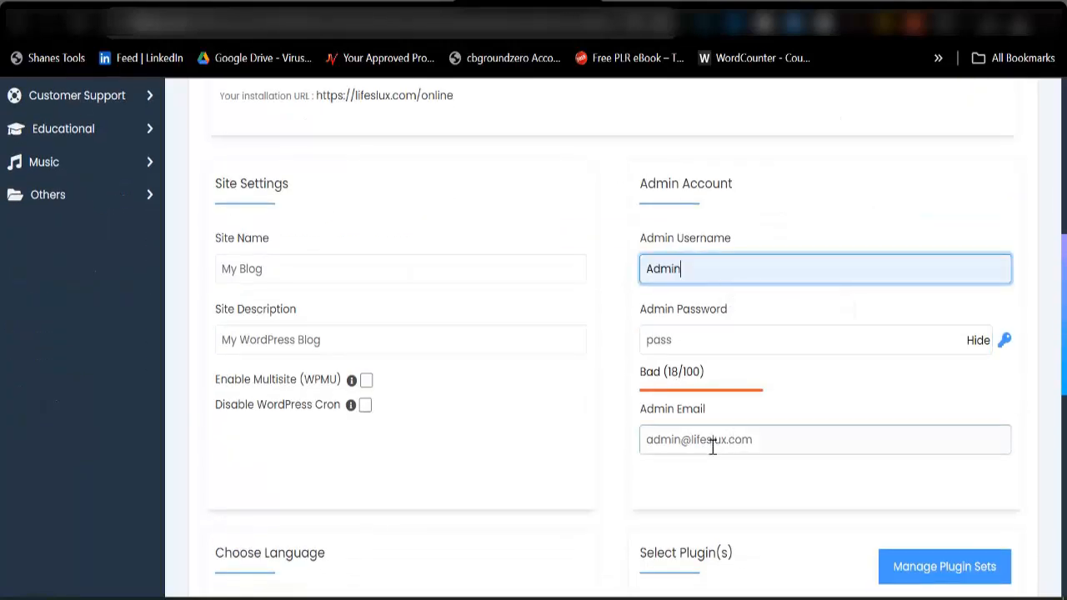
pyautogui.moveTo(648, 439); pyautogui.dragTo(834, 444)
pyautogui.hotkey('ctrl', 'c')
pyautogui.click(745, 342)
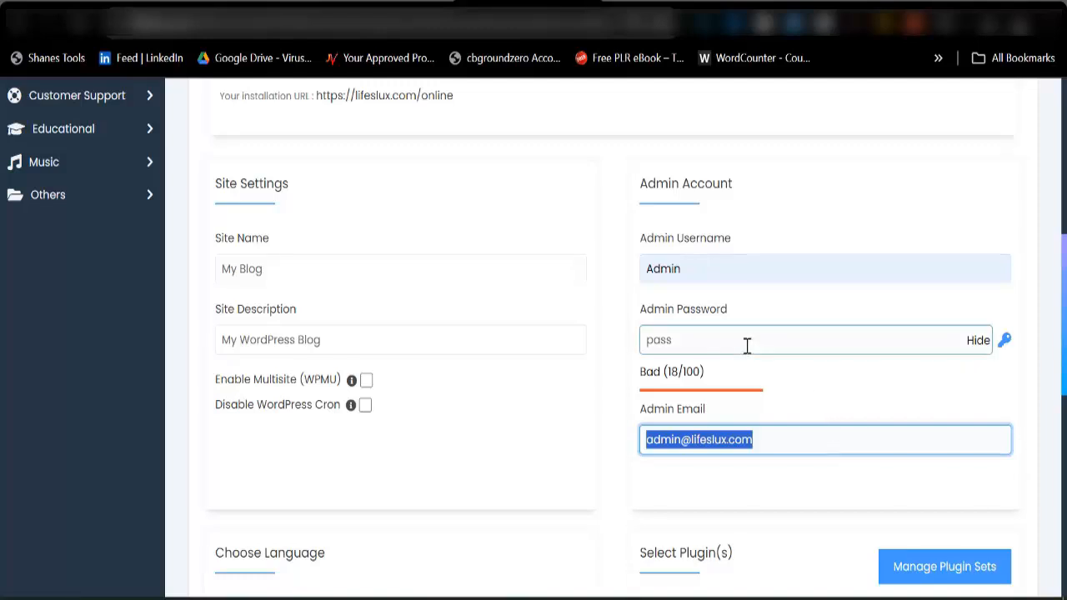
pyautogui.hotkey('ctrl', 'a')
pyautogui.hotkey('ctrl', 'v')
# Install WordPress with English as the language and no optional plugins selected.
pyautogui.scroll(-3, 759, 333)
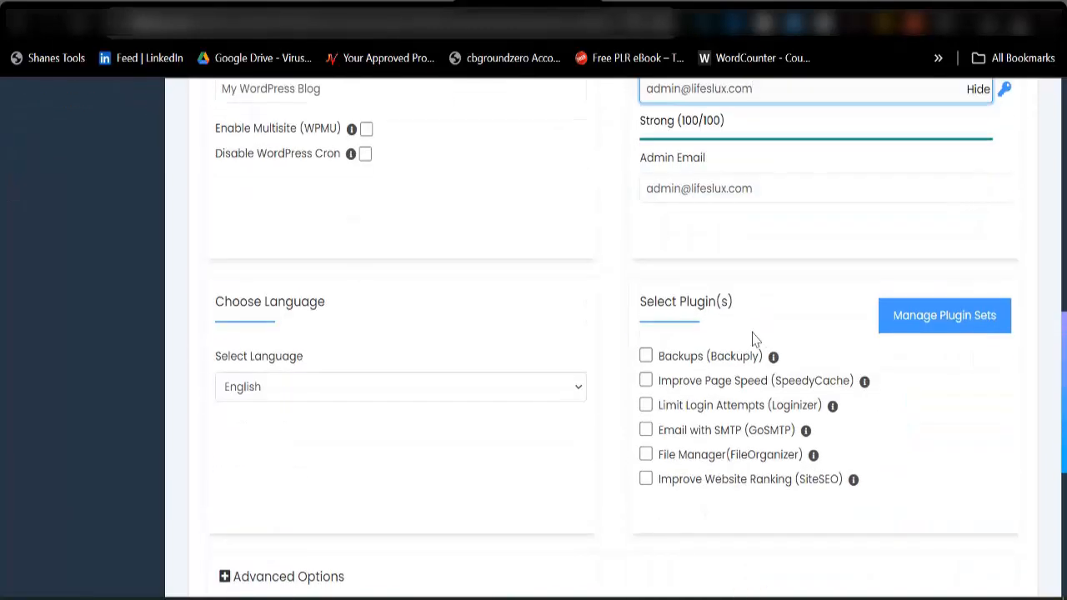
pyautogui.scroll(1, 700, 289)
pyautogui.scroll(-4, 700, 288)
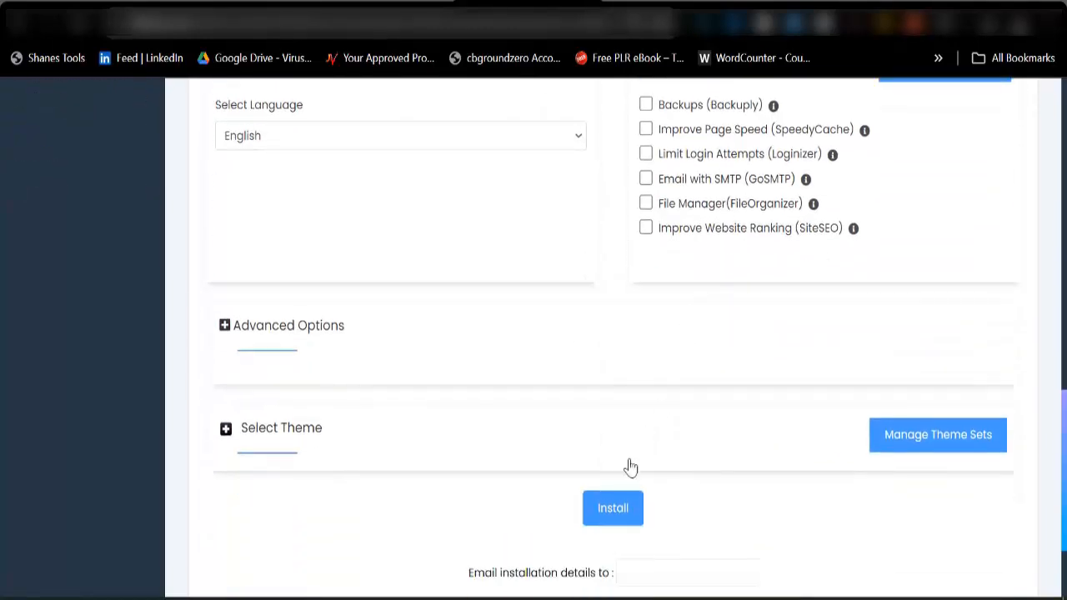
pyautogui.click(619, 516)
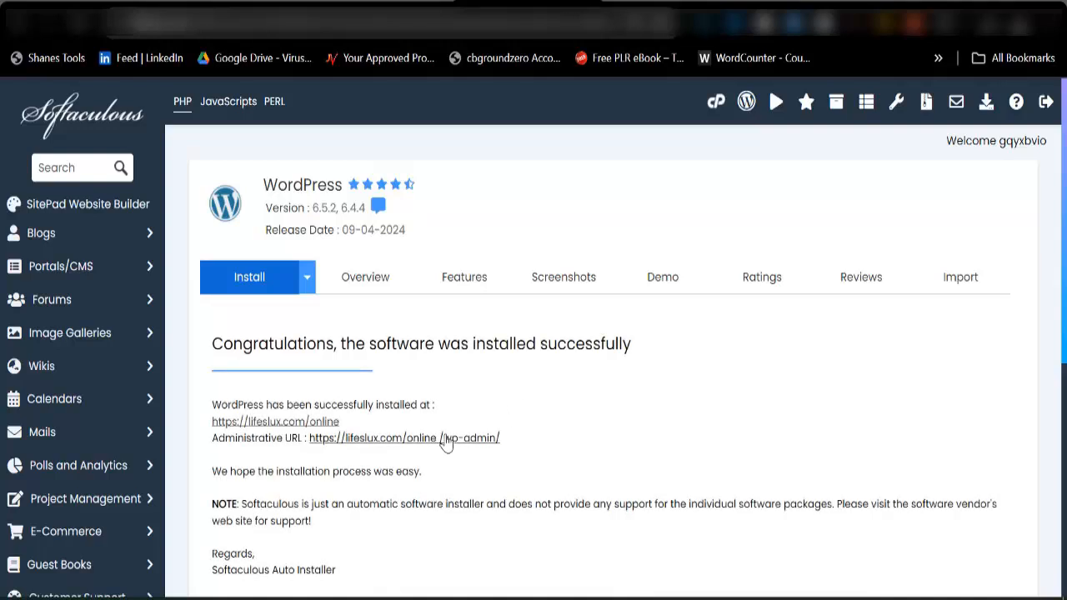
pyautogui.click(408, 440)
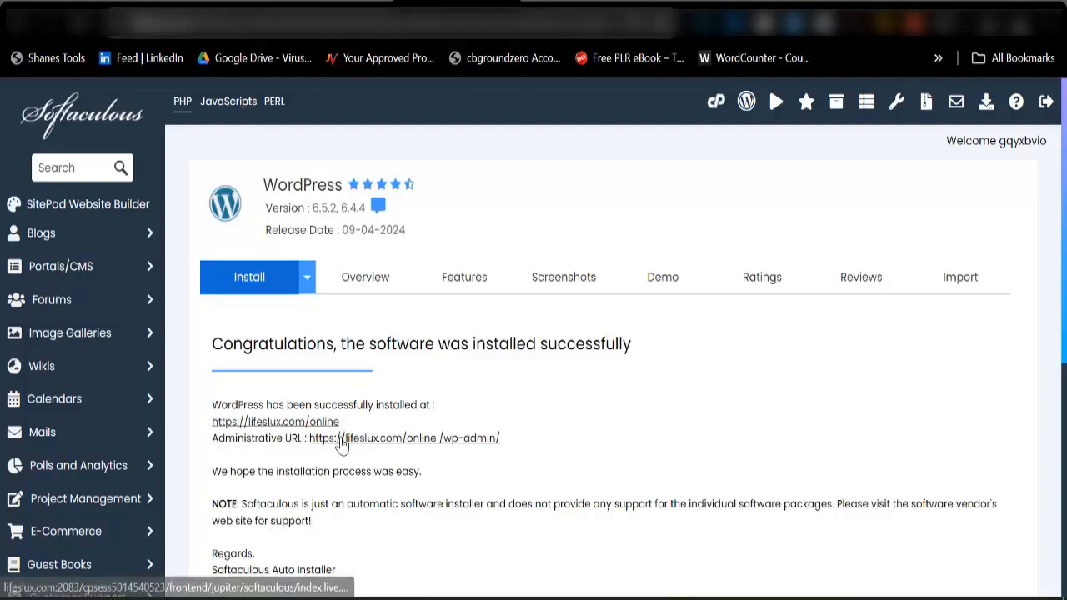
pyautogui.click(575, 3)
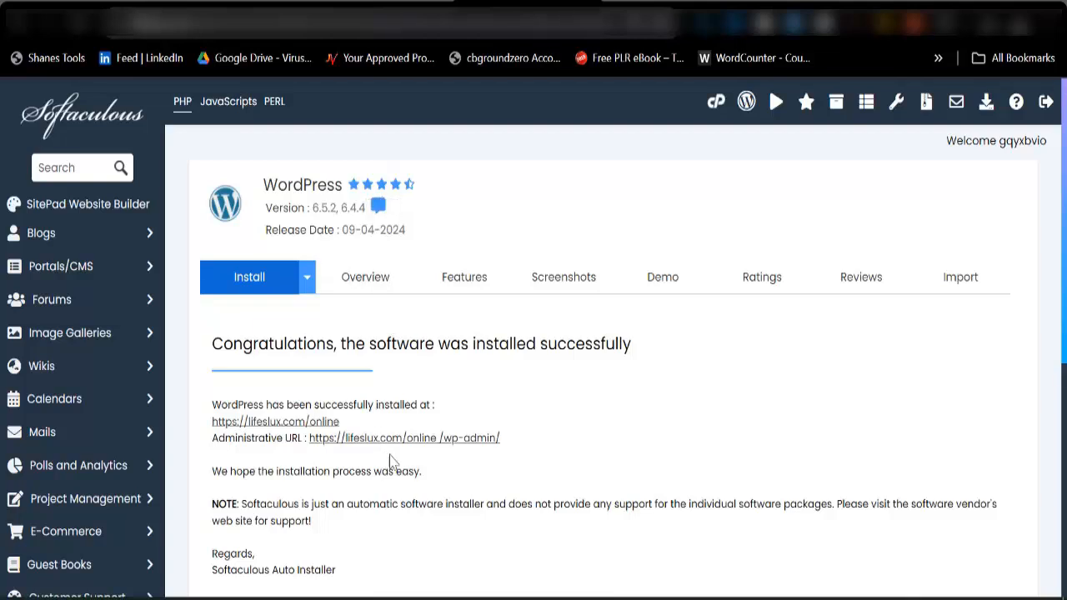
pyautogui.click(403, 437)
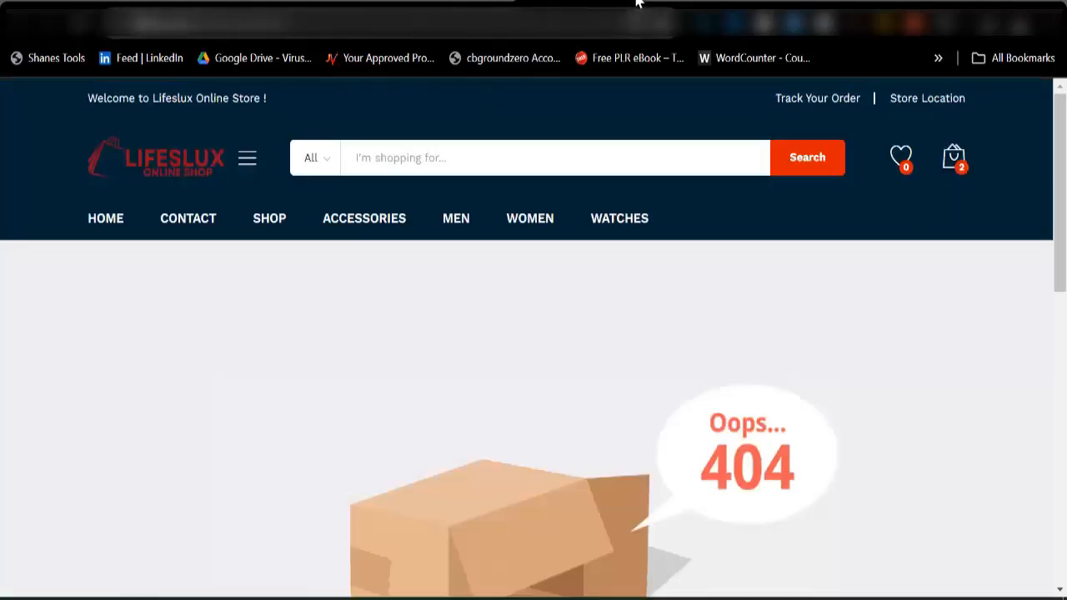
pyautogui.click(625, 2)
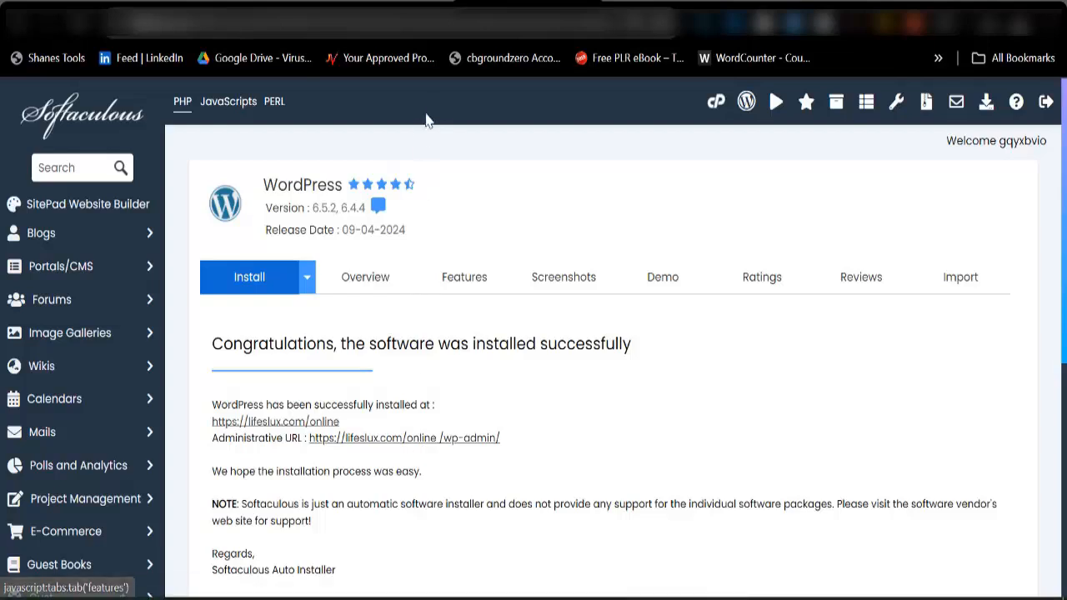
pyautogui.click(313, 421)
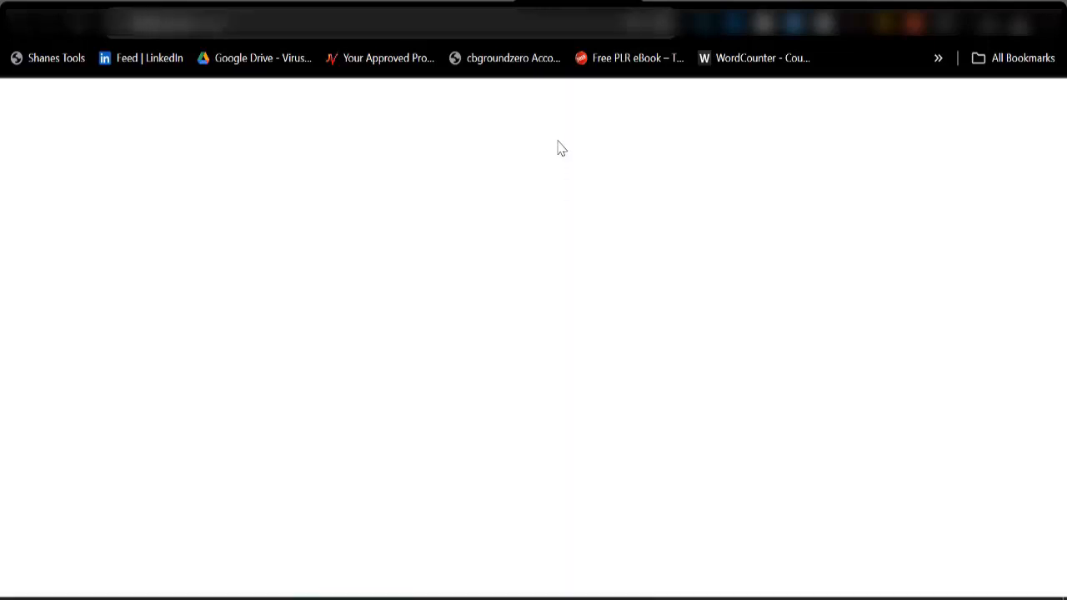
pyautogui.hotkey('ctrl', 'w')
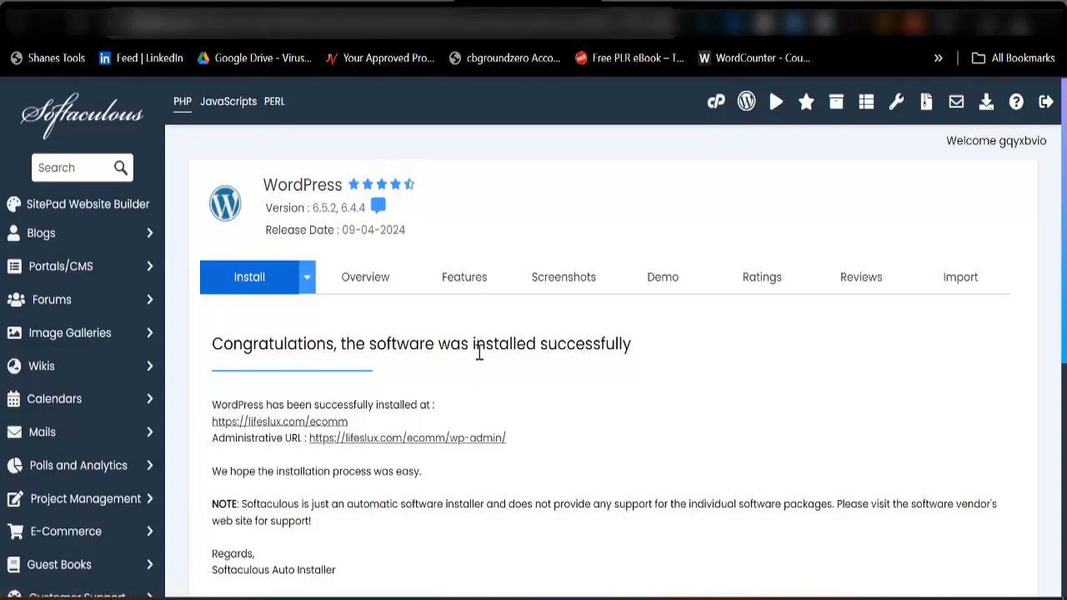
pyautogui.click(424, 440)
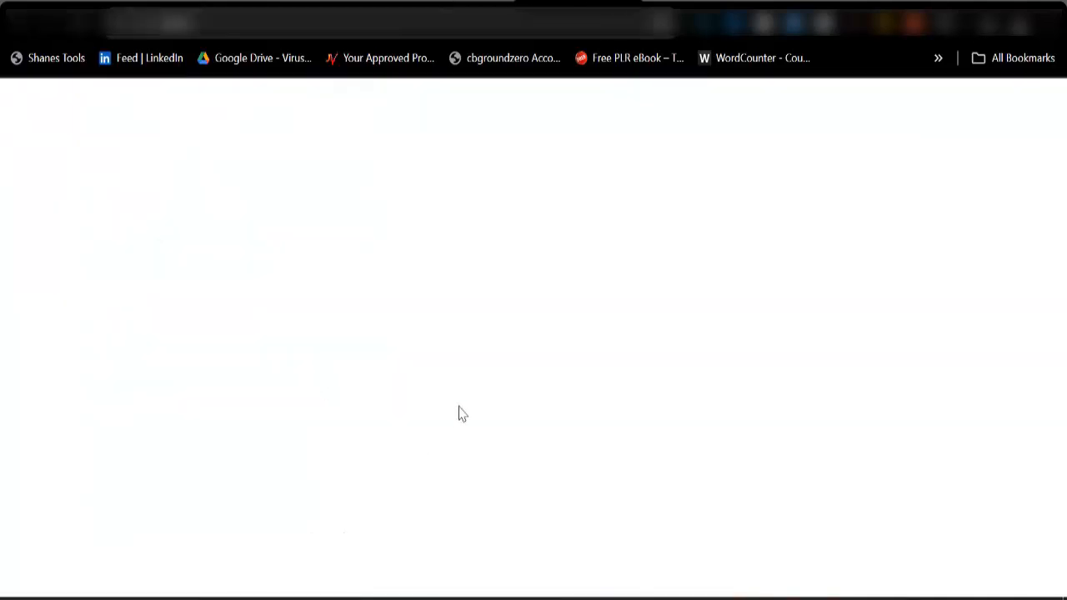
pyautogui.click(488, 4)
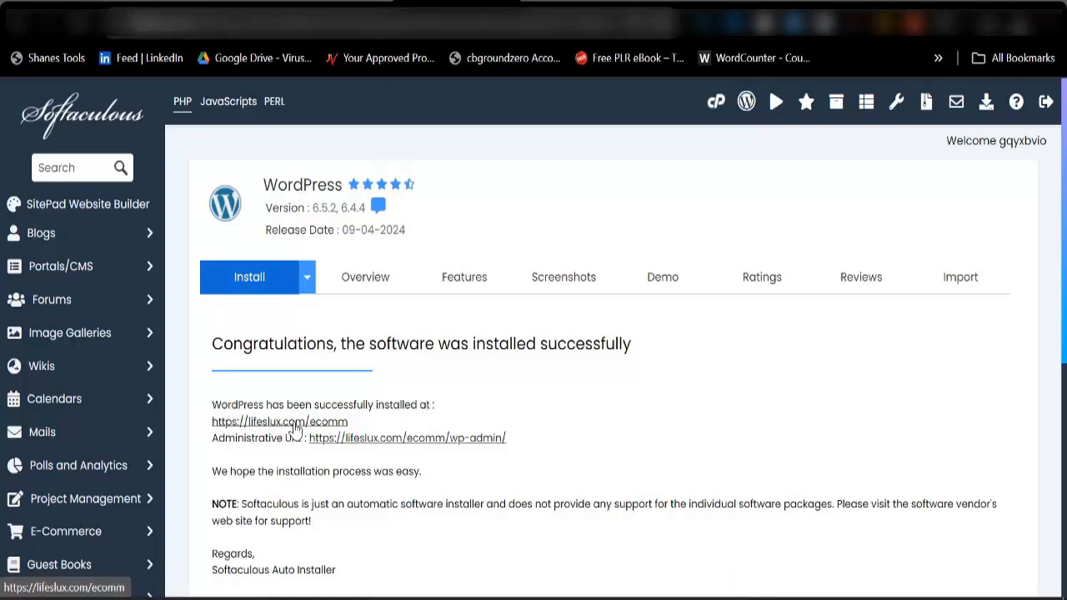
pyautogui.click(435, 431)
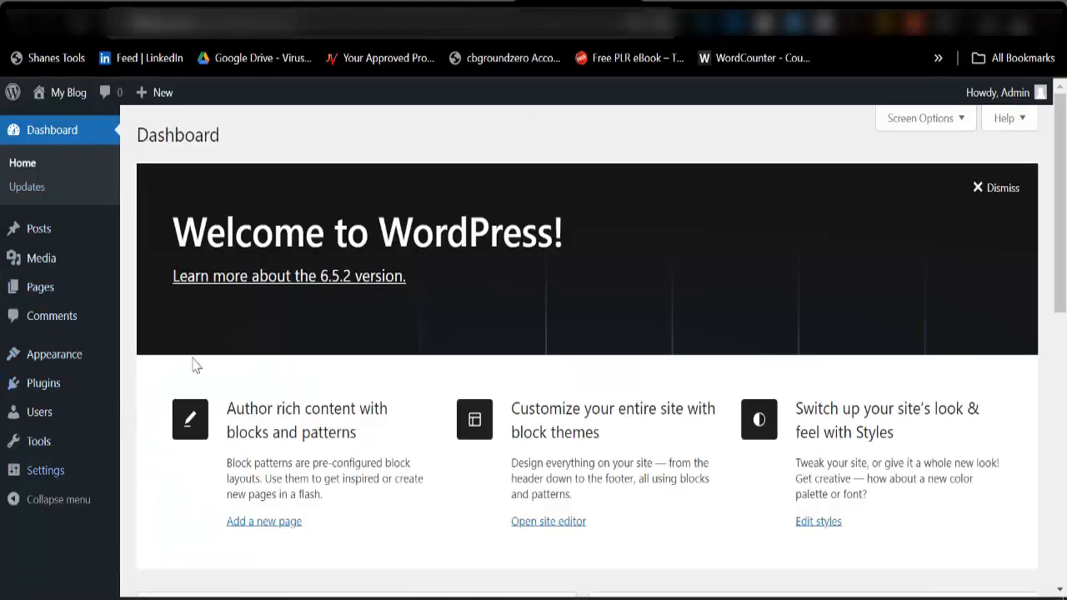
# Upload the martfury theme archive from the Martfury-Package folder inside ecom in Downloads, and install and activate it.
pyautogui.moveTo(53, 369)
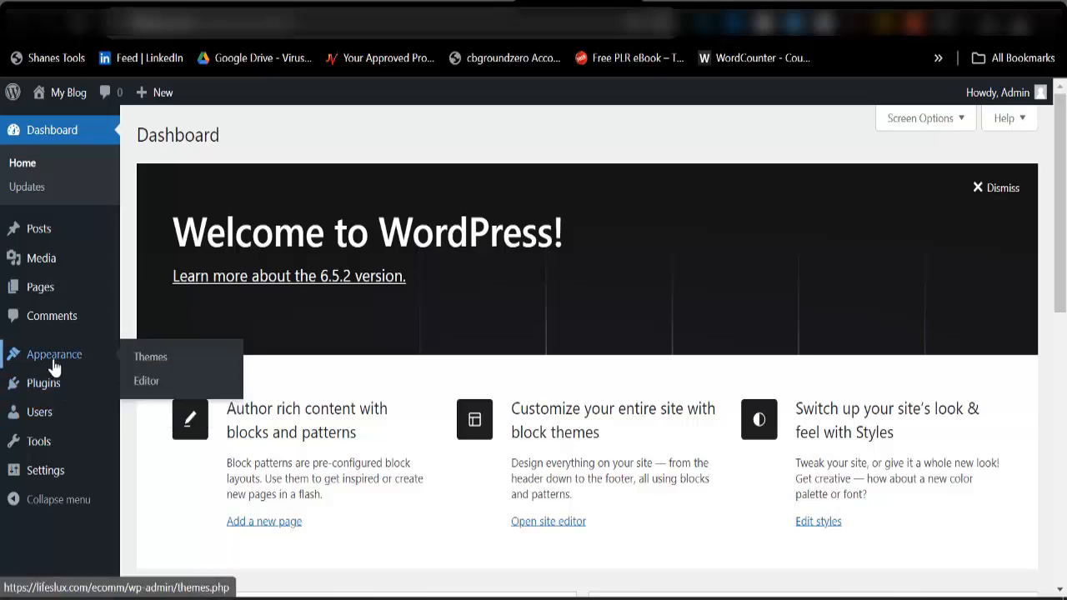
pyautogui.click(151, 365)
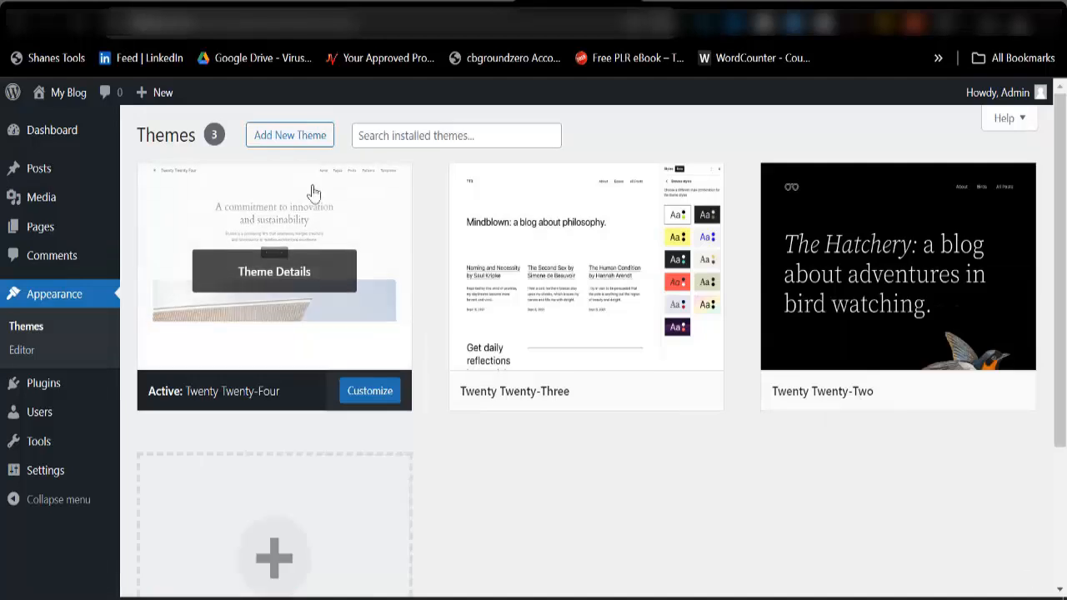
pyautogui.click(302, 142)
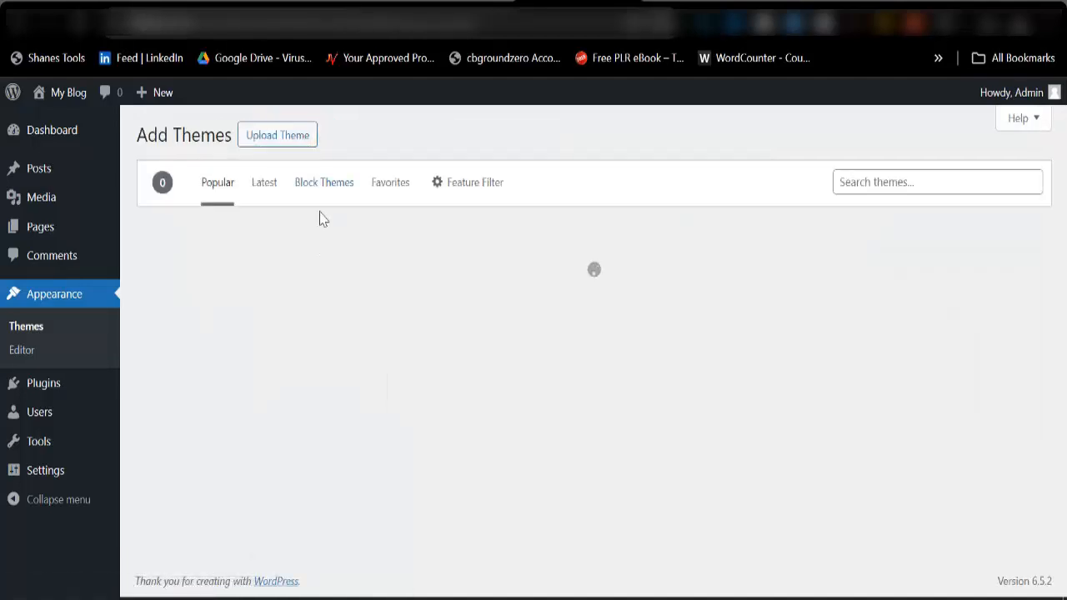
pyautogui.click(281, 143)
pyautogui.click(490, 293)
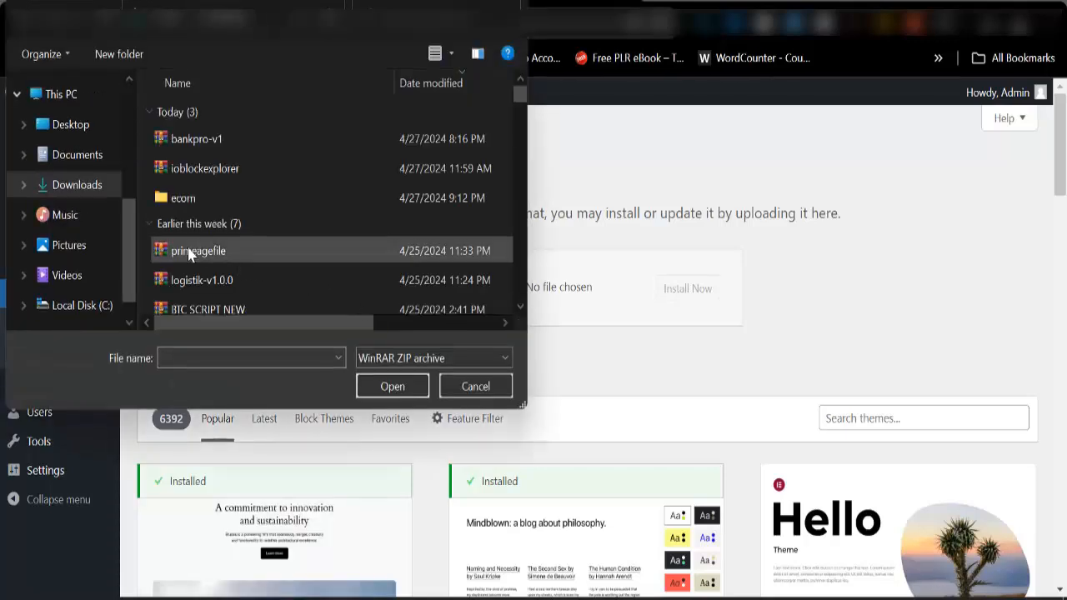
pyautogui.doubleClick(264, 209)
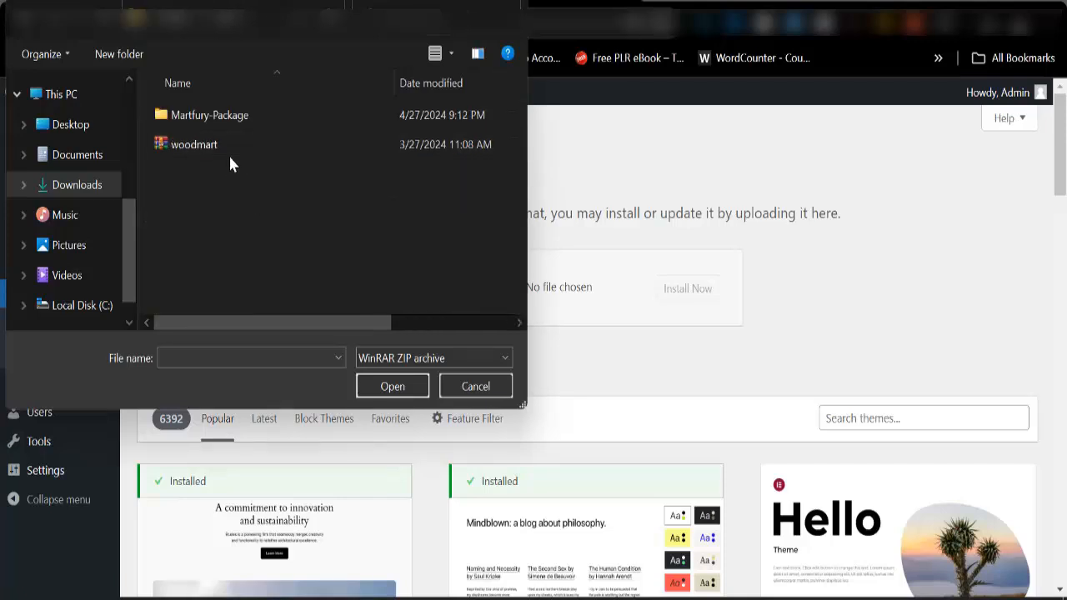
pyautogui.doubleClick(260, 115)
pyautogui.click(236, 203)
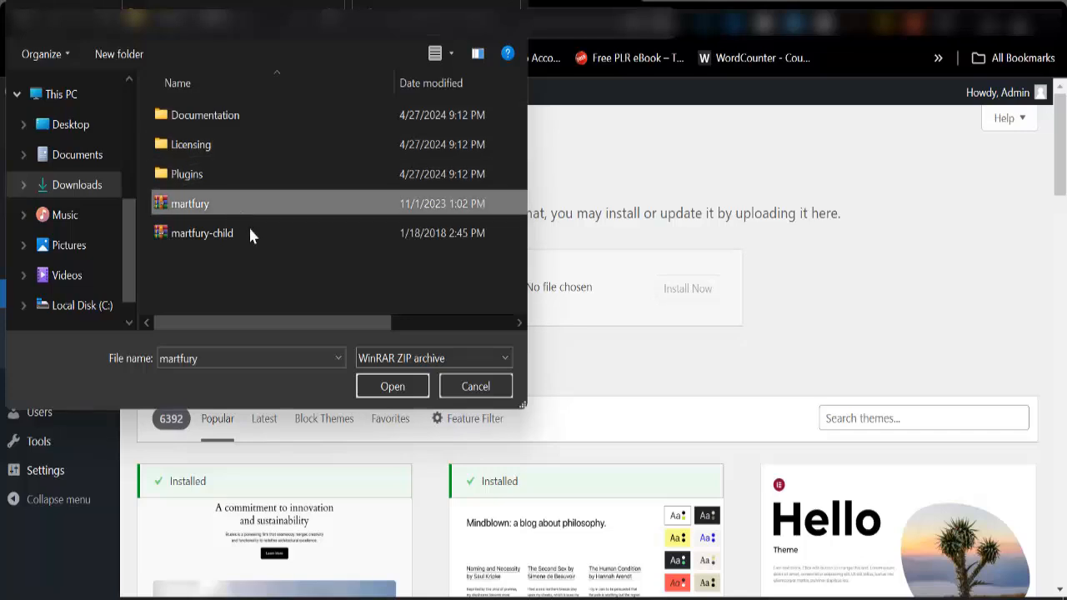
pyautogui.click(383, 387)
pyautogui.click(687, 293)
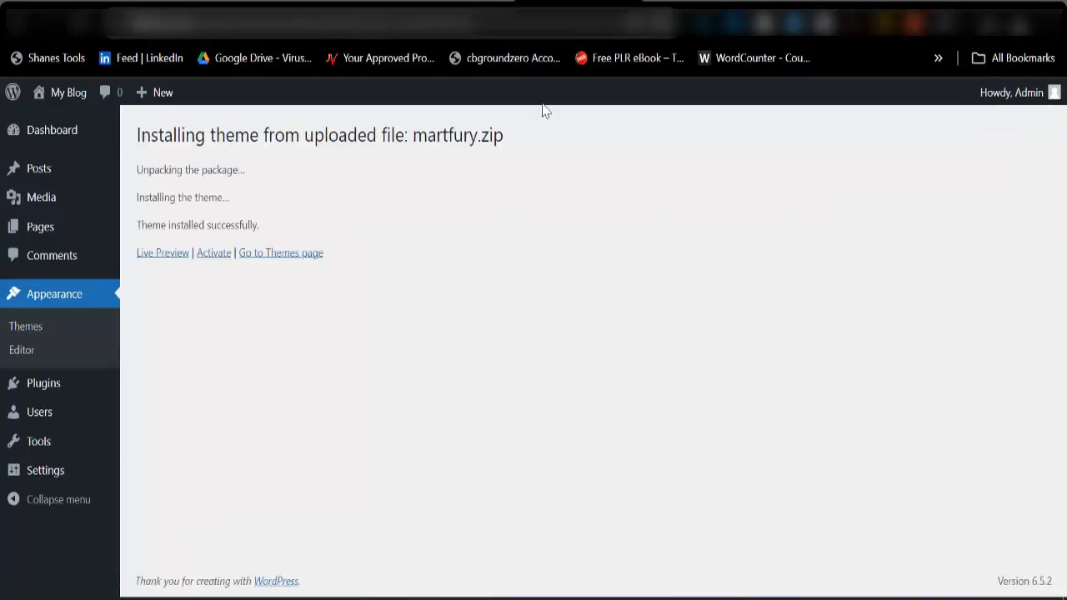
pyautogui.click(214, 254)
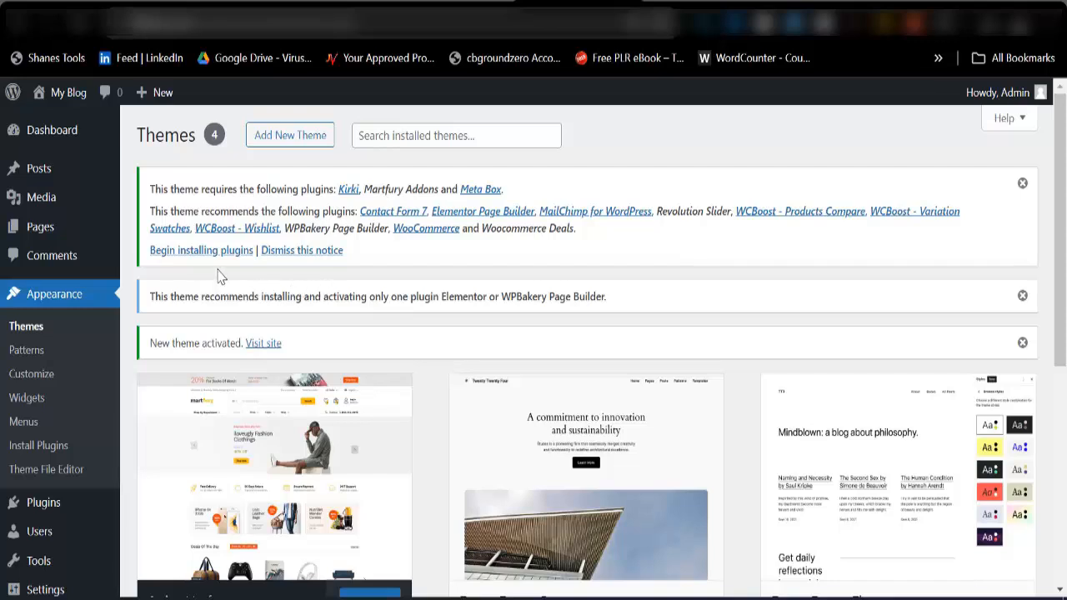
# Bulk-install all of the theme's required and recommended plugins except WPBakery Page Builder.
pyautogui.click(195, 251)
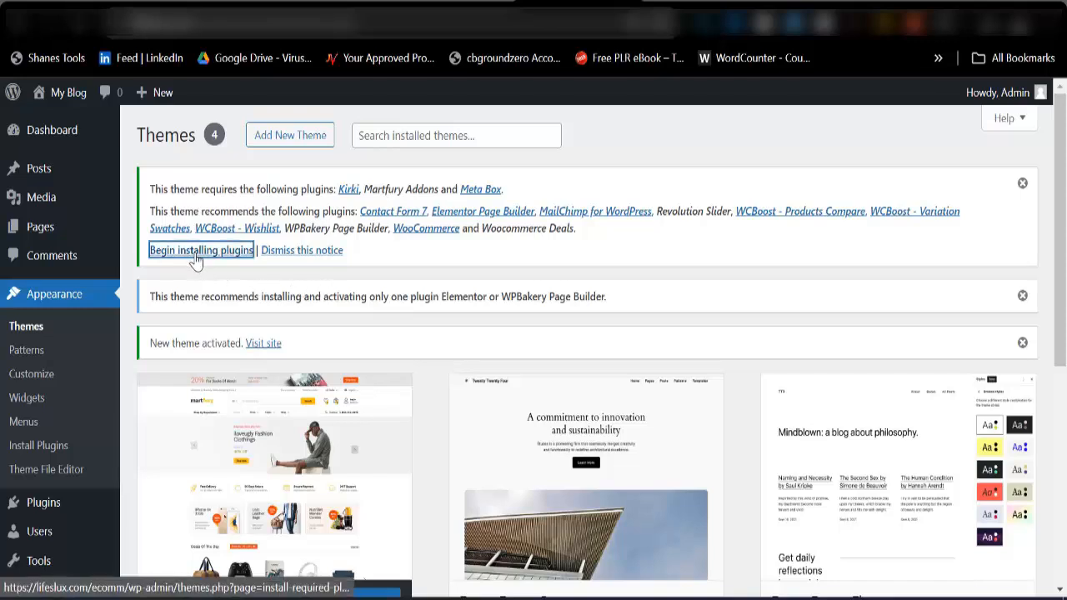
pyautogui.scroll(-3, 200, 333)
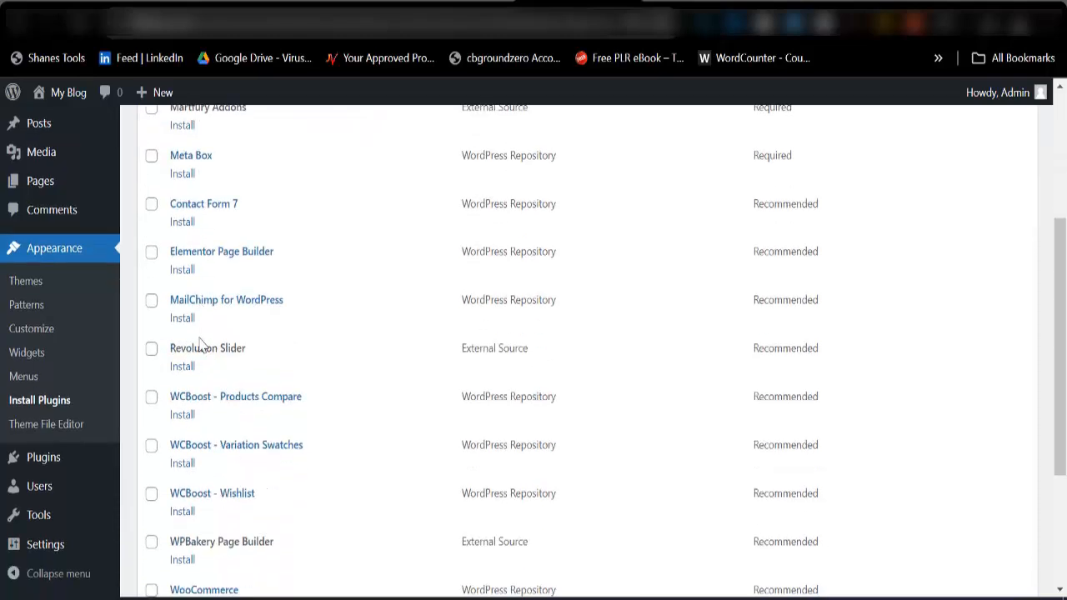
pyautogui.scroll(-3, 210, 454)
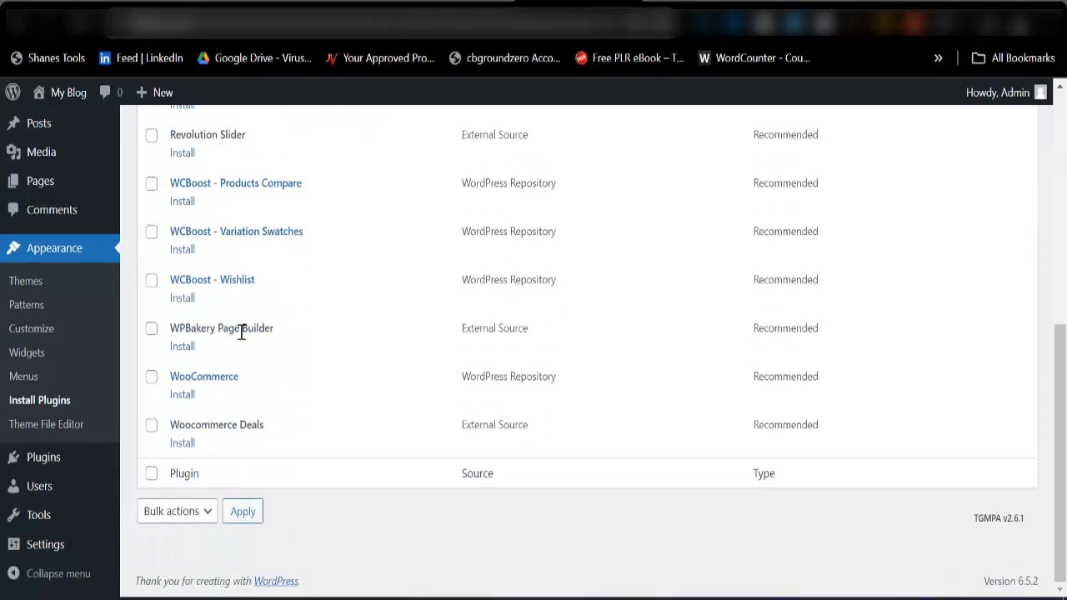
pyautogui.scroll(3, 241, 332)
pyautogui.scroll(1, 239, 307)
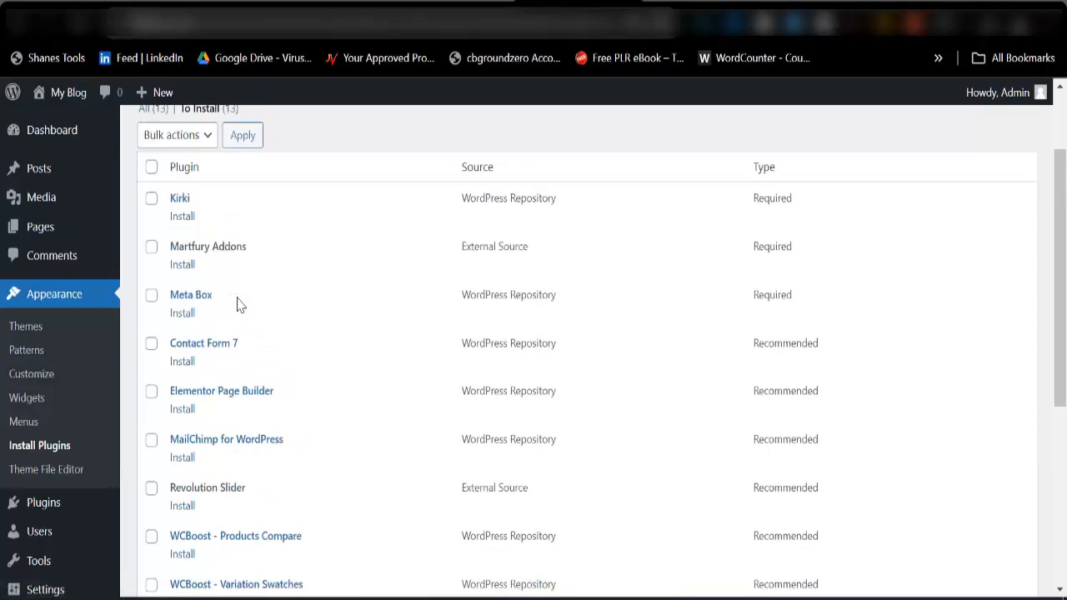
pyautogui.scroll(2, 237, 304)
pyautogui.click(151, 278)
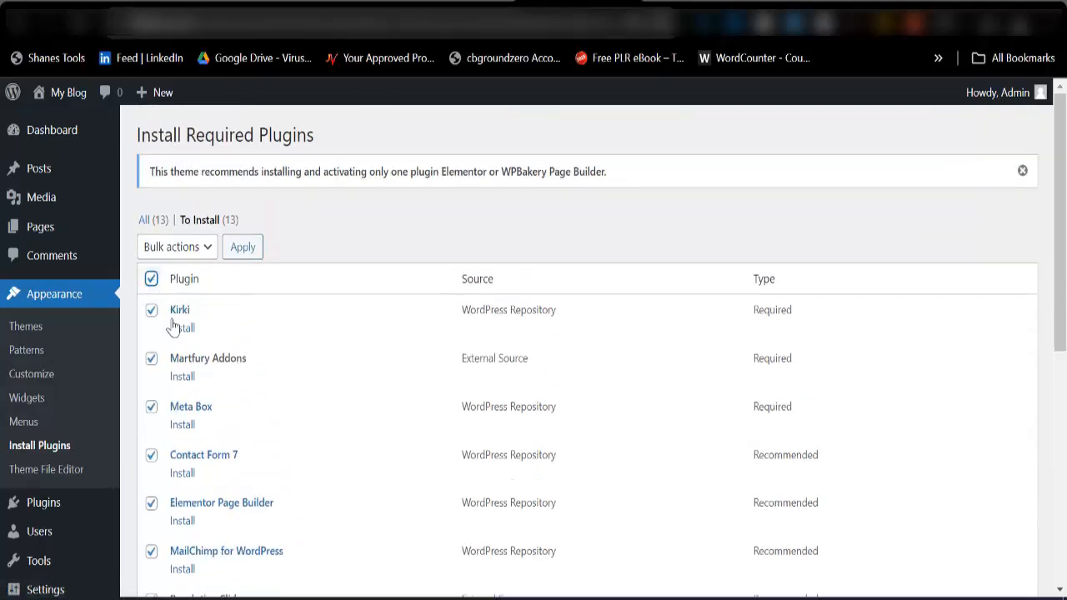
pyautogui.scroll(-5, 173, 327)
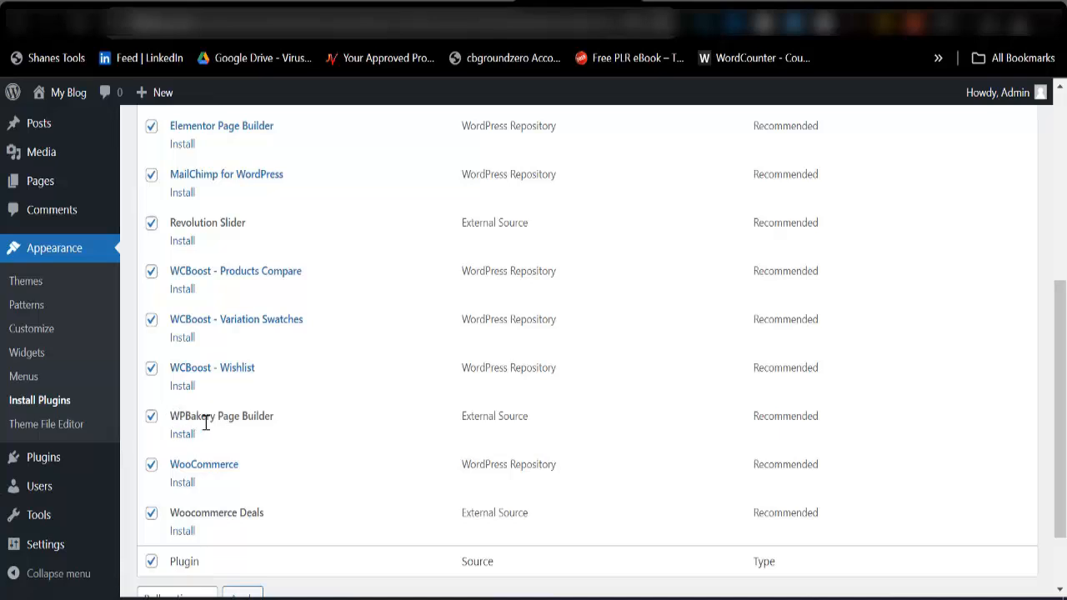
pyautogui.scroll(-2, 152, 427)
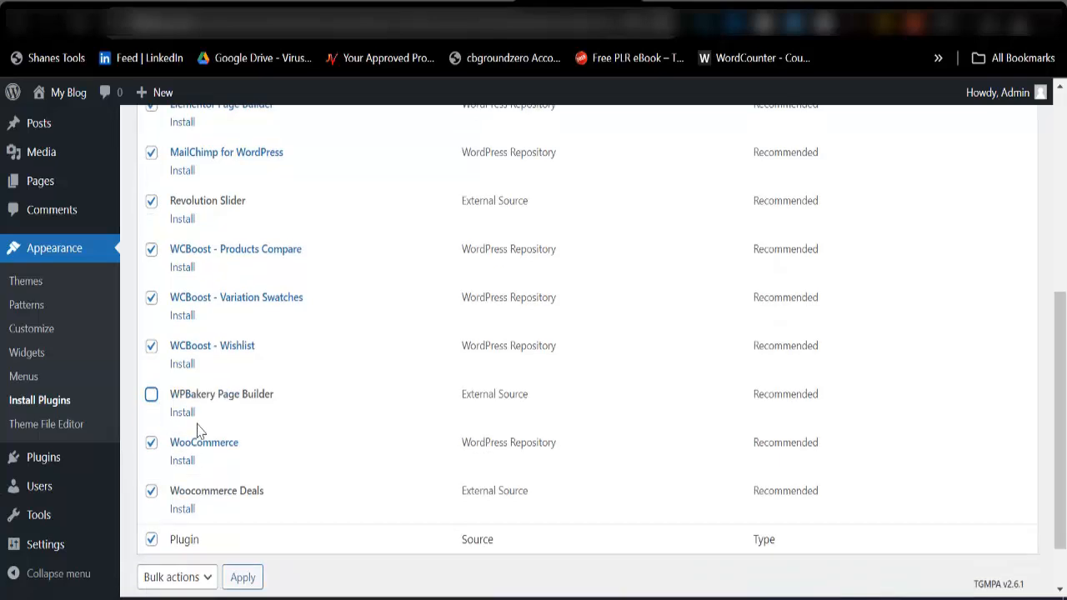
pyautogui.click(191, 512)
pyautogui.click(159, 550)
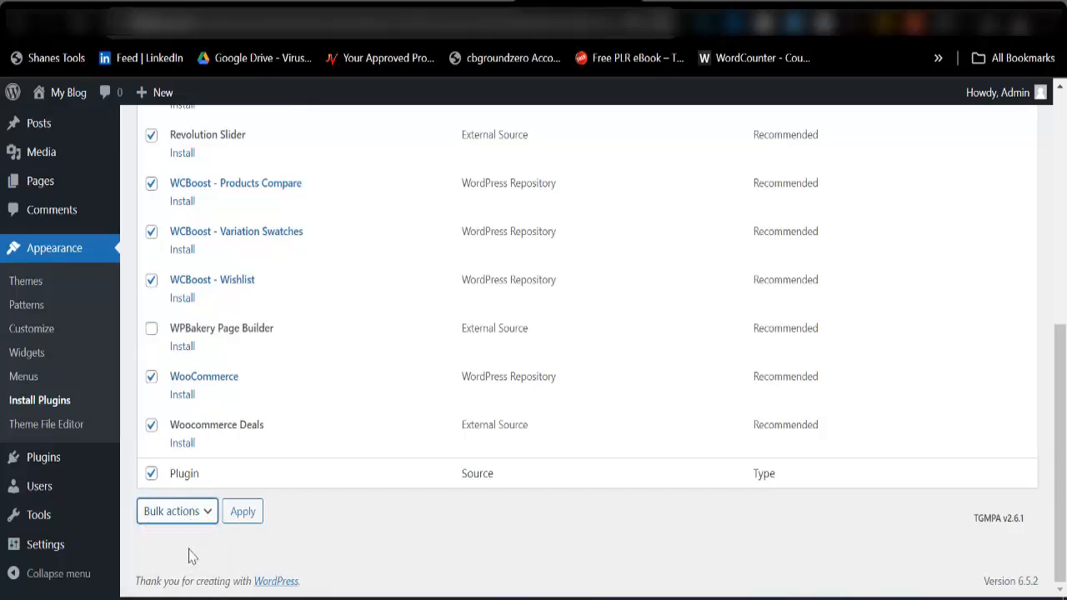
pyautogui.click(243, 511)
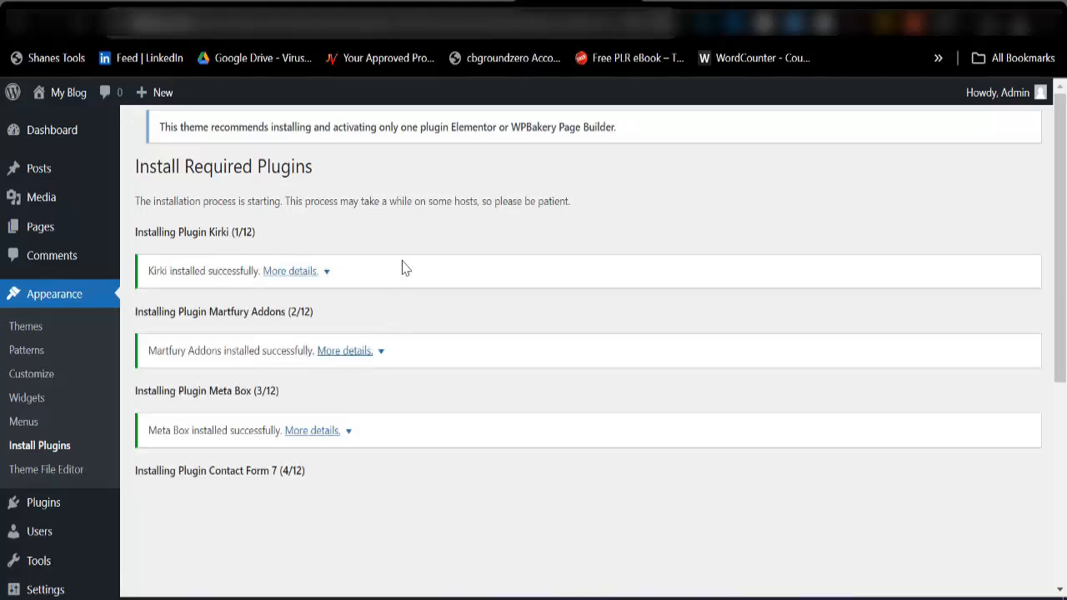
pyautogui.scroll(-3, 402, 331)
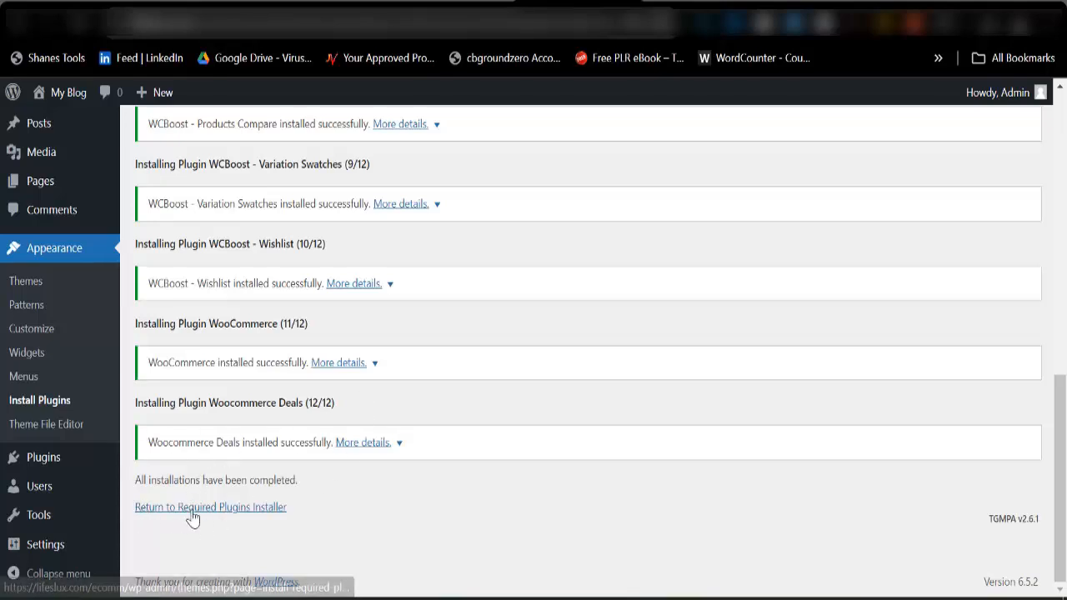
# Return to the required plugins installer and bulk-activate every plugin except WPBakery Page Builder.
pyautogui.click(204, 510)
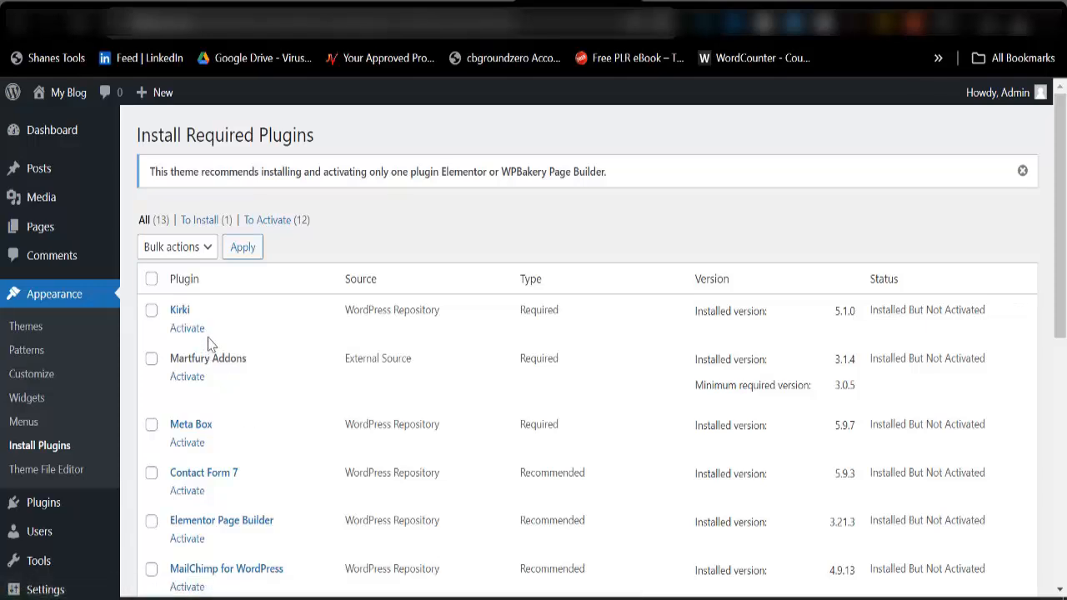
pyautogui.click(150, 279)
pyautogui.scroll(-1, 199, 425)
pyautogui.scroll(-3, 199, 425)
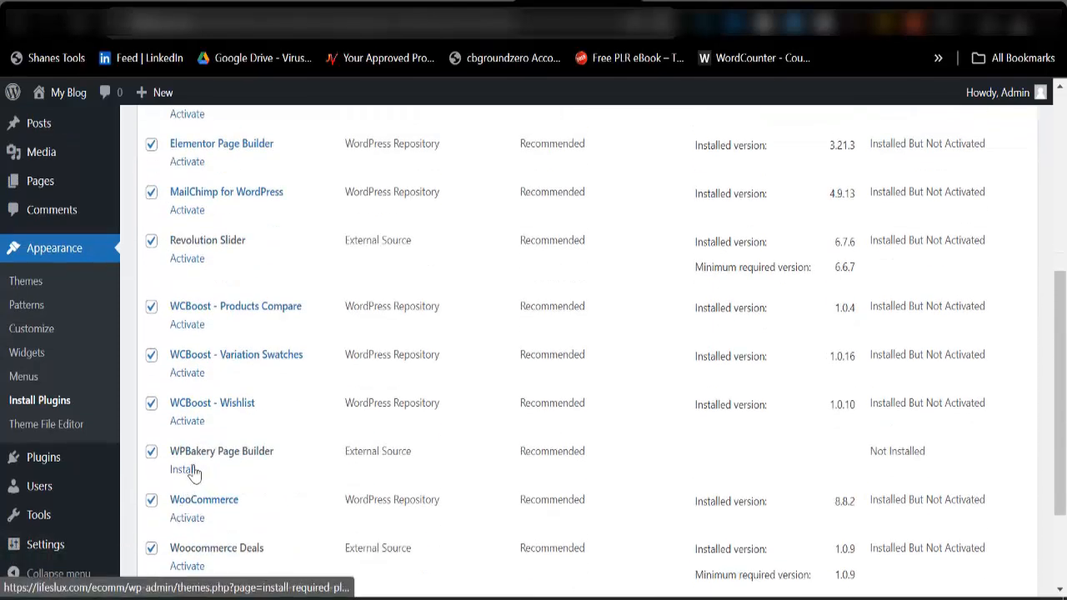
pyautogui.click(151, 454)
pyautogui.scroll(5, 250, 400)
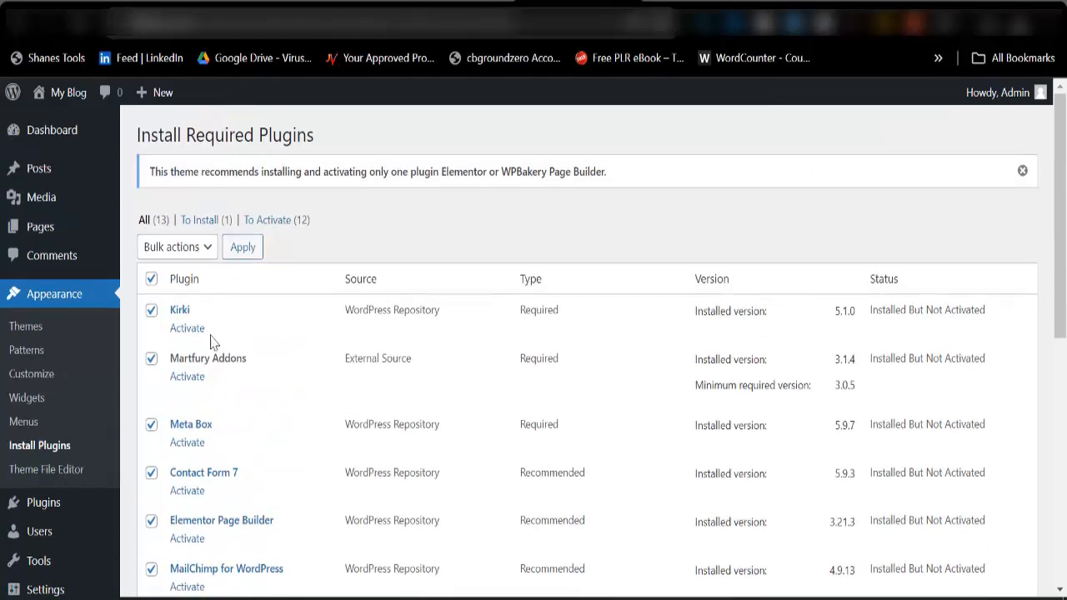
pyautogui.click(188, 252)
pyautogui.click(163, 320)
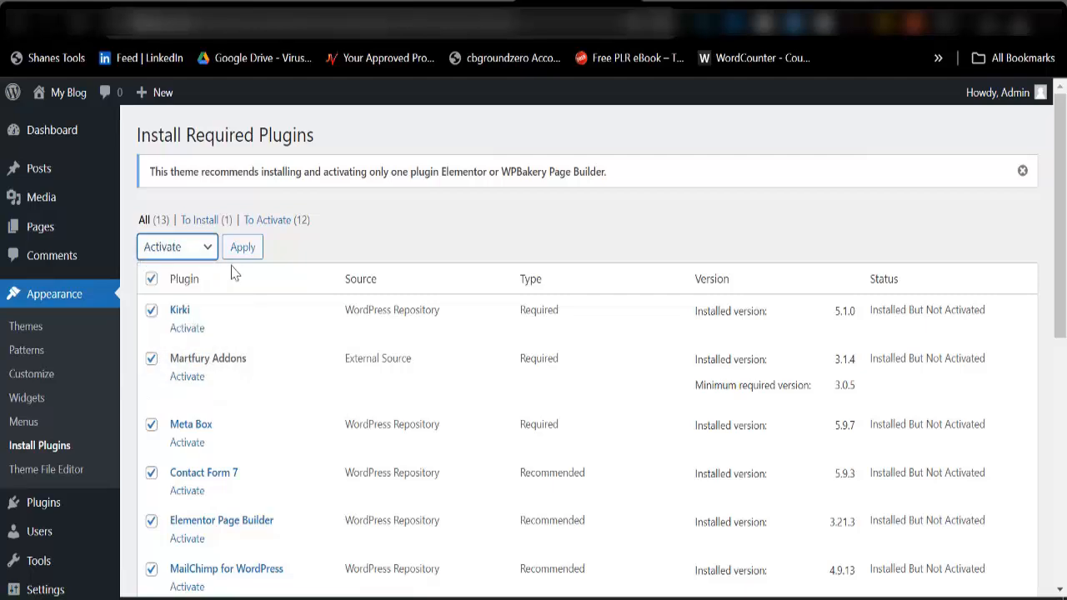
pyautogui.click(240, 261)
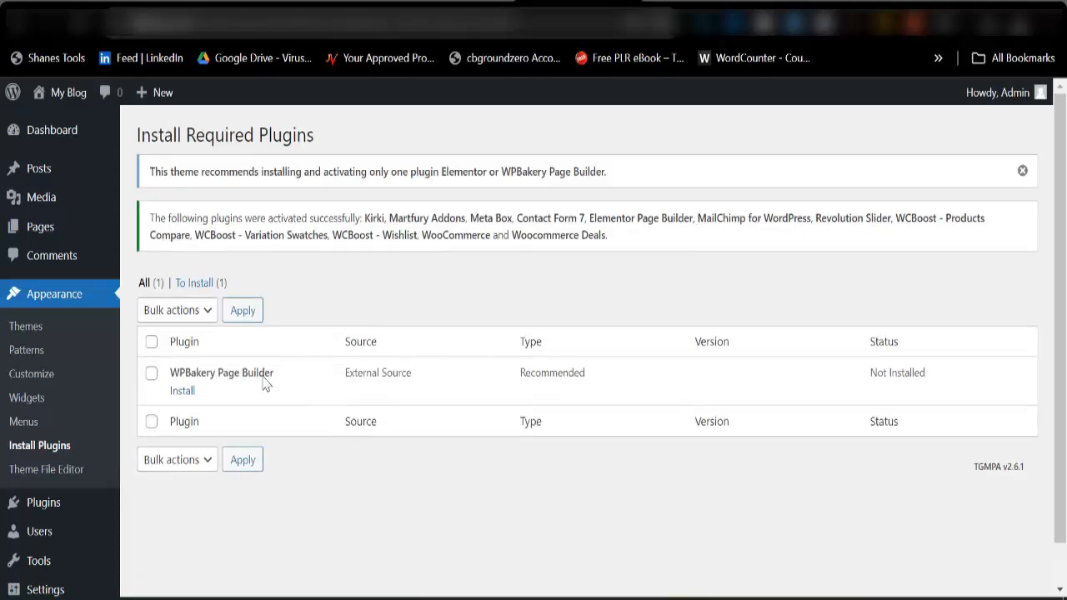
# Go to the WordPress dashboard, bypassing the Elementor setup wizard by shortening the page address.
pyautogui.moveTo(57, 143)
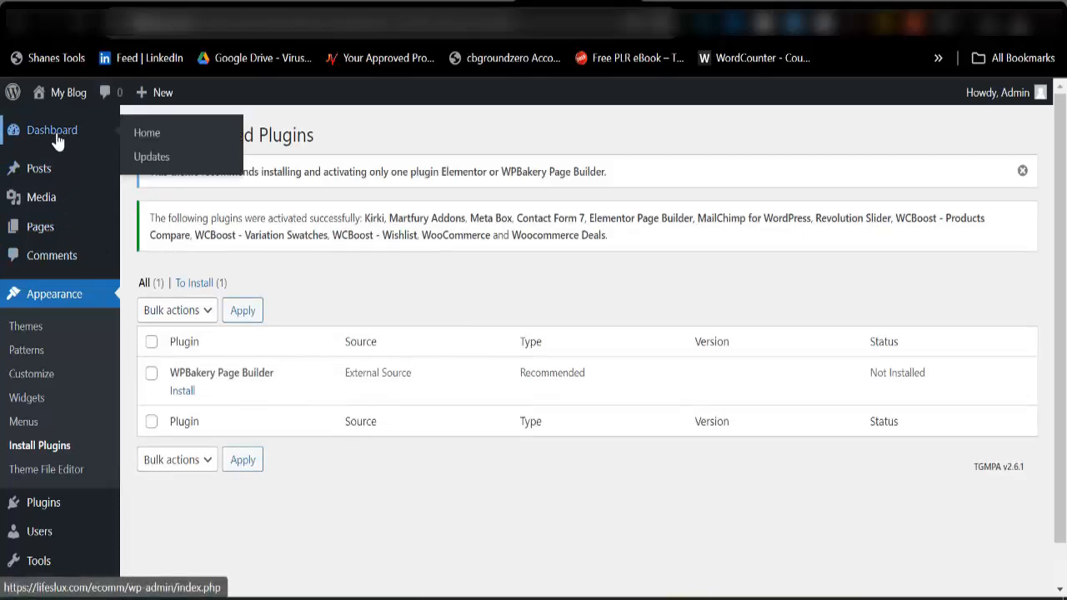
pyautogui.click(62, 146)
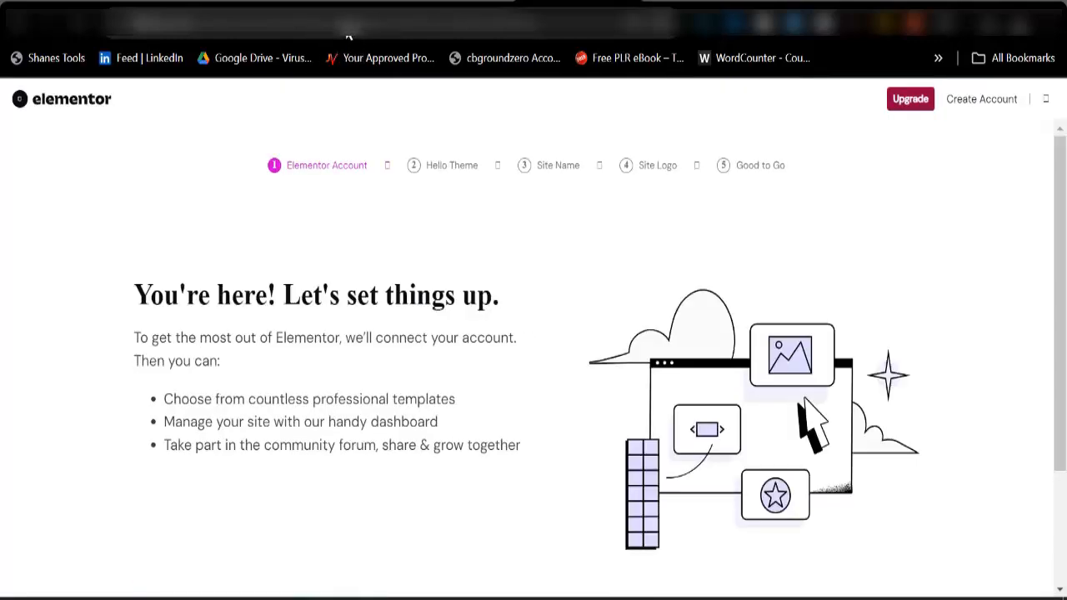
pyautogui.moveTo(297, 29); pyautogui.dragTo(578, 29)
pyautogui.press('BackSpace')
pyautogui.press('Return')
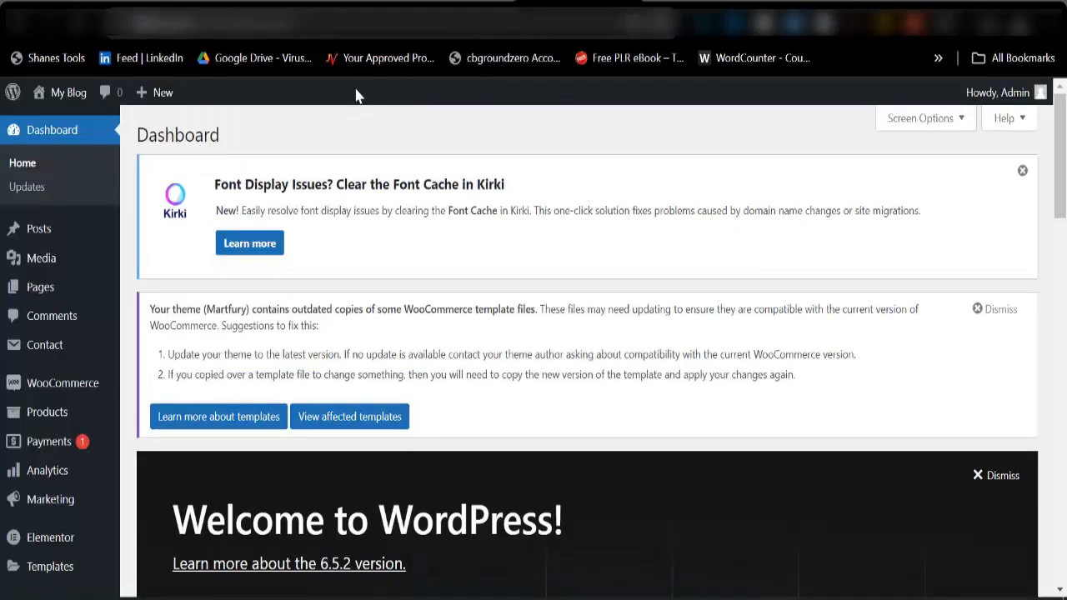
# Upload the soo-demo-importer archive from the Plugins folder as a new plugin, and install and activate it.
pyautogui.scroll(-3, 59, 464)
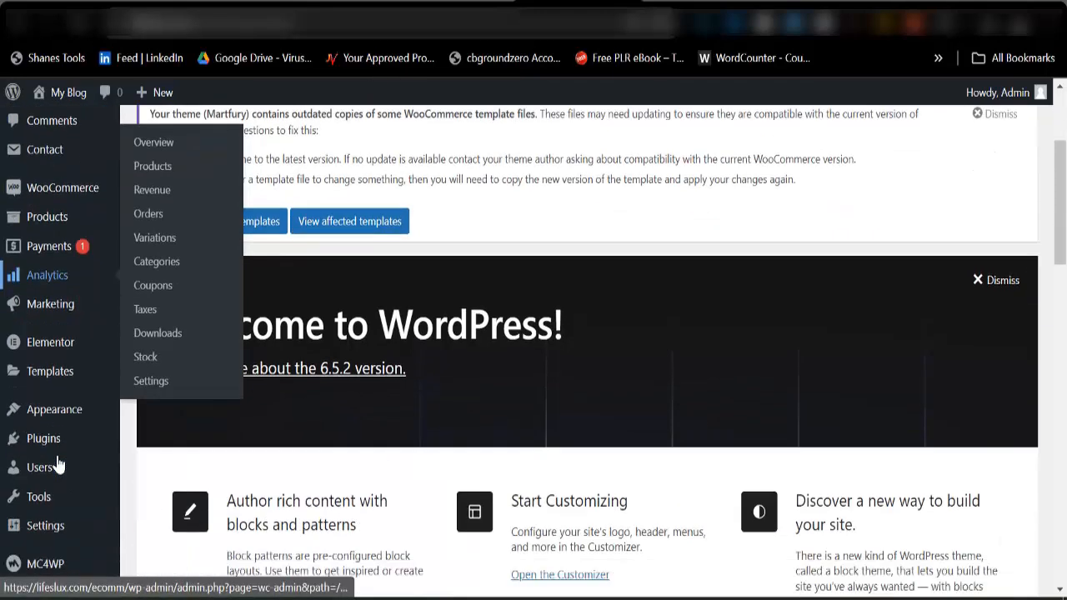
pyautogui.moveTo(65, 401)
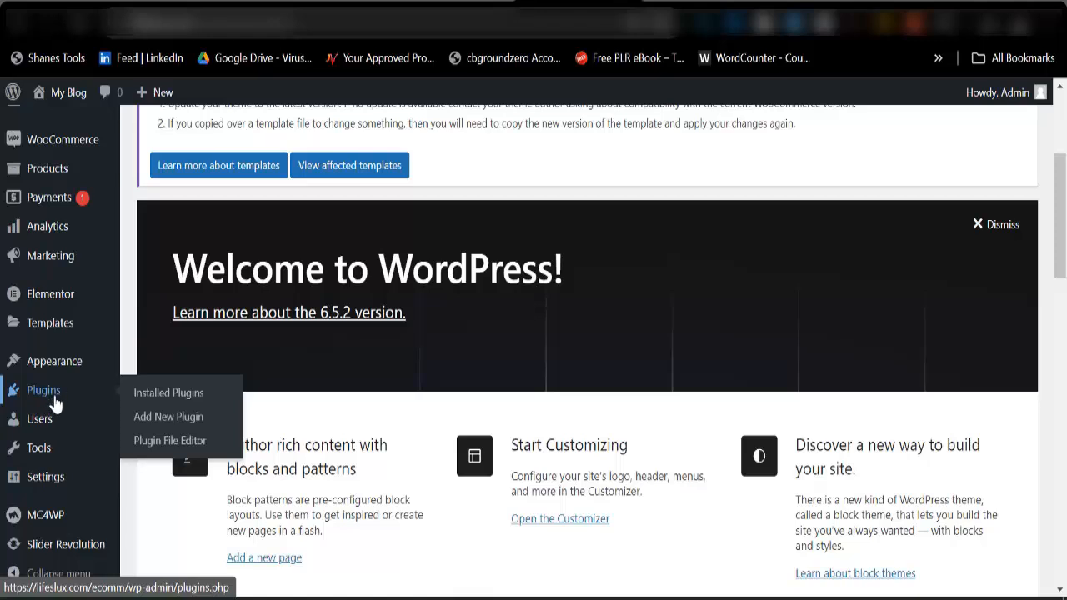
pyautogui.click(160, 425)
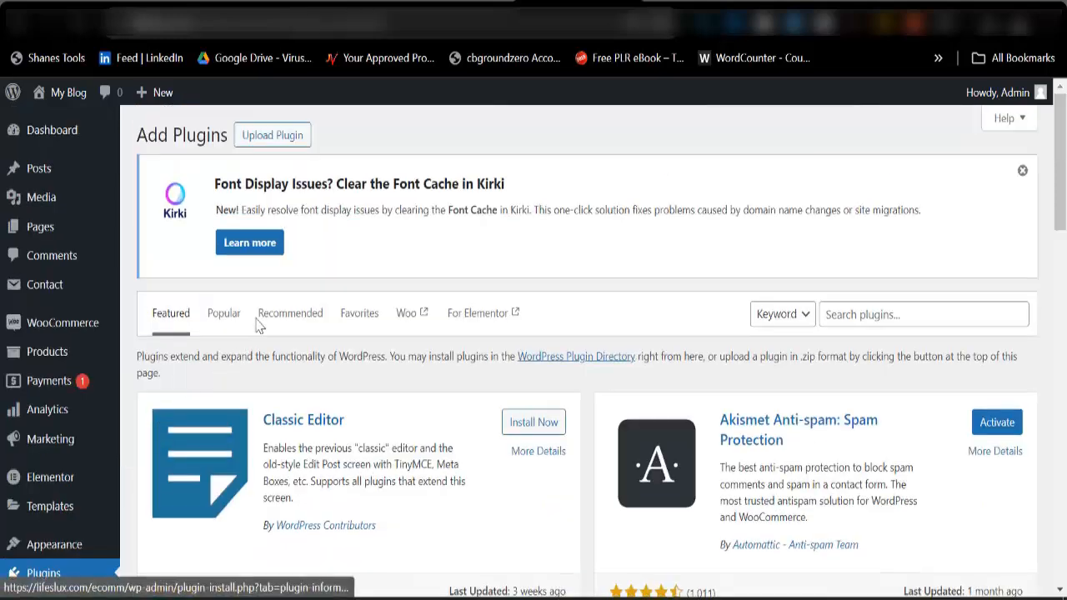
pyautogui.click(289, 139)
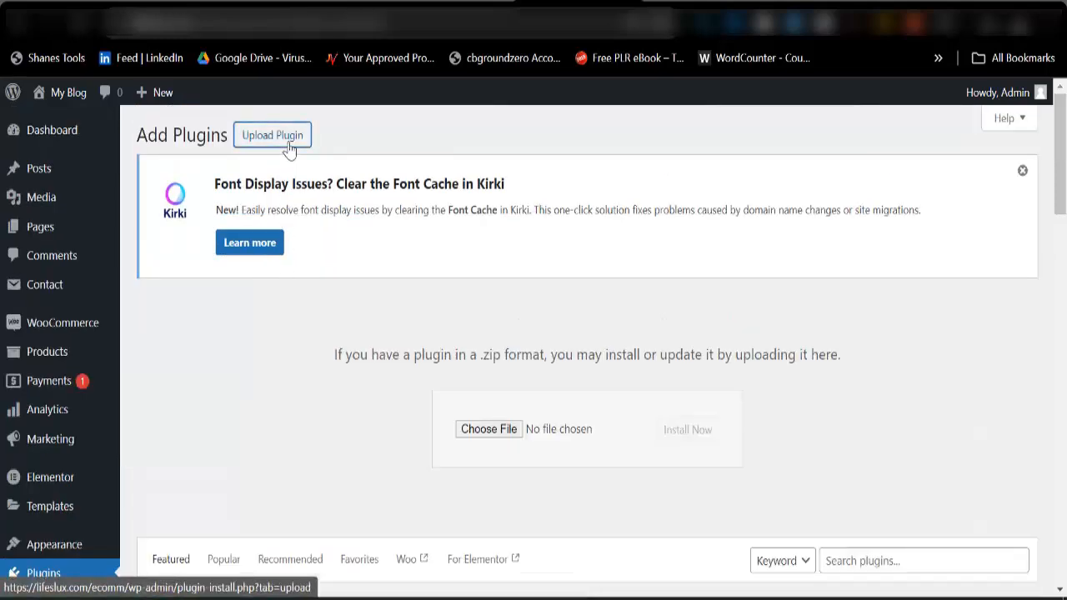
pyautogui.click(494, 437)
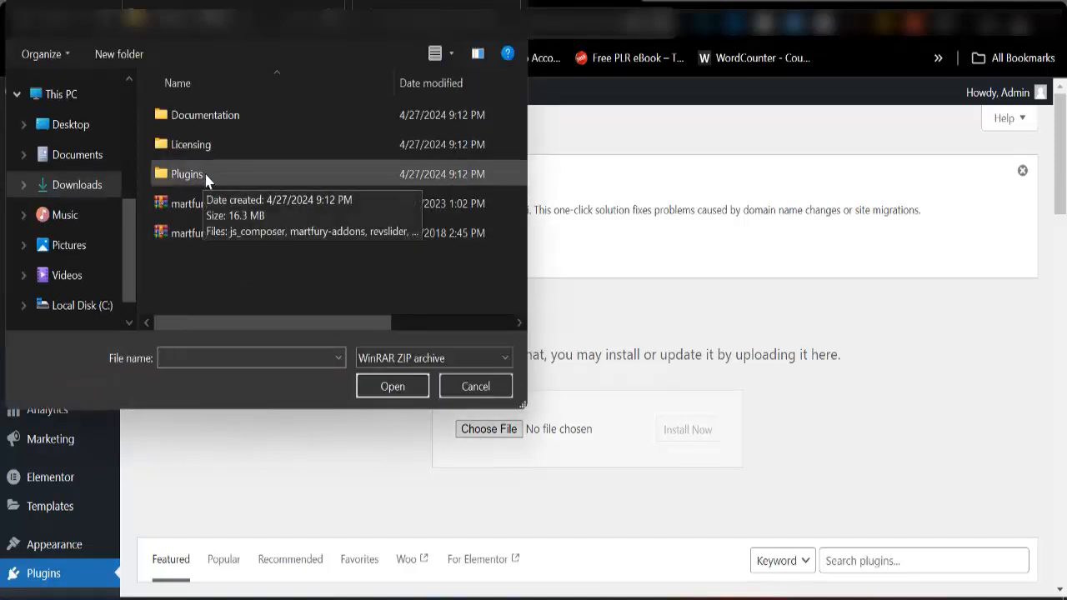
pyautogui.doubleClick(208, 174)
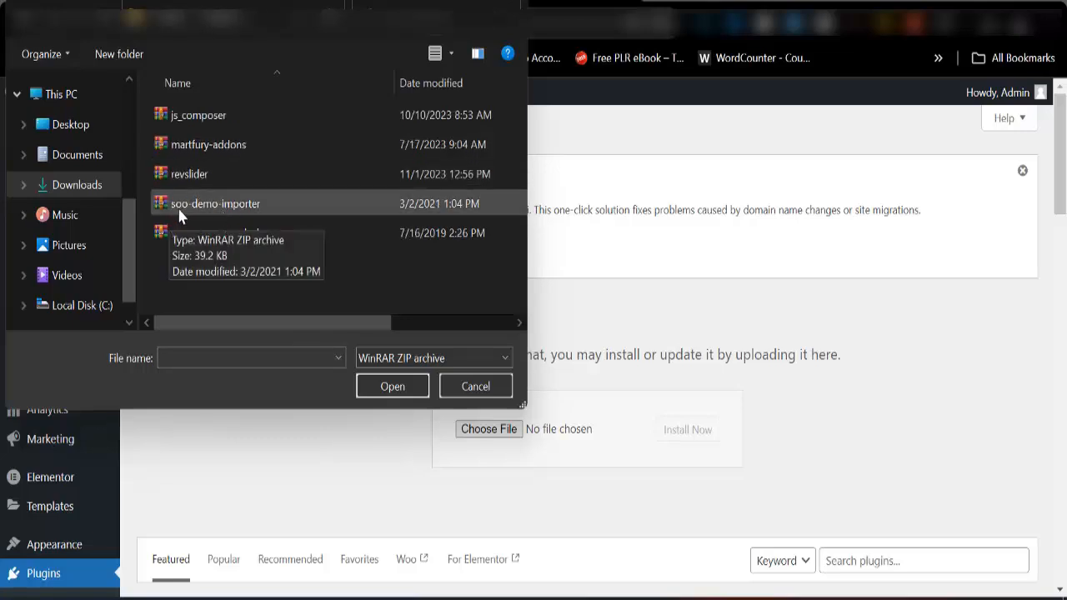
pyautogui.click(278, 214)
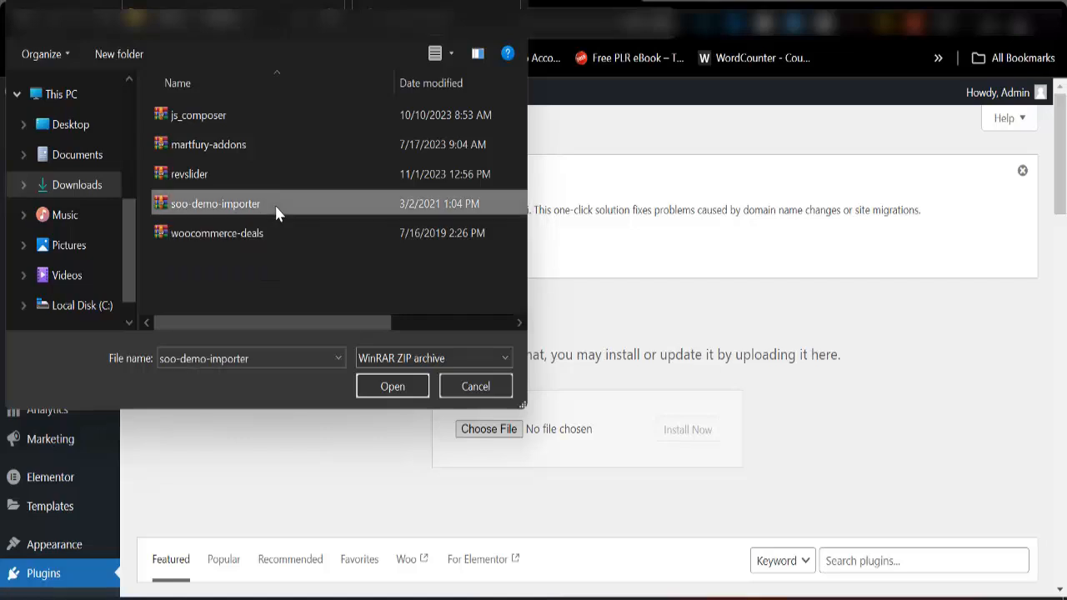
pyautogui.click(393, 387)
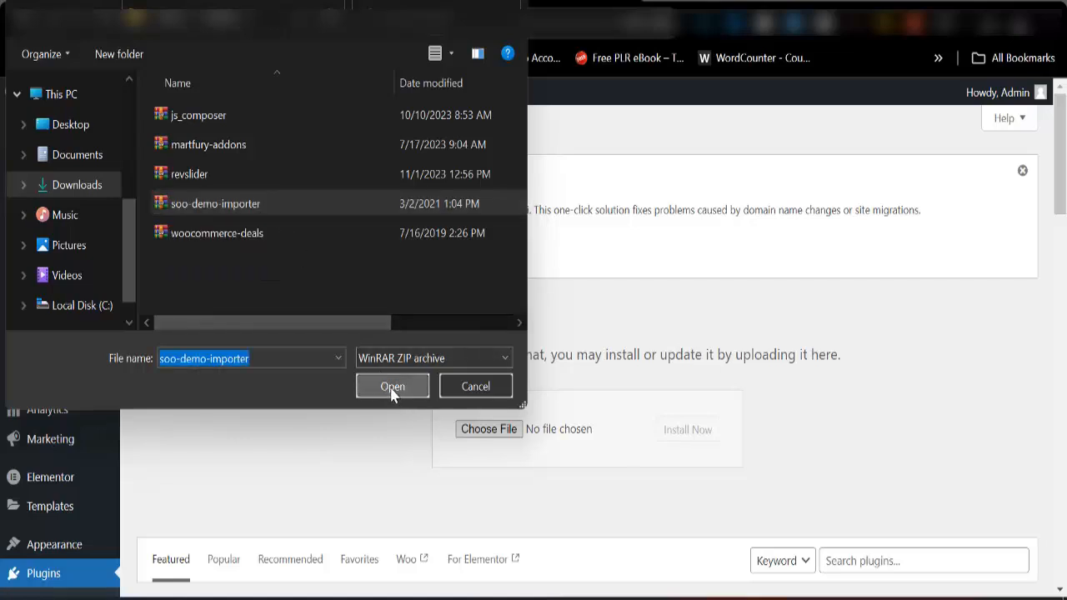
pyautogui.click(680, 439)
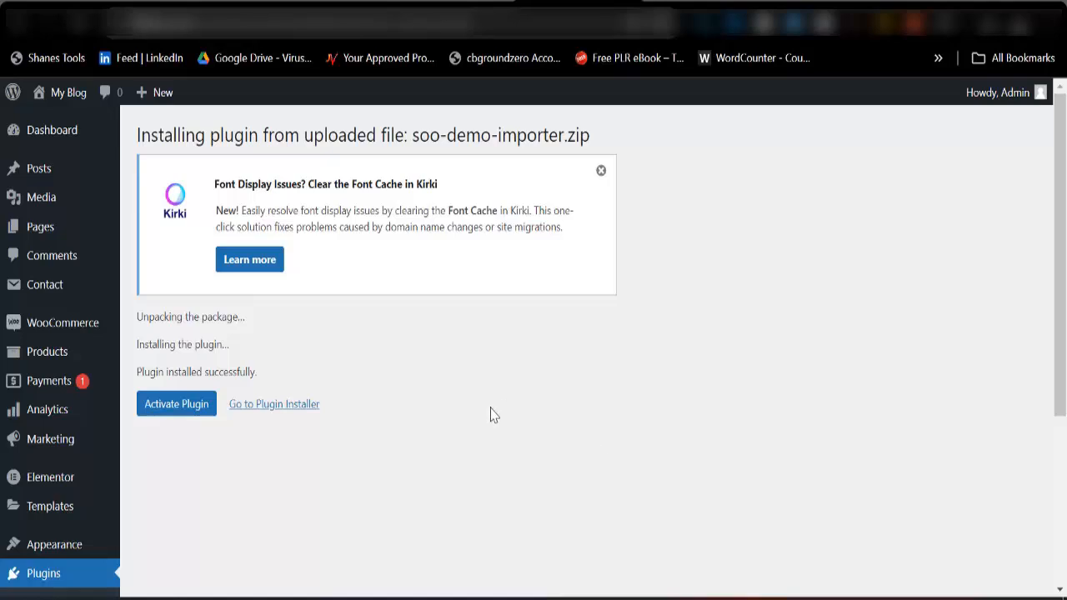
pyautogui.click(186, 411)
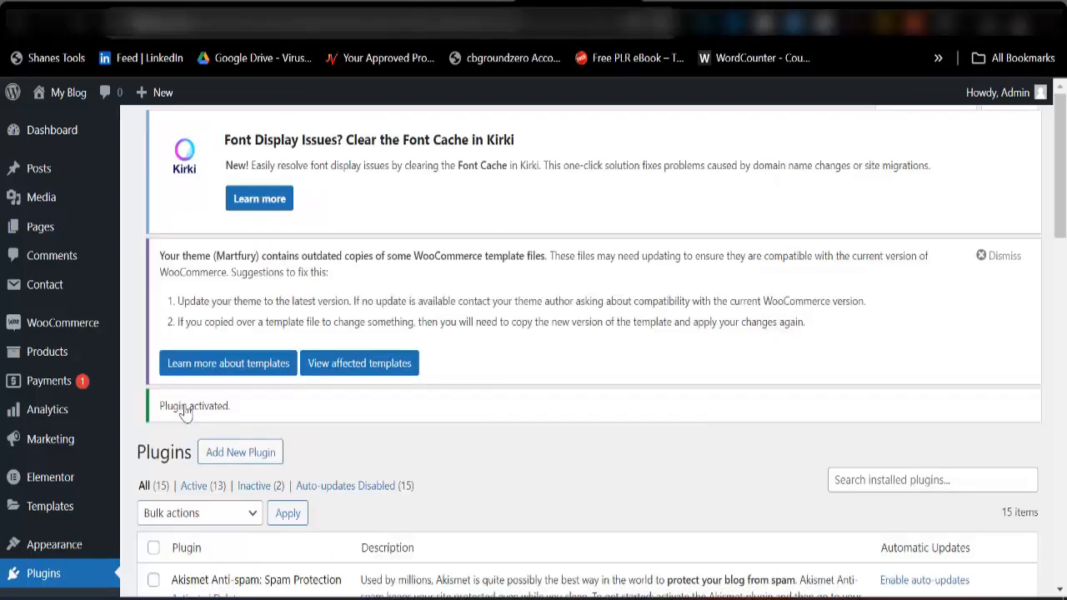
# Import the "Elementor - Electronic With AJAX" demo from the theme's demo data import page.
pyautogui.scroll(-4, 221, 414)
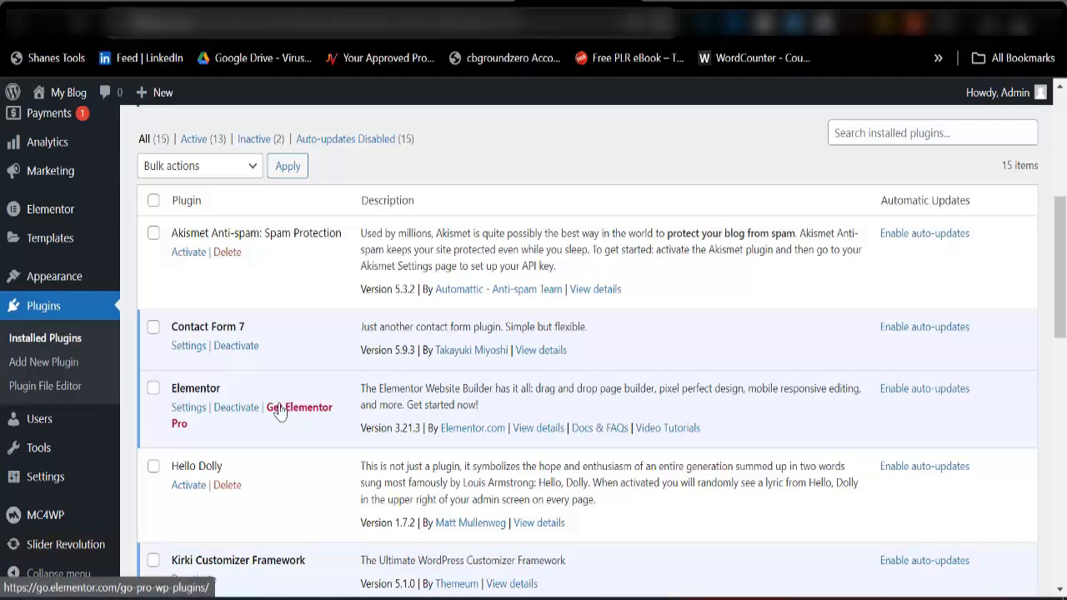
pyautogui.moveTo(67, 288)
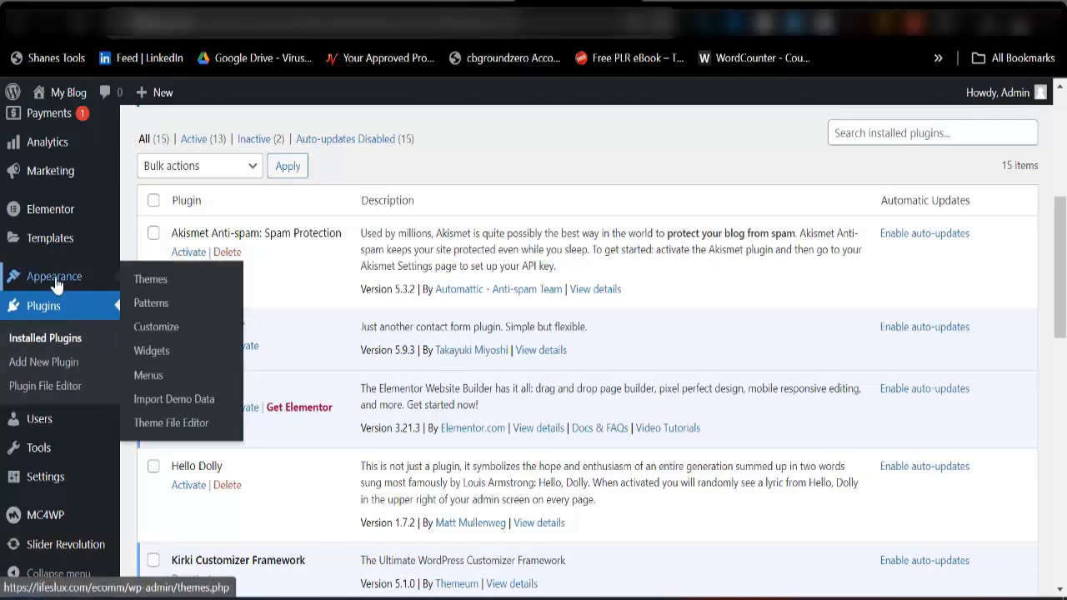
pyautogui.click(185, 406)
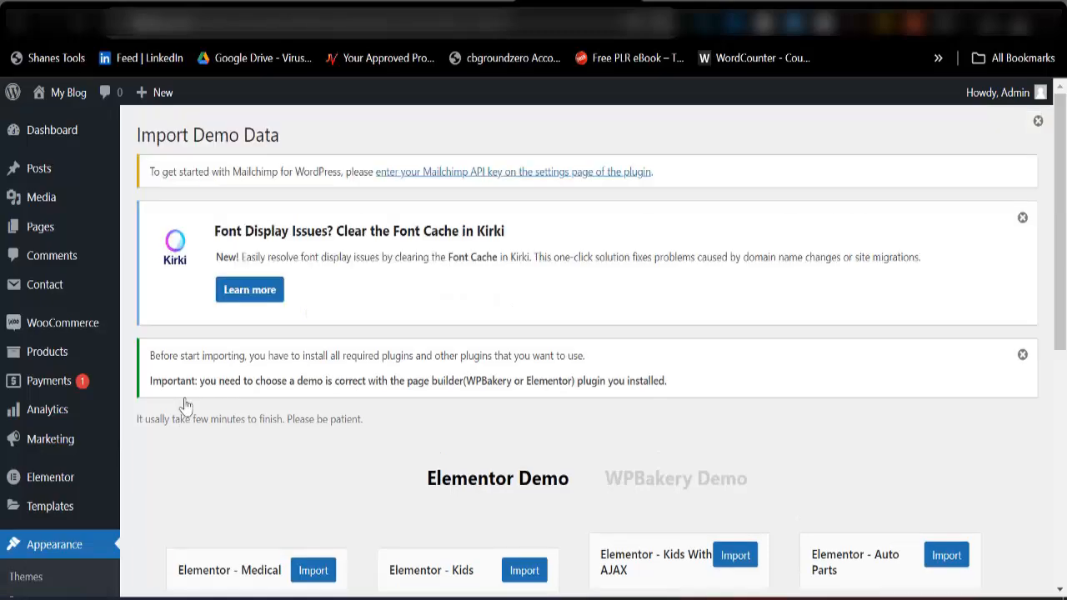
pyautogui.scroll(-2, 526, 397)
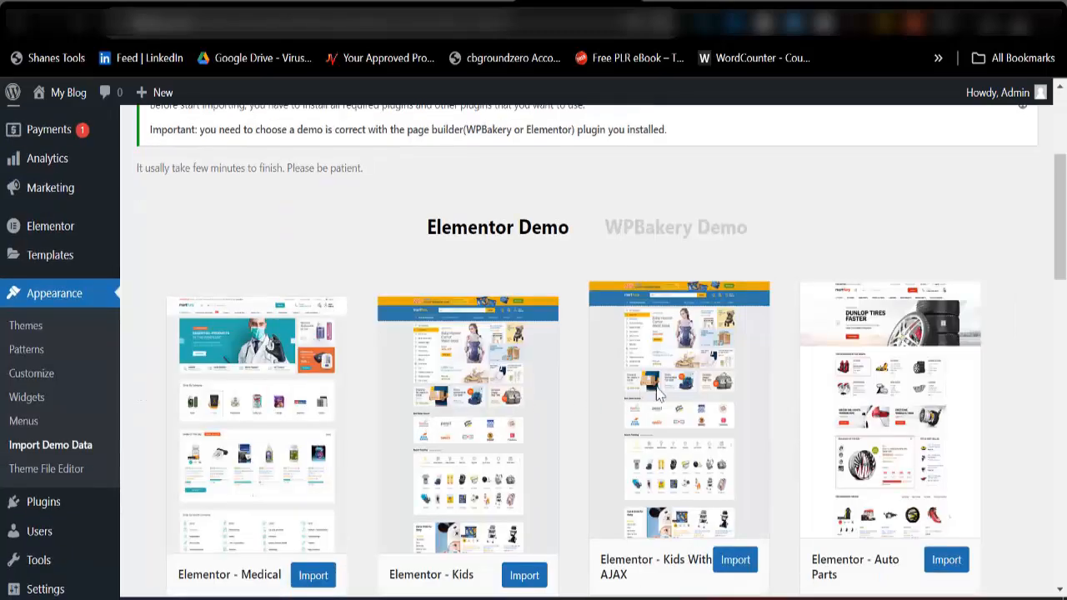
pyautogui.scroll(-3, 663, 395)
pyautogui.scroll(-10, 663, 395)
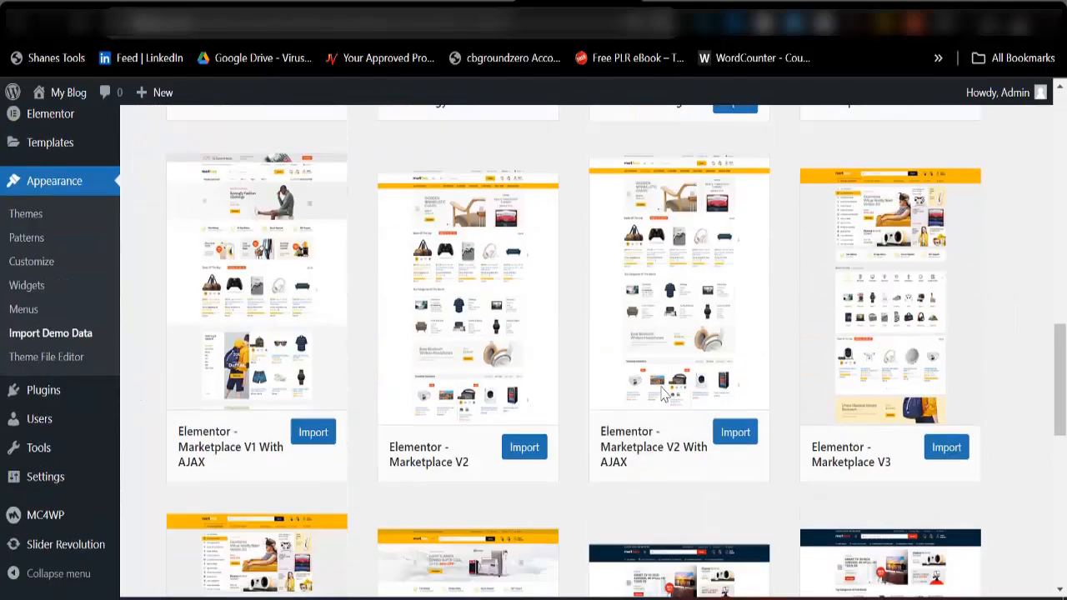
pyautogui.scroll(-2, 663, 395)
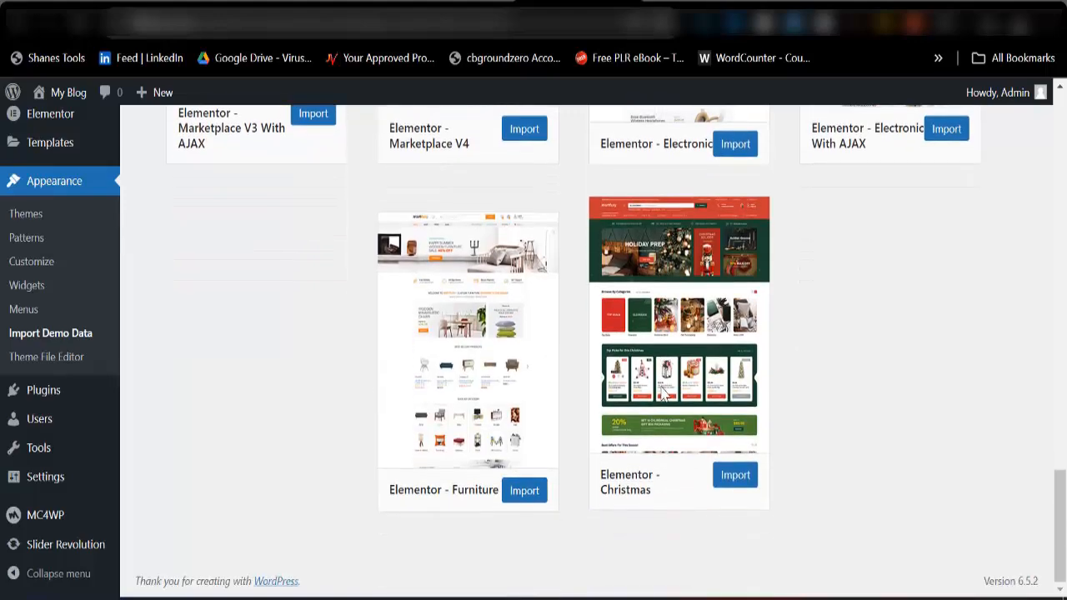
pyautogui.scroll(9, 663, 394)
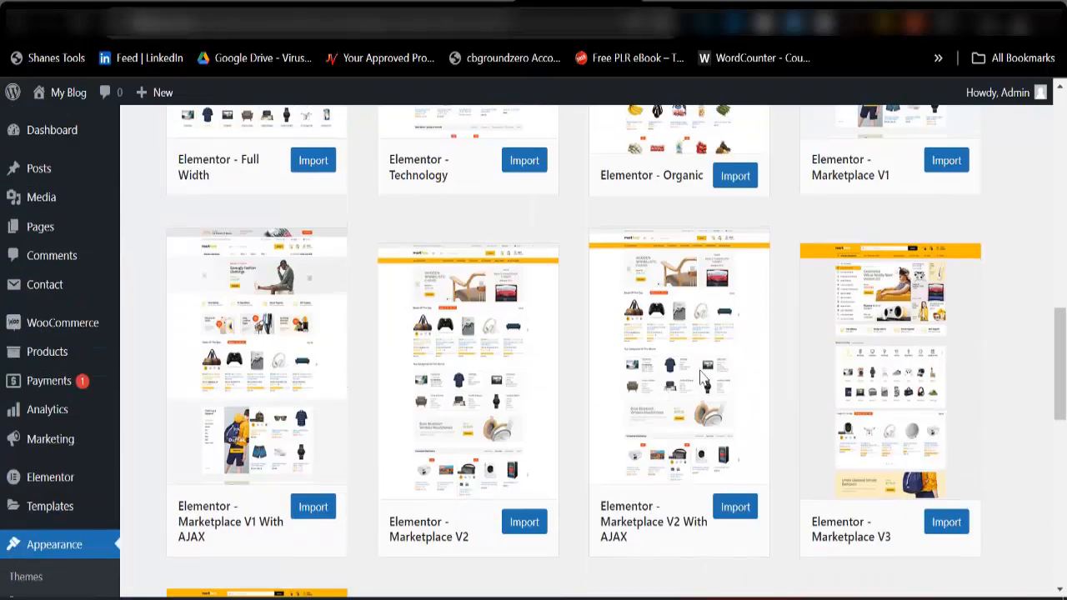
pyautogui.scroll(-5, 667, 391)
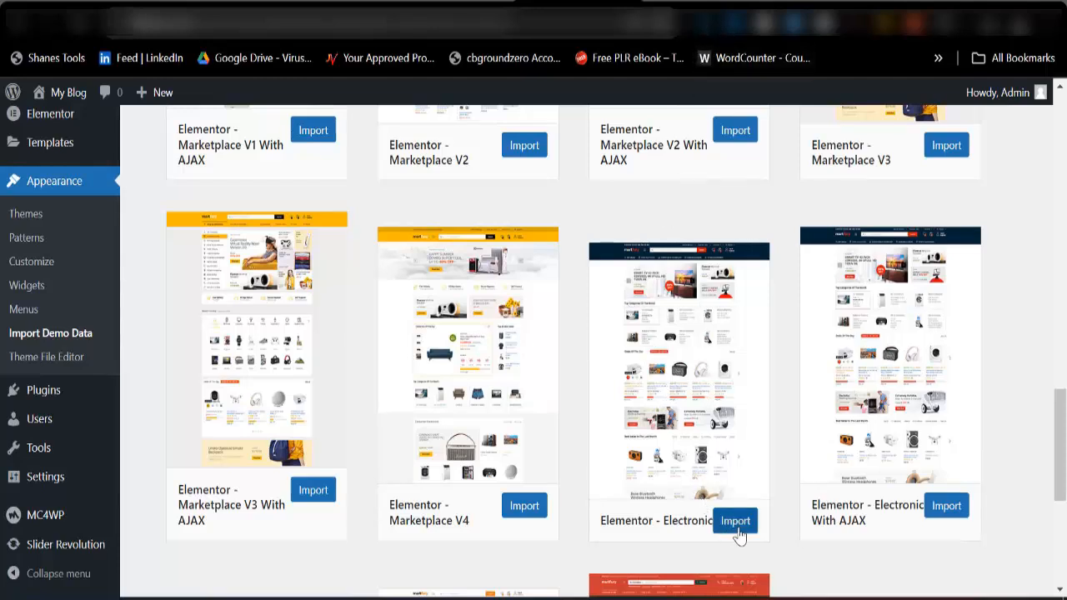
pyautogui.scroll(1, 669, 315)
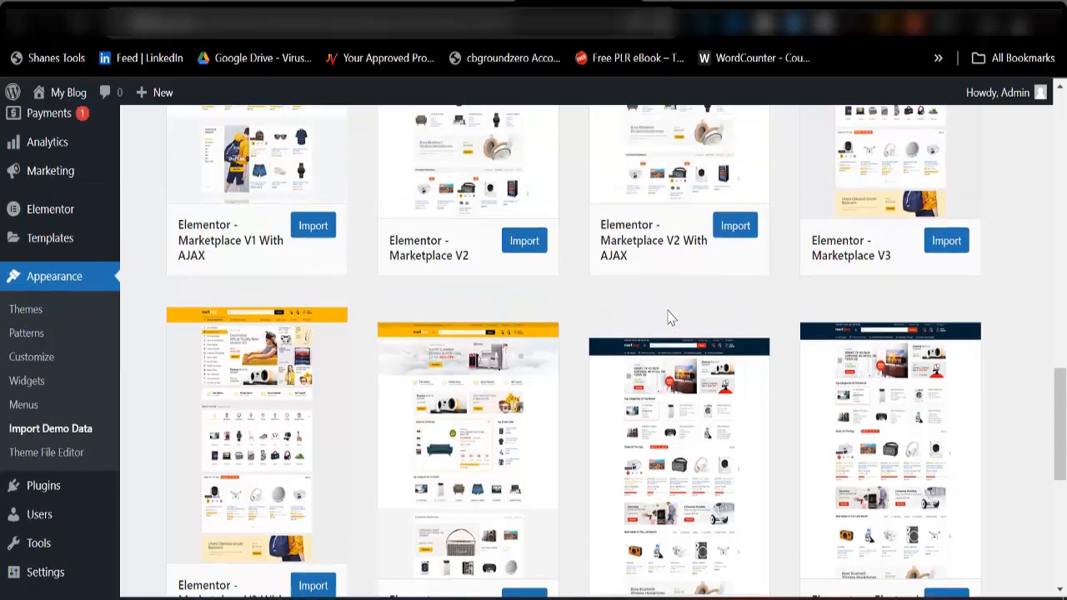
pyautogui.scroll(-2, 807, 310)
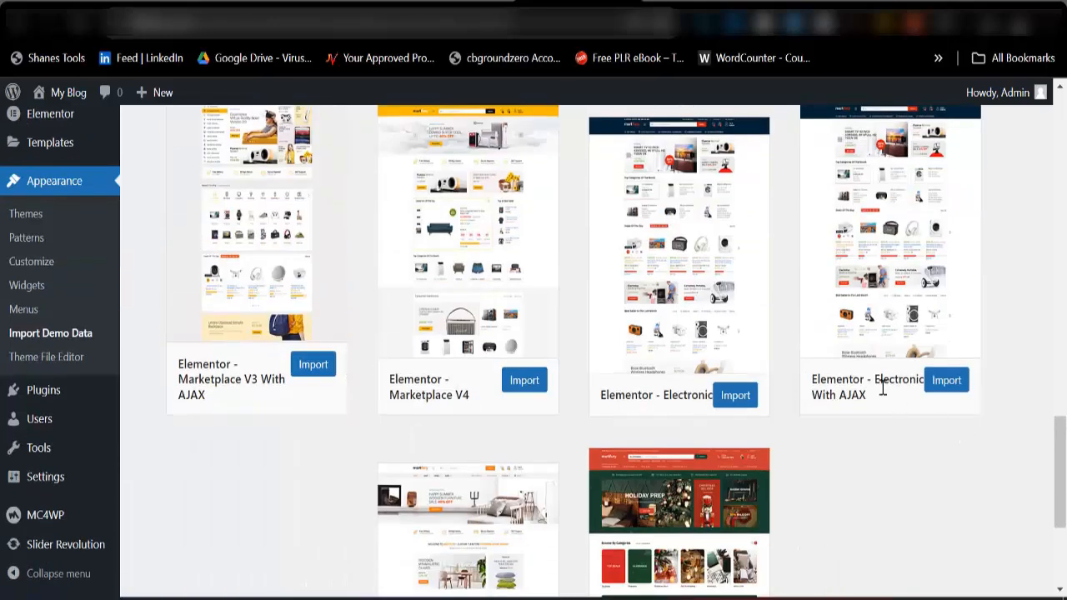
pyautogui.click(937, 386)
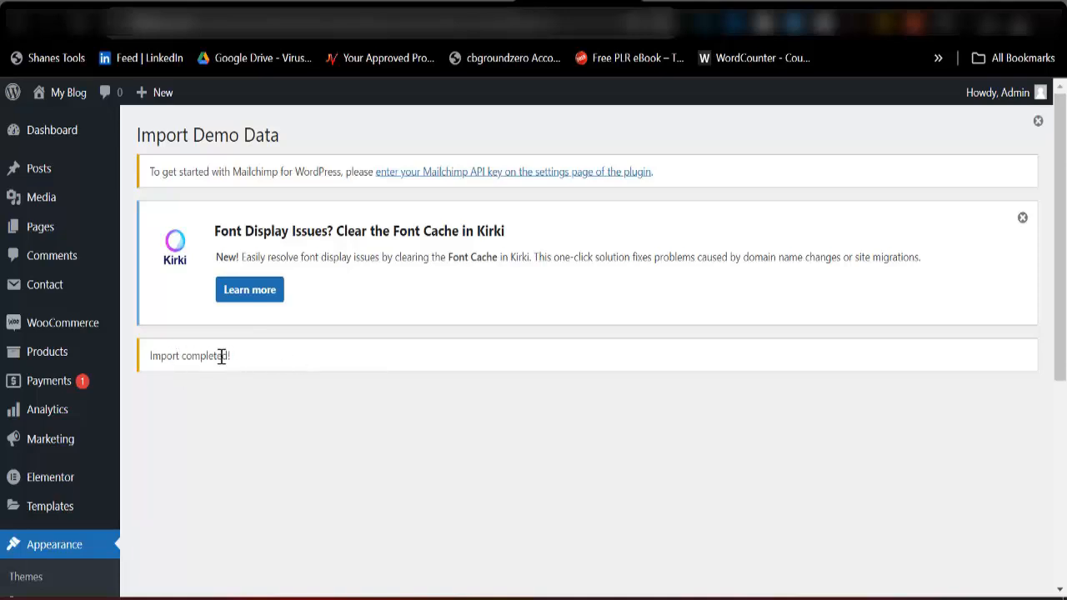
# Open the site's front end in a new browser tab and switch to that tab.
pyautogui.rightClick(69, 105)
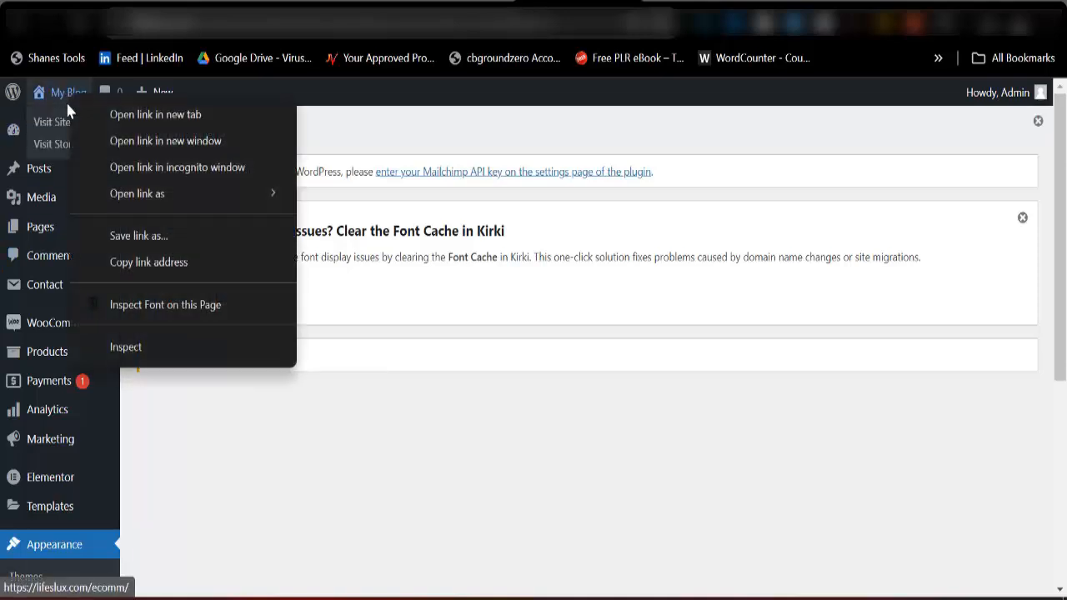
pyautogui.rightClick(53, 119)
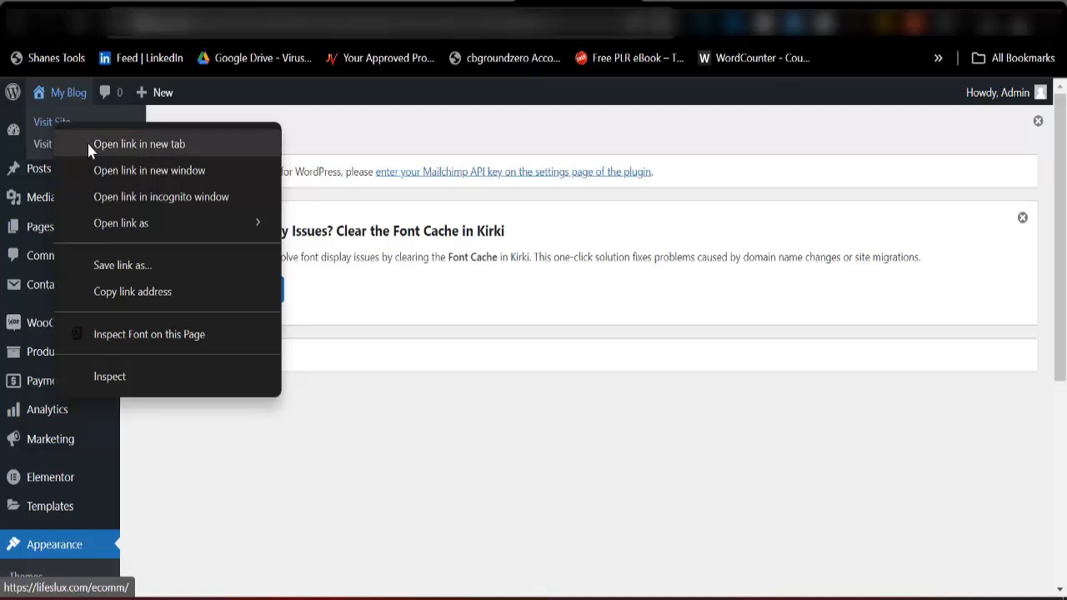
pyautogui.click(86, 140)
pyautogui.click(575, 5)
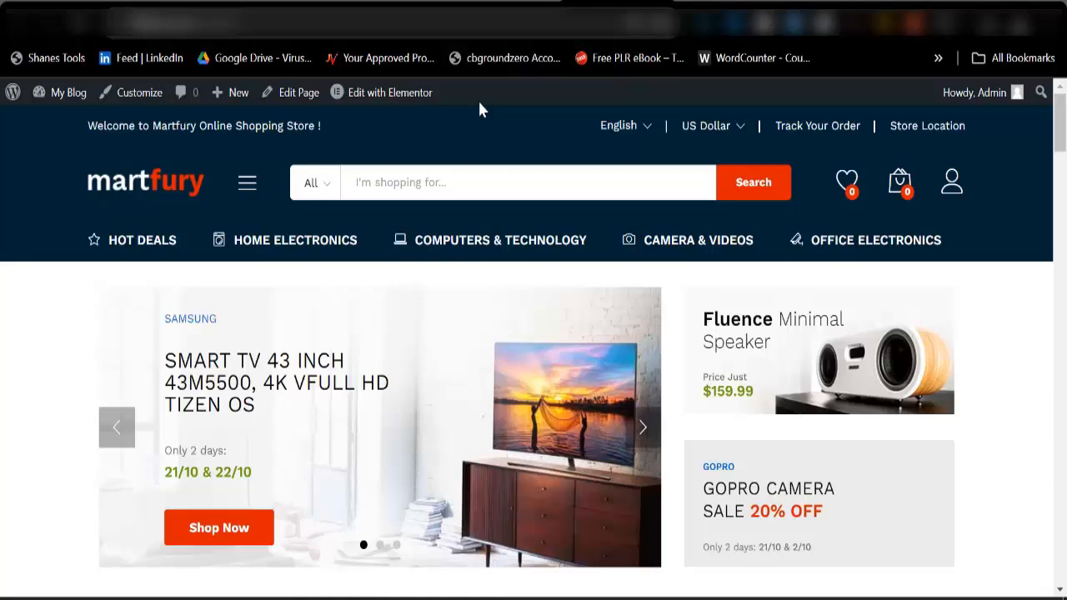
# Examine the imported storefront home page from its banners and product sections down to the footer area.
pyautogui.scroll(-3, 525, 326)
pyautogui.scroll(-9, 870, 293)
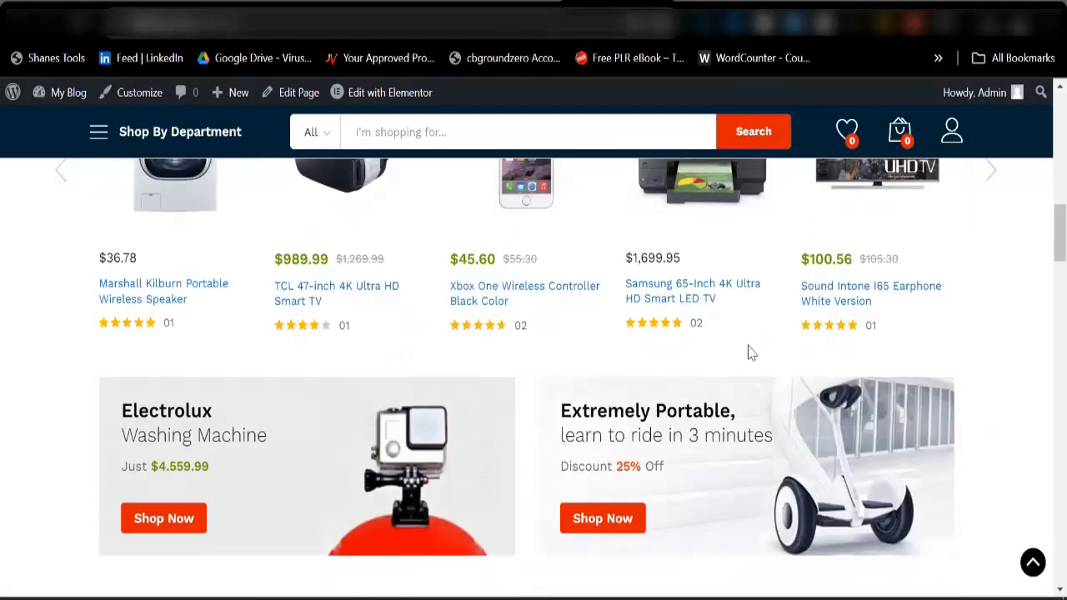
pyautogui.scroll(-3, 747, 352)
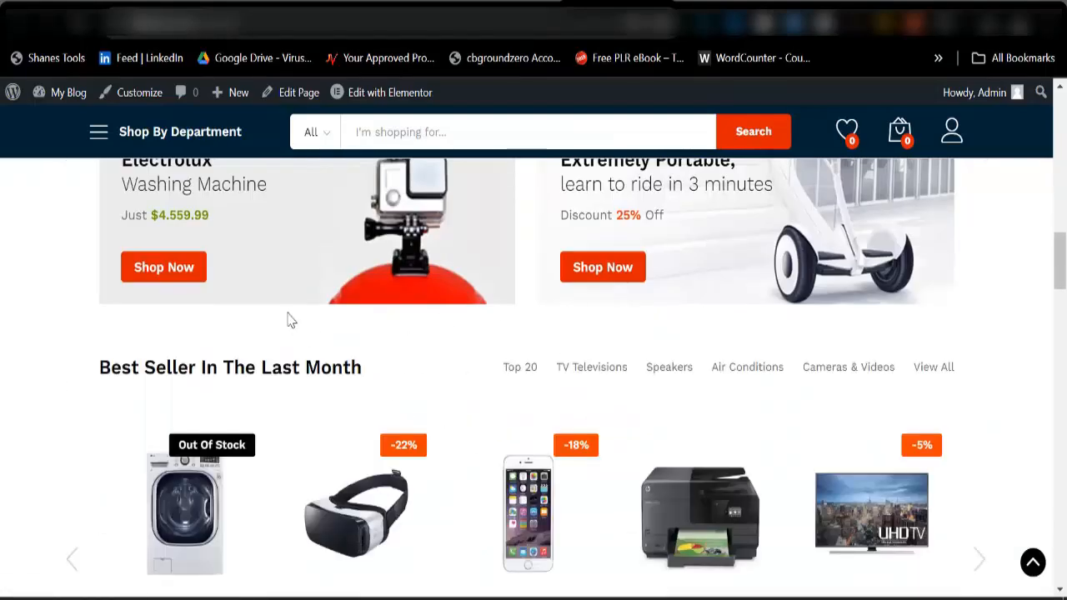
pyautogui.scroll(-7, 667, 369)
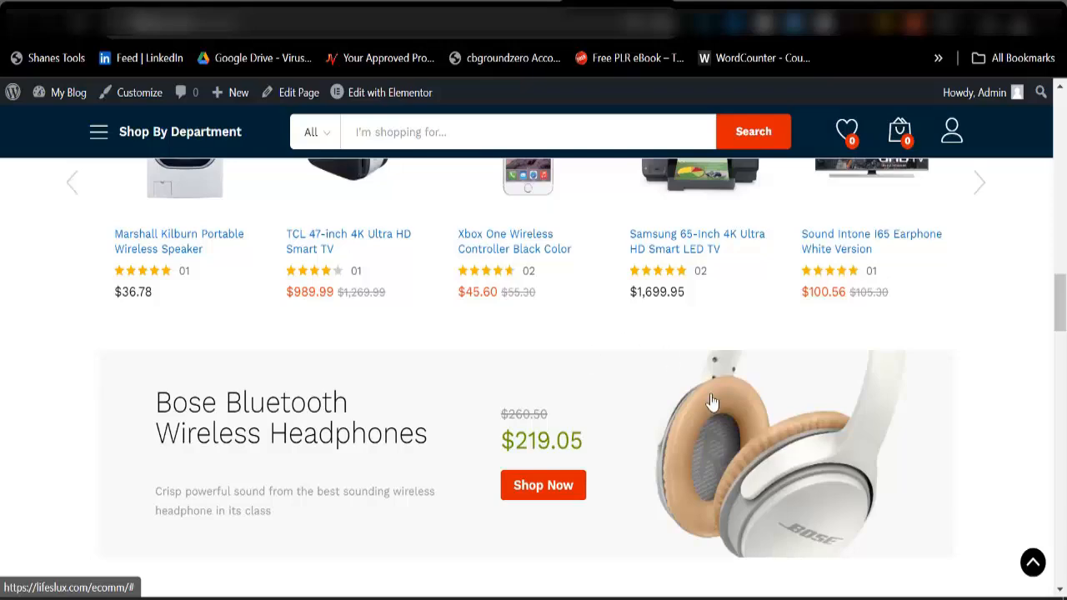
pyautogui.scroll(-10, 510, 399)
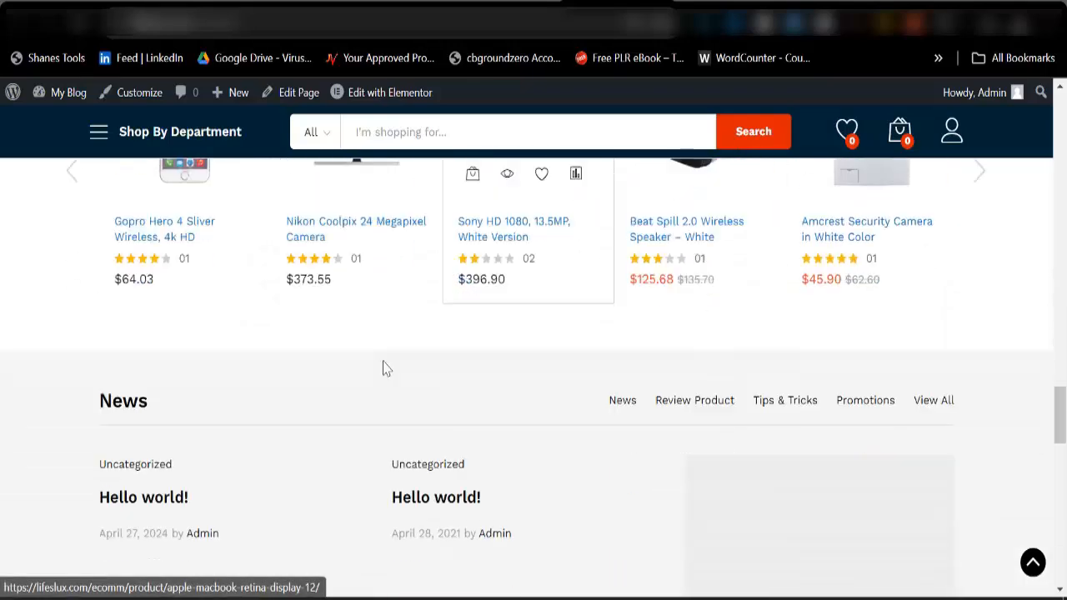
pyautogui.scroll(-8, 579, 402)
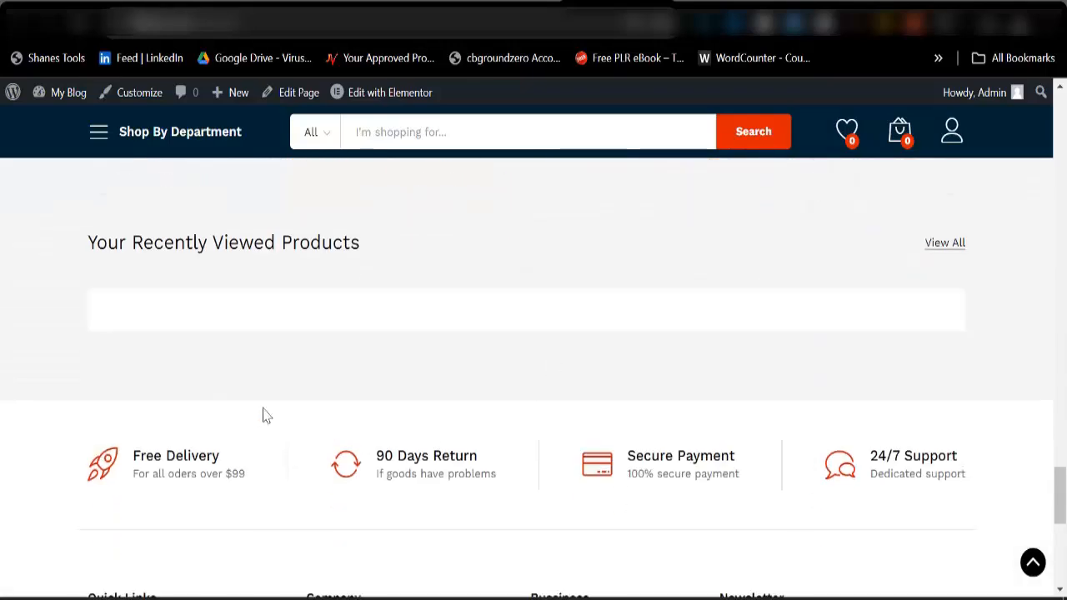
pyautogui.scroll(10, 347, 355)
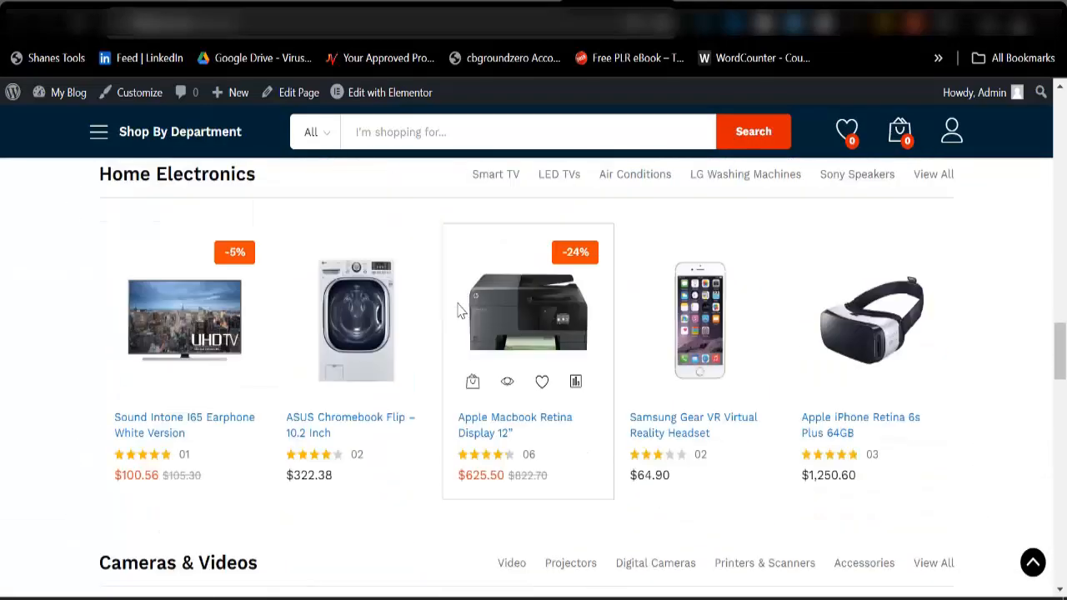
pyautogui.scroll(15, 460, 310)
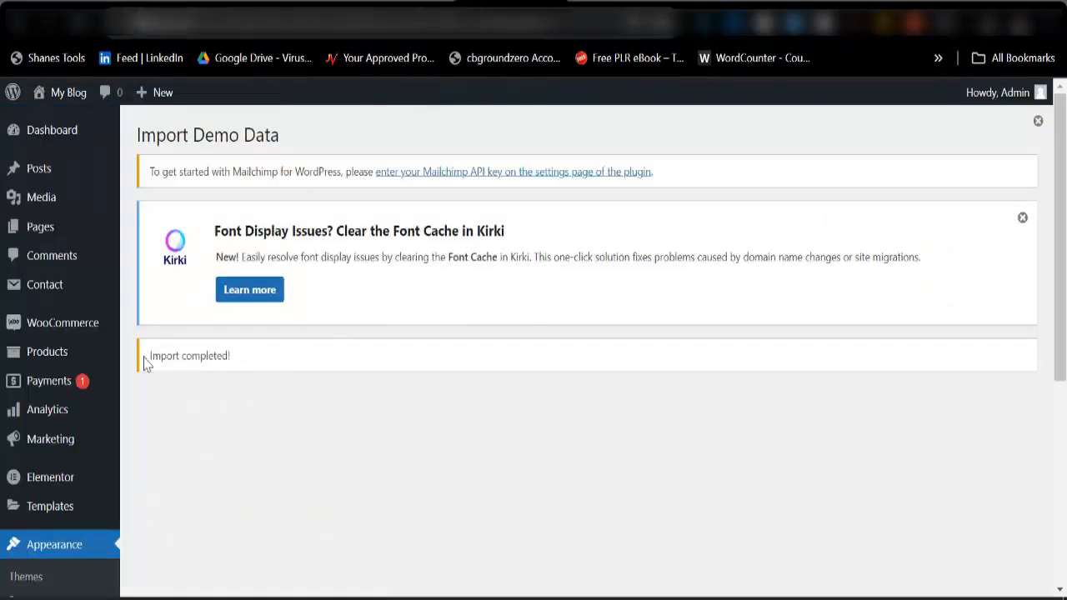
# Open the product categories list and look over the imported demo categories.
pyautogui.moveTo(46, 363)
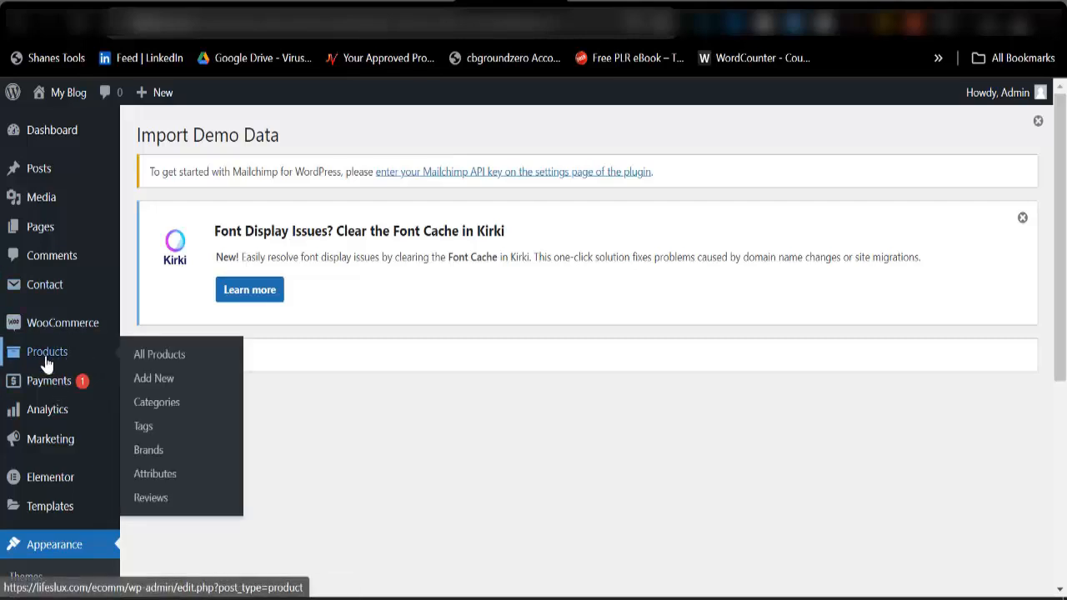
pyautogui.click(158, 404)
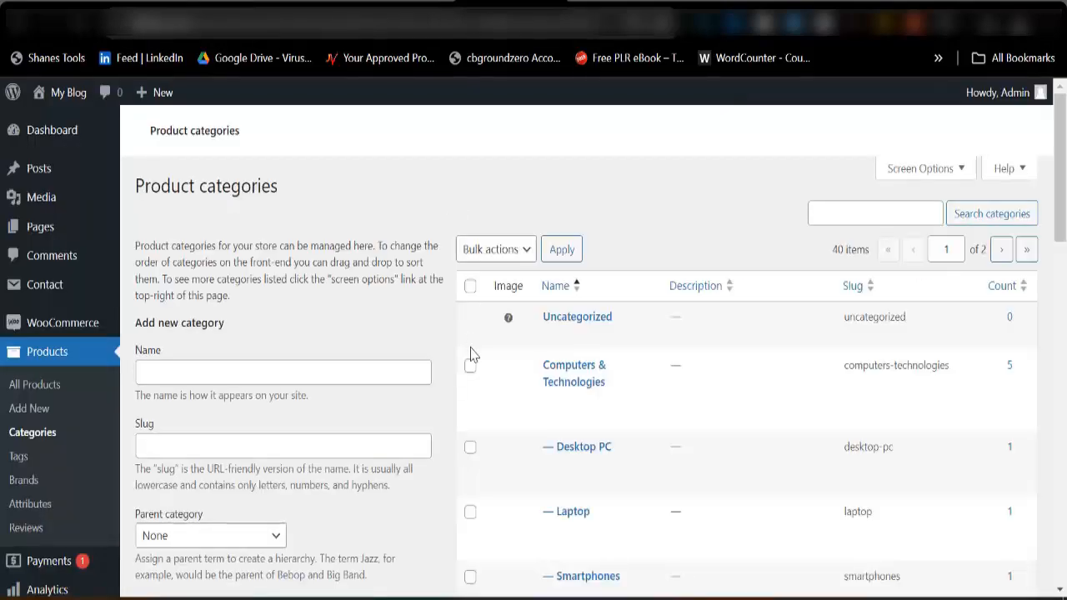
pyautogui.scroll(-5, 584, 348)
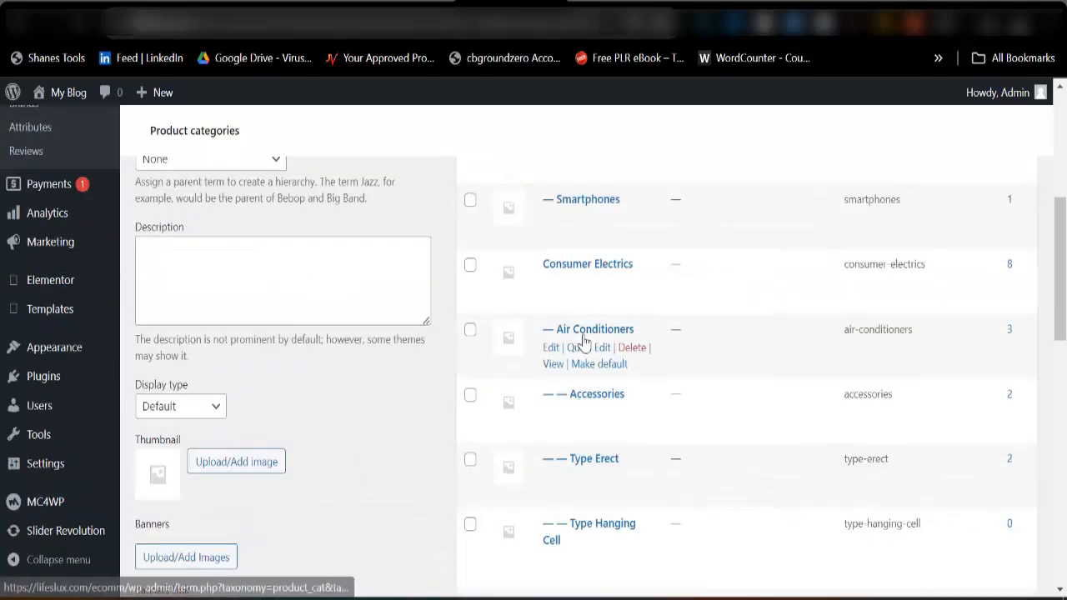
pyautogui.scroll(5, 536, 333)
# Select all product categories on the first page, from Computers & Technologies onward, and bulk delete them.
pyautogui.click(470, 288)
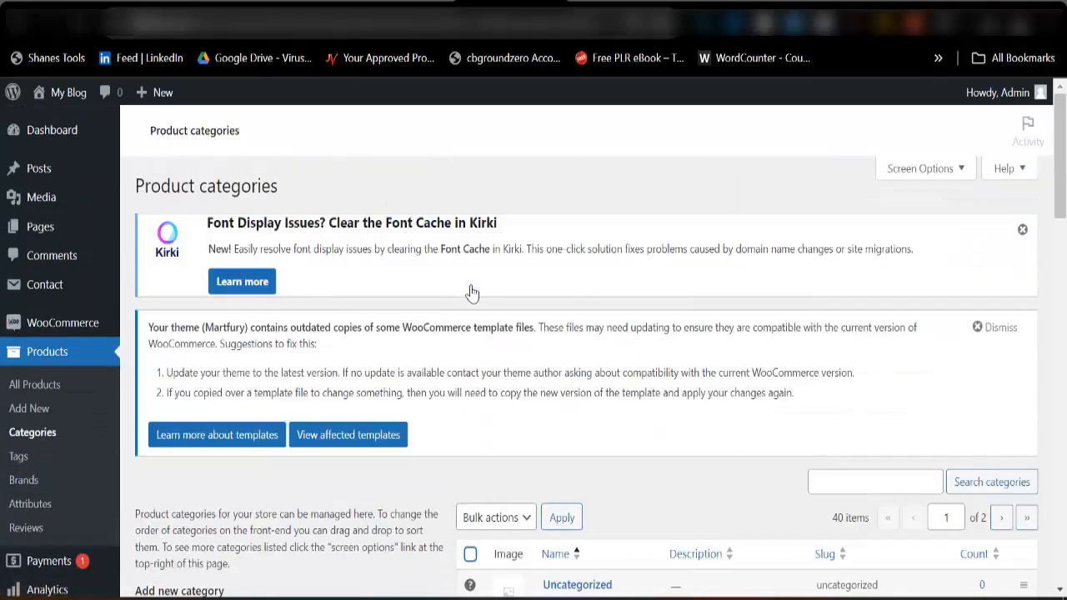
pyautogui.scroll(-5, 478, 300)
pyautogui.scroll(4, 500, 327)
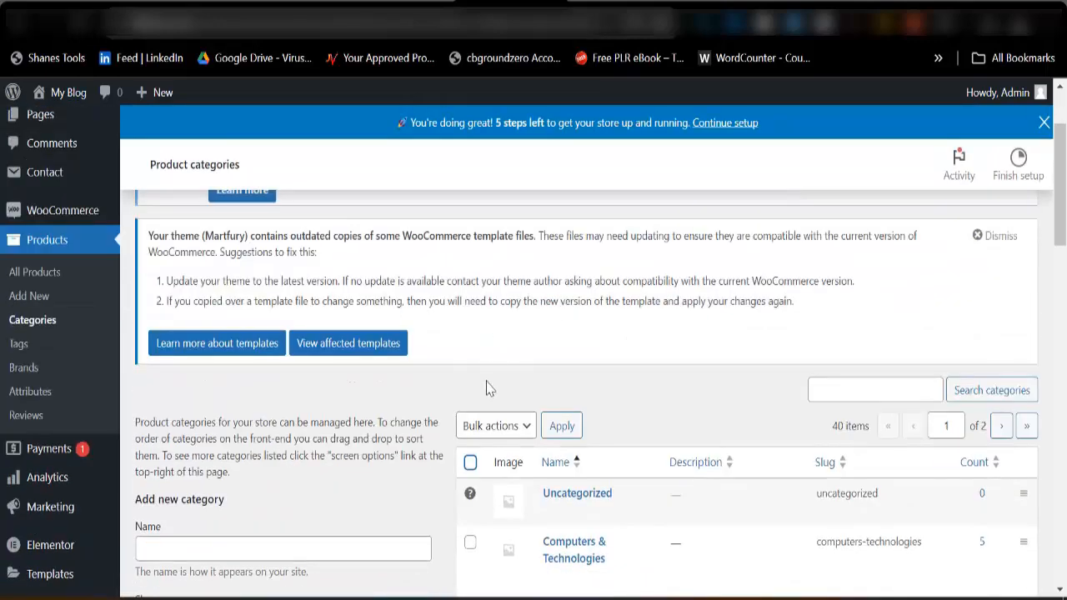
pyautogui.click(469, 459)
pyautogui.scroll(-1, 504, 459)
pyautogui.scroll(-2, 504, 417)
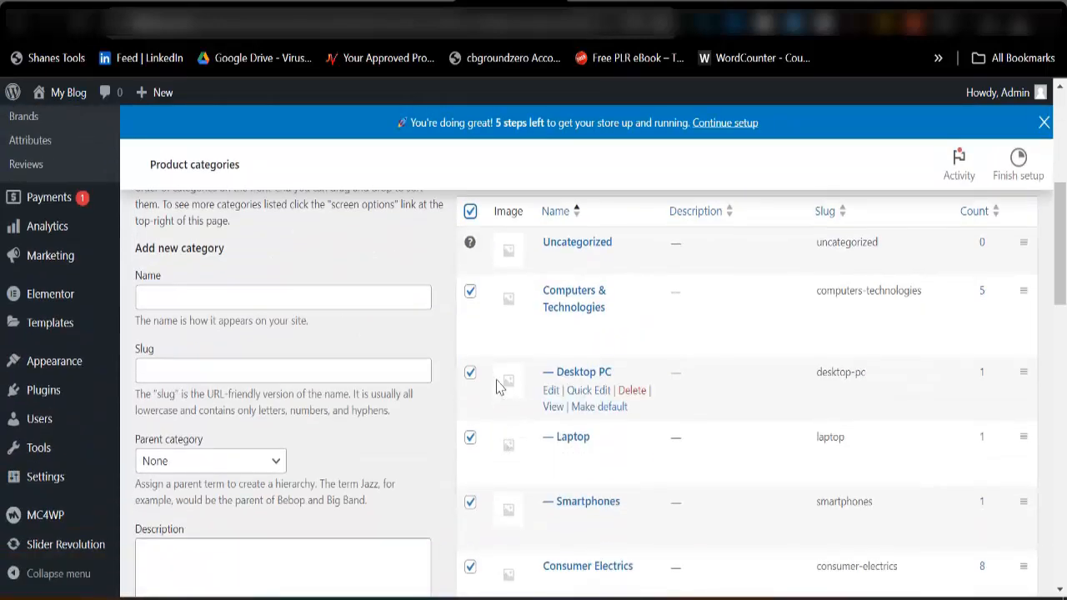
pyautogui.scroll(1, 537, 417)
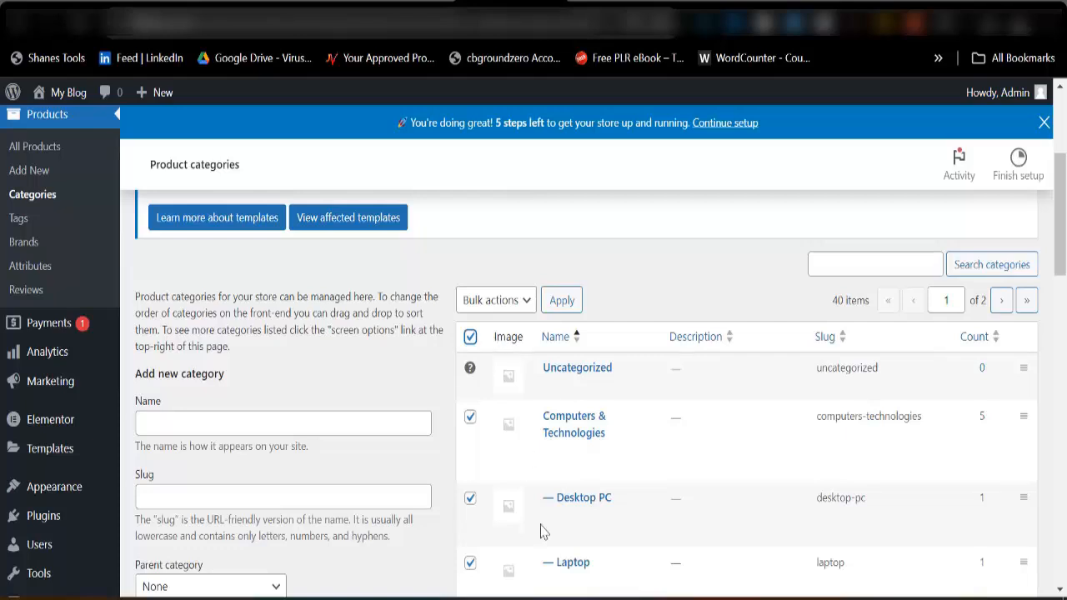
pyautogui.click(500, 301)
pyautogui.click(477, 340)
pyautogui.click(562, 301)
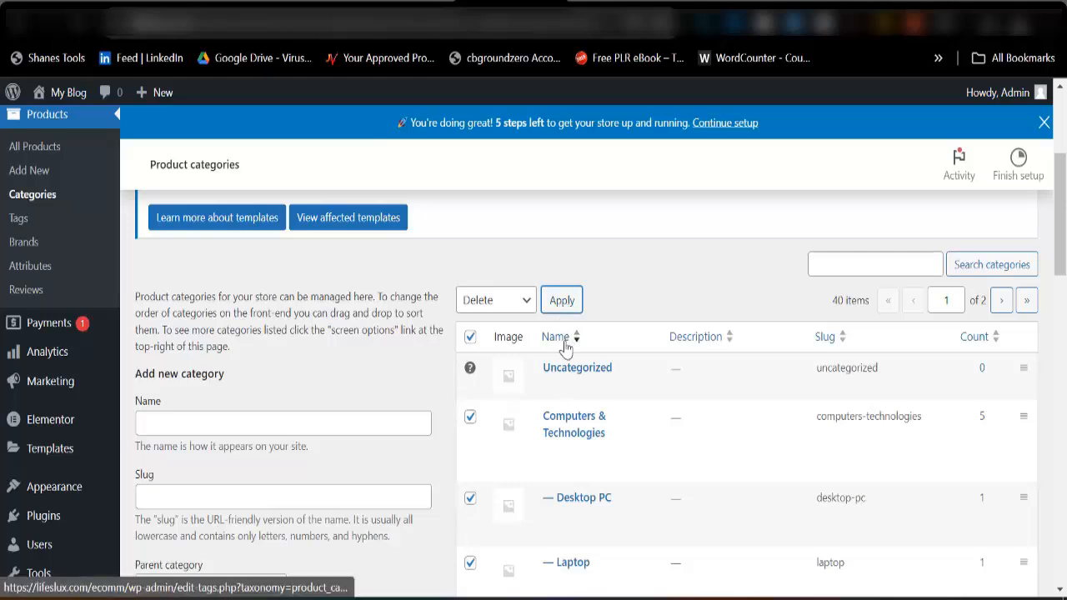
# Bulk delete the next page of product categories, starting with Office Electronics and its subcategories.
pyautogui.scroll(-3, 524, 409)
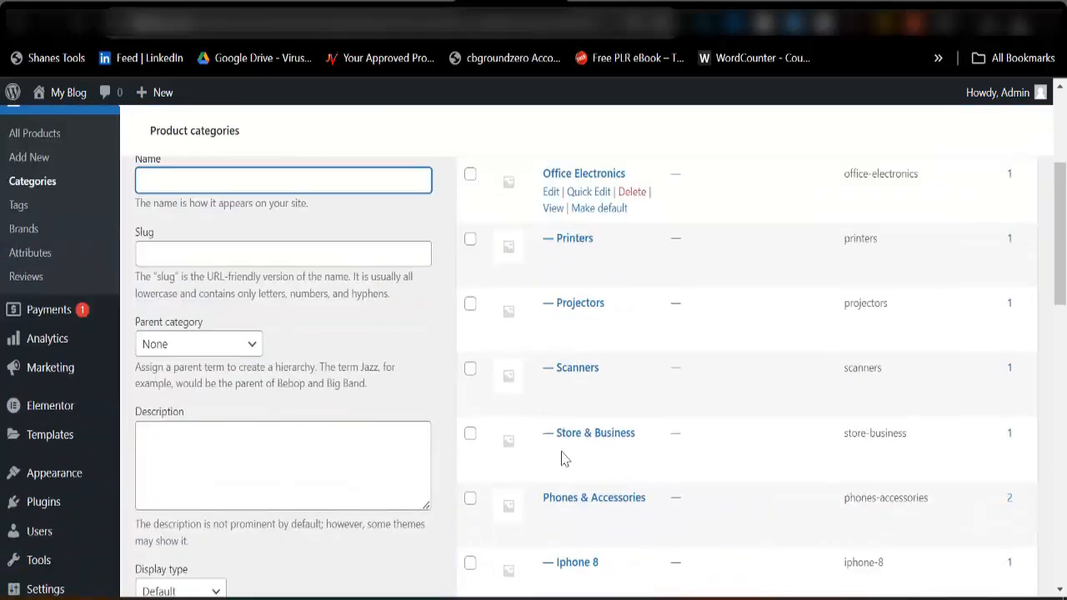
pyautogui.scroll(3, 505, 302)
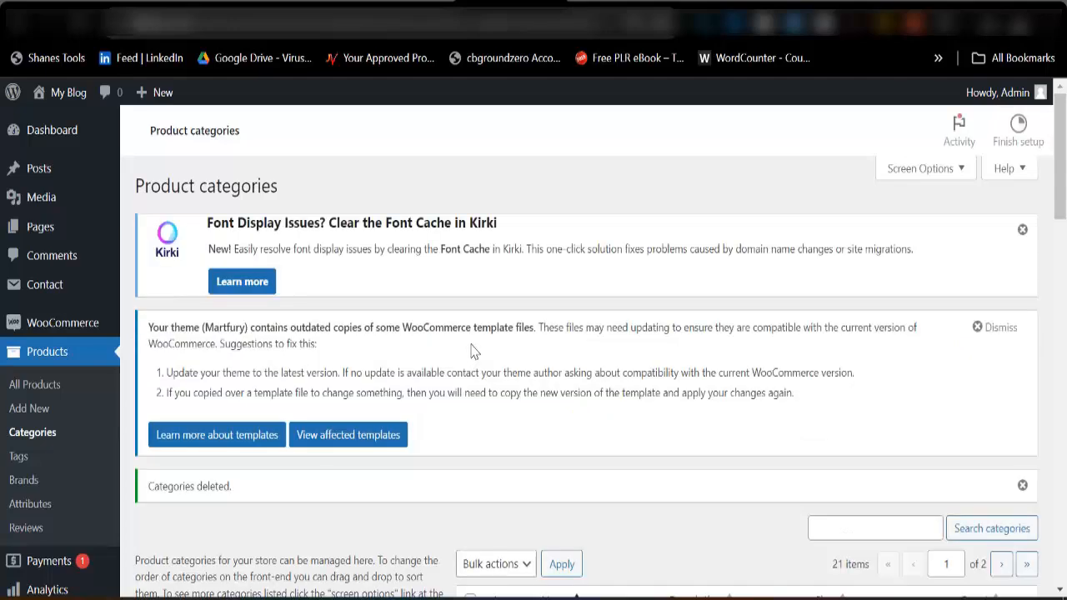
pyautogui.scroll(-3, 471, 367)
pyautogui.click(471, 383)
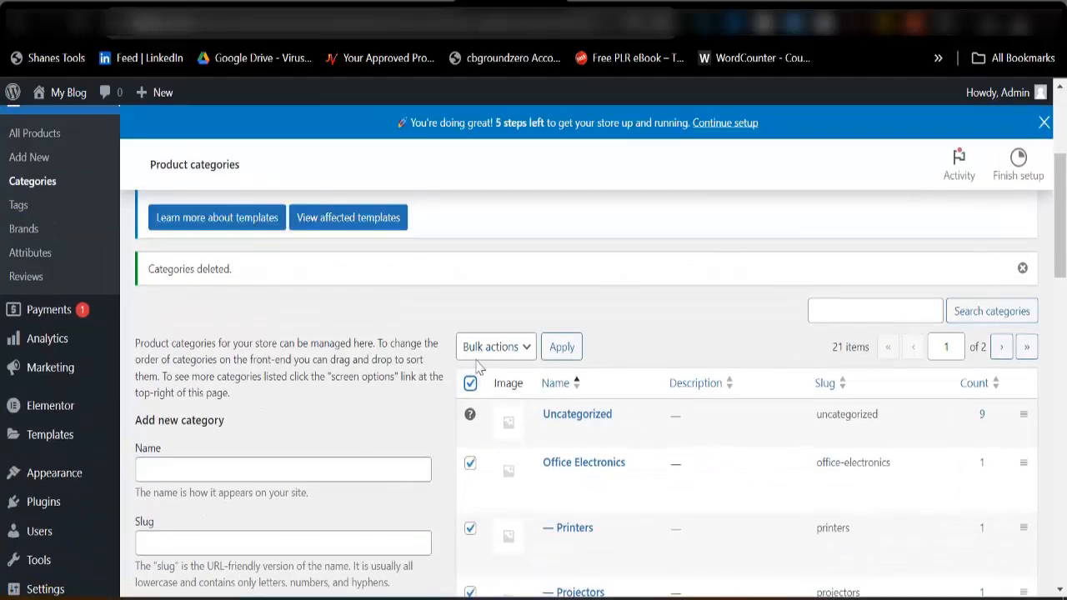
pyautogui.click(492, 346)
pyautogui.click(477, 384)
pyautogui.click(557, 350)
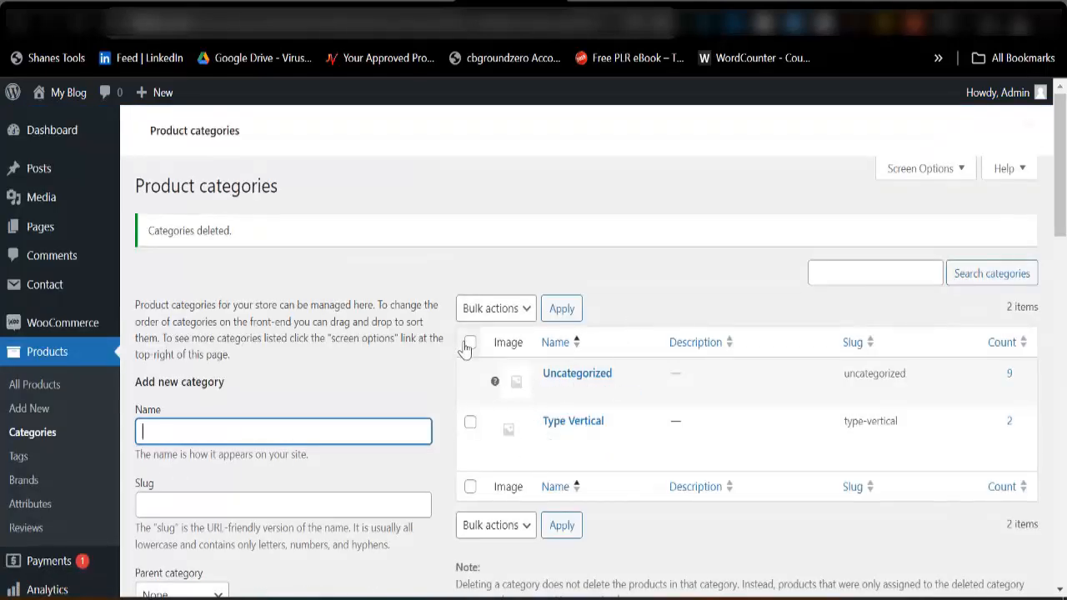
# Delete the leftover Type Vertical category with the bulk delete action.
pyautogui.scroll(-5, 505, 342)
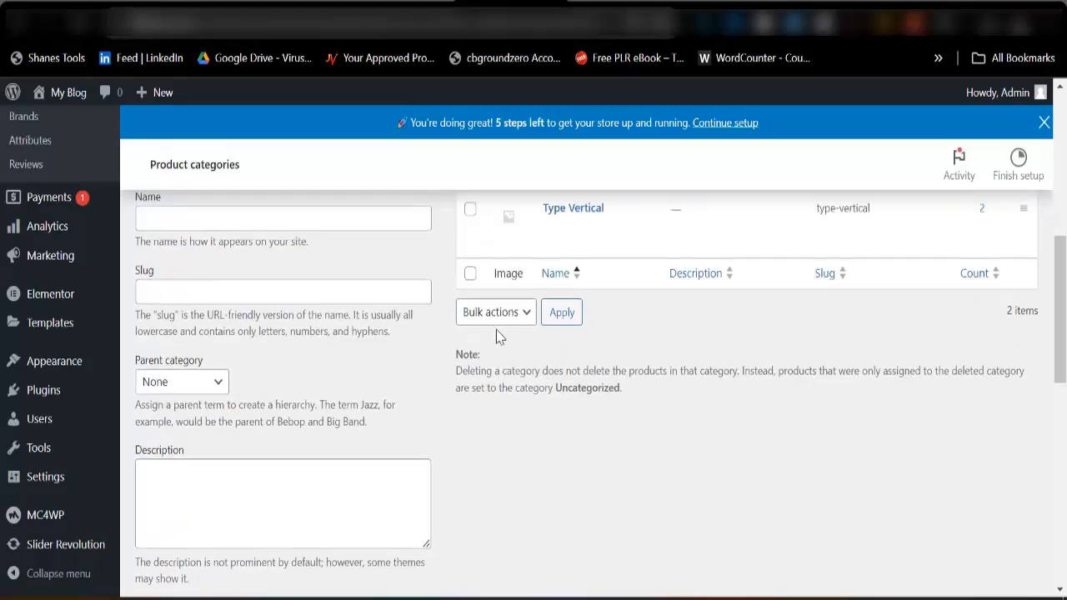
pyautogui.scroll(5, 497, 362)
pyautogui.scroll(-3, 484, 428)
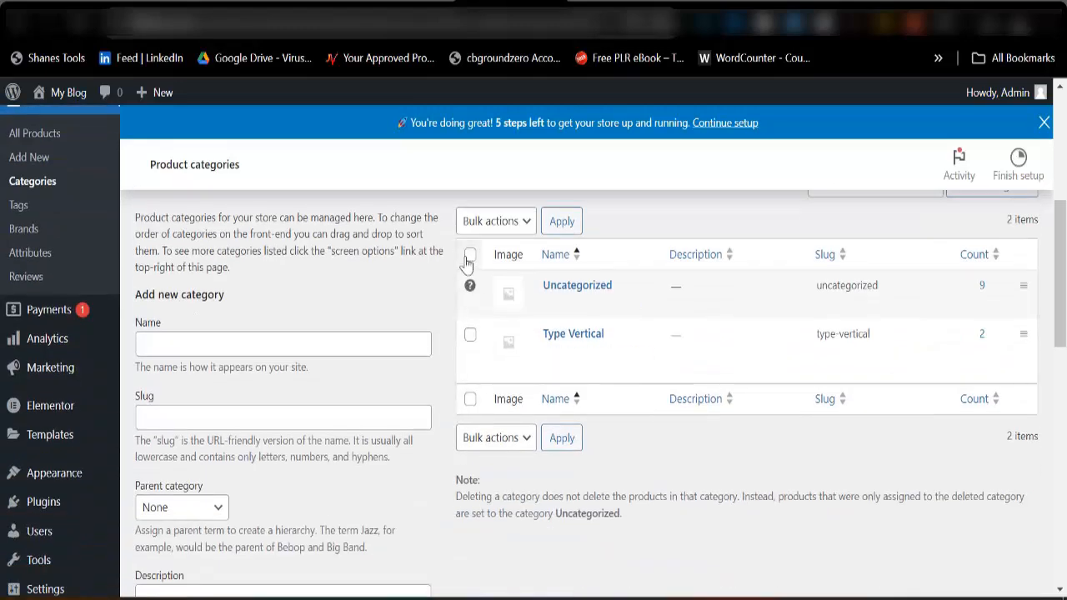
pyautogui.click(470, 255)
pyautogui.click(495, 220)
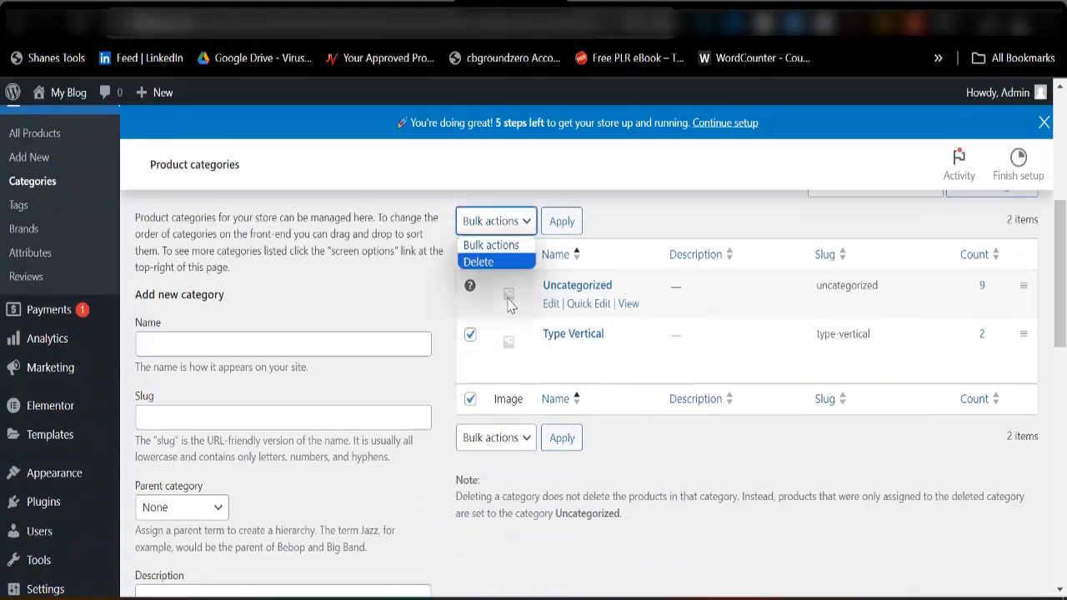
pyautogui.click(494, 264)
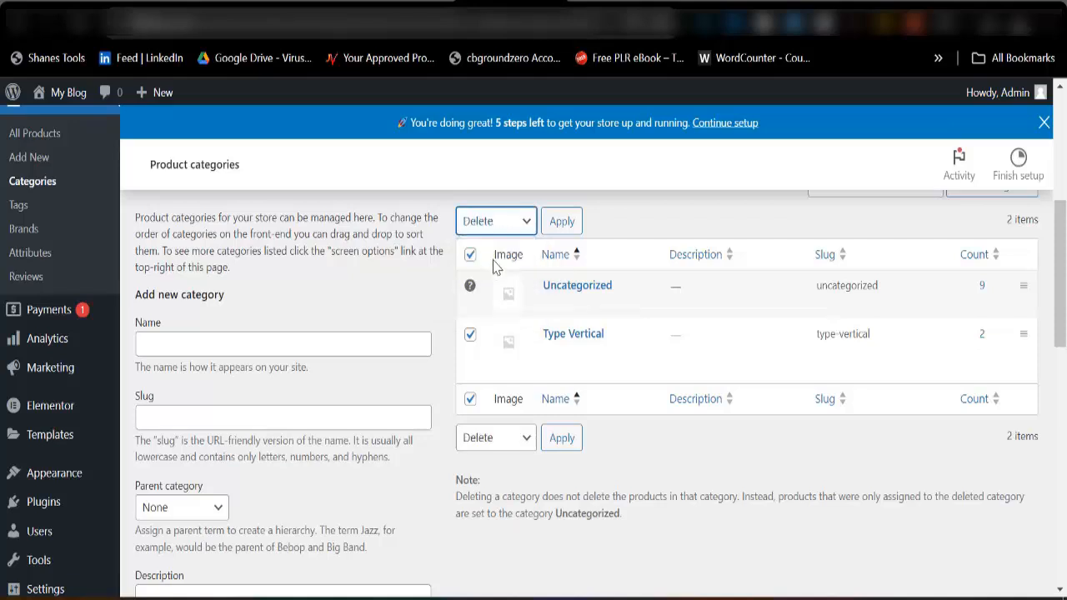
pyautogui.click(557, 225)
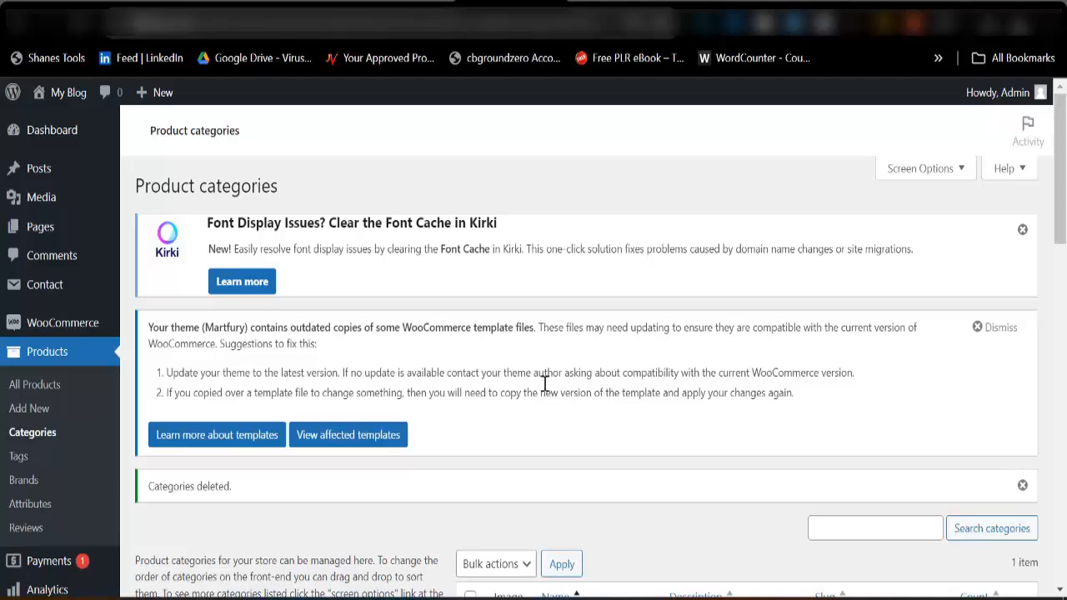
# Open the default Uncategorized category for editing and change its name to Accessories.
pyautogui.scroll(-4, 546, 359)
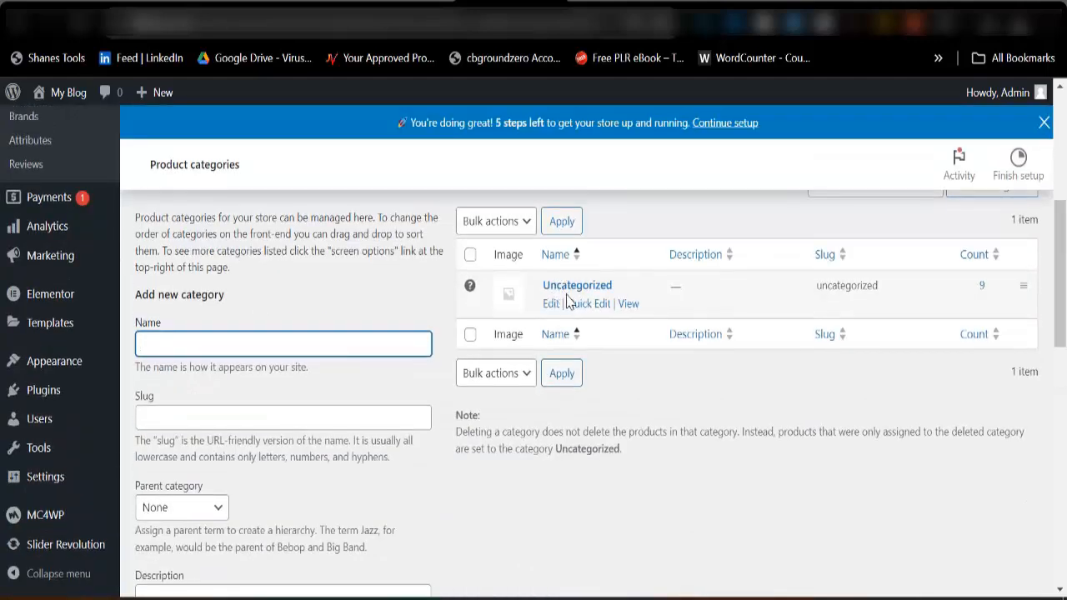
pyautogui.click(551, 305)
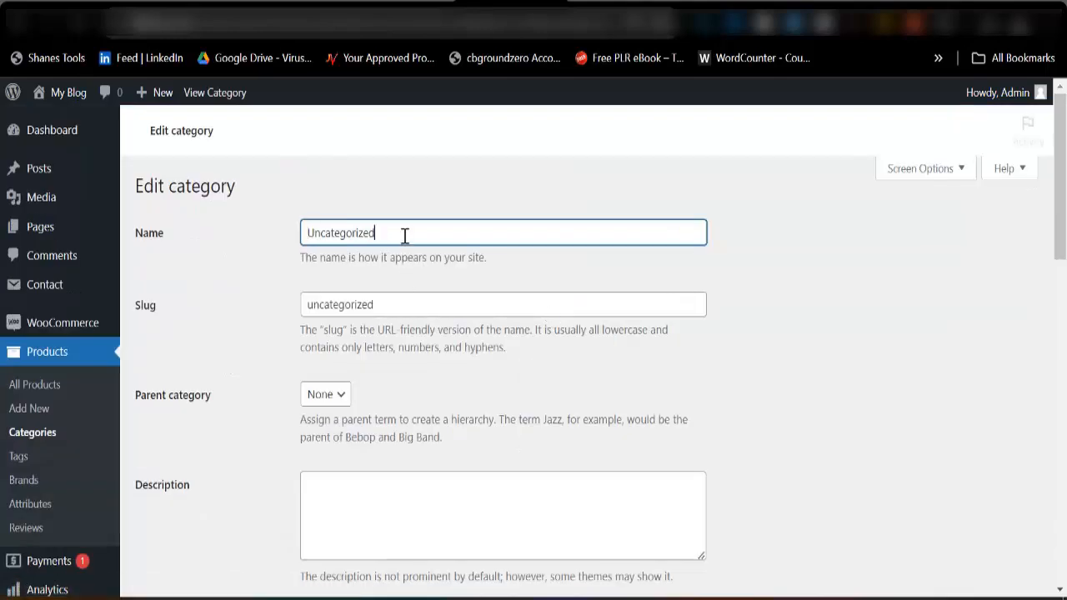
pyautogui.hotkey('ctrl', 'a')
pyautogui.write('A')
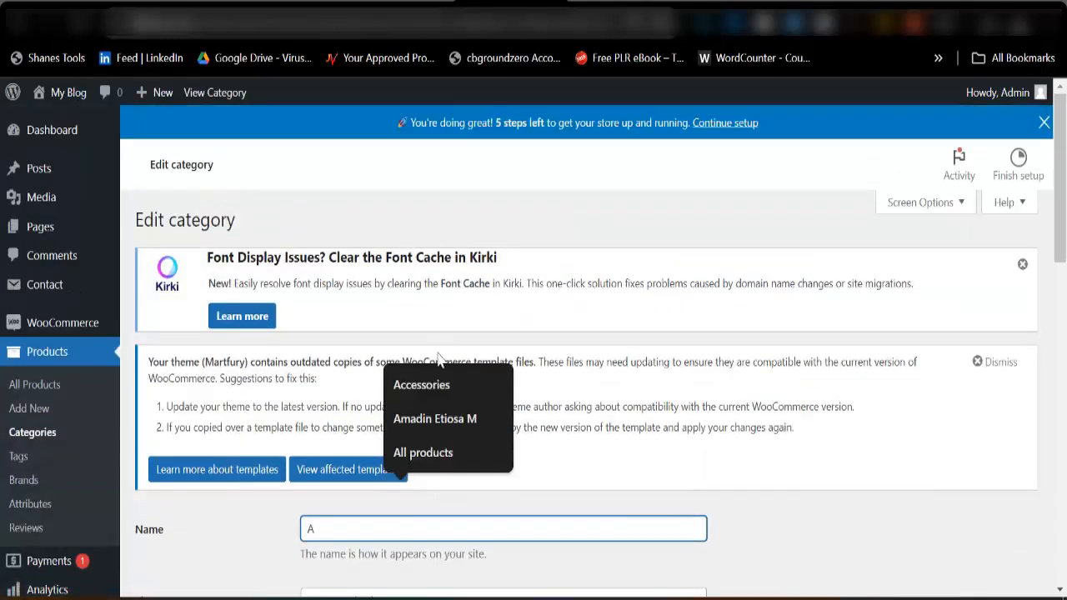
pyautogui.click(421, 384)
# Replace the category's slug with Accessories.
pyautogui.scroll(-4, 369, 369)
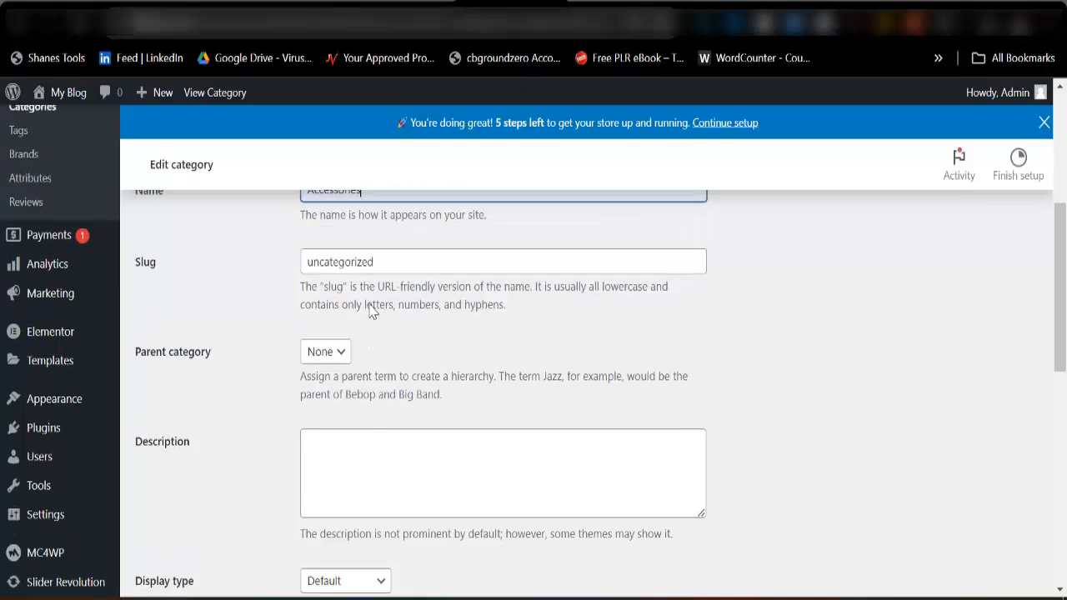
pyautogui.scroll(1, 384, 333)
pyautogui.click(399, 351)
pyautogui.hotkey('ctrl', 'a')
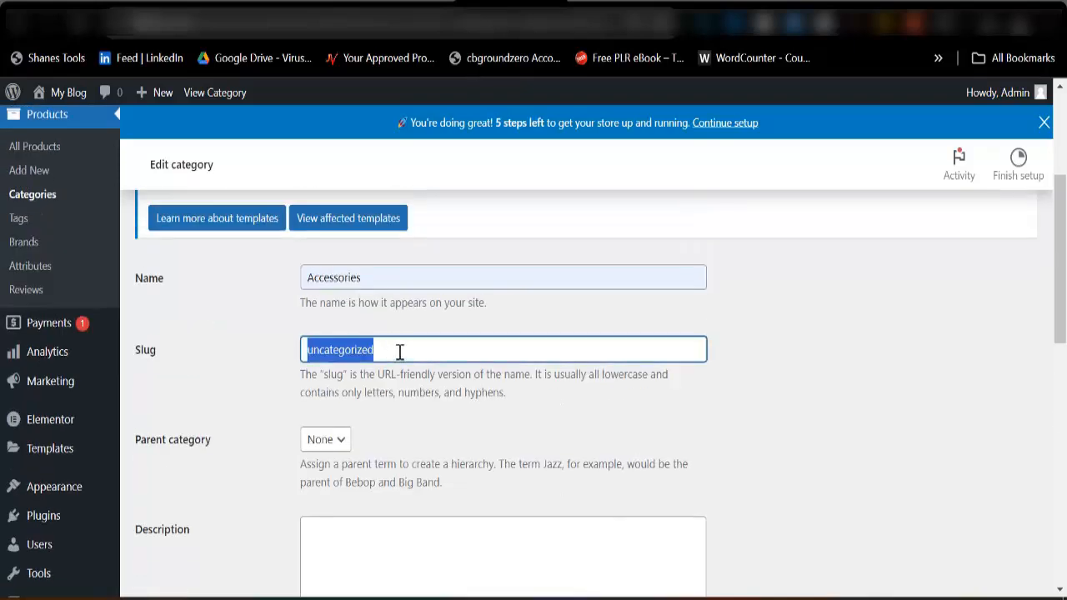
pyautogui.write('A')
pyautogui.click(406, 385)
# Upload images, images (1) and images (2) from the Downloads folder and use the bracelet picture images.jpg as the category thumbnail.
pyautogui.scroll(-2, 425, 392)
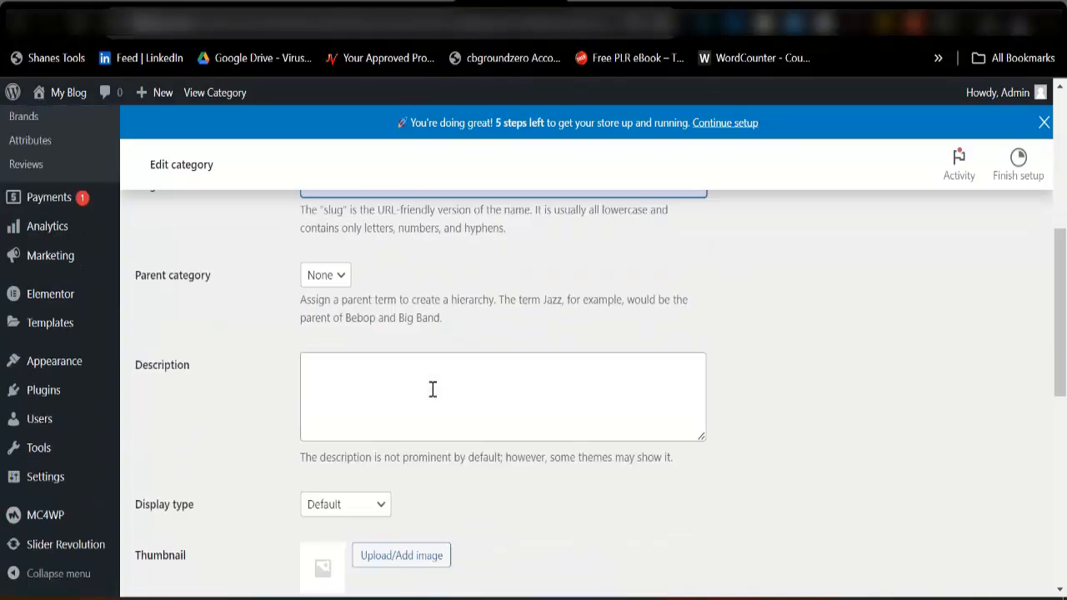
pyautogui.scroll(-1, 432, 390)
pyautogui.scroll(2, 244, 381)
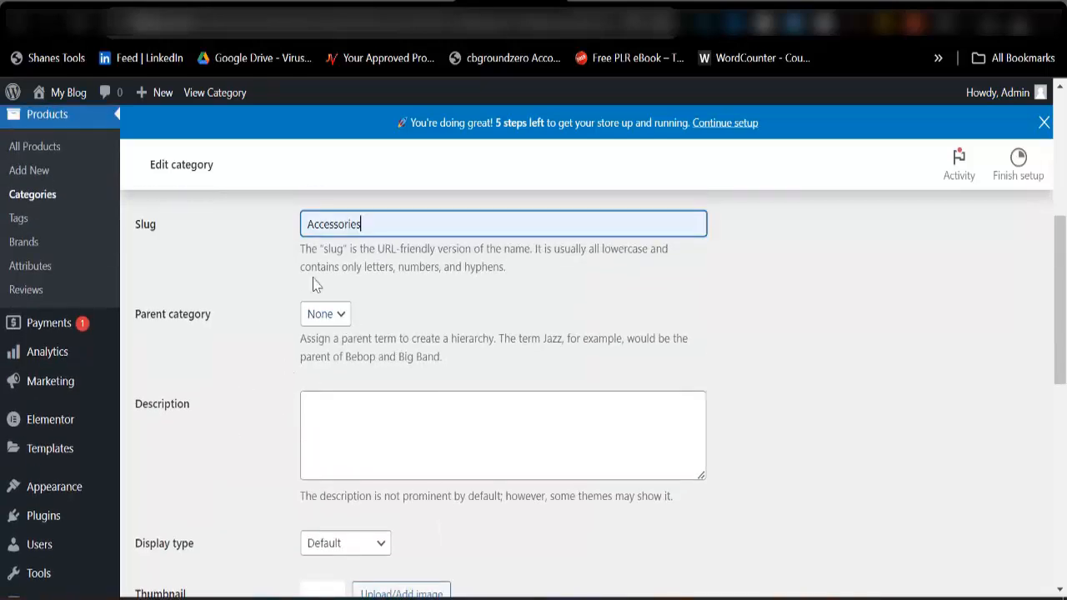
pyautogui.scroll(-3, 332, 304)
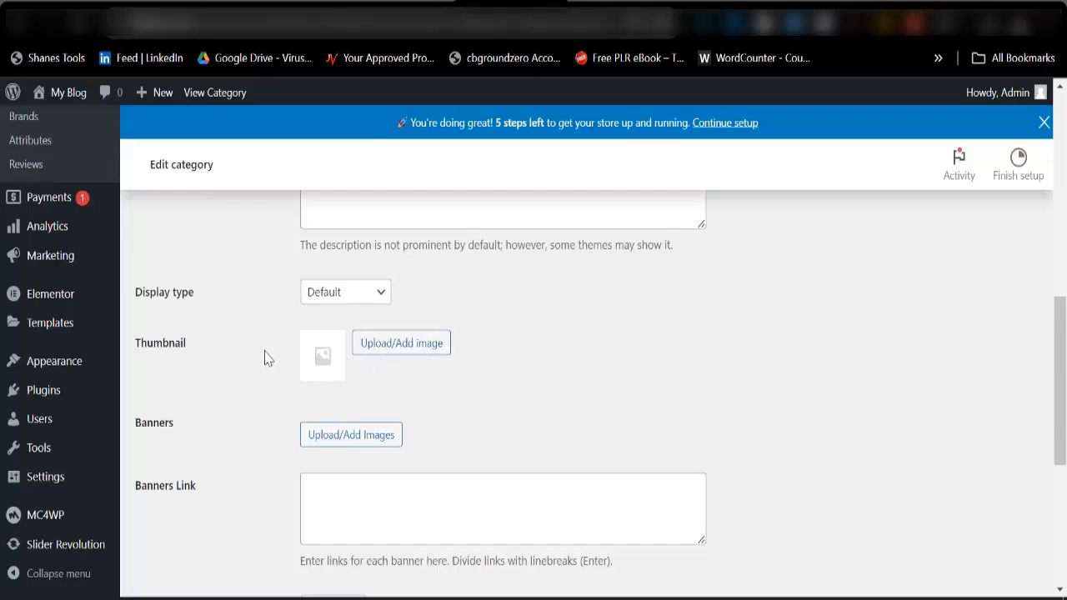
pyautogui.click(402, 344)
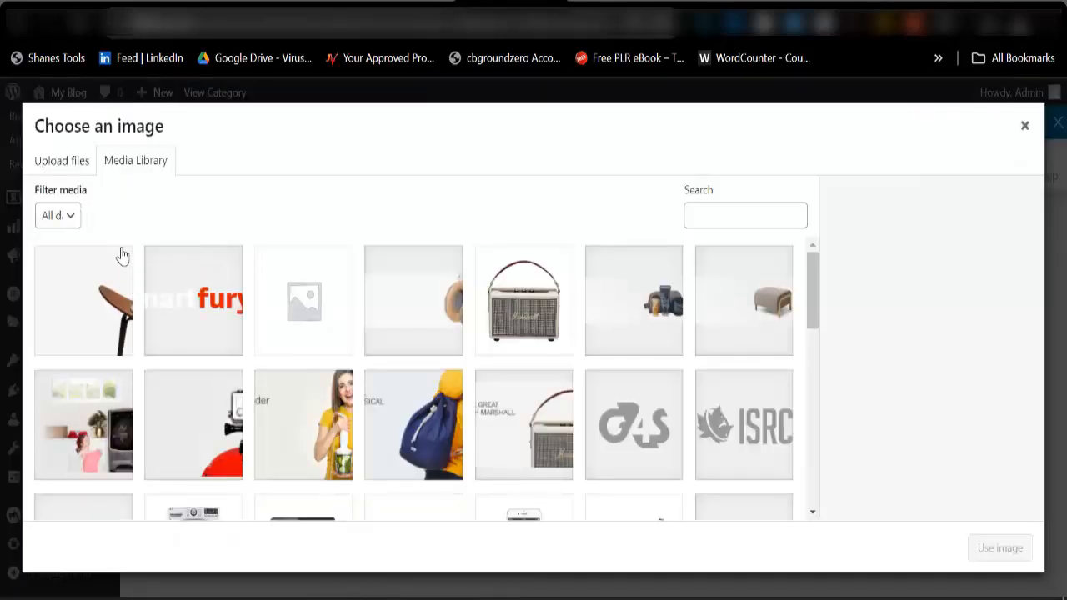
pyautogui.click(67, 167)
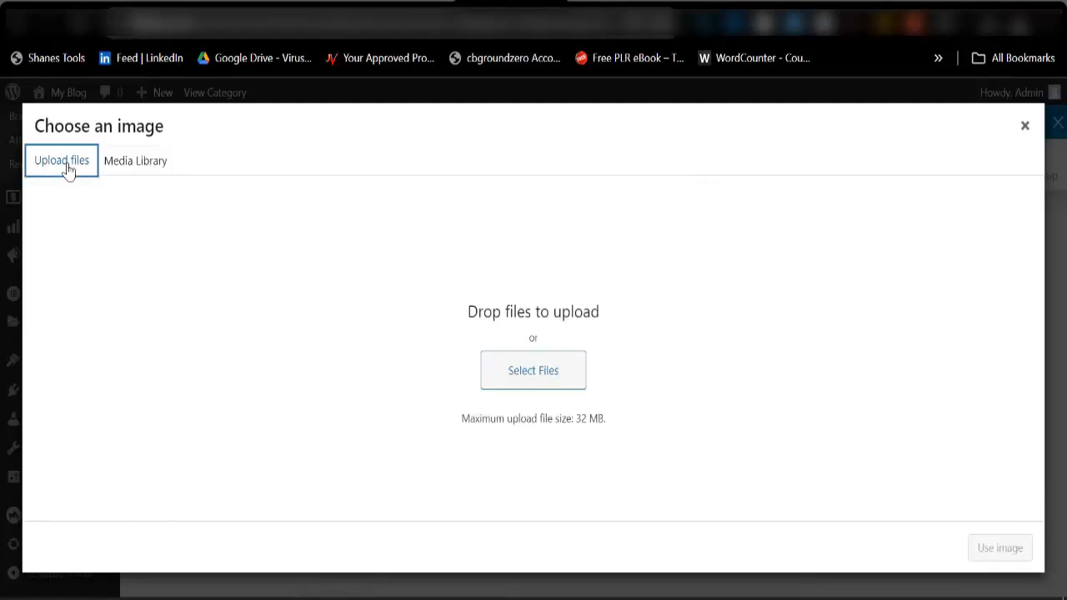
pyautogui.click(528, 379)
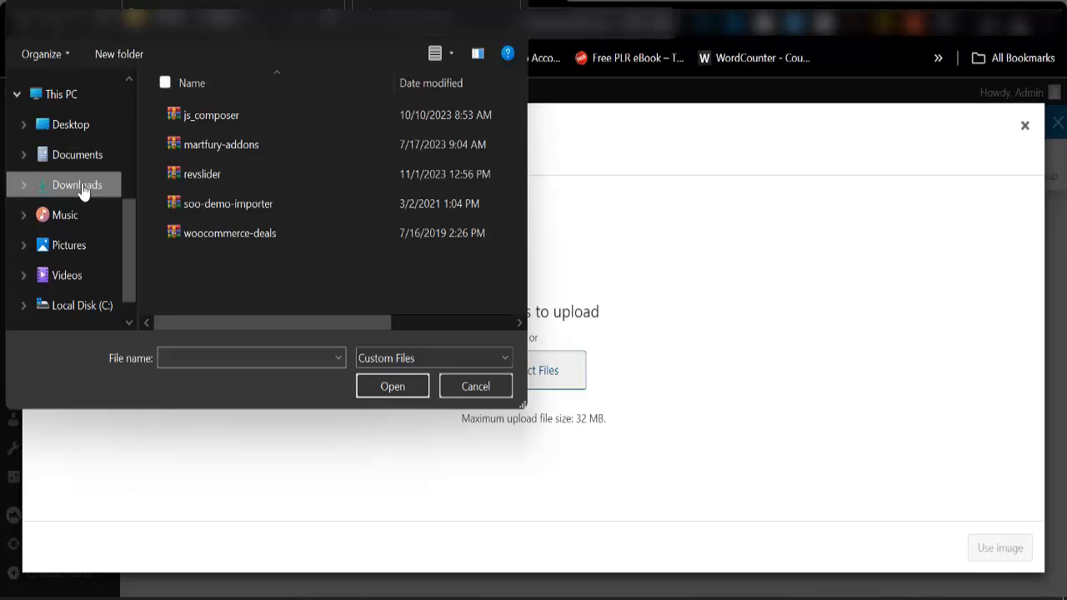
pyautogui.click(77, 185)
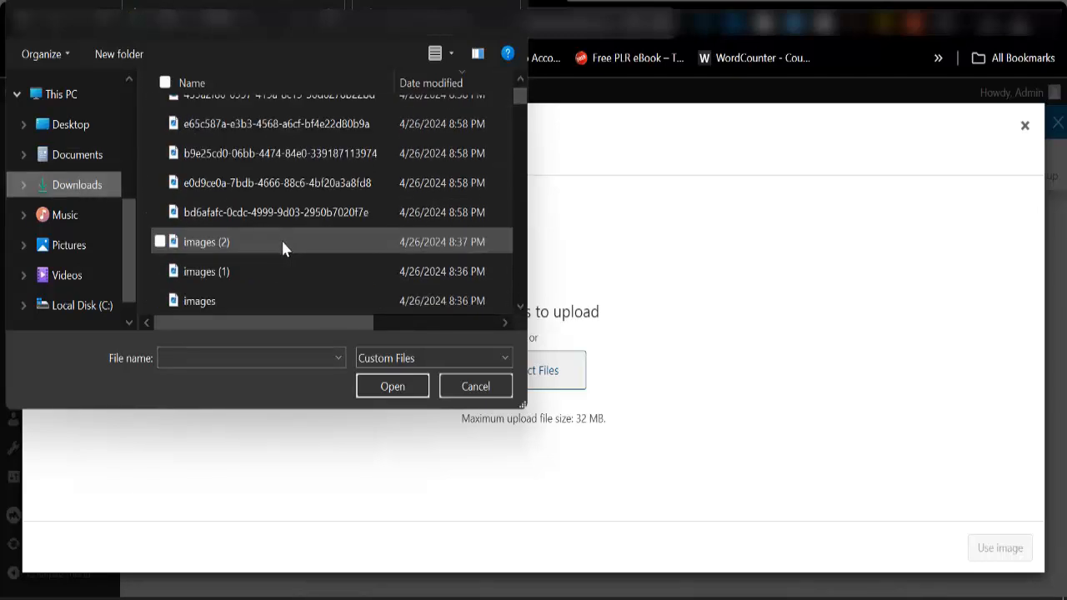
pyautogui.click(260, 249)
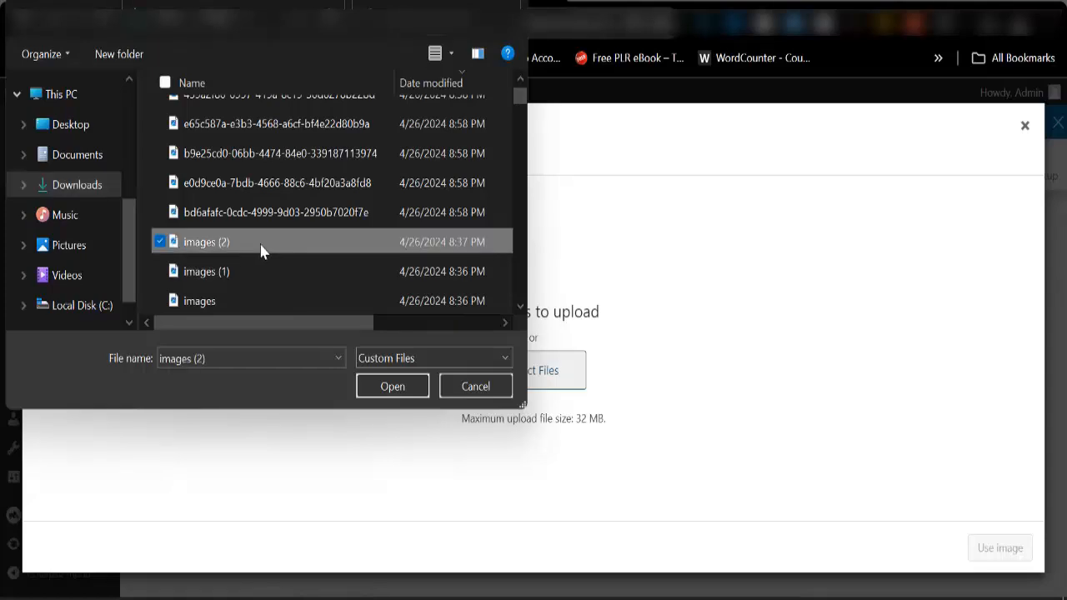
pyautogui.hotkey('shift', 'Down')
pyautogui.hotkey('shift', 'Down')
pyautogui.click(389, 386)
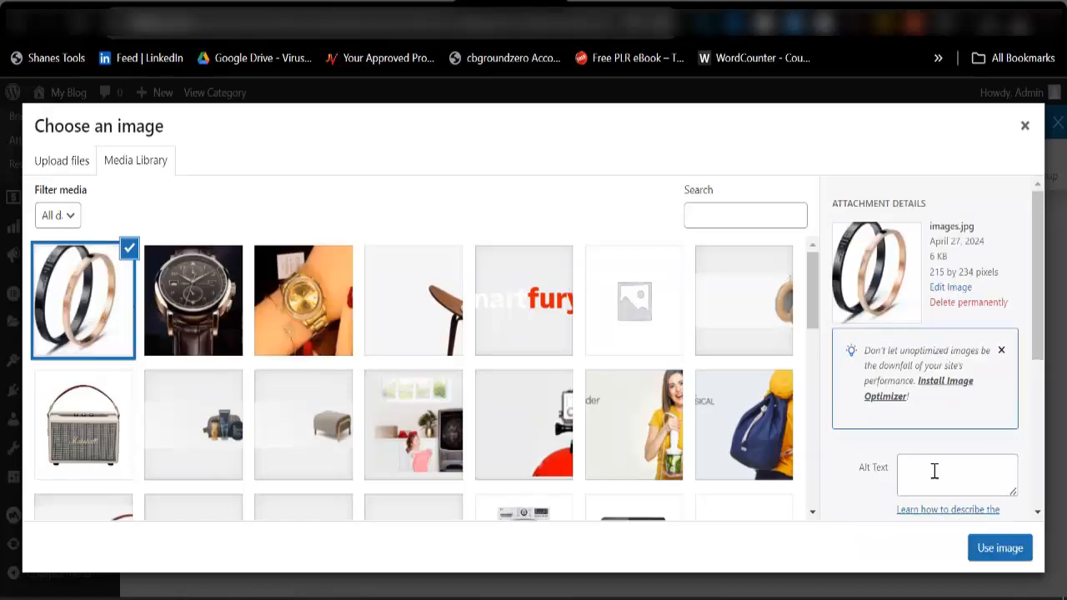
pyautogui.click(999, 548)
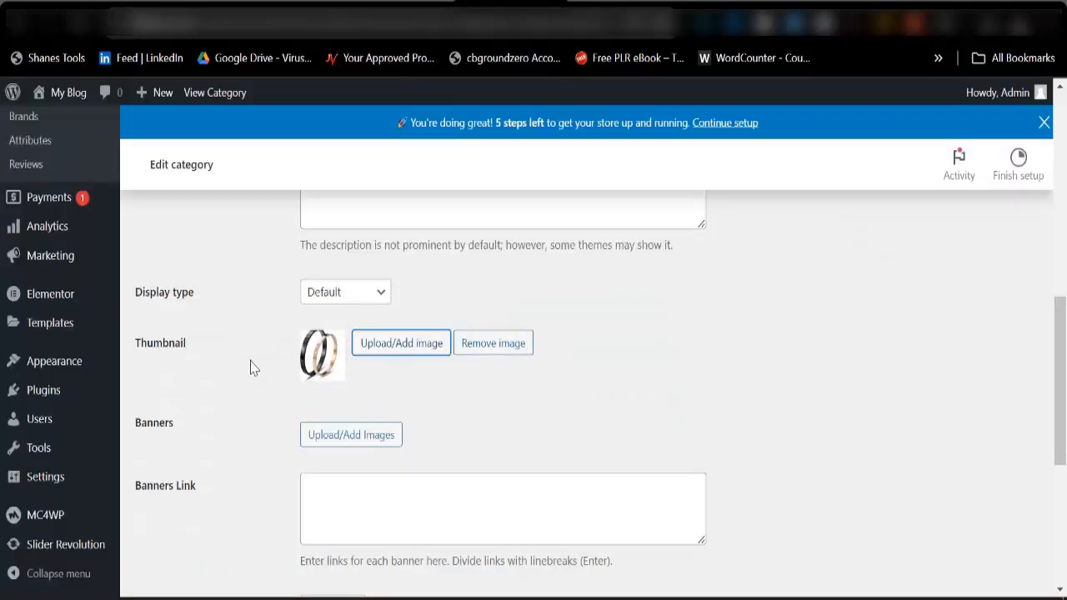
# Leave the remaining banner, layout and sidebar options at their defaults and save the Accessories category.
pyautogui.scroll(5, 286, 357)
pyautogui.scroll(-5, 280, 417)
pyautogui.scroll(-5, 331, 379)
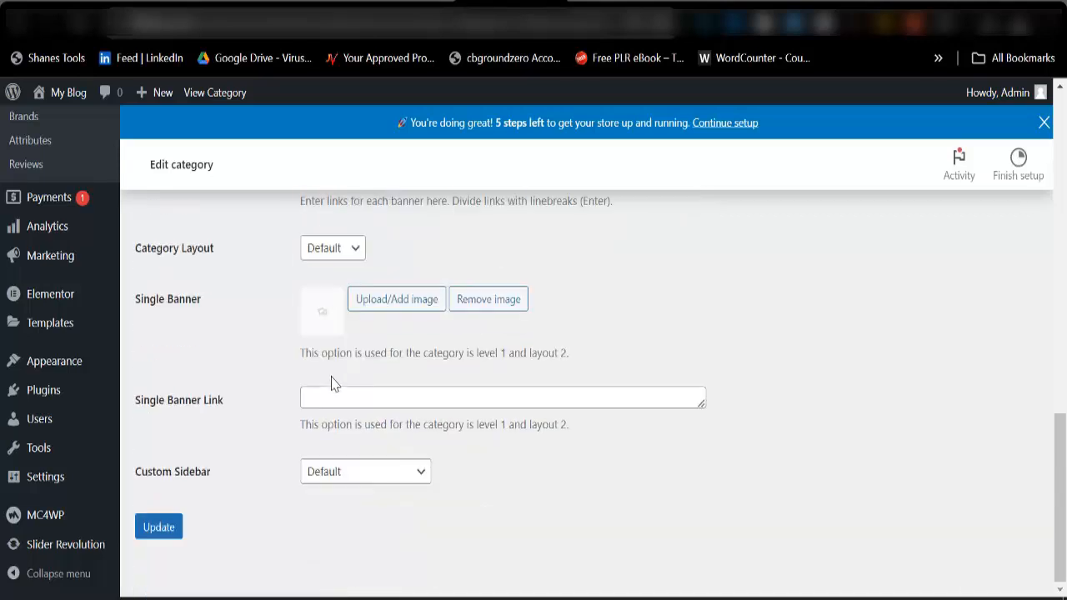
pyautogui.click(158, 527)
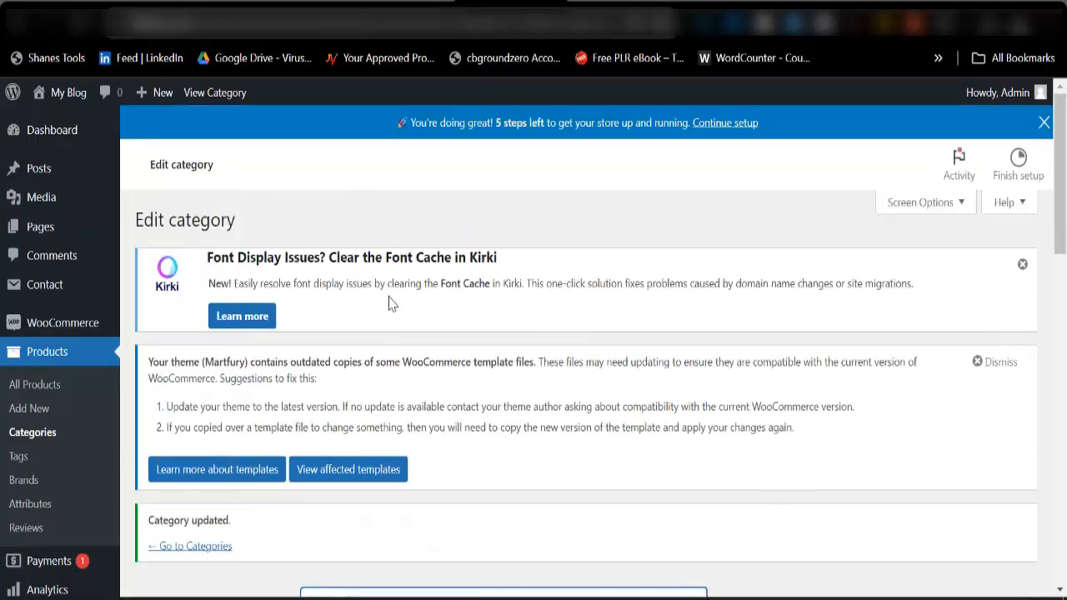
pyautogui.scroll(-2, 375, 302)
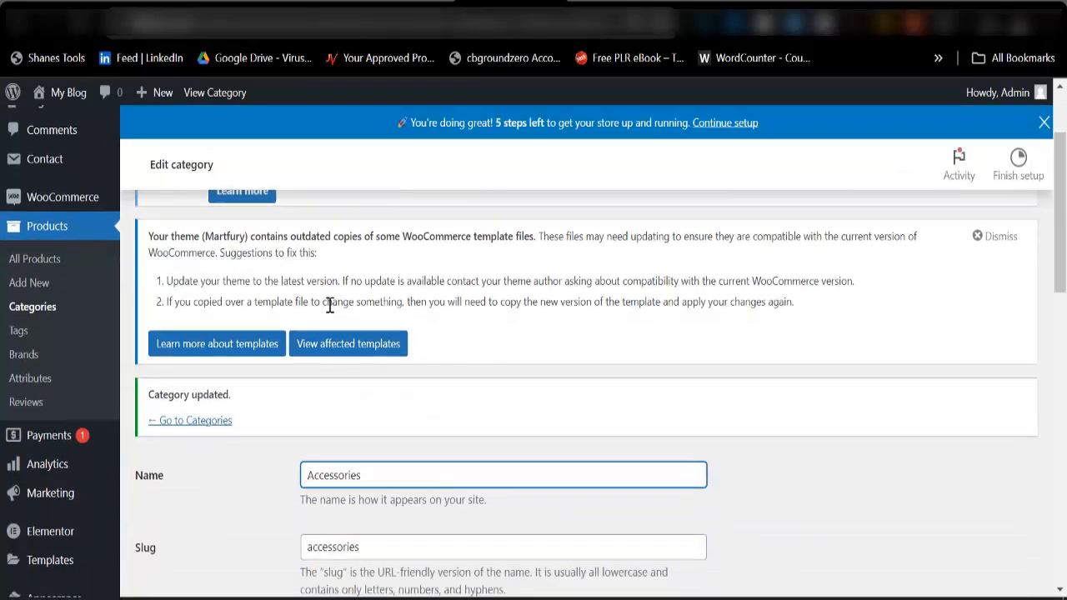
# Return to the product categories list and enter Men Watches as both the name and slug of a new category.
pyautogui.click(212, 422)
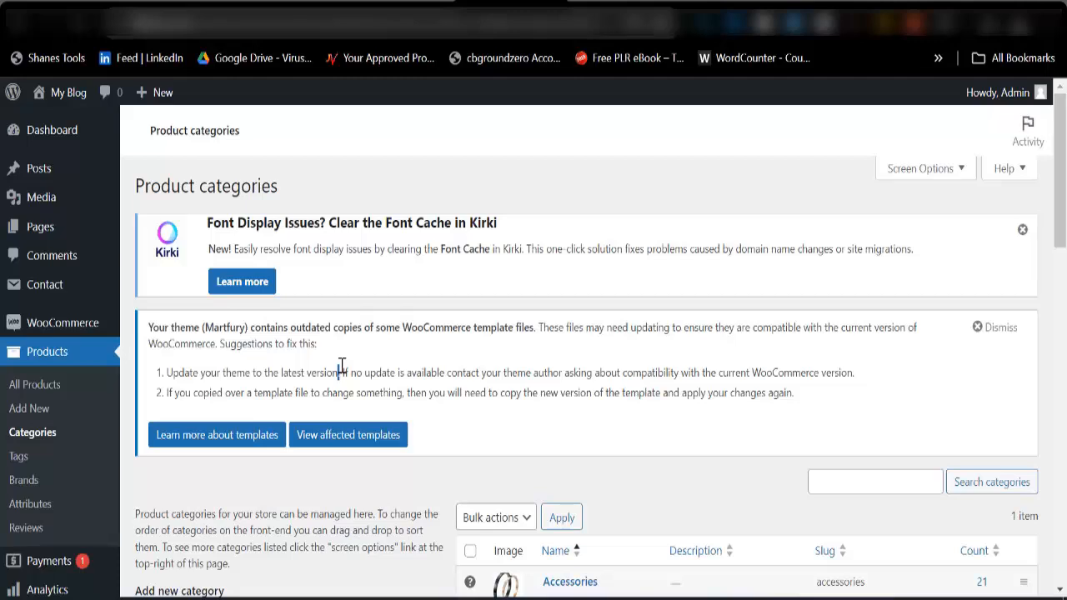
pyautogui.scroll(-3, 340, 367)
pyautogui.click(275, 395)
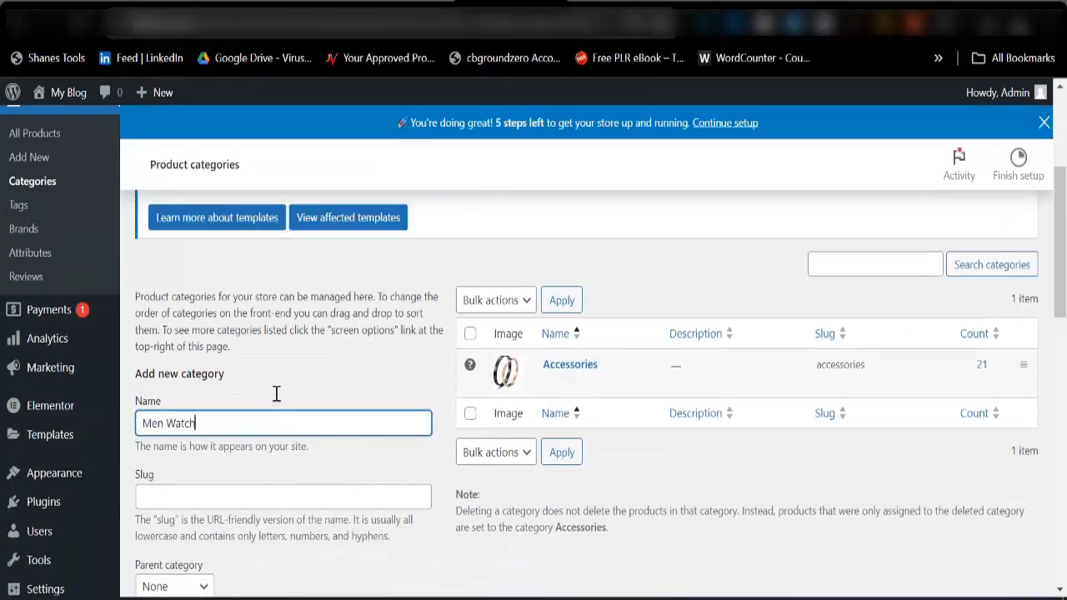
pyautogui.hotkey('ctrl', 'a')
pyautogui.hotkey('ctrl', 'c')
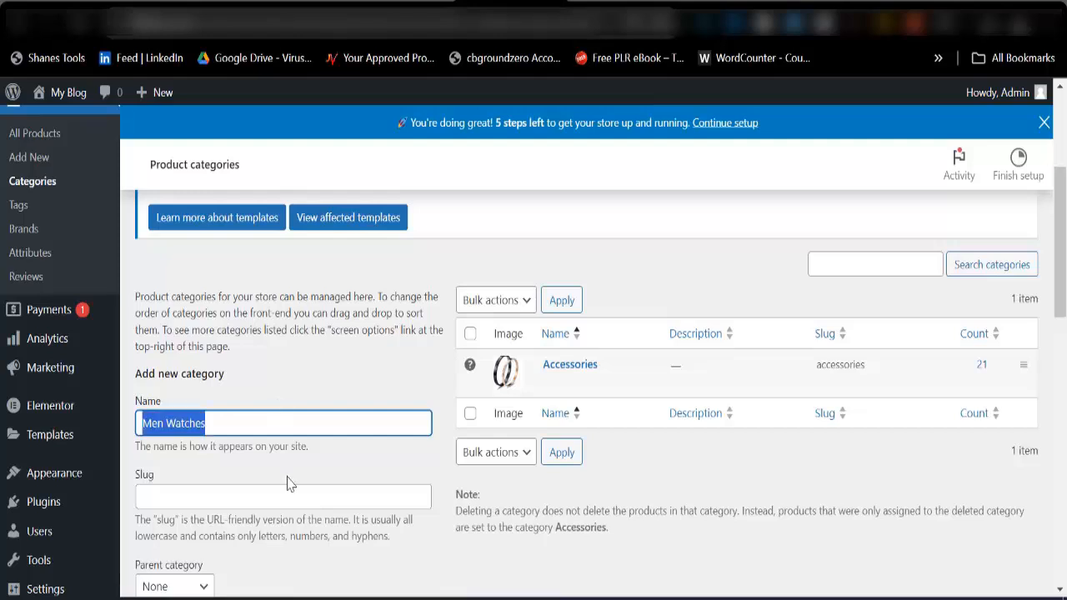
pyautogui.click(292, 494)
pyautogui.hotkey('ctrl', 'v')
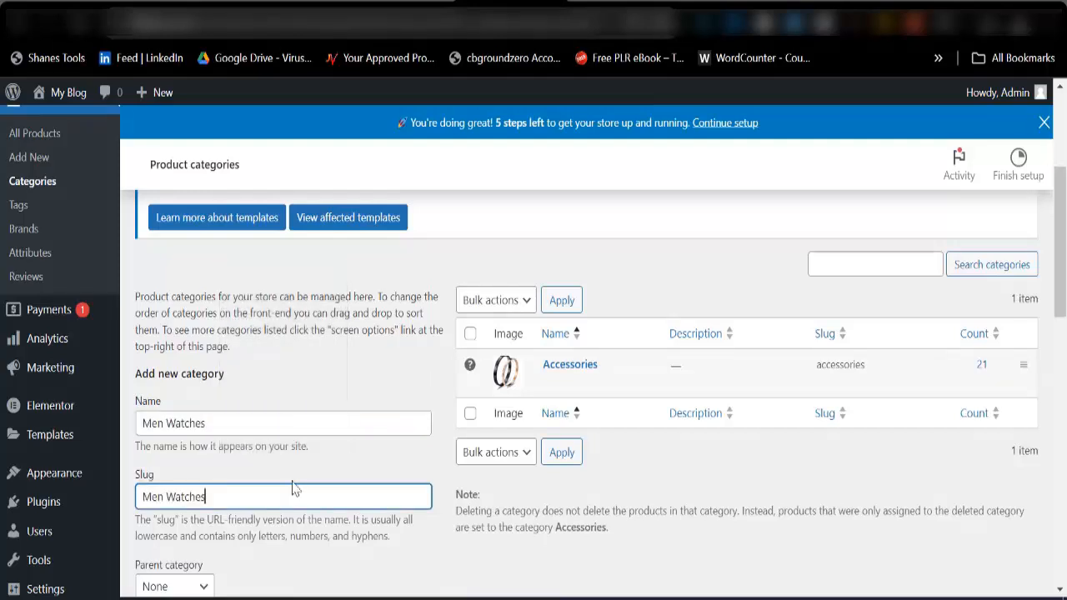
# Use the dark-dial leather-strap watch picture from the media library as the thumbnail and add the Men Watches category.
pyautogui.scroll(-5, 248, 455)
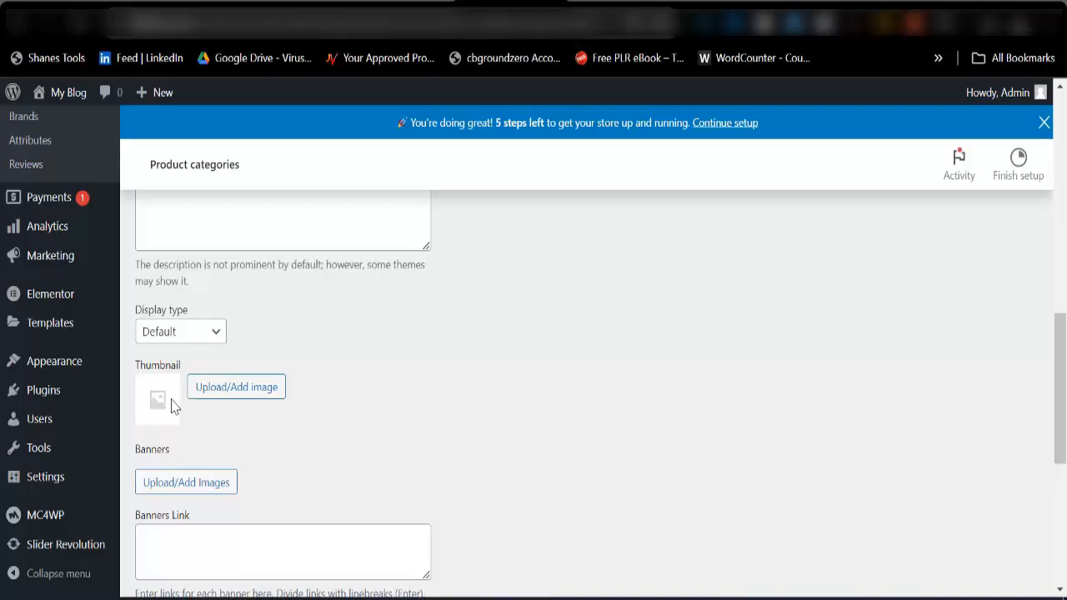
pyautogui.click(210, 389)
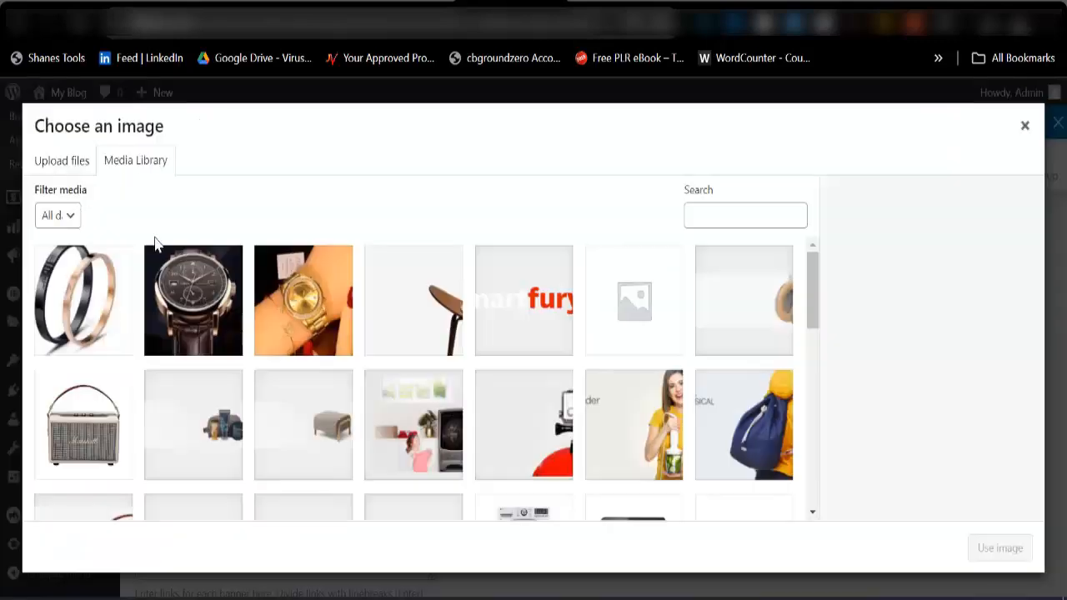
pyautogui.click(185, 297)
pyautogui.click(994, 547)
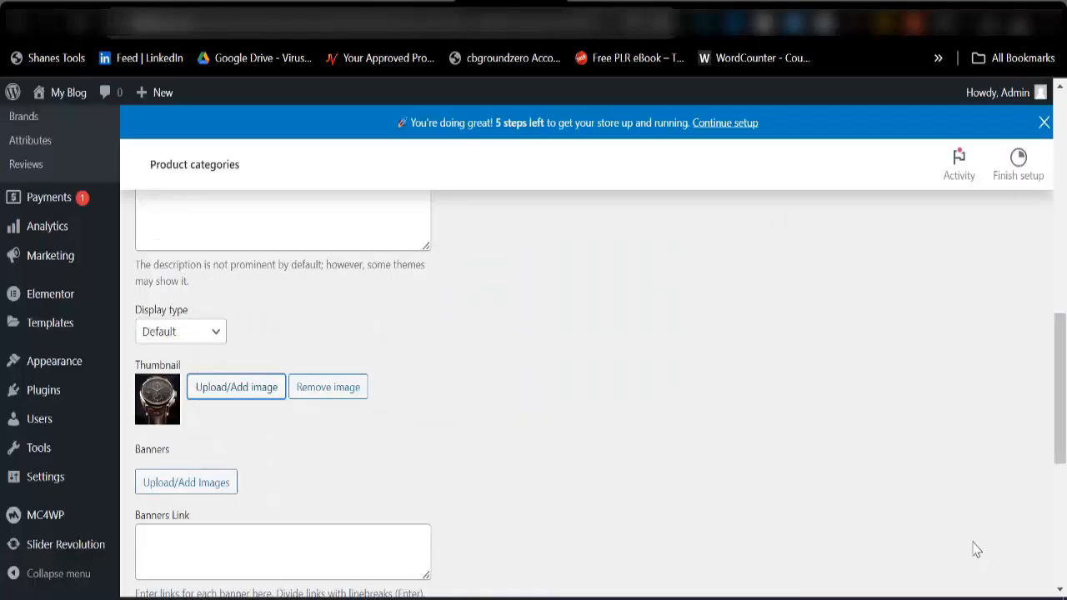
pyautogui.scroll(-5, 269, 467)
pyautogui.click(182, 510)
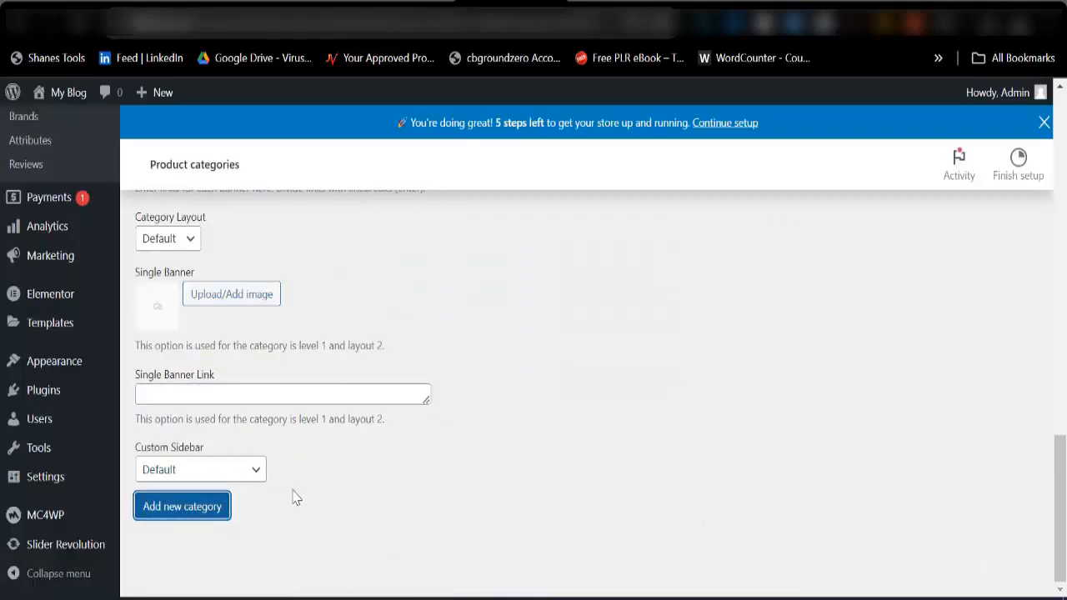
# Enter Women Watches as both the name and slug of another new product category.
pyautogui.scroll(15, 555, 393)
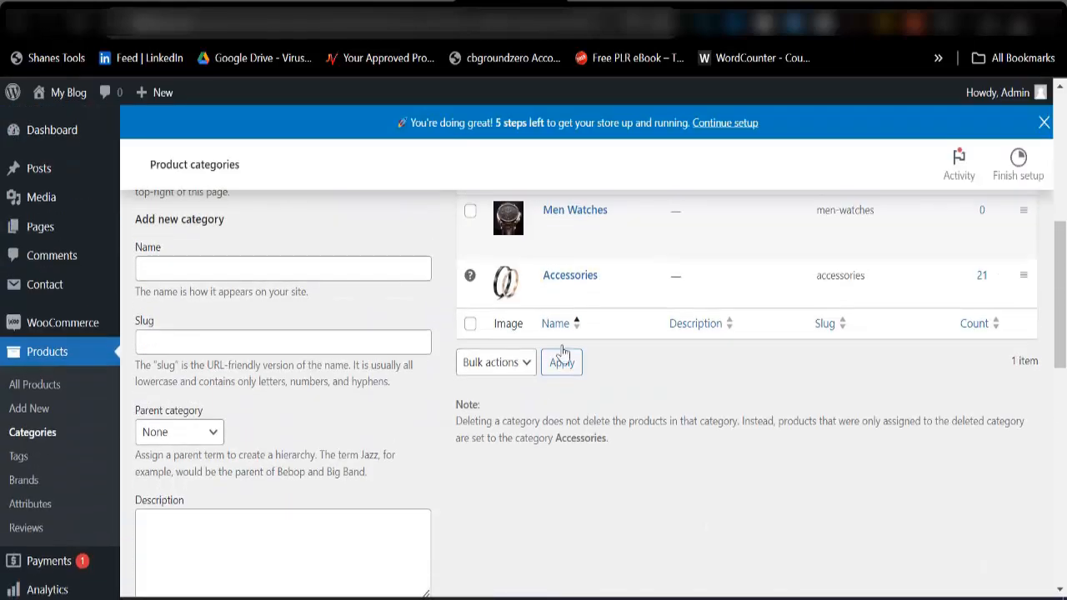
pyautogui.click(242, 517)
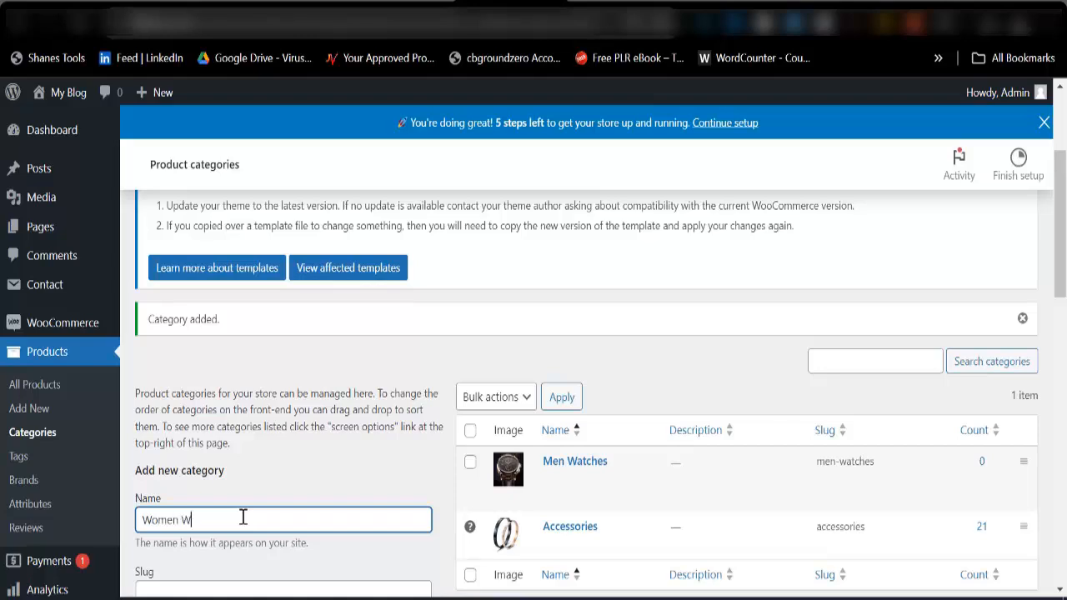
pyautogui.hotkey('ctrl', 'a')
pyautogui.hotkey('ctrl', 'c')
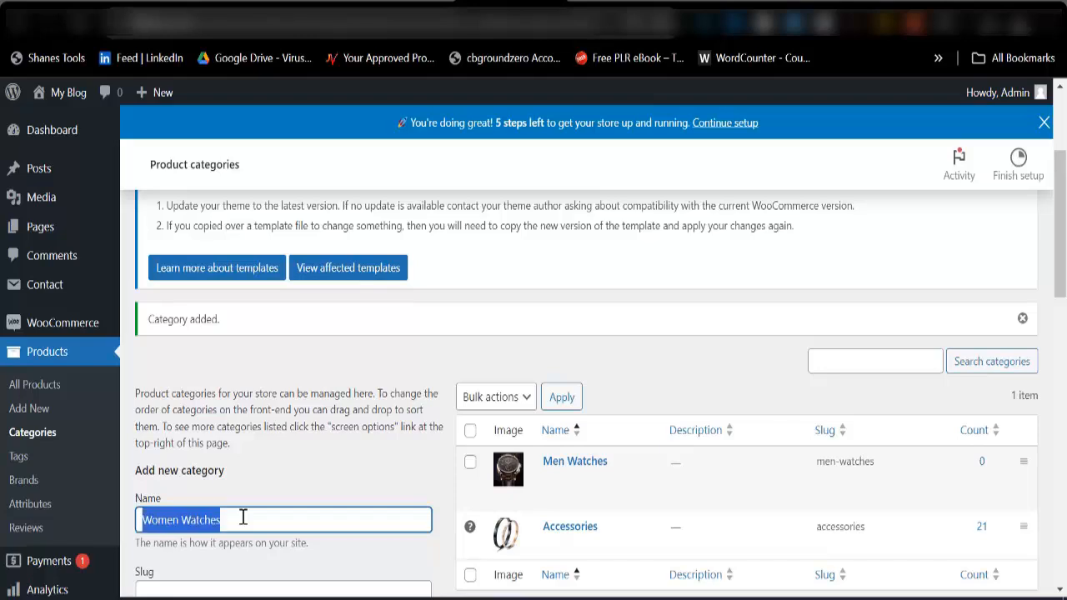
pyautogui.scroll(-5, 242, 519)
pyautogui.click(226, 222)
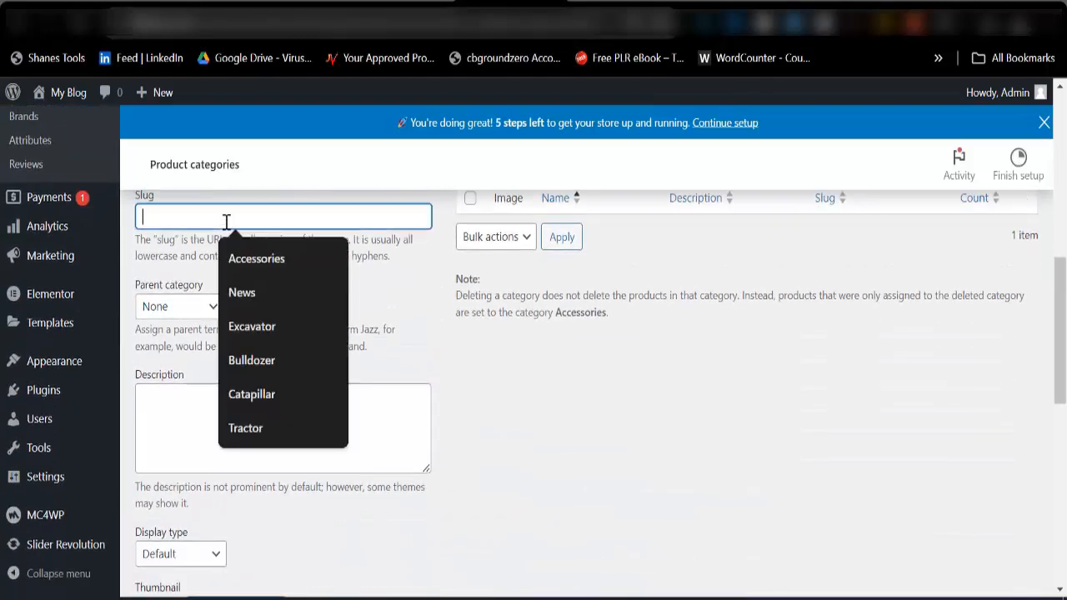
pyautogui.hotkey('ctrl', 'v')
# Use the gold watch picture images-2.jpg as the thumbnail and add the Women Watches category with its other options at their defaults.
pyautogui.scroll(-3, 202, 376)
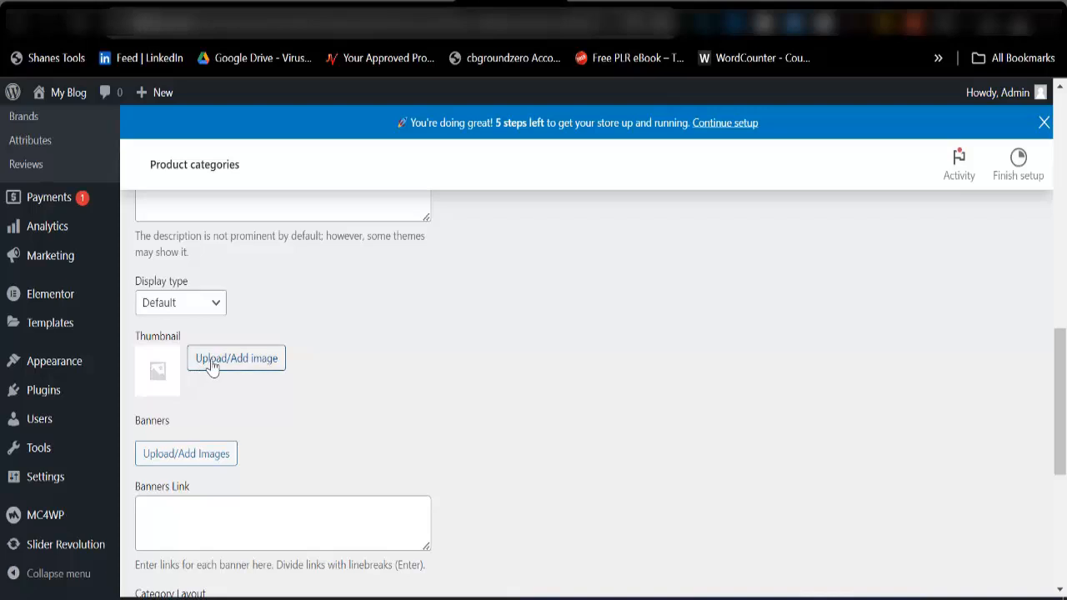
pyautogui.click(229, 360)
pyautogui.click(288, 335)
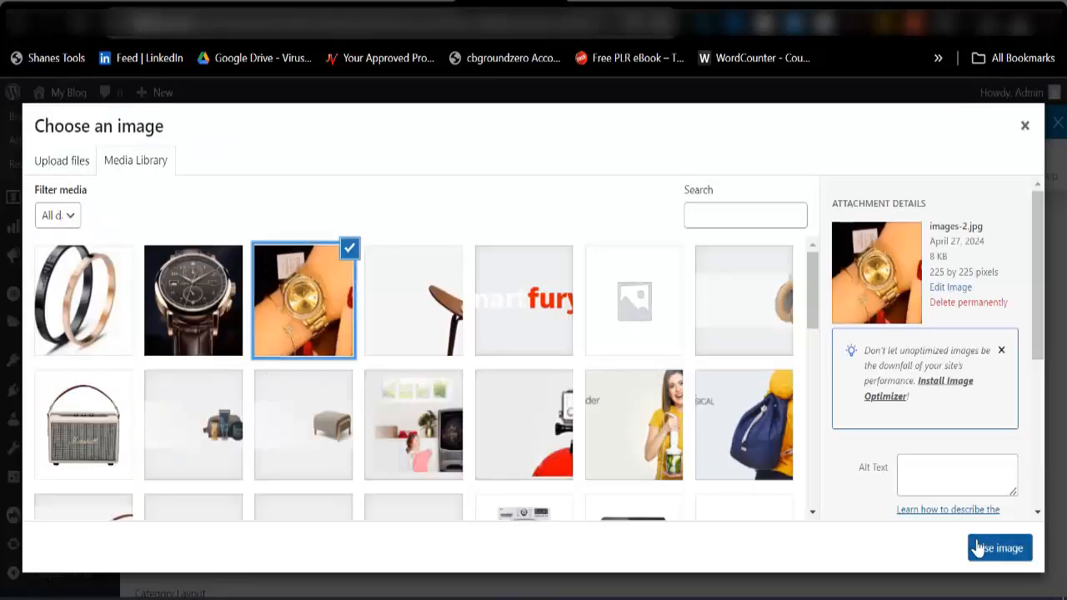
pyautogui.click(982, 549)
pyautogui.scroll(-3, 417, 502)
pyautogui.click(174, 510)
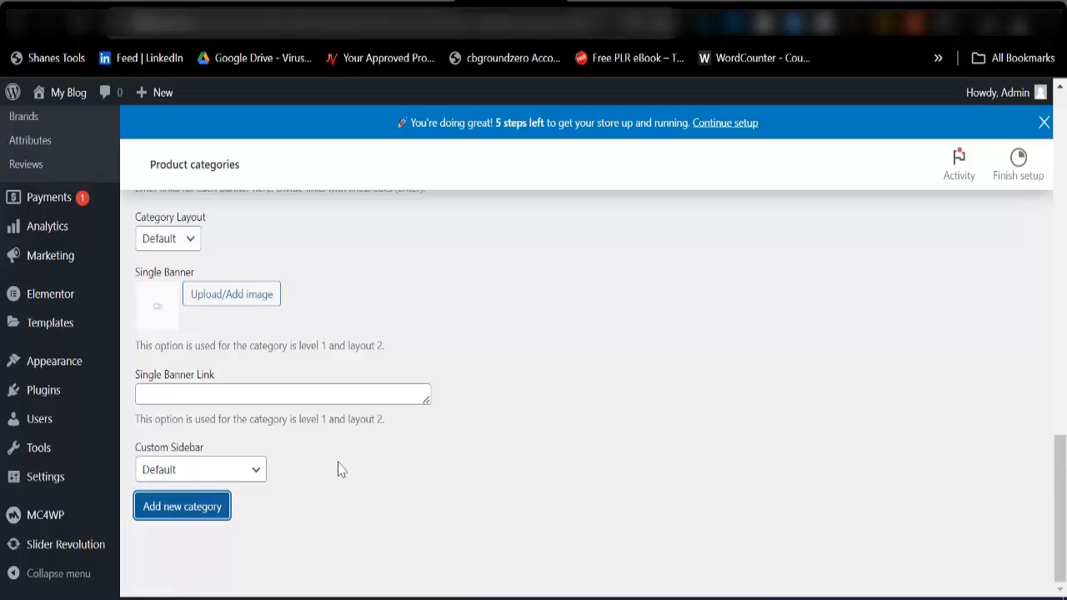
pyautogui.scroll(10, 467, 424)
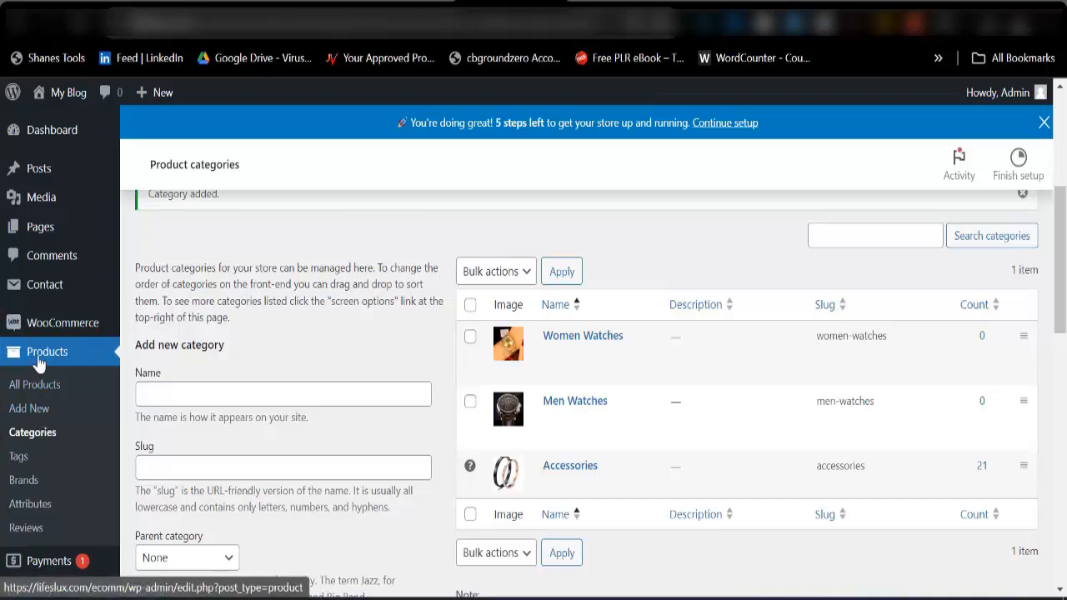
# Go to the site's navigation menu editor and load Primary Menu (Primary Menu) for editing.
pyautogui.scroll(-3, 39, 385)
pyautogui.scroll(-3, 39, 464)
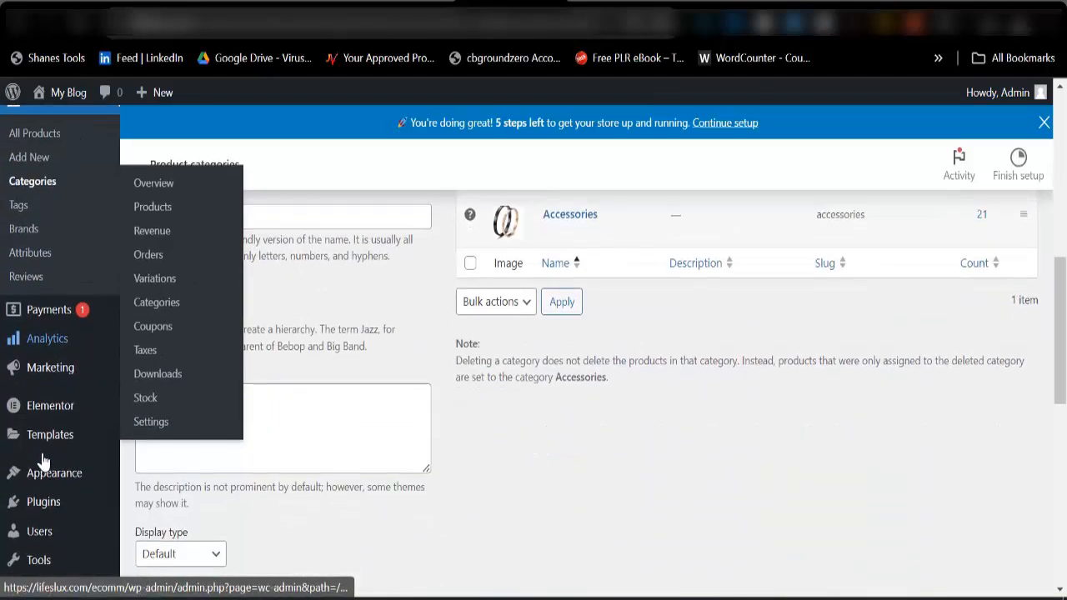
pyautogui.moveTo(50, 477)
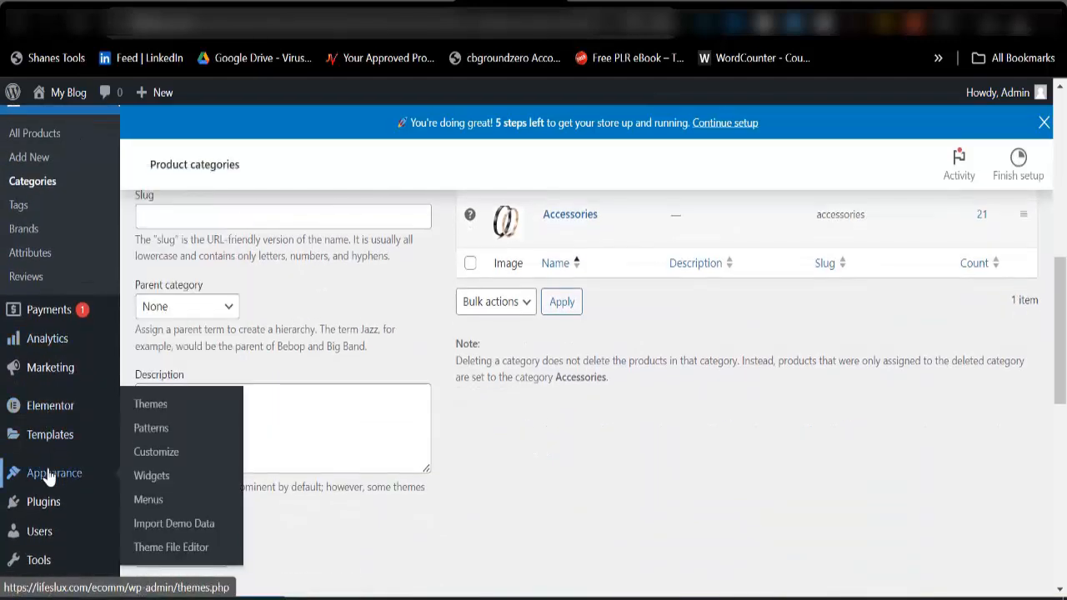
pyautogui.click(148, 502)
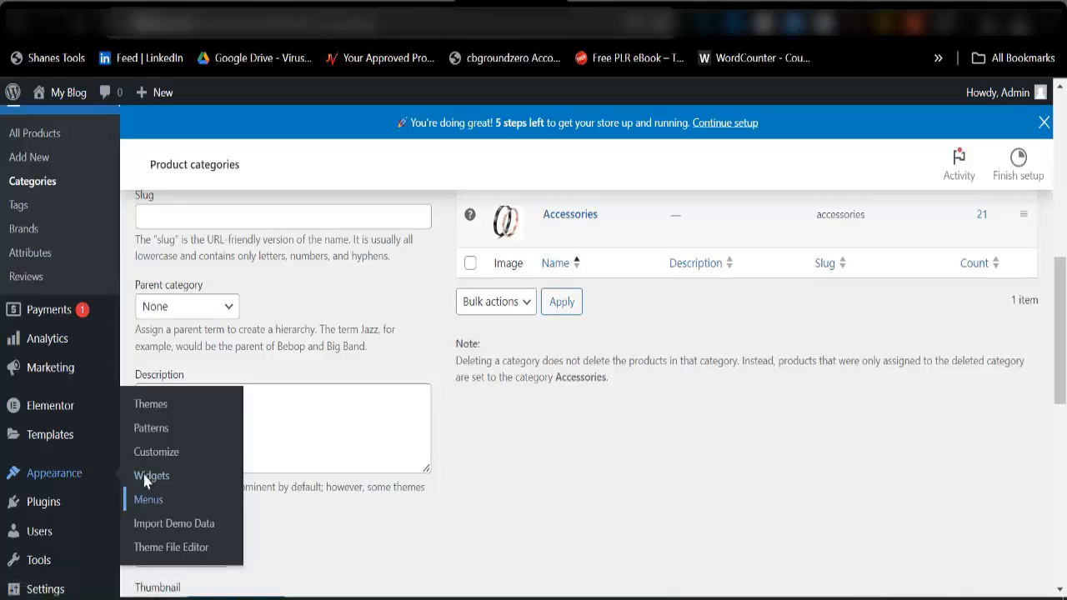
pyautogui.scroll(-4, 142, 463)
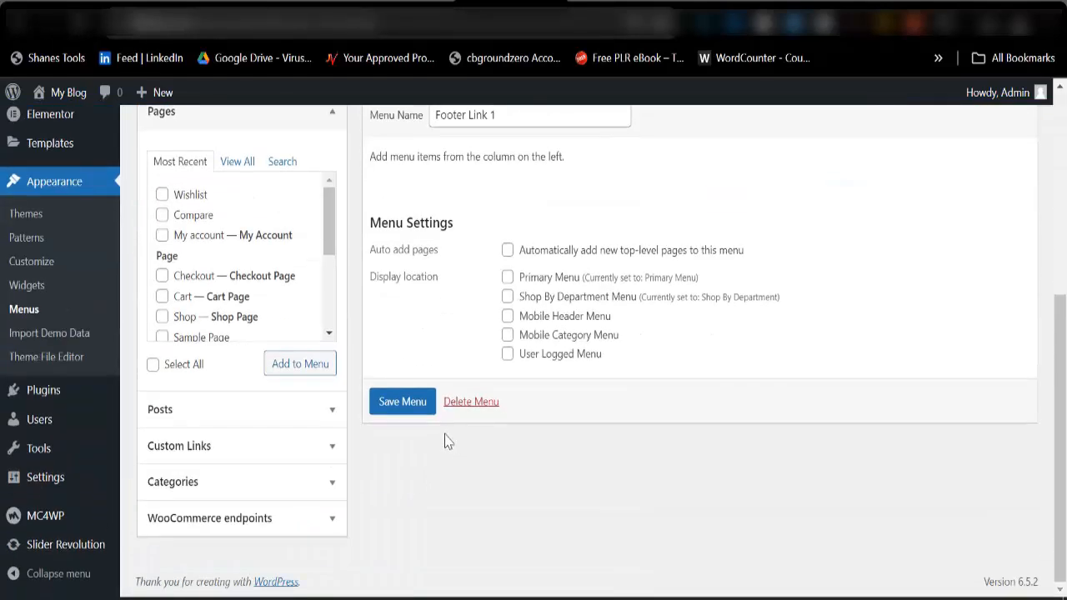
pyautogui.scroll(3, 445, 438)
pyautogui.click(320, 259)
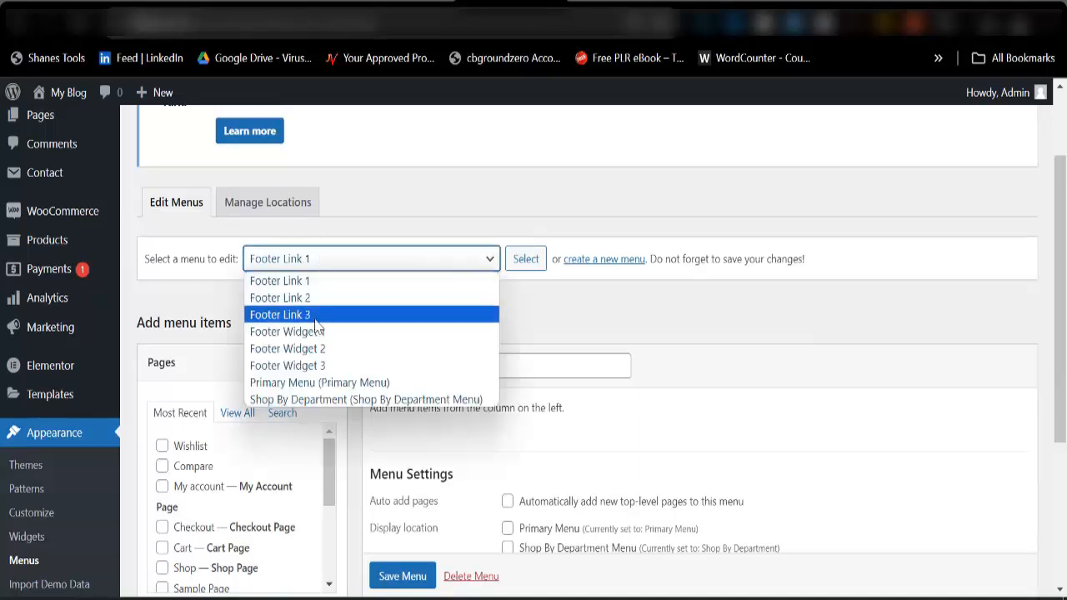
pyautogui.click(317, 383)
pyautogui.click(521, 262)
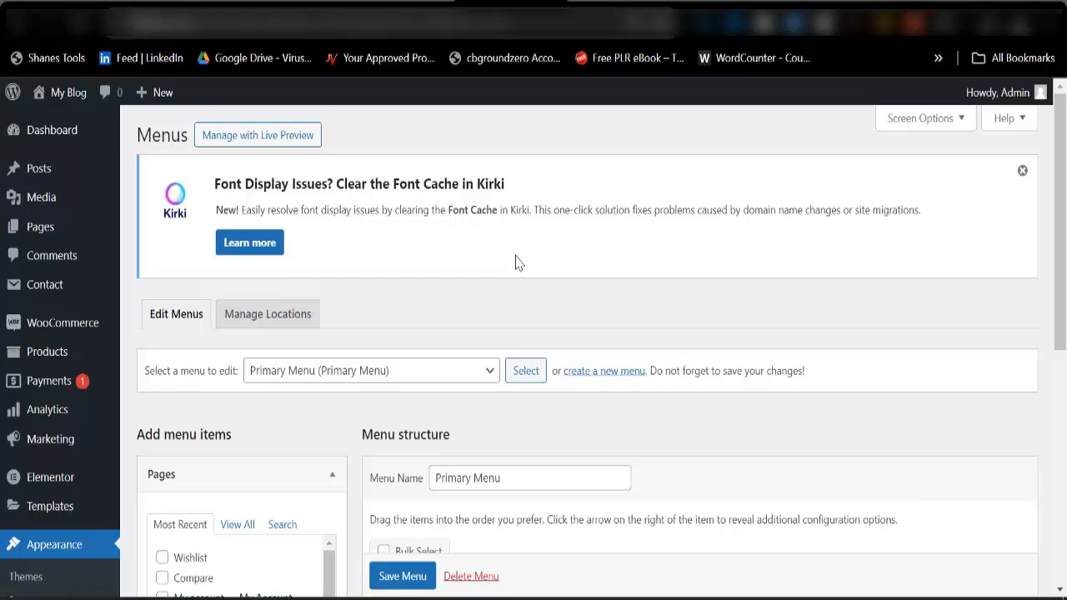
# Save the imported Primary Menu and permanently delete it along with its Hot Deals, Minimal Speaker and Ear Phone items.
pyautogui.scroll(-5, 533, 333)
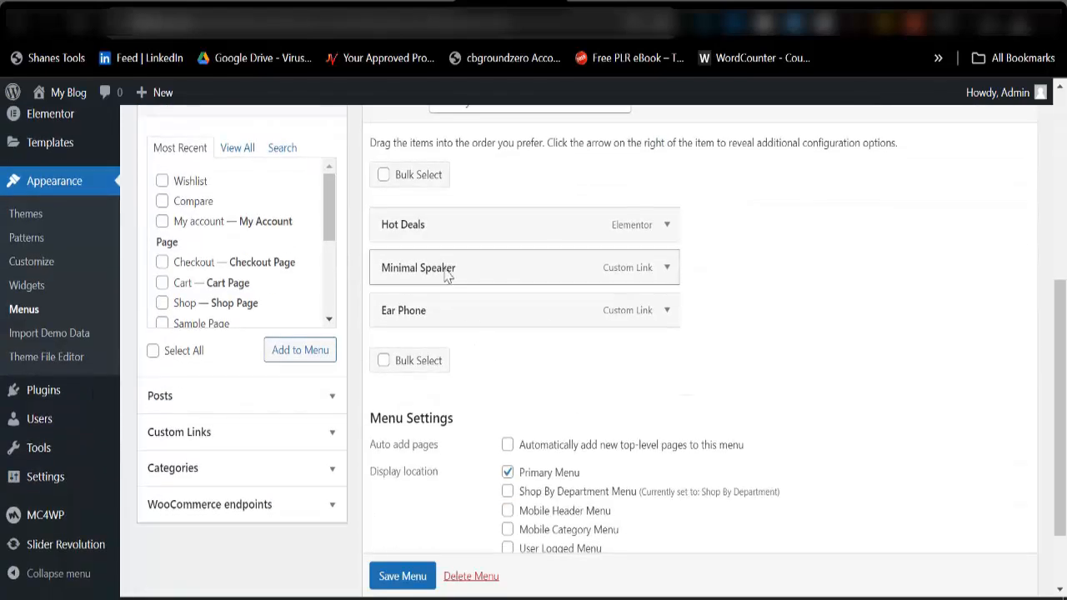
pyautogui.scroll(3, 442, 309)
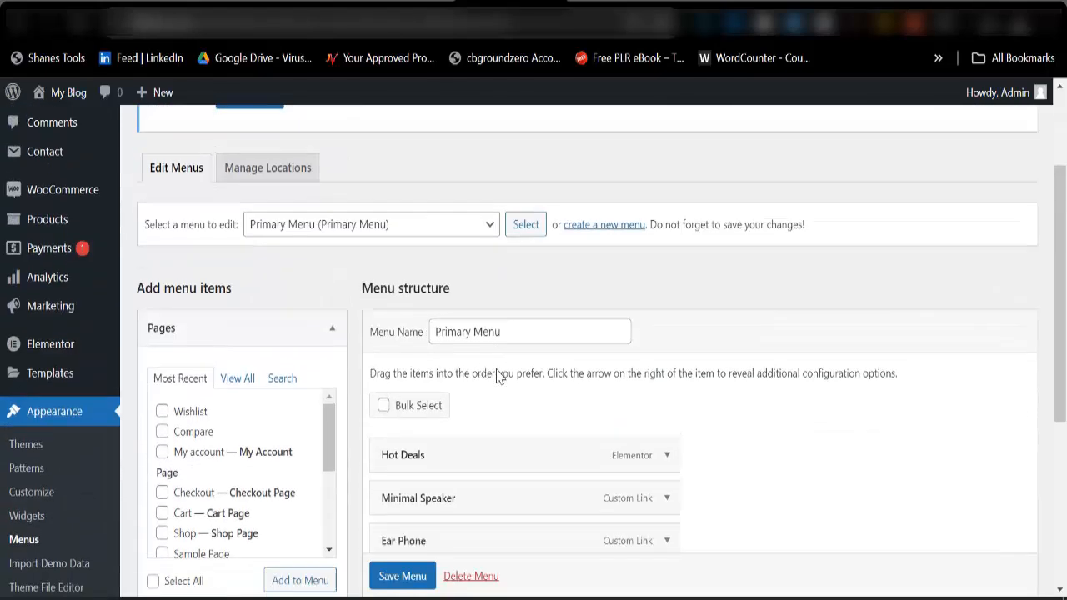
pyautogui.scroll(-3, 467, 366)
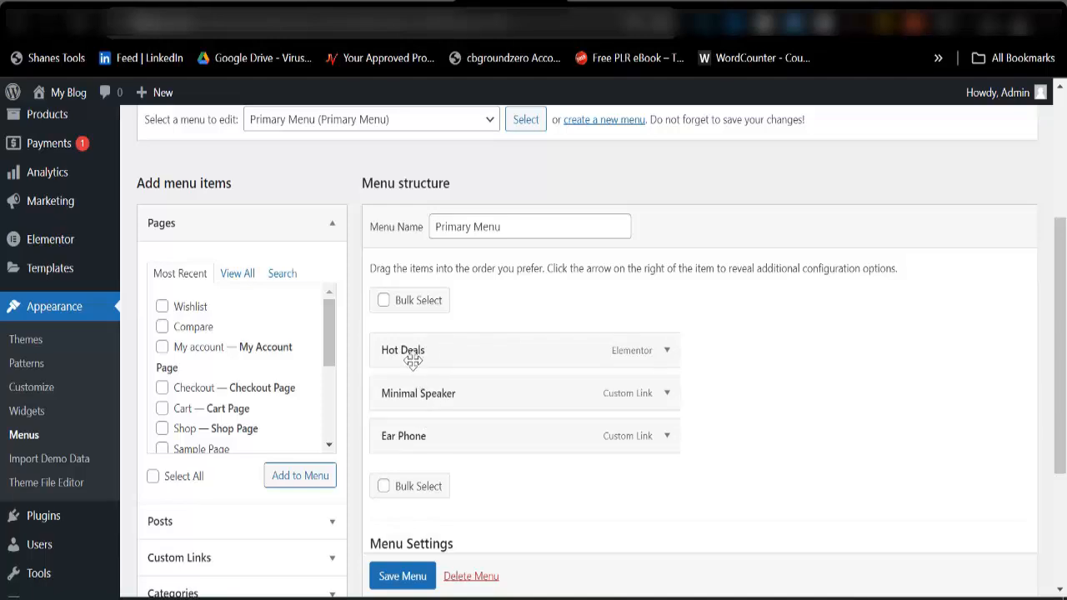
pyautogui.scroll(-2, 423, 417)
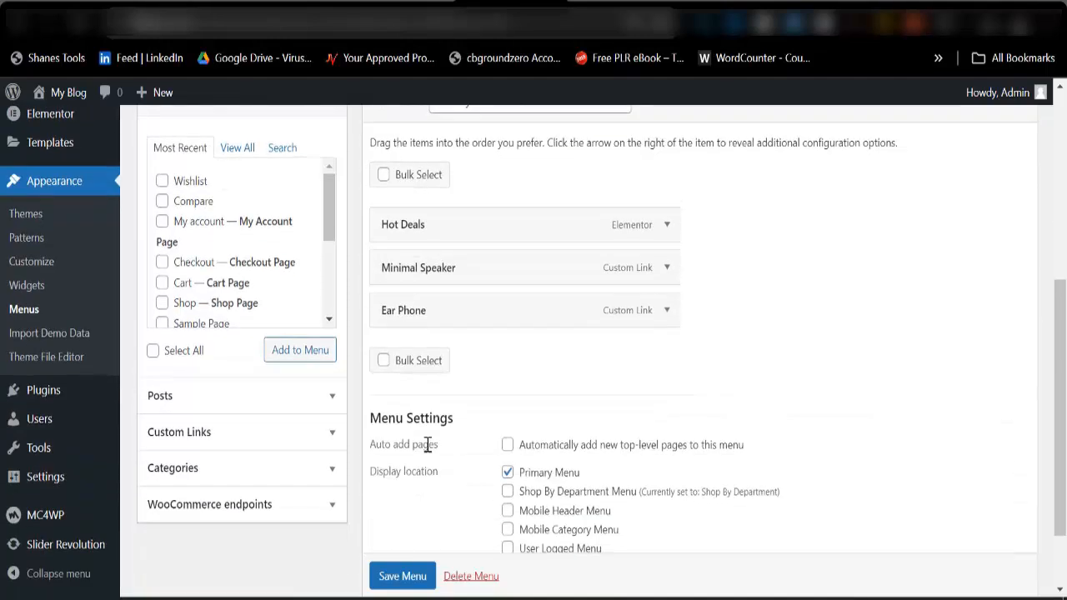
pyautogui.scroll(-1, 482, 508)
pyautogui.click(420, 505)
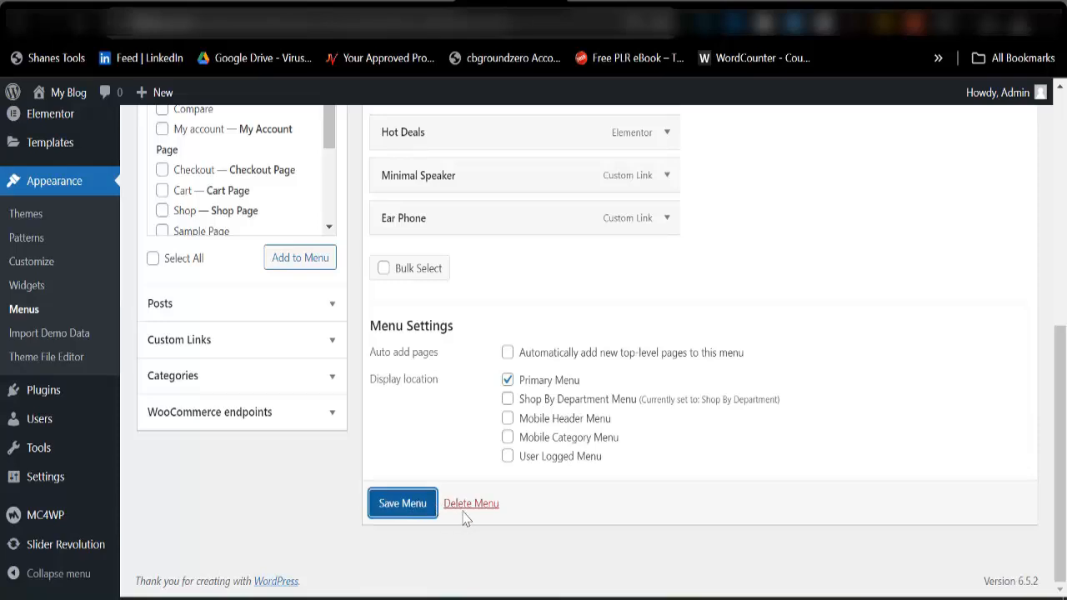
pyautogui.scroll(-6, 463, 504)
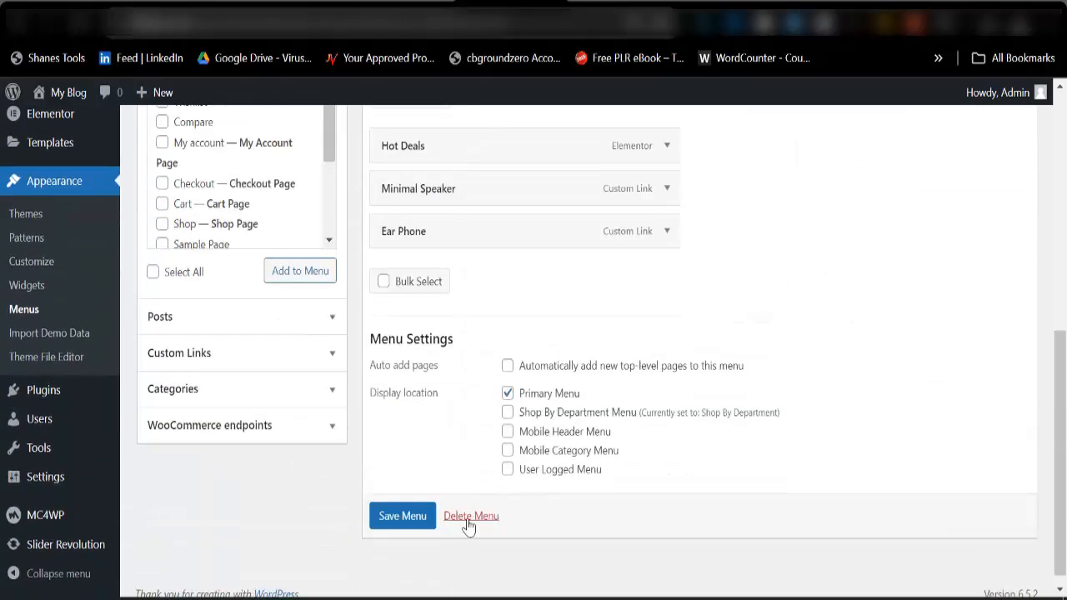
pyautogui.click(468, 516)
pyautogui.click(603, 159)
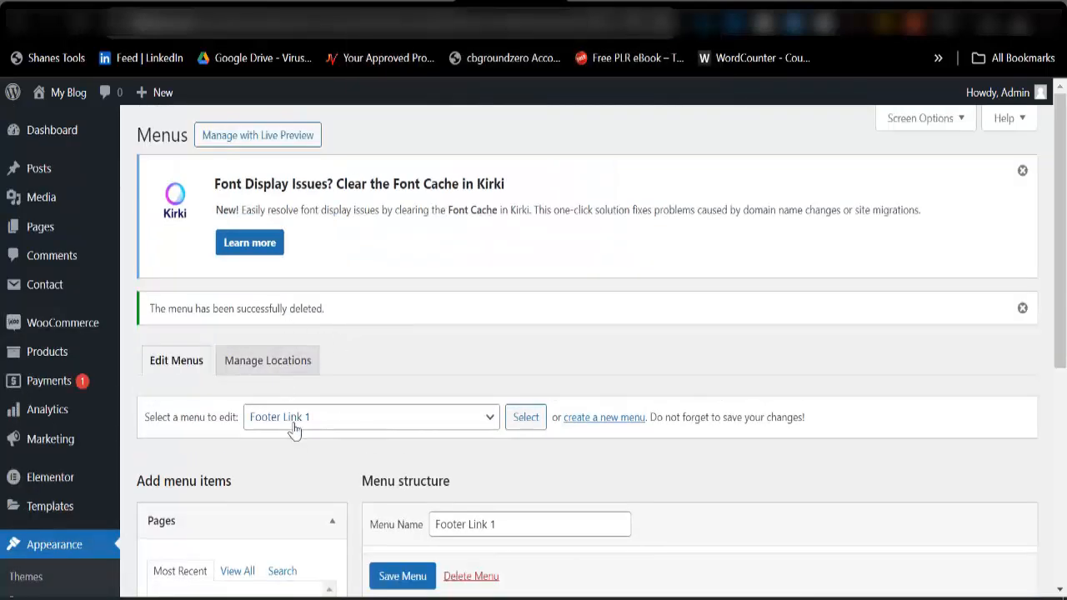
# Load the imported Shop By Department menu for editing and permanently delete it.
pyautogui.click(293, 428)
pyautogui.click(306, 540)
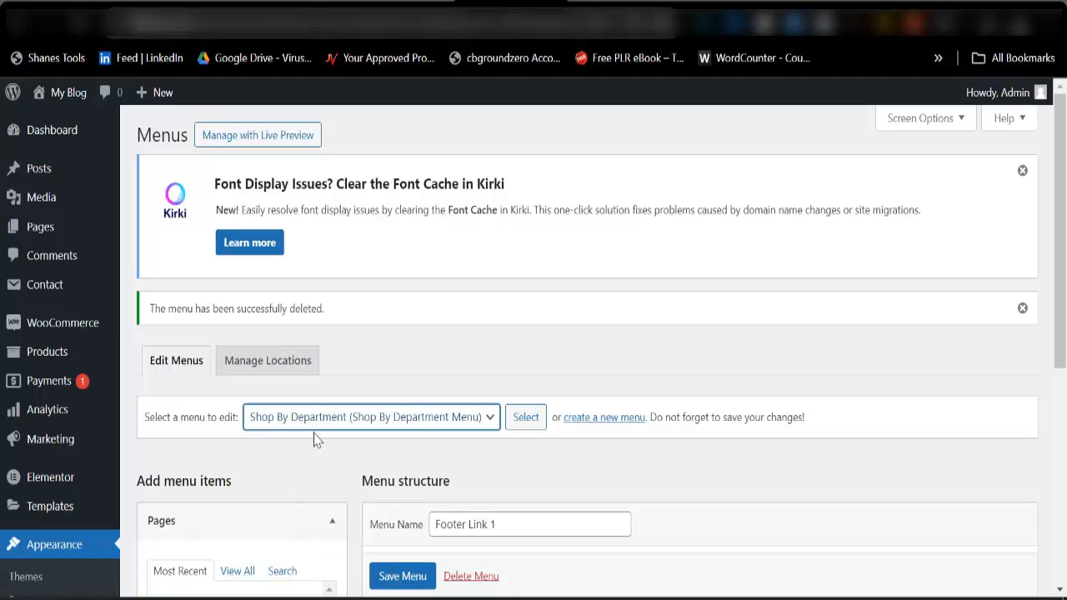
pyautogui.click(532, 422)
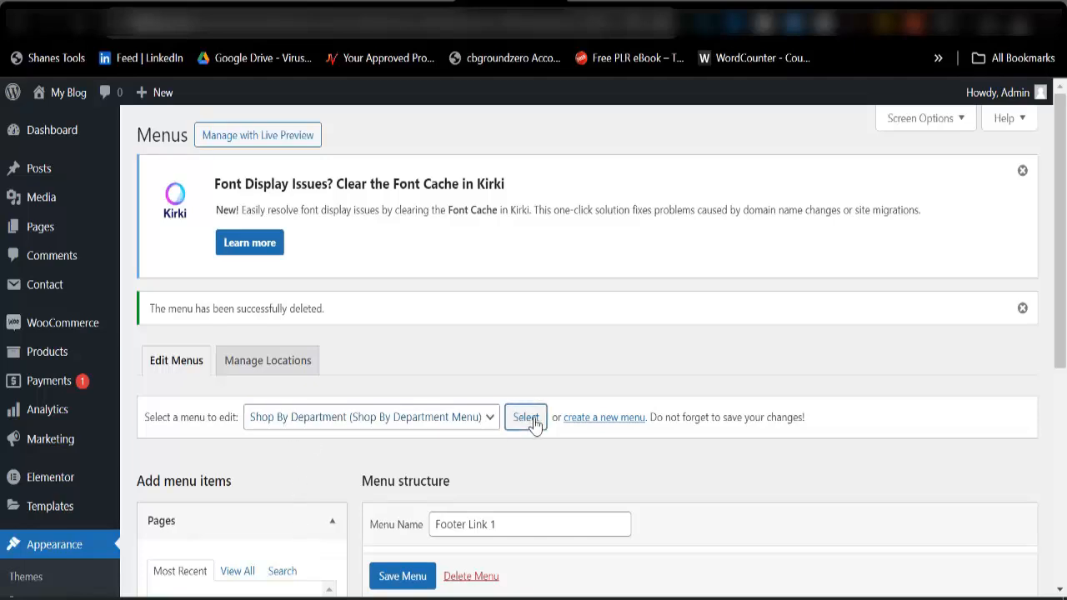
pyautogui.scroll(-8, 534, 424)
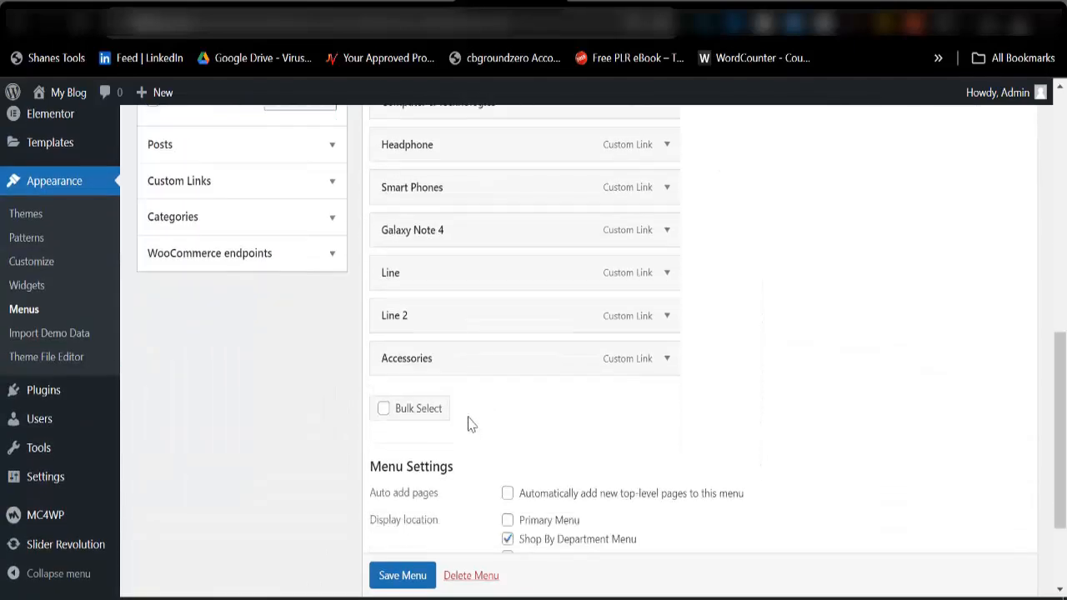
pyautogui.scroll(-3, 467, 574)
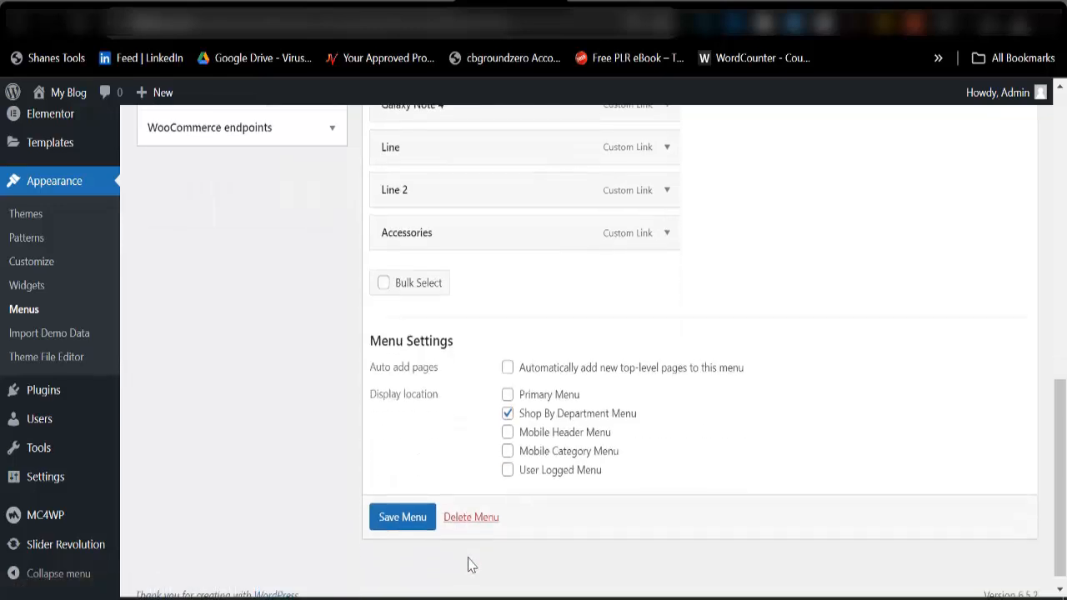
pyautogui.click(460, 518)
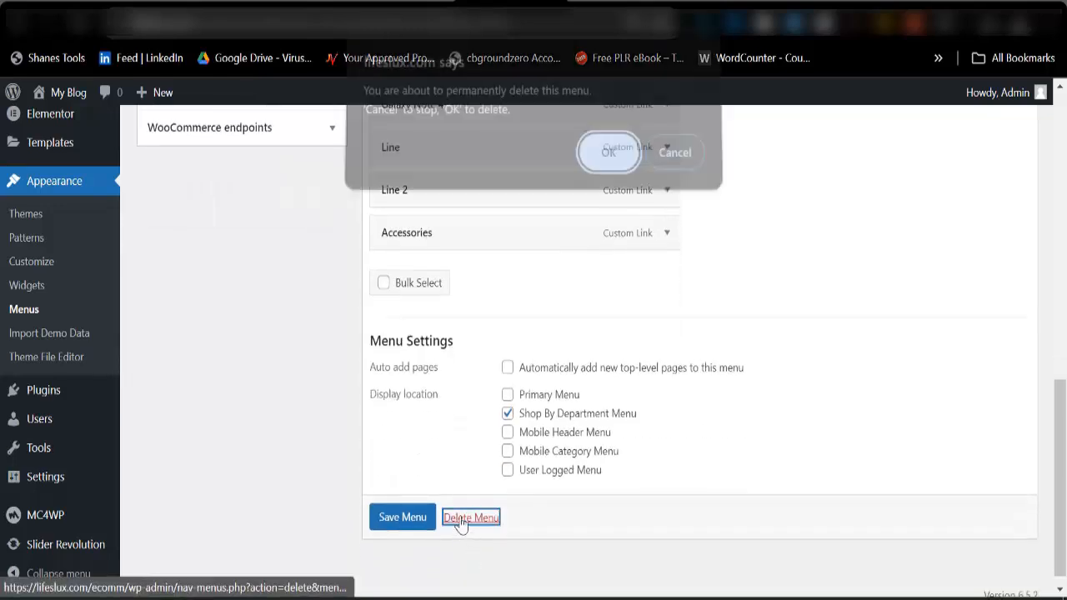
pyautogui.click(609, 159)
pyautogui.scroll(-3, 367, 367)
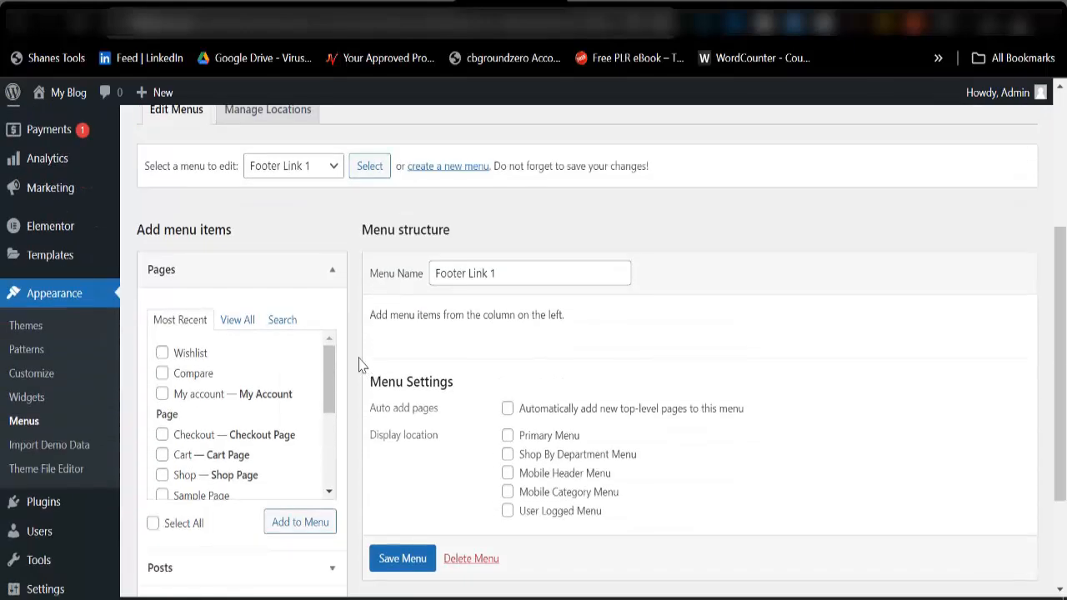
# Start creating a new navigation menu and name it Main Menu.
pyautogui.scroll(-2, 371, 453)
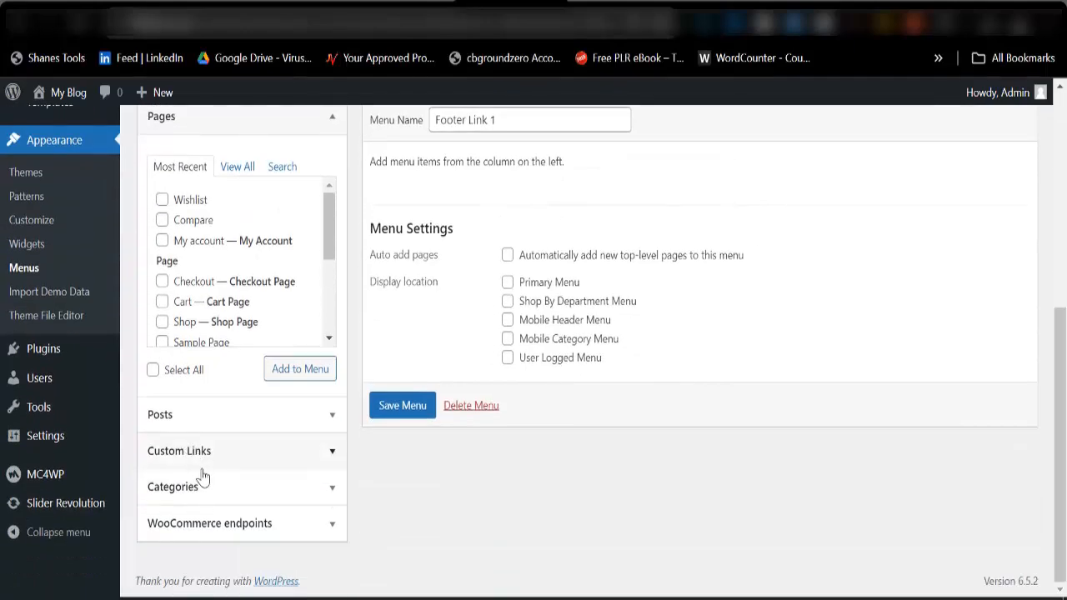
pyautogui.scroll(5, 261, 352)
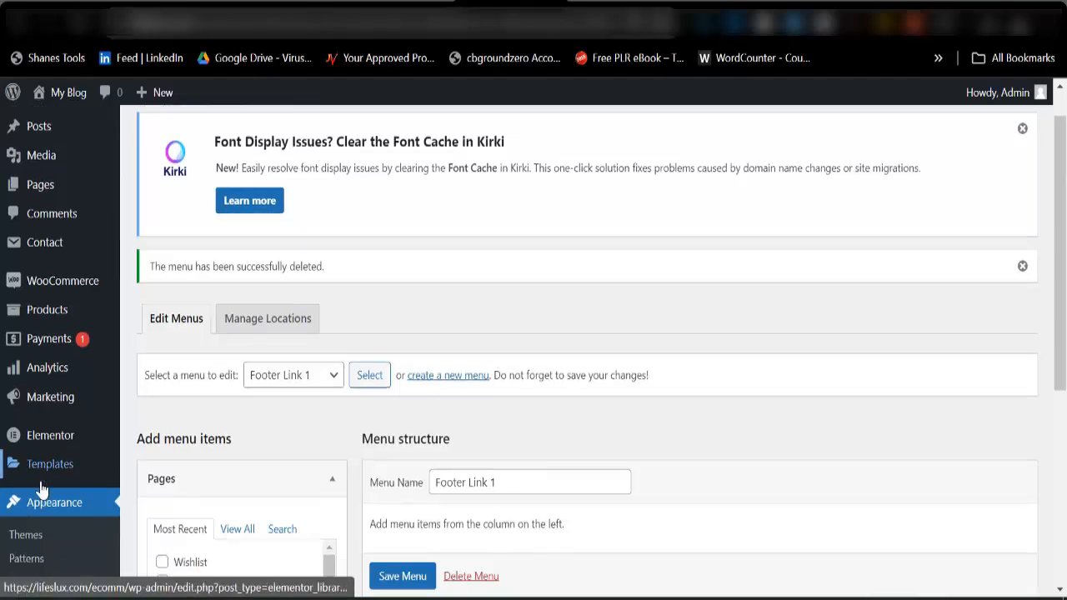
pyautogui.scroll(-2, 388, 374)
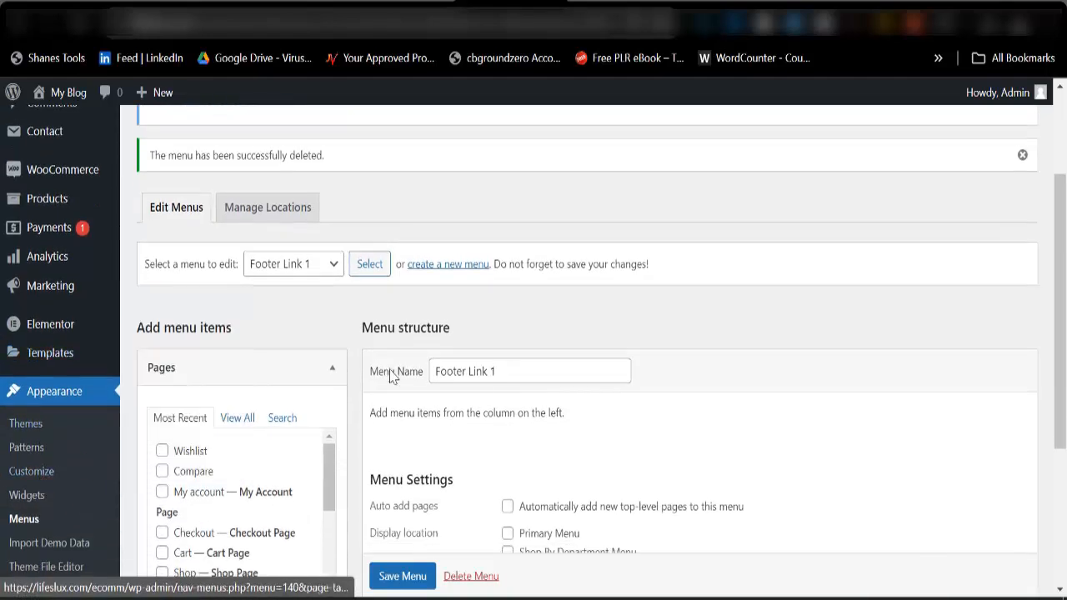
pyautogui.click(458, 266)
pyautogui.scroll(-4, 455, 329)
pyautogui.scroll(1, 460, 286)
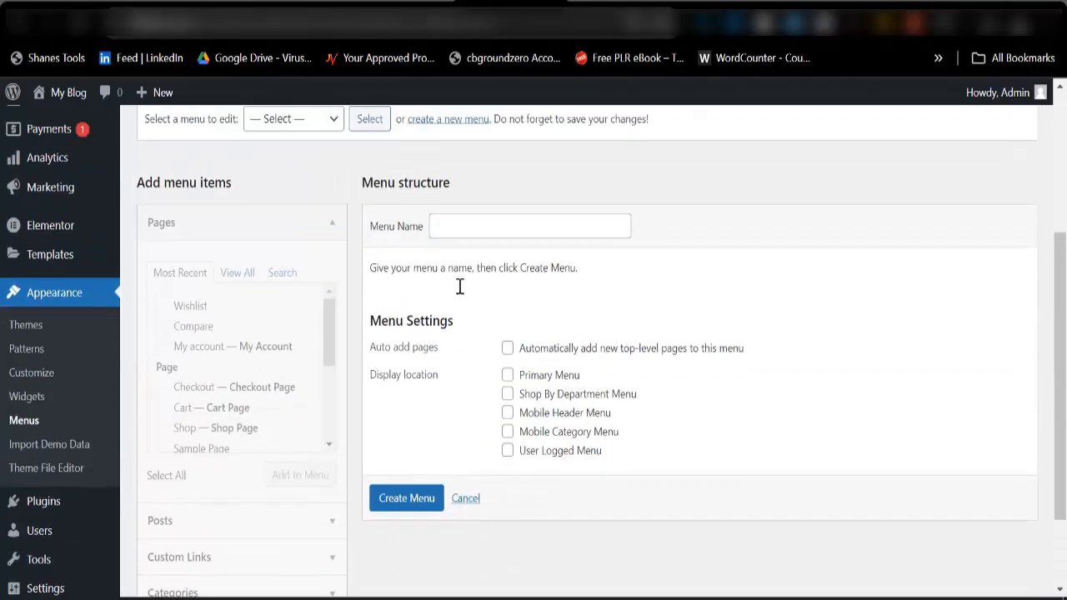
pyautogui.click(480, 242)
pyautogui.click(540, 281)
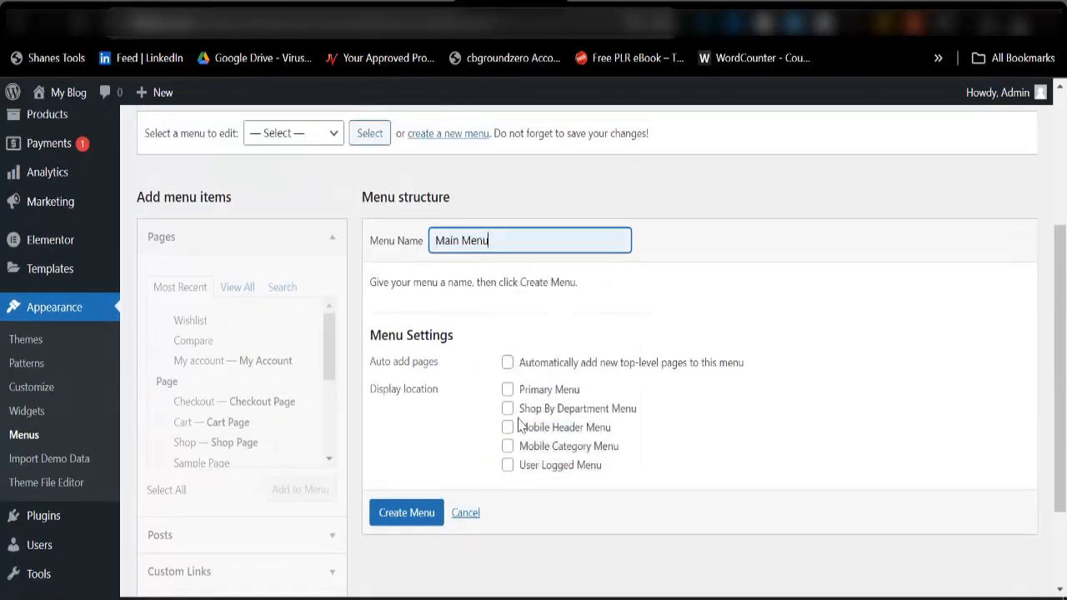
# Assign the menu to the Primary Menu, Shop By Department Menu, Mobile Header Menu and Mobile Category Menu locations and create it.
pyautogui.click(514, 399)
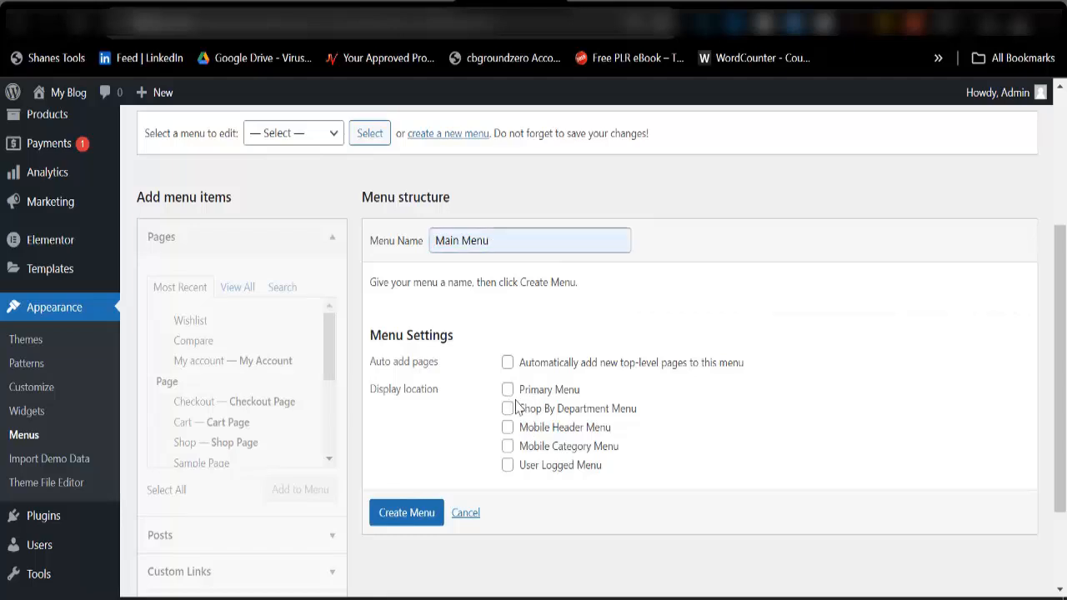
pyautogui.click(507, 390)
pyautogui.click(507, 408)
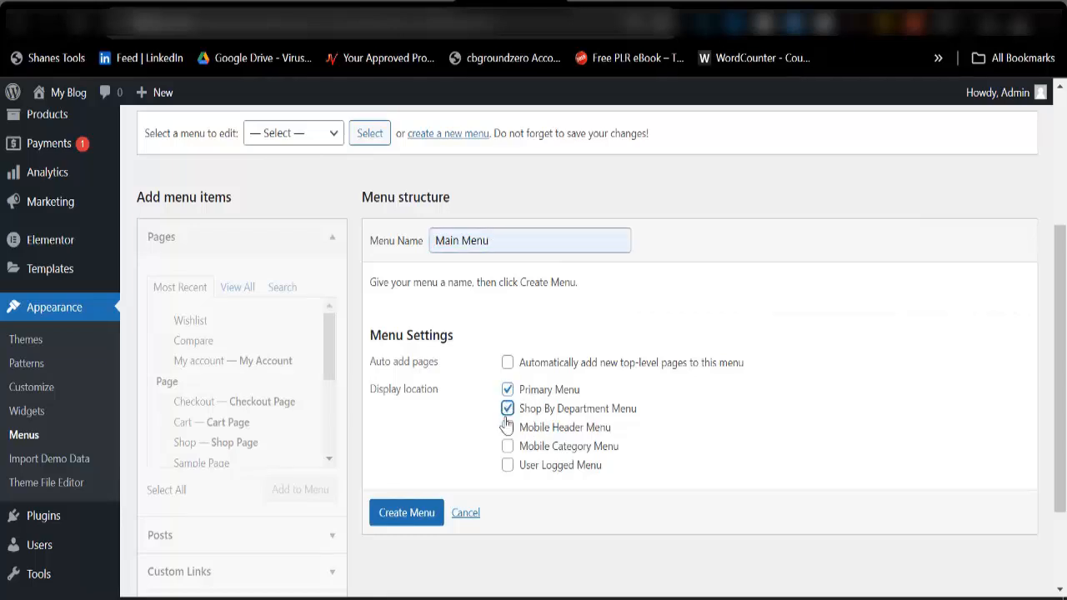
pyautogui.click(507, 428)
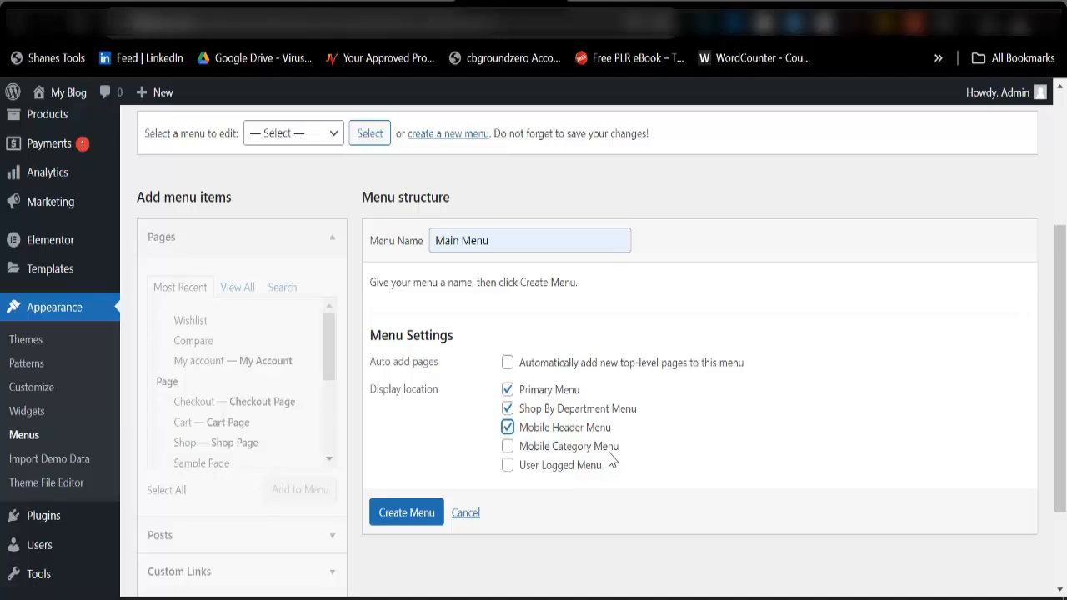
pyautogui.click(508, 447)
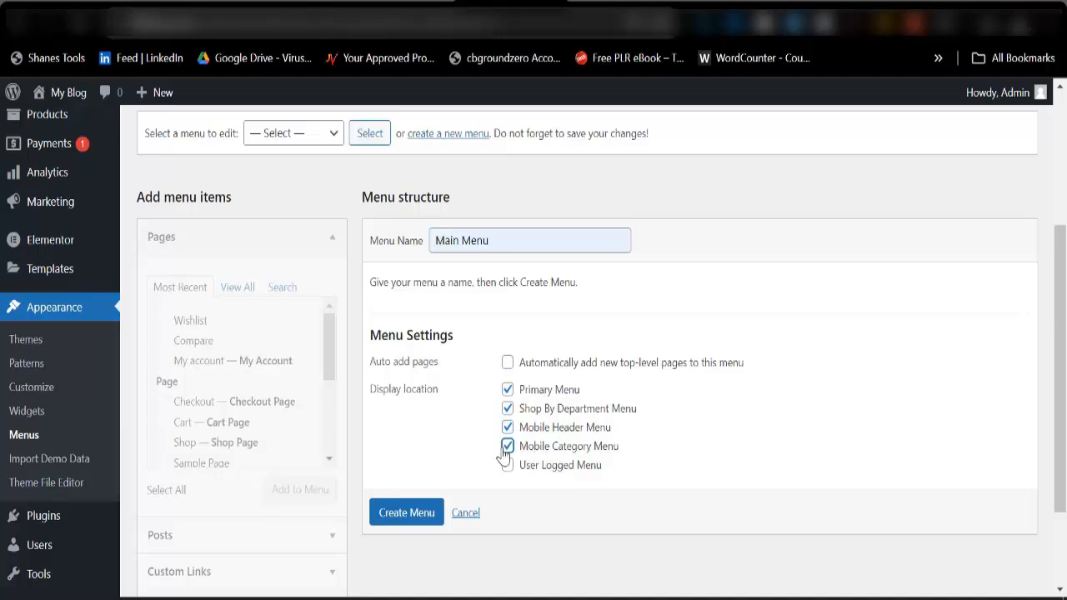
pyautogui.click(412, 515)
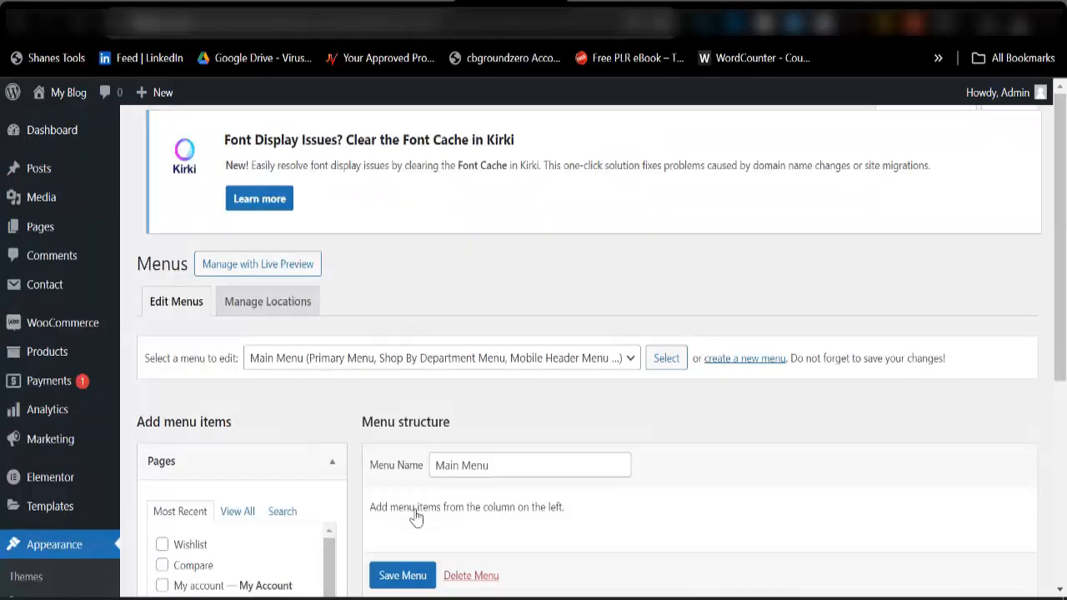
# Add the Home With Ajax front page, the Contact page and the Shop page from the full page list to Main Menu.
pyautogui.scroll(-2, 527, 400)
pyautogui.scroll(-3, 516, 417)
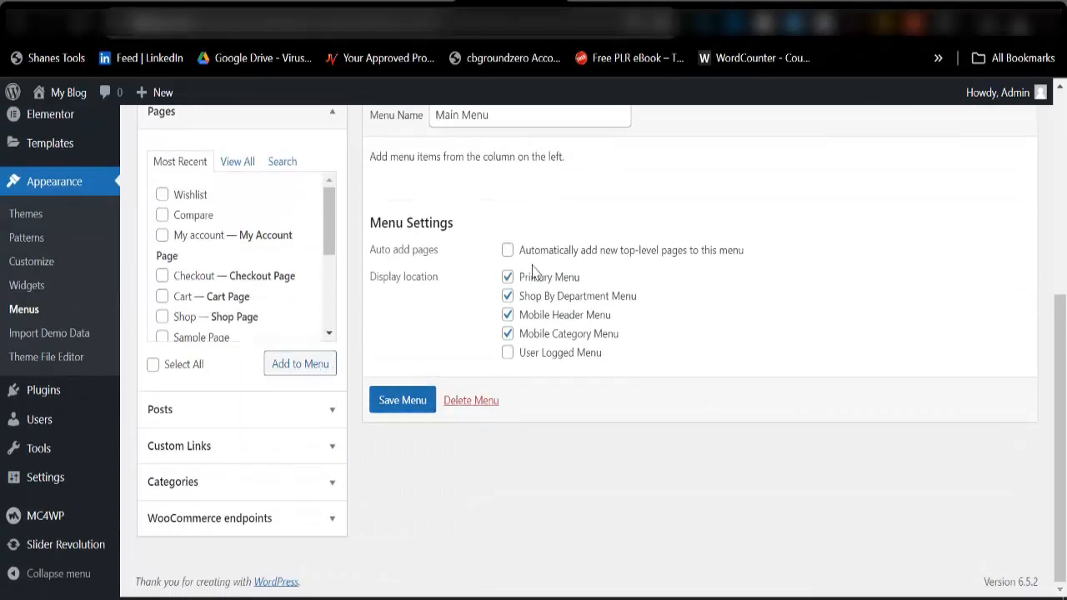
pyautogui.scroll(2, 331, 290)
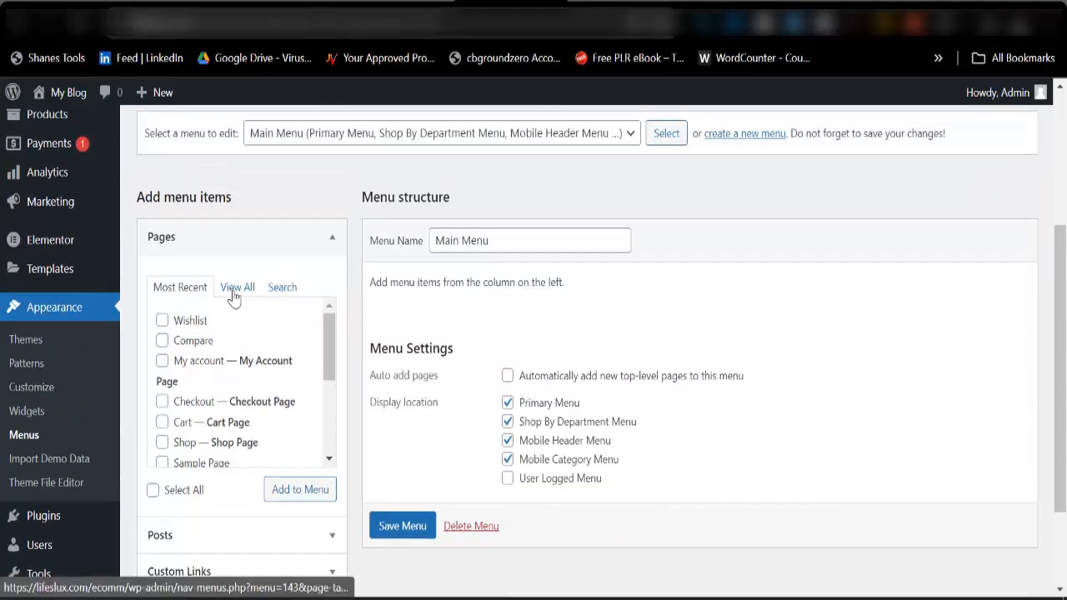
pyautogui.click(237, 293)
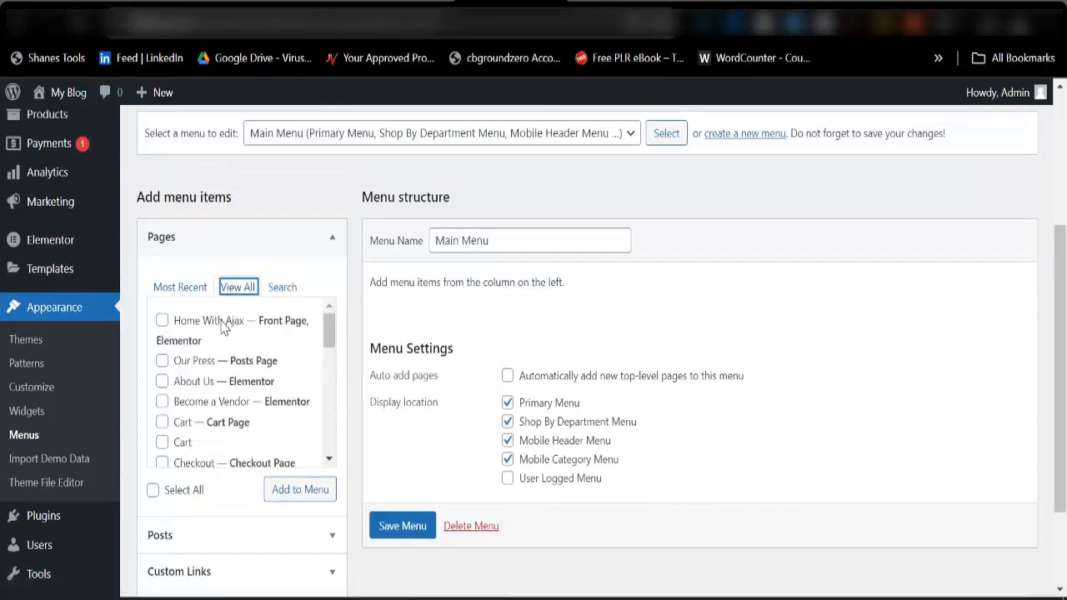
pyautogui.click(223, 326)
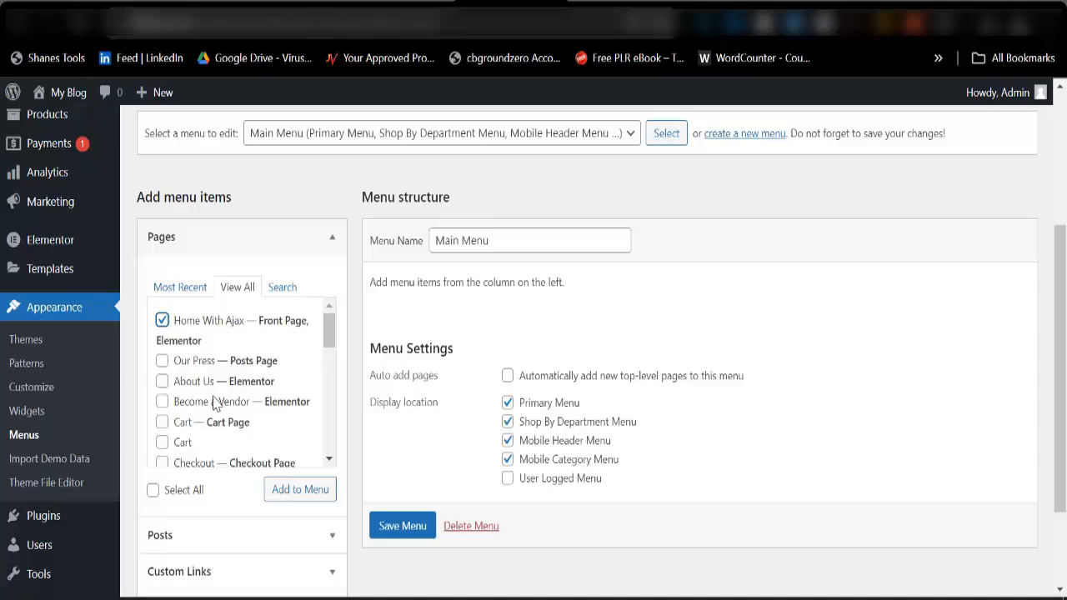
pyautogui.scroll(-2, 207, 430)
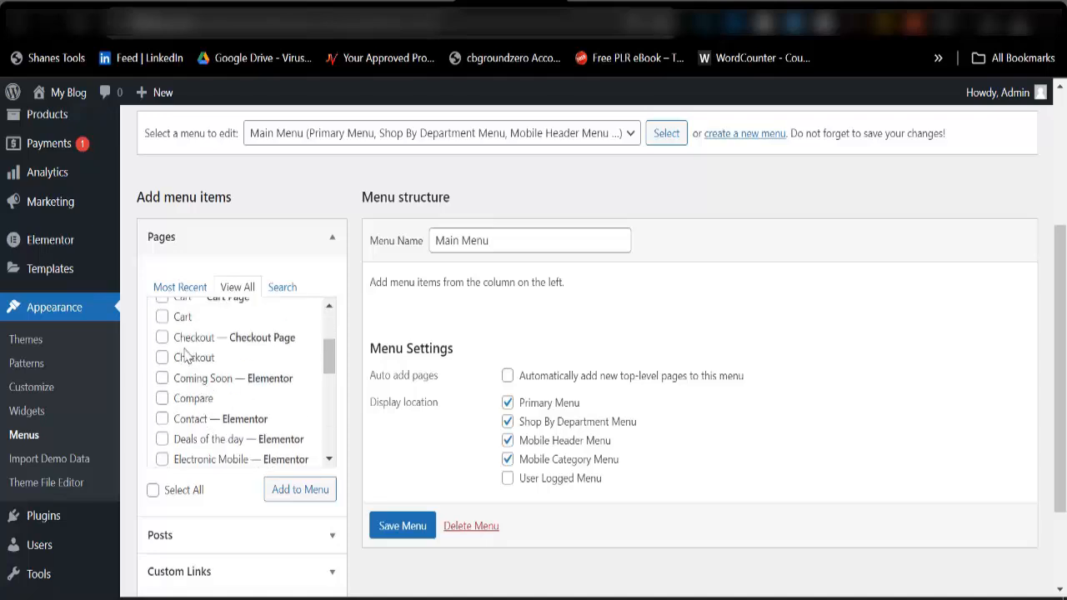
pyautogui.click(186, 425)
pyautogui.scroll(-2, 233, 420)
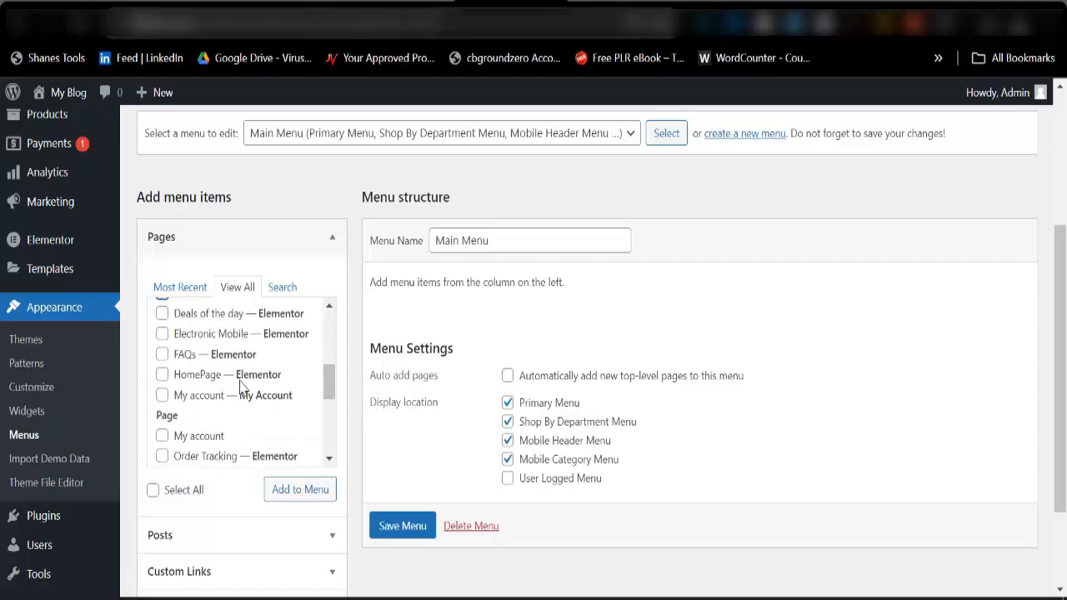
pyautogui.scroll(-2, 240, 387)
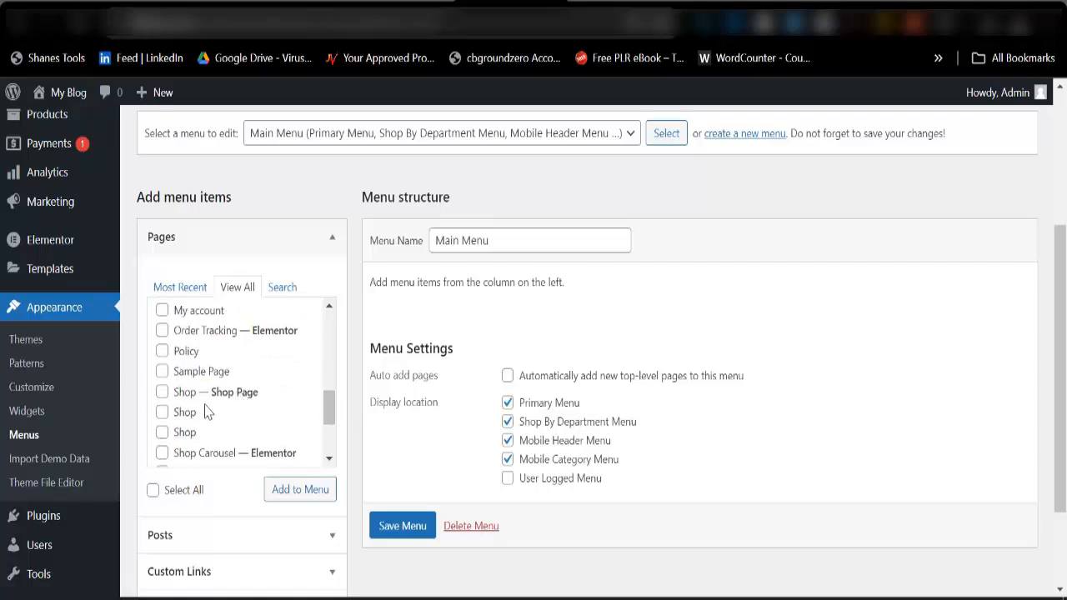
pyautogui.click(200, 393)
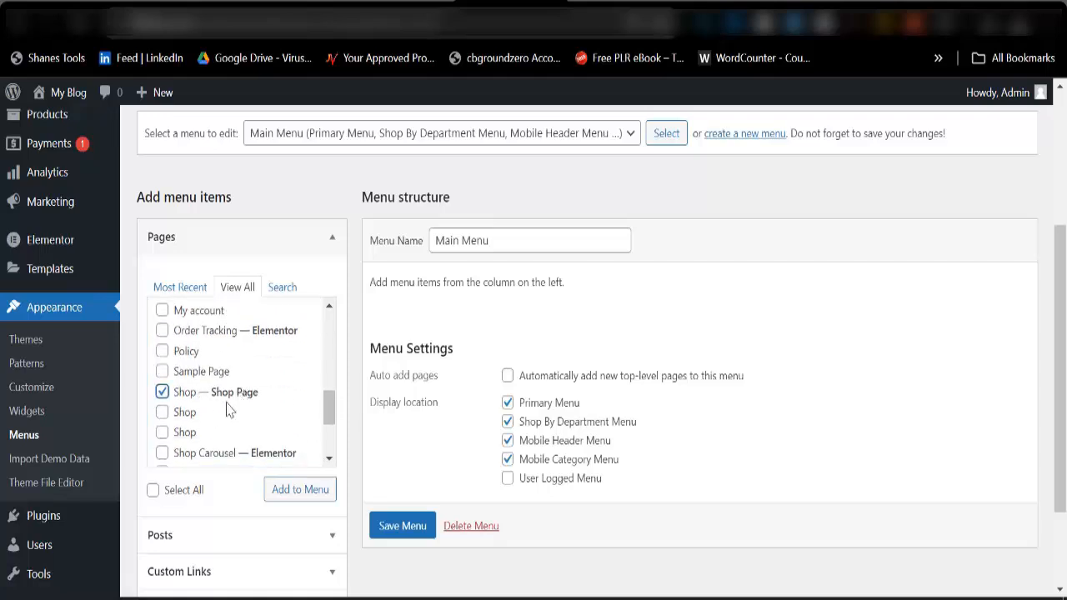
pyautogui.click(310, 491)
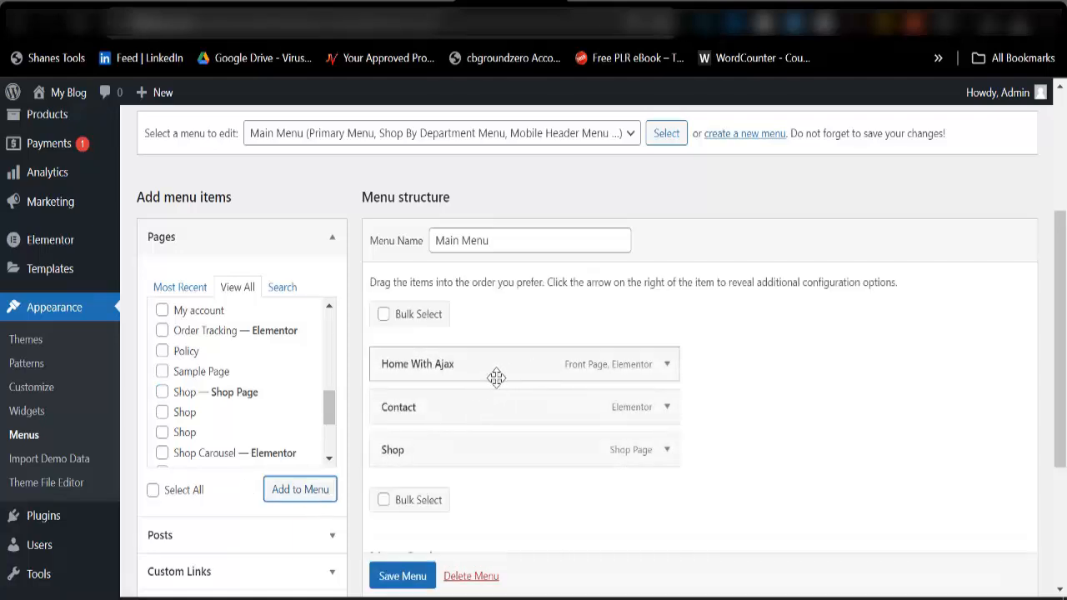
# Change the Home With Ajax item's navigation label to Home and save Main Menu.
pyautogui.click(667, 364)
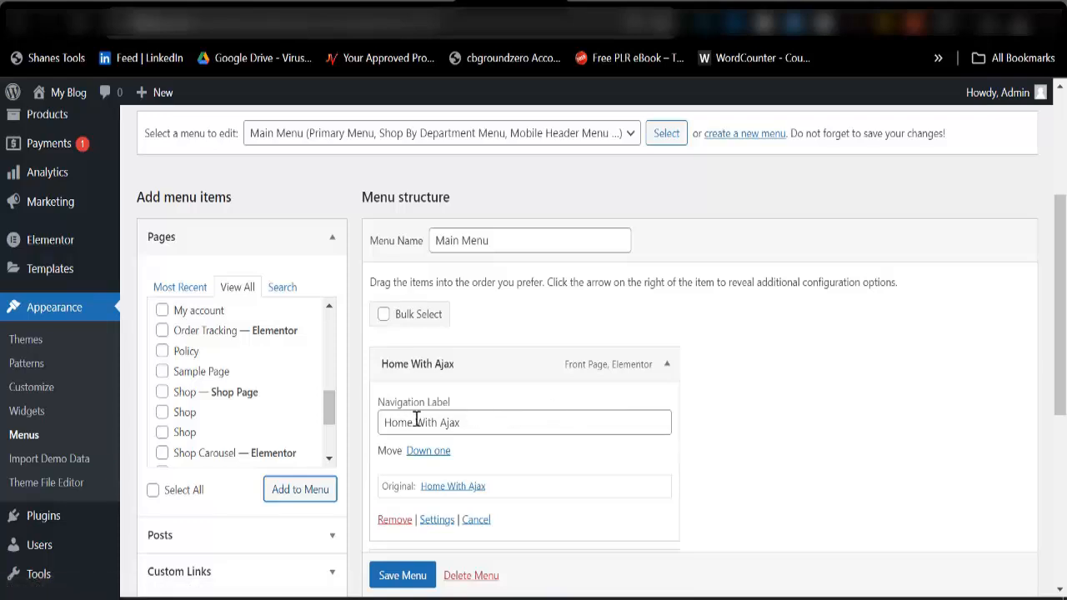
pyautogui.moveTo(415, 423); pyautogui.dragTo(525, 419)
pyautogui.press('BackSpace')
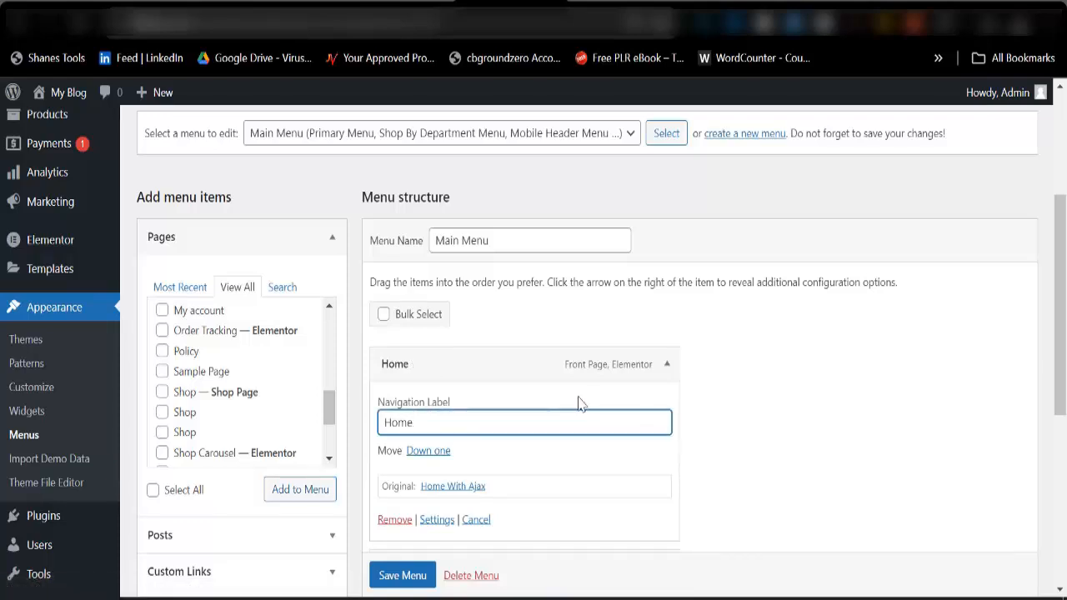
pyautogui.click(666, 364)
pyautogui.scroll(-1, 533, 404)
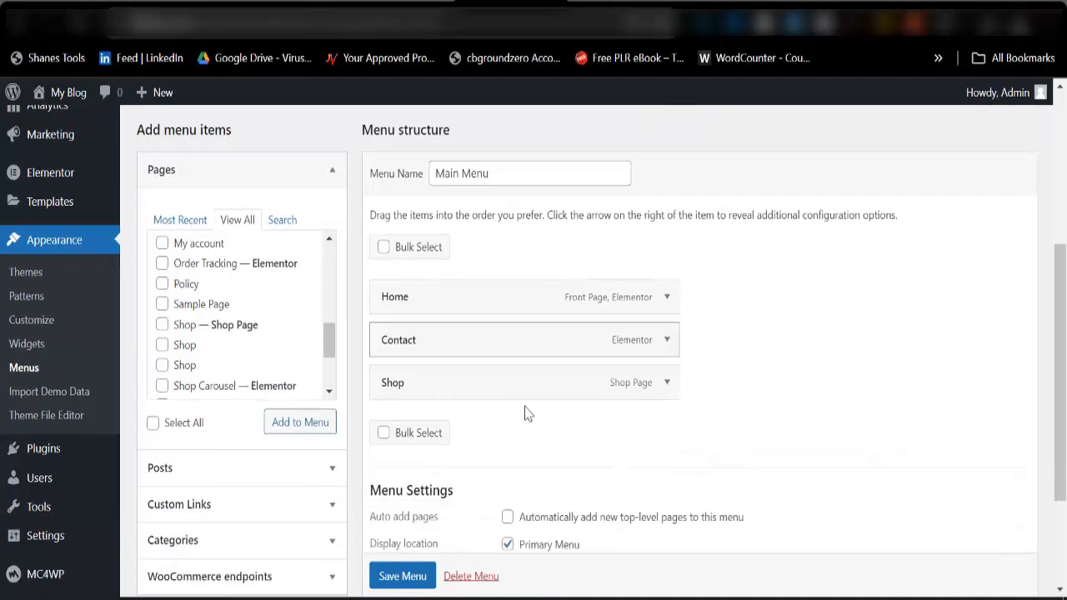
pyautogui.scroll(-1, 525, 412)
pyautogui.scroll(-1, 390, 567)
pyautogui.click(390, 565)
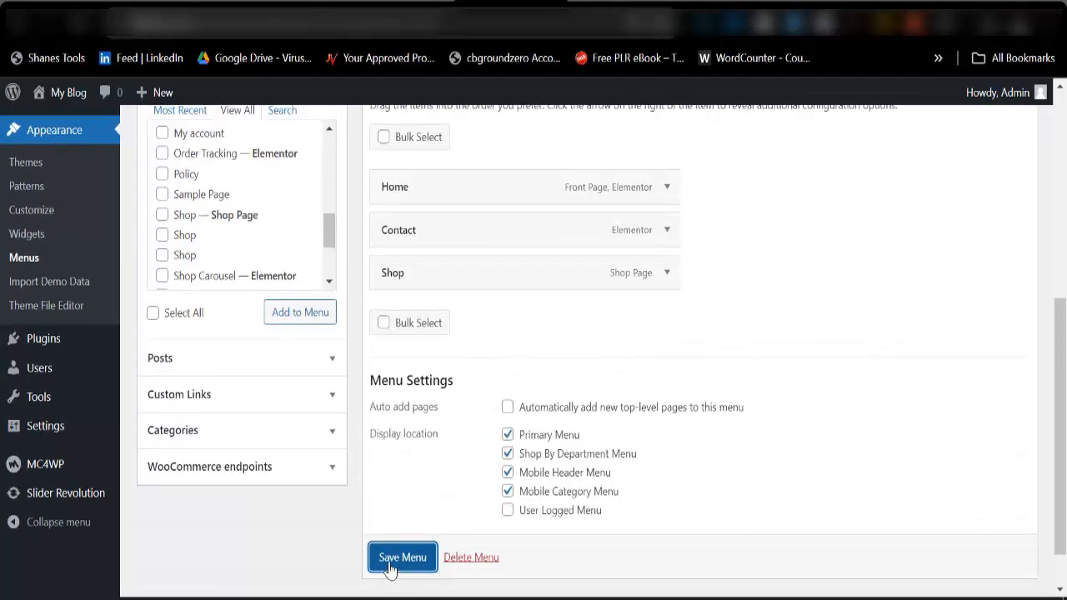
# Reload the storefront homepage and check the items in its header navigation and department dropdown.
pyautogui.scroll(-2, 467, 358)
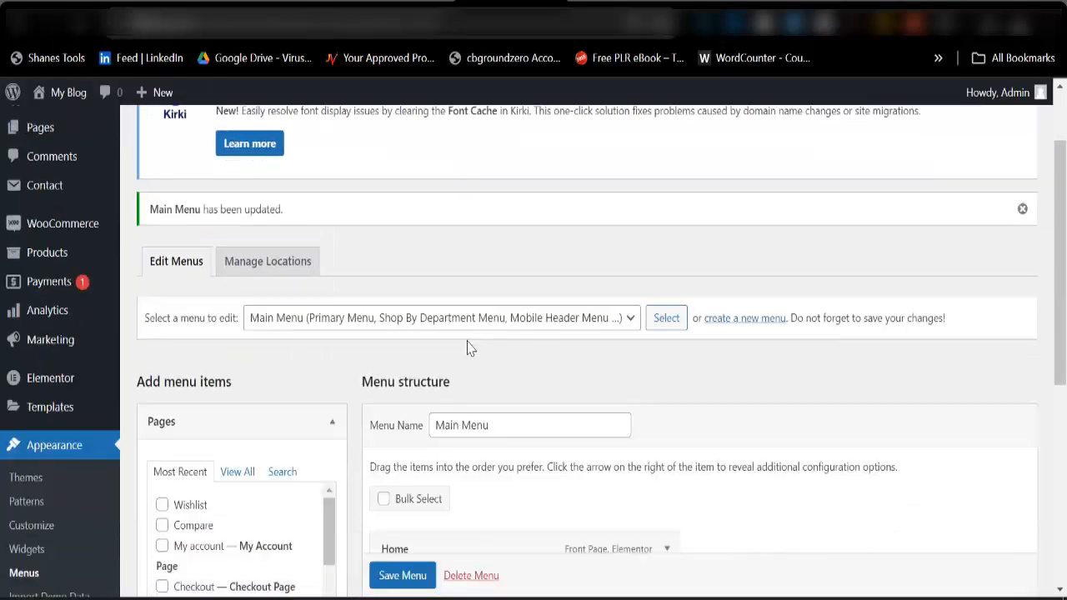
pyautogui.scroll(-2, 470, 348)
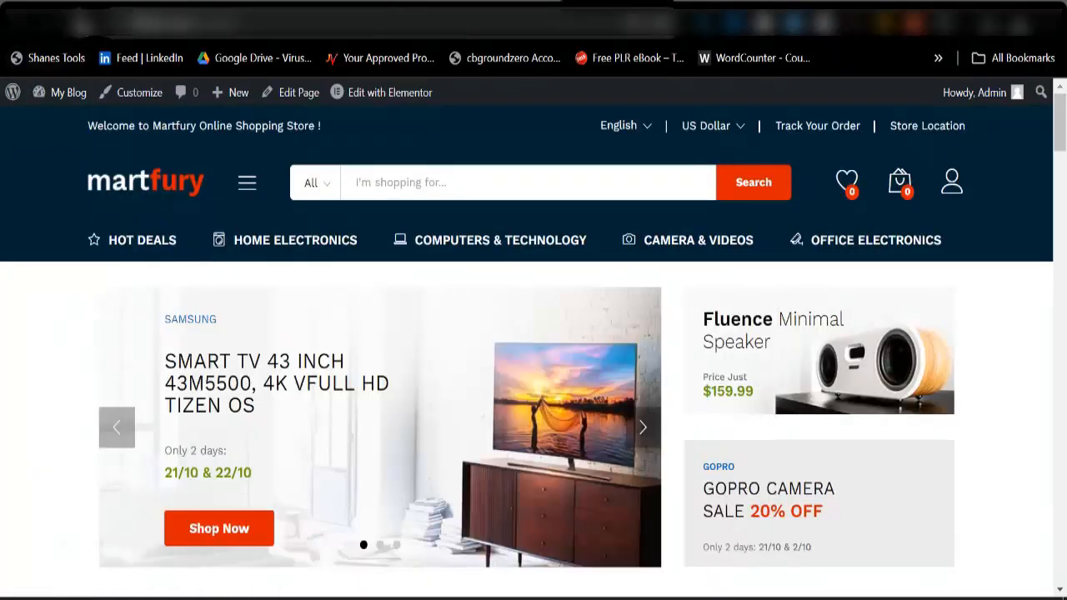
pyautogui.click(81, 25)
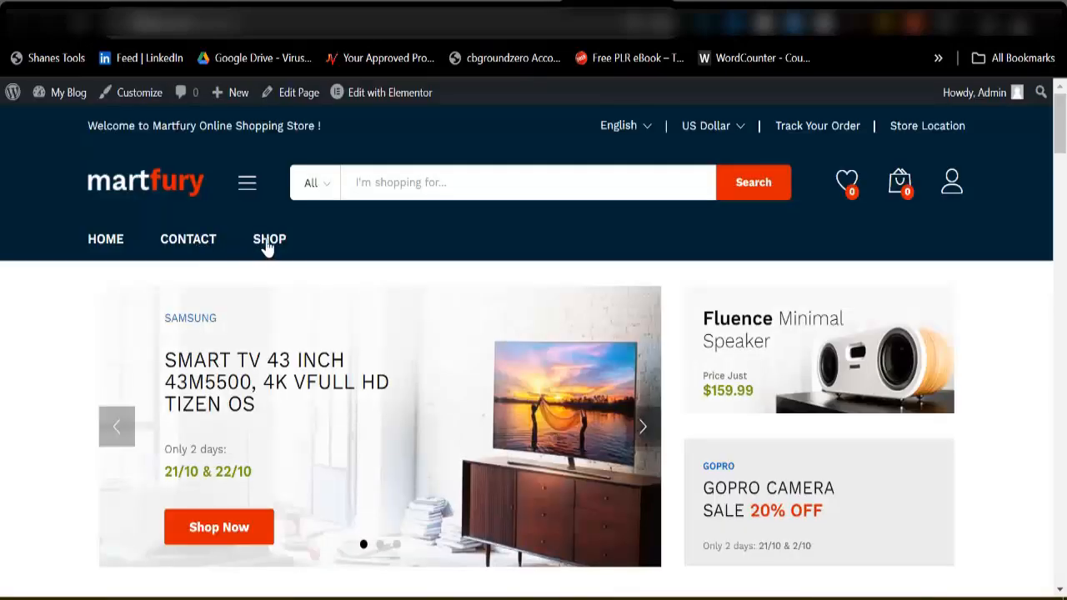
pyautogui.moveTo(247, 190)
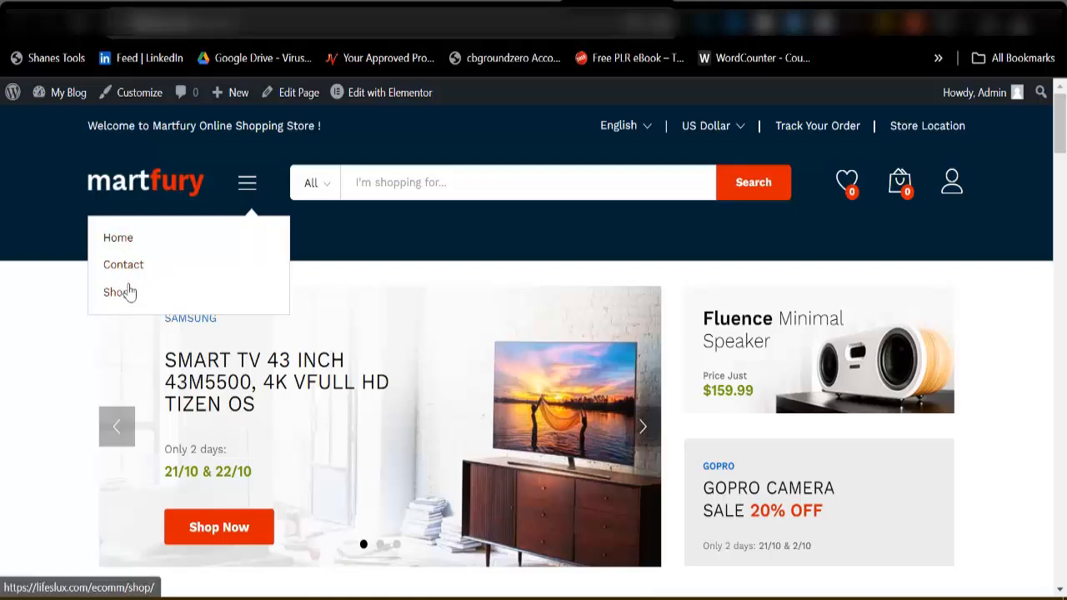
pyautogui.click(121, 291)
# Return to the site's admin area and open the product categories page in a separate browser tab.
pyautogui.click(507, 3)
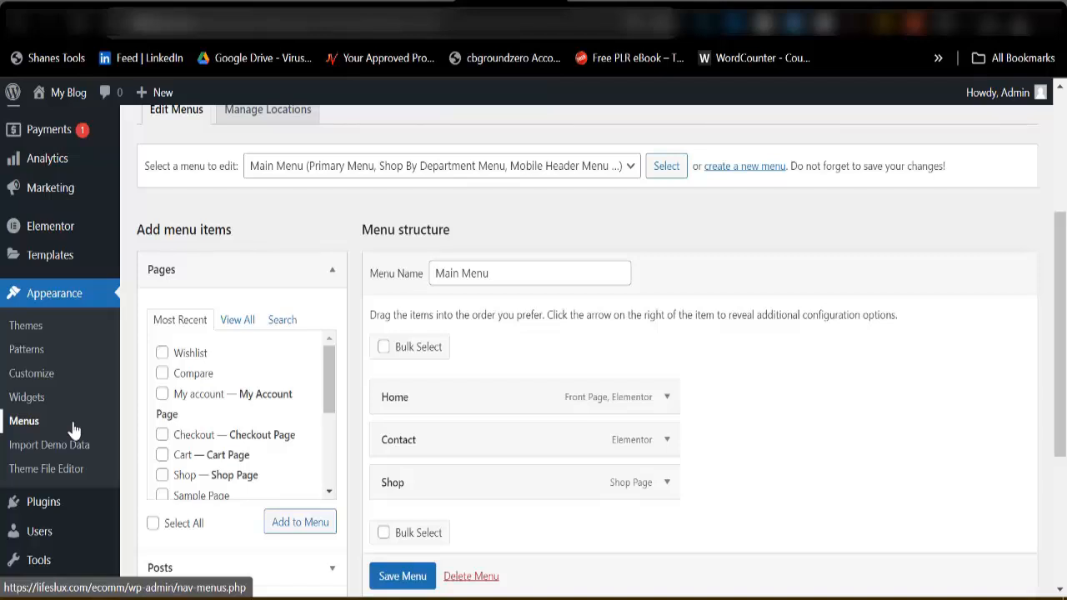
pyautogui.scroll(-3, 25, 350)
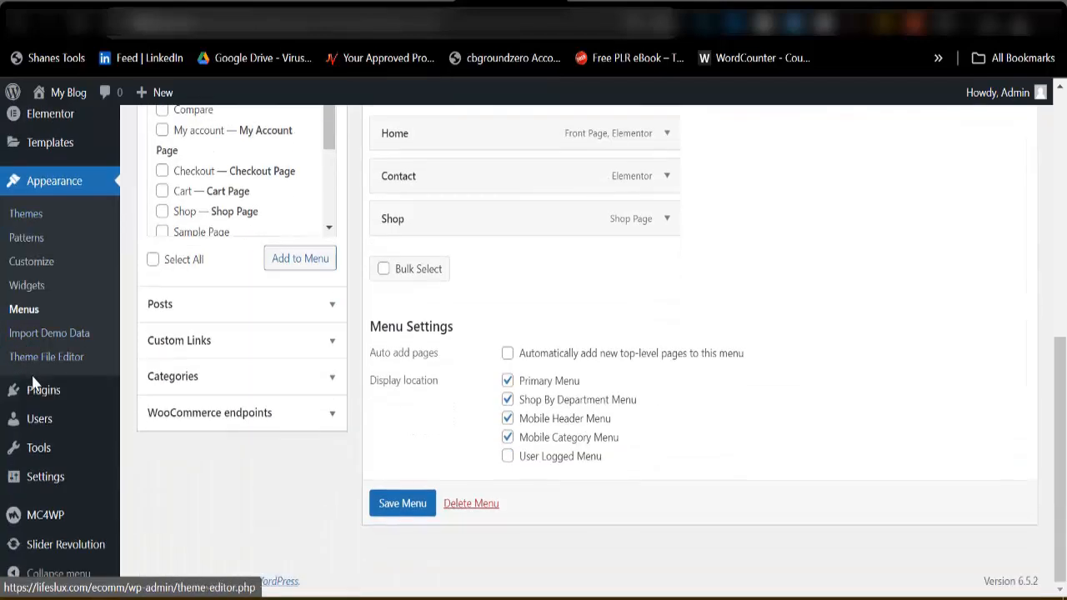
pyautogui.scroll(5, 71, 386)
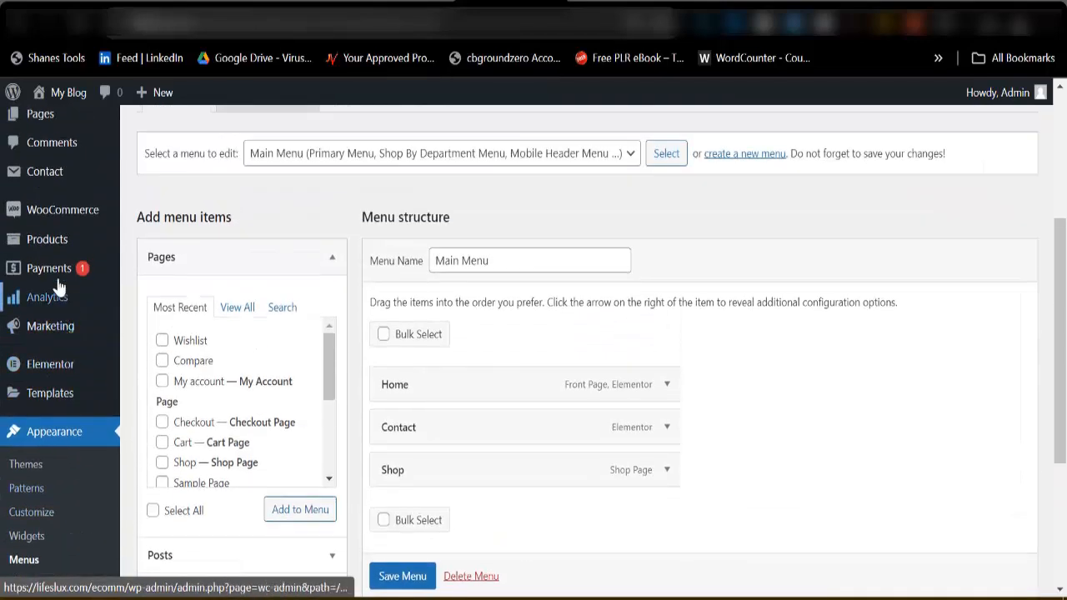
pyautogui.moveTo(50, 241)
pyautogui.rightClick(152, 289)
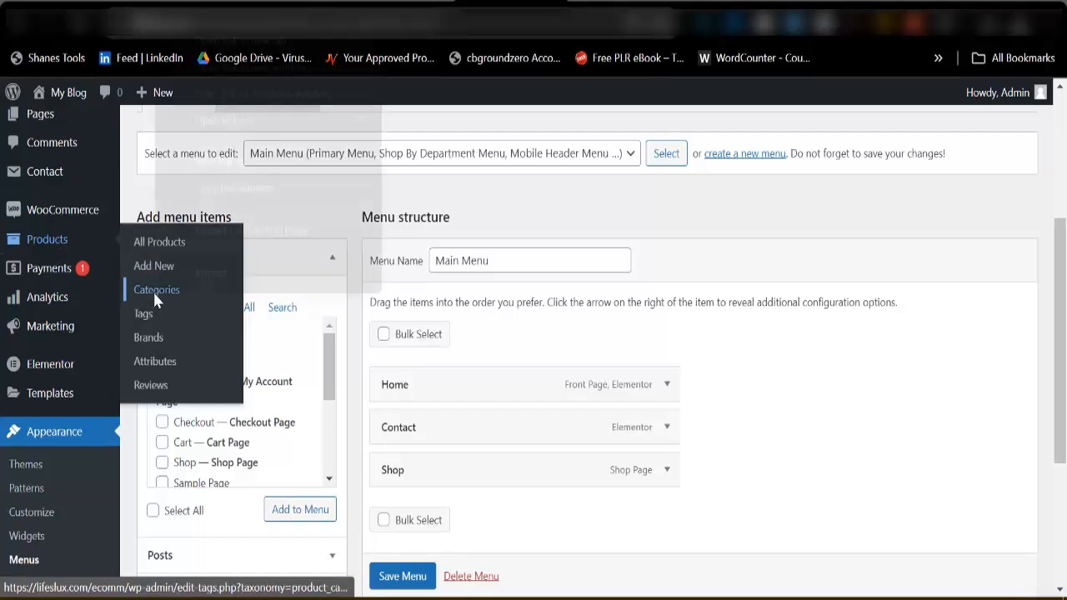
pyautogui.click(250, 40)
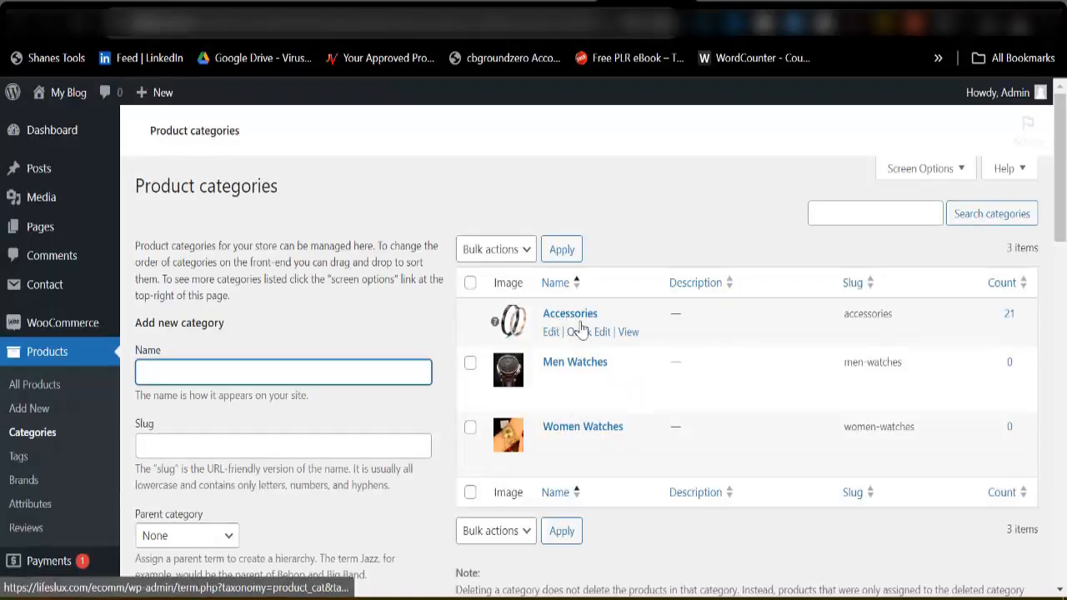
# Copy the link address of the Accessories category's storefront page and return to the Main Menu editor.
pyautogui.scroll(-3, 593, 350)
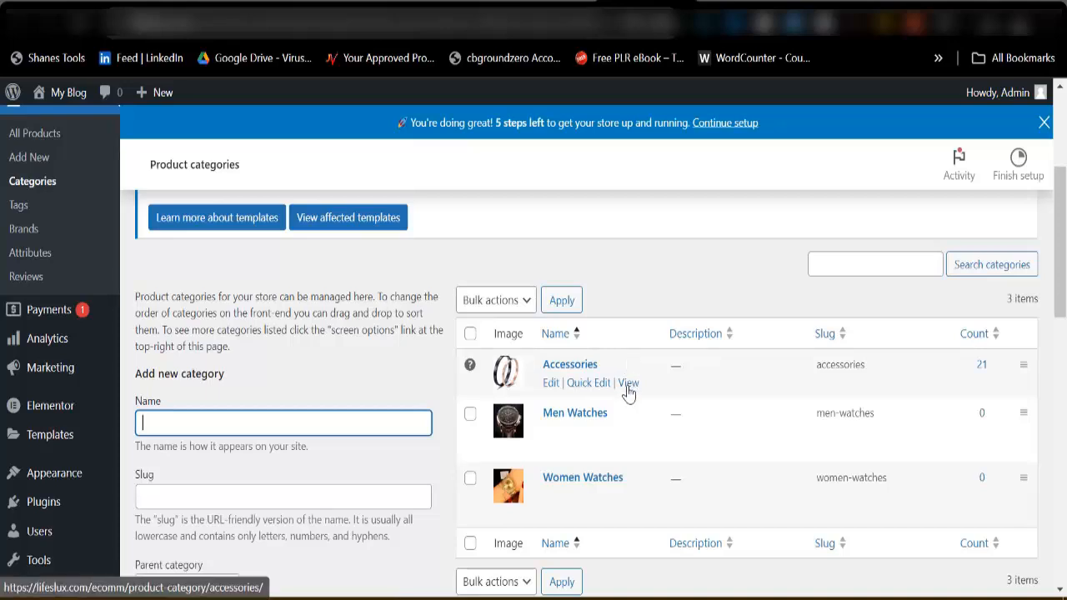
pyautogui.rightClick(628, 390)
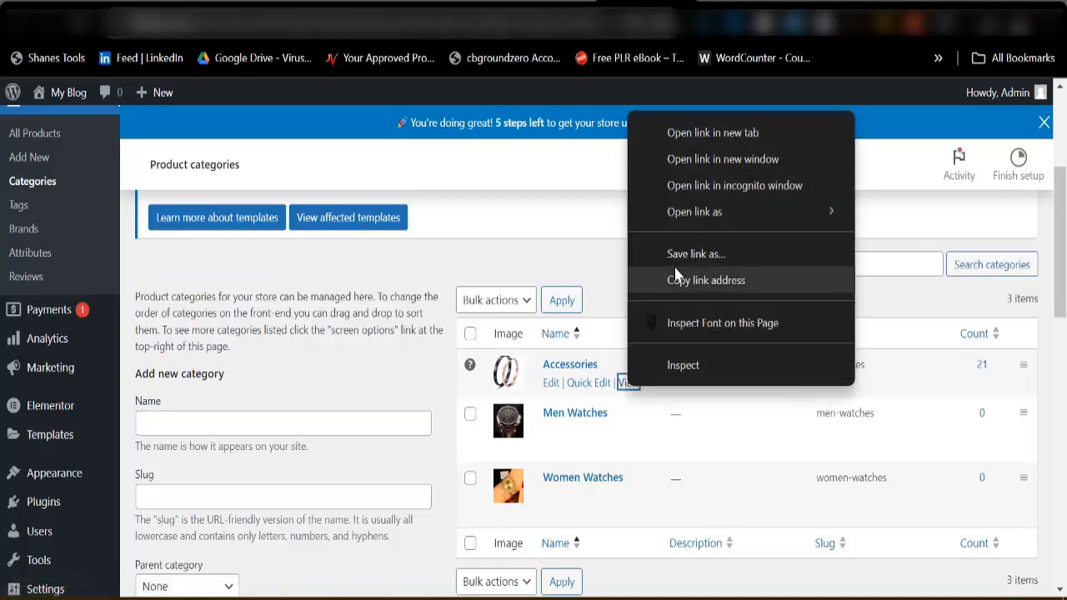
pyautogui.click(677, 280)
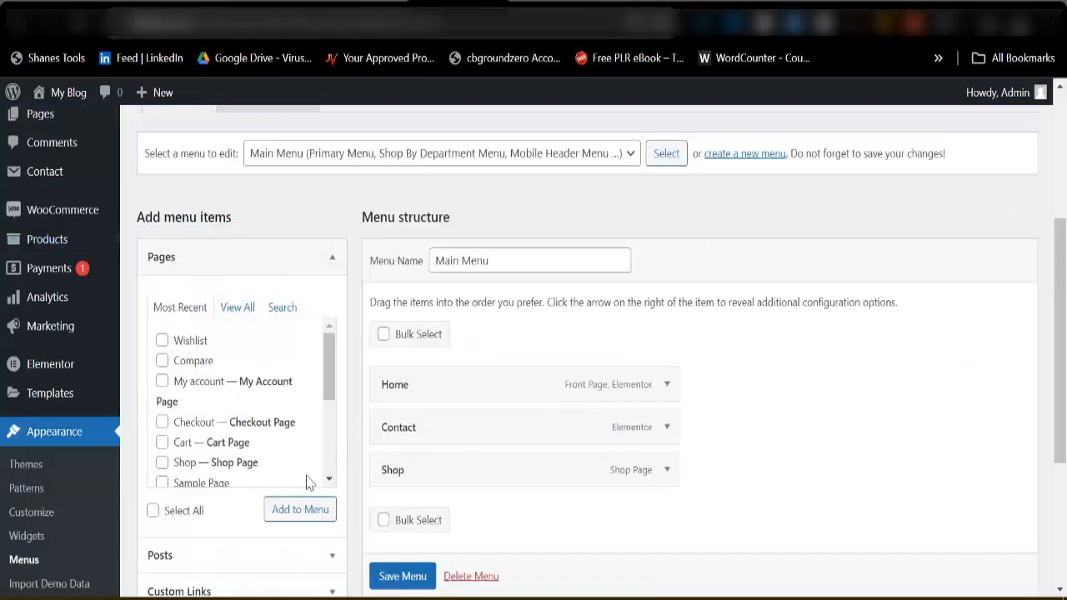
pyautogui.scroll(-4, 308, 480)
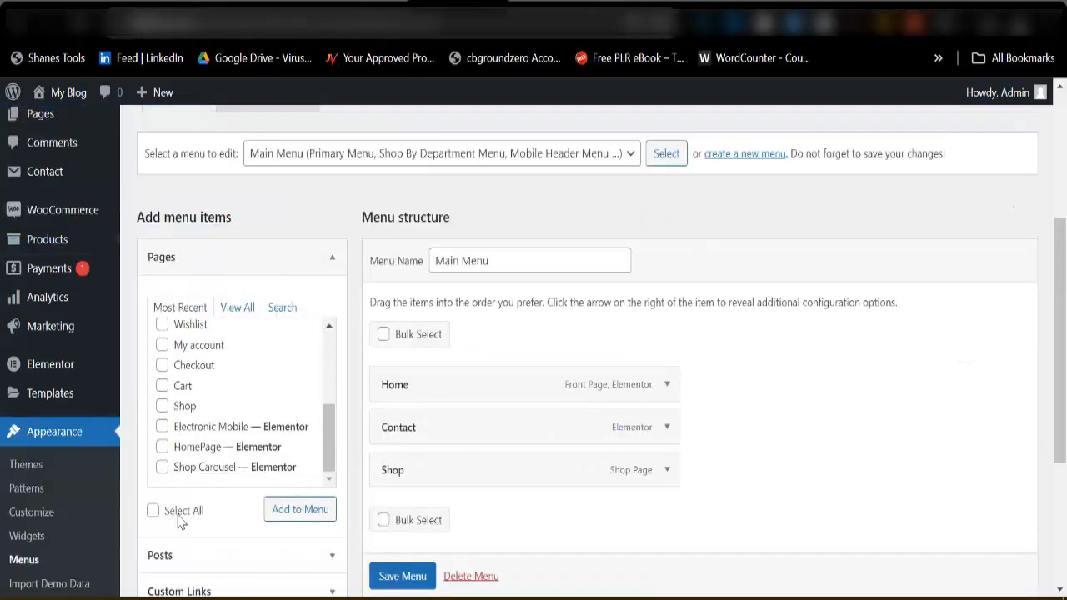
# Add a custom link to Main Menu using the copied Accessories category address and the link text Accessories.
pyautogui.scroll(-3, 181, 522)
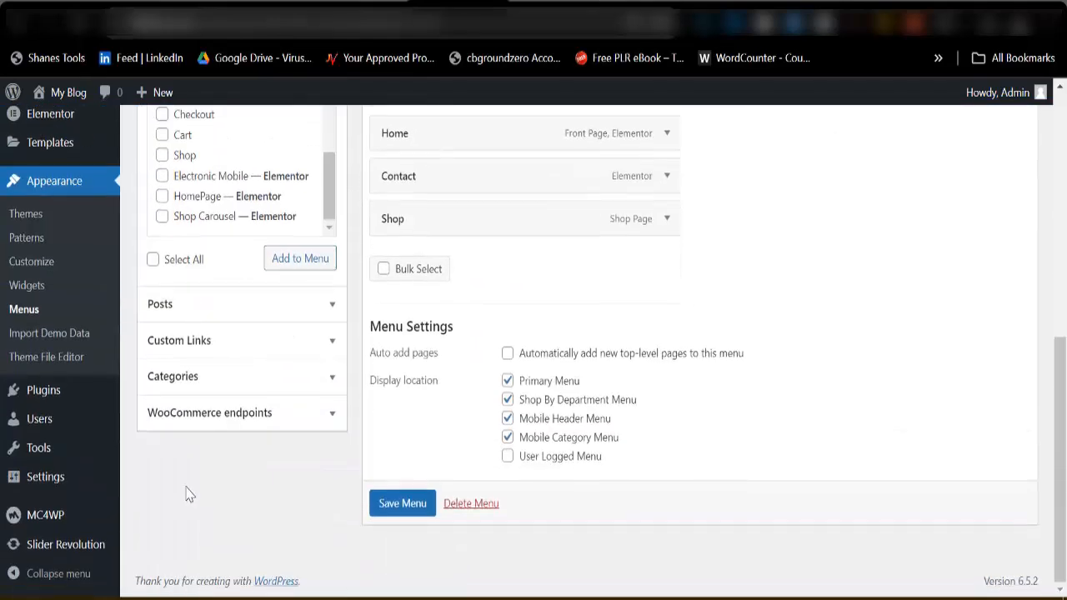
pyautogui.click(200, 349)
pyautogui.scroll(3, 210, 296)
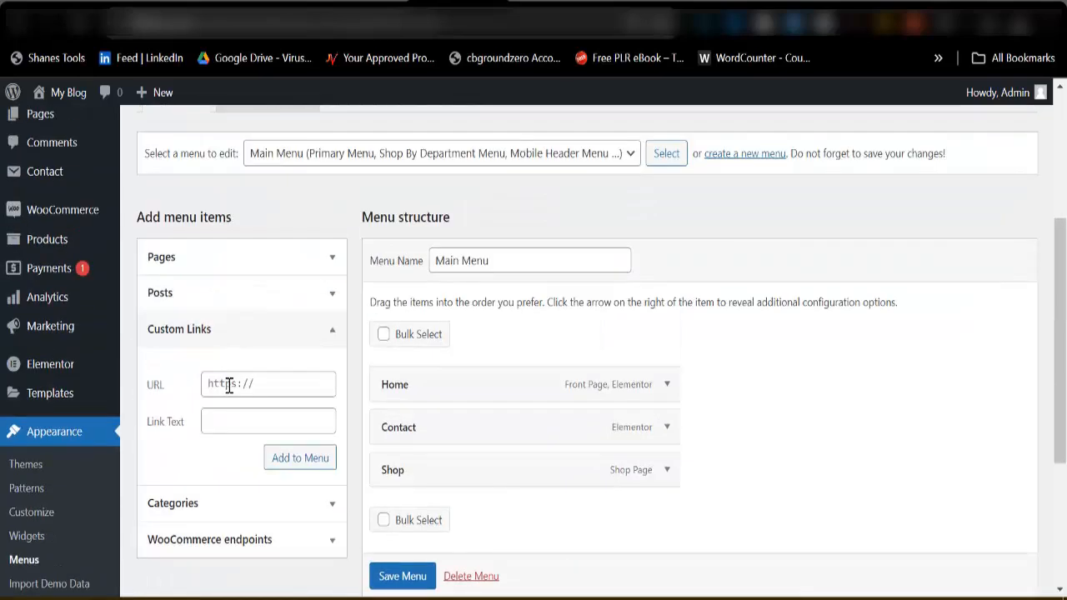
pyautogui.click(243, 384)
pyautogui.hotkey('ctrl', 'v')
pyautogui.click(241, 424)
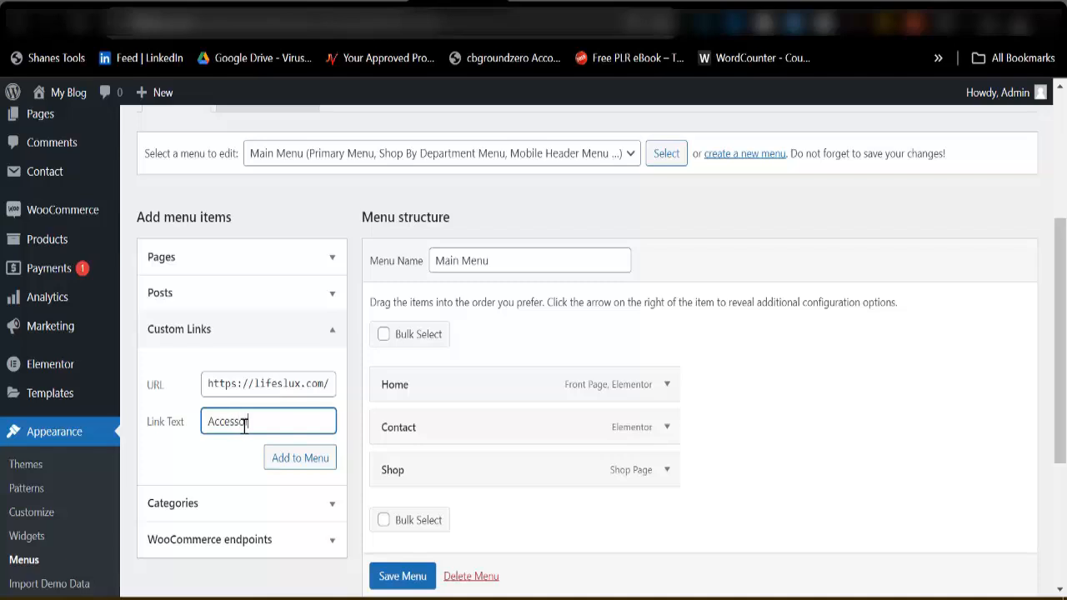
pyautogui.write('Accessories')
pyautogui.click(286, 466)
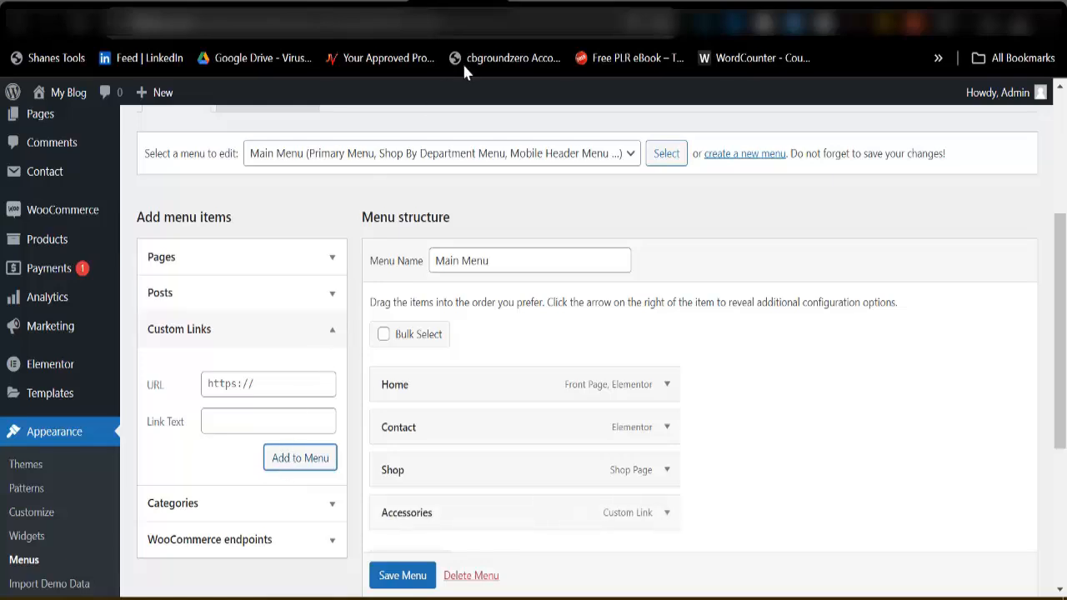
# Copy the link address of the Men Watches category's storefront page and return to the menu editor.
pyautogui.click(621, 2)
pyautogui.moveTo(610, 440)
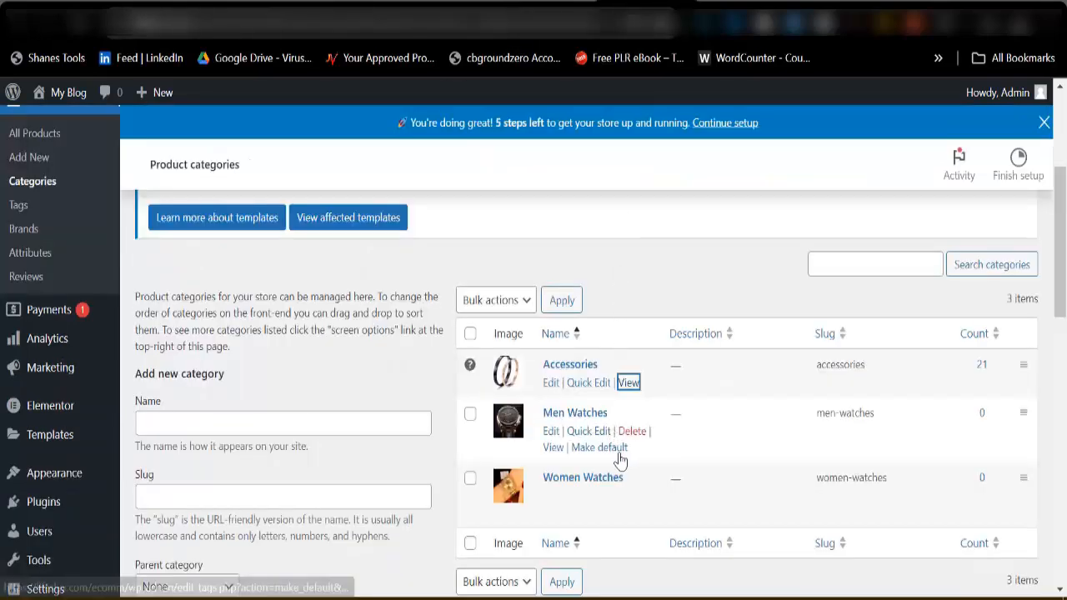
pyautogui.rightClick(552, 447)
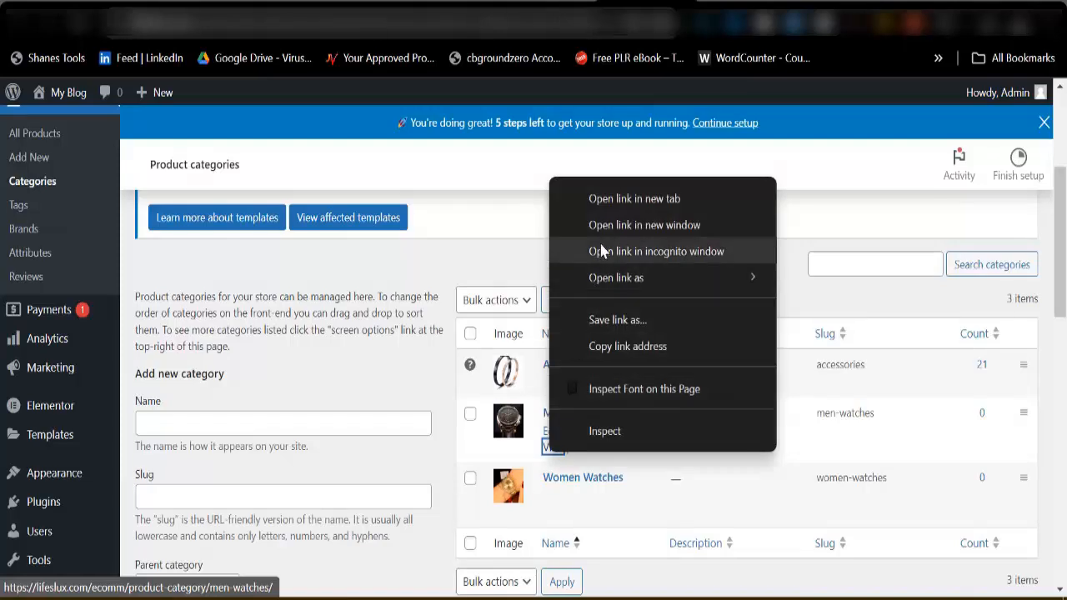
pyautogui.click(600, 349)
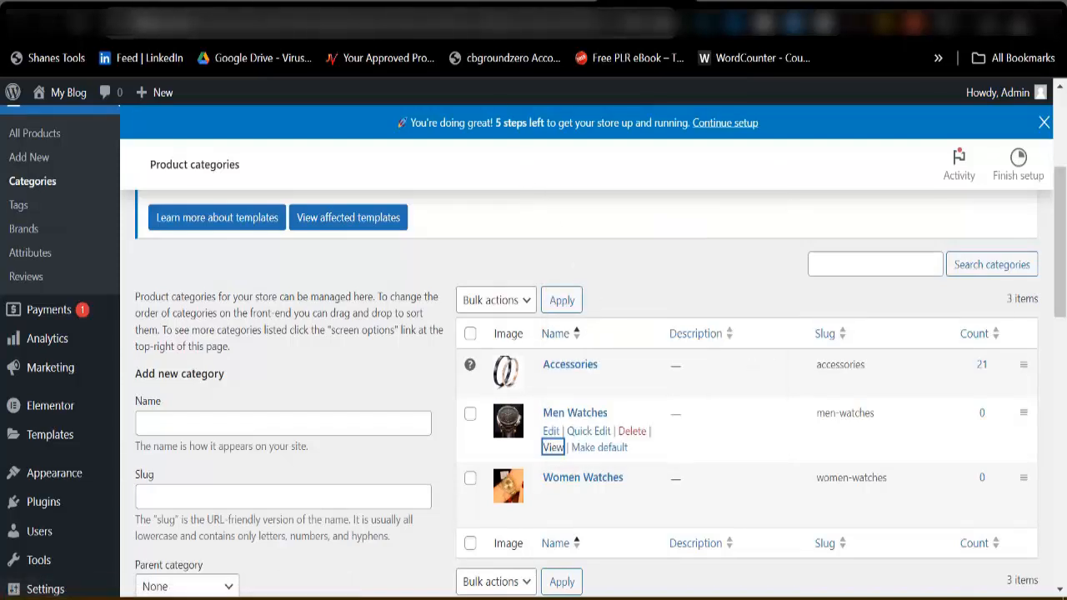
pyautogui.click(490, 24)
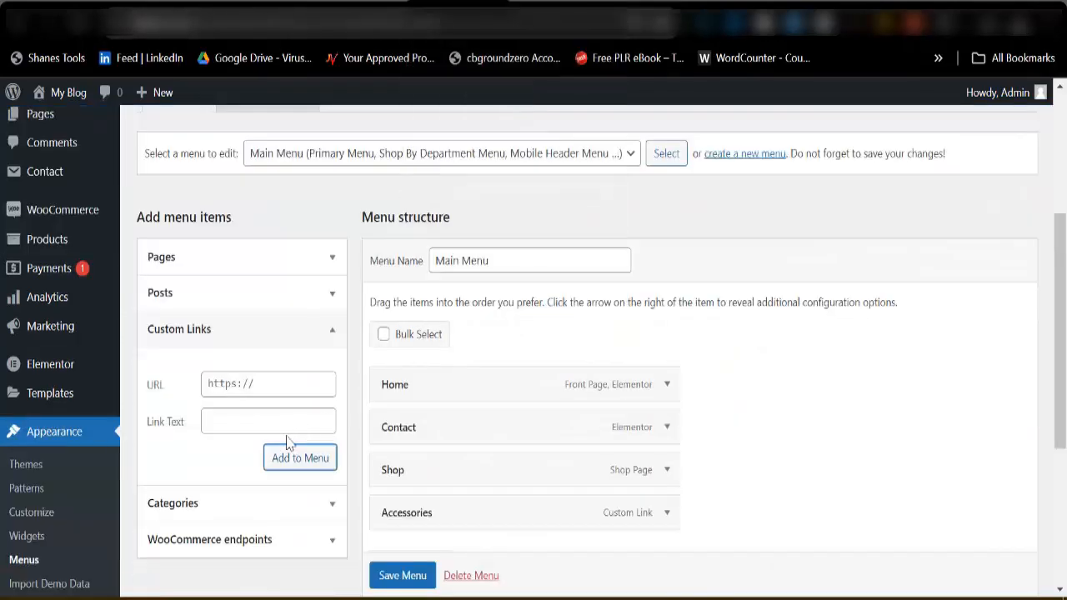
# Add a custom link to Main Menu with the copied category address and the link text Men Watches.
pyautogui.click(276, 393)
pyautogui.hotkey('ctrl', 'v')
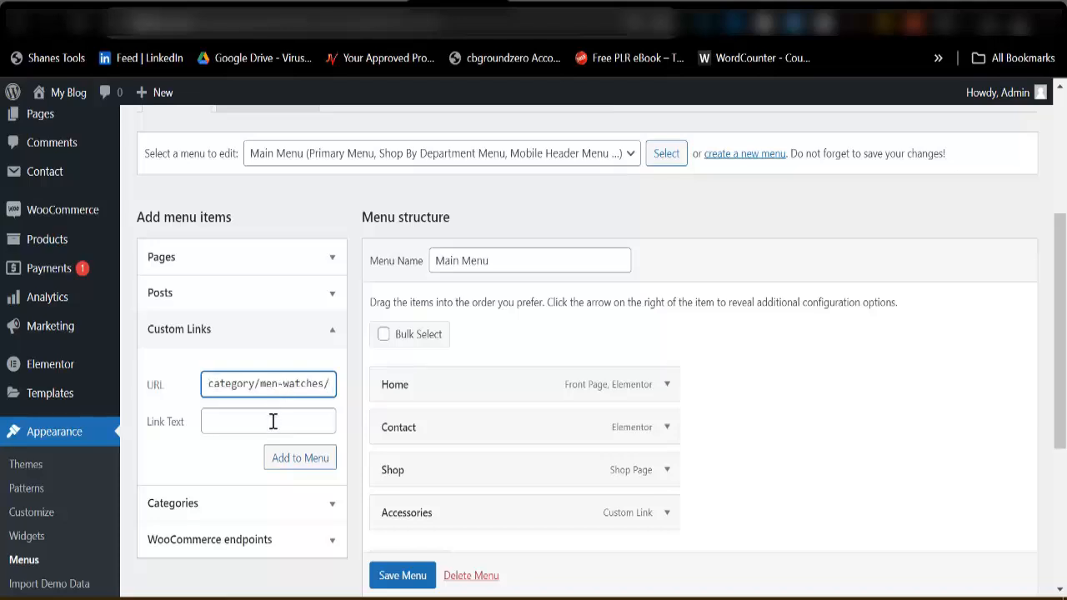
pyautogui.click(275, 422)
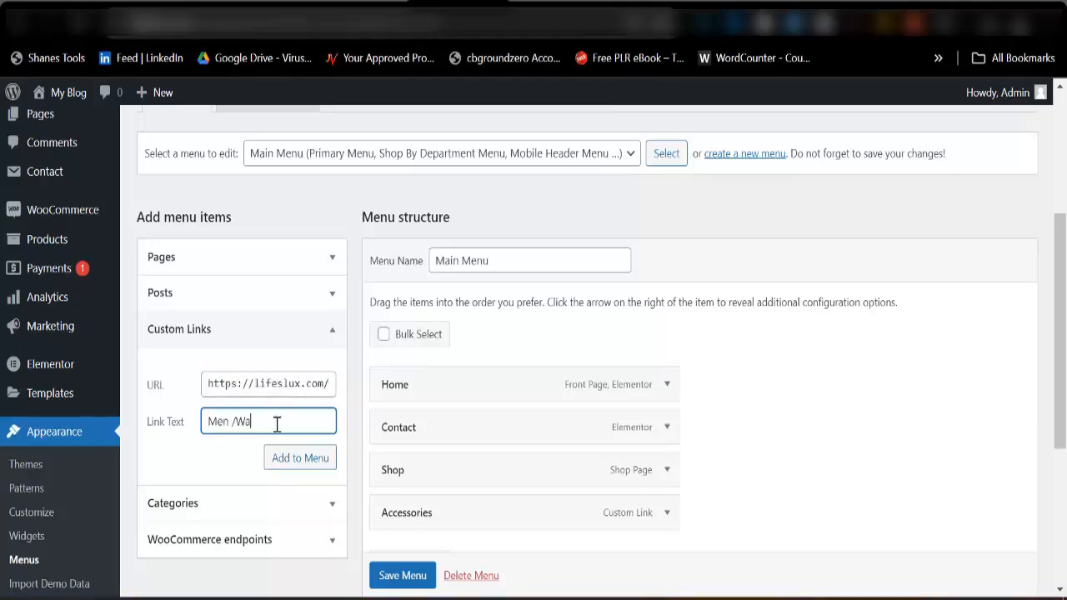
pyautogui.click(300, 458)
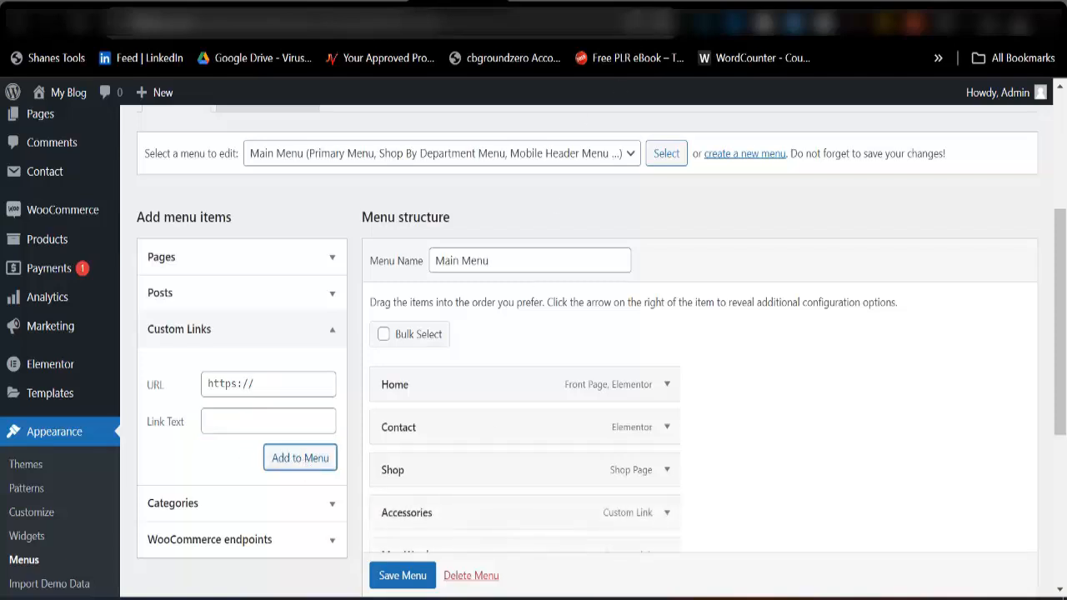
# Copy the link address of the Women Watches category's storefront page and return to the menu editor.
pyautogui.click(649, 7)
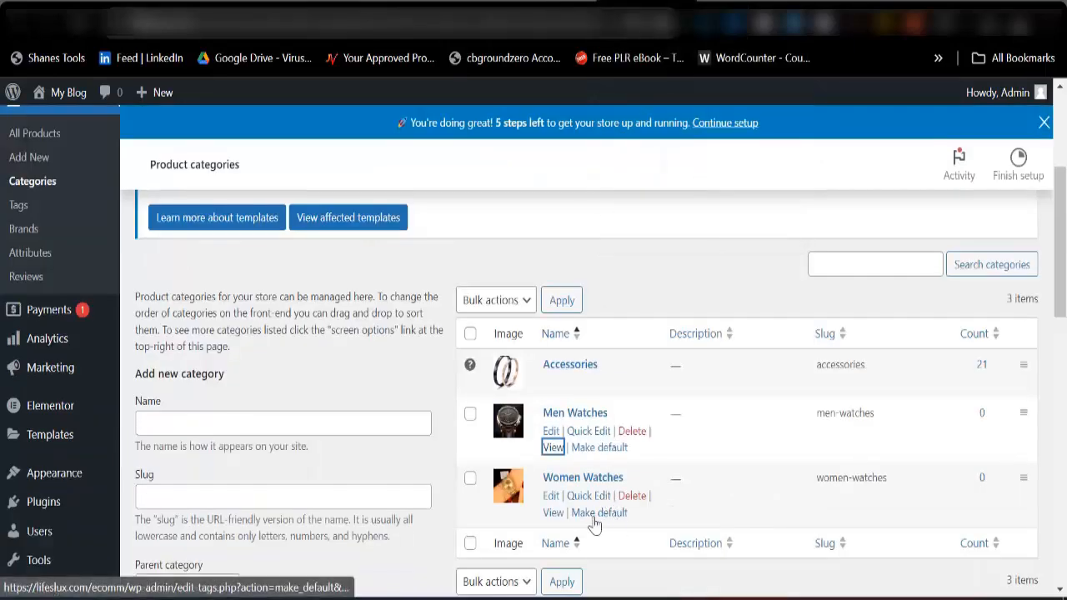
pyautogui.rightClick(553, 512)
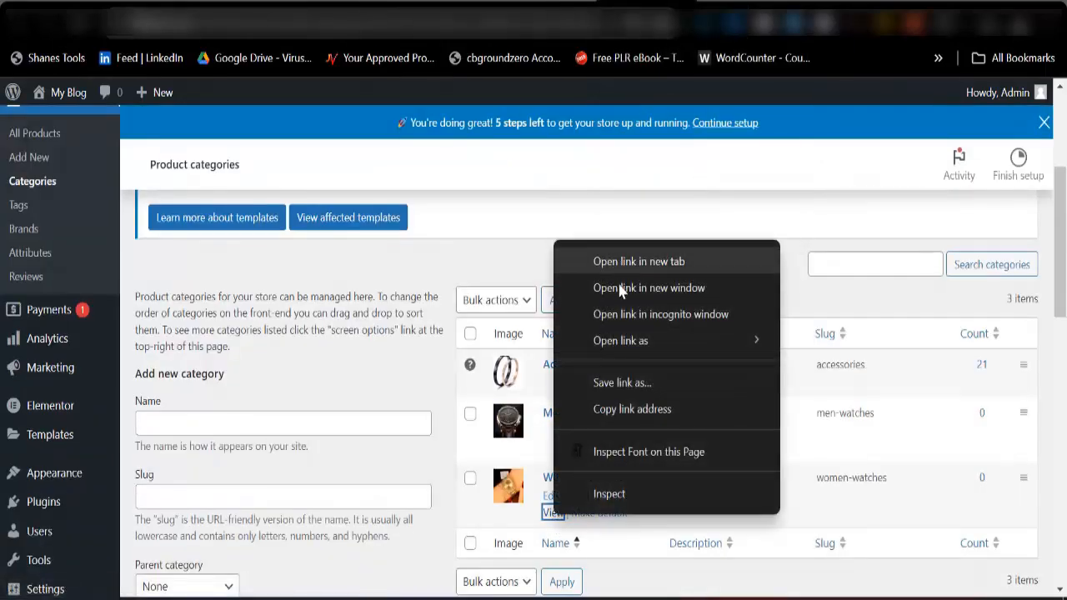
pyautogui.click(617, 410)
pyautogui.click(442, 7)
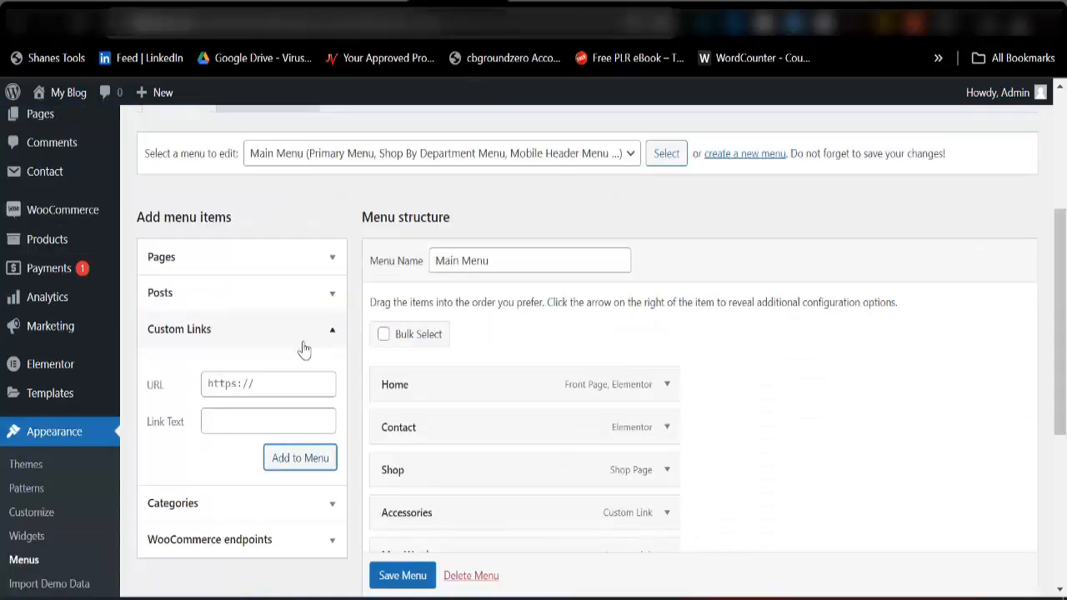
# Add a custom link to Main Menu with the copied category address and the link text Women Watches.
pyautogui.click(269, 385)
pyautogui.hotkey('ctrl', 'v')
pyautogui.click(267, 419)
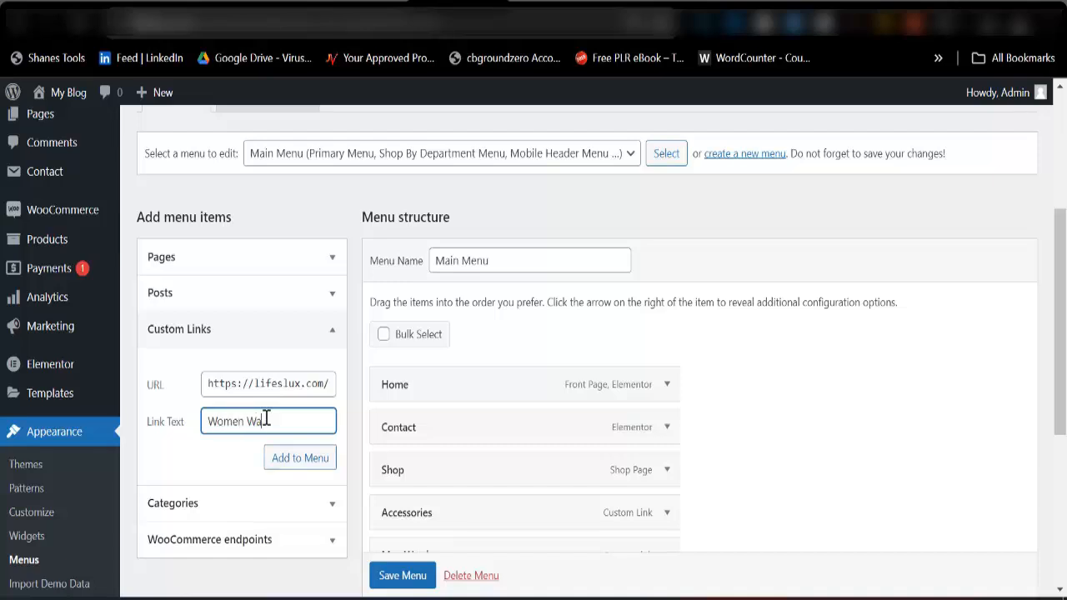
pyautogui.click(290, 463)
# Move the Contact item to the end of the menu structure, after Women Watches, and save Main Menu.
pyautogui.scroll(-2, 454, 446)
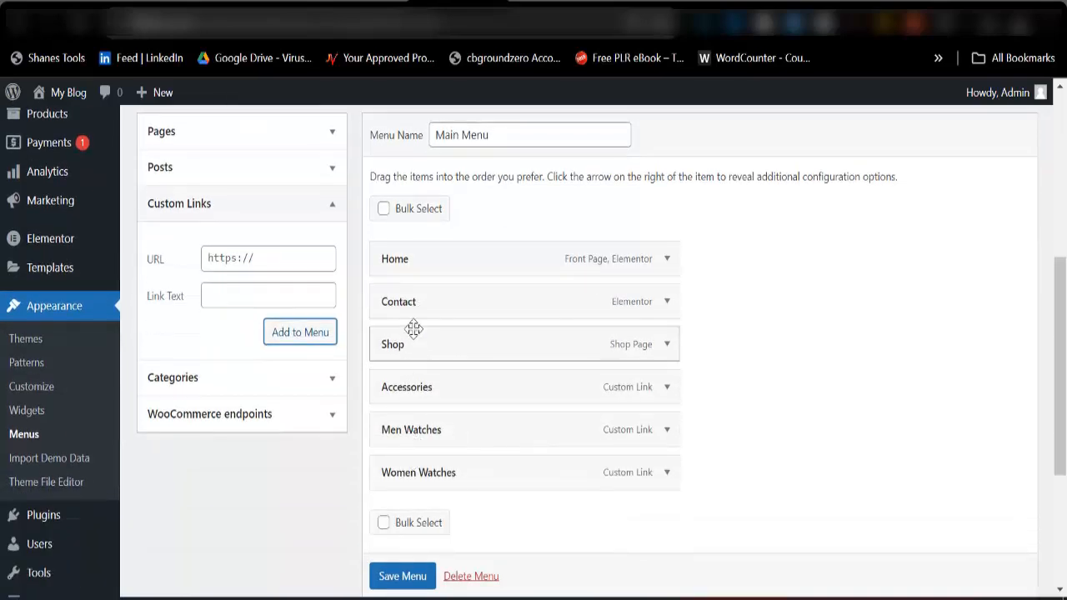
pyautogui.moveTo(417, 310); pyautogui.dragTo(407, 476)
pyautogui.click(402, 578)
pyautogui.scroll(-1, 402, 581)
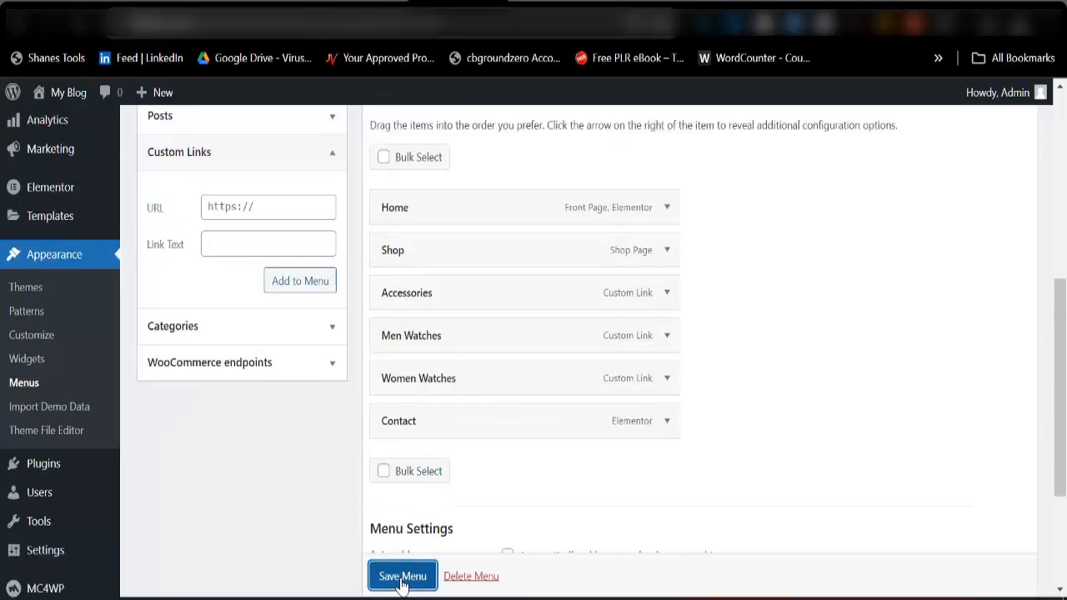
pyautogui.scroll(-5, 429, 469)
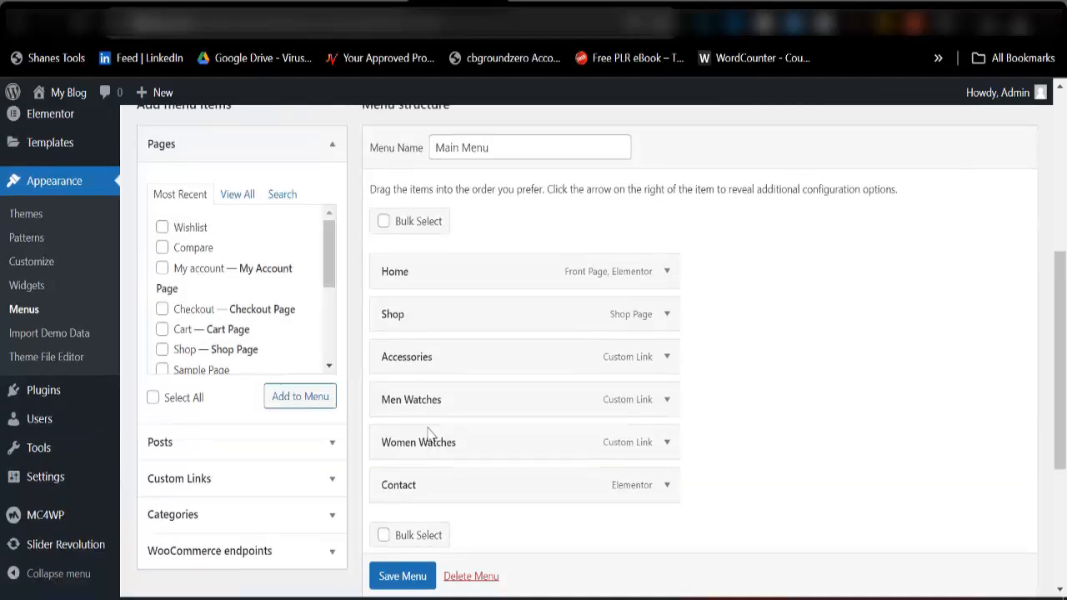
pyautogui.scroll(3, 429, 471)
# Reload the storefront homepage to check the order and names of its header navigation items, and return to the menu editor.
pyautogui.click(556, 3)
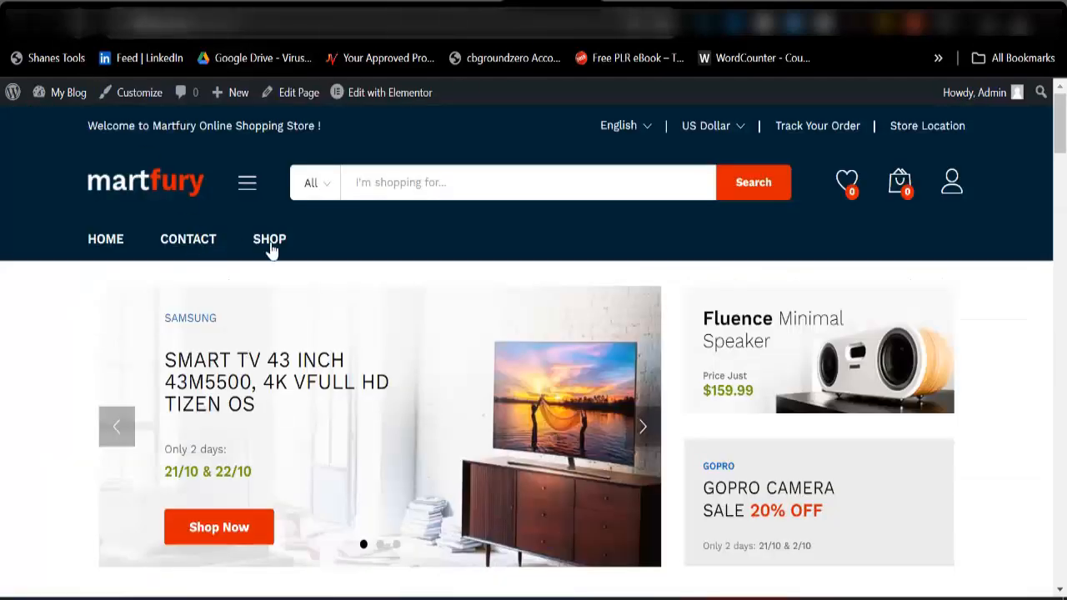
pyautogui.press('F5')
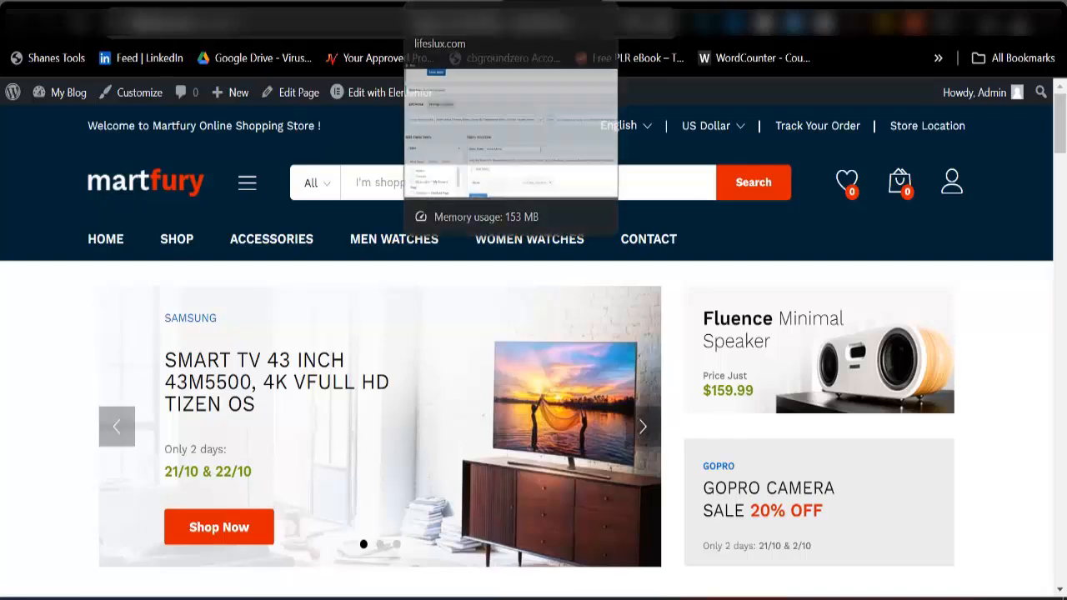
pyautogui.click(466, 21)
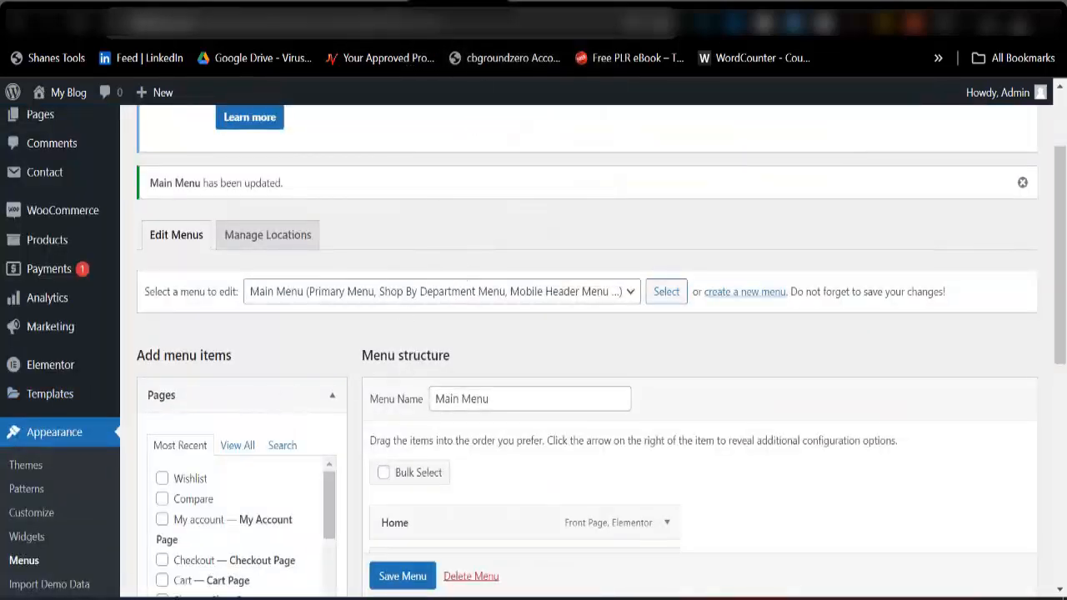
# Look through the homepage's Top Categories Of The Month, Deals Of The Day and promotional banner sections, and return to the admin area.
pyautogui.click(549, 4)
pyautogui.scroll(-3, 531, 364)
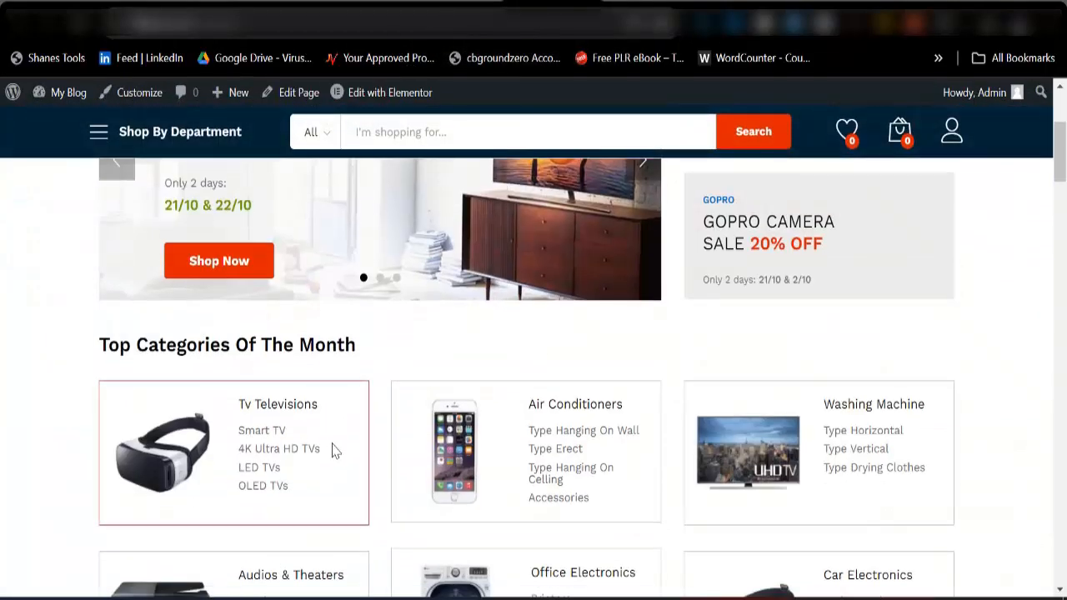
pyautogui.scroll(-5, 833, 350)
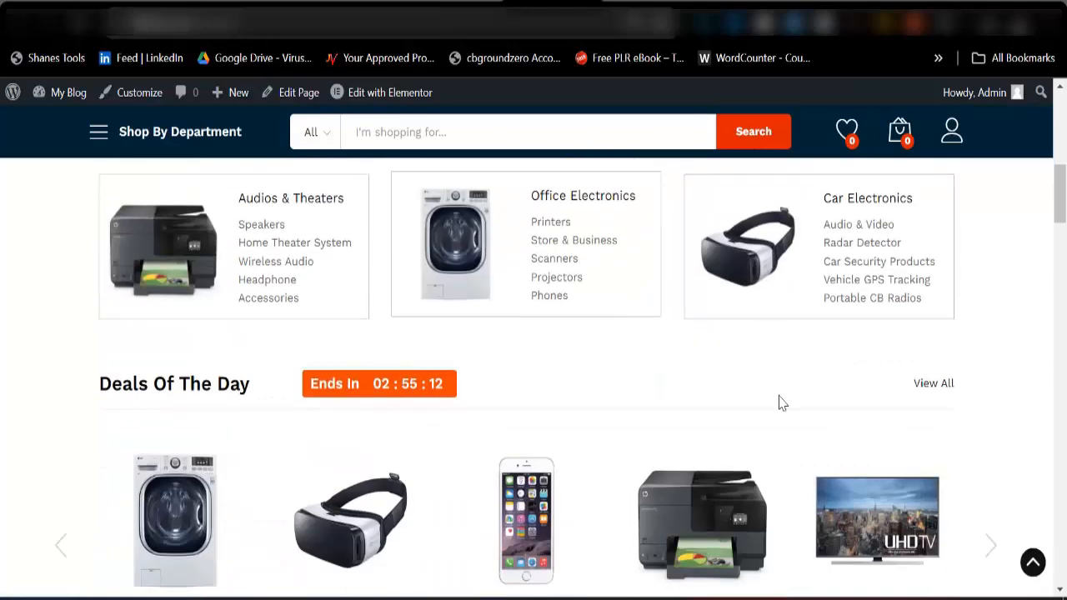
pyautogui.scroll(-3, 414, 405)
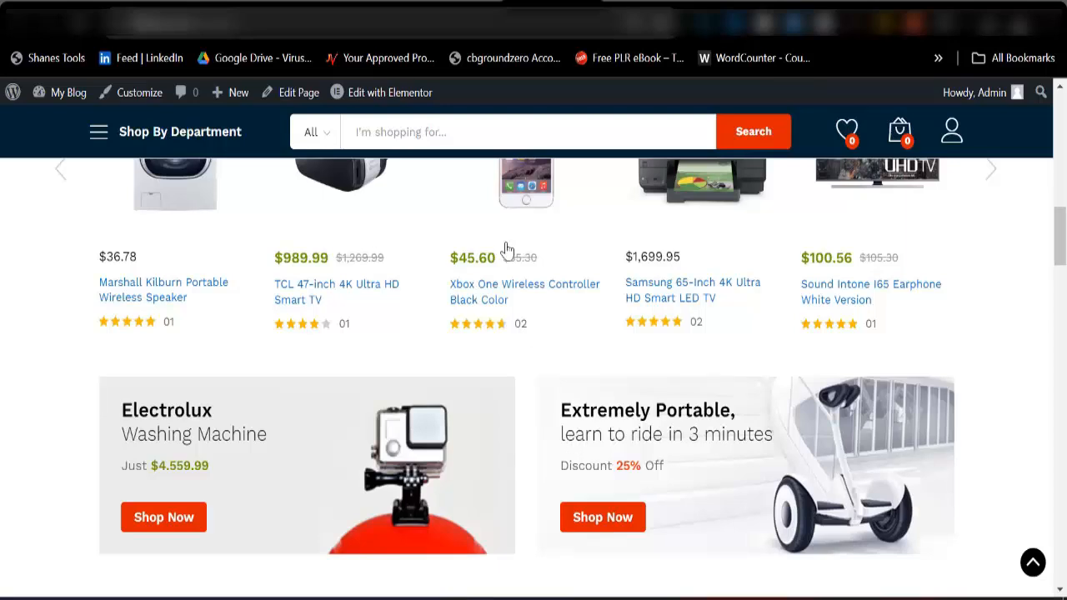
pyautogui.scroll(3, 492, 184)
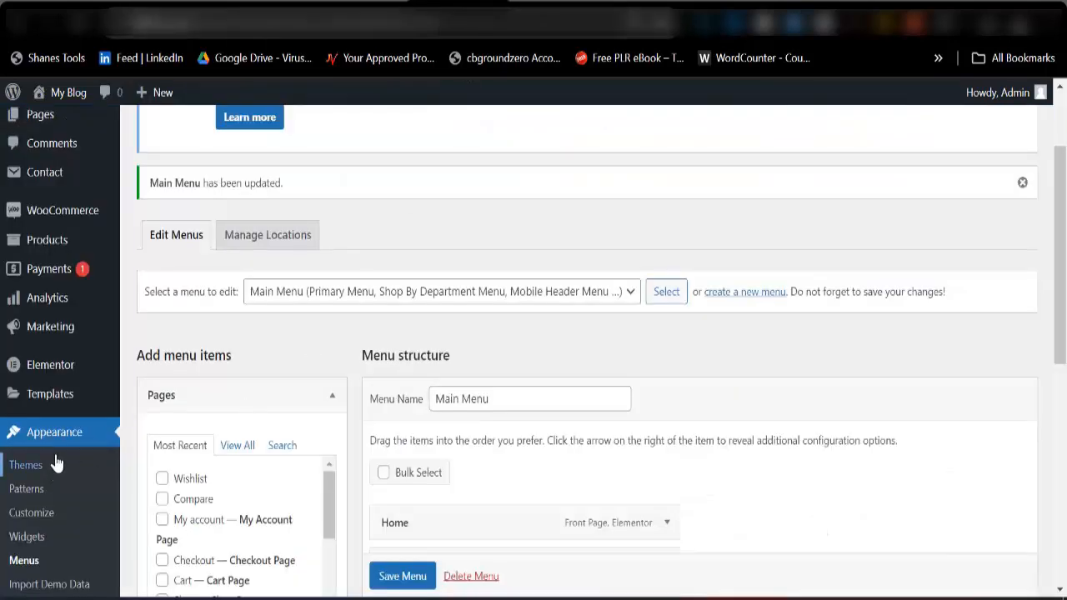
pyautogui.scroll(2, 51, 239)
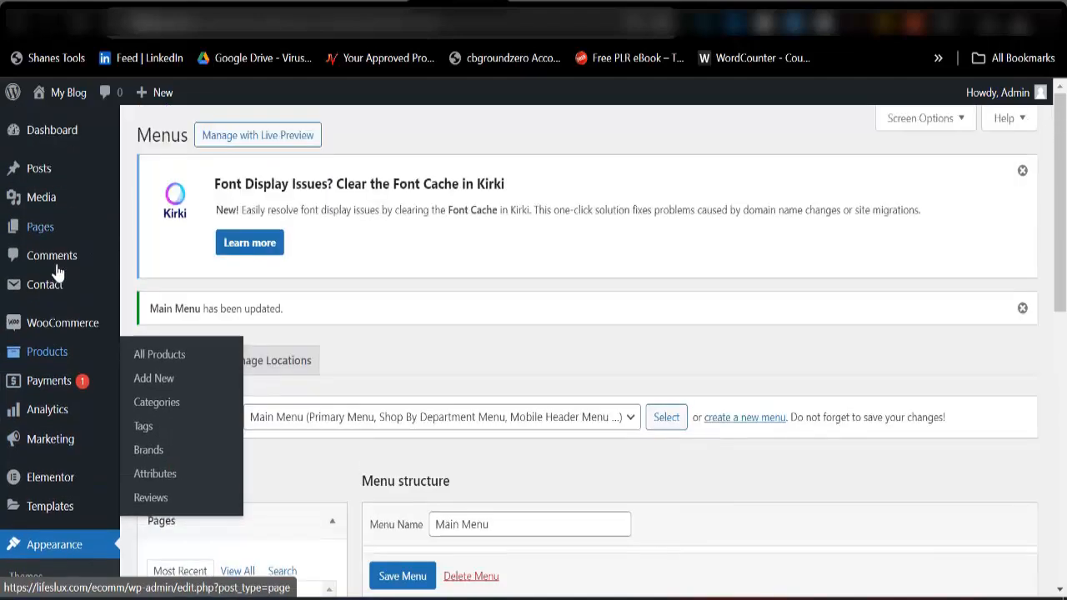
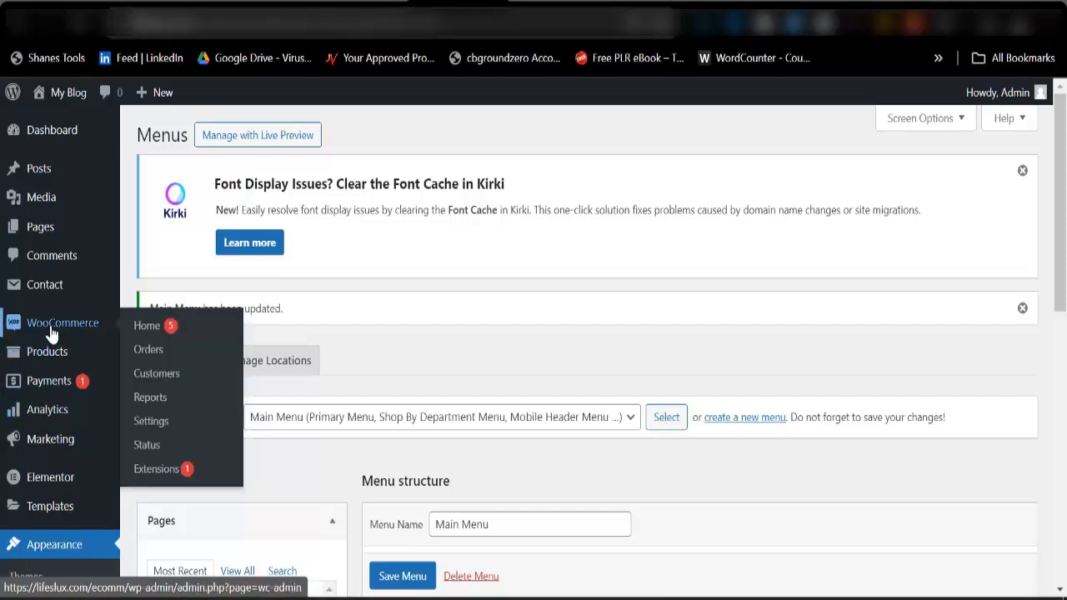
# Open the WooCommerce general settings and fill in the store's address line 1 and city from a saved address.
pyautogui.moveTo(65, 342)
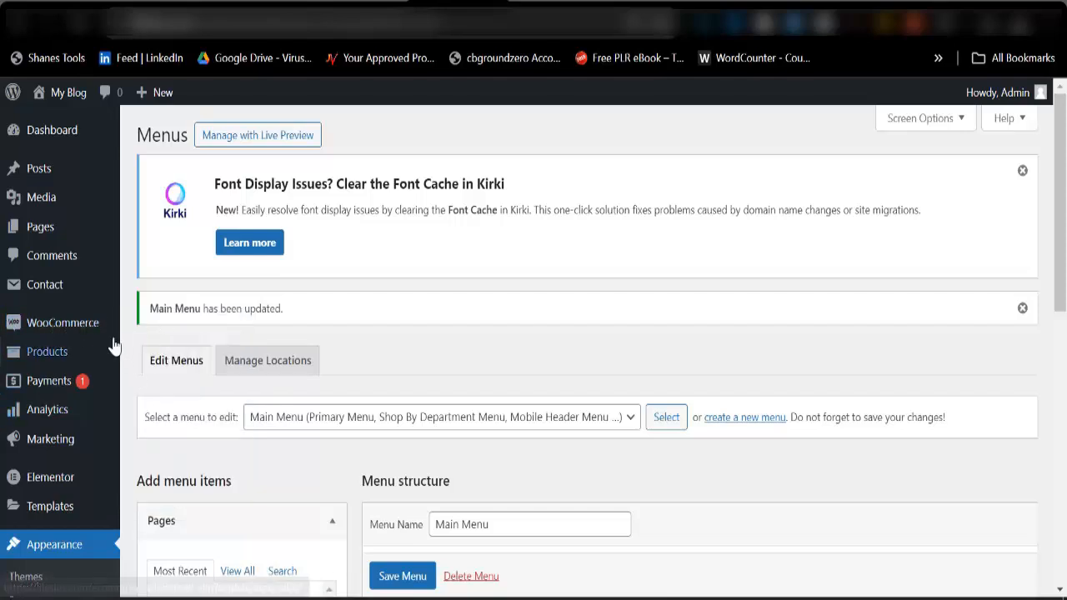
pyautogui.moveTo(89, 326)
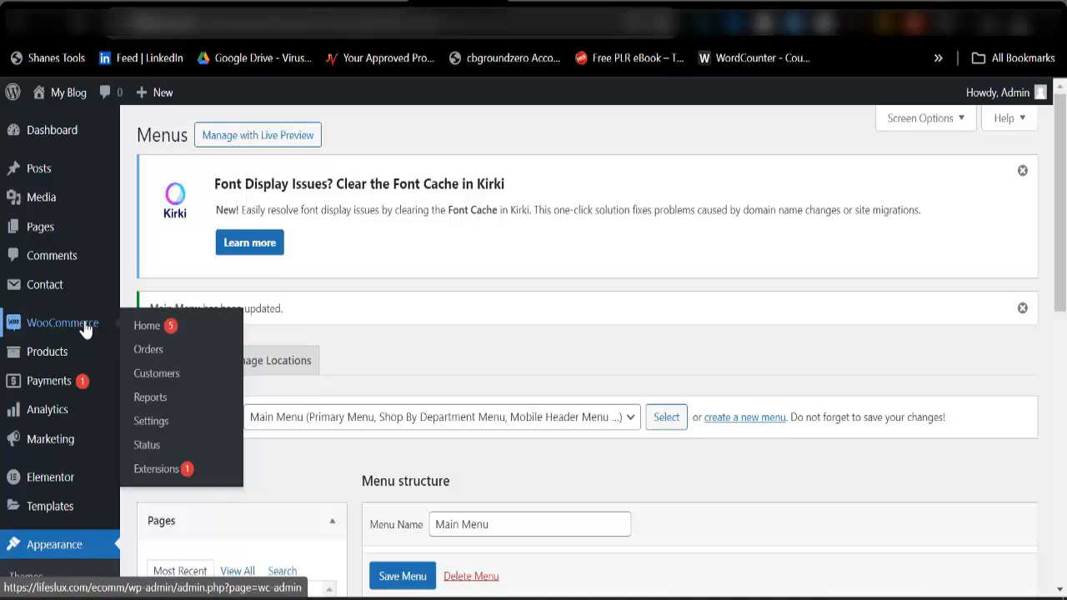
pyautogui.click(153, 423)
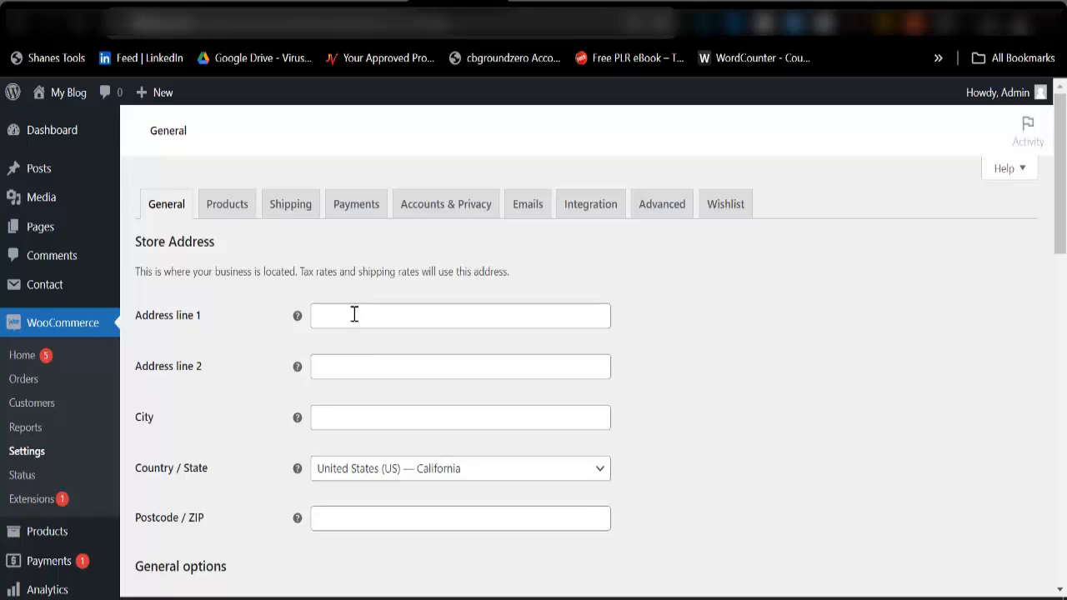
pyautogui.scroll(-3, 353, 410)
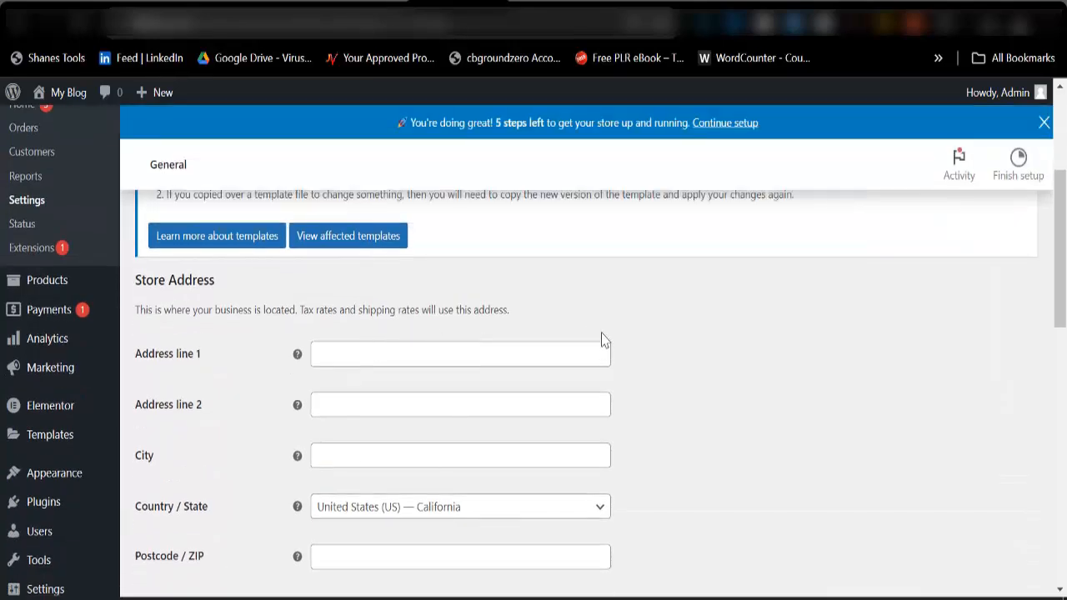
pyautogui.click(589, 360)
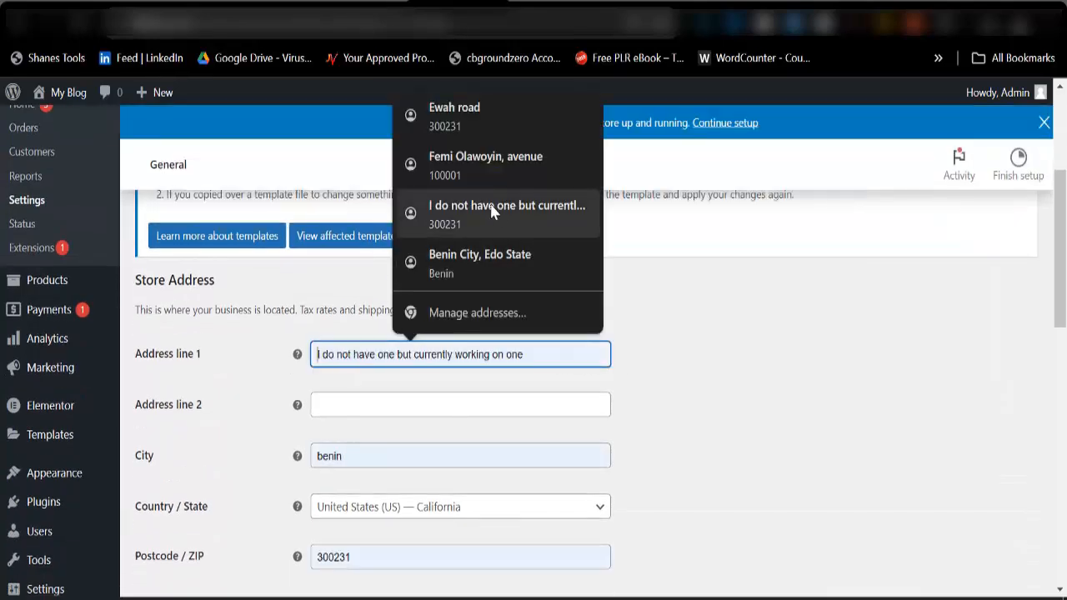
pyautogui.click(496, 269)
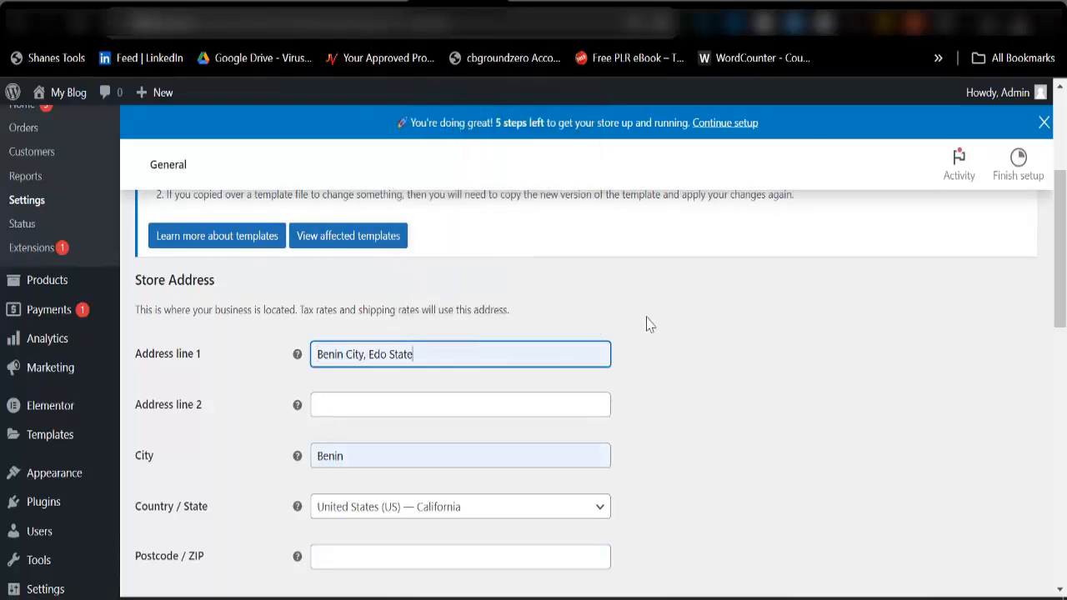
# Set the store's country/state to Nigeria — Edo and fill in its postcode.
pyautogui.scroll(-2, 409, 505)
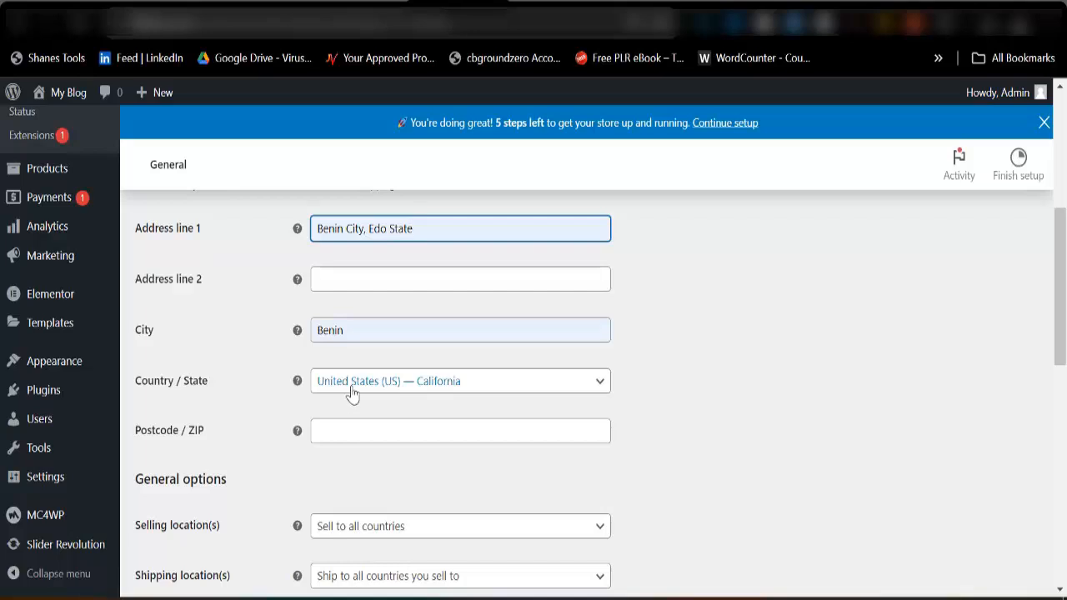
pyautogui.click(373, 388)
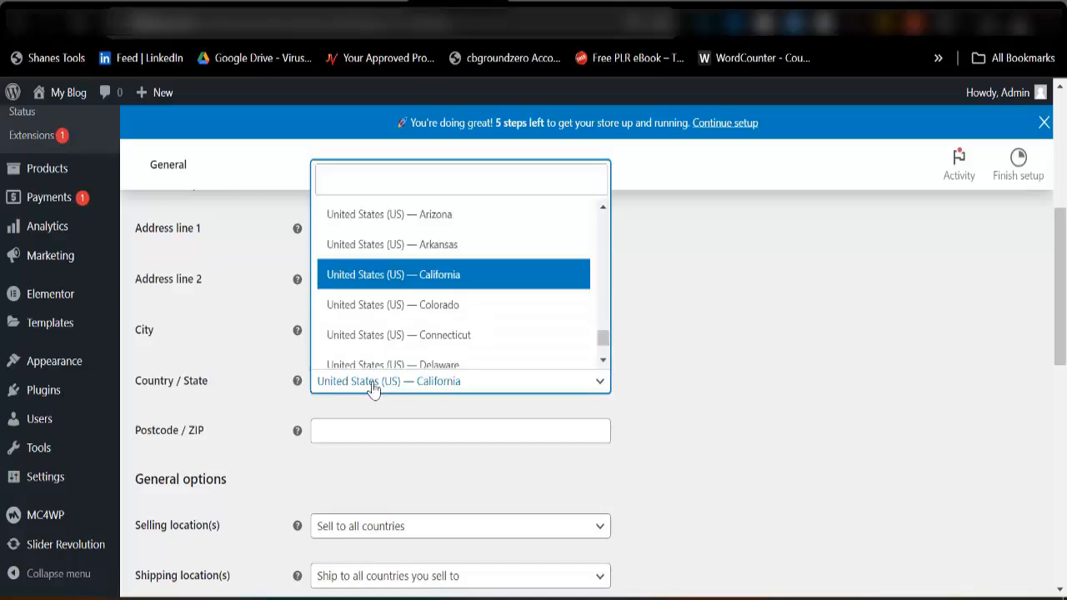
pyautogui.click(374, 187)
pyautogui.write('niger')
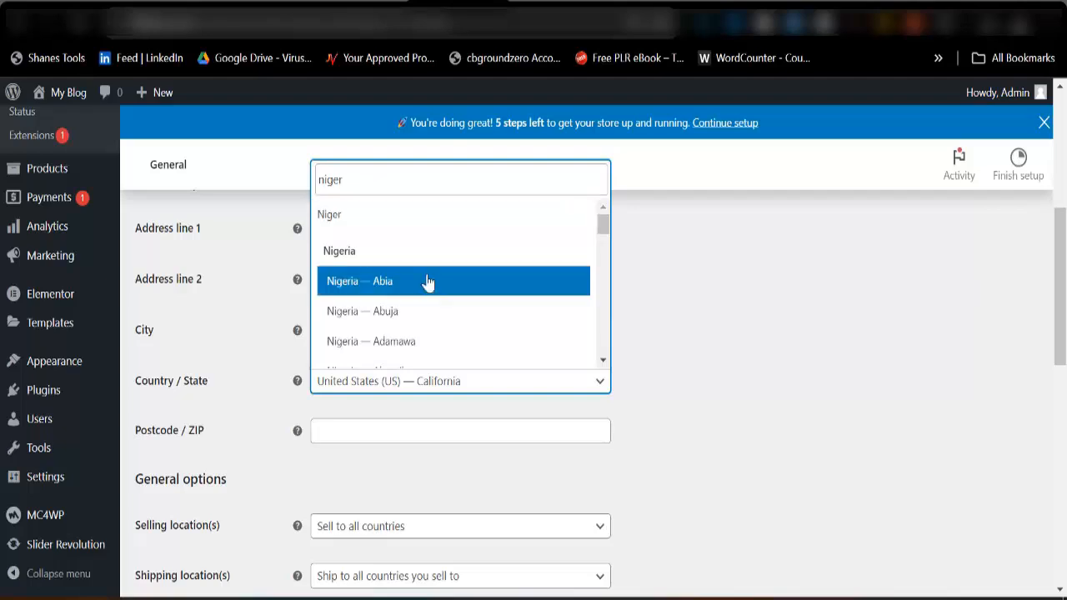
pyautogui.scroll(-3, 433, 300)
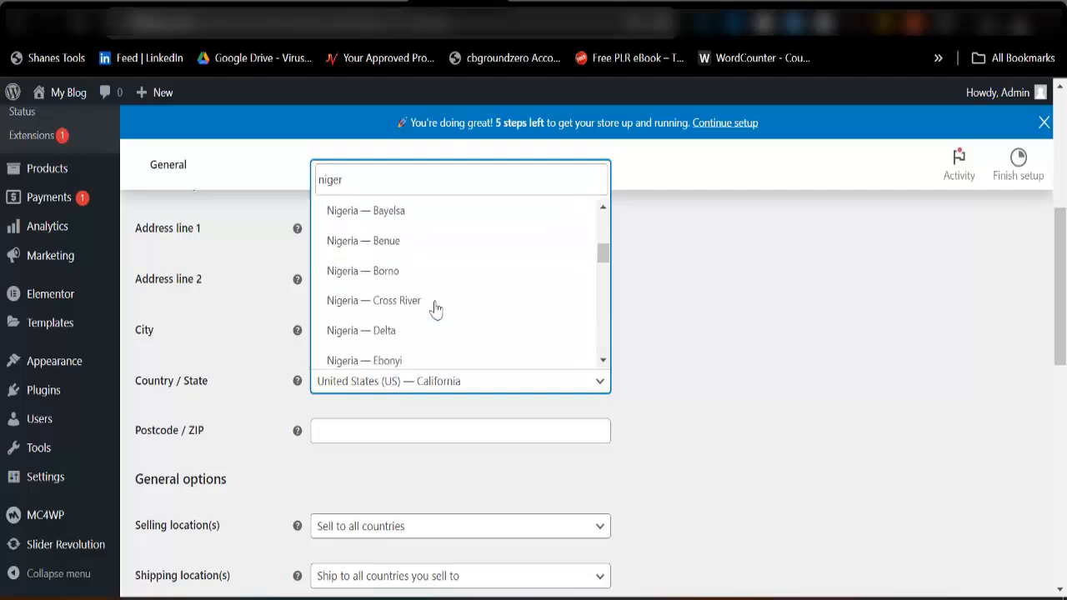
pyautogui.scroll(-2, 411, 317)
pyautogui.click(401, 266)
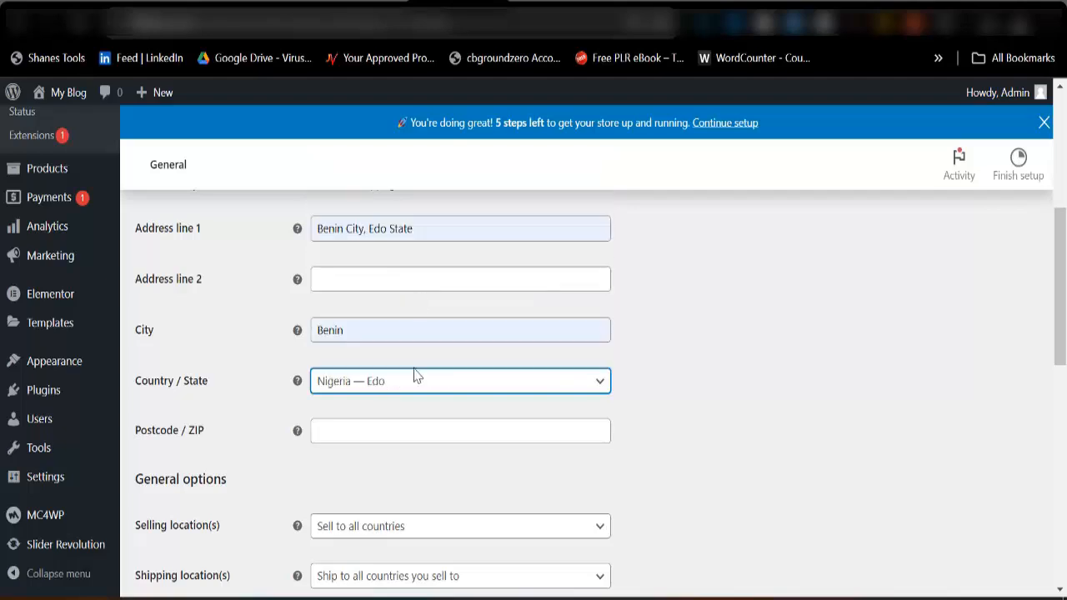
pyautogui.click(337, 428)
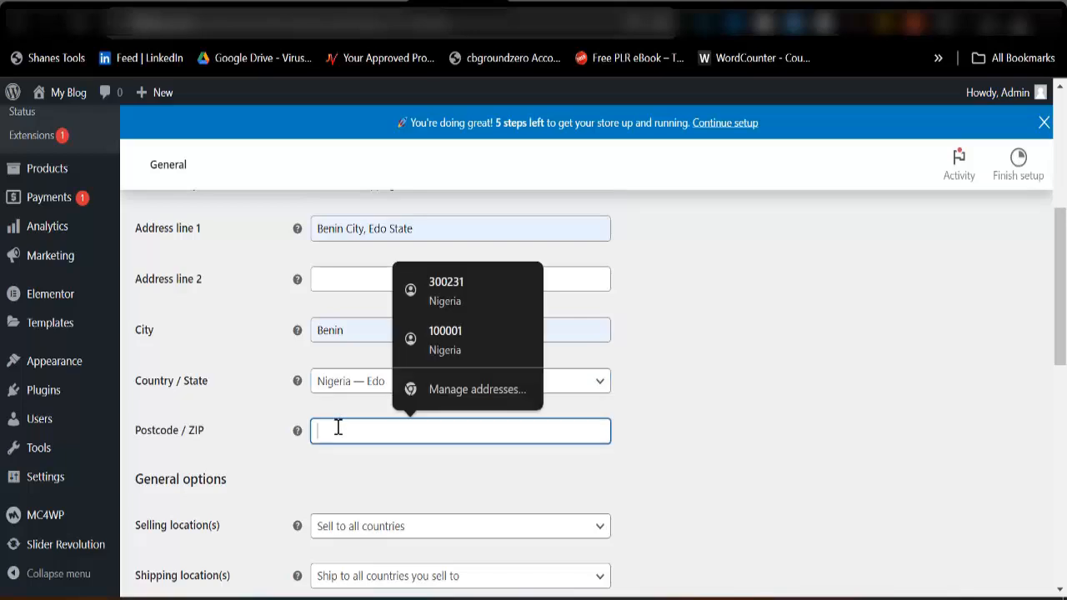
pyautogui.click(441, 290)
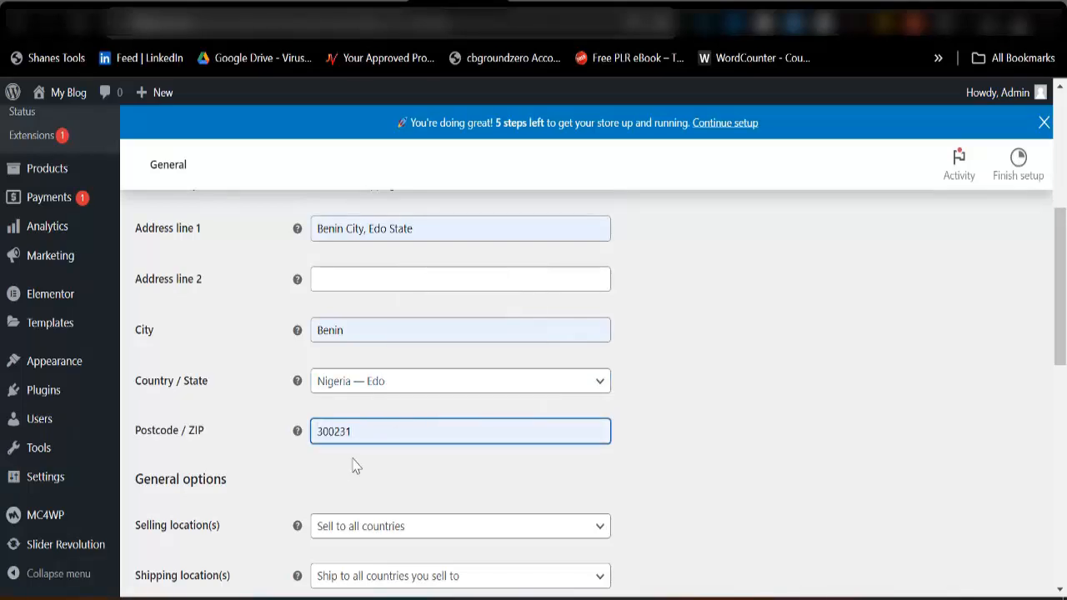
# Set the selling locations to specific countries, adding Nigeria and Ghana, and review the shipping location choices.
pyautogui.scroll(-5, 367, 400)
pyautogui.scroll(2, 357, 362)
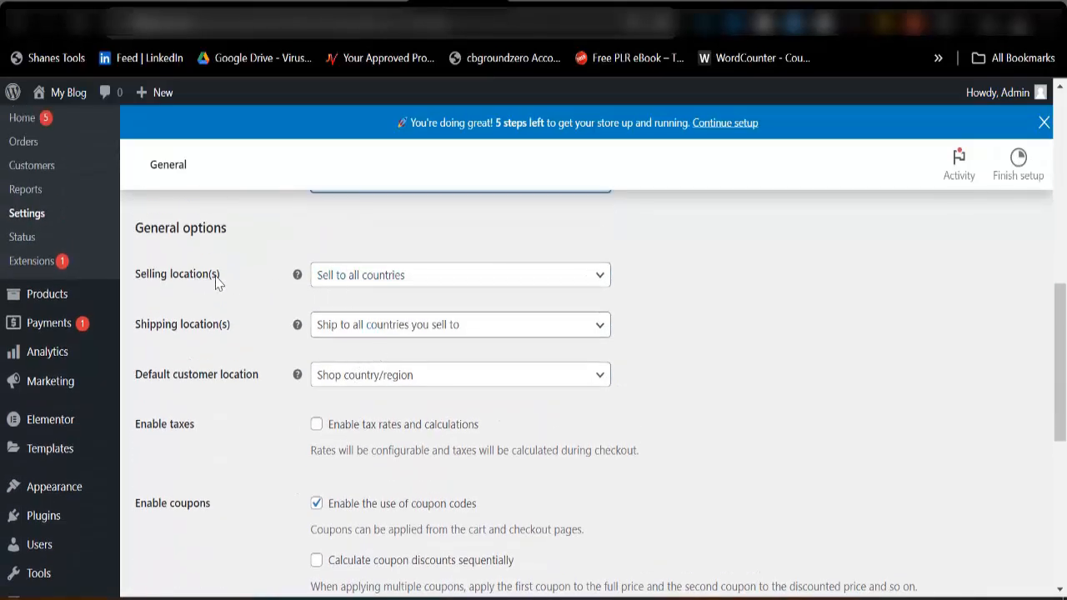
pyautogui.click(436, 283)
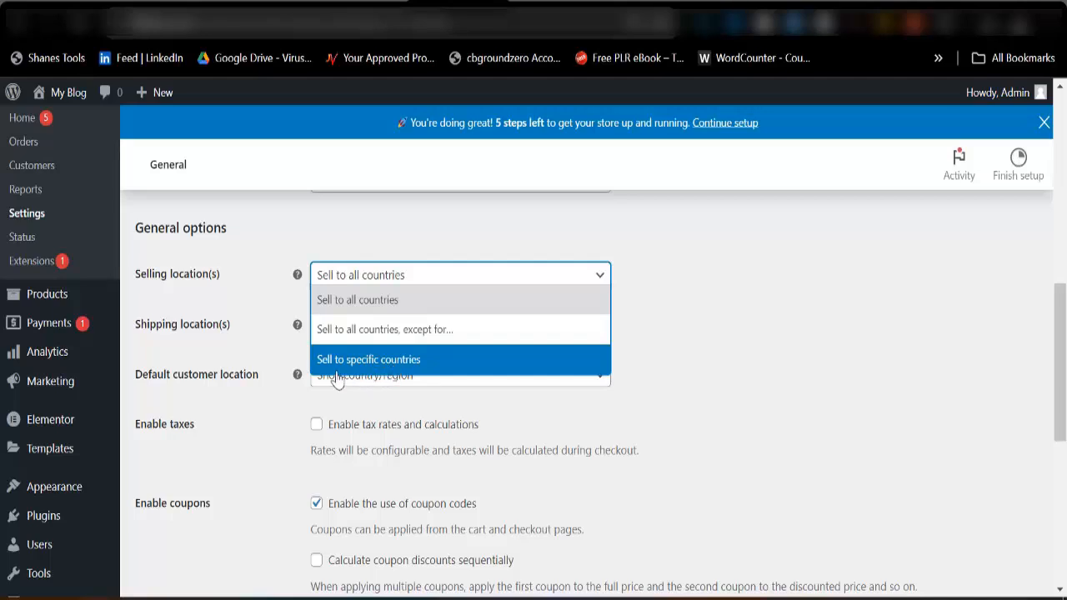
pyautogui.click(401, 375)
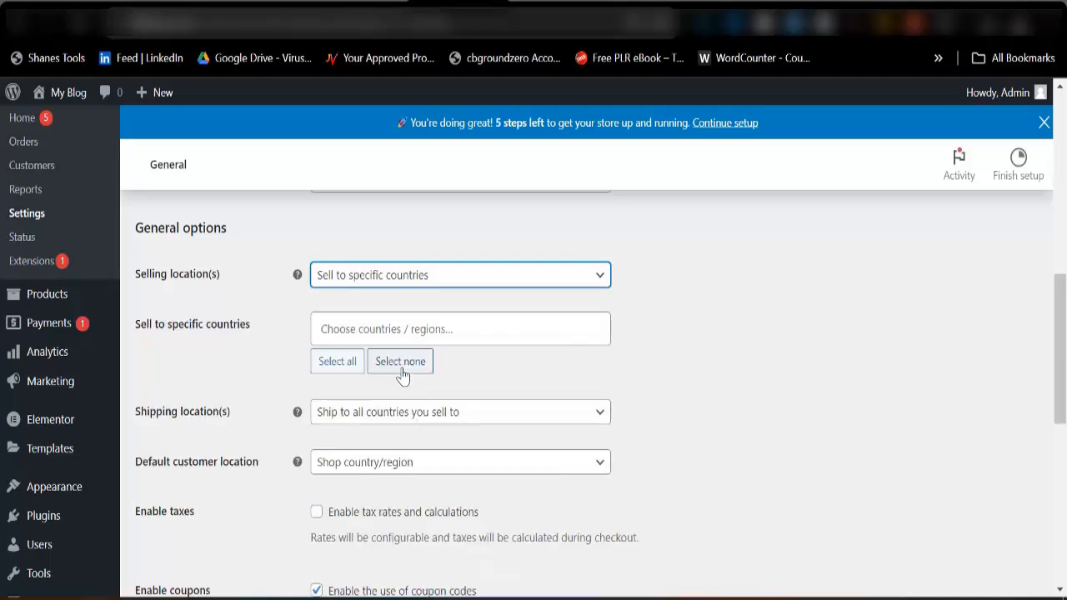
pyautogui.click(398, 328)
pyautogui.write('Ni')
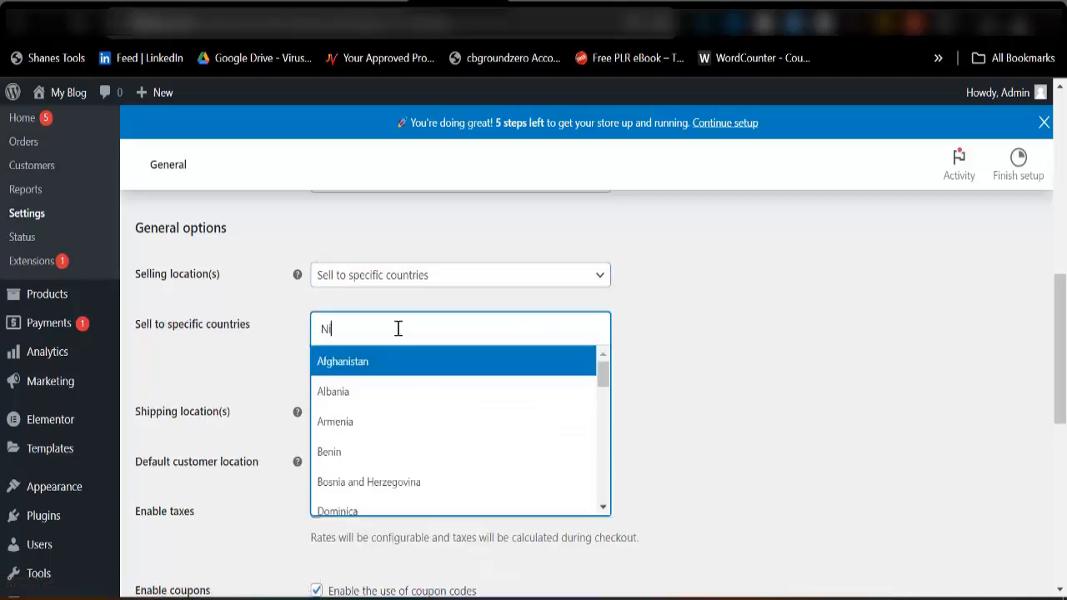
pyautogui.write('geria')
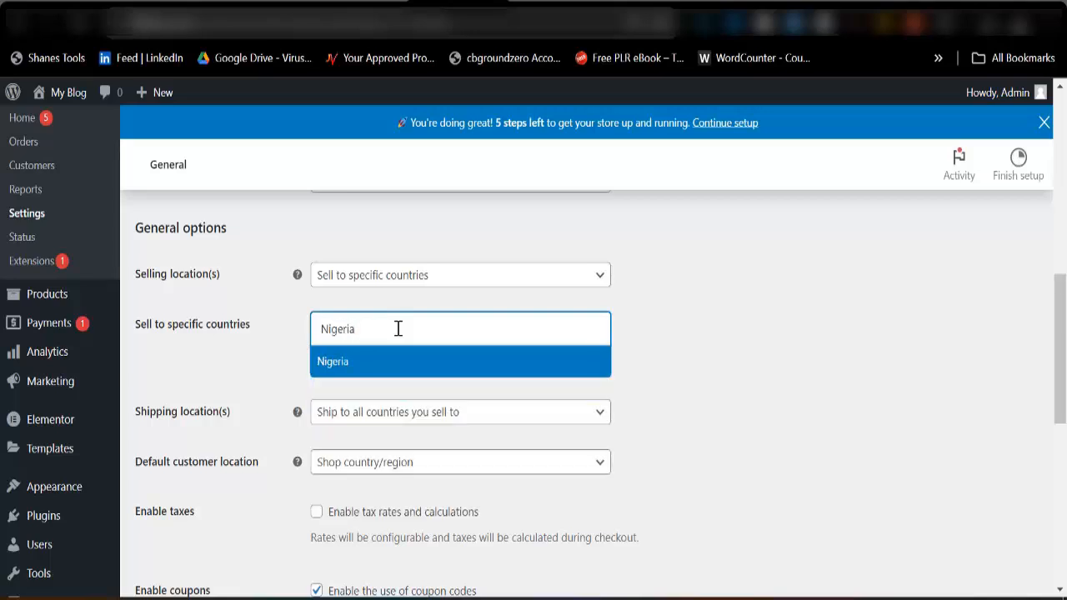
pyautogui.click(389, 367)
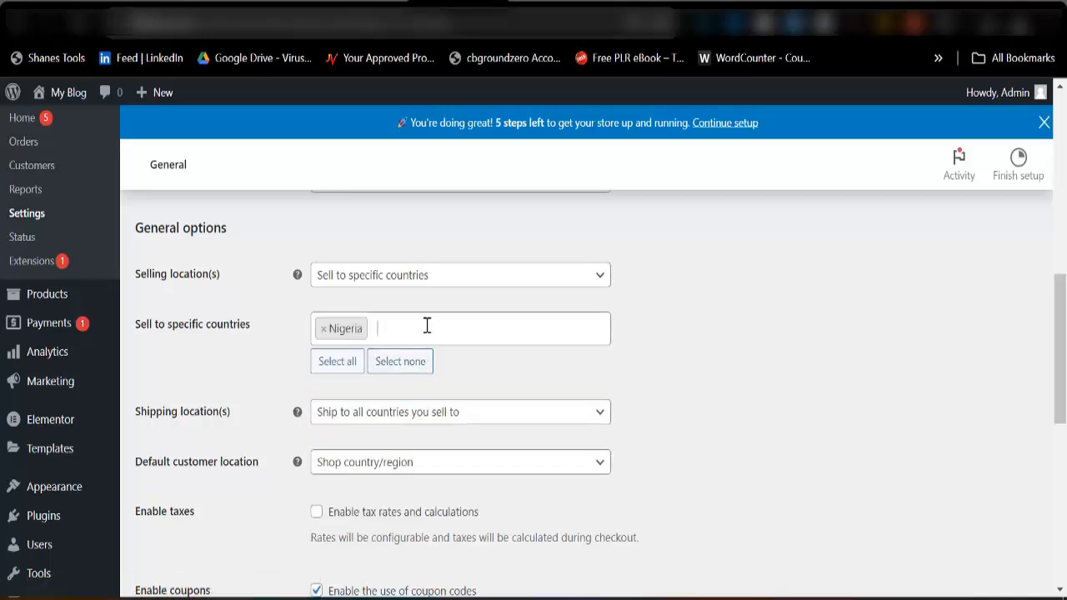
pyautogui.write('Ghana')
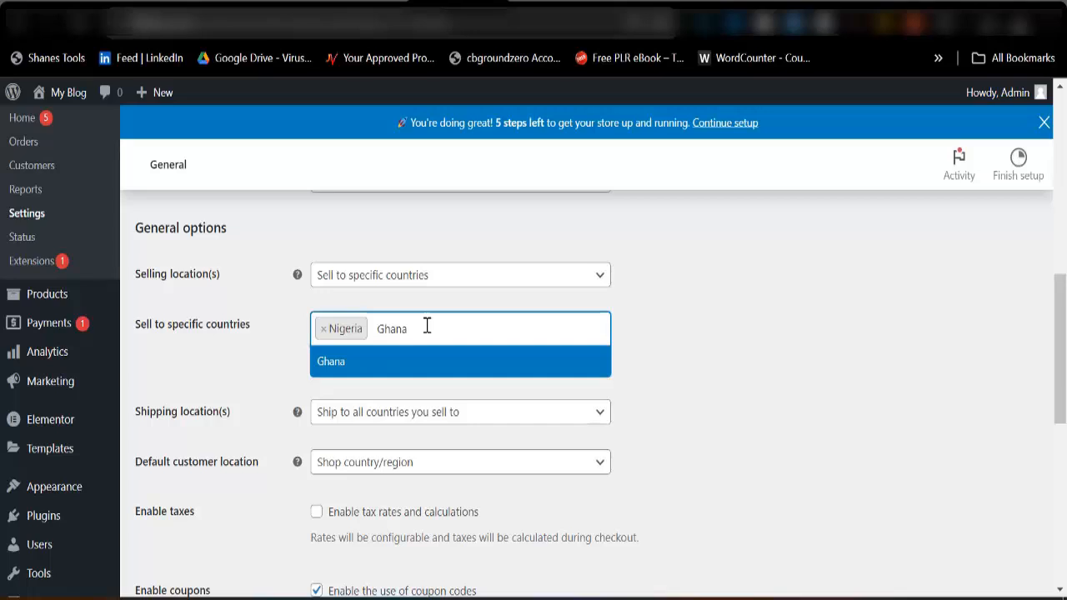
pyautogui.press('Return')
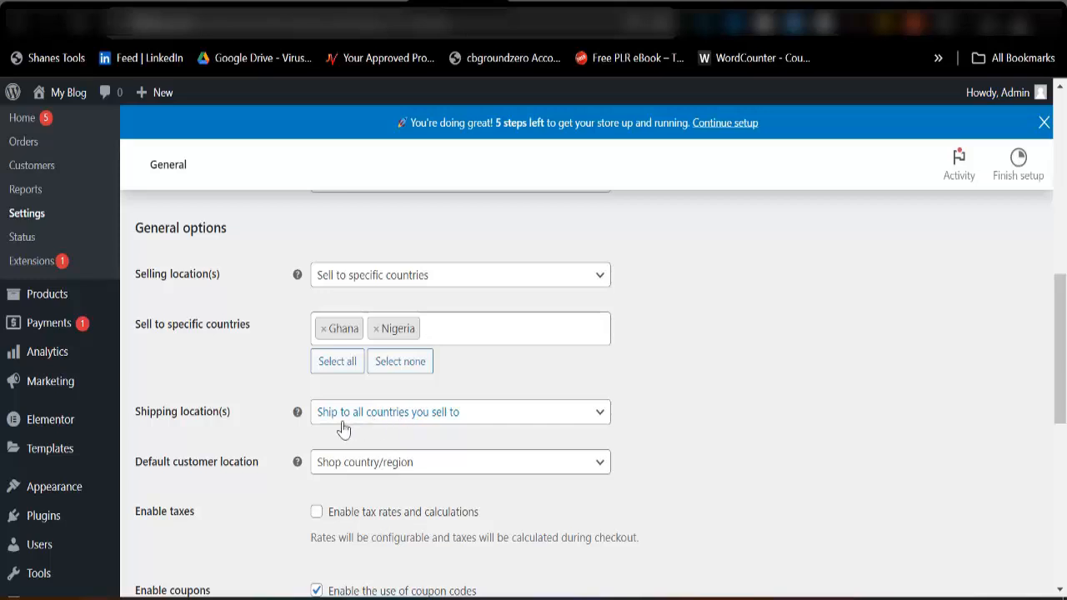
pyautogui.click(397, 423)
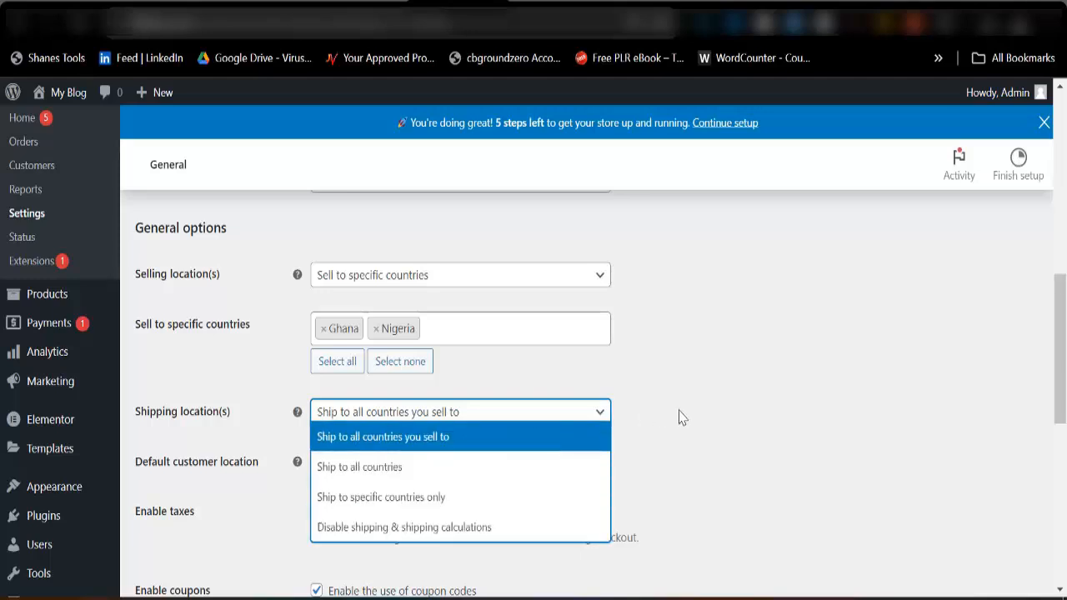
pyautogui.click(704, 390)
# Set the store currency to Nigerian naira (₦) — NGN and save the general settings.
pyautogui.scroll(-2, 353, 519)
pyautogui.scroll(-4, 354, 519)
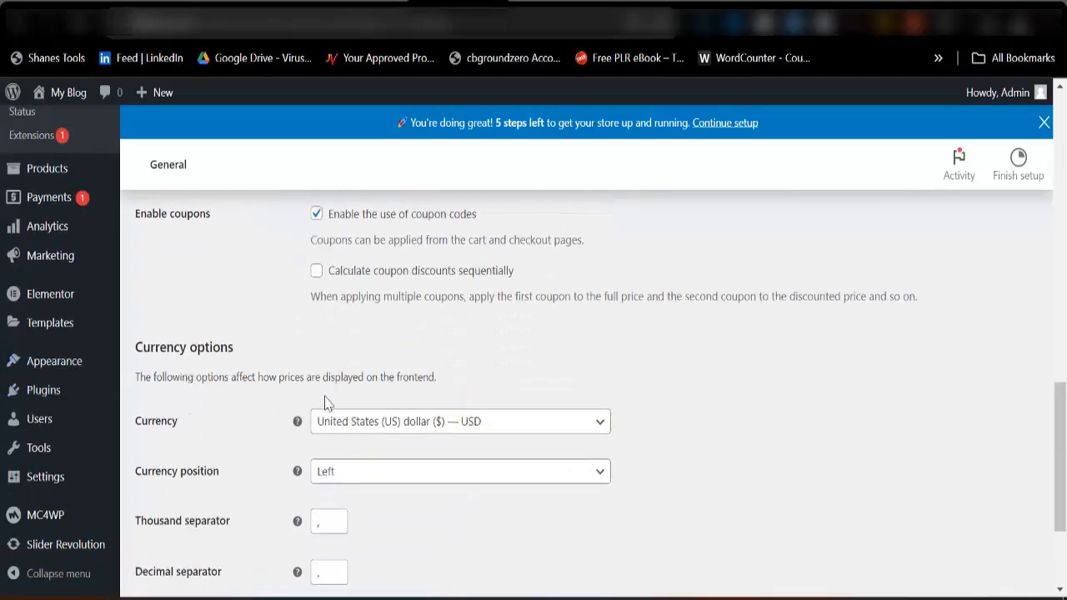
pyautogui.click(512, 430)
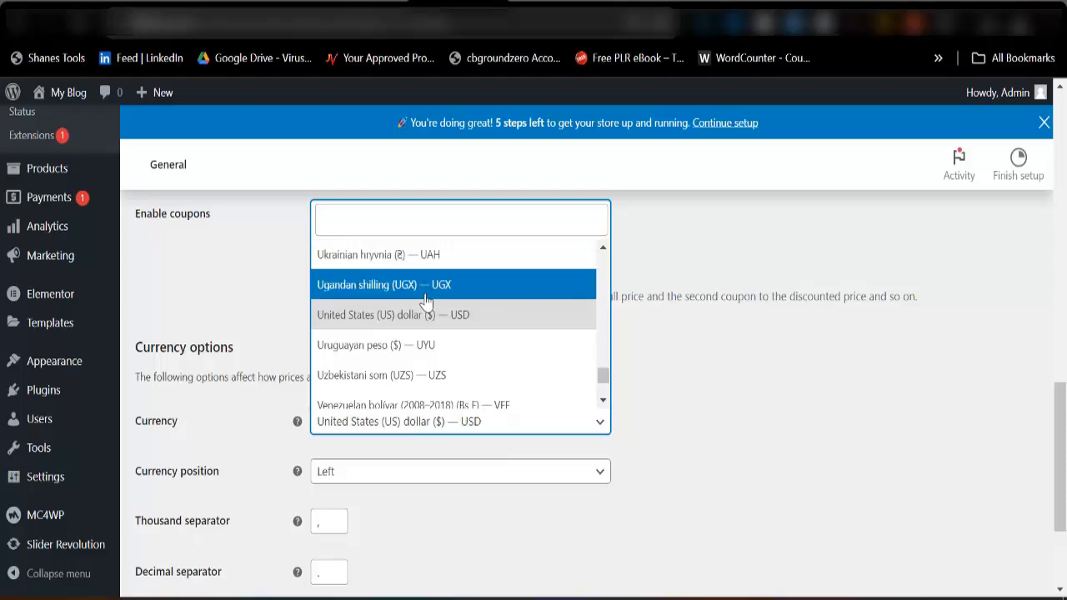
pyautogui.scroll(-1, 427, 301)
pyautogui.scroll(-3, 426, 301)
pyautogui.scroll(12, 424, 334)
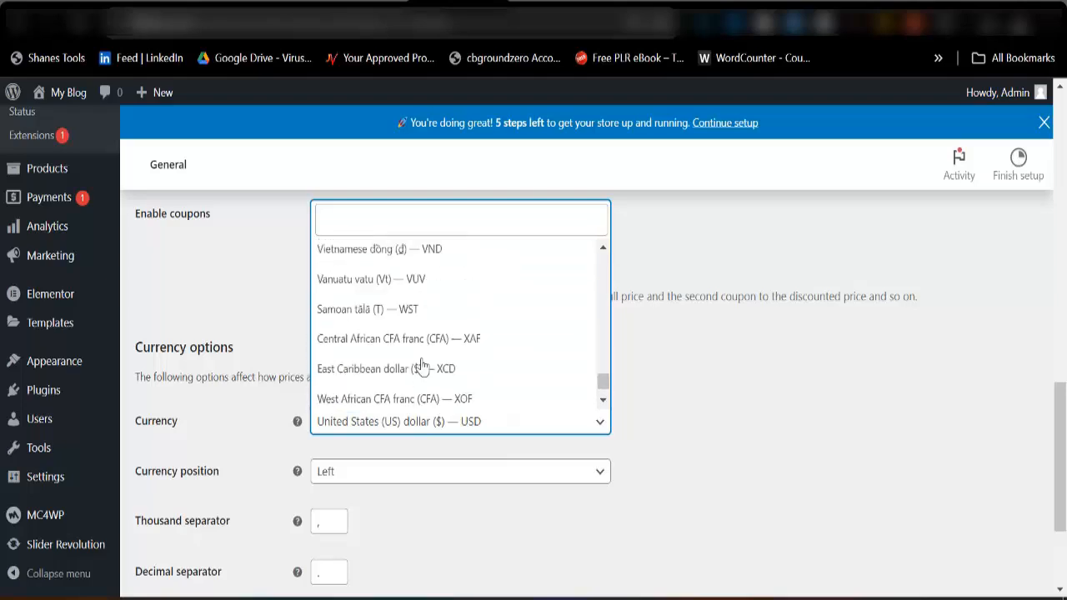
pyautogui.scroll(12, 423, 365)
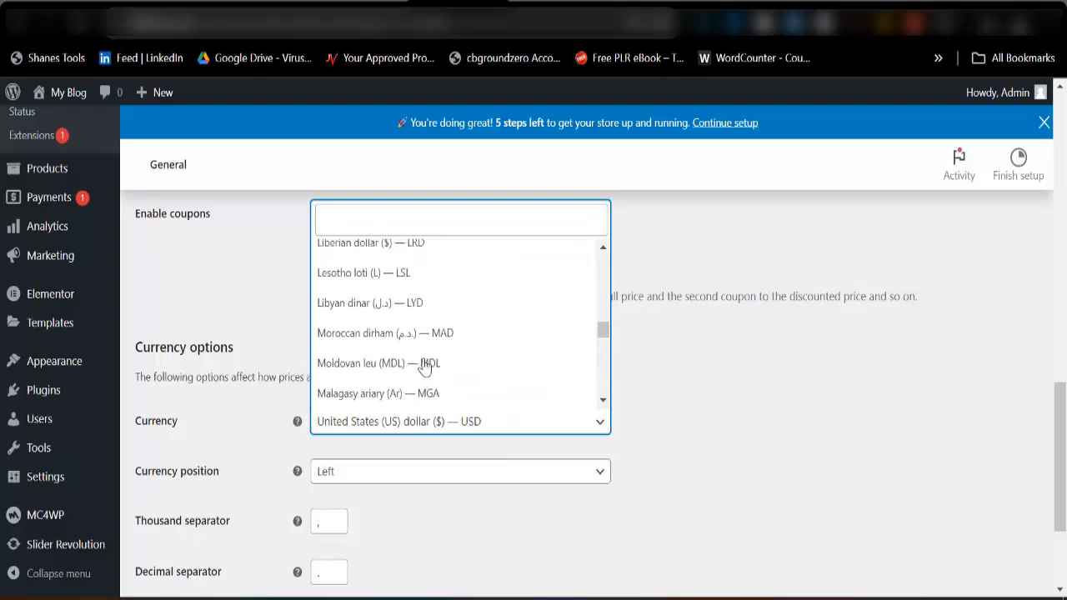
pyautogui.scroll(4, 423, 365)
pyautogui.click(394, 220)
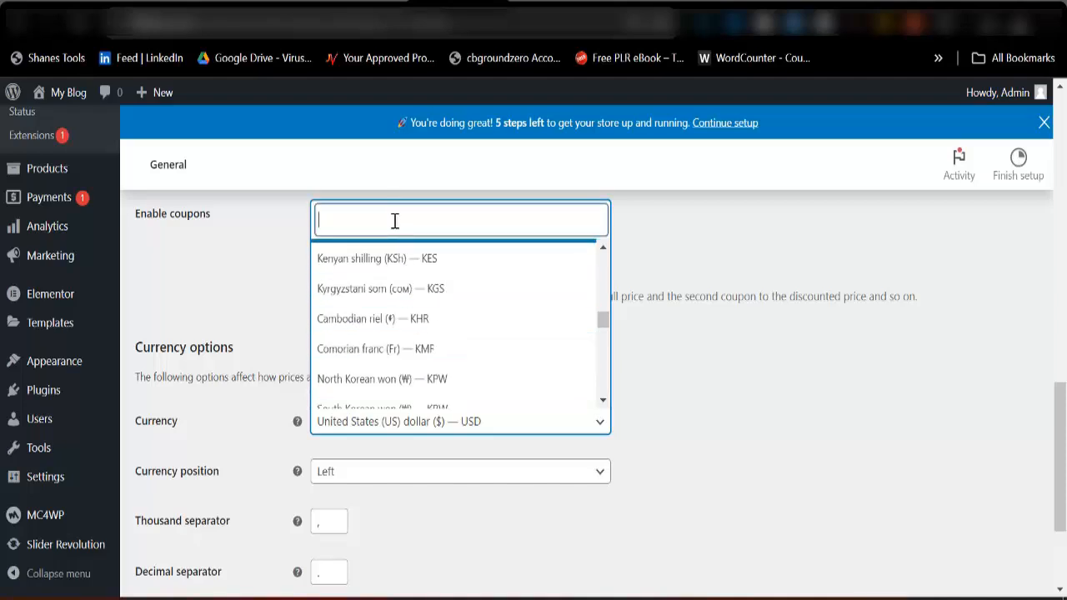
pyautogui.write('Nig')
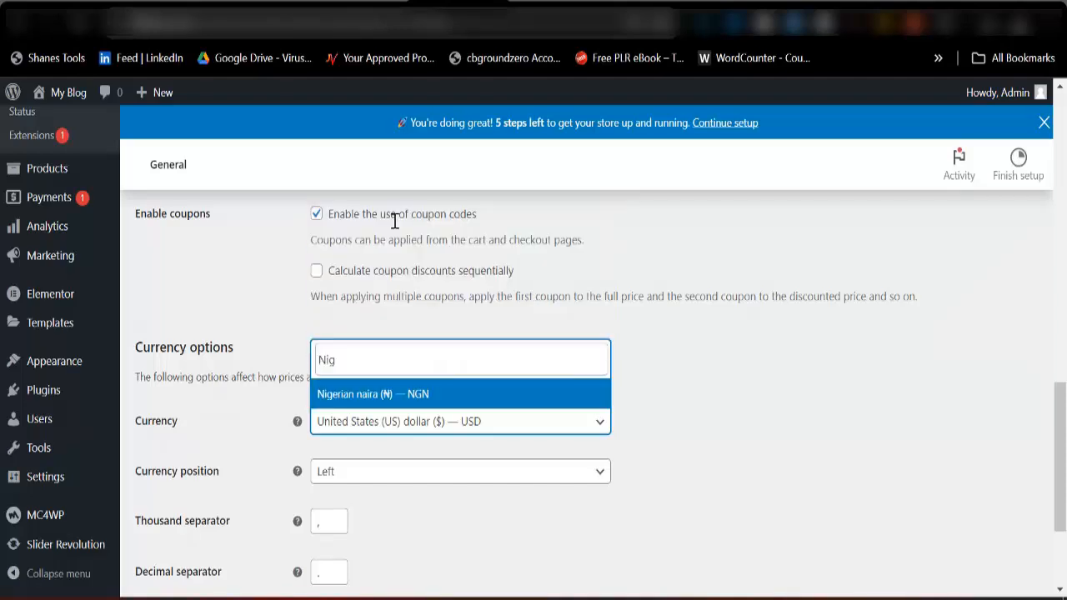
pyautogui.click(371, 393)
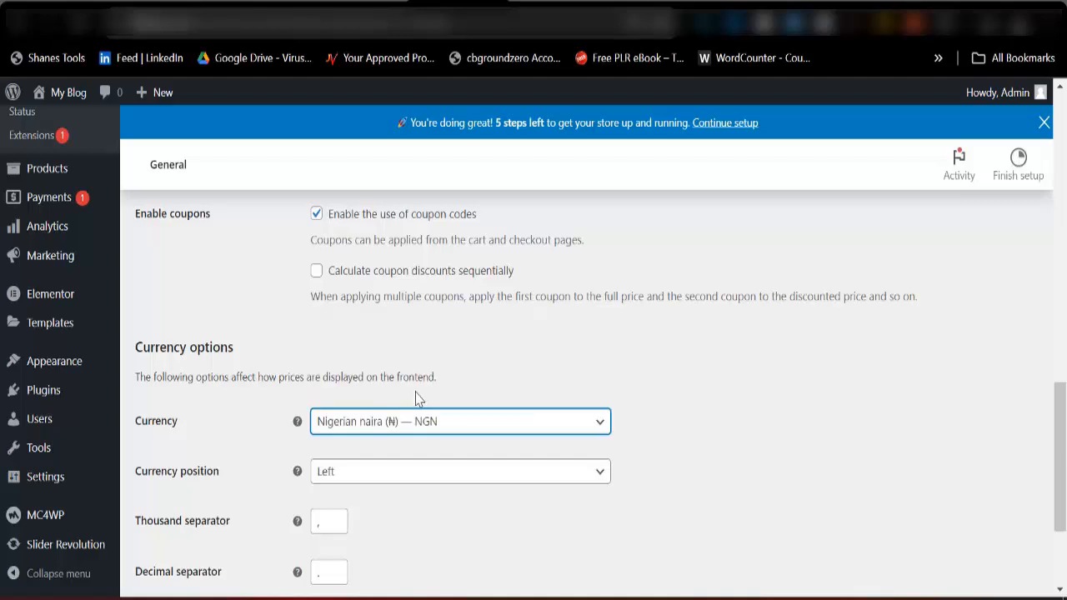
pyautogui.scroll(-2, 423, 409)
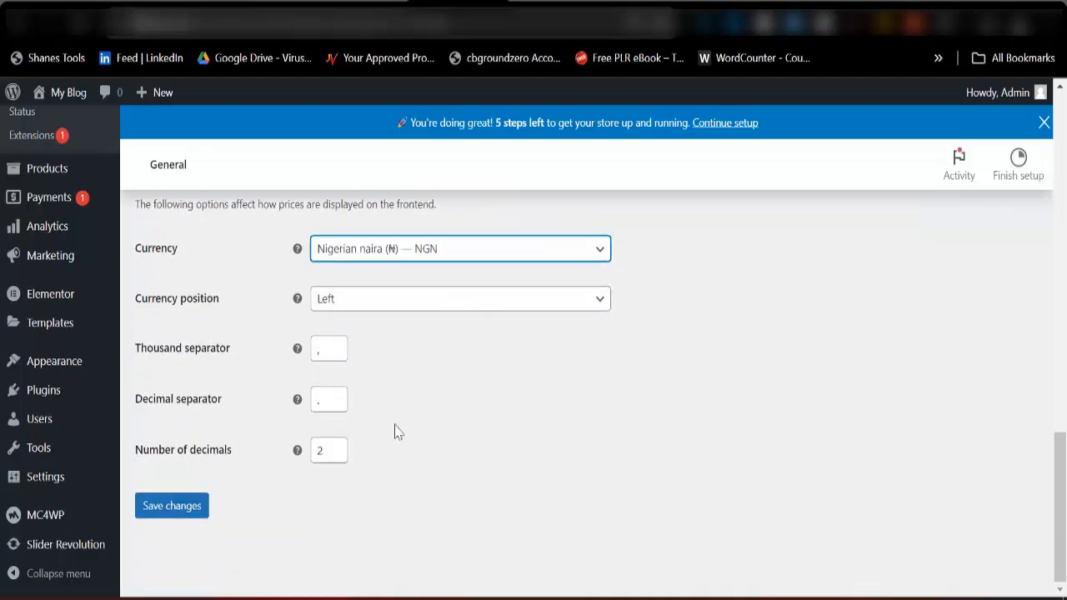
pyautogui.click(175, 517)
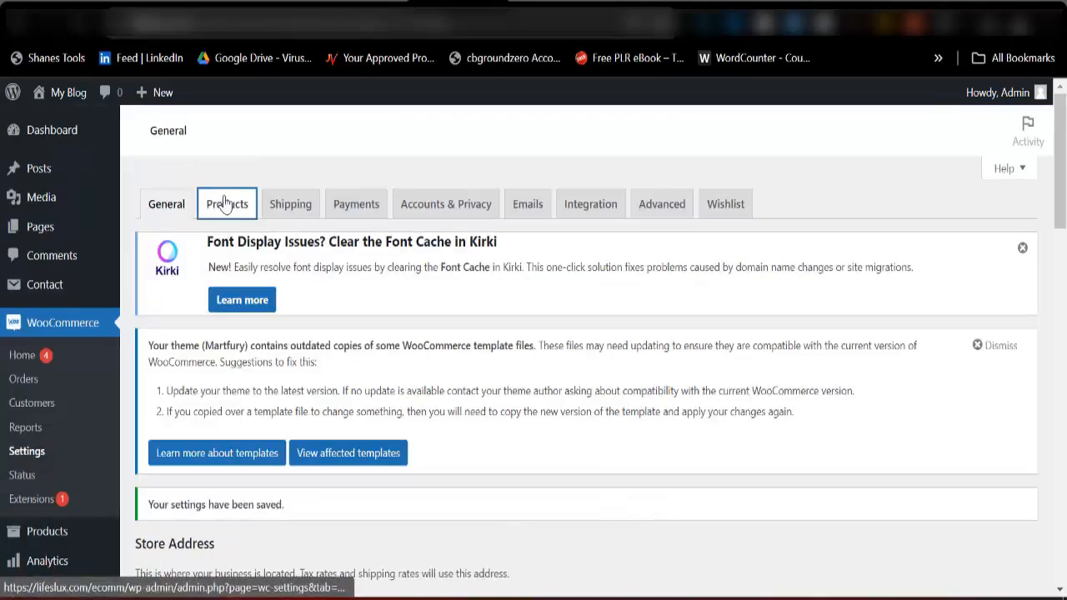
# Look through the WooCommerce product settings, from the shop page and add to cart behaviour down to the compare options.
pyautogui.click(232, 207)
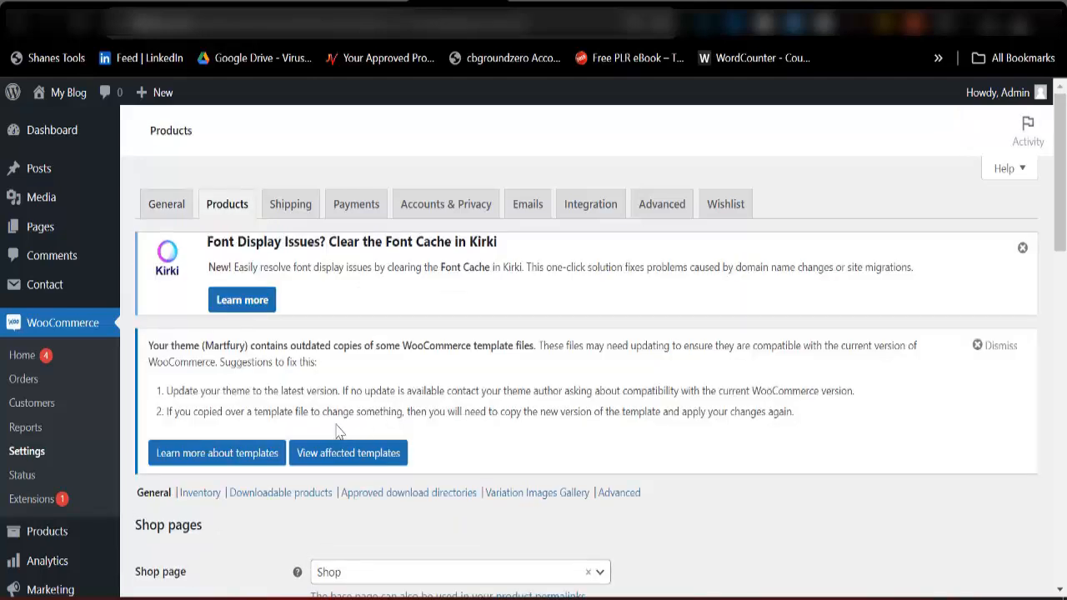
pyautogui.scroll(-3, 397, 428)
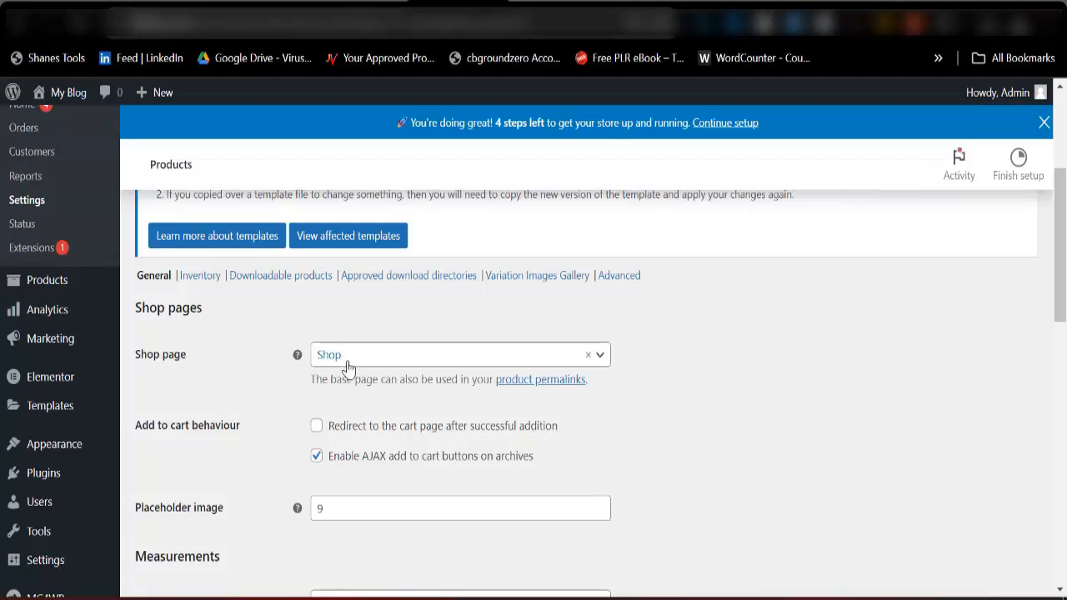
pyautogui.scroll(-1, 358, 390)
pyautogui.scroll(2, 358, 389)
pyautogui.scroll(1, 354, 389)
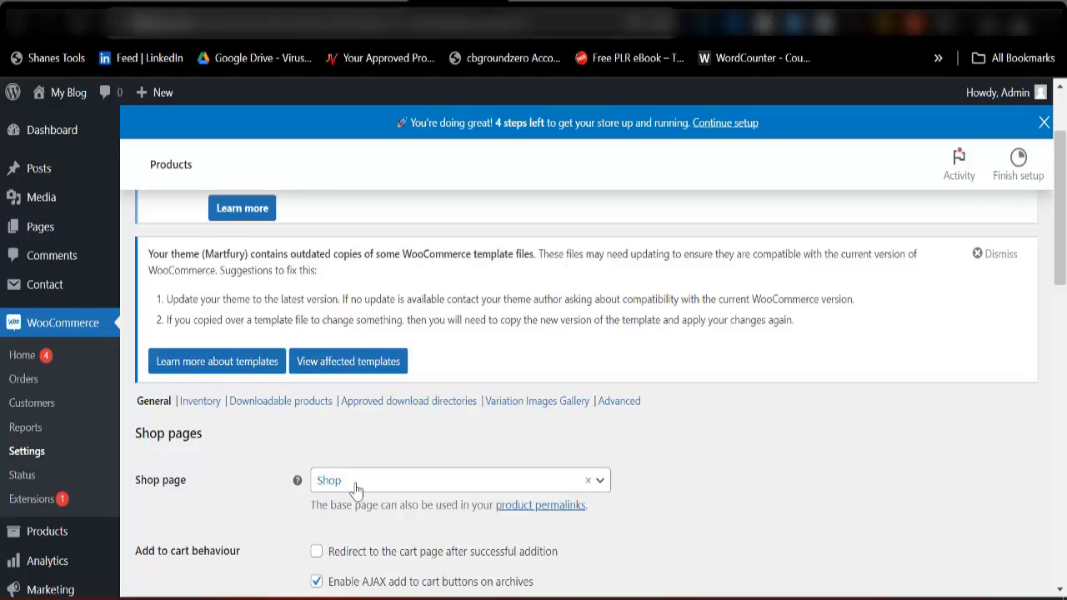
pyautogui.scroll(-15, 359, 488)
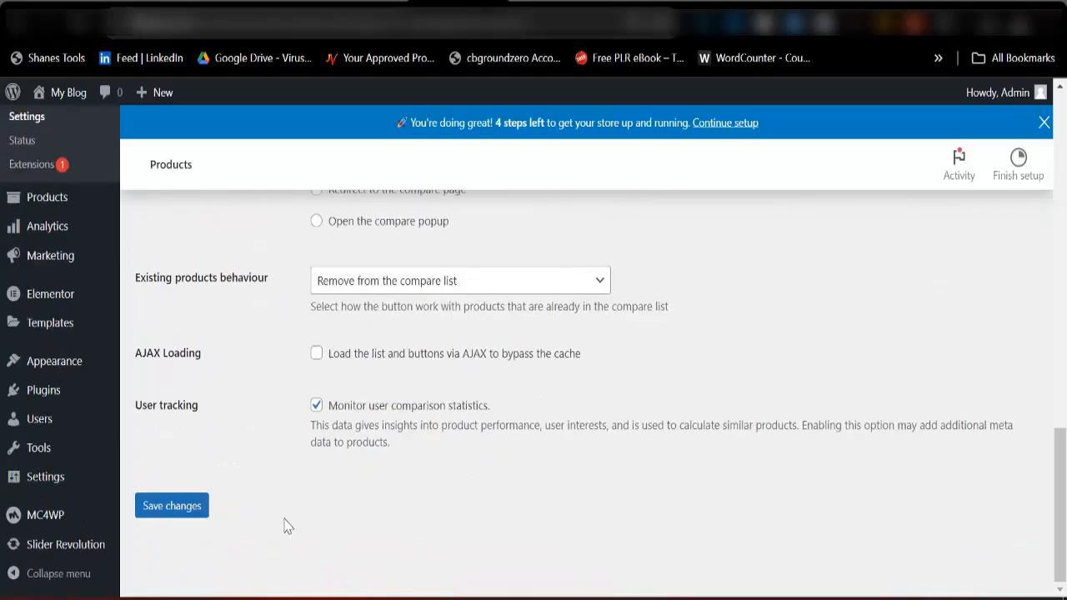
# Save the WooCommerce product settings and look over the product options once more.
pyautogui.click(183, 512)
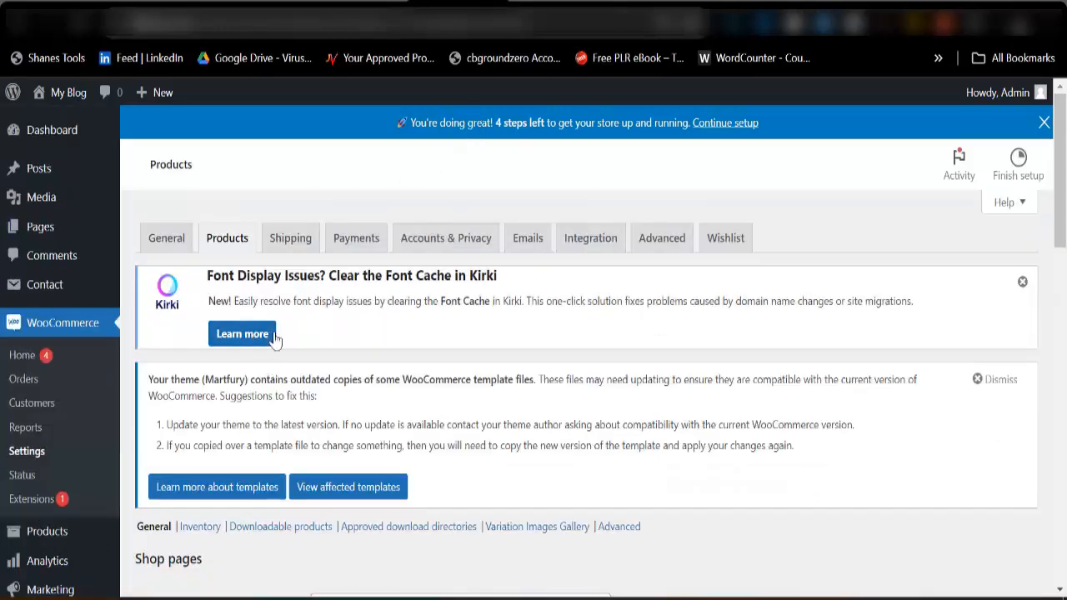
pyautogui.scroll(-10, 308, 364)
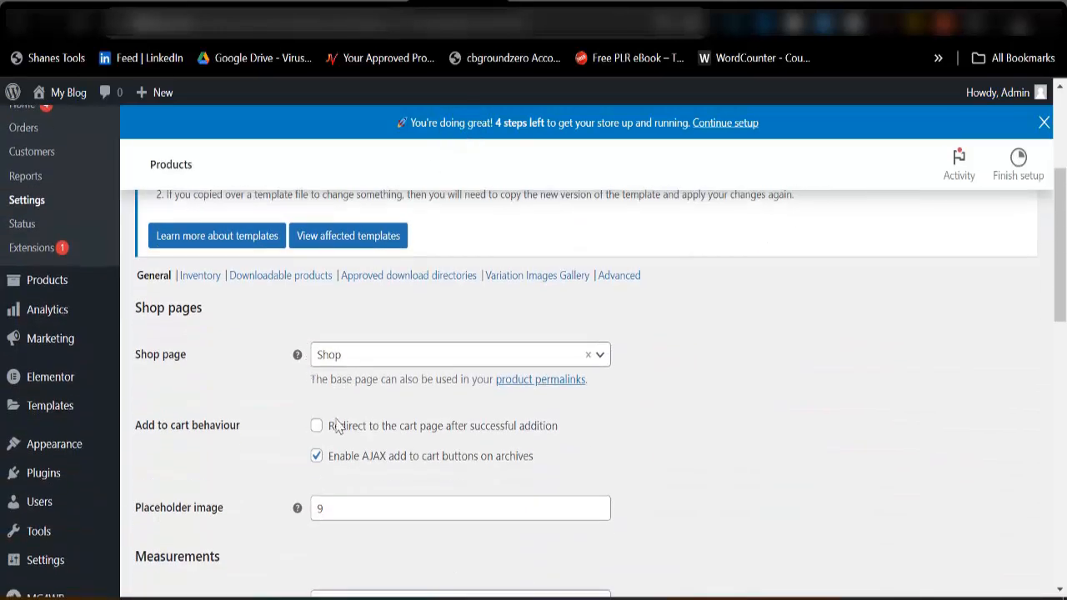
pyautogui.scroll(-3, 348, 431)
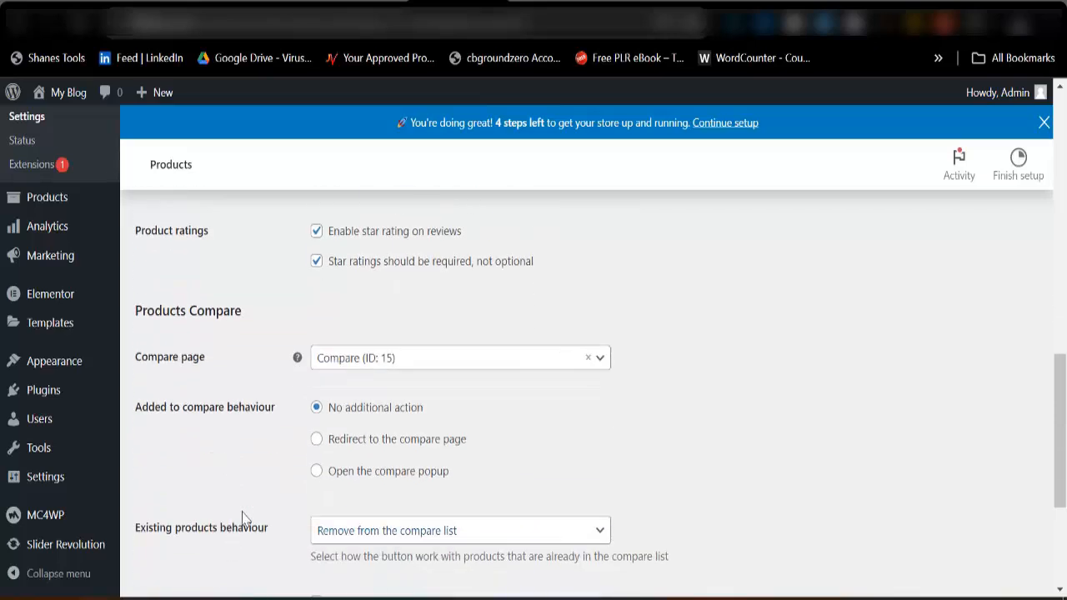
pyautogui.scroll(5, 293, 439)
pyautogui.scroll(10, 292, 439)
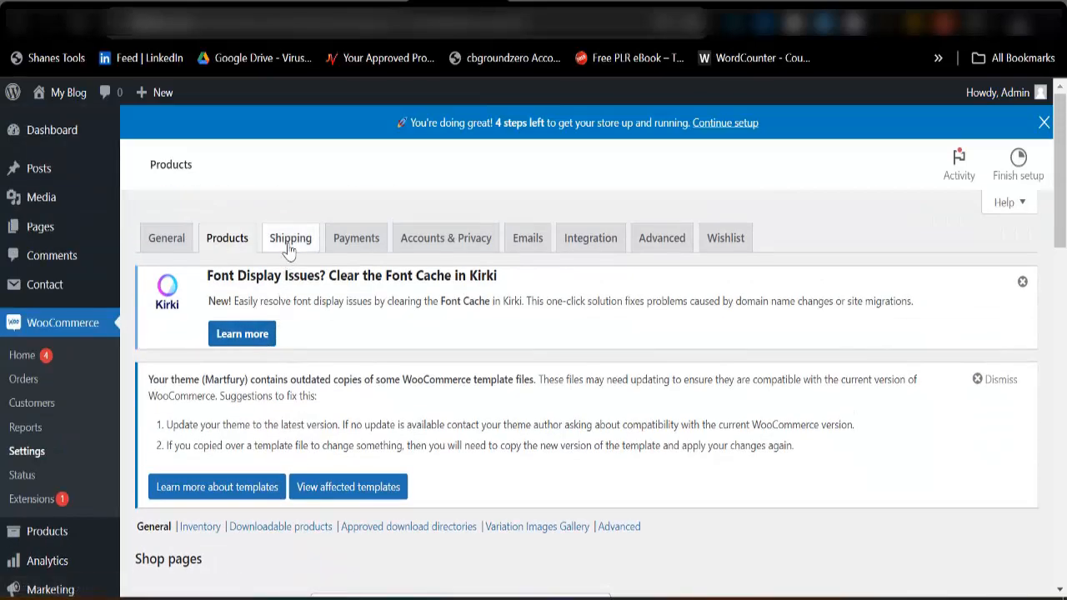
# Create a new WooCommerce shipping zone and name it East Zone.
pyautogui.click(290, 240)
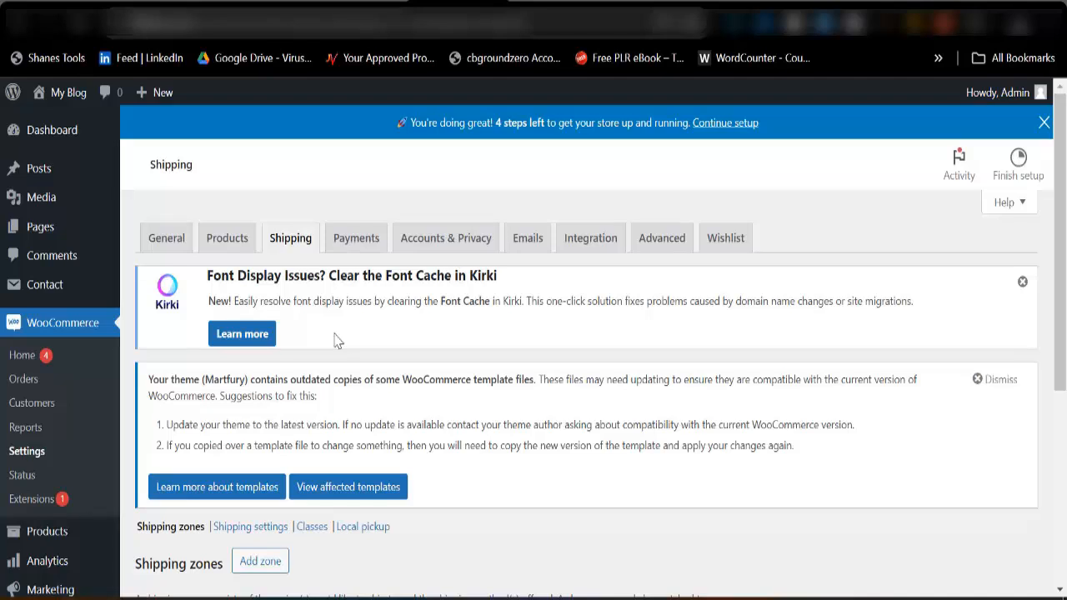
pyautogui.scroll(-3, 358, 355)
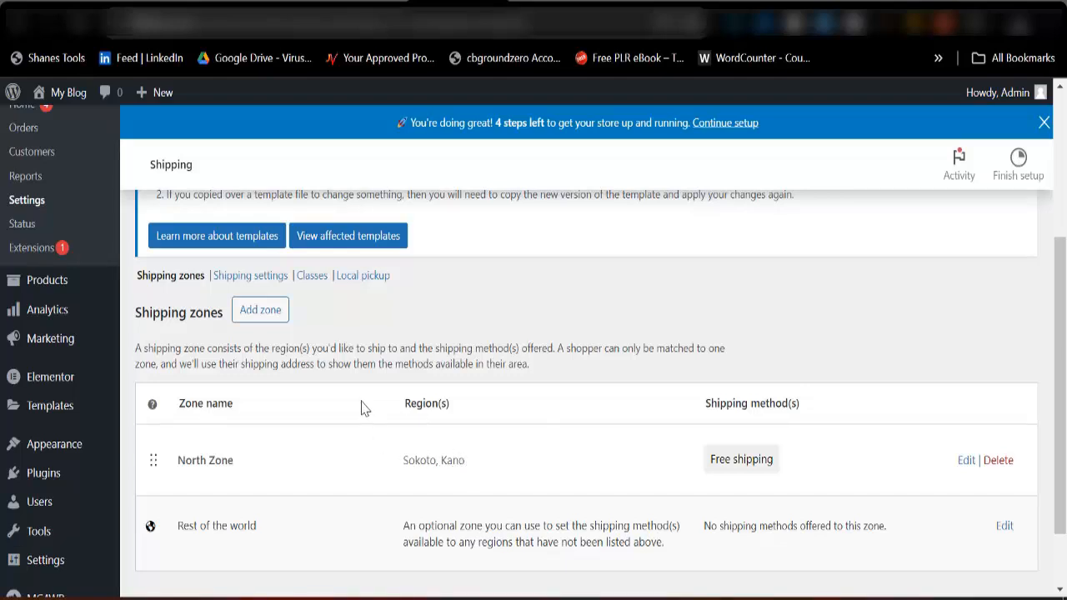
pyautogui.click(258, 317)
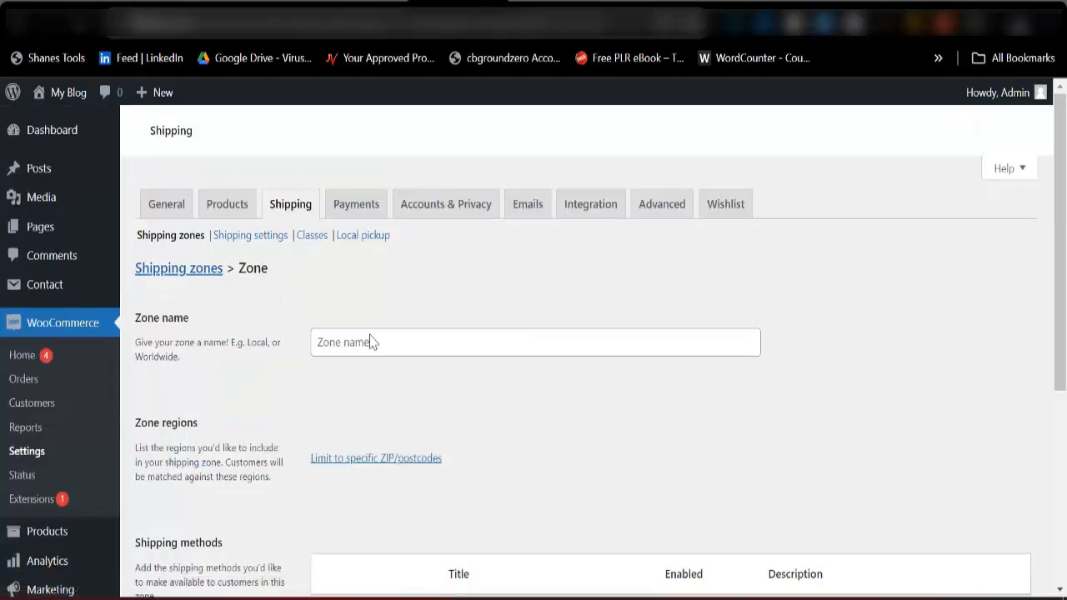
pyautogui.click(371, 341)
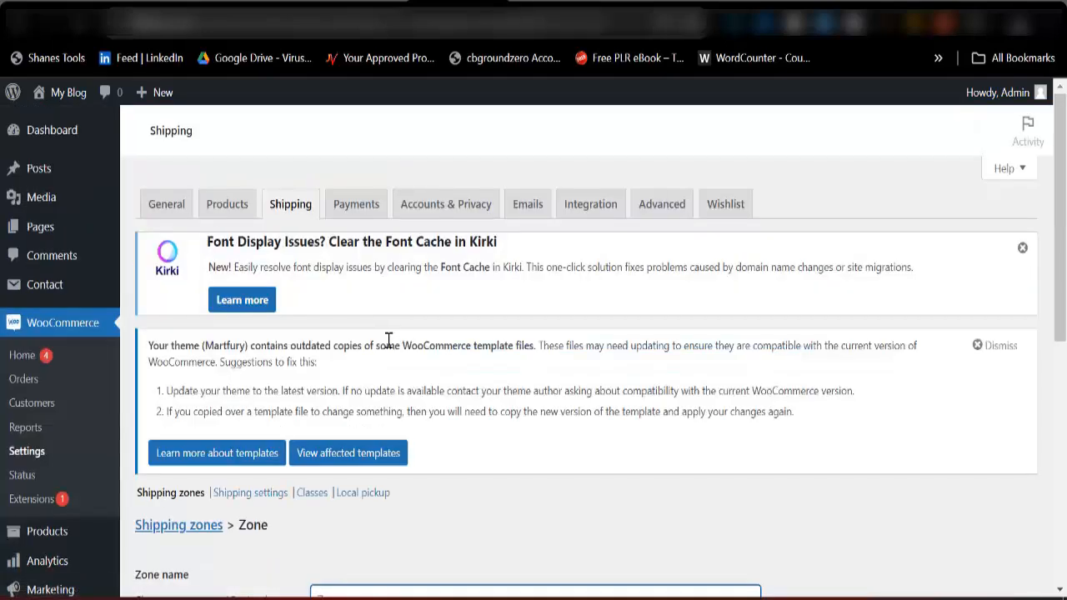
pyautogui.write('eats')
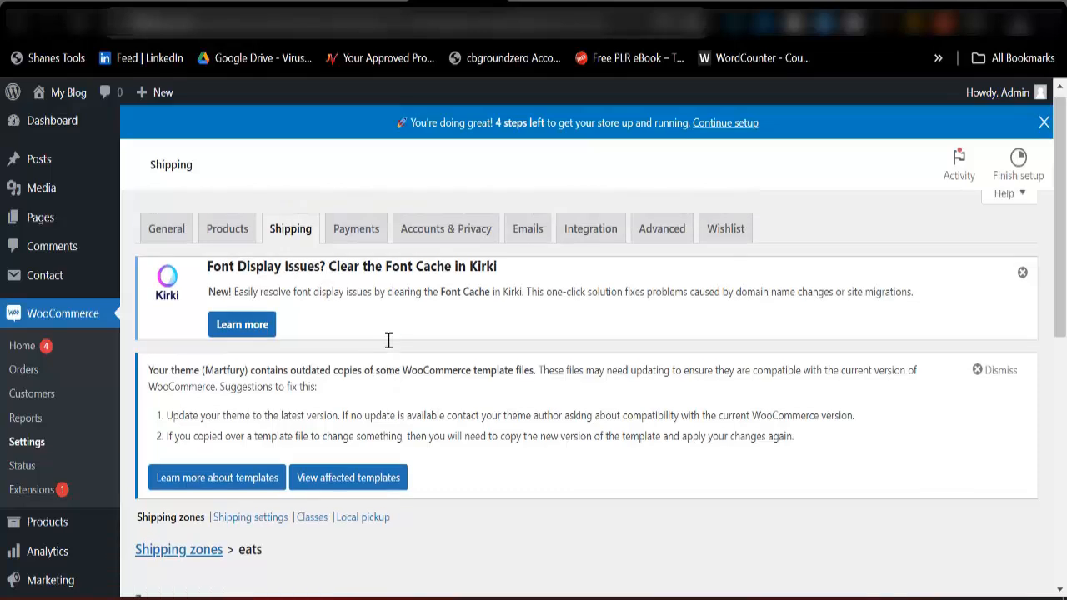
pyautogui.press('BackSpace')
pyautogui.press('BackSpace')
pyautogui.press('BackSpace')
pyautogui.press('BackSpace')
pyautogui.write('East')
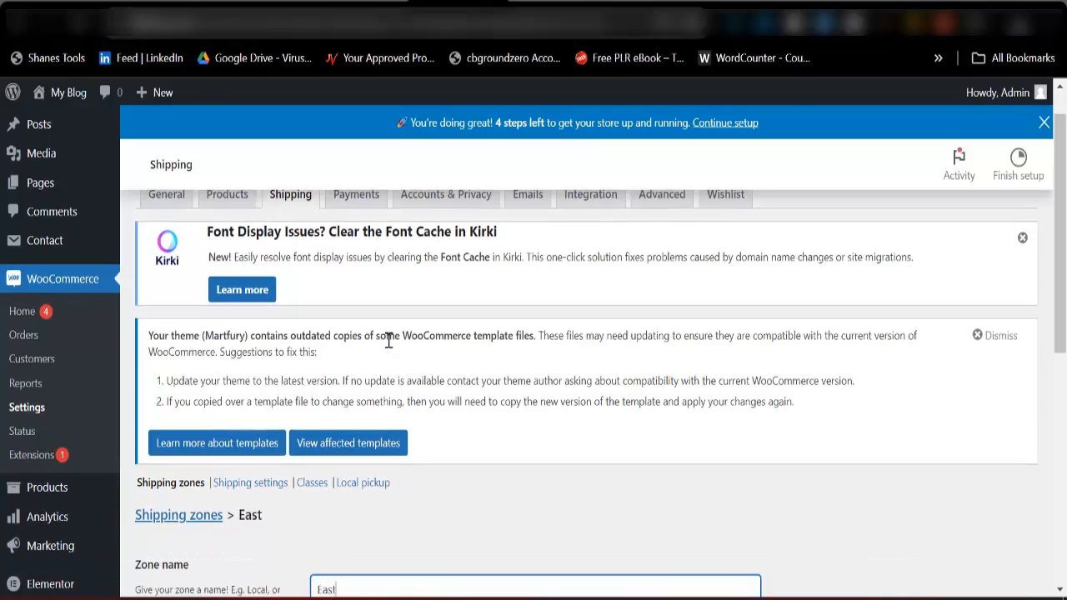
pyautogui.write(' Zone')
# Add Abia, Nigeria and Enugu, Nigeria as the zone regions of East Zone.
pyautogui.scroll(-3, 387, 340)
pyautogui.click(366, 434)
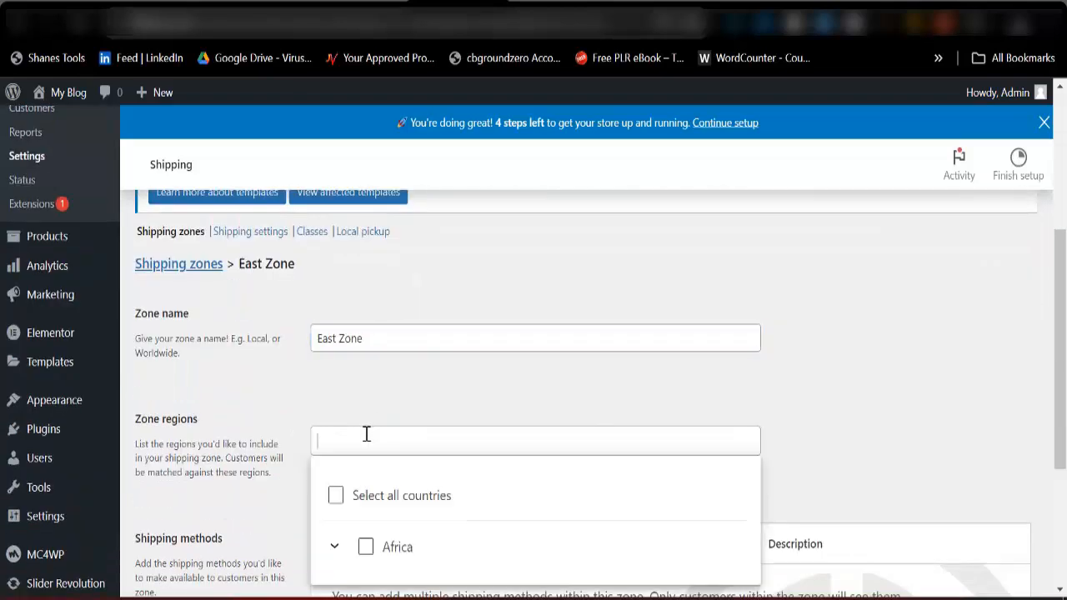
pyautogui.write('Abia')
pyautogui.scroll(-3, 366, 434)
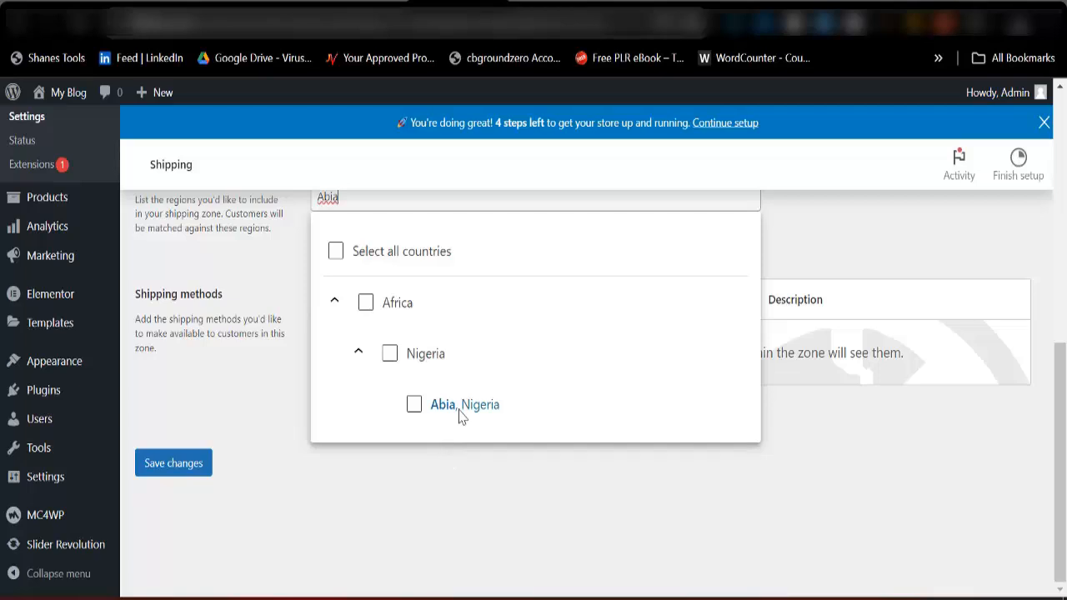
pyautogui.click(459, 409)
pyautogui.scroll(3, 448, 423)
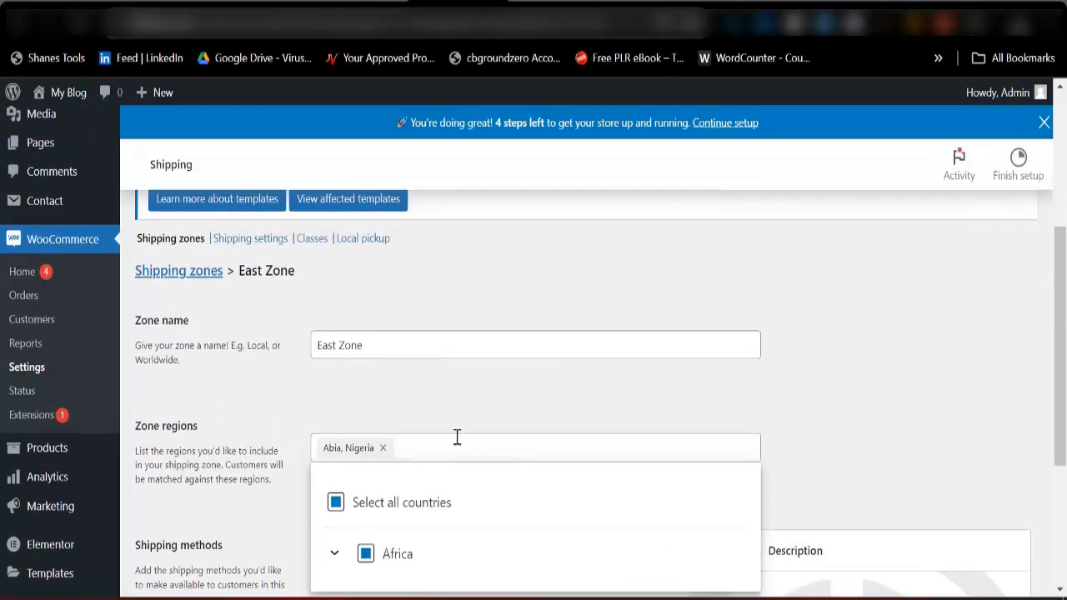
pyautogui.write('Enugu')
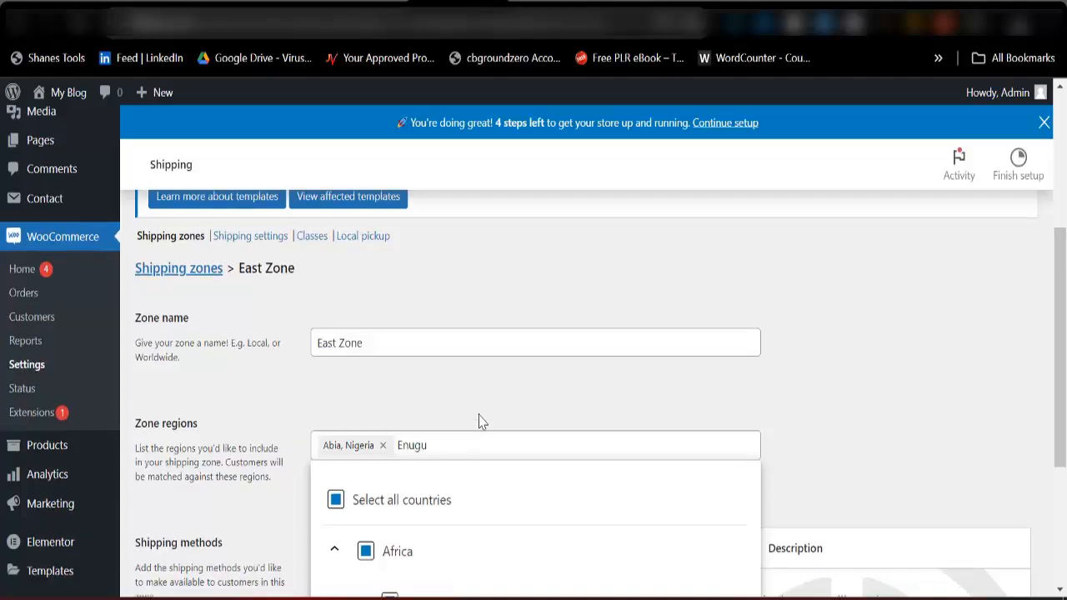
pyautogui.scroll(-3, 479, 422)
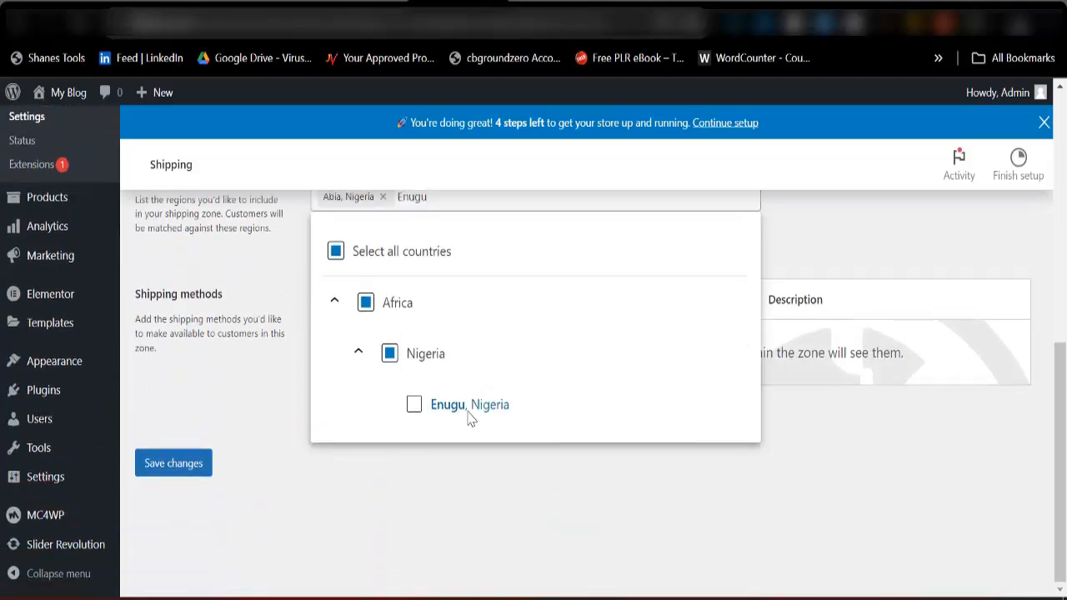
pyautogui.click(469, 408)
pyautogui.click(847, 257)
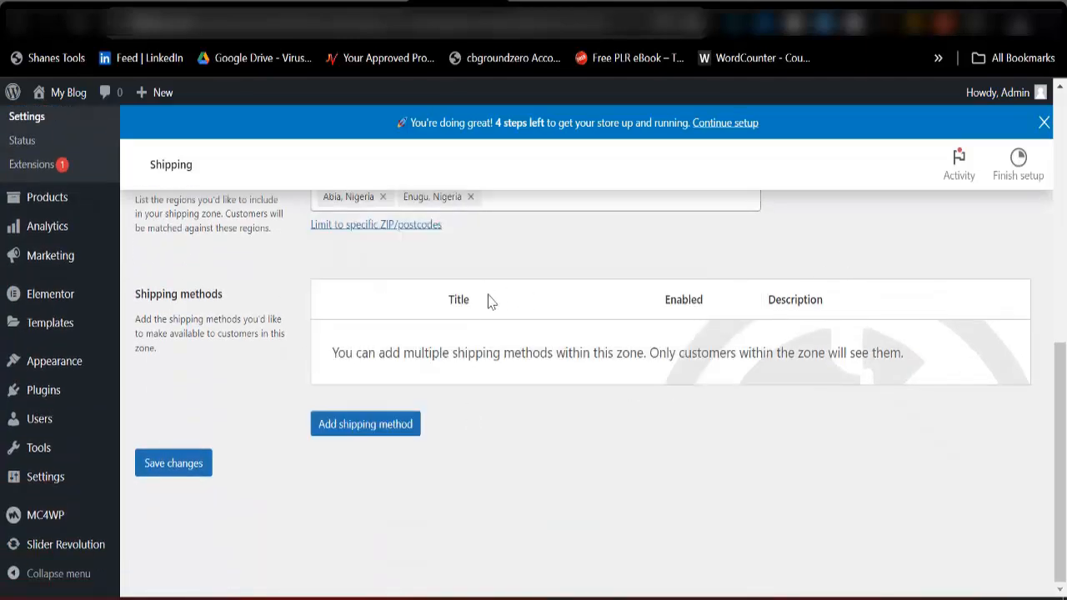
pyautogui.scroll(2, 395, 386)
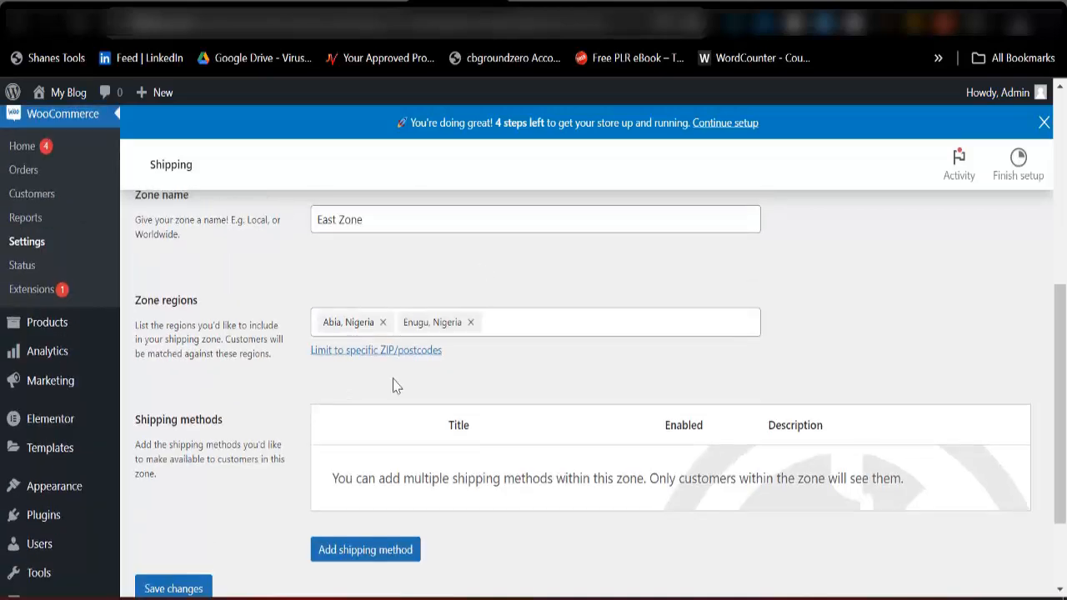
# Add a Free shipping method with no requirement to East Zone and save it.
pyautogui.scroll(-2, 350, 409)
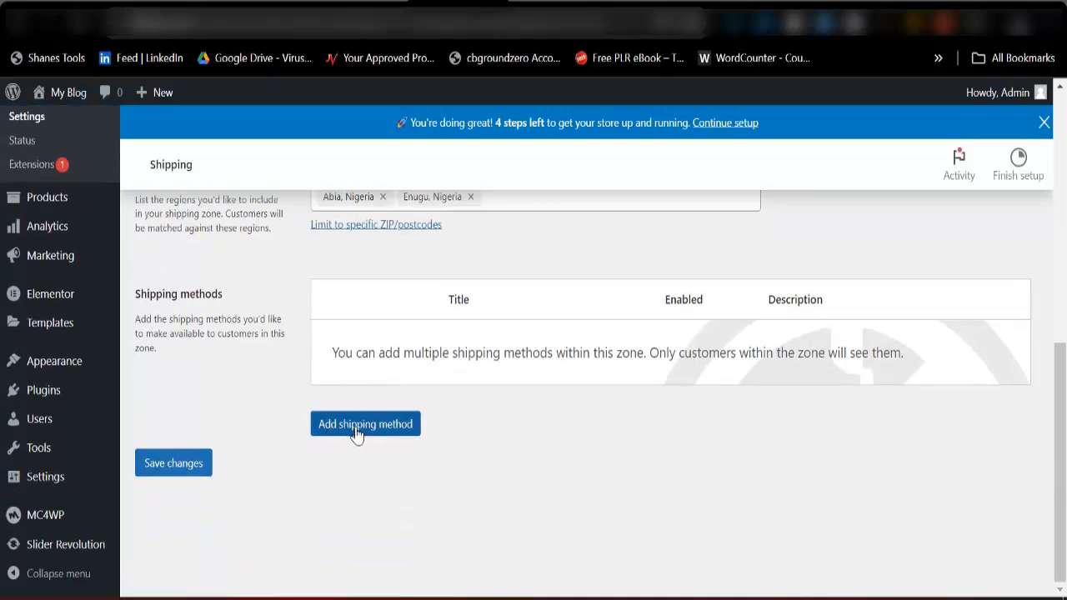
pyautogui.click(355, 431)
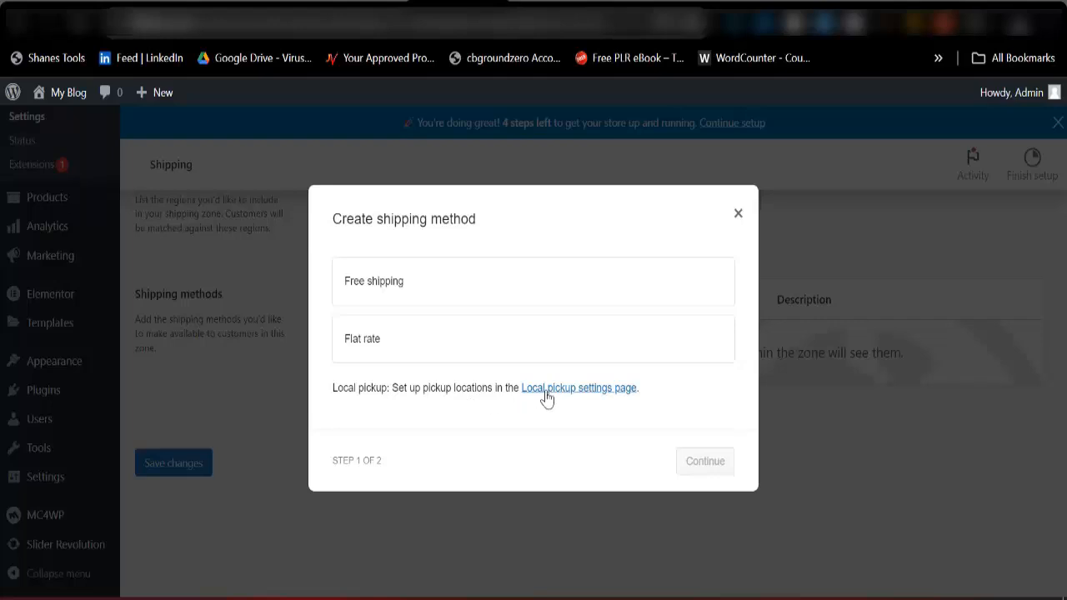
pyautogui.click(400, 287)
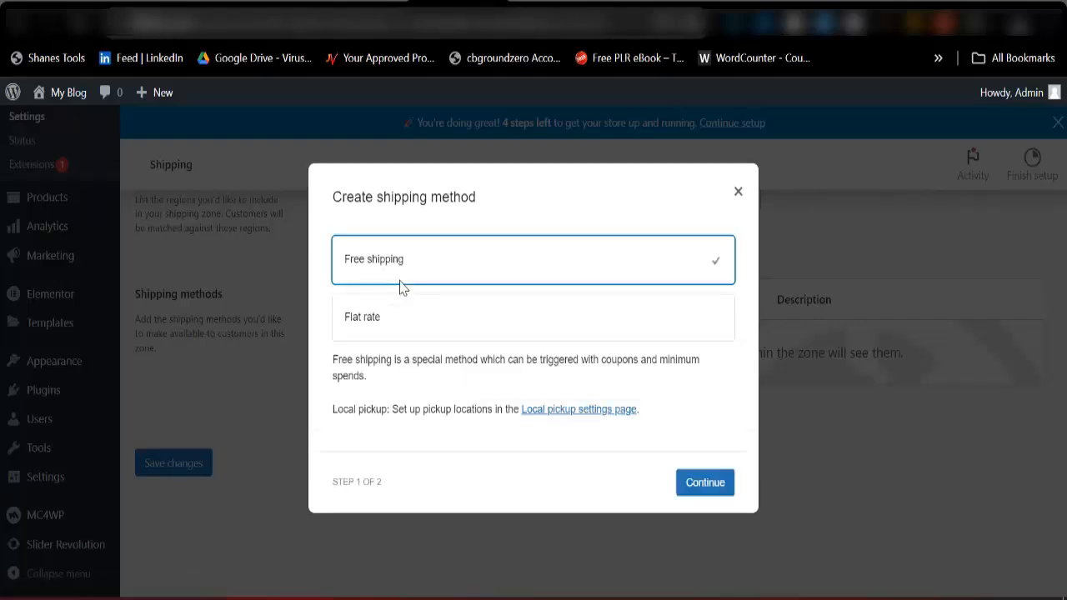
pyautogui.click(704, 488)
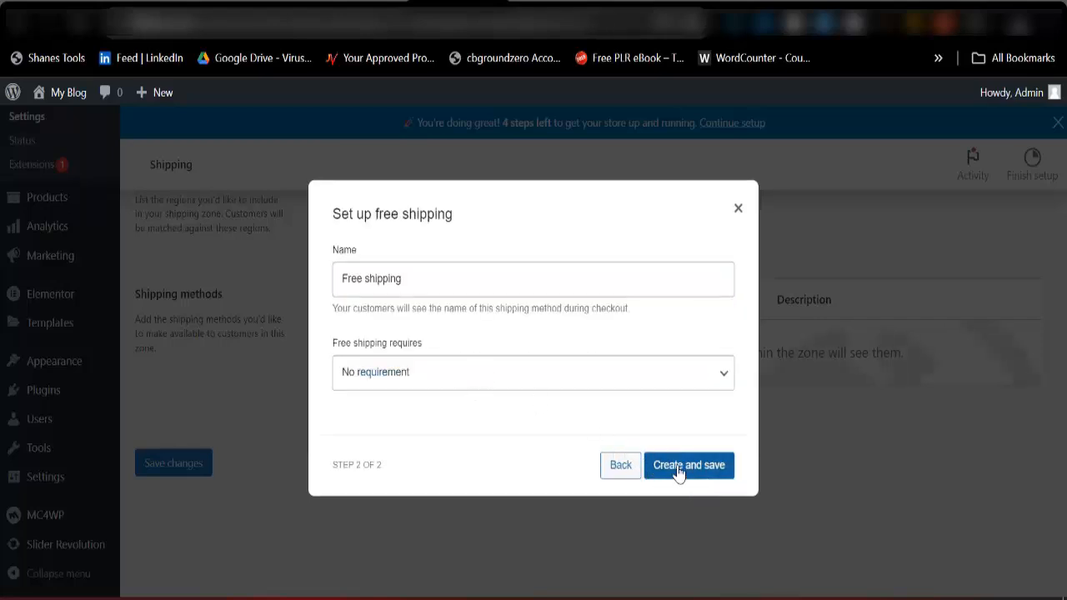
pyautogui.click(681, 470)
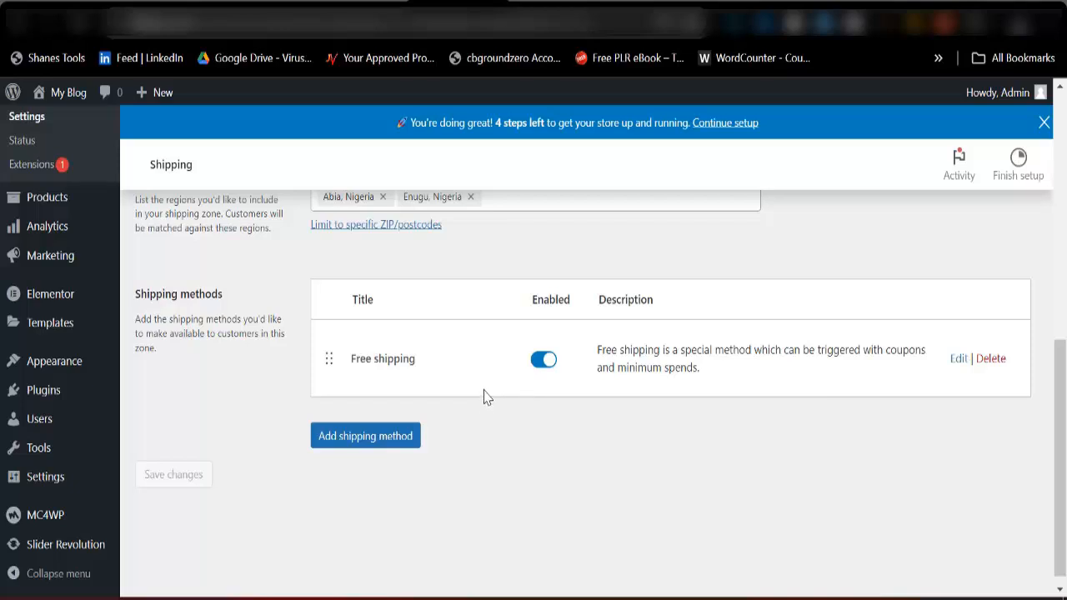
pyautogui.scroll(2, 379, 406)
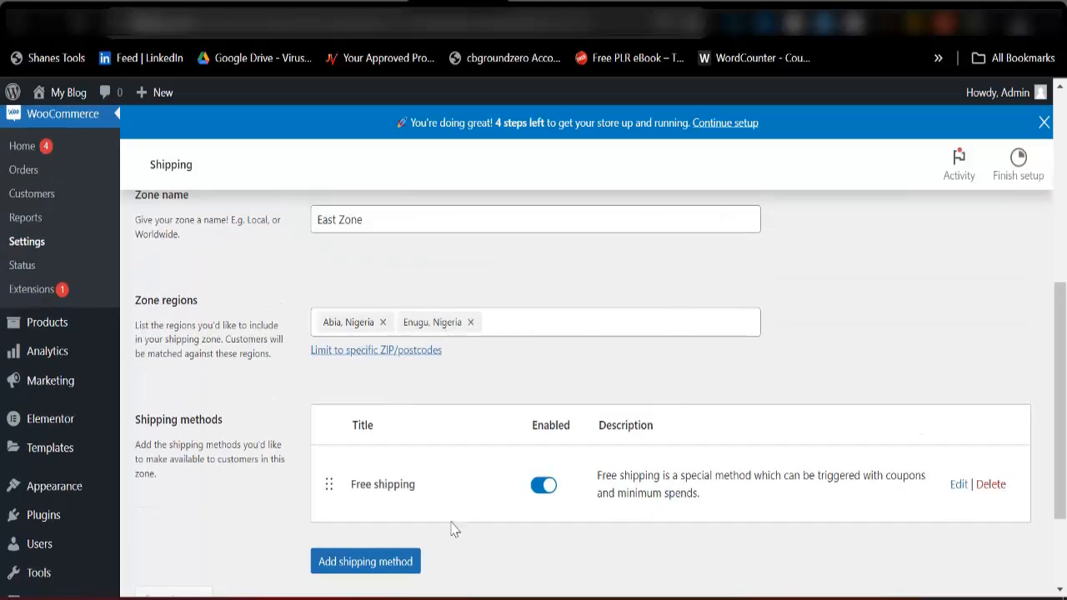
pyautogui.moveTo(417, 487); pyautogui.dragTo(360, 490)
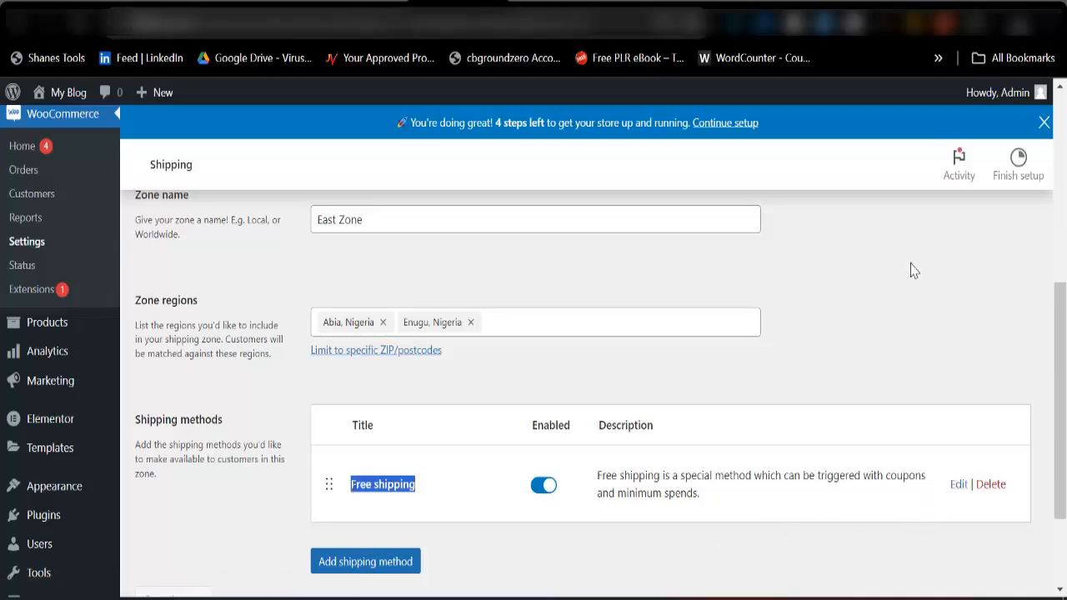
# Look through the WooCommerce payment settings, from the installed payment methods down to the recommended payment providers.
pyautogui.scroll(3, 631, 374)
pyautogui.scroll(2, 483, 374)
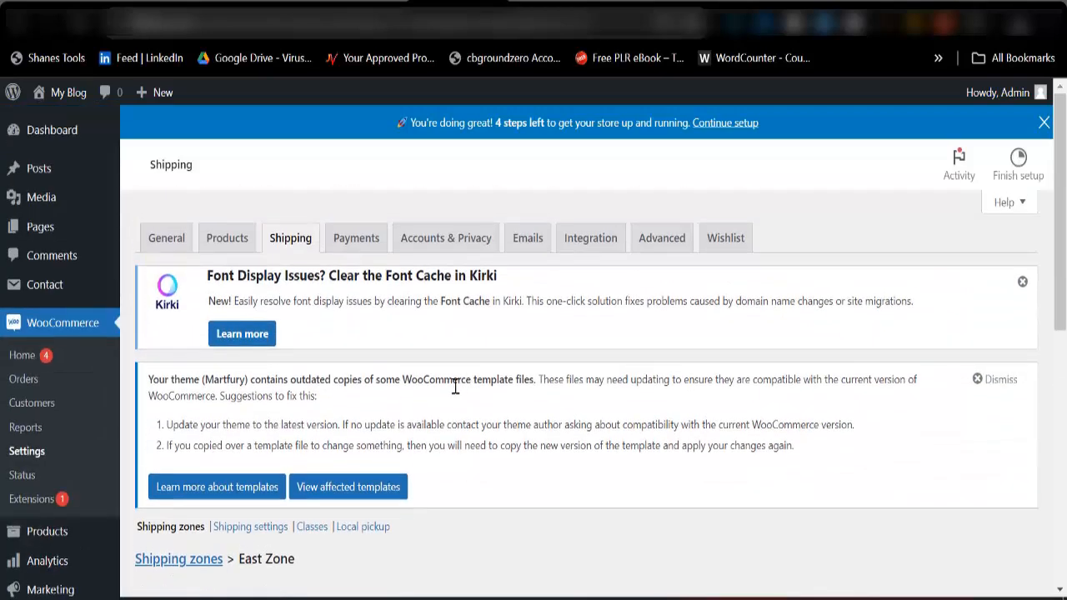
pyautogui.click(355, 241)
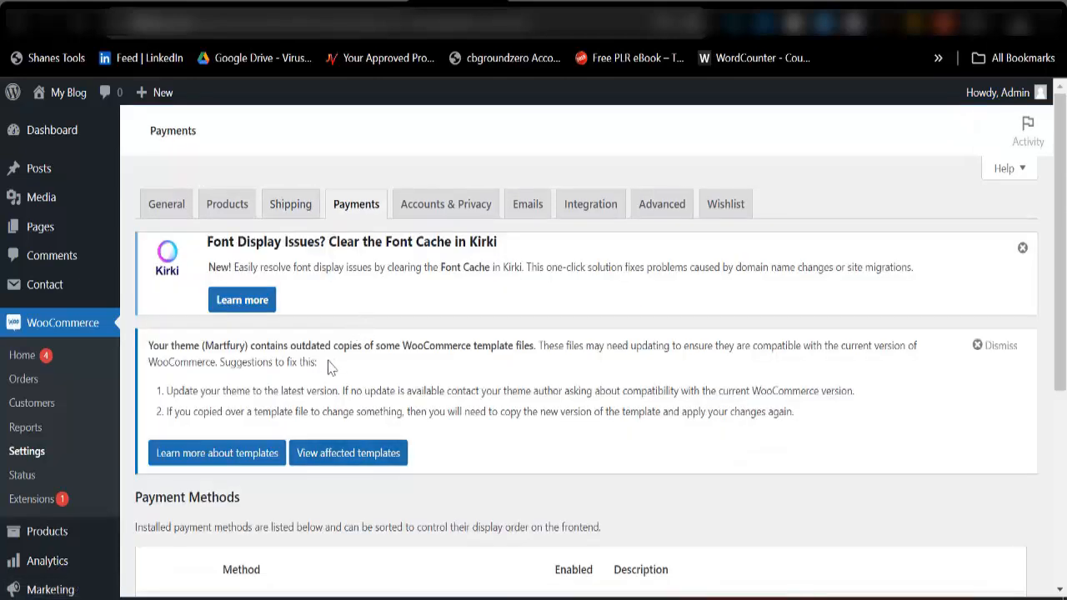
pyautogui.scroll(-2, 303, 377)
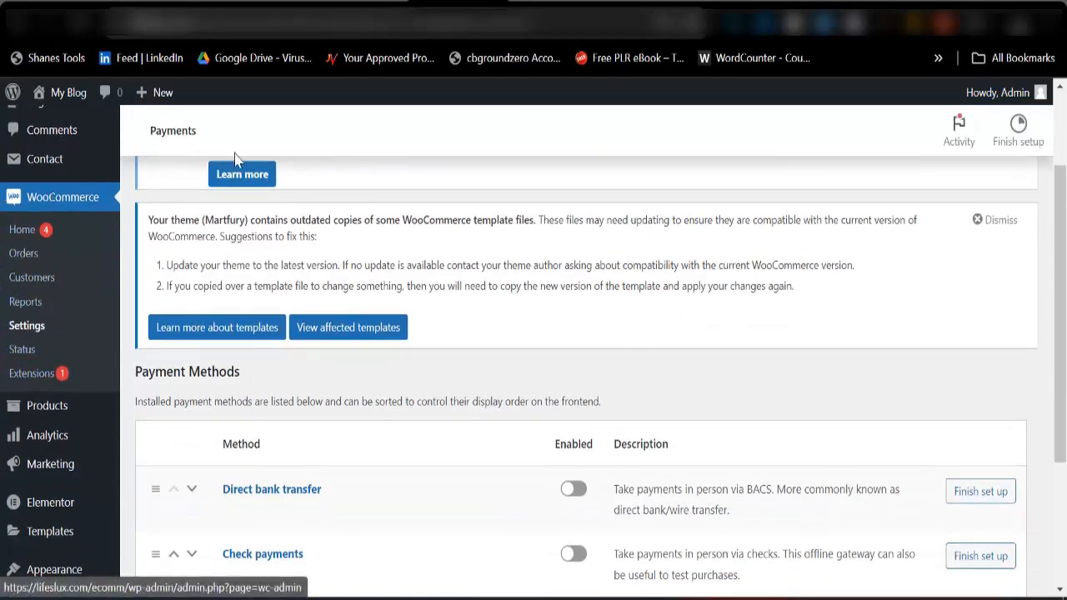
pyautogui.scroll(-3, 476, 258)
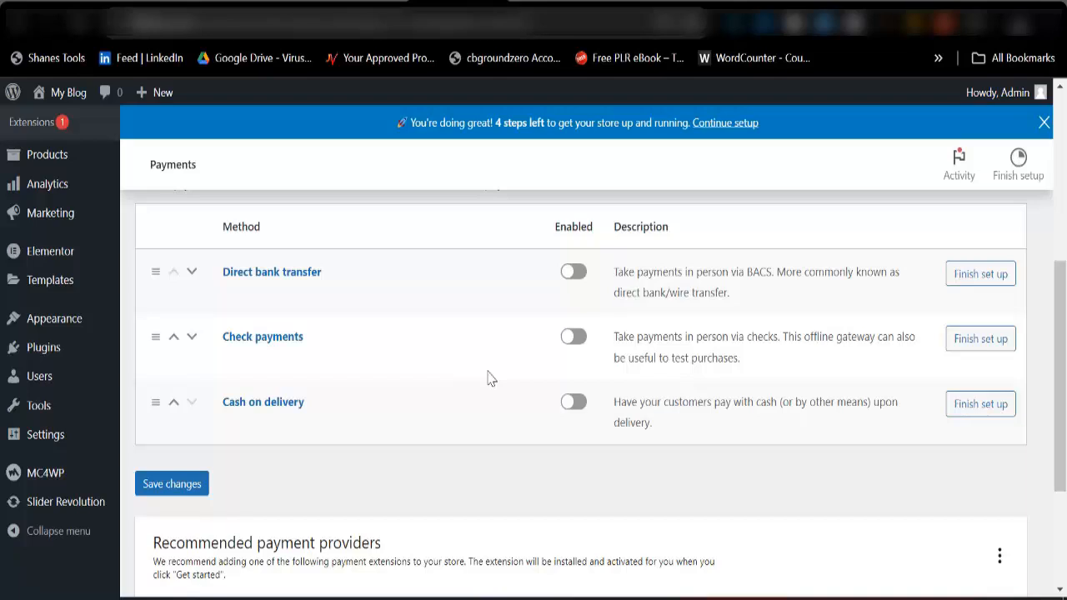
pyautogui.scroll(-1, 370, 399)
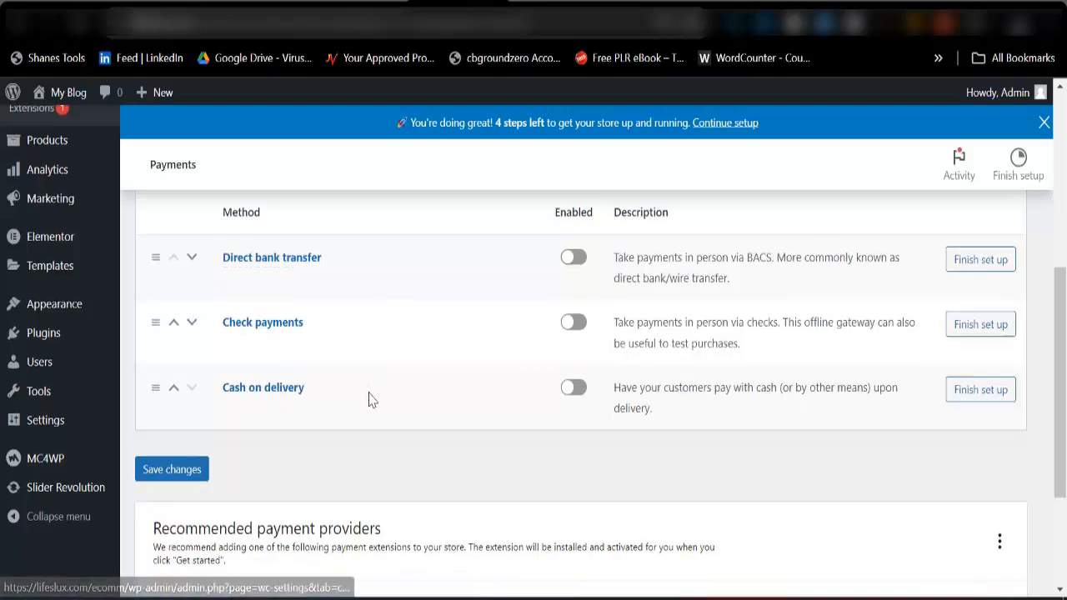
pyautogui.scroll(-1, 369, 400)
pyautogui.scroll(2, 381, 405)
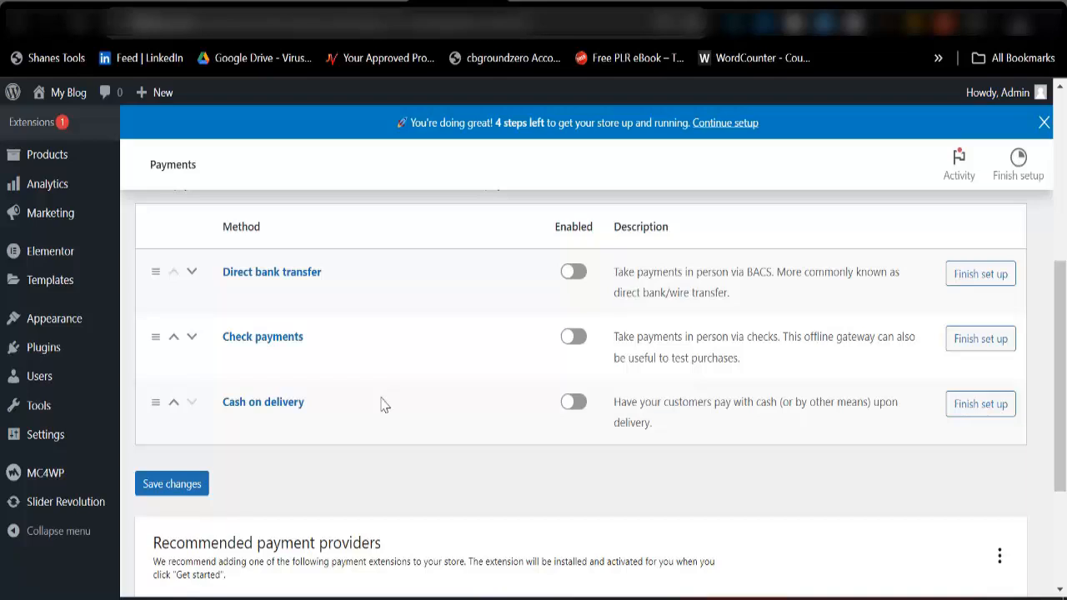
pyautogui.scroll(-3, 414, 373)
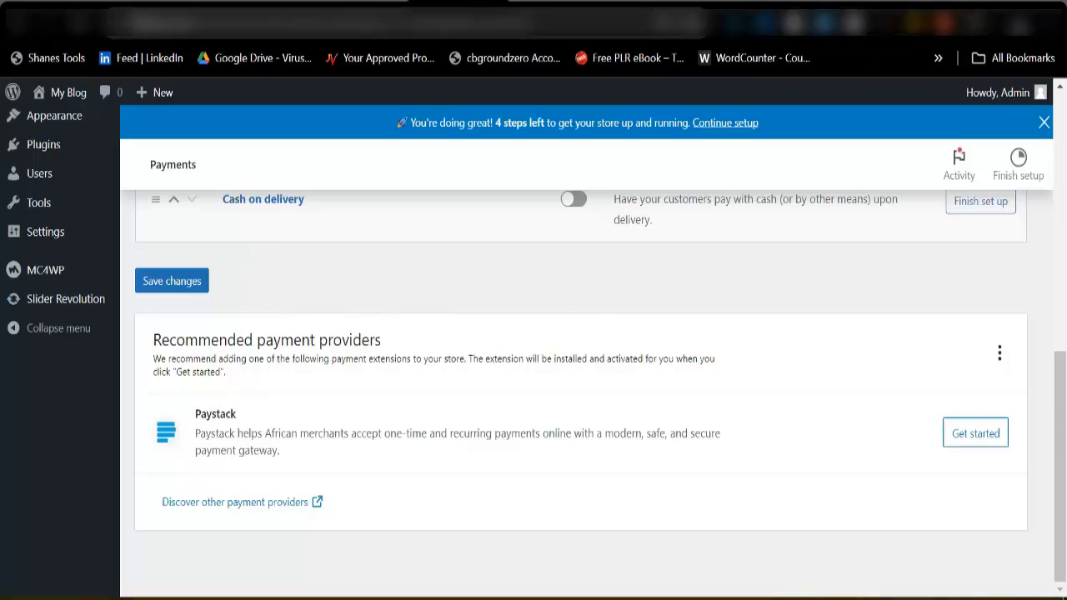
# View the Paystack website in a new browser tab, and return to the WooCommerce payment settings.
pyautogui.click(898, 2)
pyautogui.click(514, 34)
pyautogui.write('paysta')
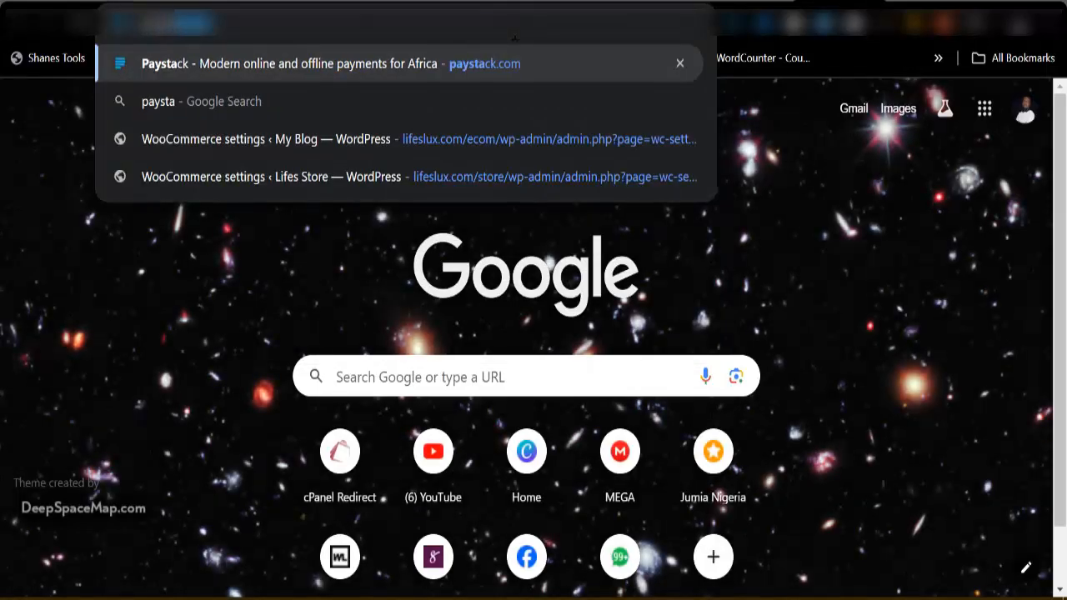
pyautogui.press('Return')
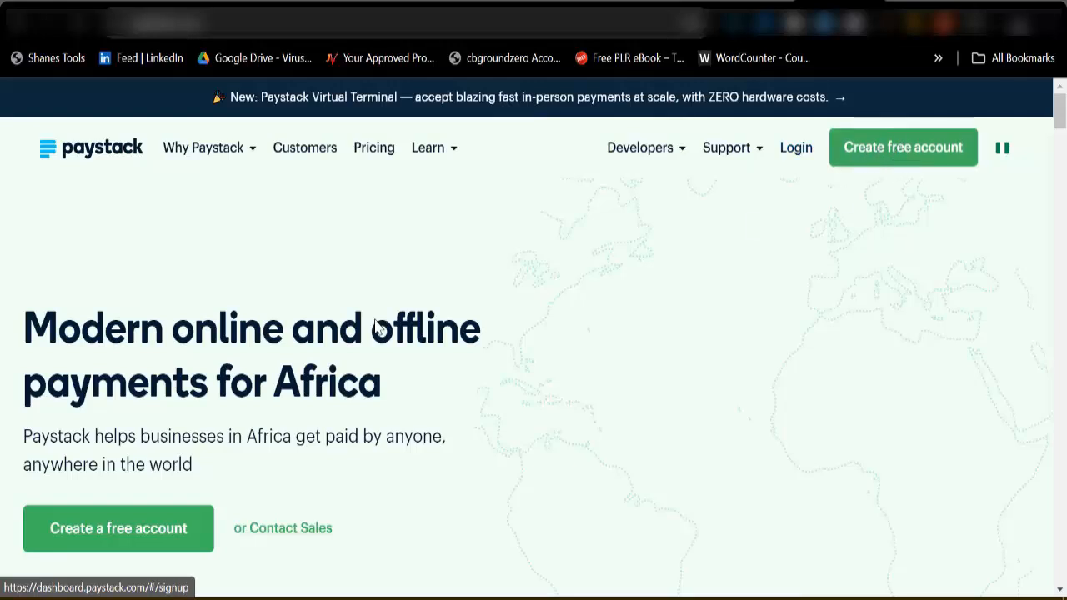
pyautogui.scroll(-1, 218, 354)
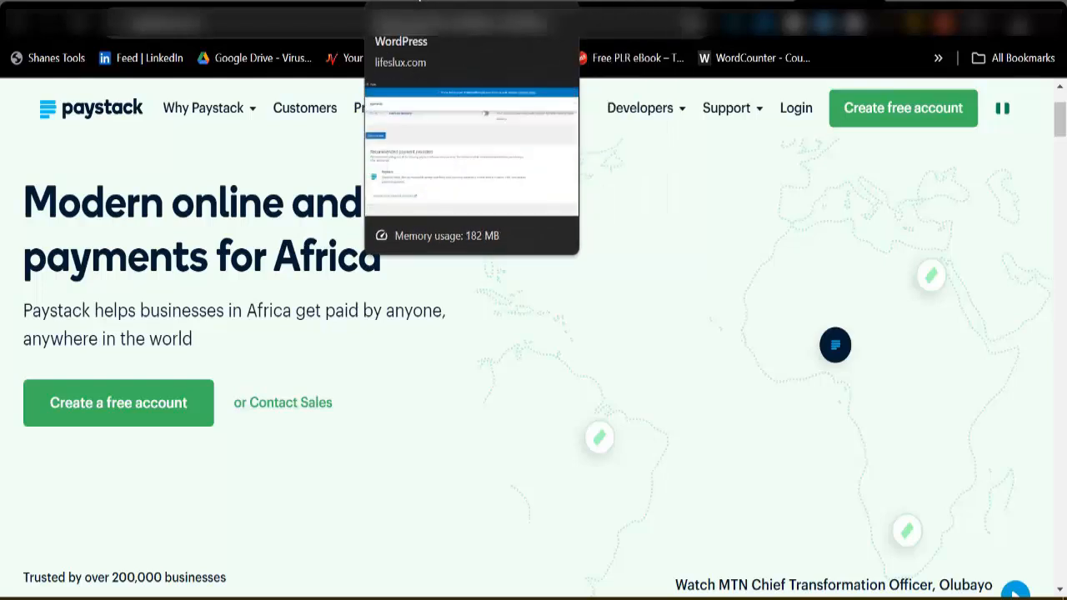
pyautogui.click(433, 21)
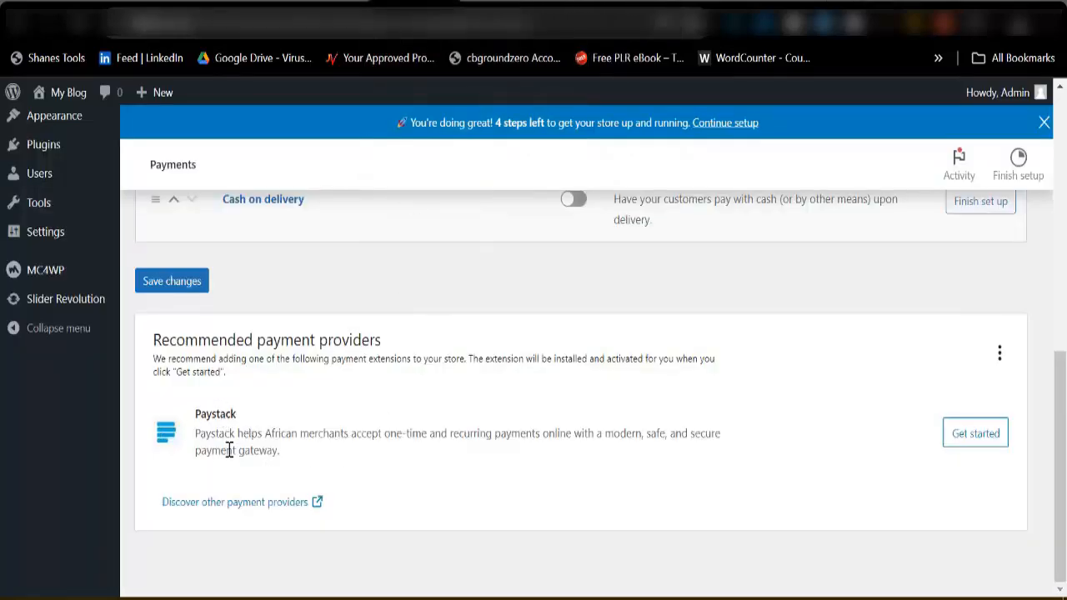
# Install the recommended Paystack payment provider and look over its test mode, payment option and key settings.
pyautogui.click(972, 442)
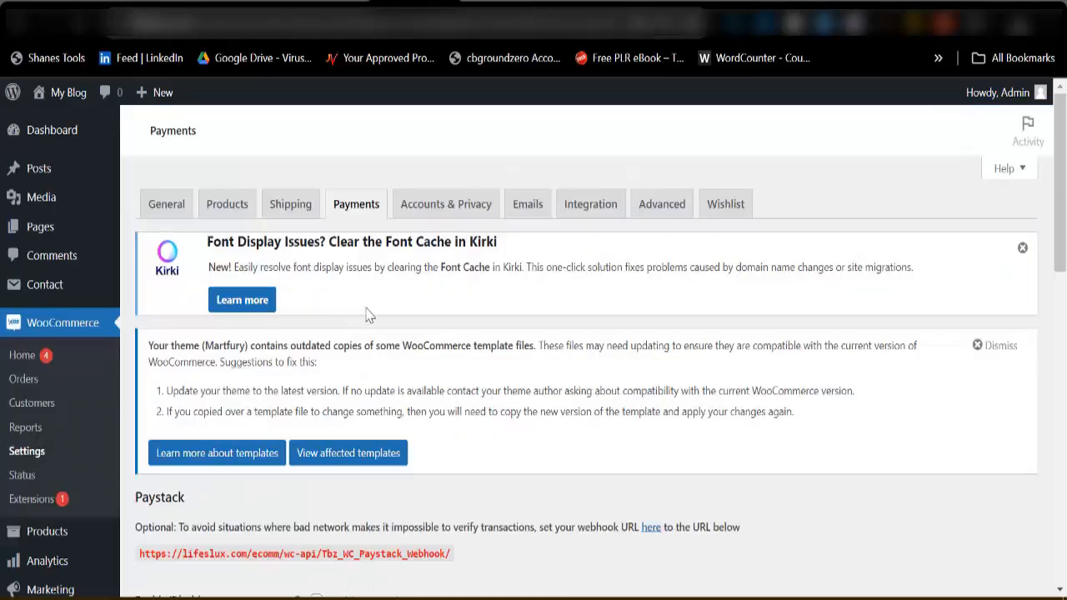
pyautogui.scroll(-1, 373, 390)
pyautogui.scroll(-3, 372, 390)
pyautogui.scroll(-4, 345, 392)
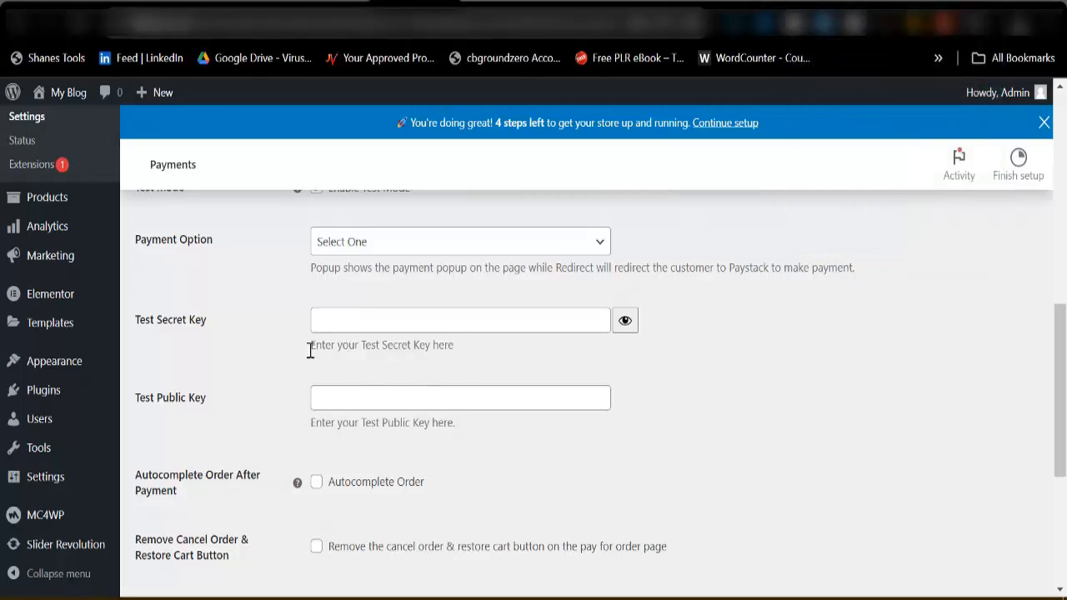
pyautogui.scroll(2, 250, 328)
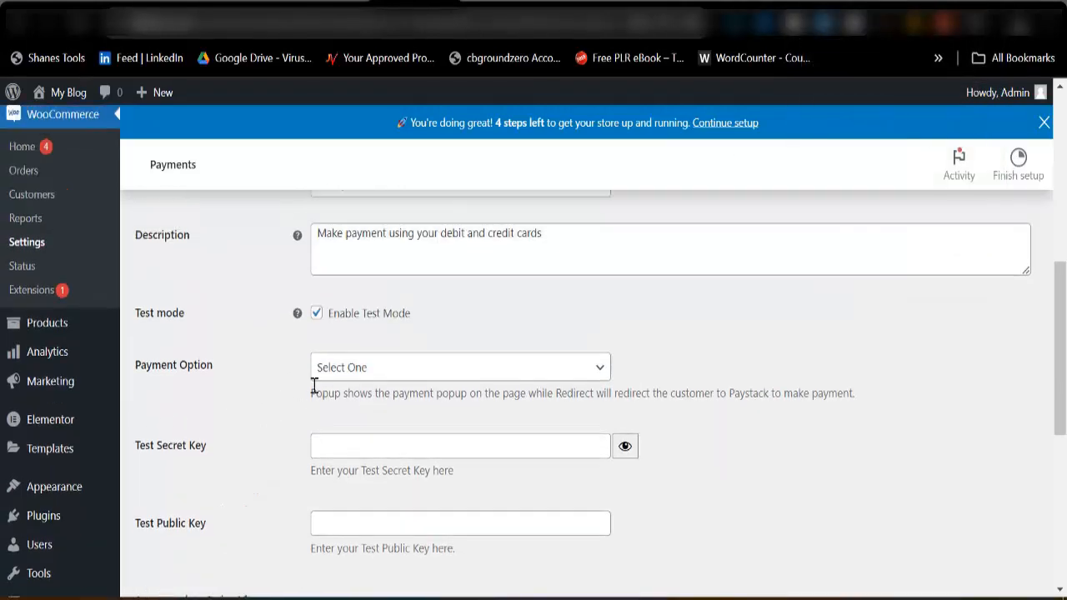
# Switch Paystack's test mode off and back on to compare the key fields, and save the settings with test mode enabled.
pyautogui.click(317, 314)
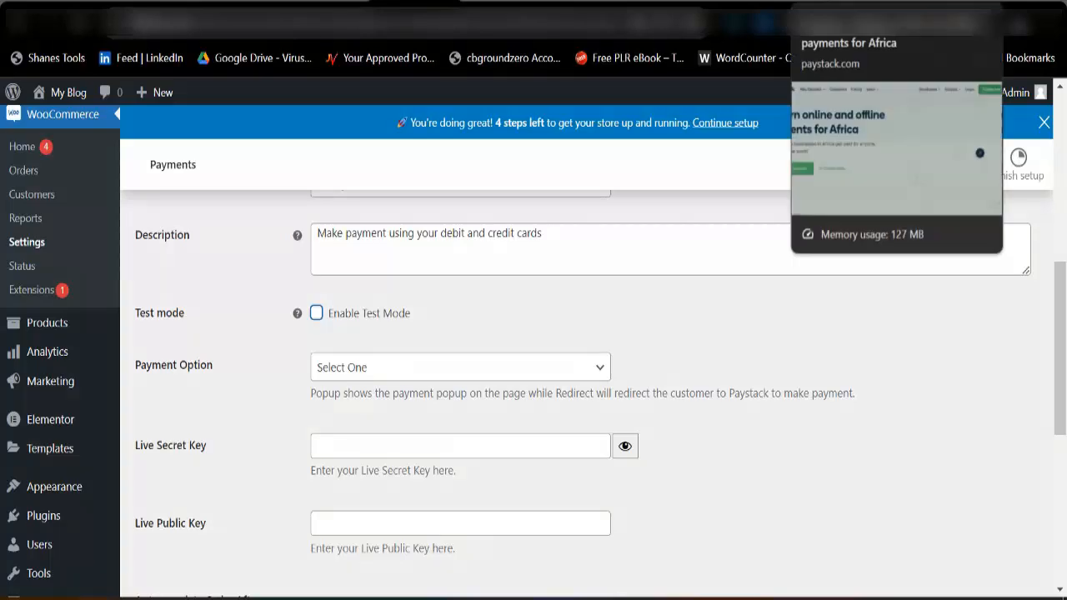
pyautogui.click(317, 315)
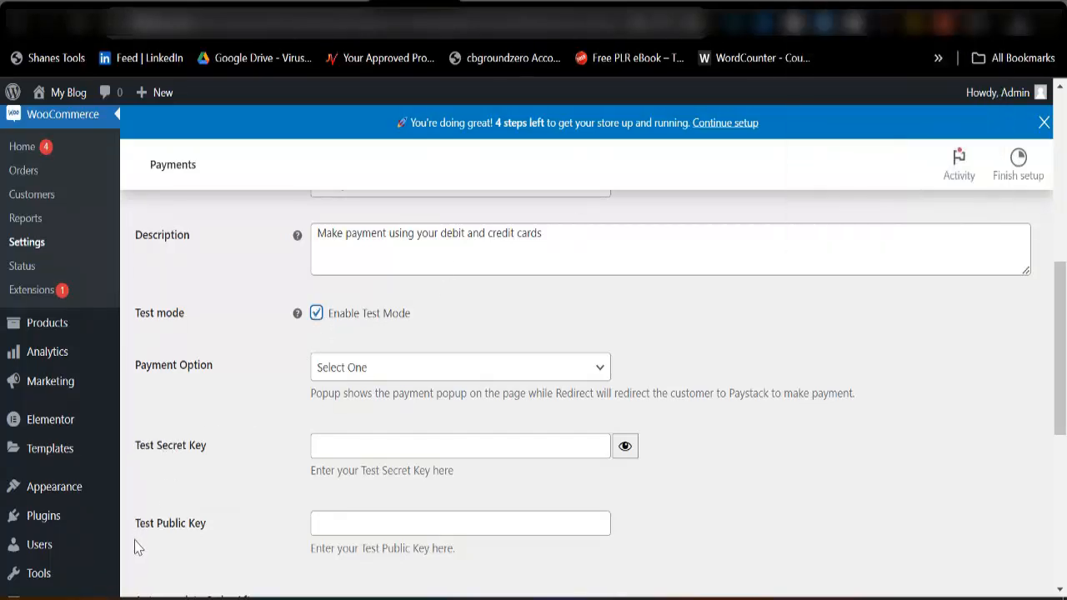
pyautogui.scroll(-3, 287, 381)
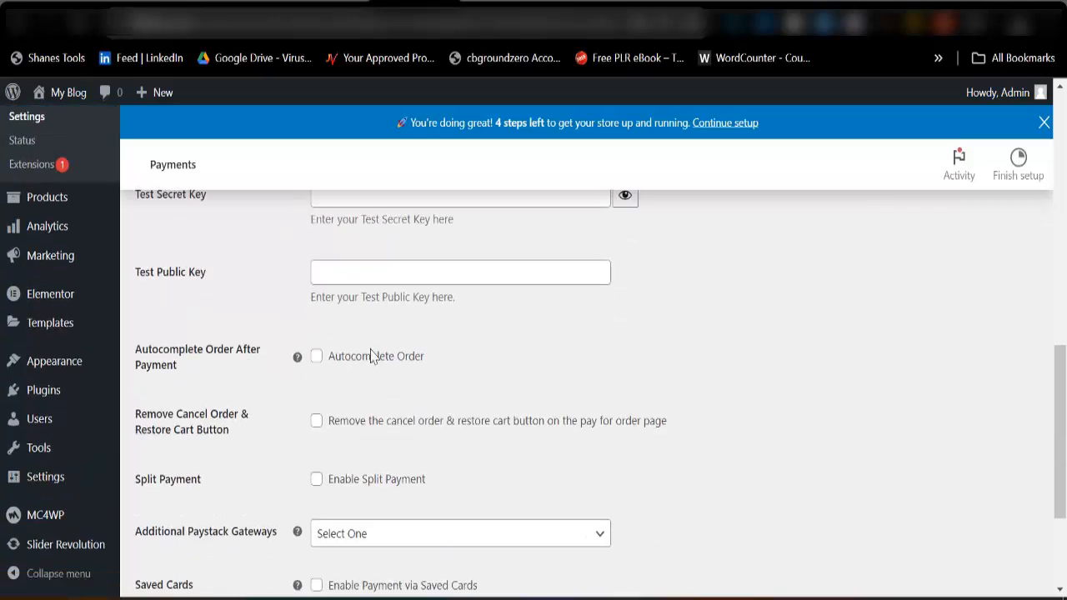
pyautogui.scroll(3, 371, 355)
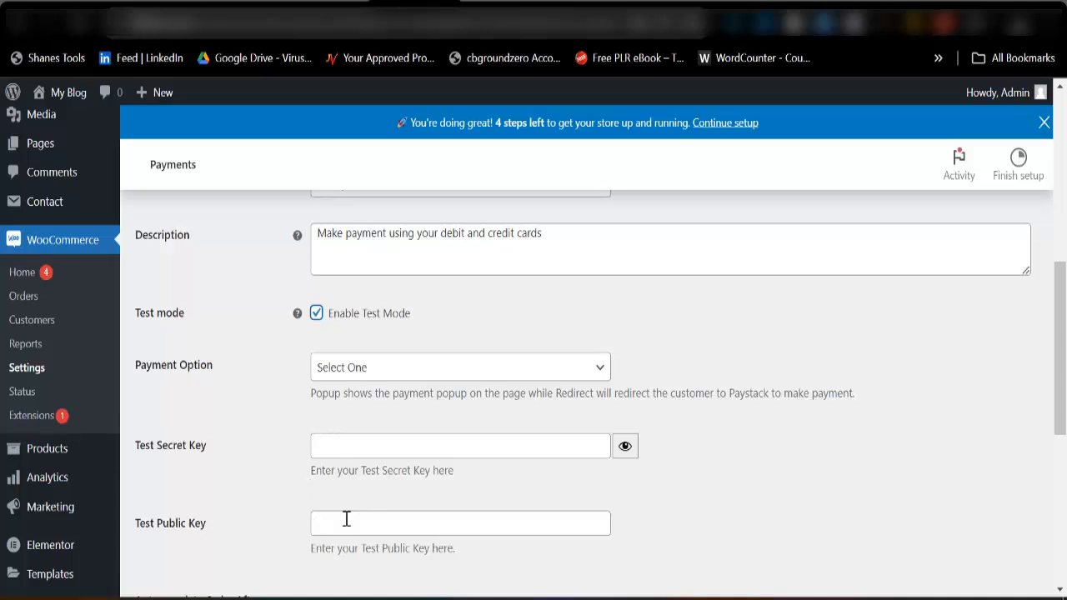
pyautogui.scroll(-6, 376, 440)
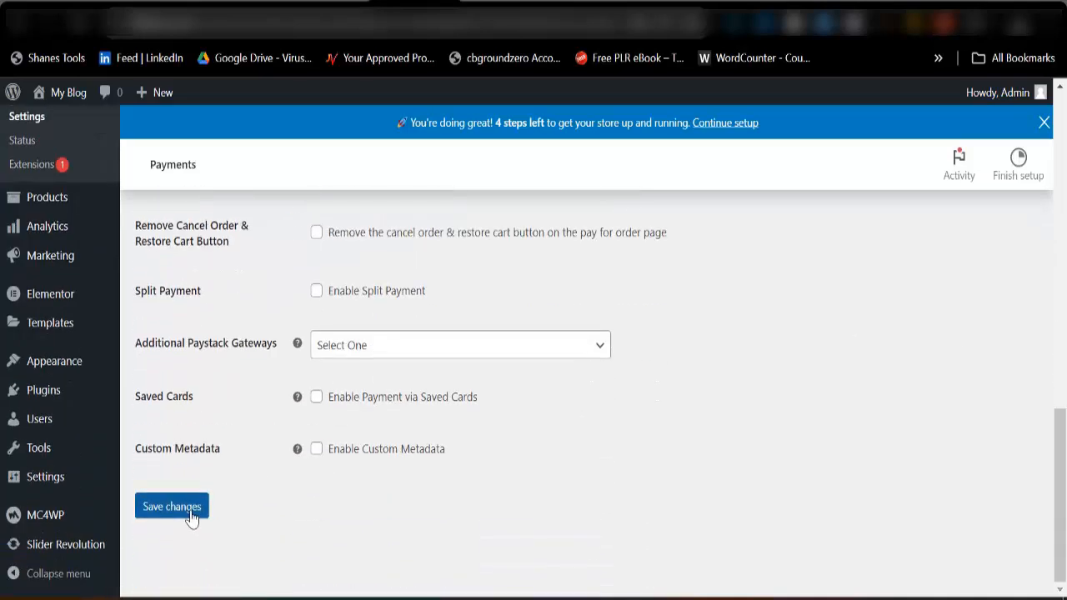
pyautogui.click(190, 515)
# Return to the list of payment methods and enable Paystack and Direct bank transfer.
pyautogui.scroll(-3, 374, 413)
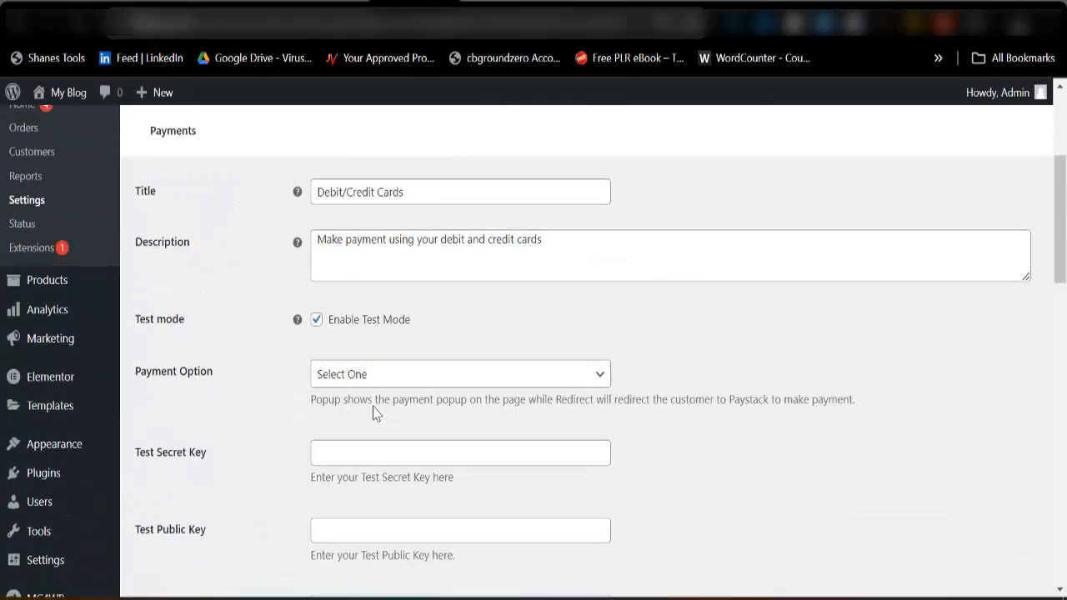
pyautogui.scroll(3, 374, 413)
pyautogui.click(349, 210)
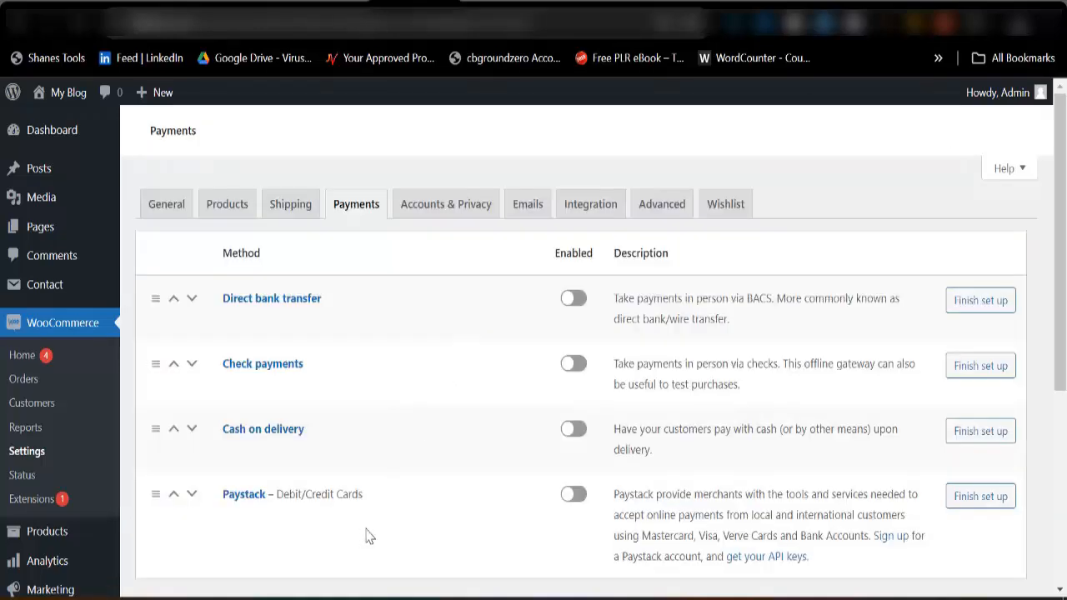
pyautogui.scroll(-3, 562, 376)
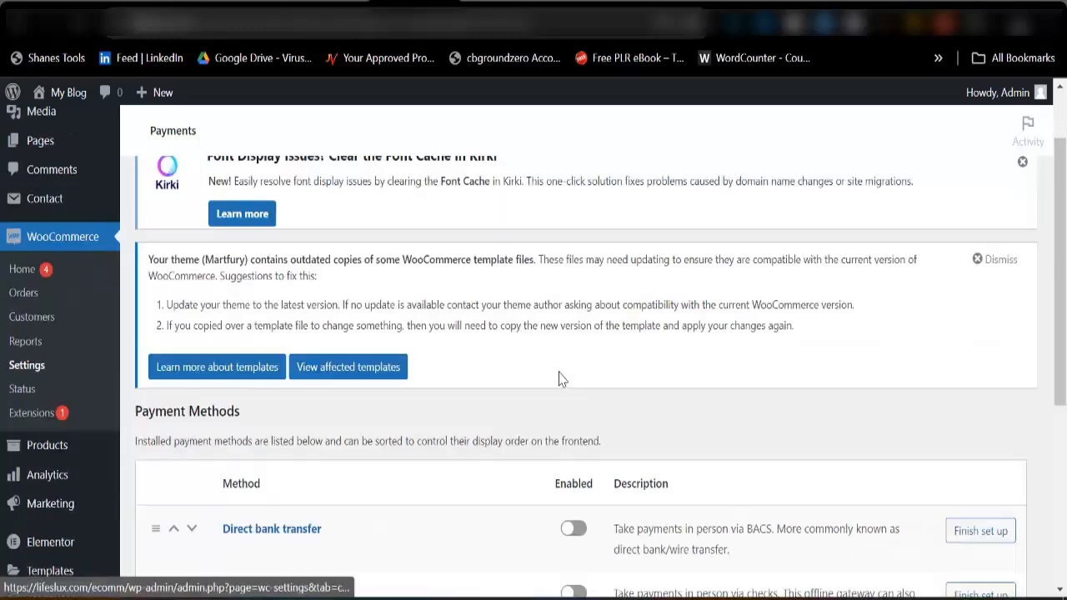
pyautogui.scroll(-3, 641, 443)
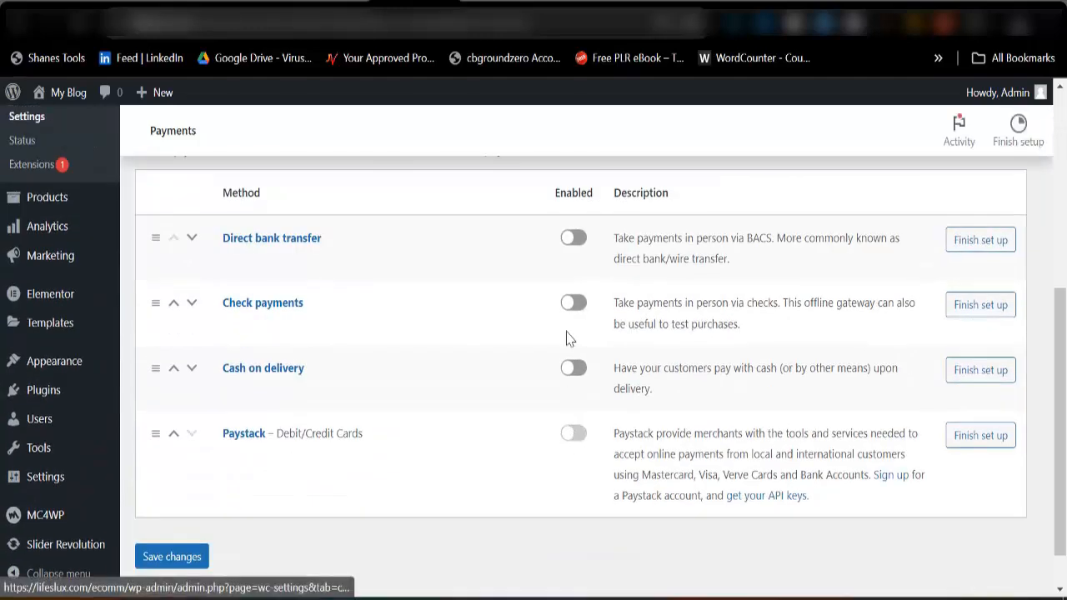
pyautogui.click(572, 272)
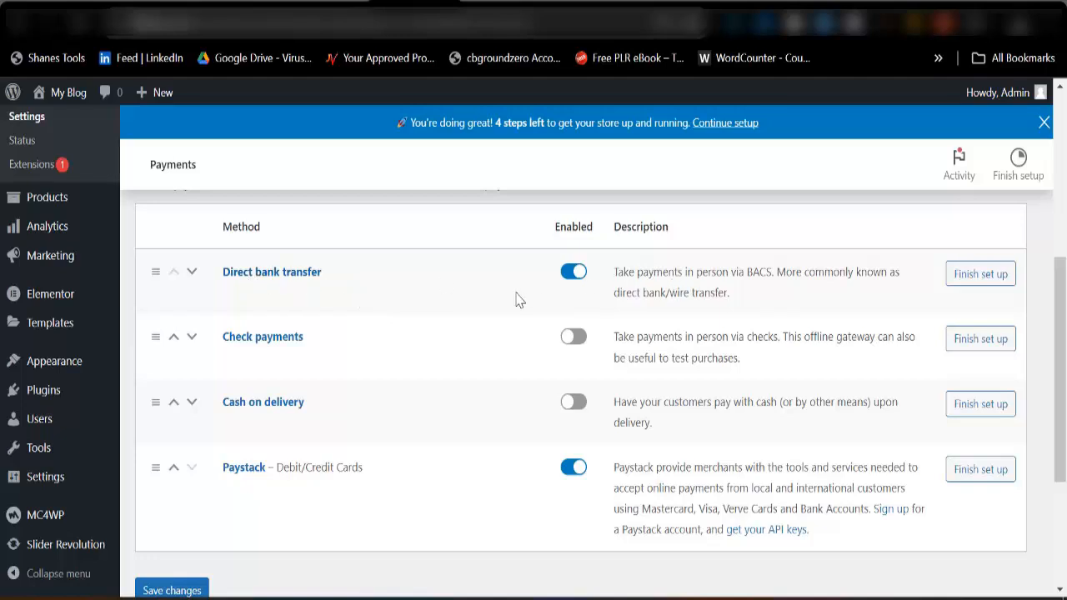
# Set the Direct bank transfer instructions to "Send your proof of payment to" followed by the store's phone number.
pyautogui.click(951, 271)
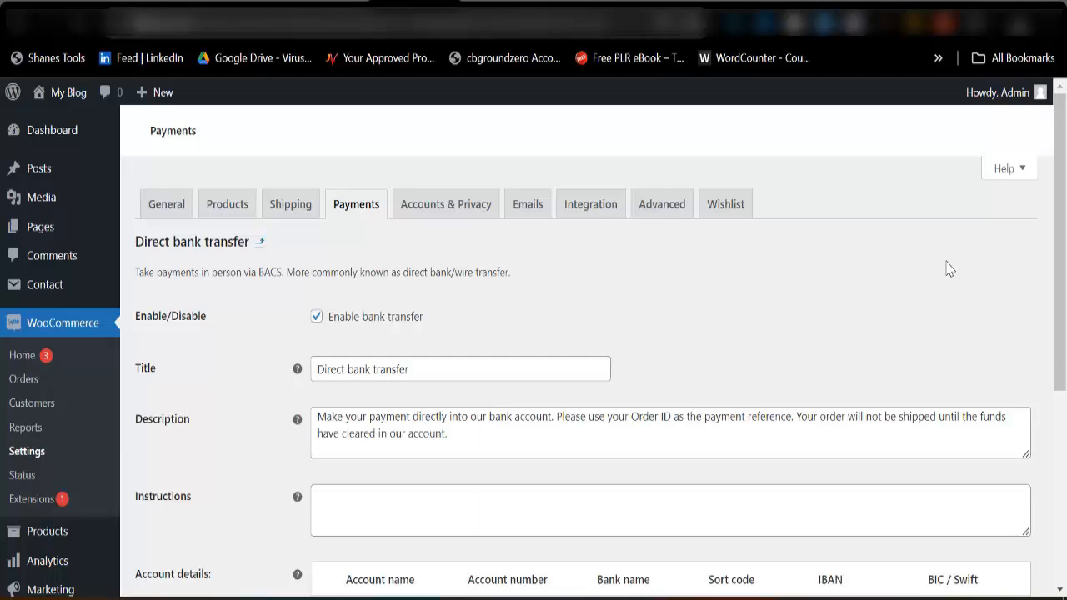
pyautogui.scroll(-1, 505, 359)
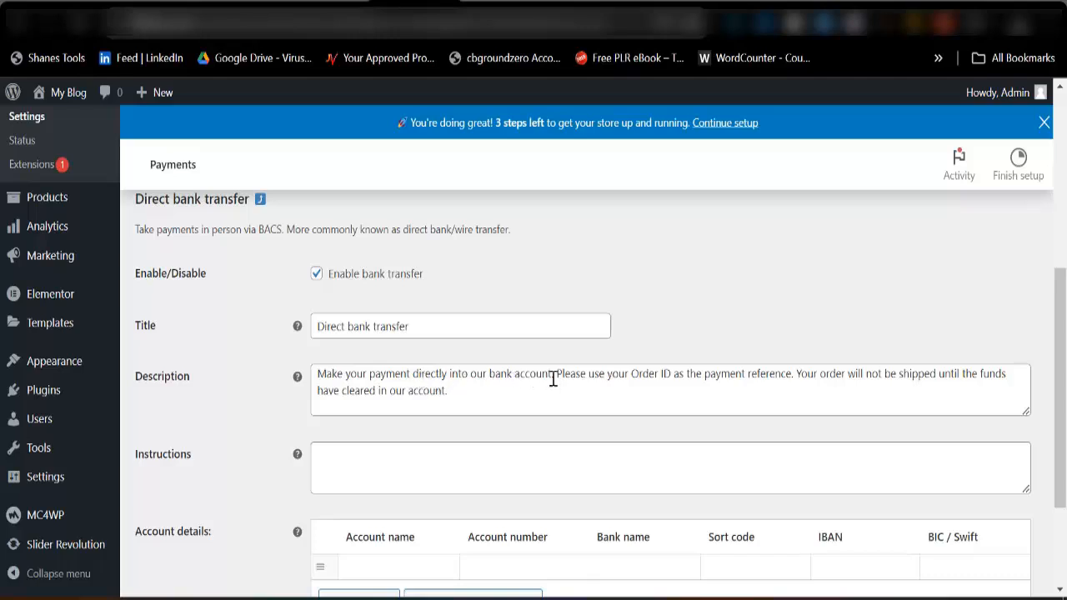
pyautogui.click(376, 462)
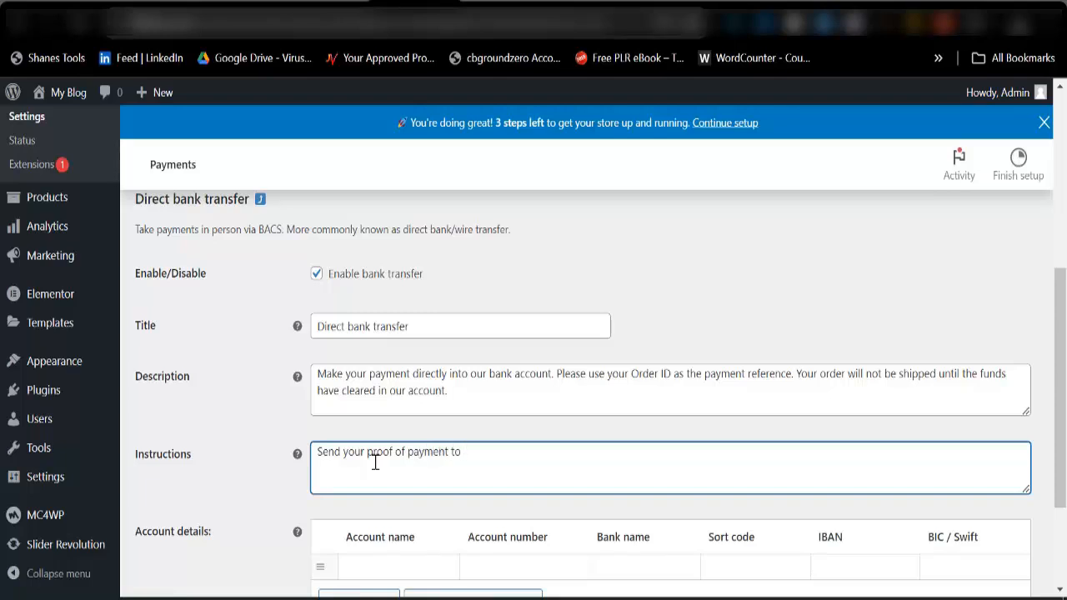
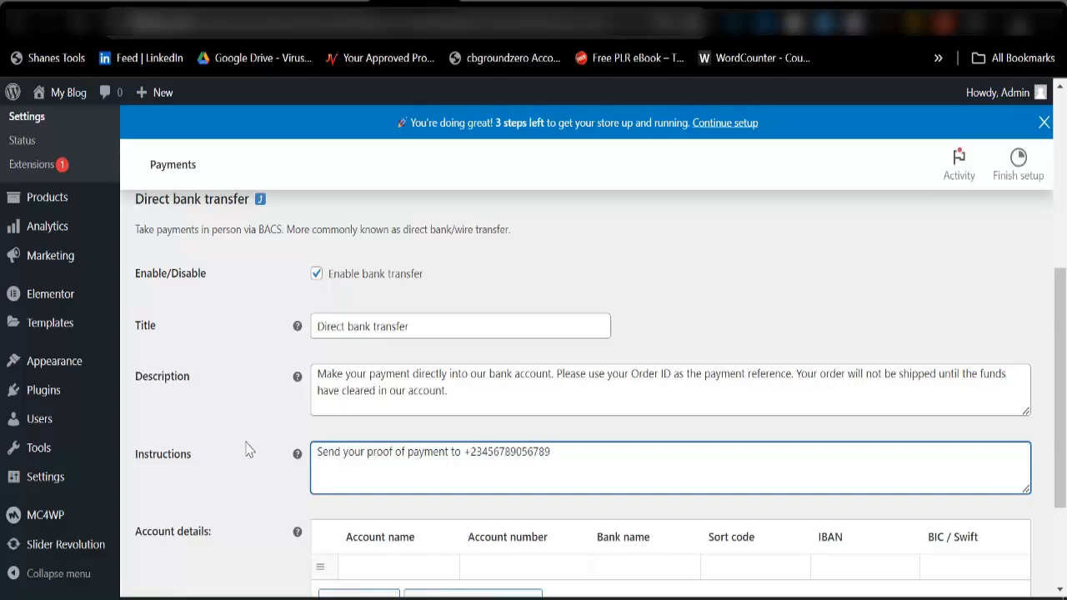
# Enter Zenith Bank as the bank name in the Direct bank transfer account details and save the changes.
pyautogui.scroll(-2, 597, 458)
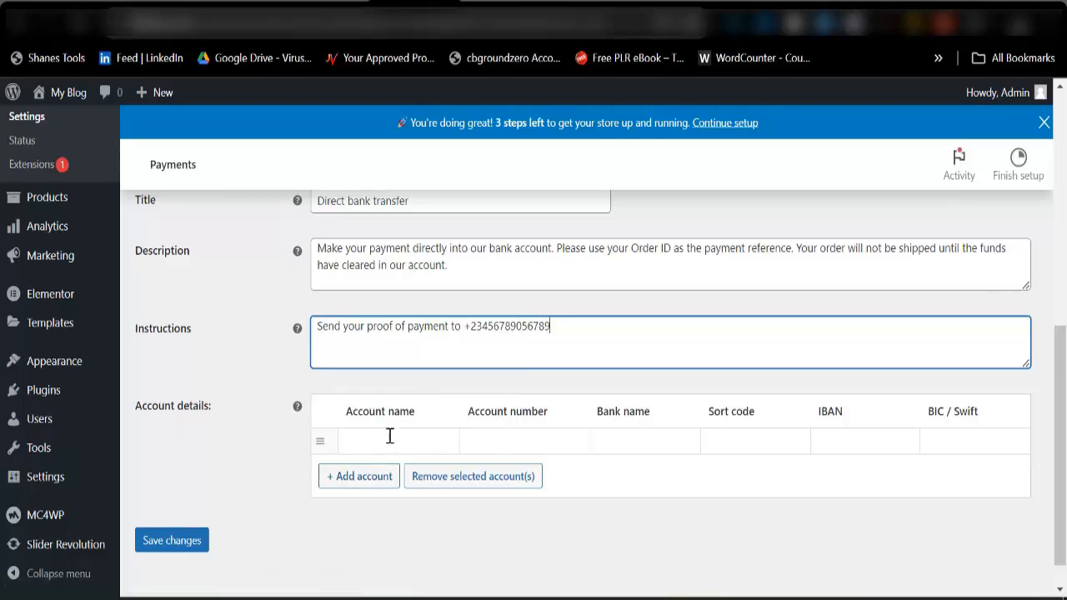
pyautogui.click(634, 439)
pyautogui.click(722, 484)
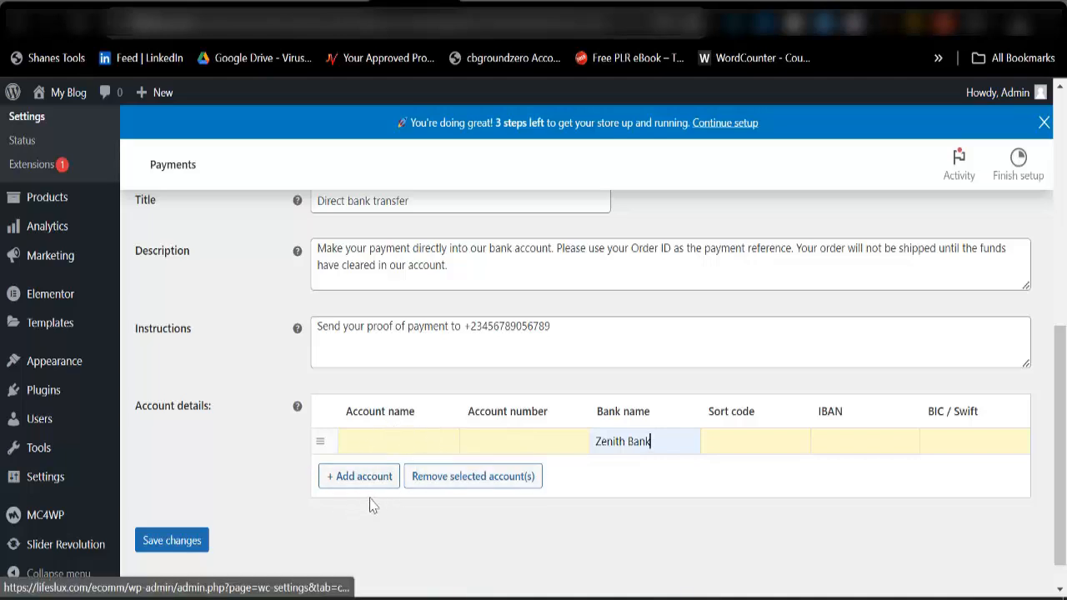
pyautogui.click(182, 548)
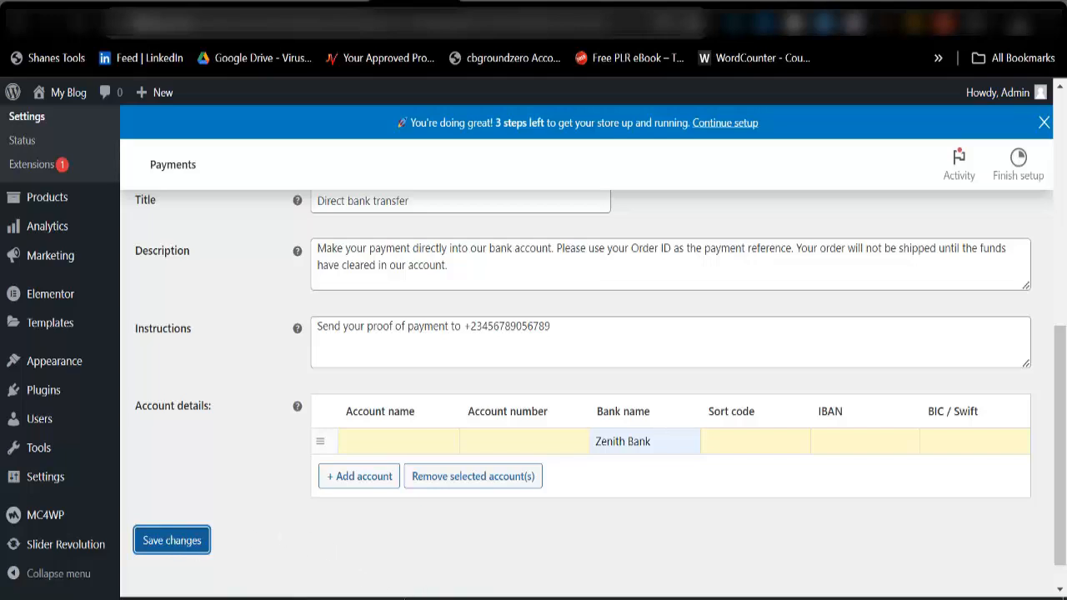
pyautogui.scroll(-4, 412, 459)
pyautogui.scroll(4, 416, 469)
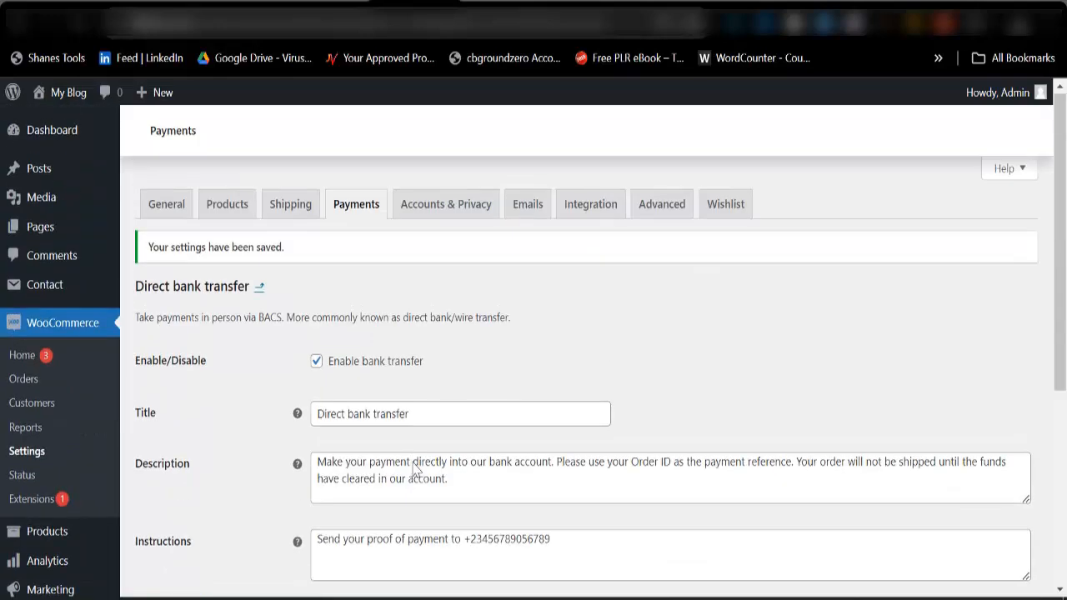
# Look through the Accounts & Privacy settings for guest checkout, account creation, data removal and privacy policy.
pyautogui.click(358, 205)
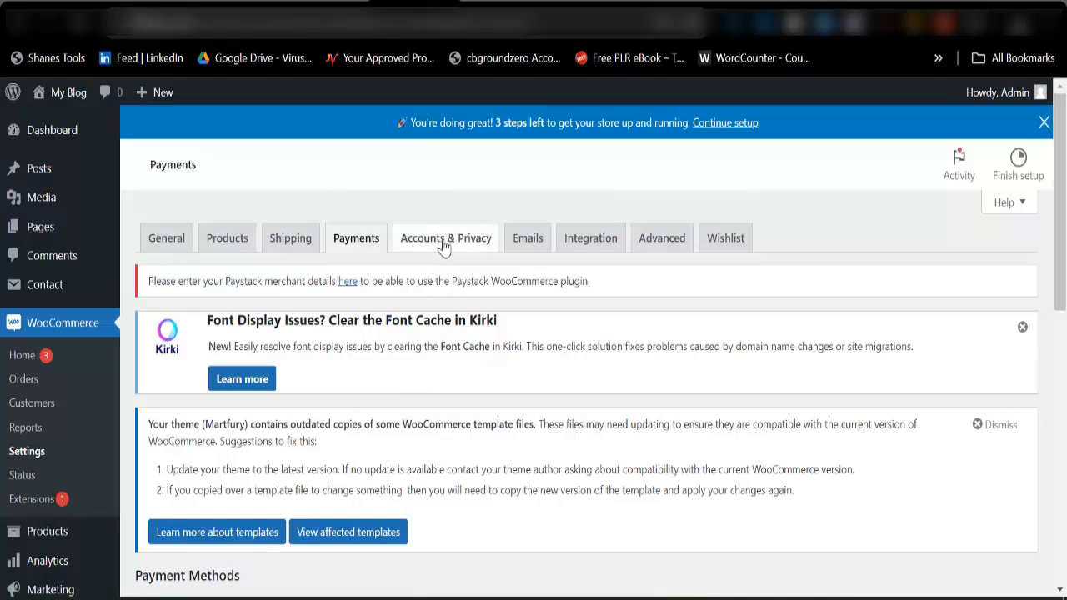
pyautogui.click(443, 243)
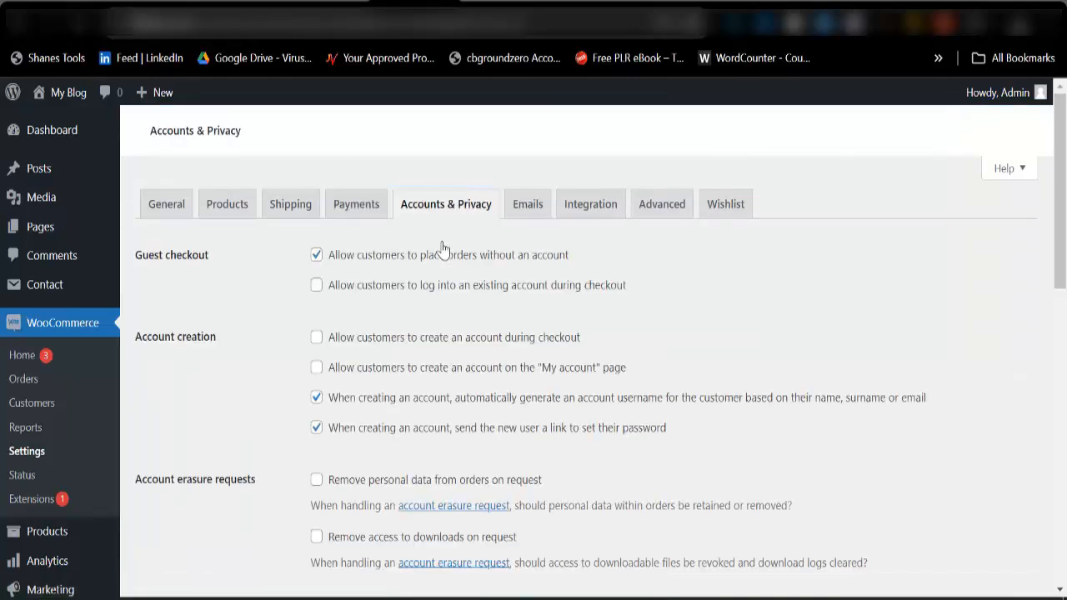
pyautogui.scroll(-3, 442, 265)
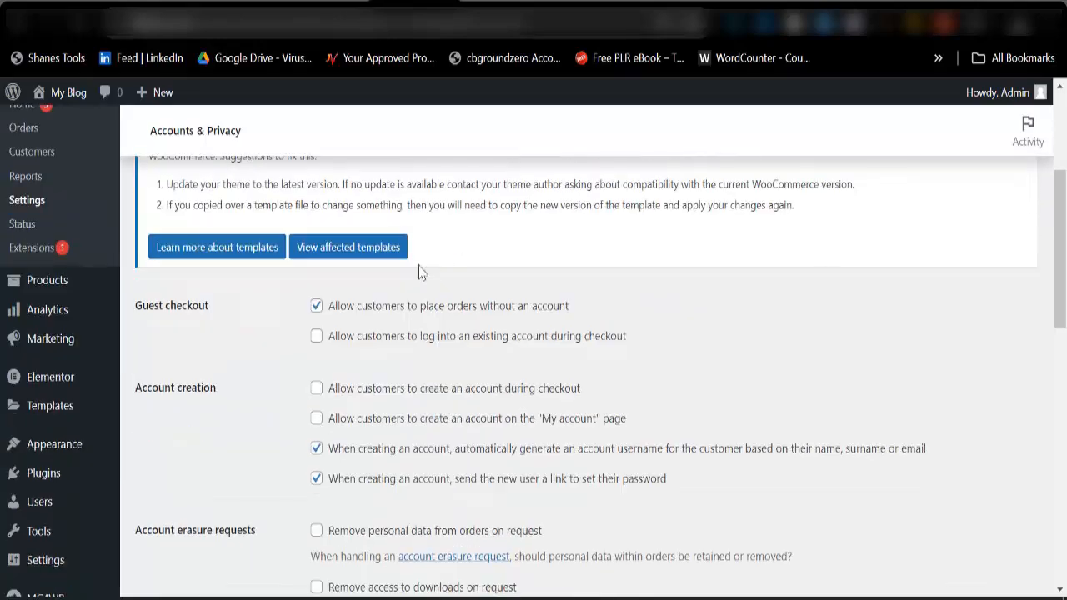
pyautogui.scroll(-5, 425, 325)
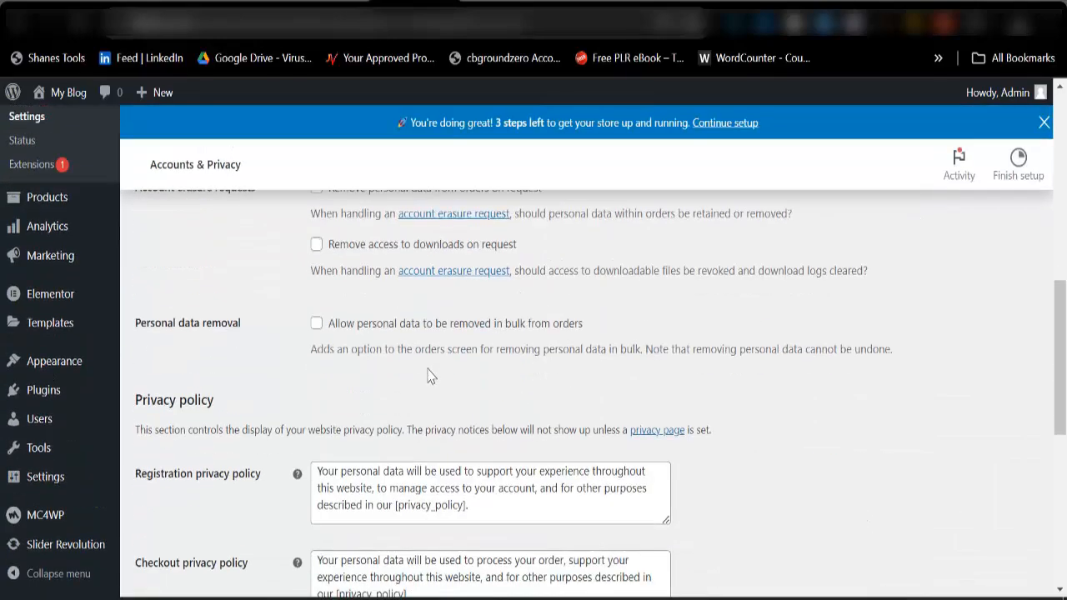
pyautogui.scroll(8, 405, 392)
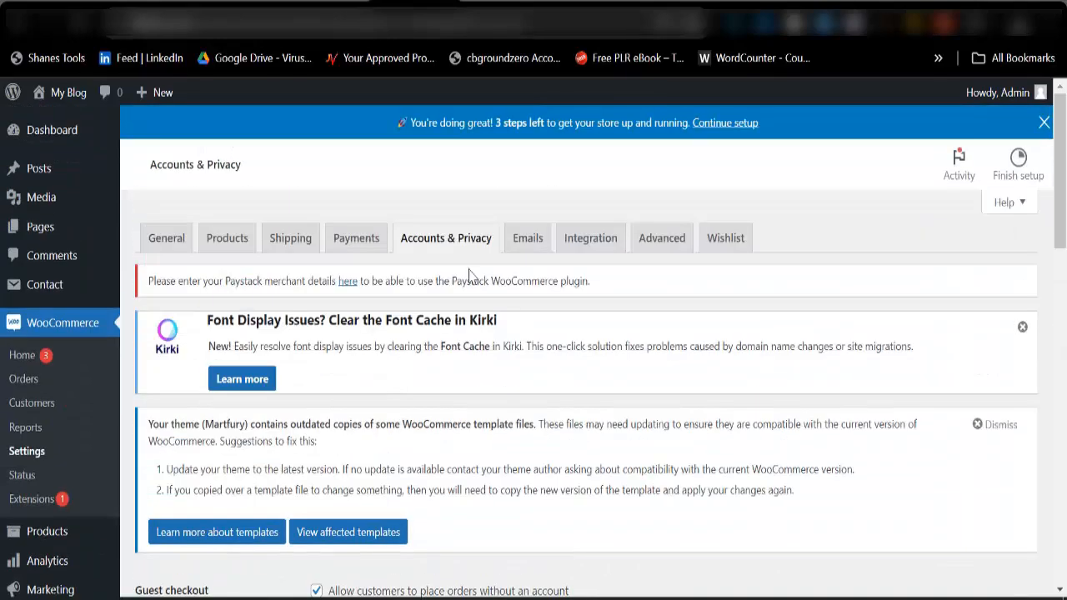
# Look through the WooCommerce Emails settings, including the email notifications and sender options.
pyautogui.click(532, 243)
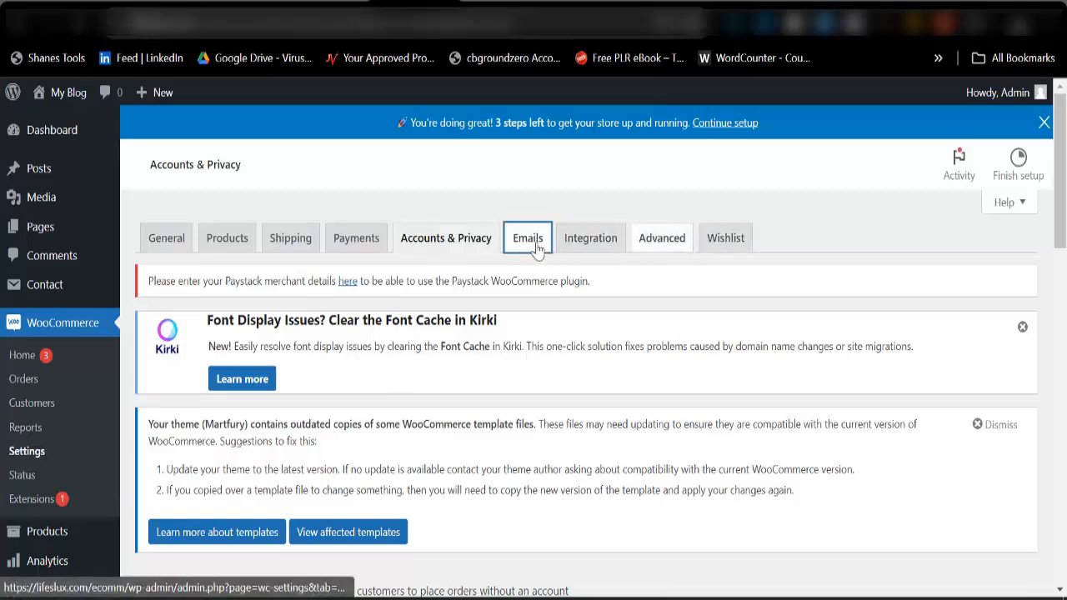
pyautogui.scroll(-7, 442, 385)
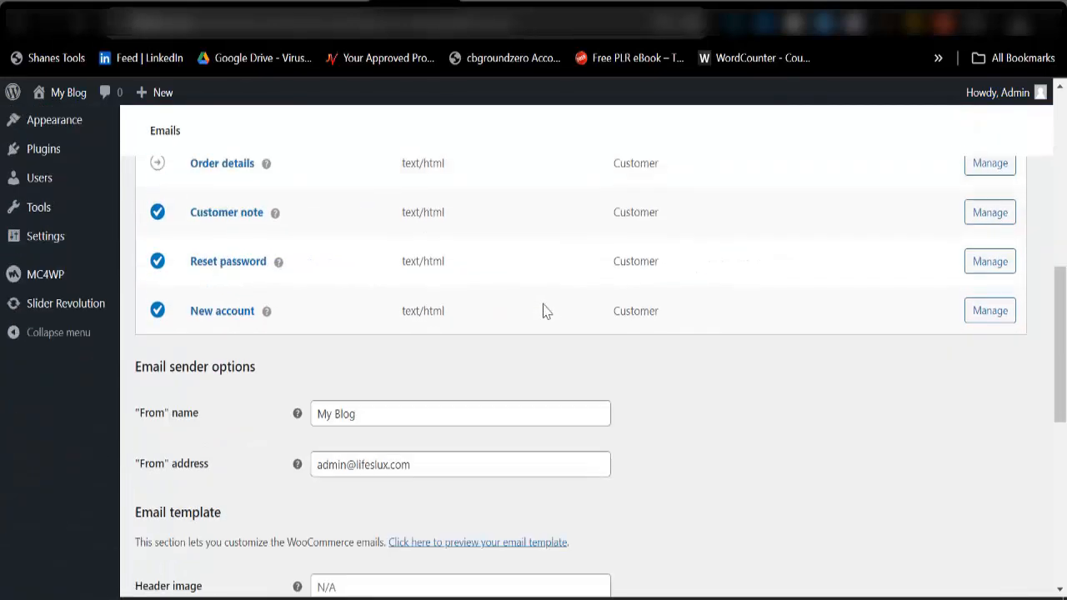
pyautogui.scroll(9, 542, 309)
pyautogui.scroll(-5, 920, 350)
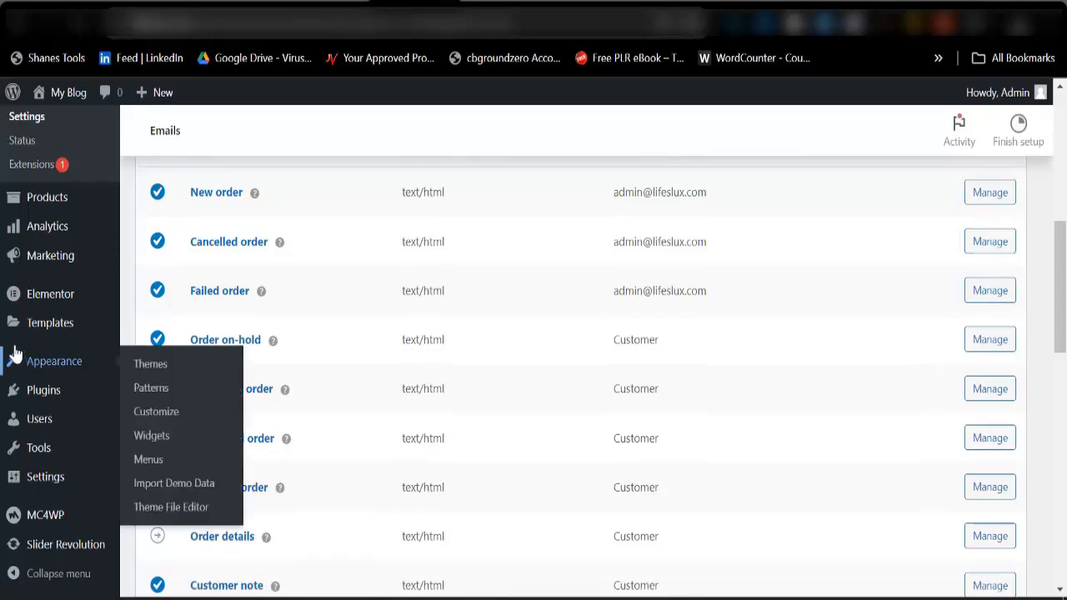
pyautogui.scroll(7, 241, 250)
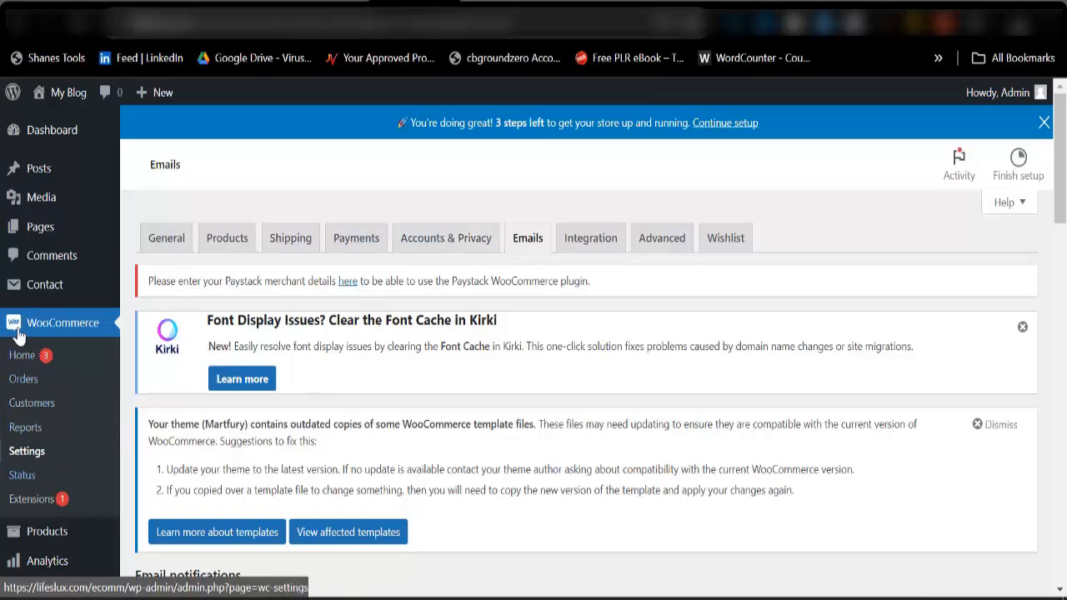
# Check the demo products on the storefront home page, and open the list of all products in the WordPress admin.
pyautogui.scroll(-2, 43, 378)
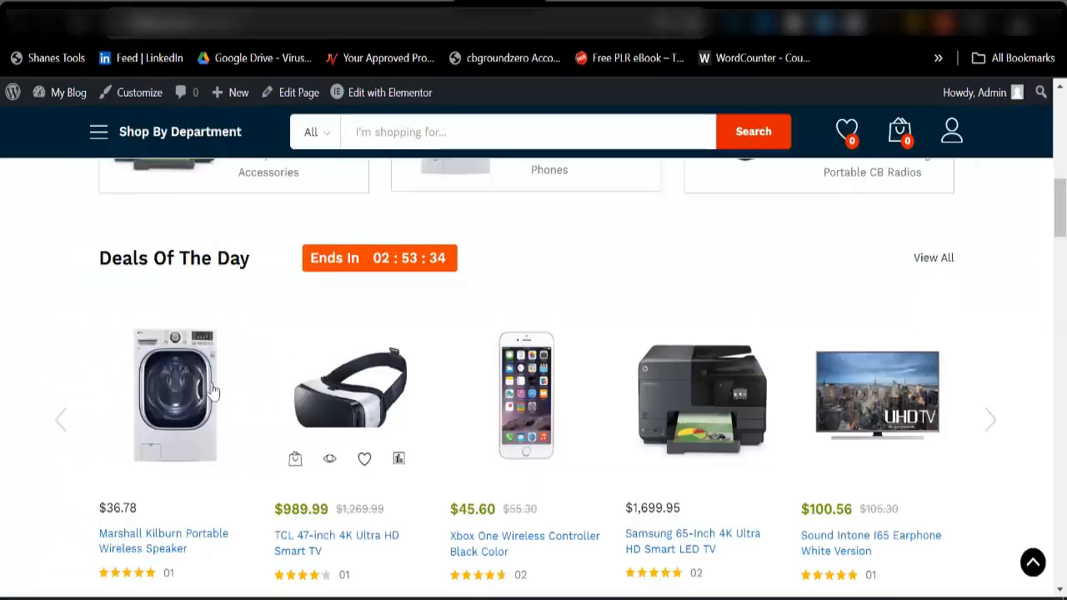
pyautogui.scroll(-5, 875, 378)
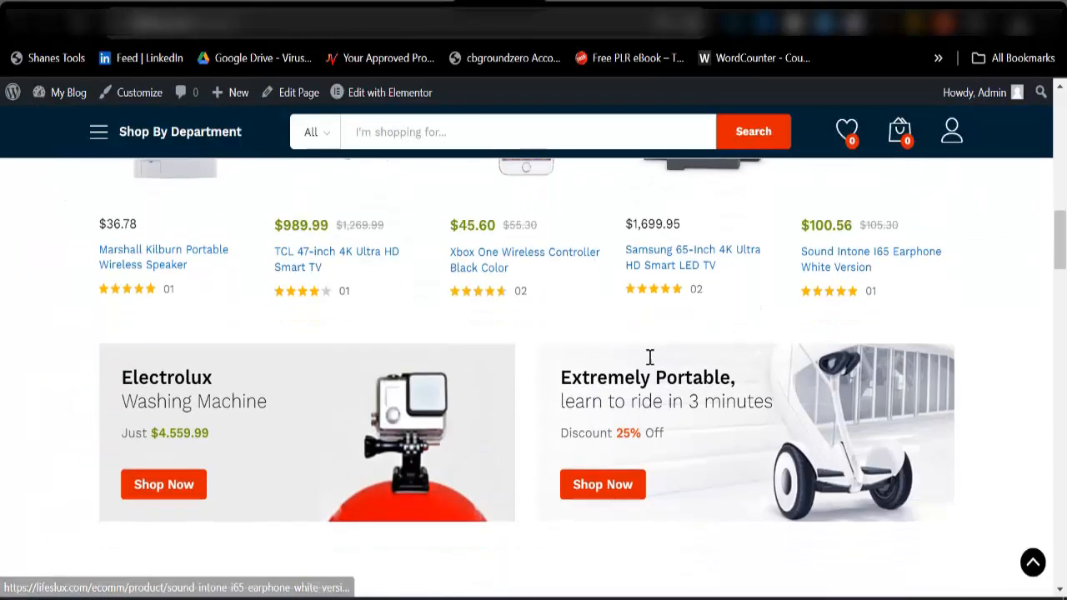
pyautogui.click(416, 7)
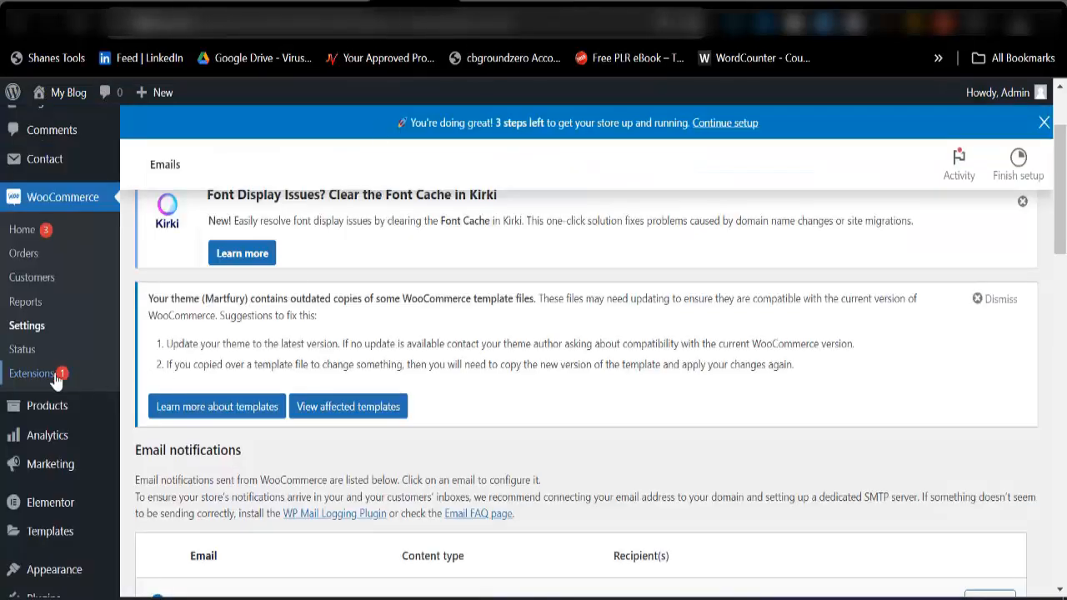
pyautogui.moveTo(18, 416)
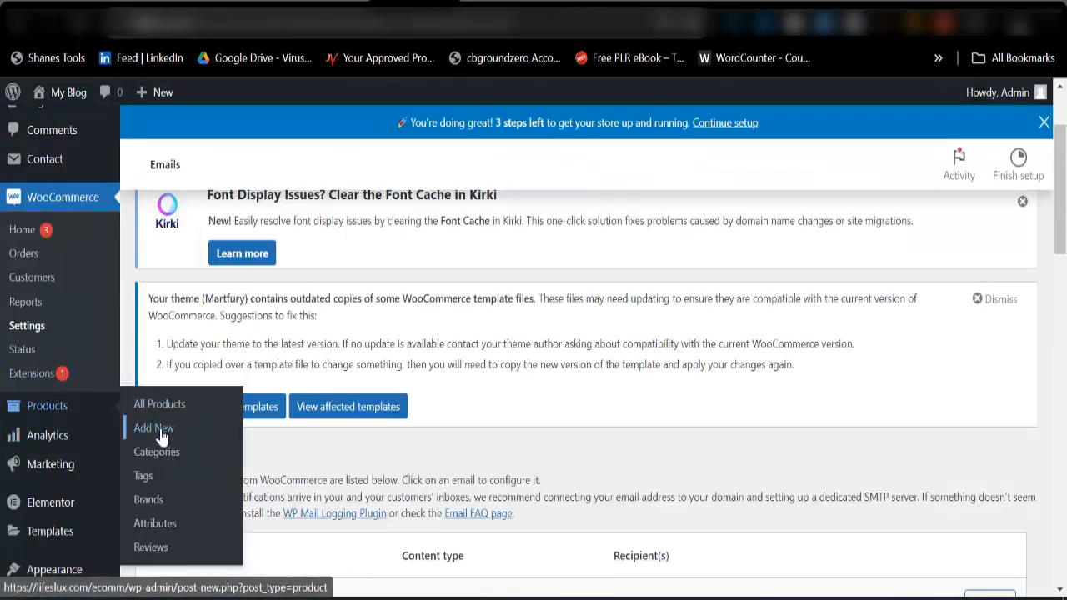
pyautogui.click(163, 403)
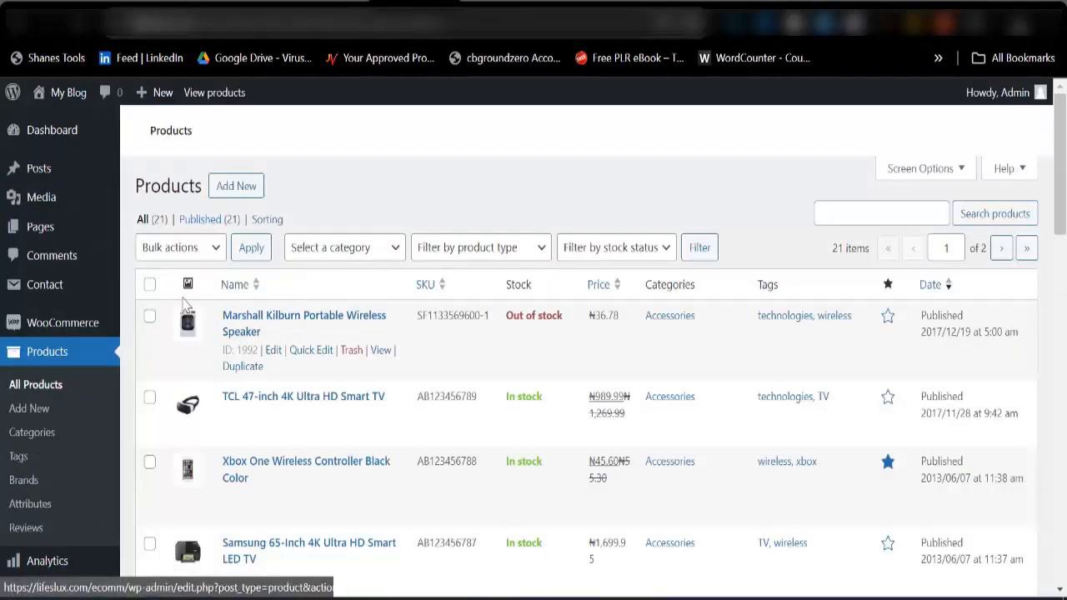
# Select every demo product on the first page of the product list and move them to the trash in bulk.
pyautogui.click(150, 285)
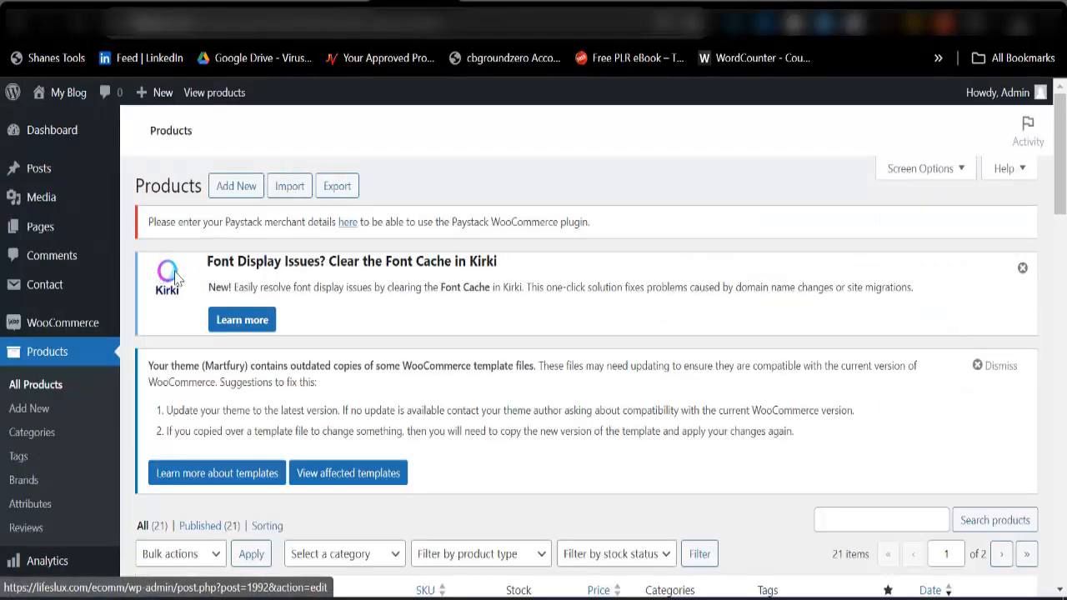
pyautogui.scroll(-3, 155, 333)
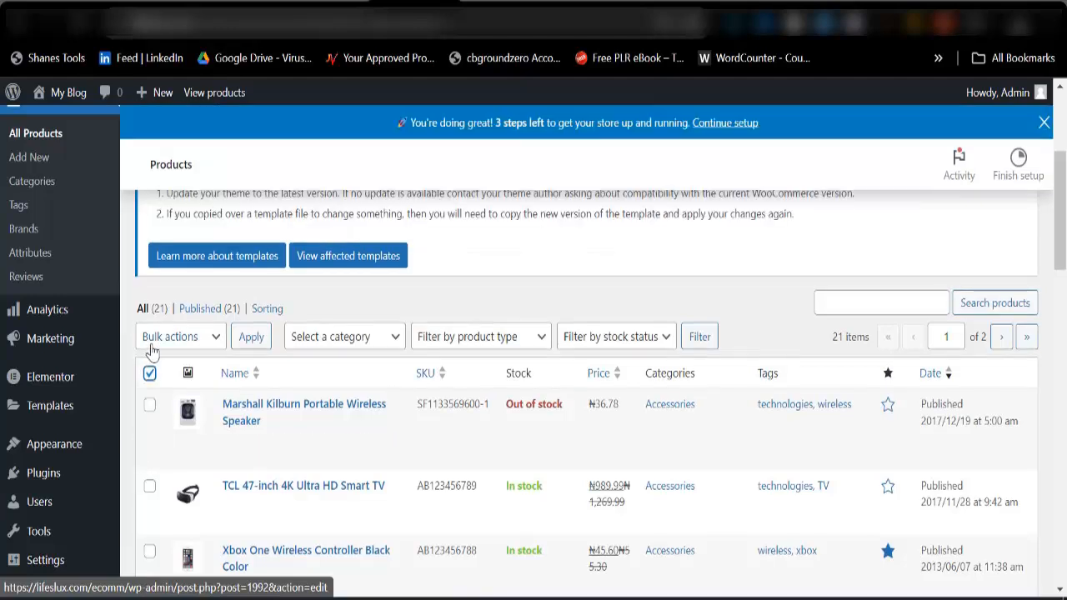
pyautogui.click(150, 373)
pyautogui.click(152, 336)
pyautogui.click(171, 395)
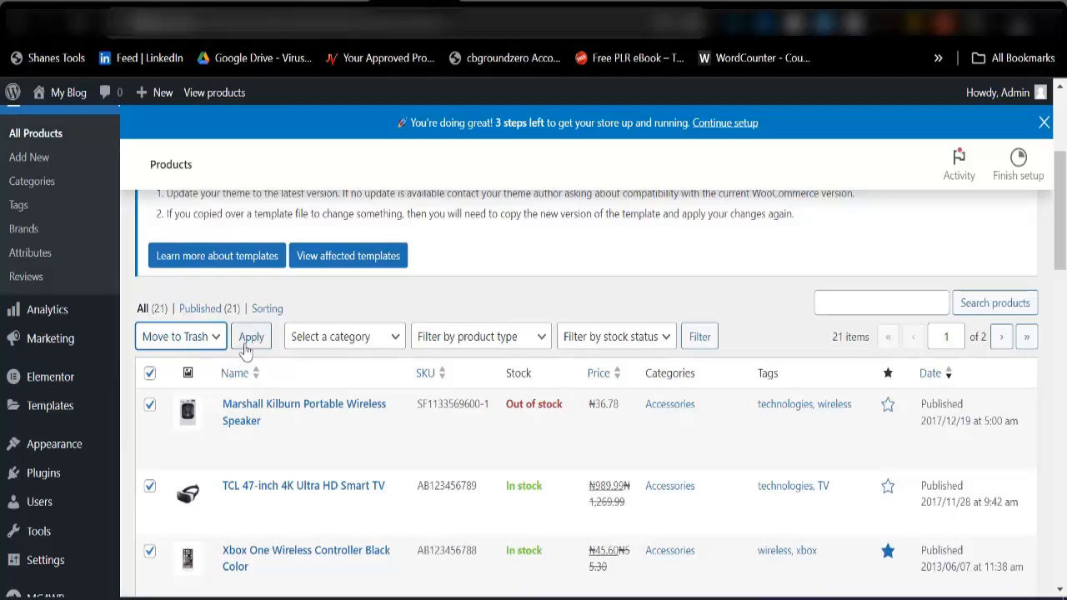
pyautogui.click(247, 340)
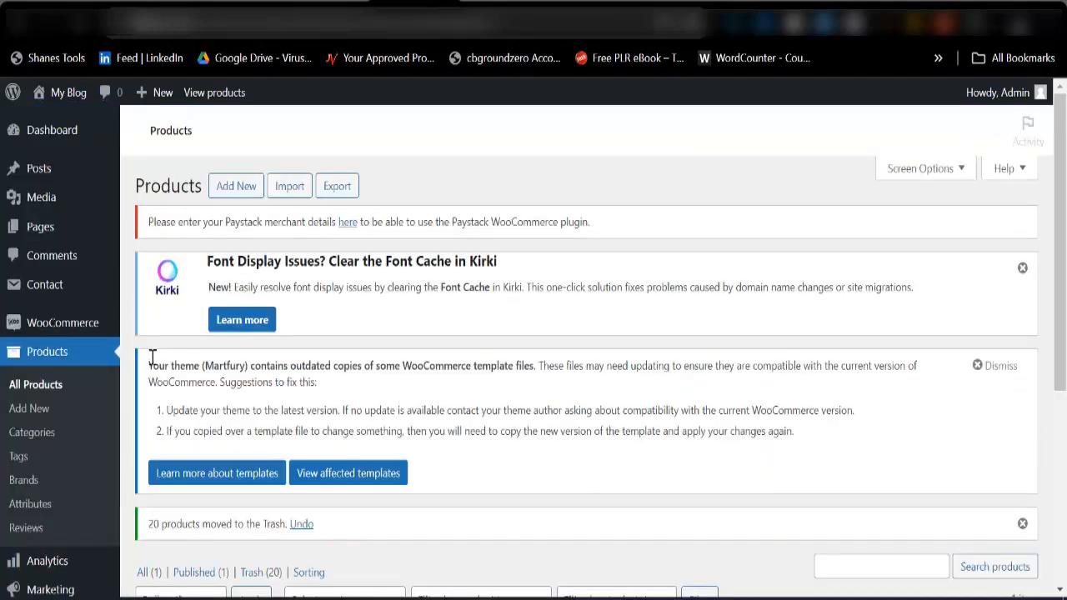
# Move the remaining DJI Phantom 4 Quadcopter Camera product to the trash and check the product list.
pyautogui.scroll(-3, 153, 356)
pyautogui.click(150, 413)
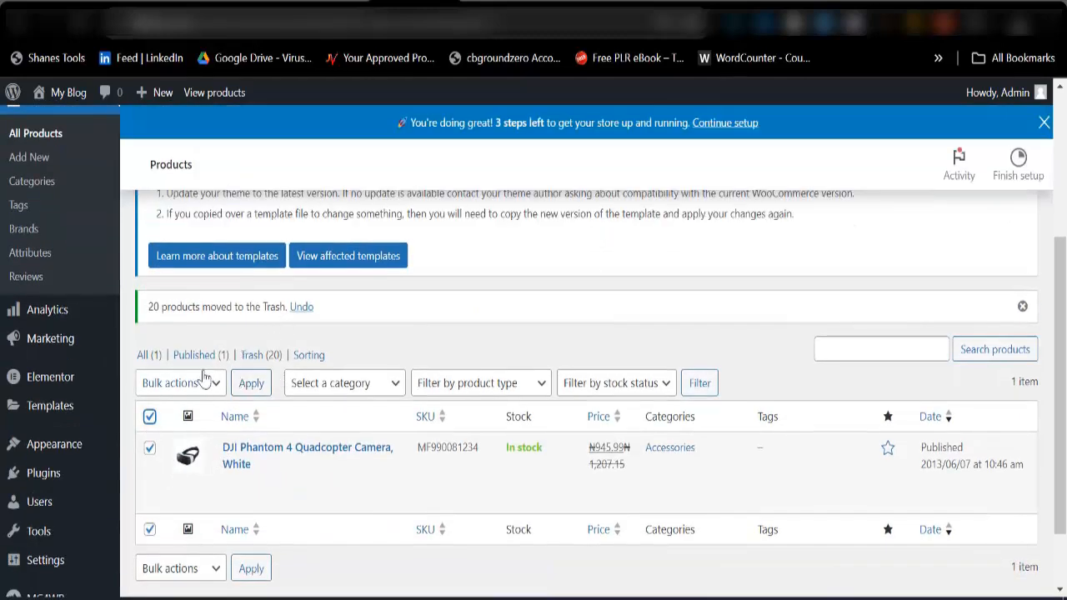
pyautogui.click(192, 383)
pyautogui.click(183, 435)
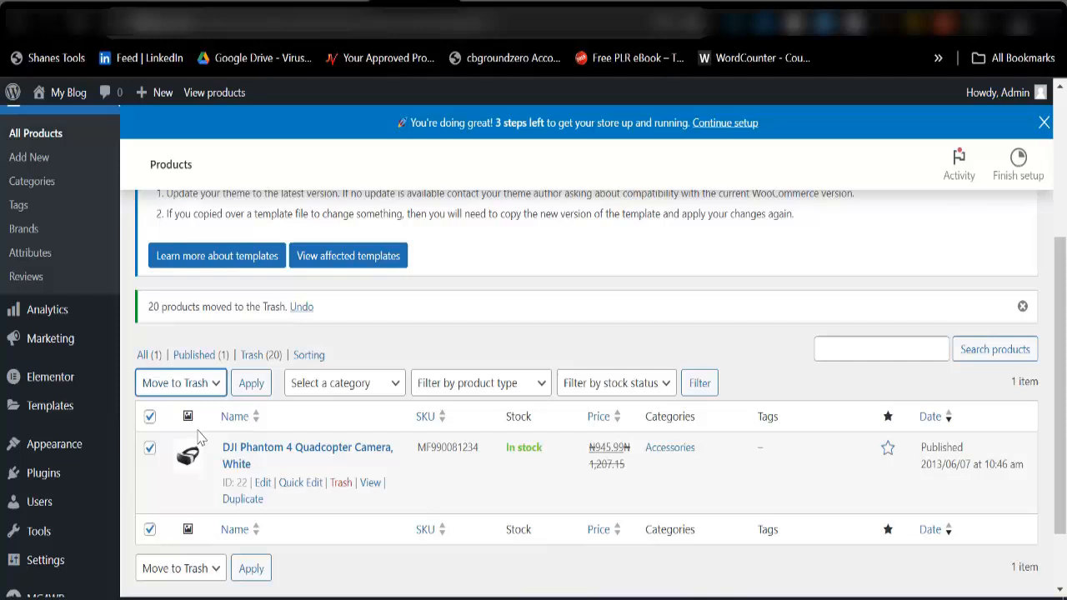
pyautogui.click(249, 390)
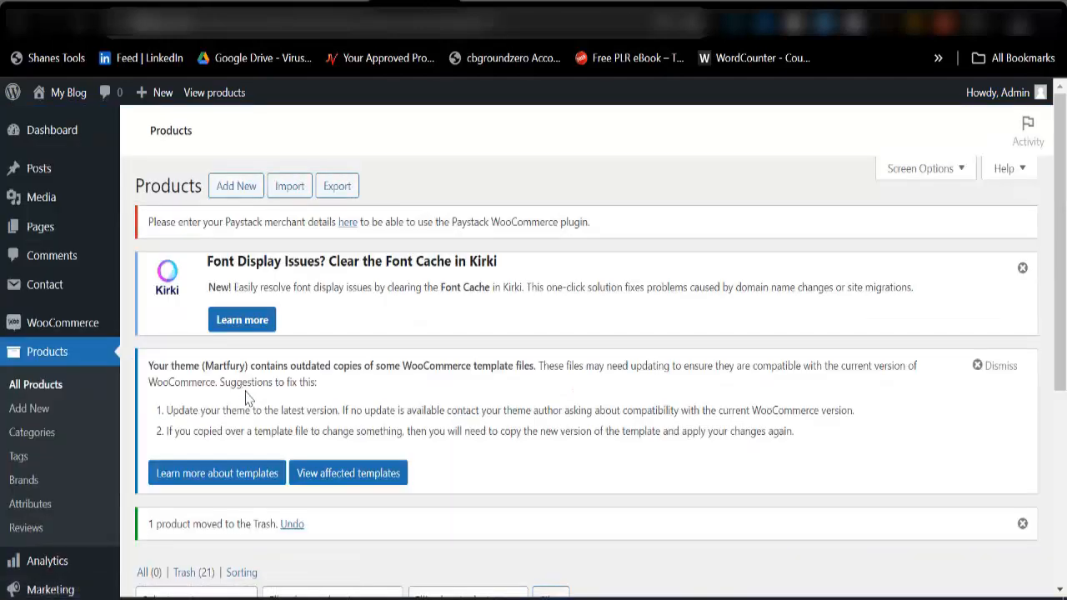
pyautogui.scroll(-4, 330, 416)
pyautogui.scroll(4, 350, 389)
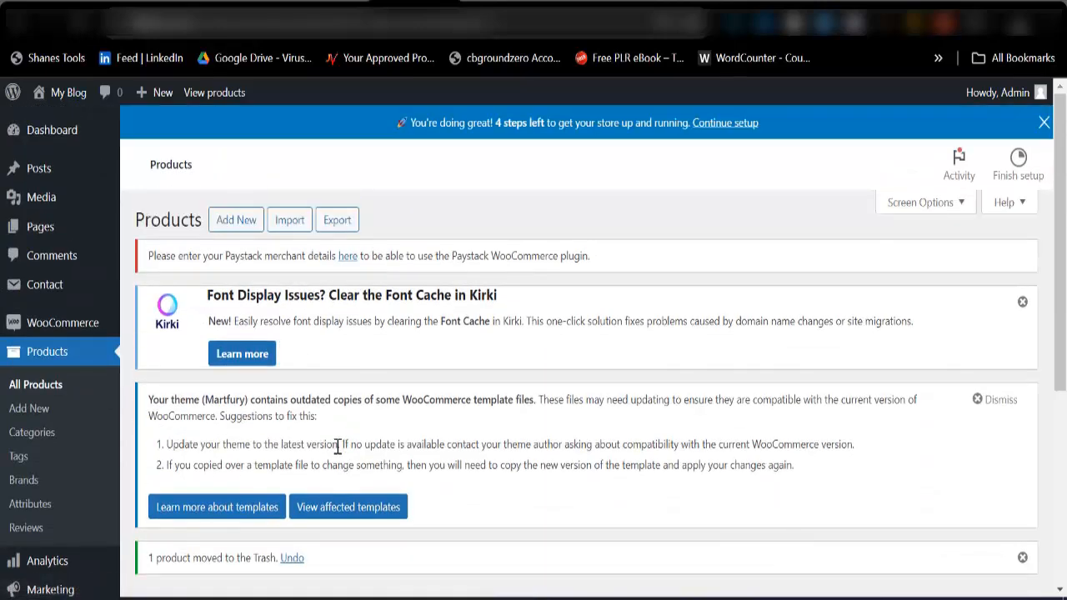
pyautogui.scroll(-2, 374, 439)
pyautogui.scroll(2, 376, 434)
# Reload the storefront home page and examine its banners, top categories and product sections after the demo products' removal.
pyautogui.click(499, 2)
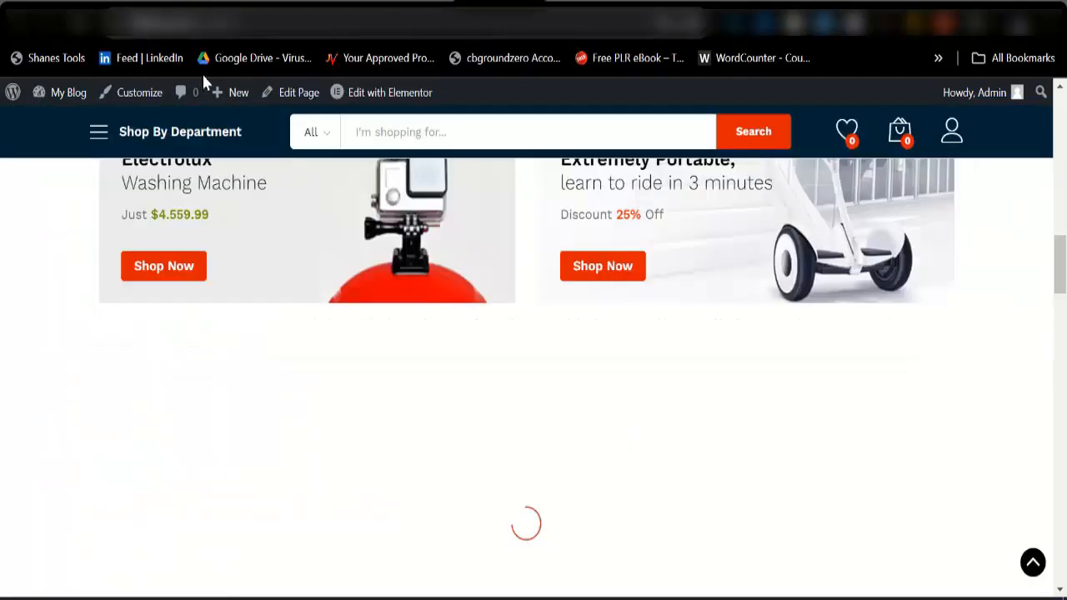
pyautogui.click(81, 25)
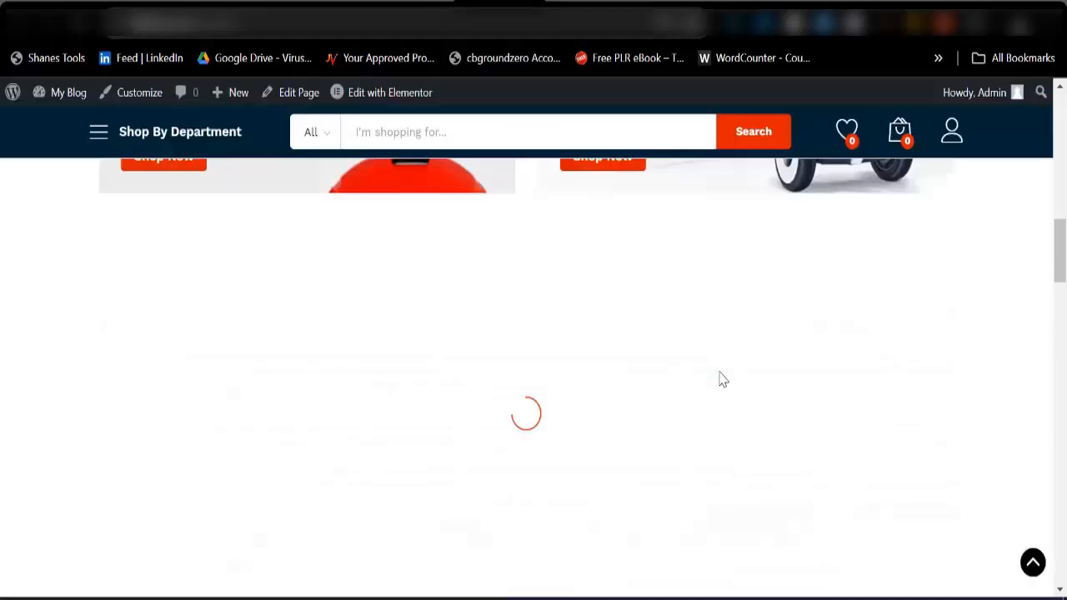
pyautogui.scroll(12, 720, 375)
pyautogui.scroll(-2, 467, 433)
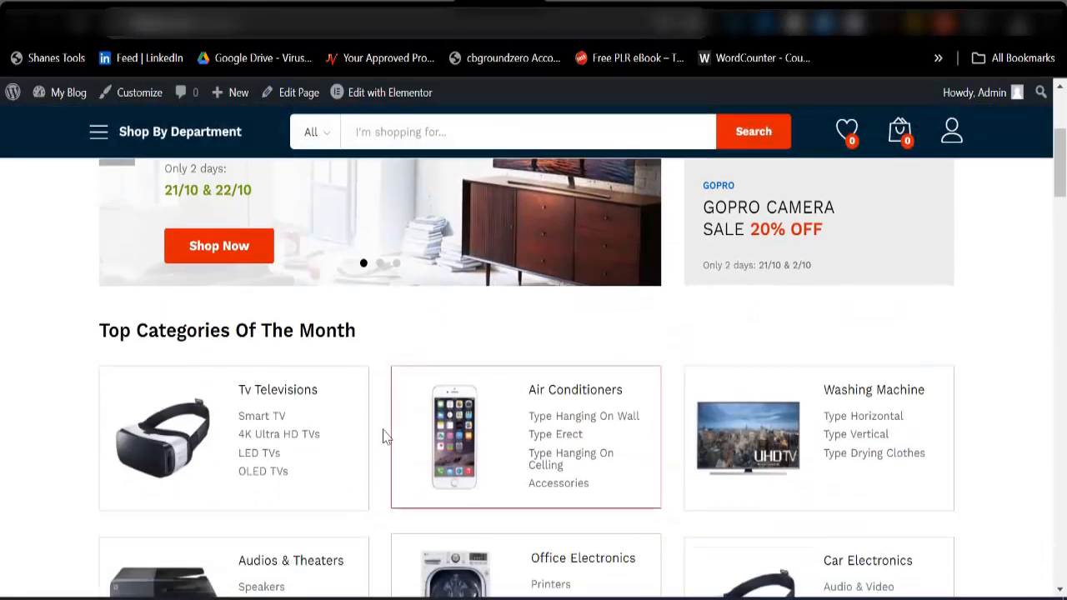
pyautogui.scroll(3, 425, 417)
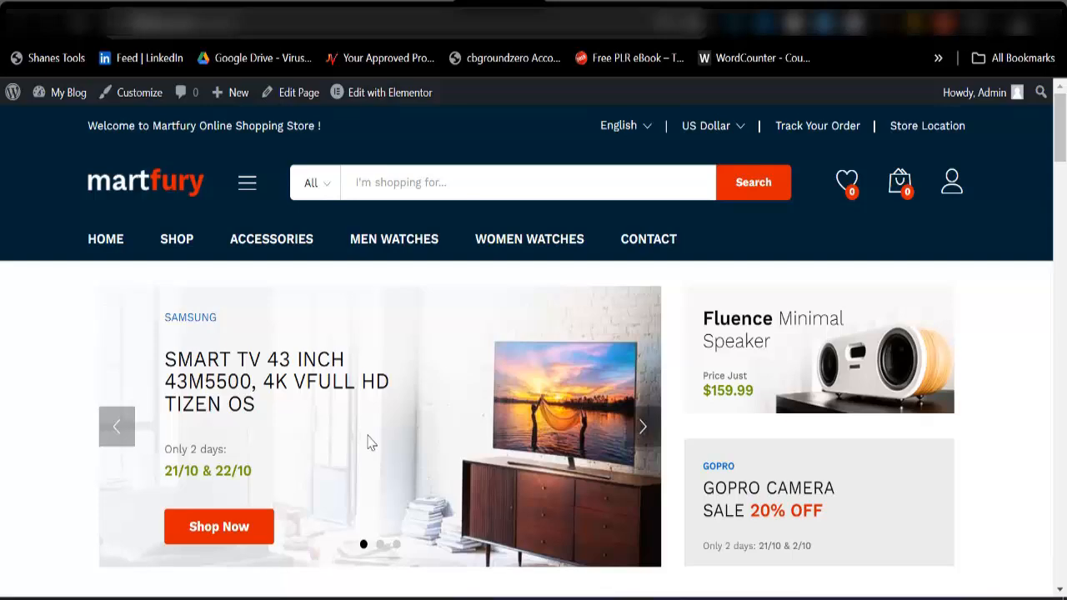
pyautogui.scroll(-6, 379, 489)
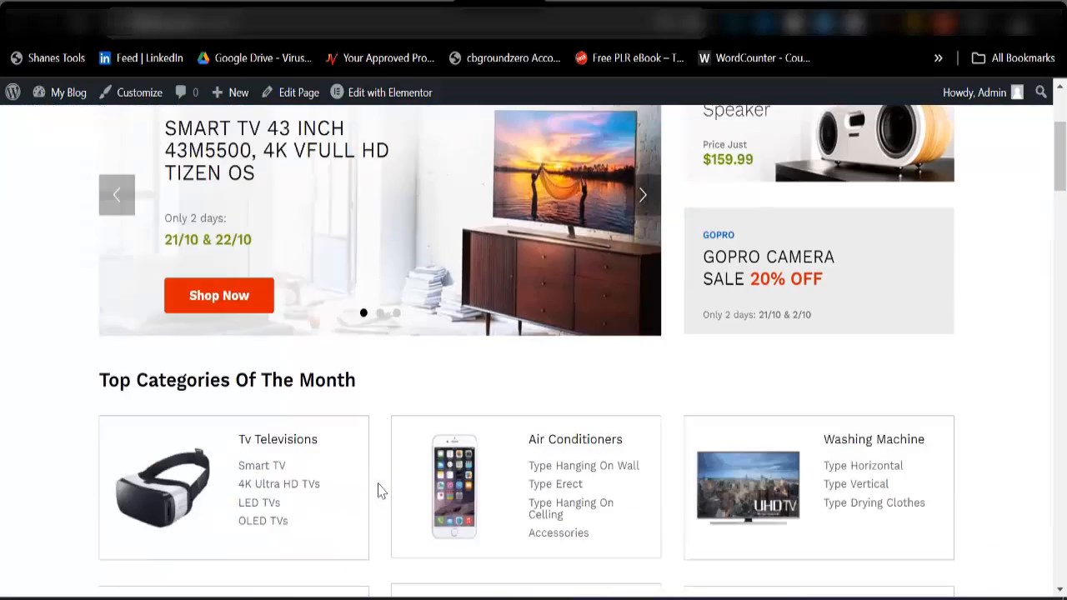
pyautogui.scroll(-2, 444, 457)
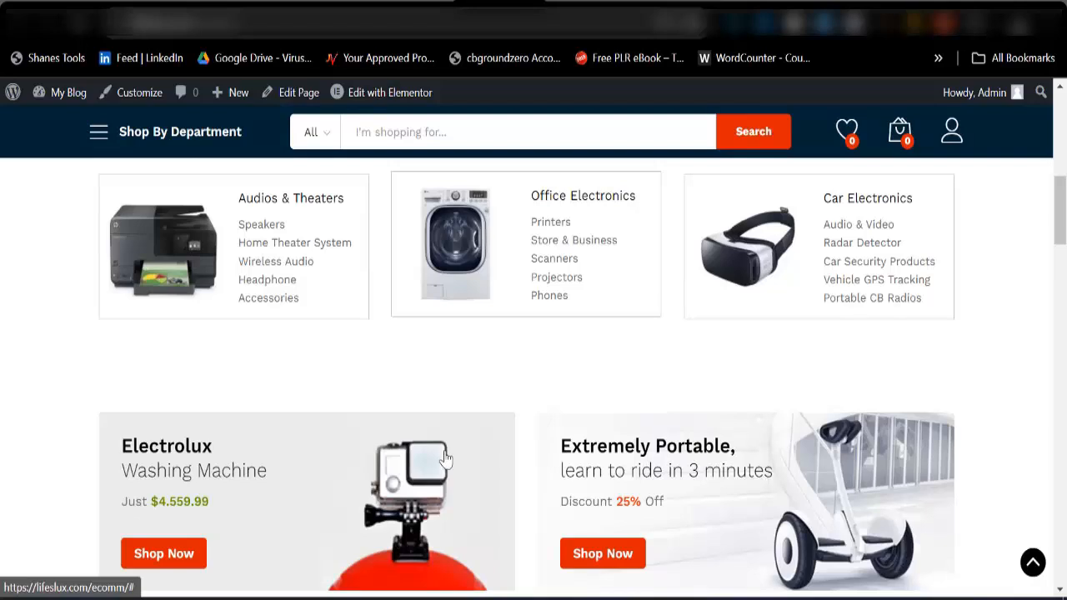
pyautogui.scroll(-5, 445, 457)
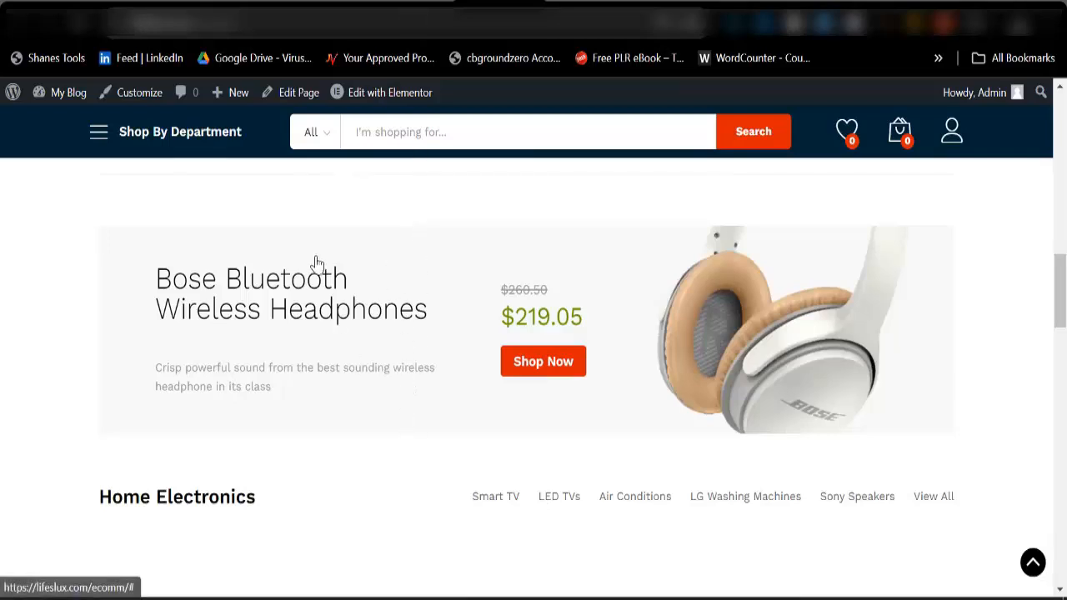
pyautogui.scroll(10, 336, 388)
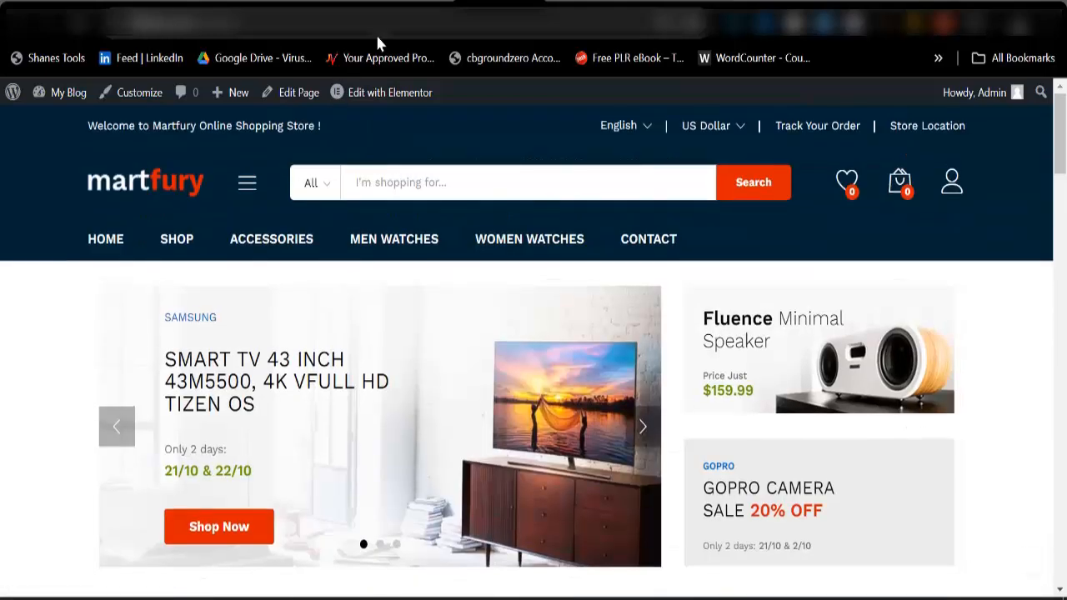
# Return to the WordPress admin and start a new product named Luxury Smart Wristwatches for Men.
pyautogui.click(400, 18)
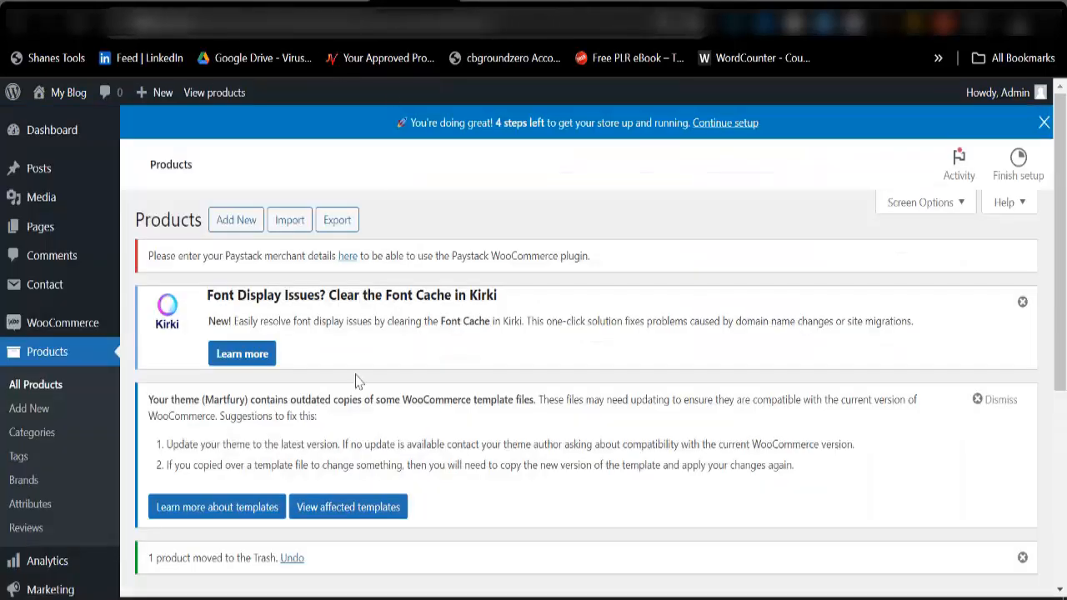
pyautogui.click(237, 221)
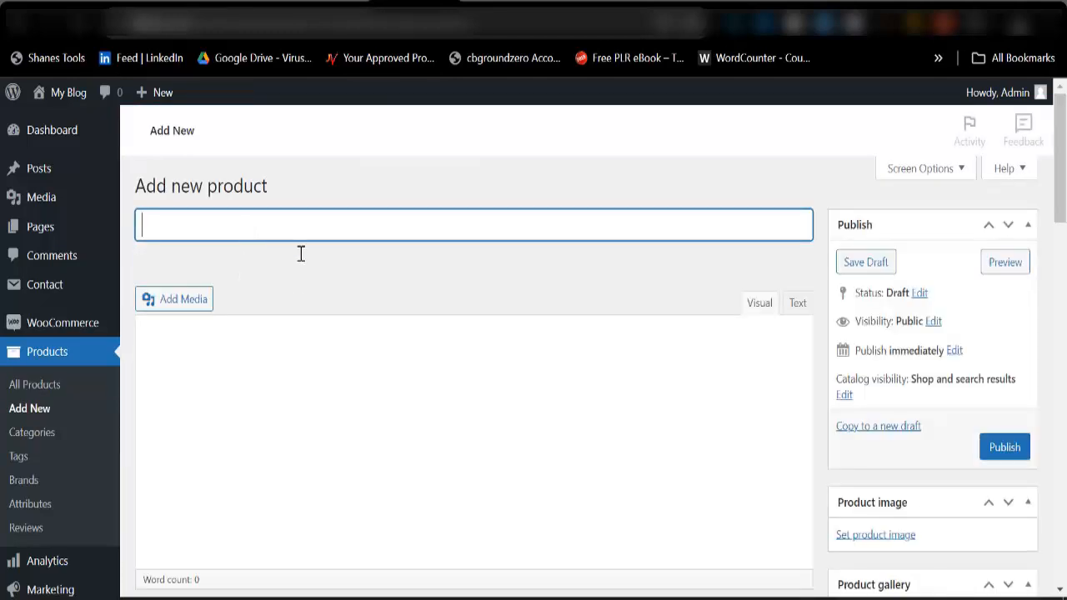
pyautogui.scroll(-3, 305, 345)
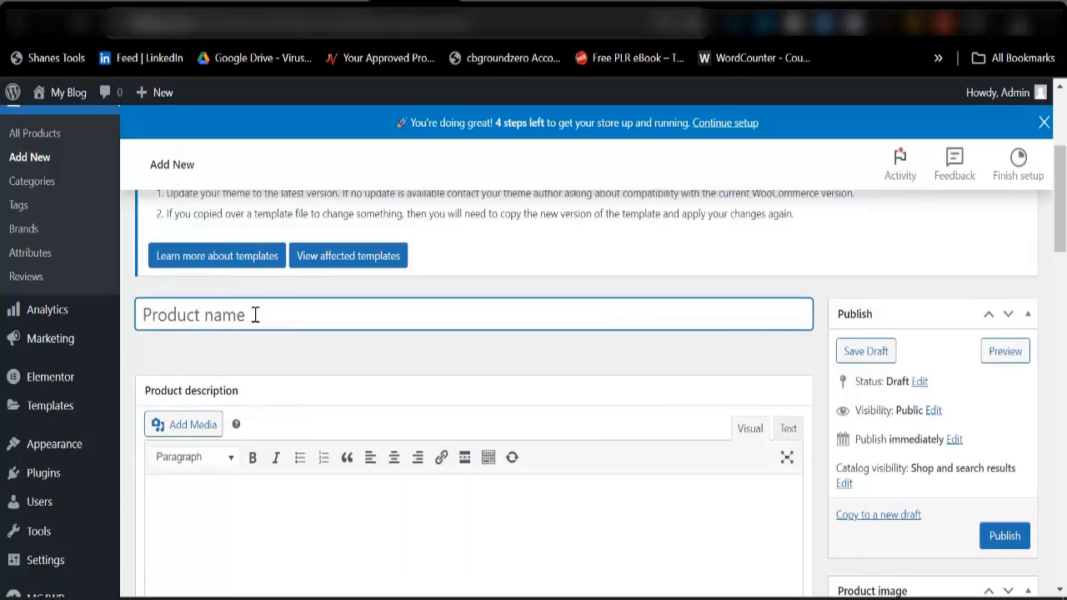
pyautogui.write('Luxury')
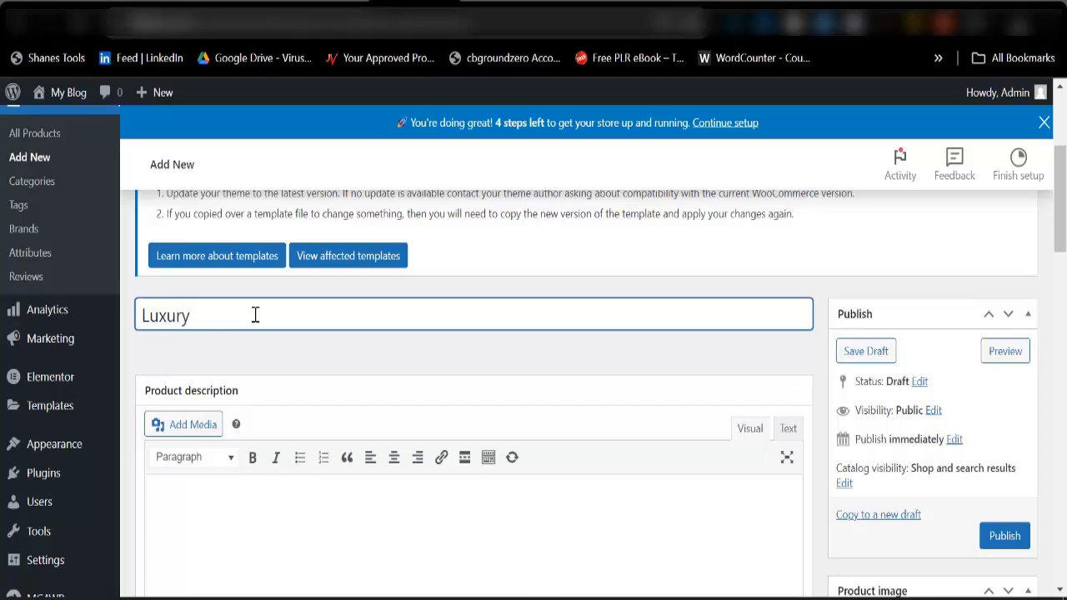
pyautogui.write(' Smart Wristwatch')
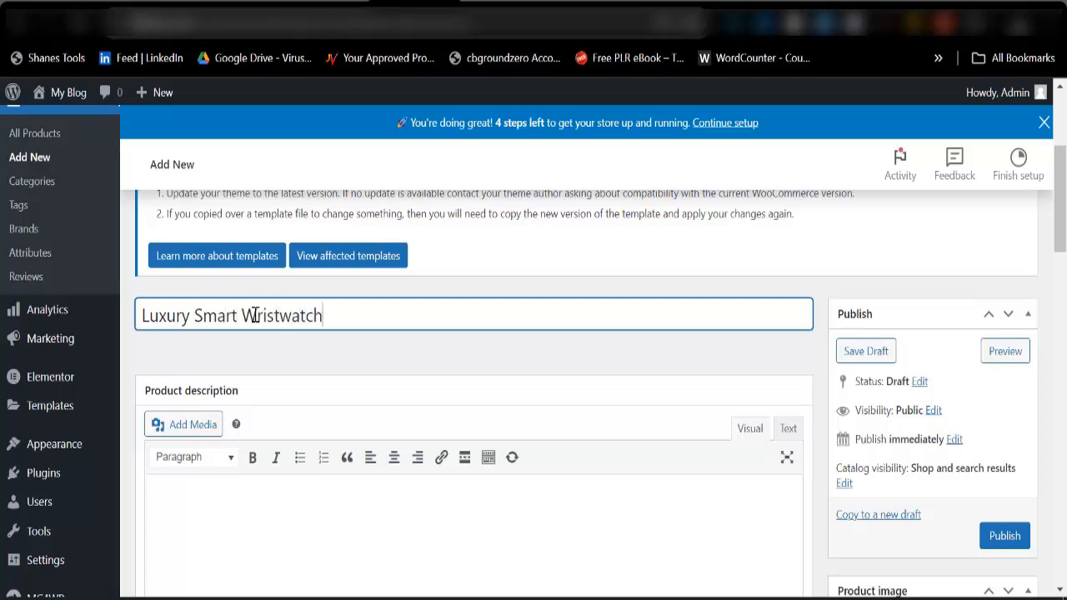
pyautogui.write('es for Men')
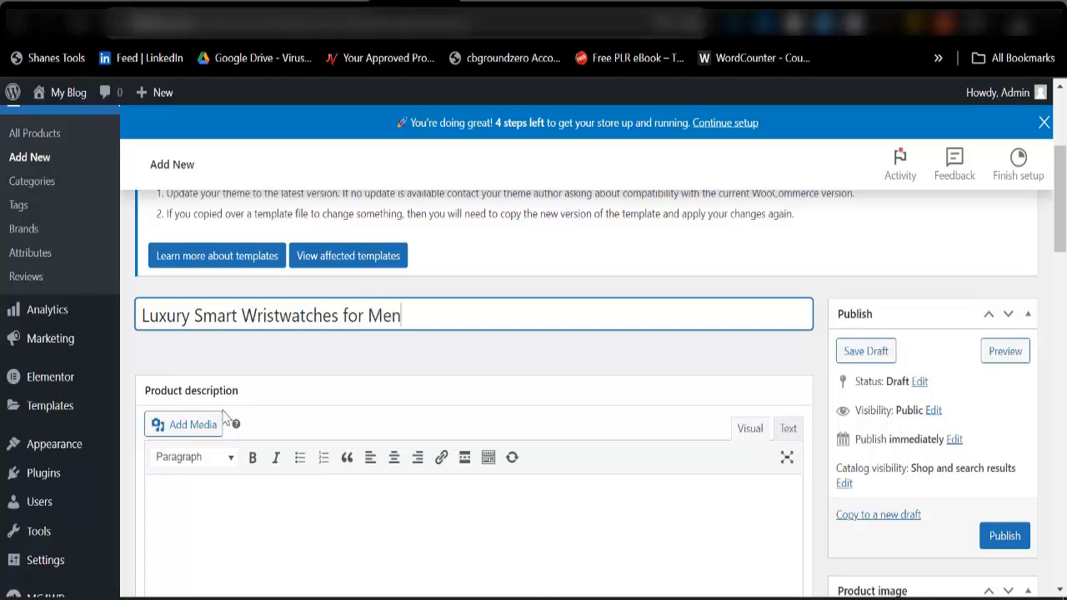
# Set the product's regular price to 45000 and its sale price to 30000 in the general product data.
pyautogui.scroll(-2, 176, 500)
pyautogui.click(189, 378)
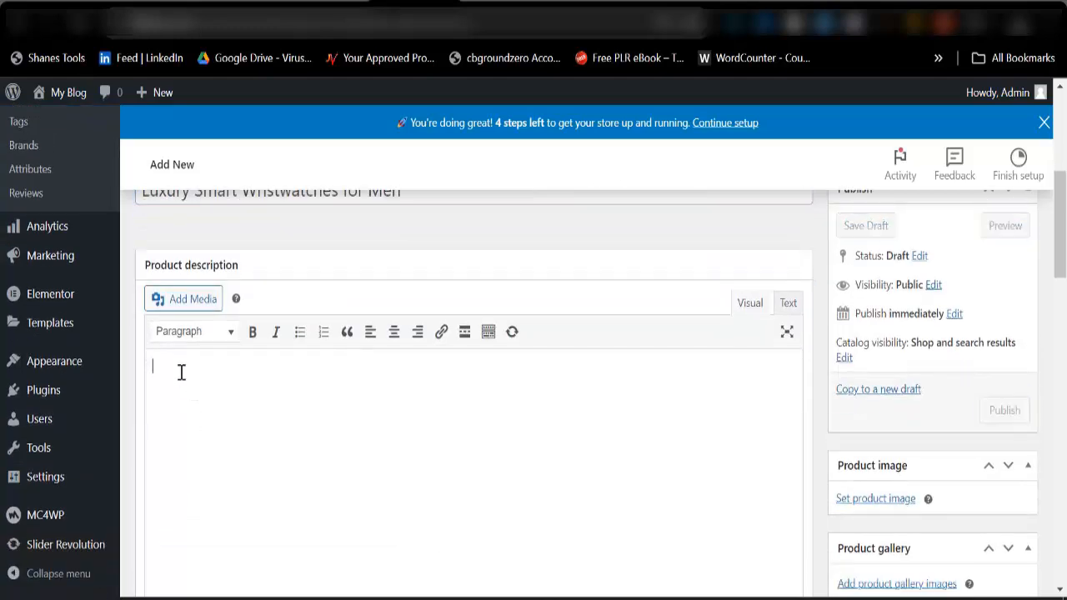
pyautogui.scroll(-5, 183, 374)
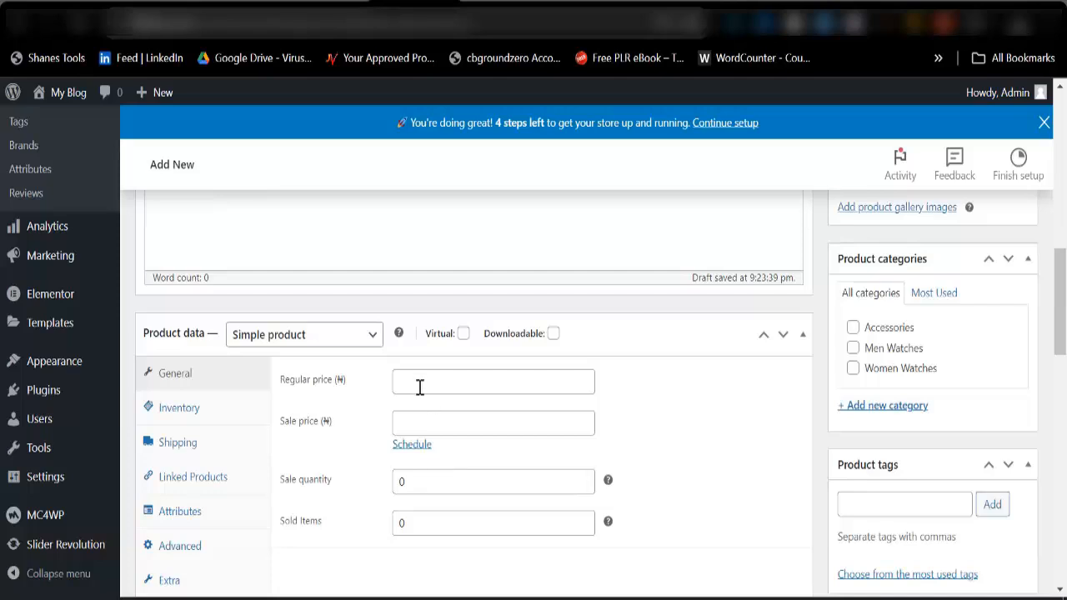
pyautogui.click(424, 388)
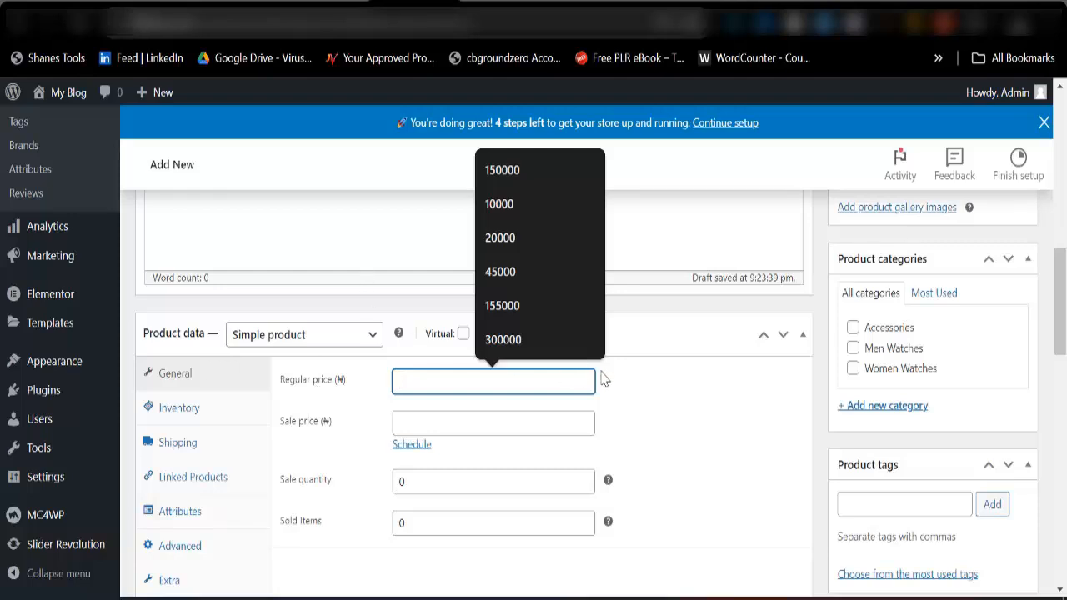
pyautogui.click(638, 383)
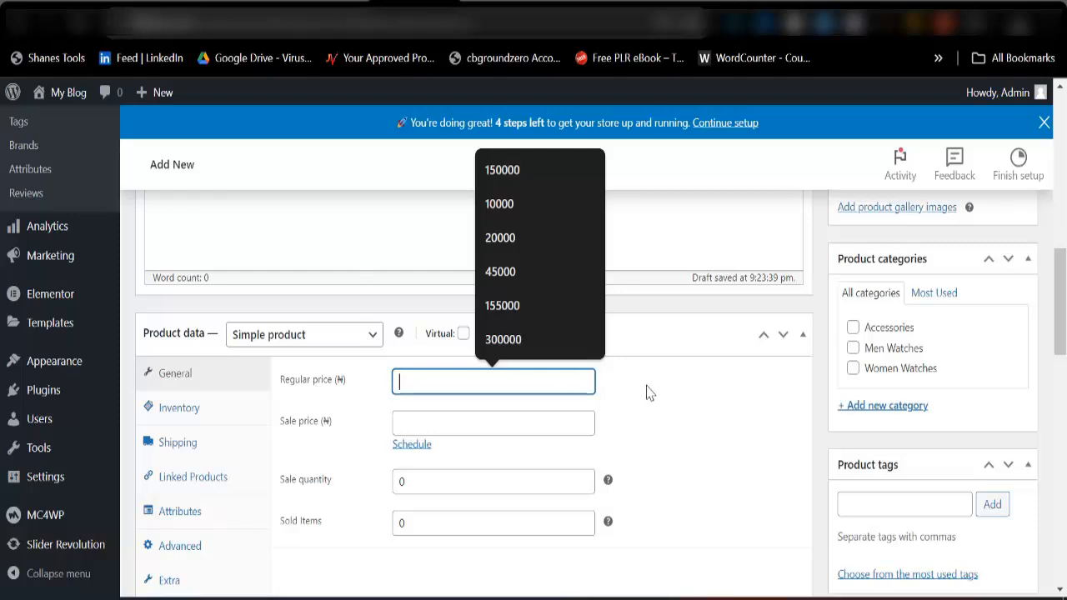
pyautogui.click(447, 379)
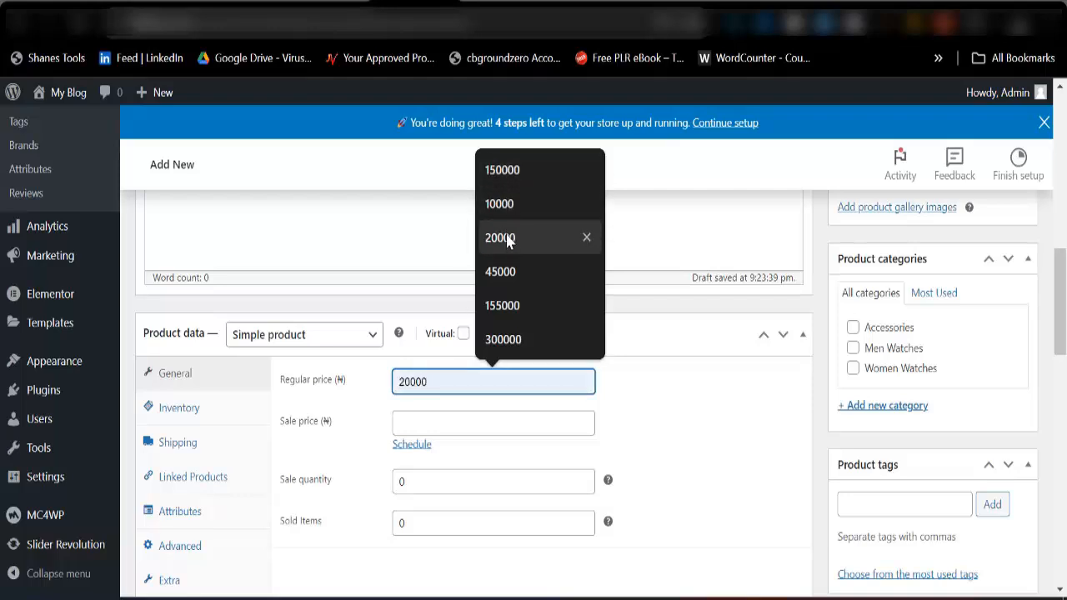
pyautogui.click(510, 271)
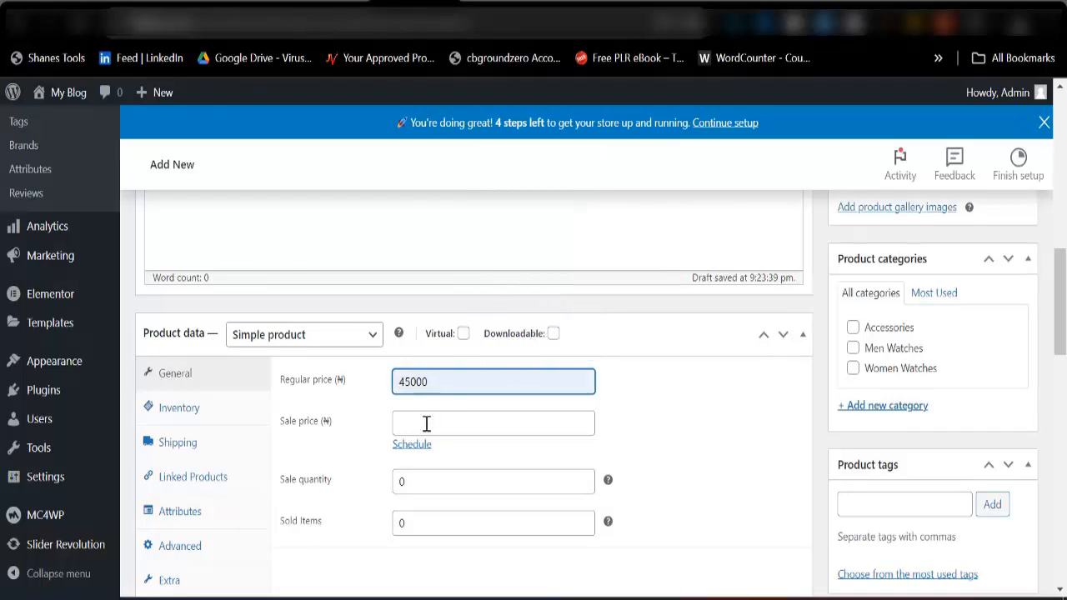
pyautogui.click(426, 424)
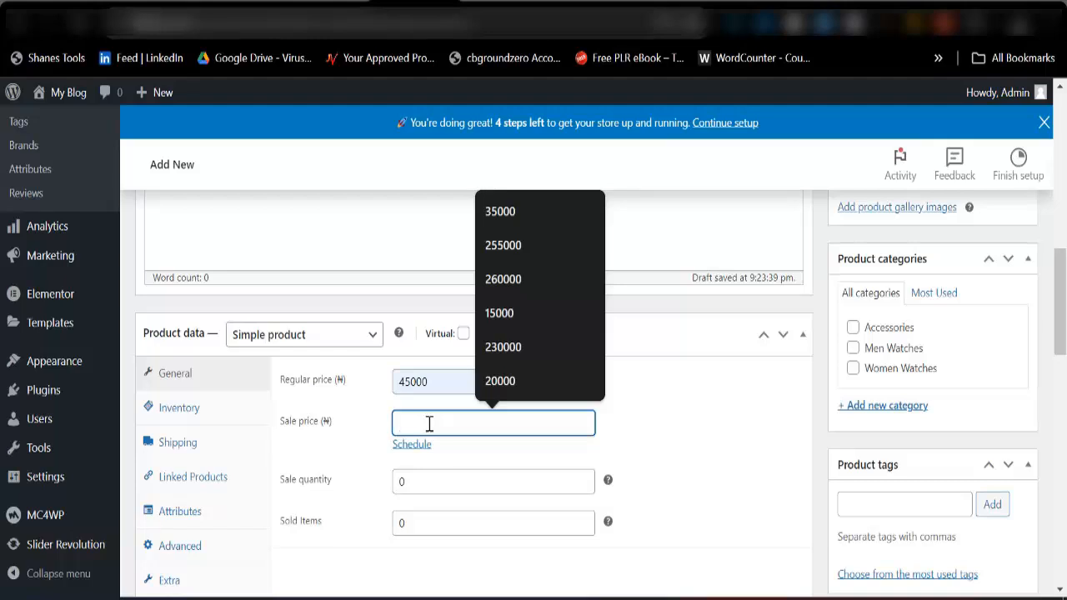
pyautogui.write('30000')
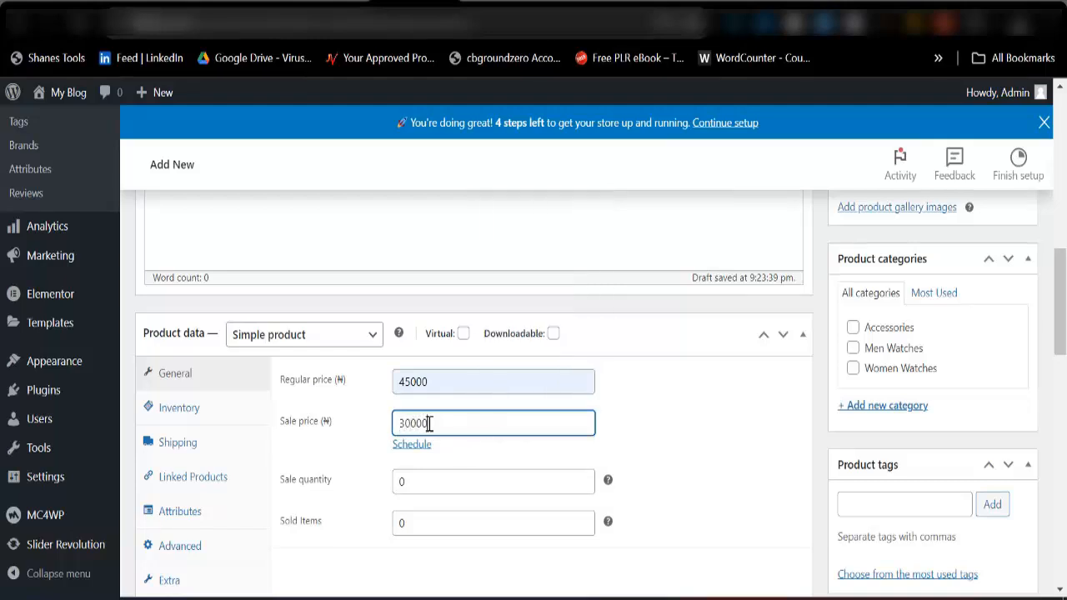
# Open the AliExpress website in a new browser tab to source the product's description text.
pyautogui.scroll(-3, 571, 380)
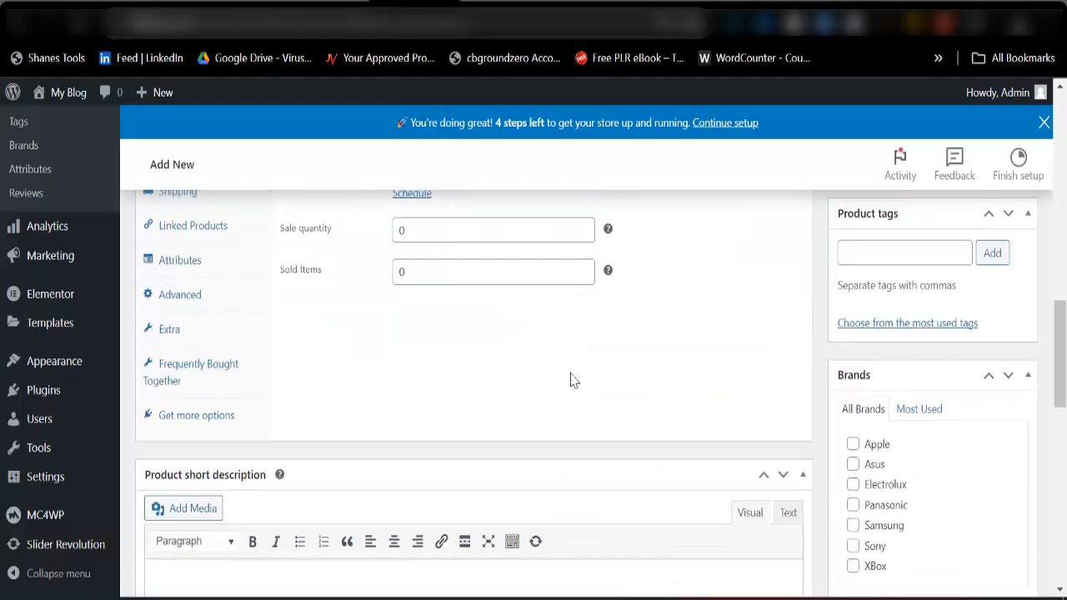
pyautogui.scroll(-3, 571, 379)
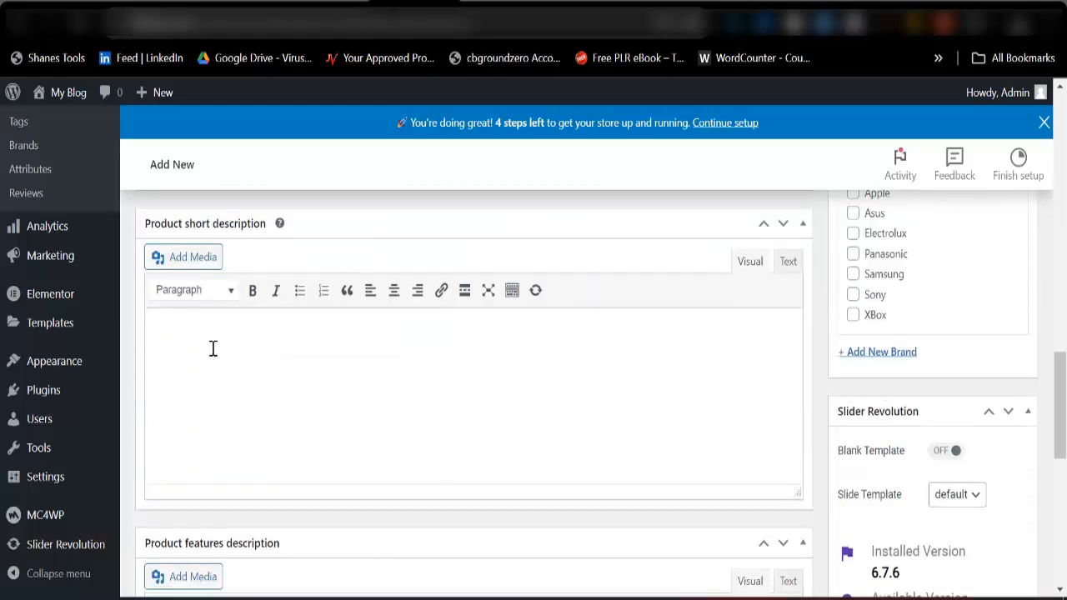
pyautogui.hotkey('ctrl', 't')
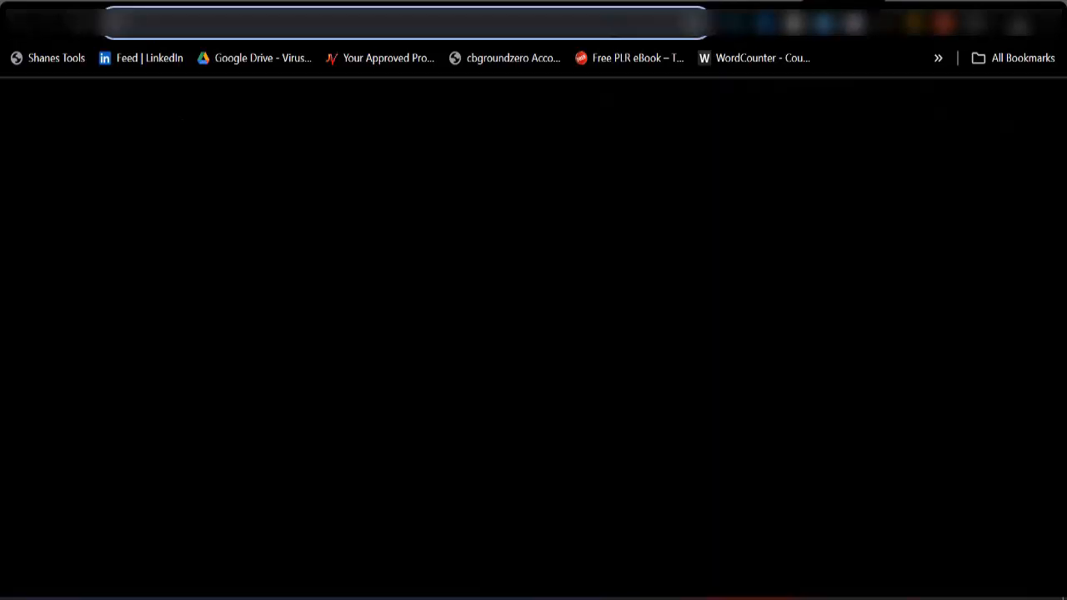
pyautogui.write('alier')
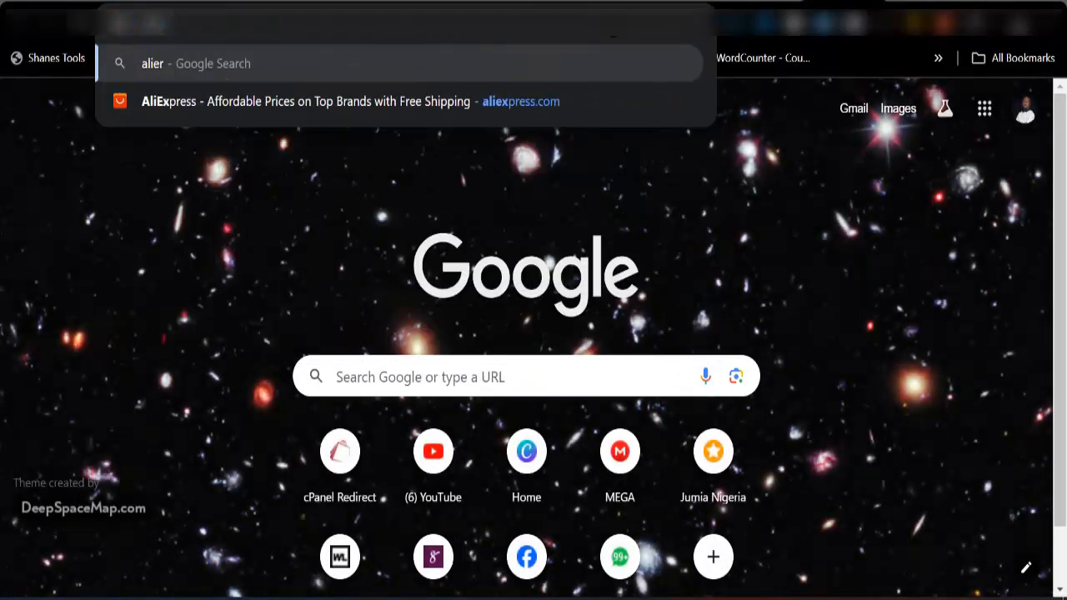
pyautogui.press('BackSpace')
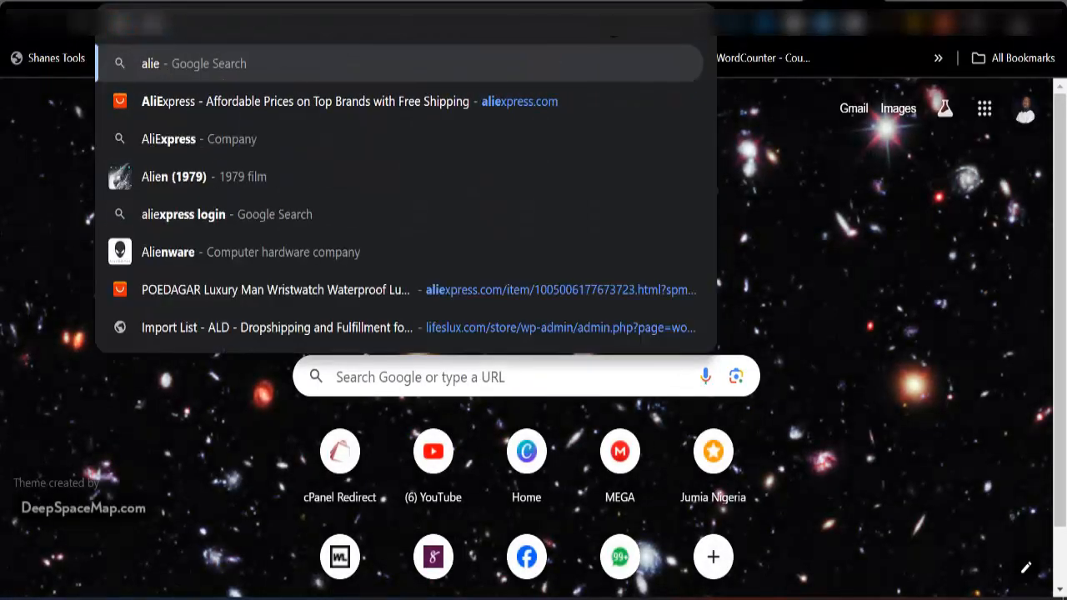
pyautogui.write('s')
pyautogui.press('BackSpace')
pyautogui.write('x')
pyautogui.press('Return')
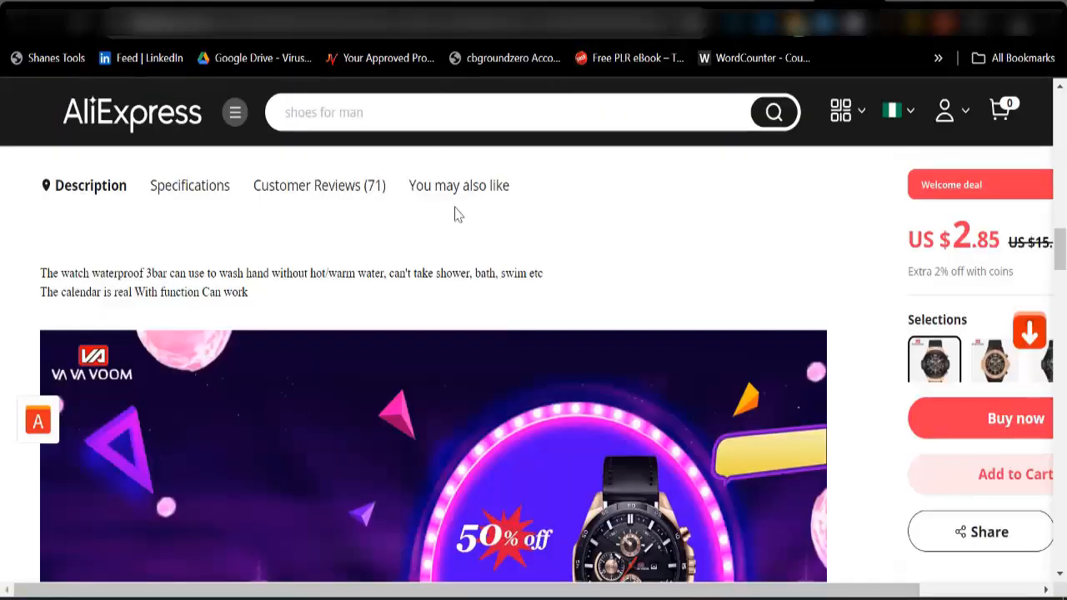
# Copy the men's watch description on AliExpress, from the Description heading through the note about the calendar function.
pyautogui.scroll(3, 454, 215)
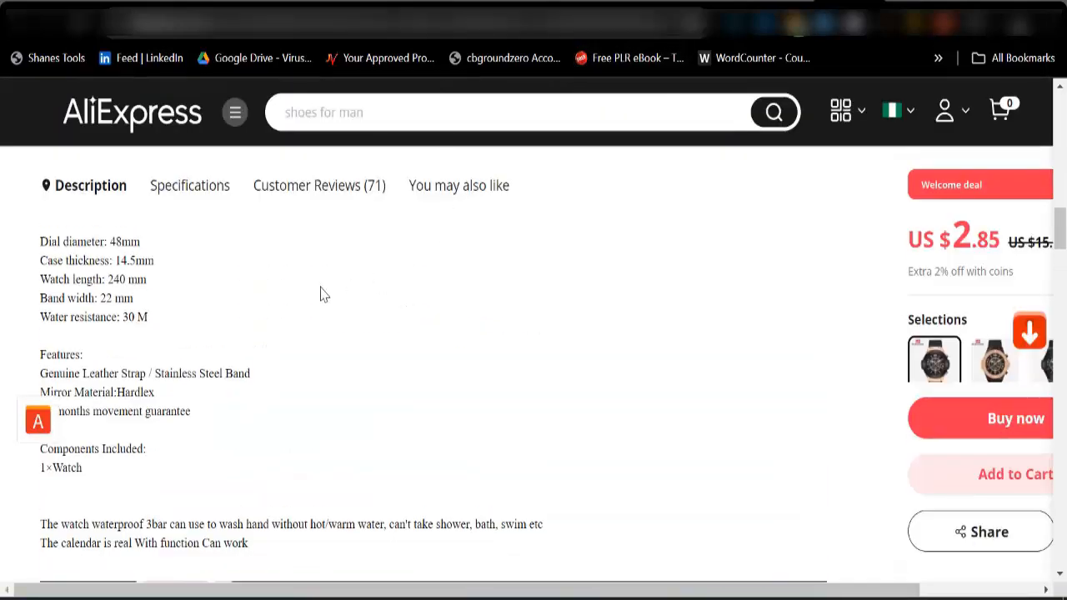
pyautogui.scroll(3, 177, 454)
pyautogui.scroll(-5, 176, 468)
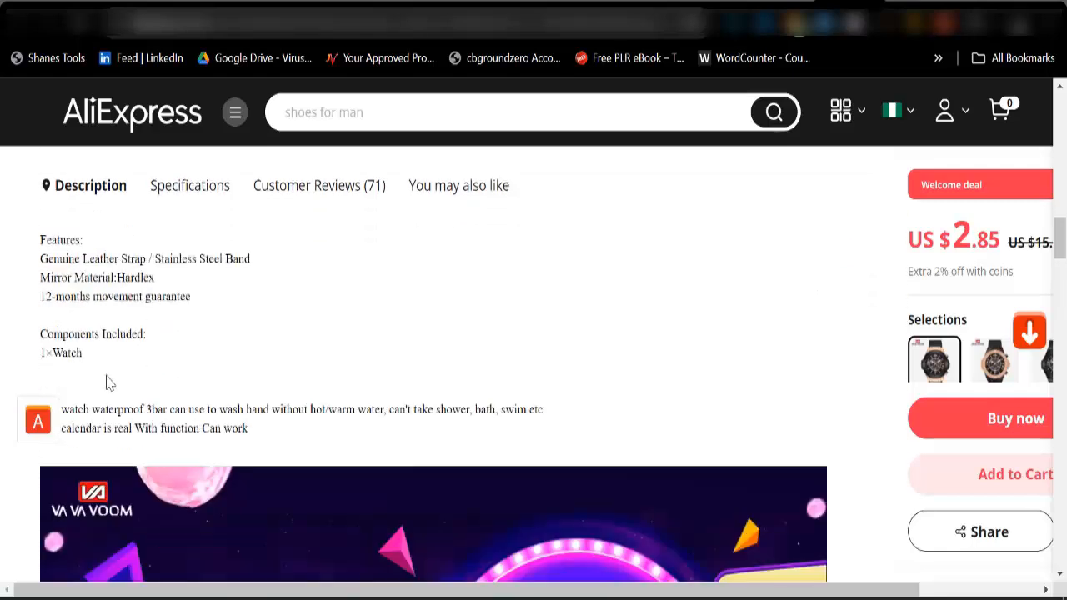
pyautogui.scroll(3, 42, 283)
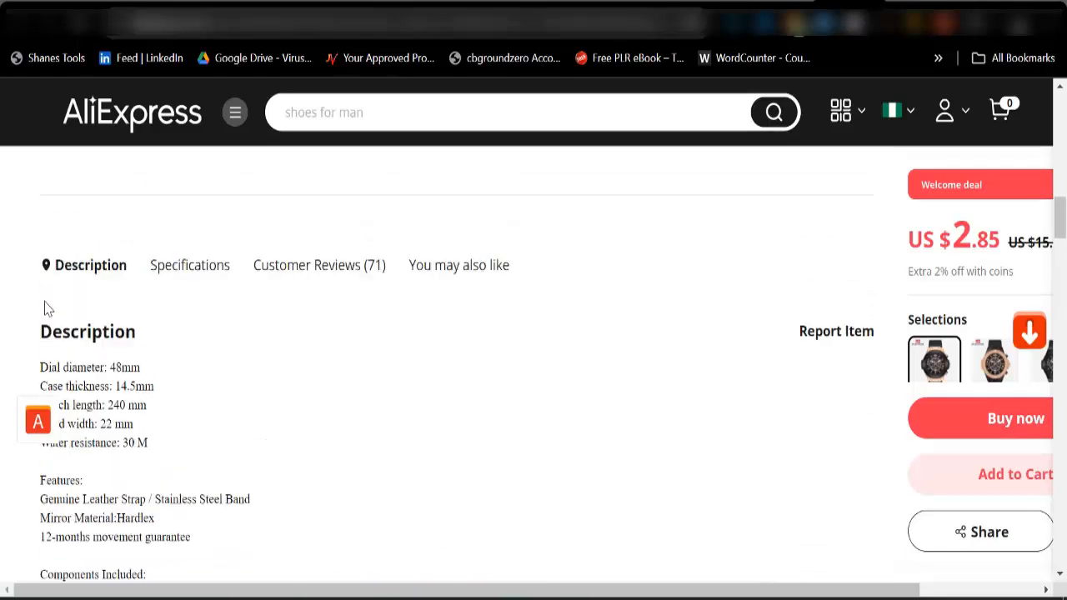
pyautogui.moveTo(44, 337); pyautogui.dragTo(258, 526)
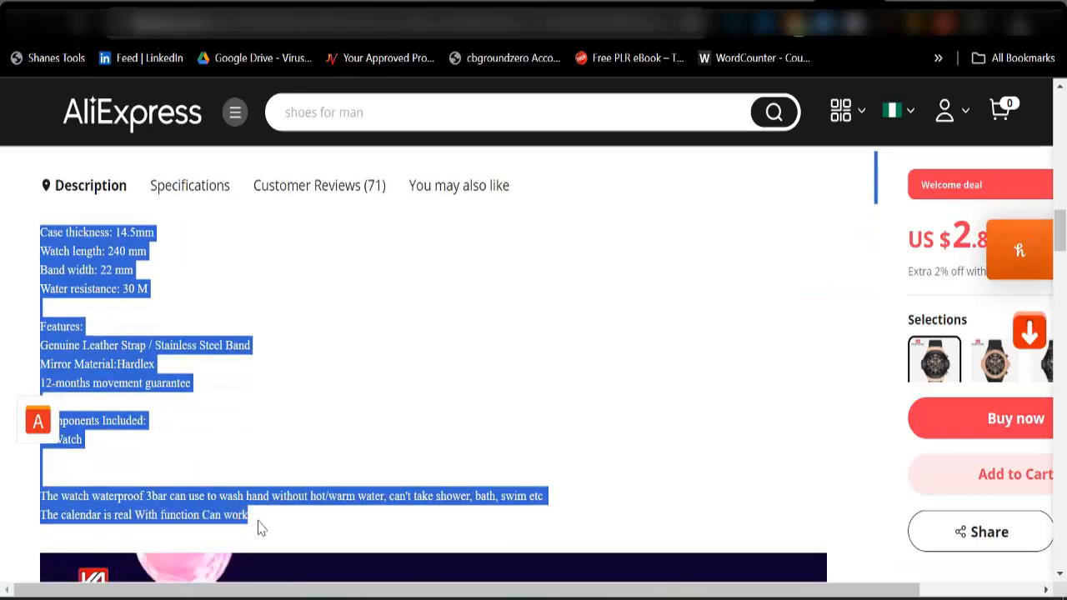
pyautogui.rightClick(170, 498)
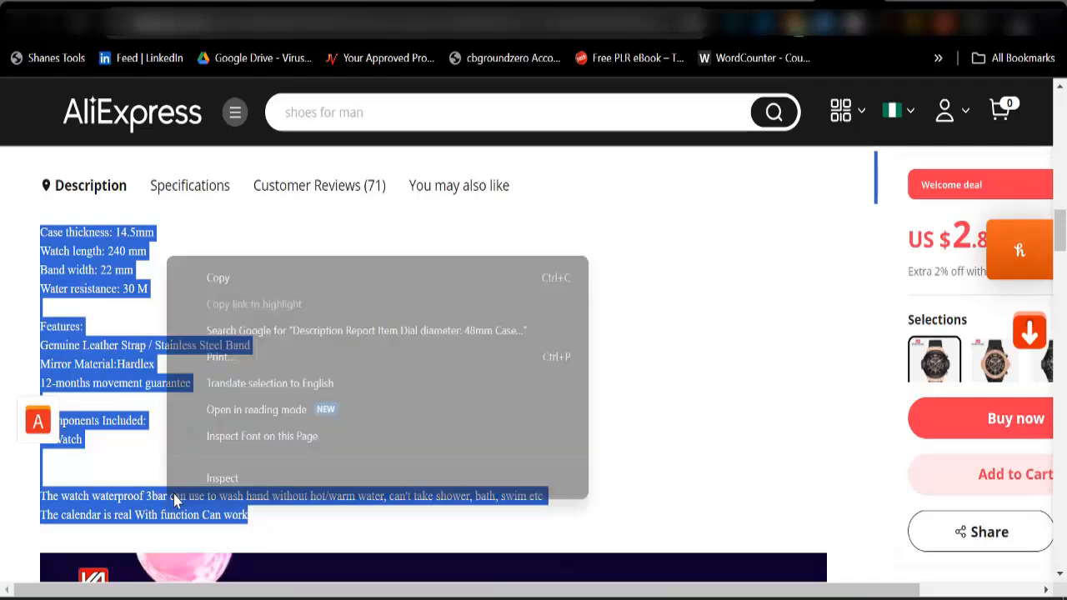
pyautogui.click(250, 279)
# Return to the new WordPress product and paste the copied watch details into its main product description.
pyautogui.click(354, 17)
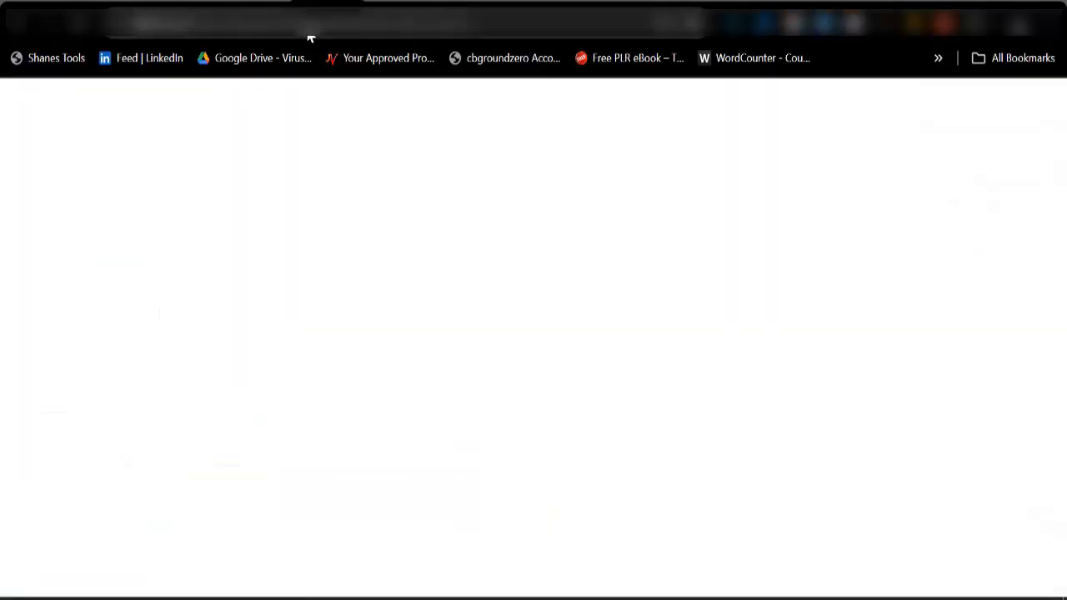
pyautogui.scroll(15, 188, 379)
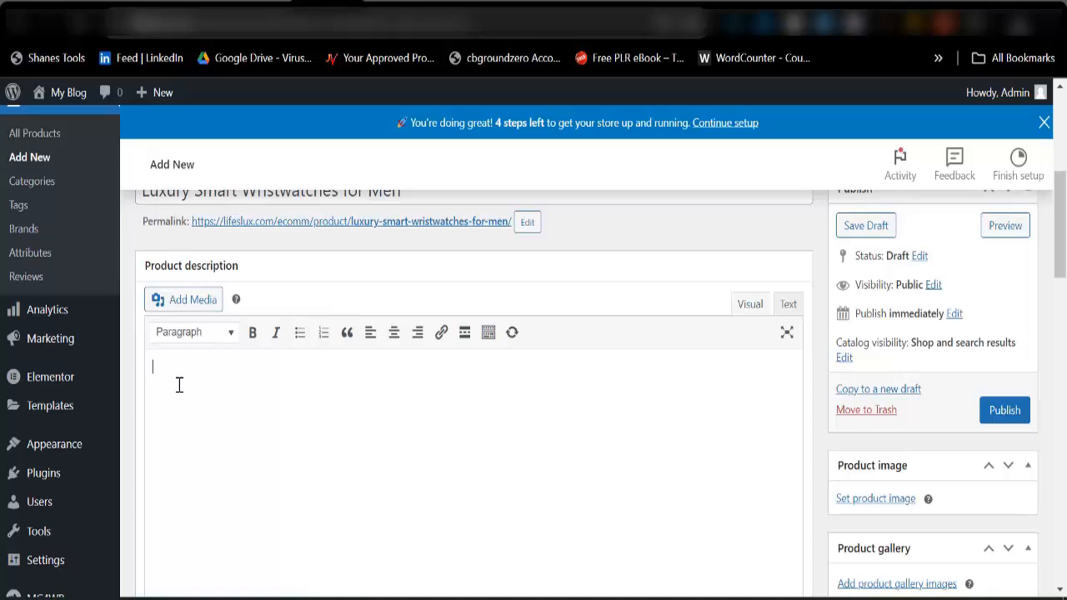
pyautogui.hotkey('ctrl', 'v')
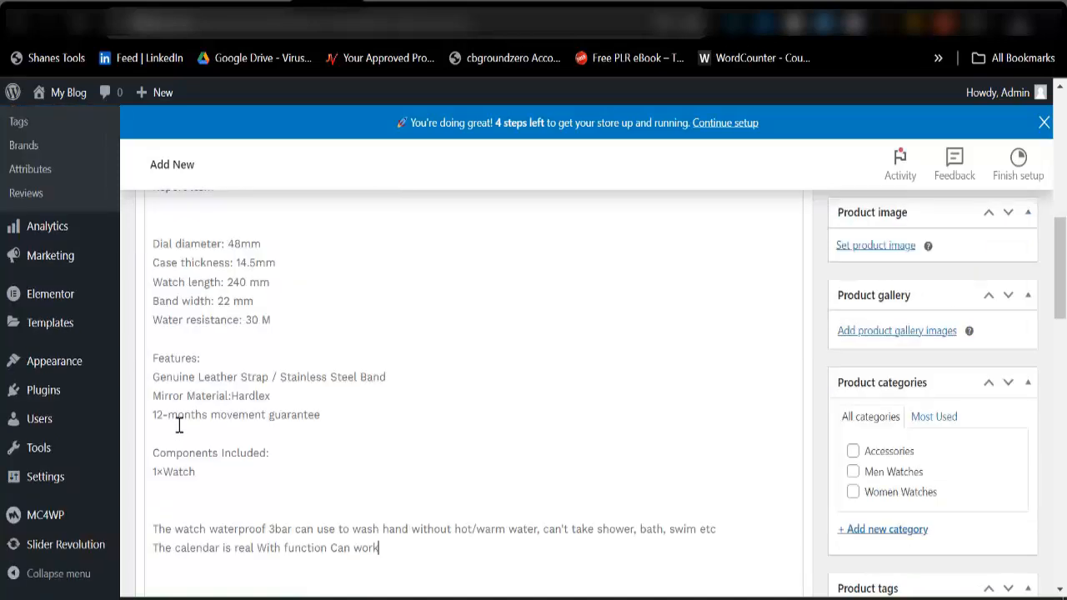
# Delete the Report Item link and the empty line beneath the Description heading in the product description.
pyautogui.scroll(5, 200, 381)
pyautogui.doubleClick(202, 437)
pyautogui.moveTo(202, 437); pyautogui.dragTo(150, 438)
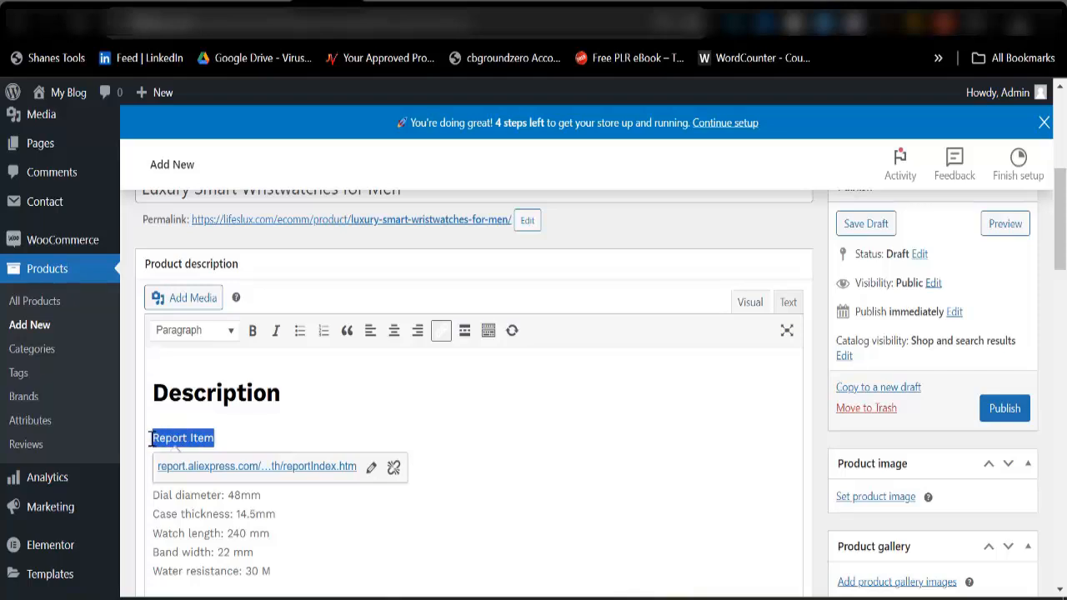
pyautogui.press('BackSpace')
pyautogui.press('BackSpace')
pyautogui.press('BackSpace')
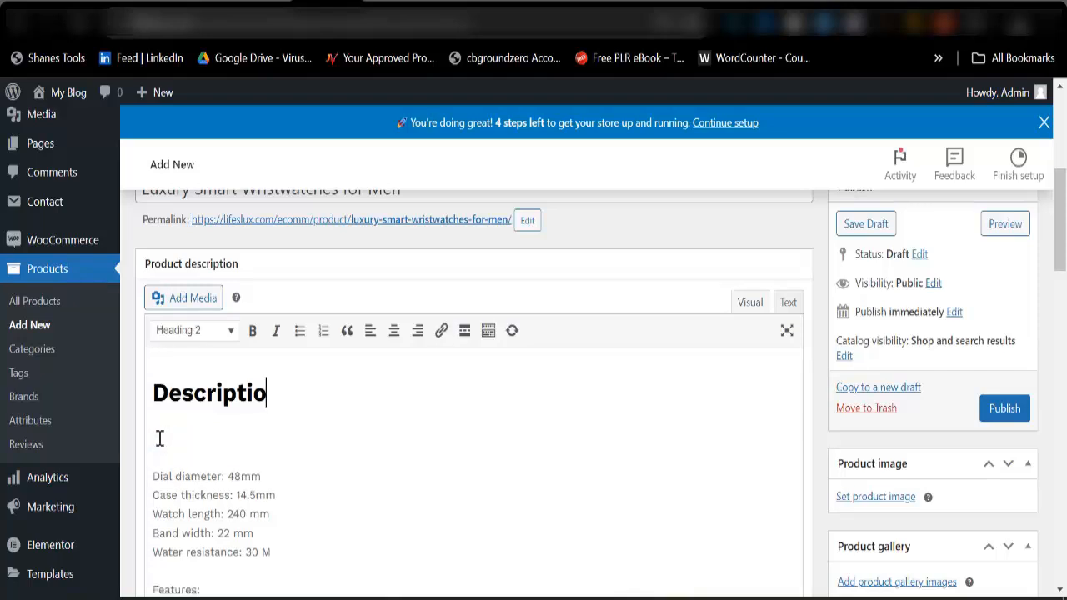
pyautogui.write('n')
pyautogui.click(158, 458)
pyautogui.press('BackSpace')
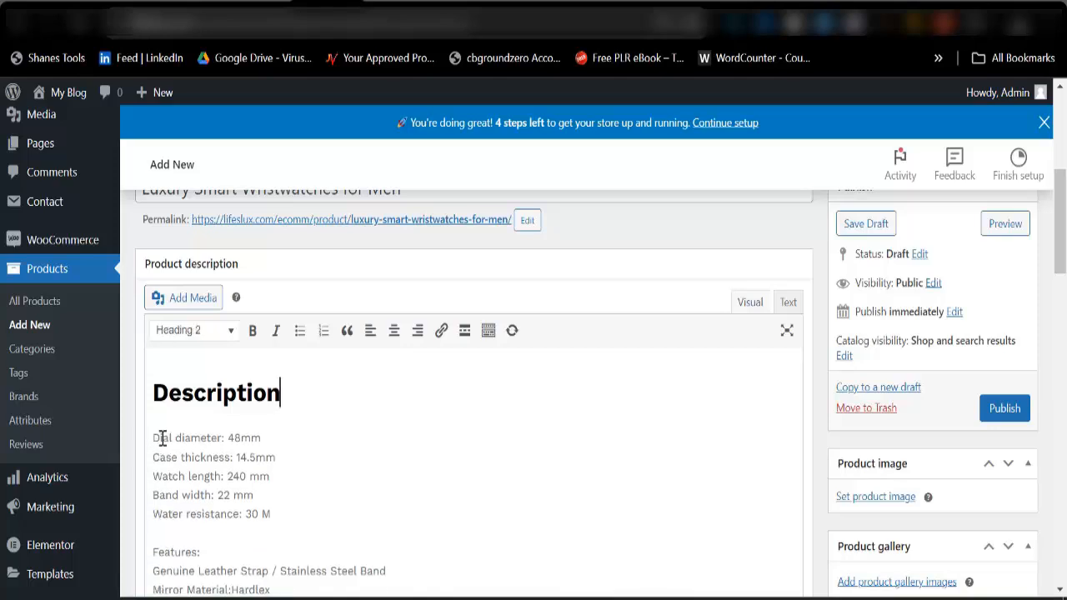
# Remove the extra blank line between the 1×Watch entry and the waterproof note in the product description.
pyautogui.scroll(-3, 167, 433)
pyautogui.click(182, 461)
pyautogui.press('BackSpace')
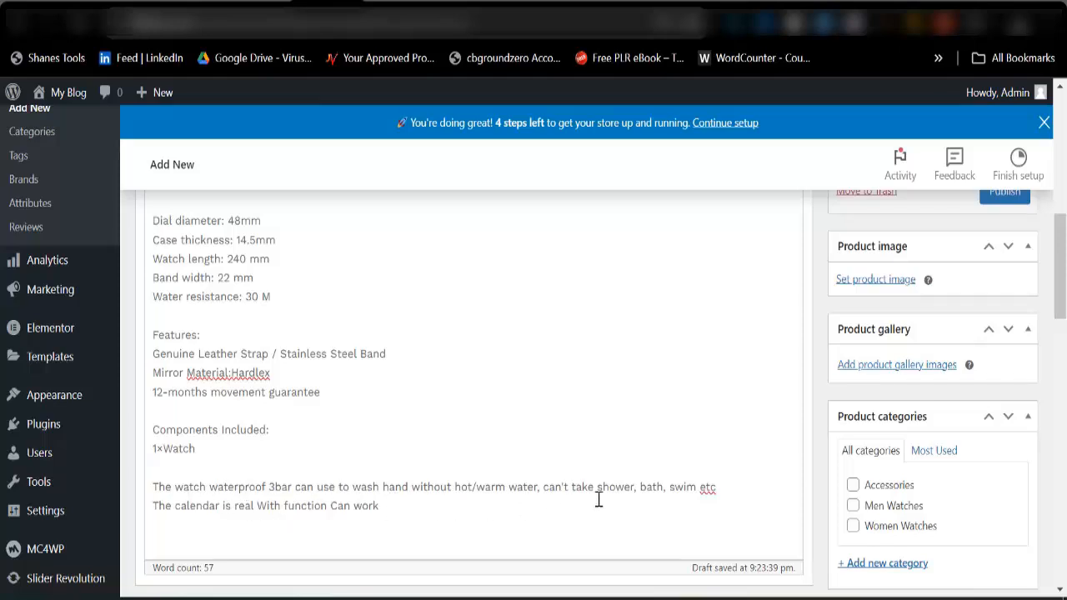
pyautogui.scroll(3, 333, 417)
pyautogui.scroll(-3, 250, 423)
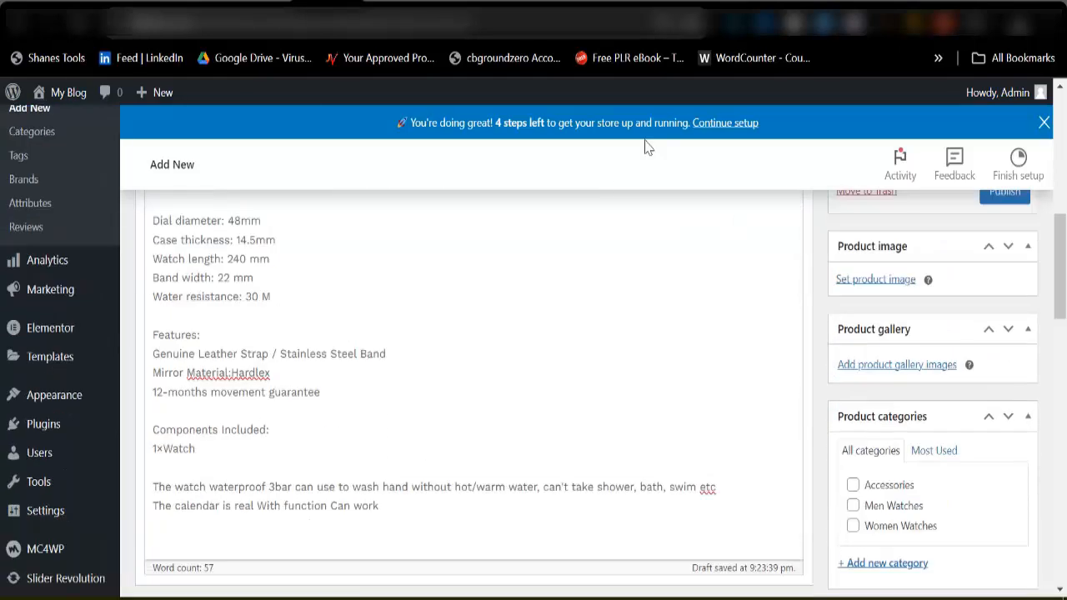
# Switch to the AliExpress watch page and copy its Specifications heading and table, from Case Thickness to Boxes & Cases Material.
pyautogui.click(848, 3)
pyautogui.scroll(-3, 319, 405)
pyautogui.scroll(3, 313, 402)
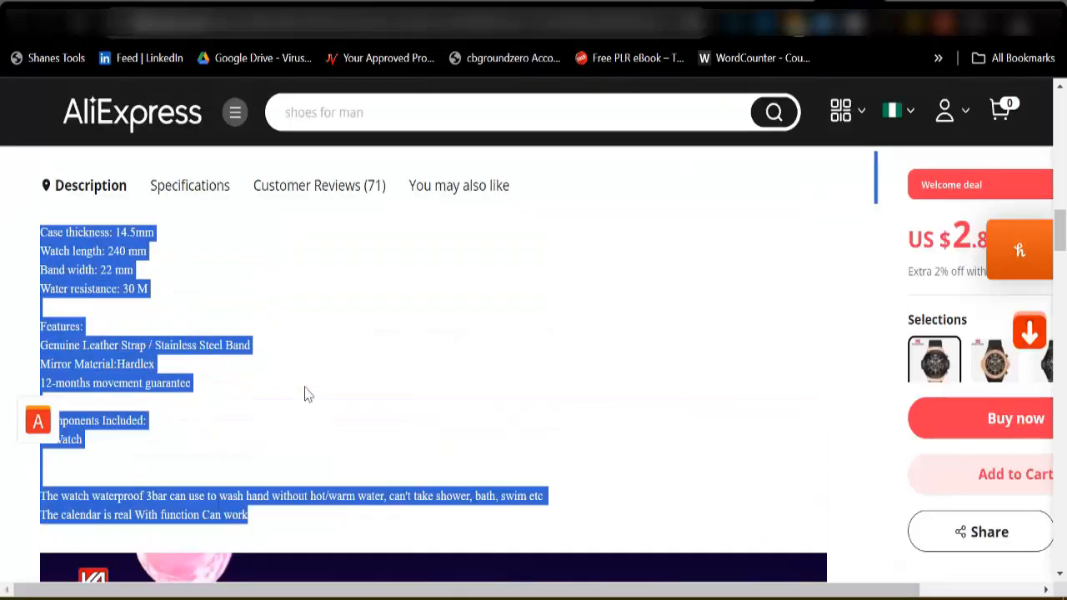
pyautogui.click(210, 195)
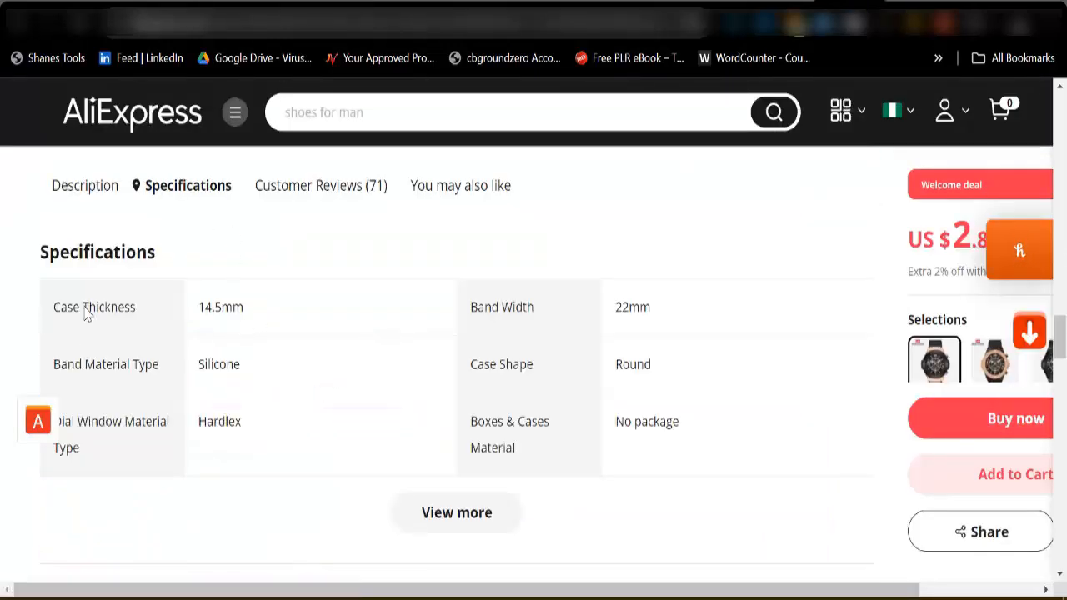
pyautogui.moveTo(320, 316); pyautogui.dragTo(696, 456)
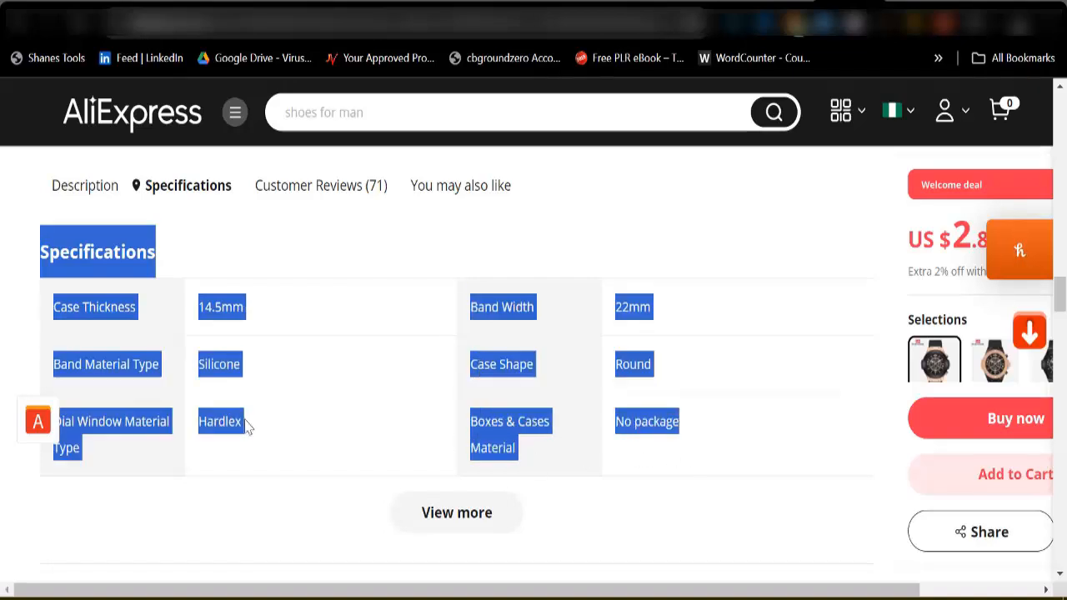
pyautogui.rightClick(142, 368)
pyautogui.click(191, 143)
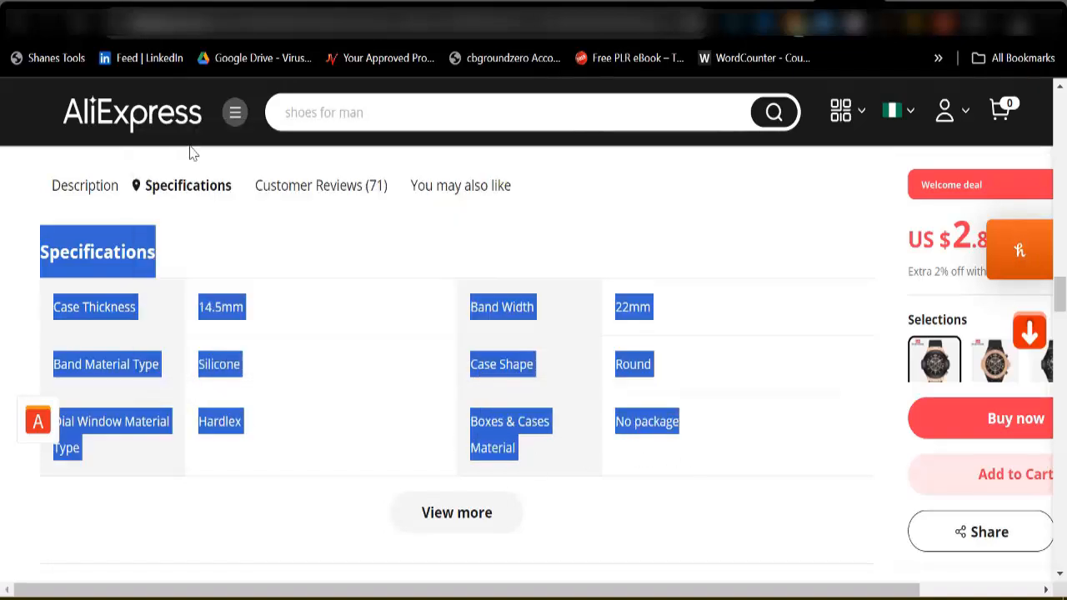
# Paste the copied specifications into the WordPress product's short description.
pyautogui.click(333, 3)
pyautogui.scroll(-10, 321, 412)
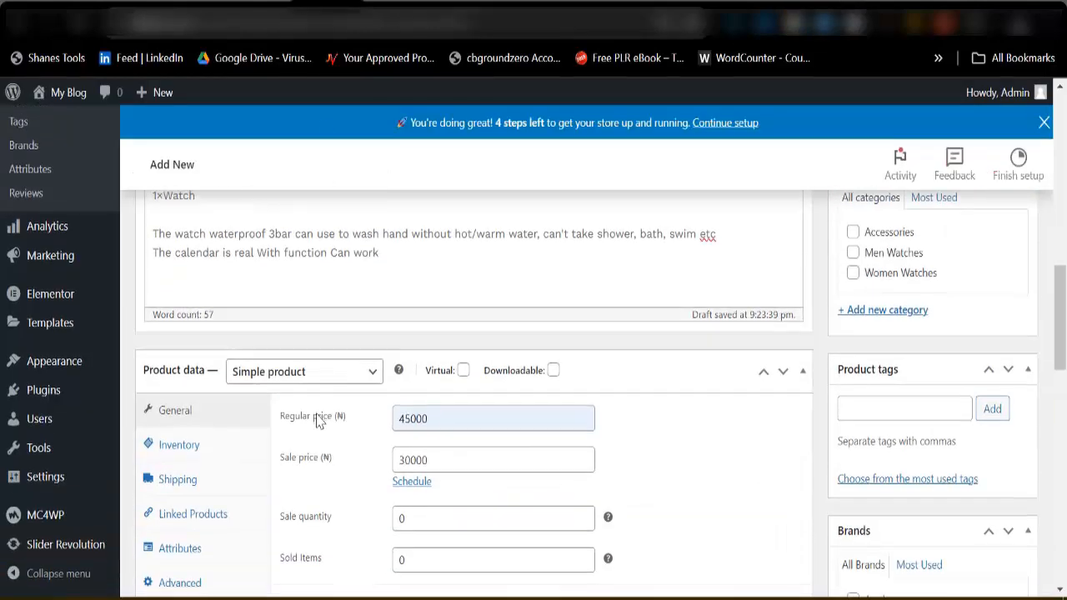
pyautogui.scroll(-1, 188, 482)
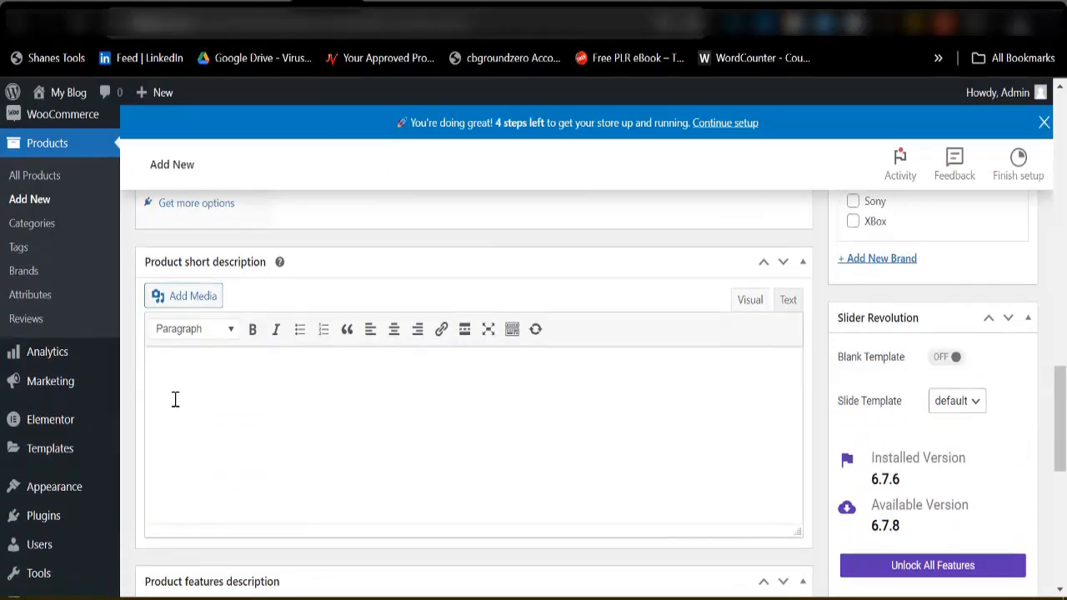
pyautogui.click(178, 389)
pyautogui.hotkey('ctrl', 'v')
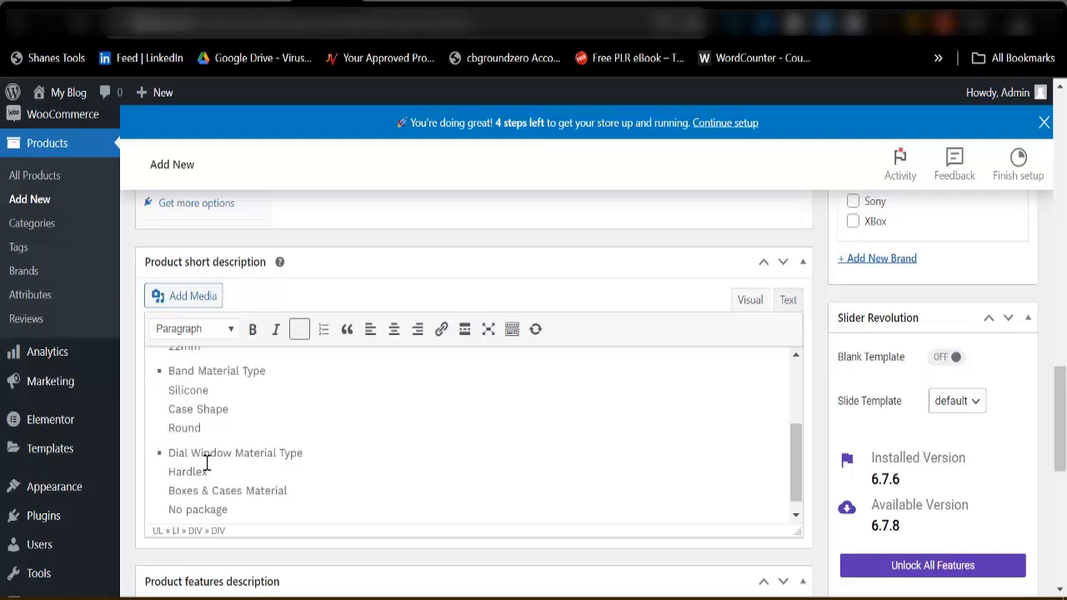
pyautogui.scroll(3, 219, 464)
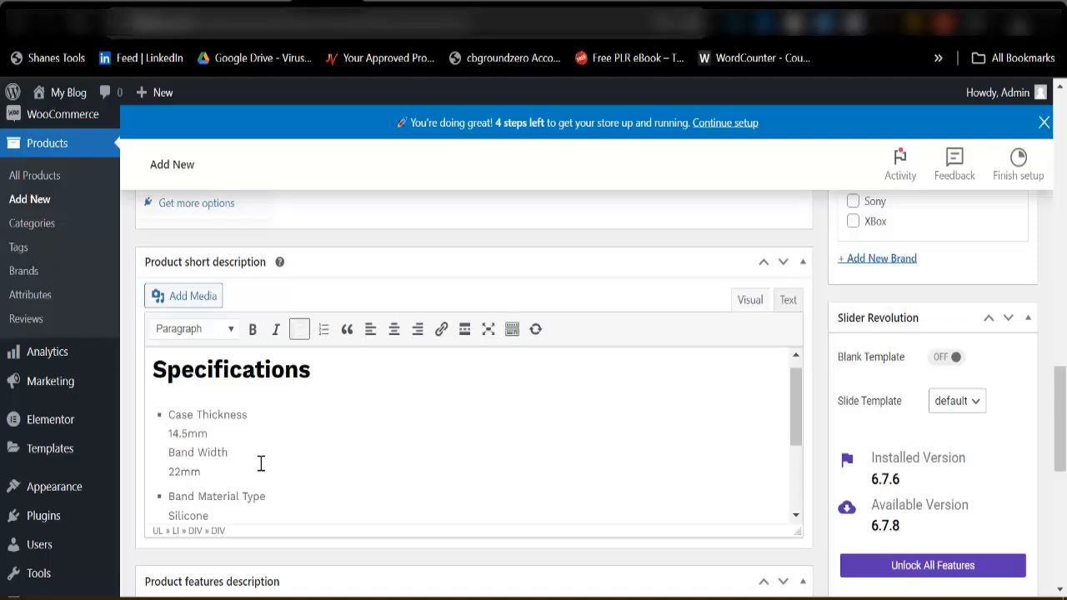
# Assign the product to the Men Watches category.
pyautogui.scroll(6, 415, 455)
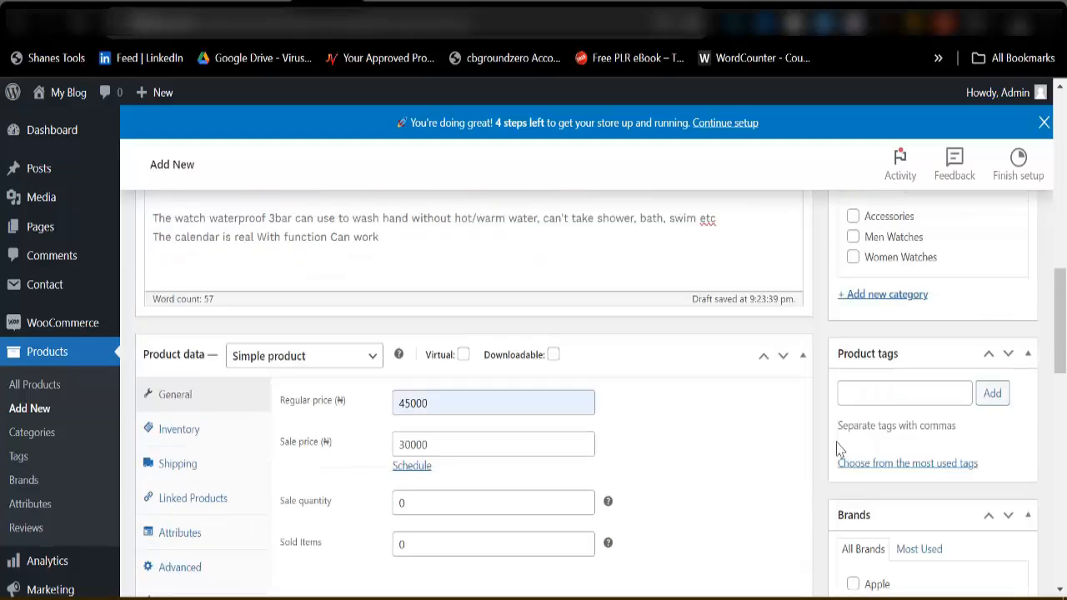
pyautogui.scroll(2, 896, 472)
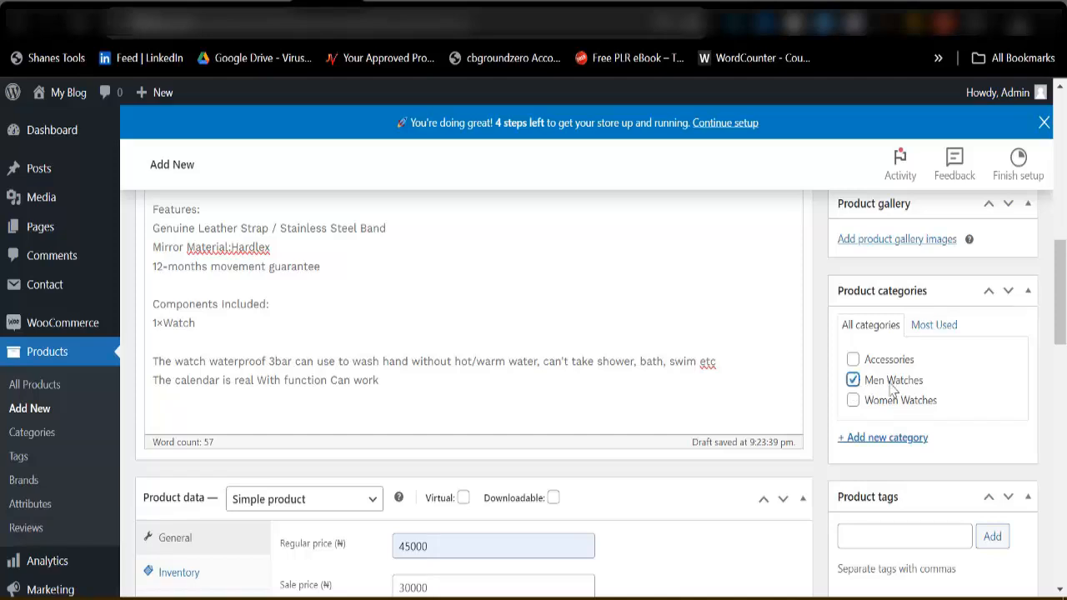
pyautogui.scroll(2, 866, 387)
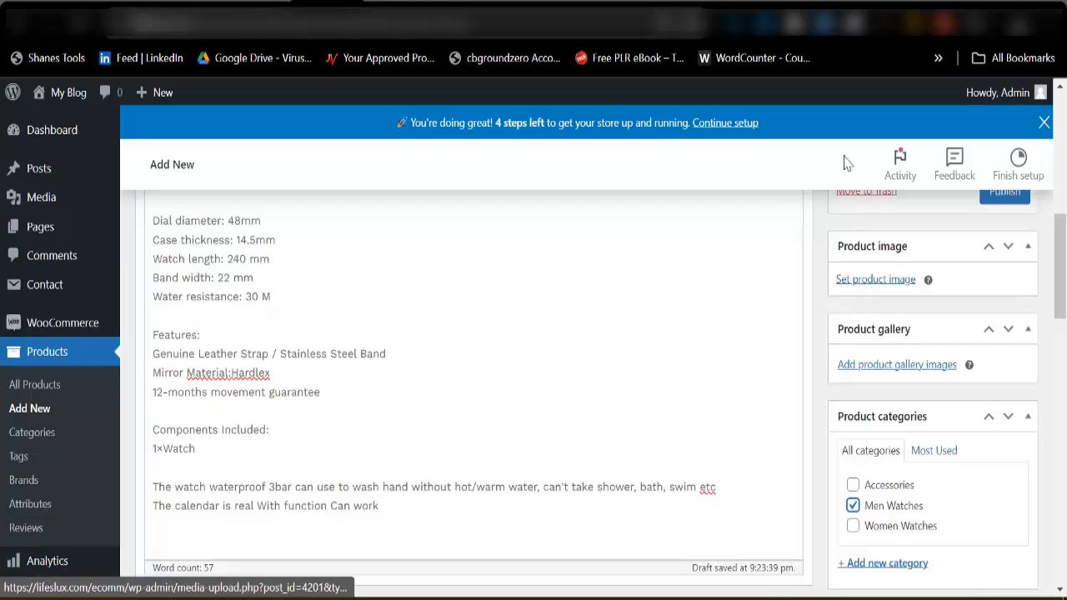
# Check the watch's photos and listing details on the AliExpress product page and return to the WordPress product editor.
pyautogui.click(846, 5)
pyautogui.scroll(15, 423, 383)
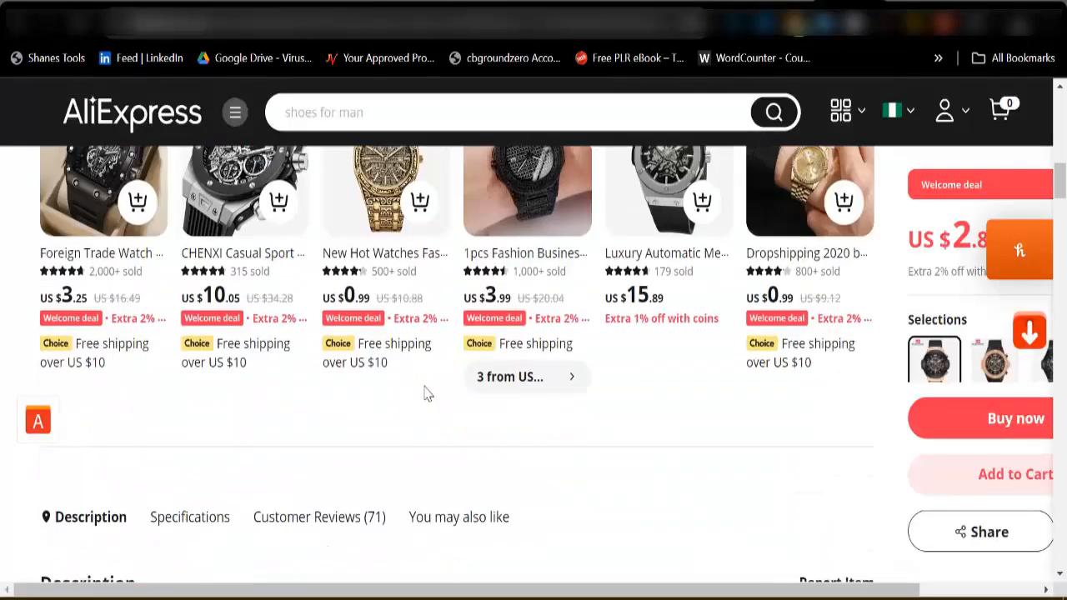
pyautogui.scroll(8, 423, 393)
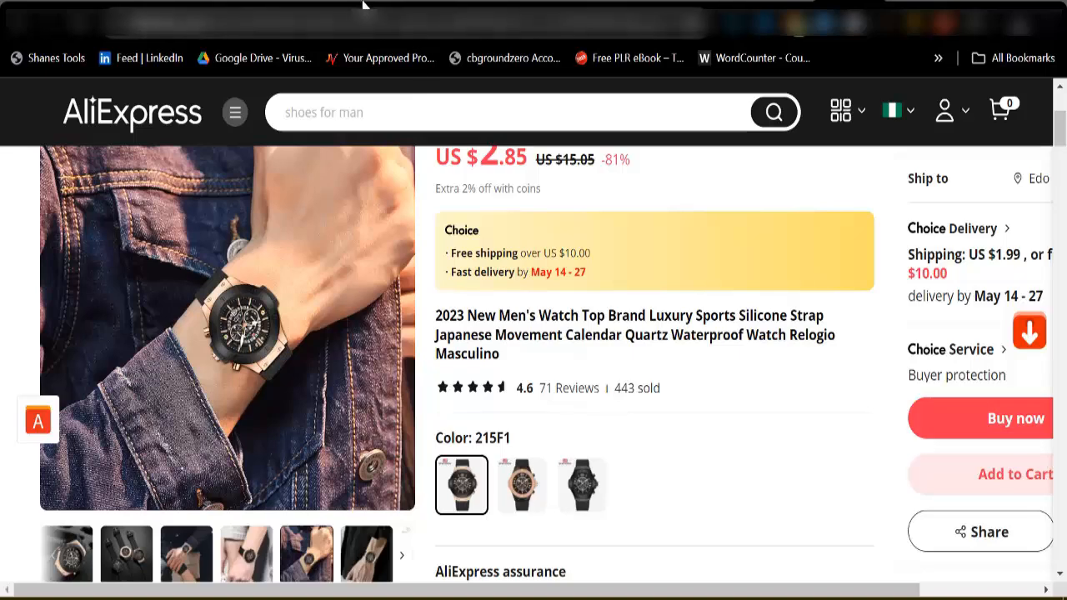
pyautogui.click(328, 2)
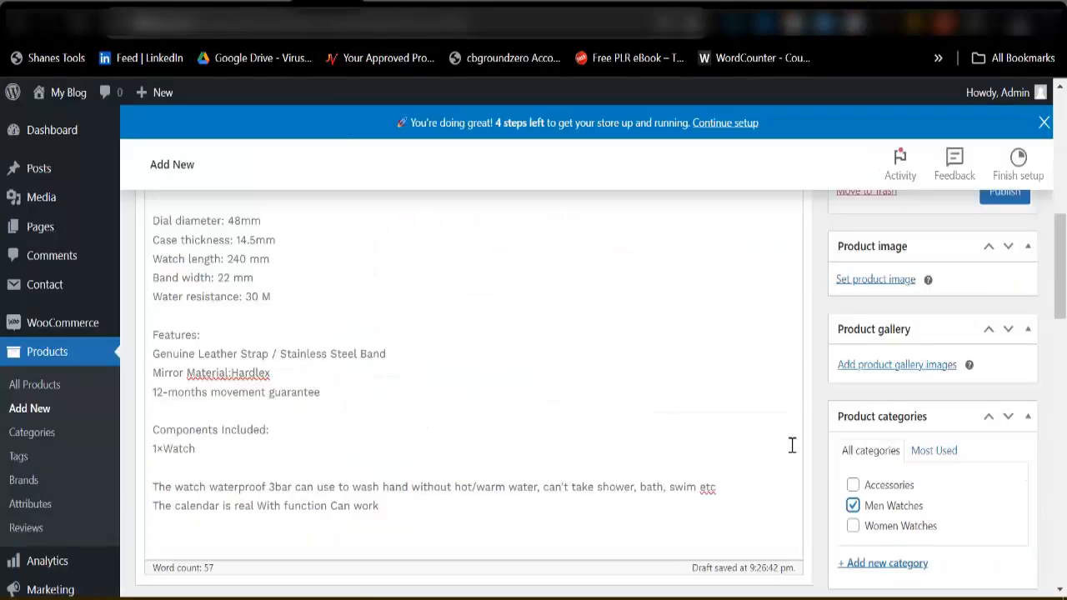
# Upload the four watch images from the Downloads folder and set the photo of the blue-dial watch on a wrist as the product image.
pyautogui.click(863, 282)
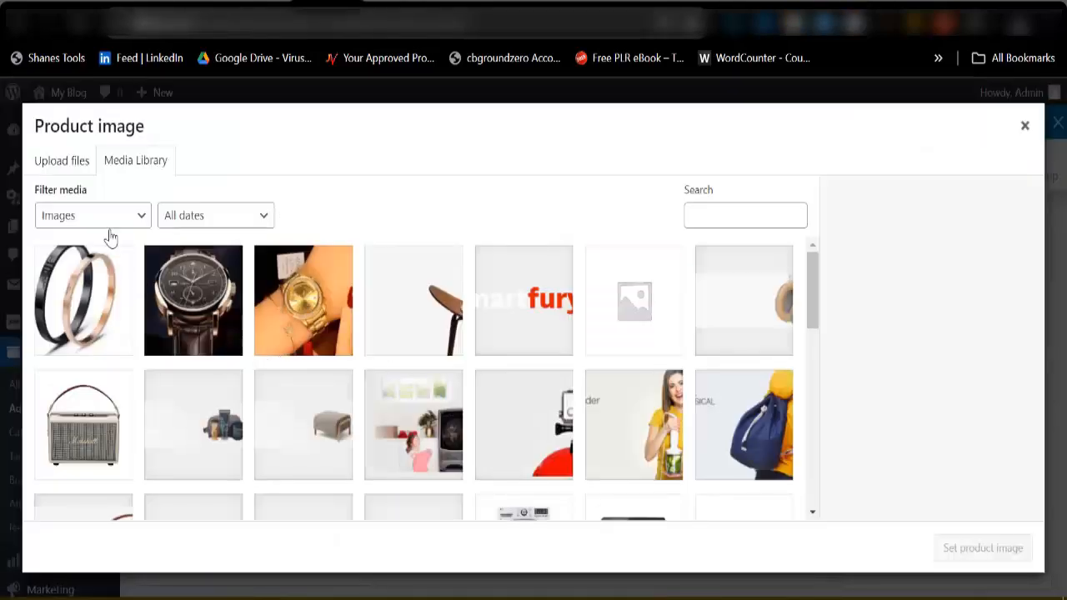
pyautogui.click(60, 162)
pyautogui.click(503, 372)
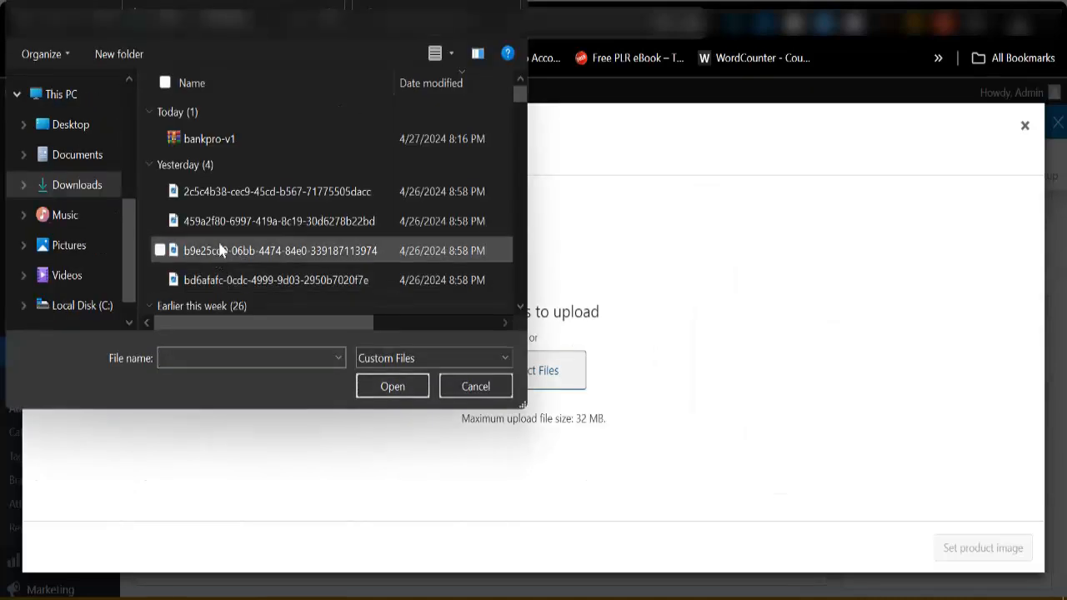
pyautogui.scroll(-2, 258, 257)
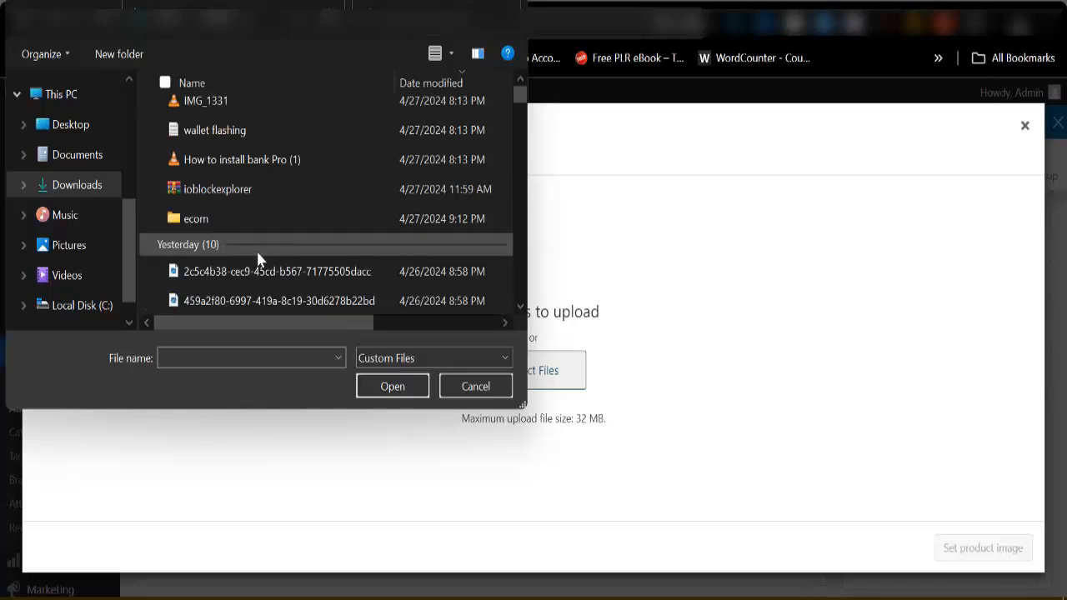
pyautogui.click(261, 274)
pyautogui.scroll(-2, 306, 283)
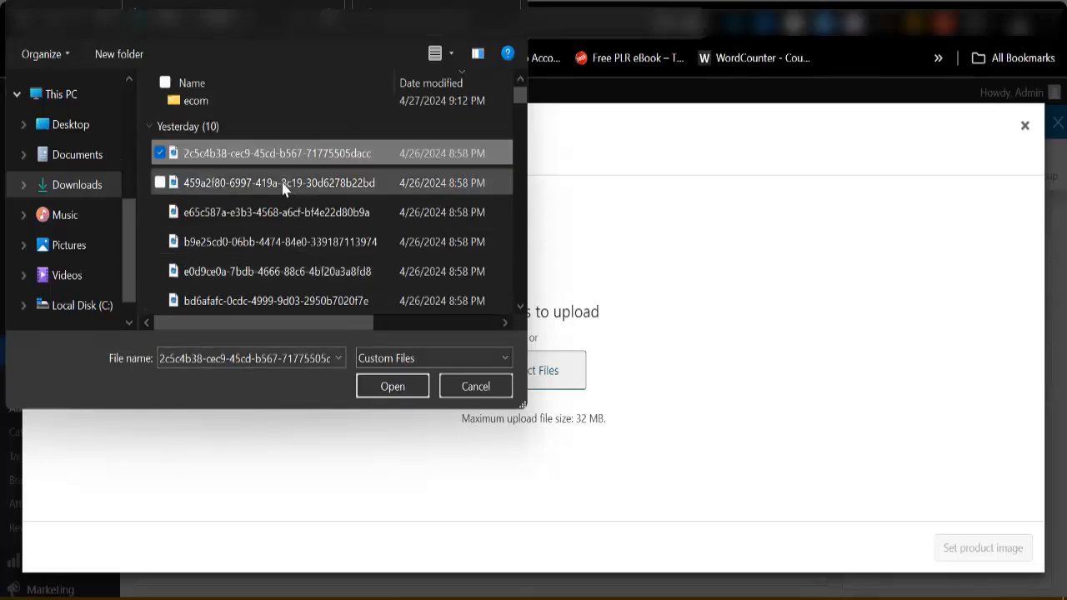
pyautogui.hotkey('shift', 'Down')
pyautogui.hotkey('shift', 'Down')
pyautogui.hotkey('shift', 'Down')
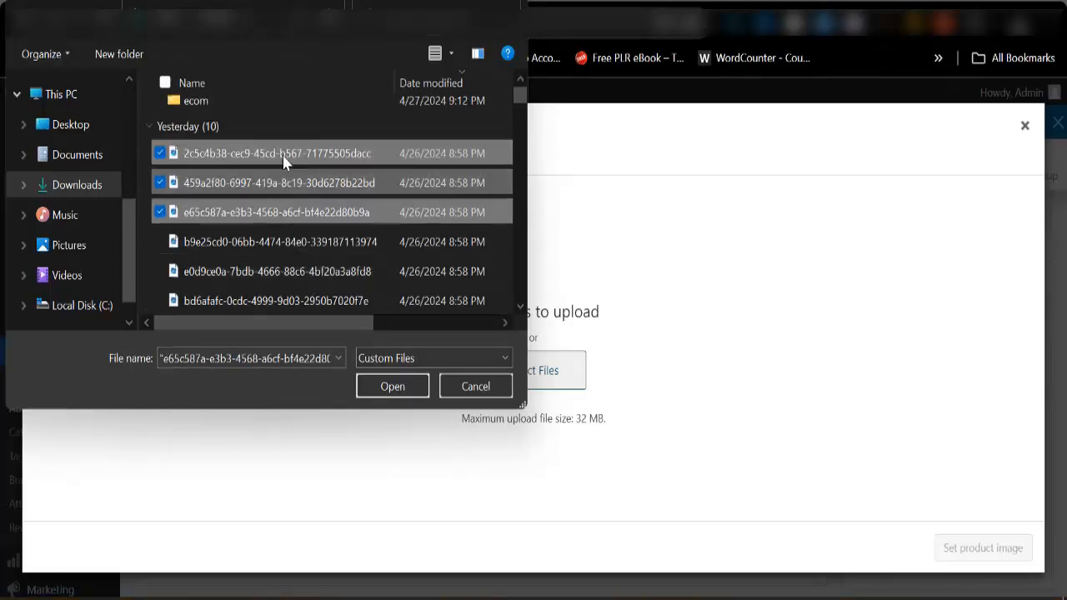
pyautogui.click(392, 387)
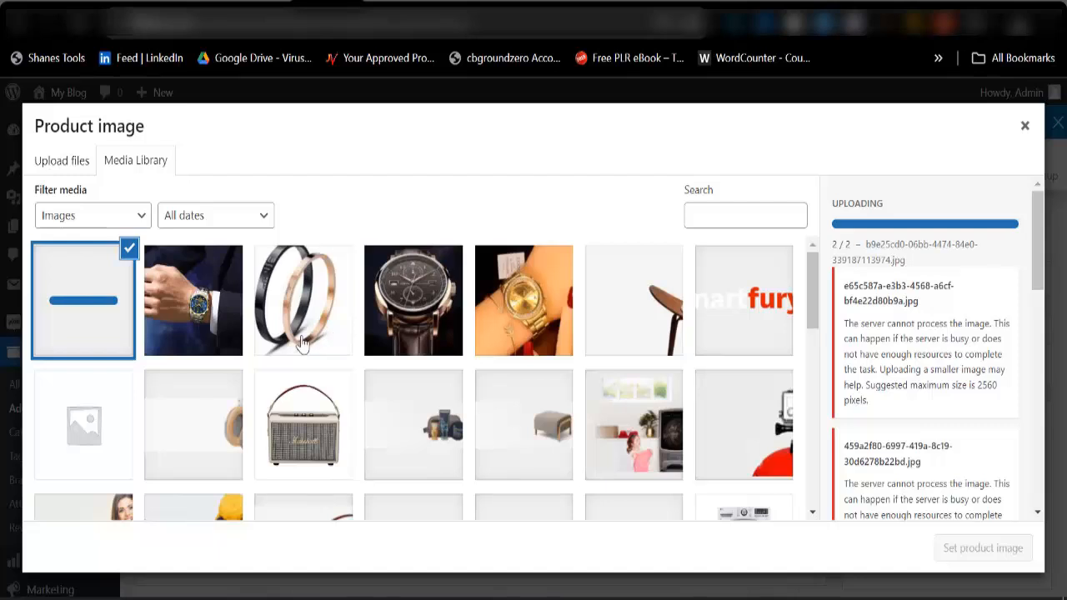
pyautogui.click(173, 327)
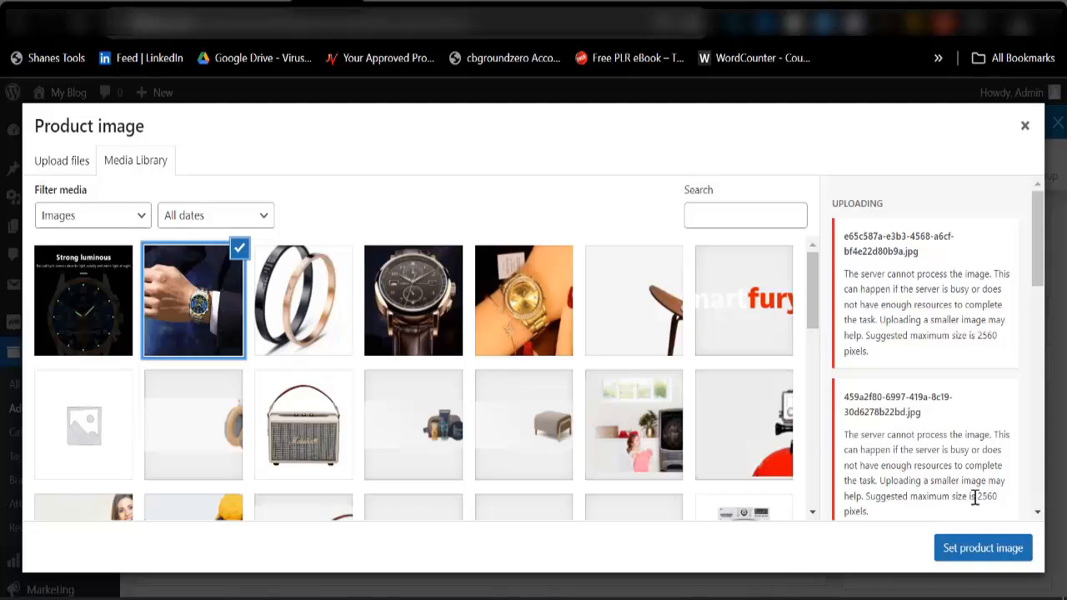
pyautogui.click(976, 550)
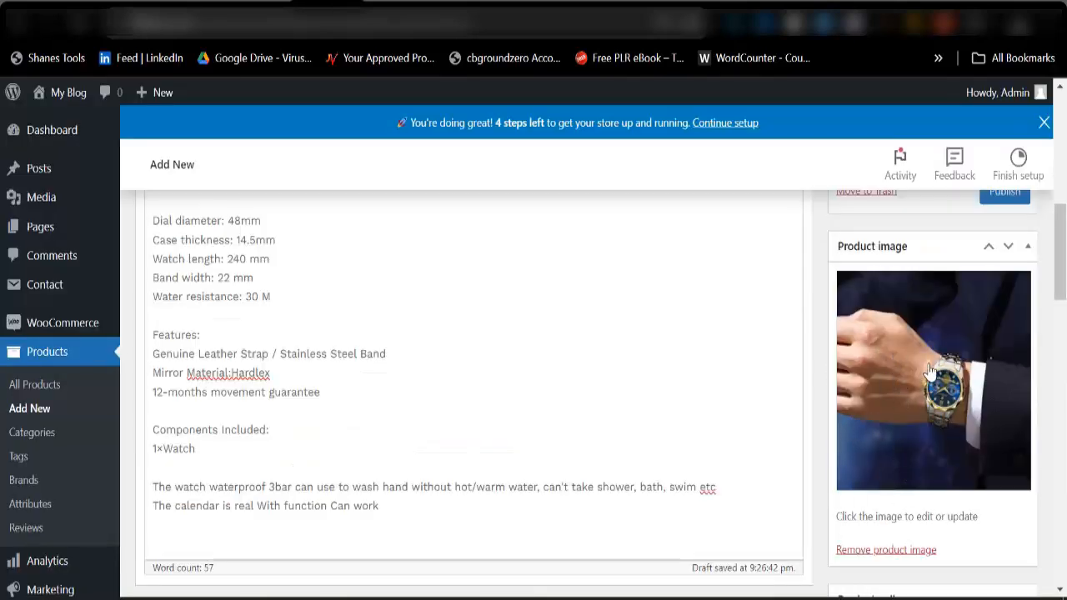
# Add the blue-dial wrist photo, the Strong luminous image and images-1.jpg to the product gallery.
pyautogui.scroll(-2, 925, 367)
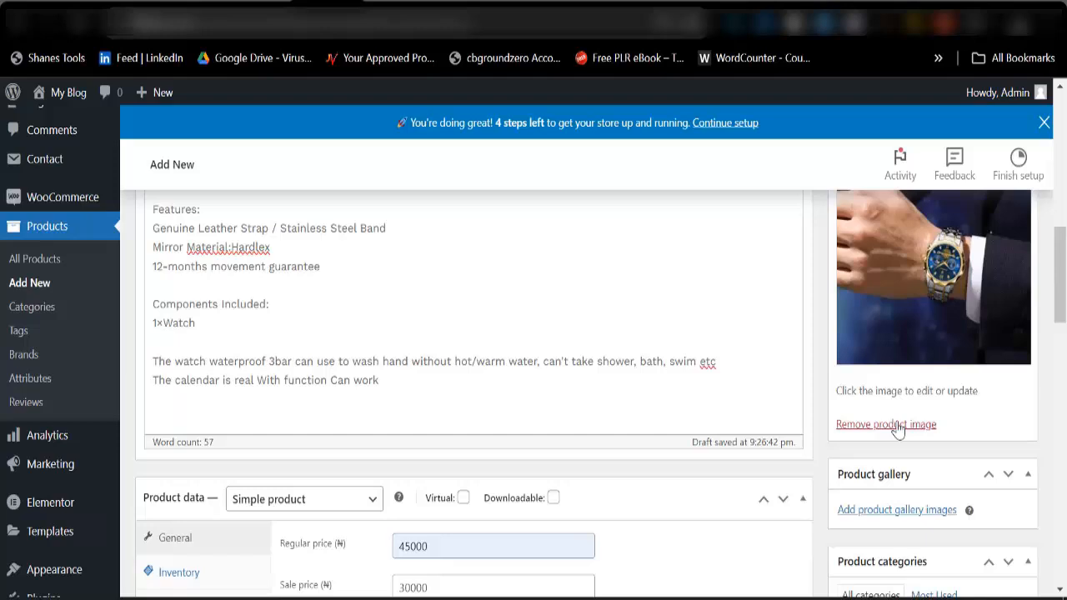
pyautogui.click(885, 511)
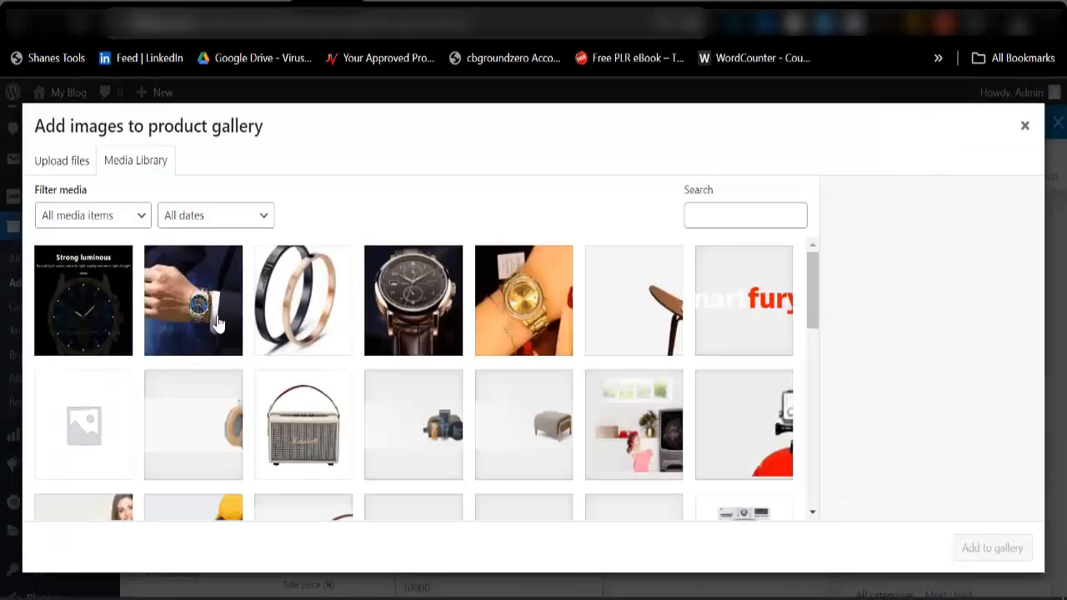
pyautogui.click(215, 322)
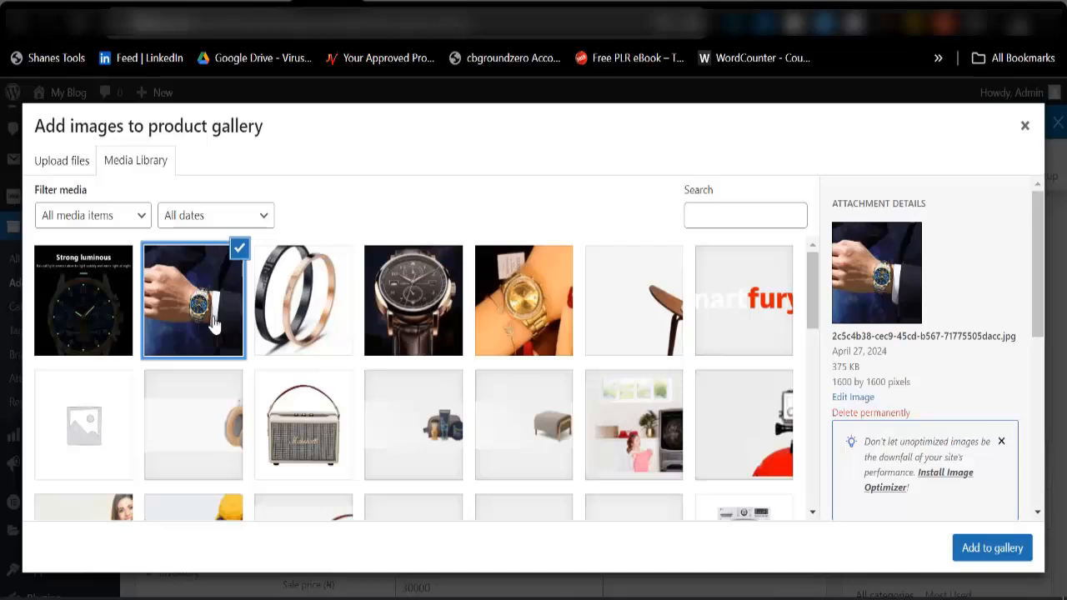
pyautogui.click(109, 325)
pyautogui.click(397, 321)
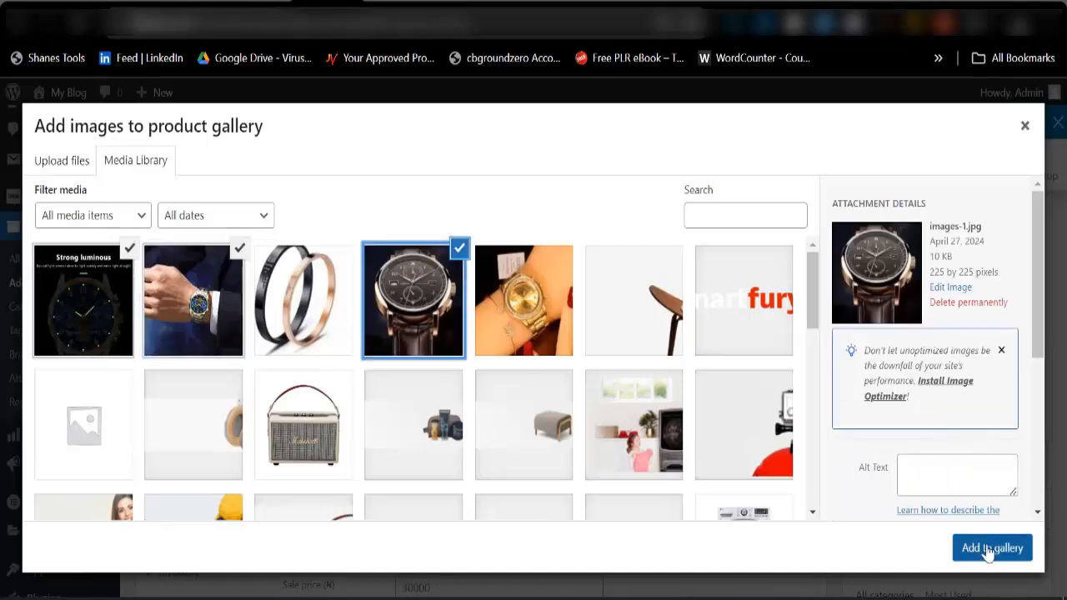
pyautogui.click(990, 548)
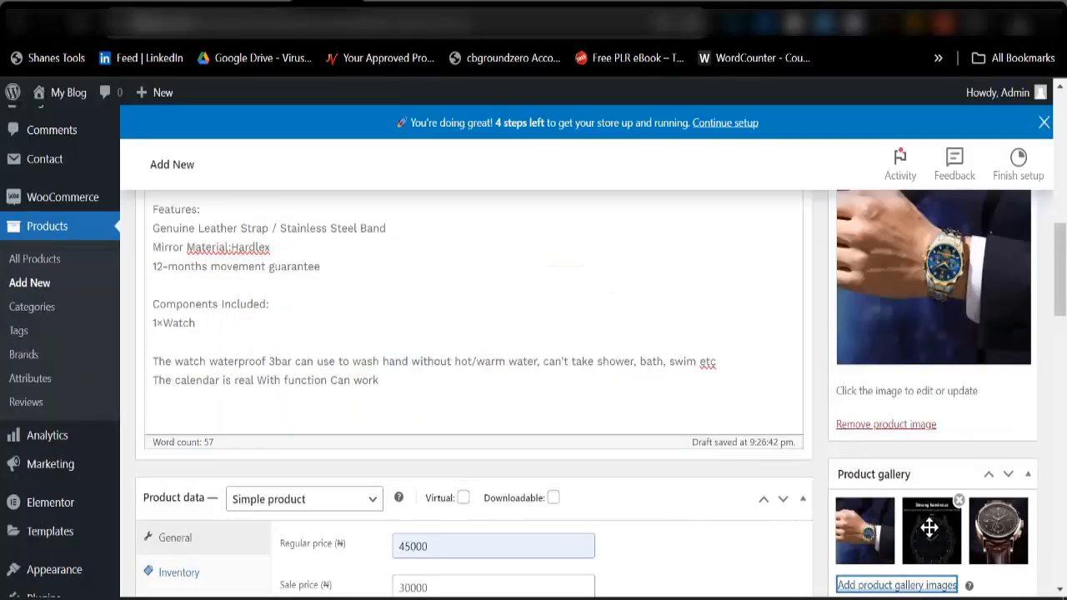
# Publish the men's wristwatch product.
pyautogui.scroll(-5, 616, 400)
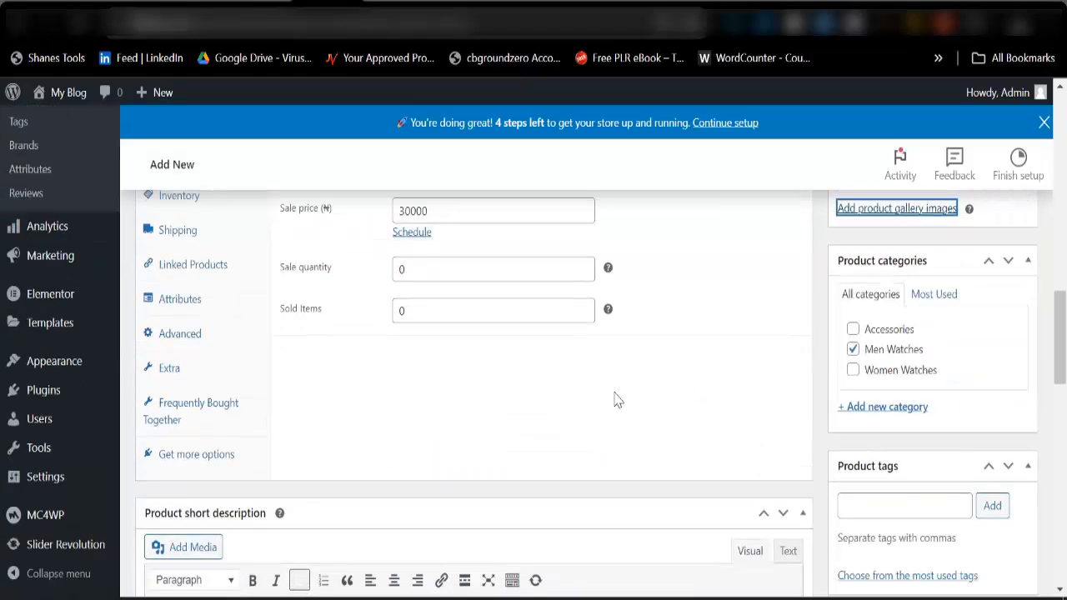
pyautogui.scroll(10, 922, 417)
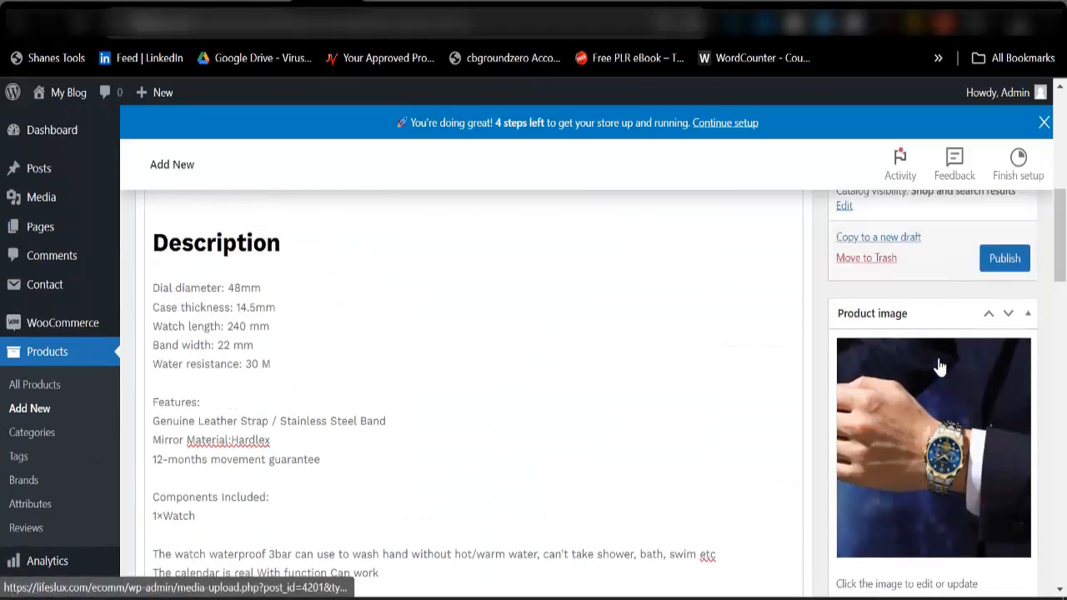
pyautogui.click(1000, 566)
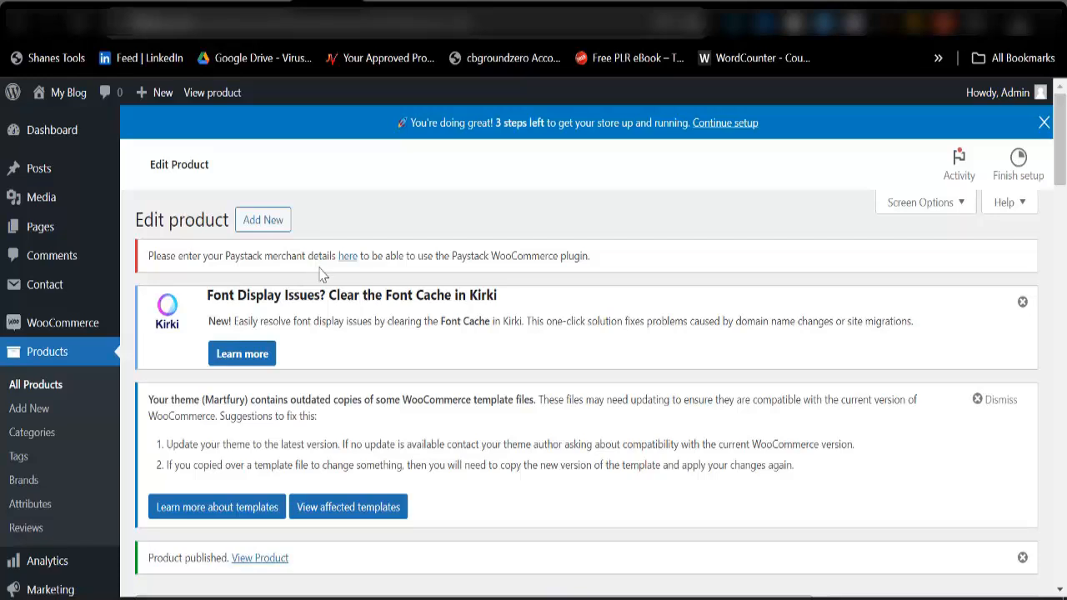
# Switch to the storefront homepage and examine how the new watch appears under Deals Of The Day and Best Seller In The Last Month.
pyautogui.hotkey('ctrl', 'Tab')
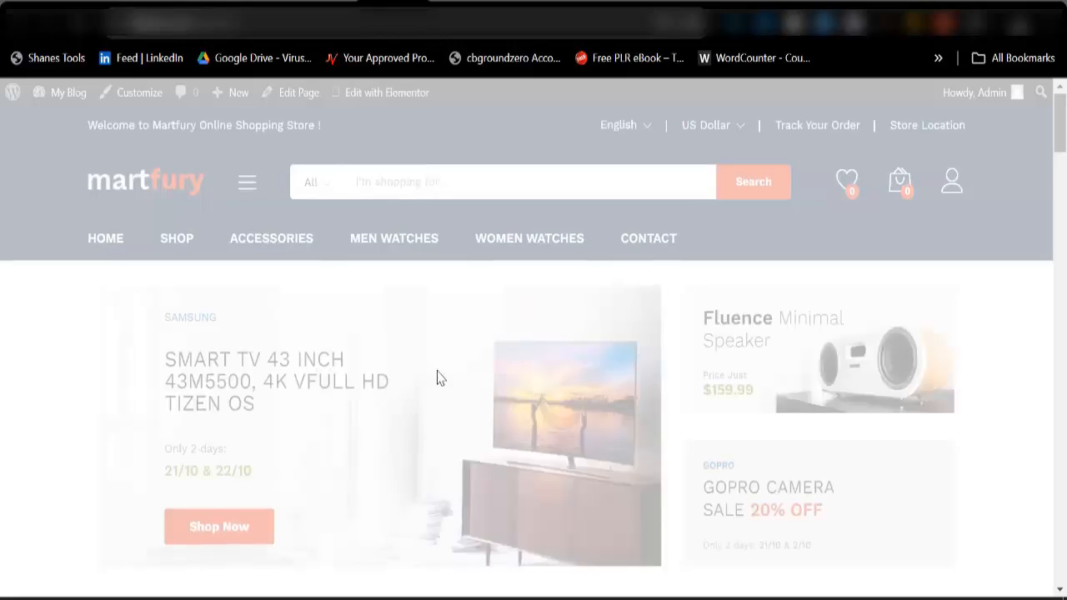
pyautogui.scroll(-10, 439, 379)
pyautogui.scroll(-2, 375, 367)
pyautogui.scroll(3, 250, 379)
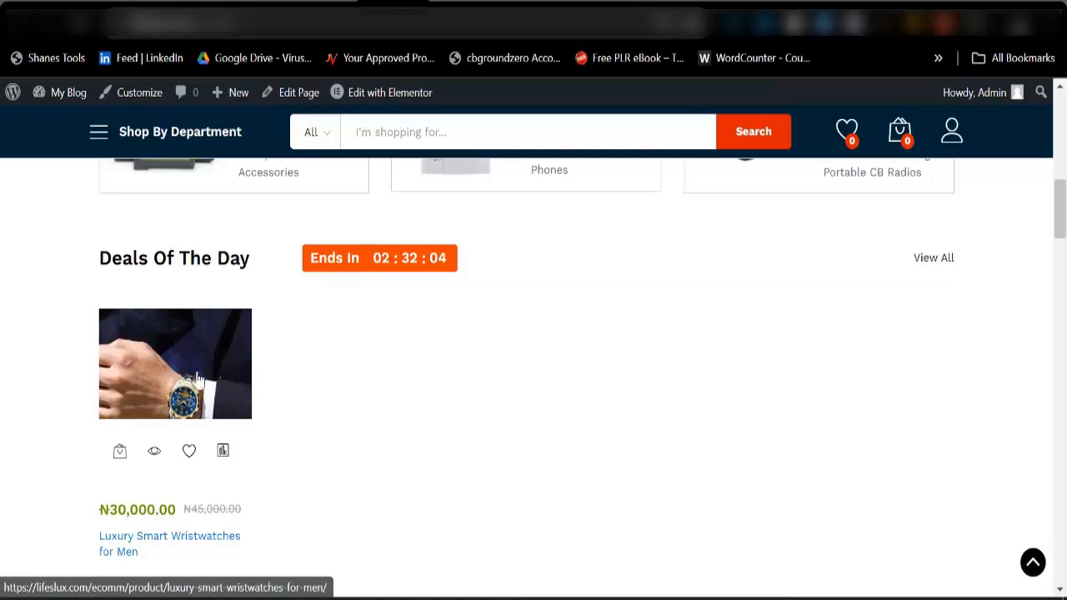
pyautogui.scroll(-5, 292, 400)
pyautogui.scroll(-3, 284, 420)
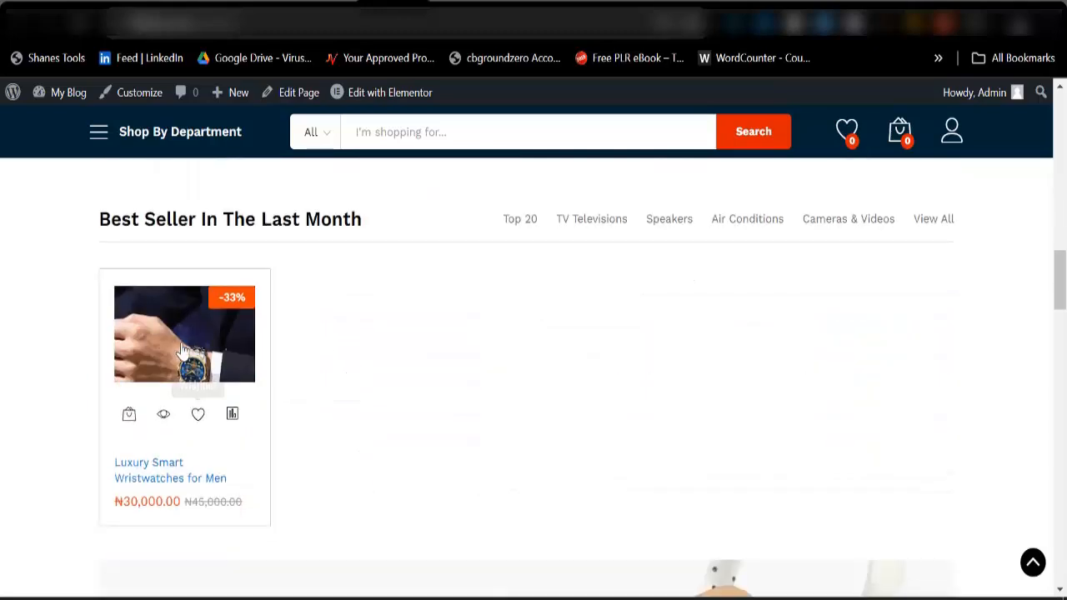
pyautogui.scroll(-3, 292, 429)
pyautogui.scroll(3, 242, 384)
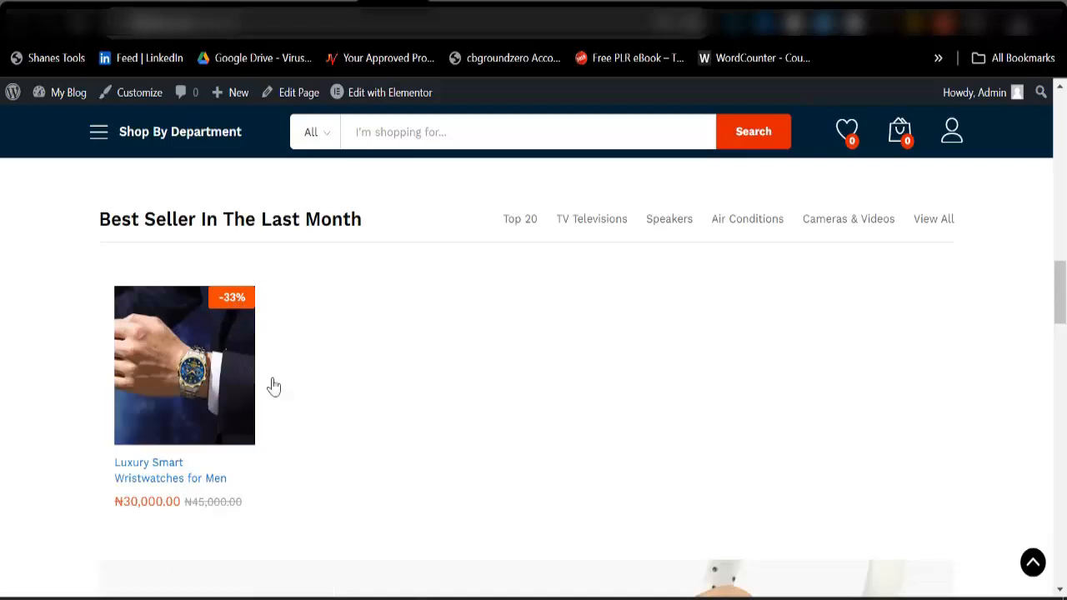
pyautogui.scroll(6, 363, 410)
pyautogui.scroll(3, 384, 421)
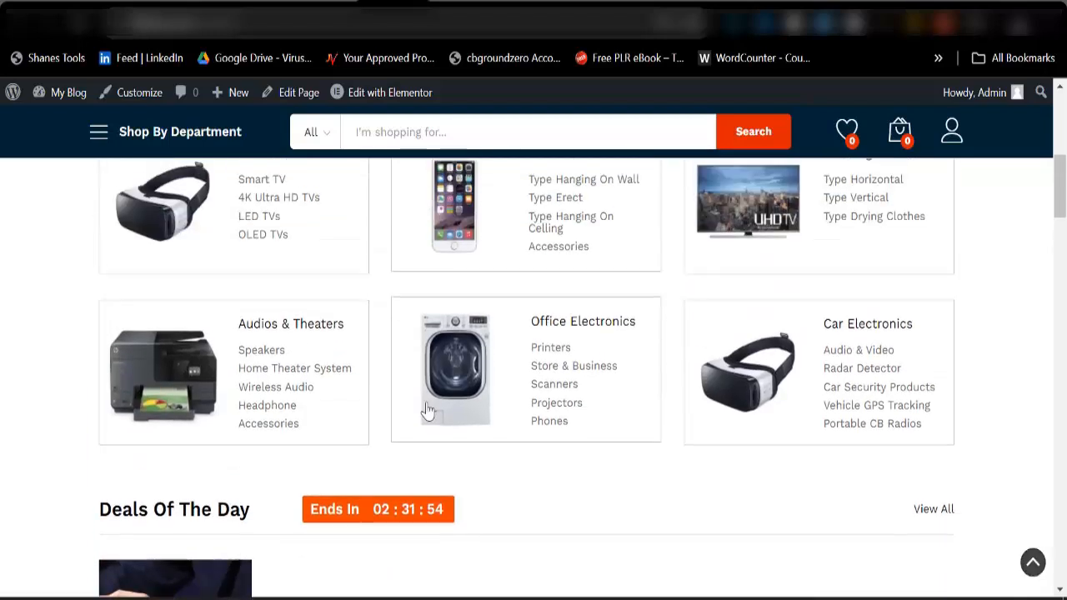
pyautogui.scroll(5, 448, 462)
pyautogui.scroll(2, 447, 456)
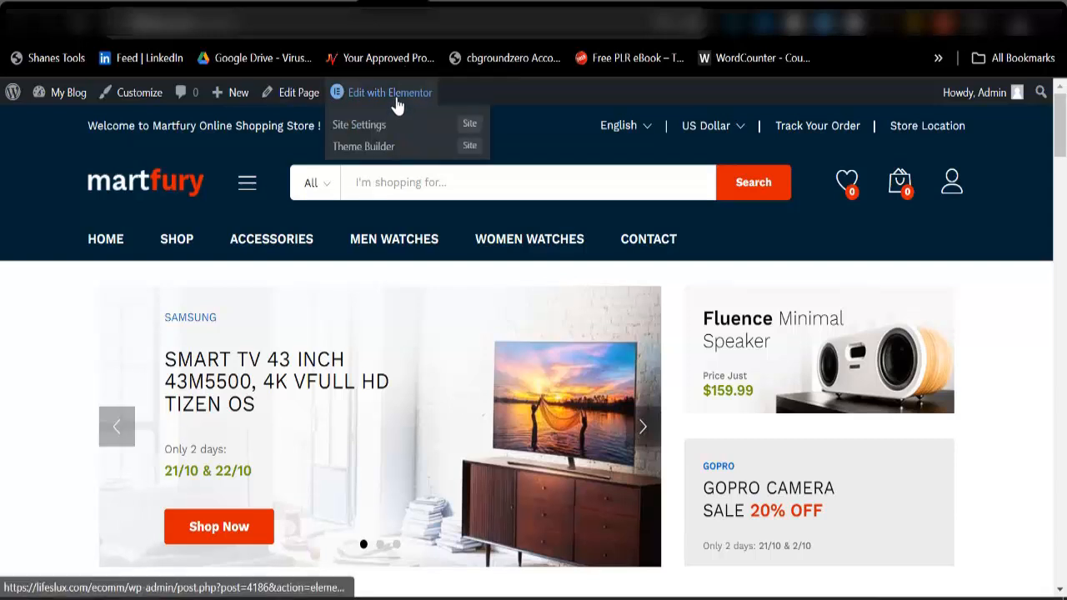
# Open the homepage in Elementor and delete the Top Categories Of The Month heading section and its category grid.
pyautogui.click(396, 94)
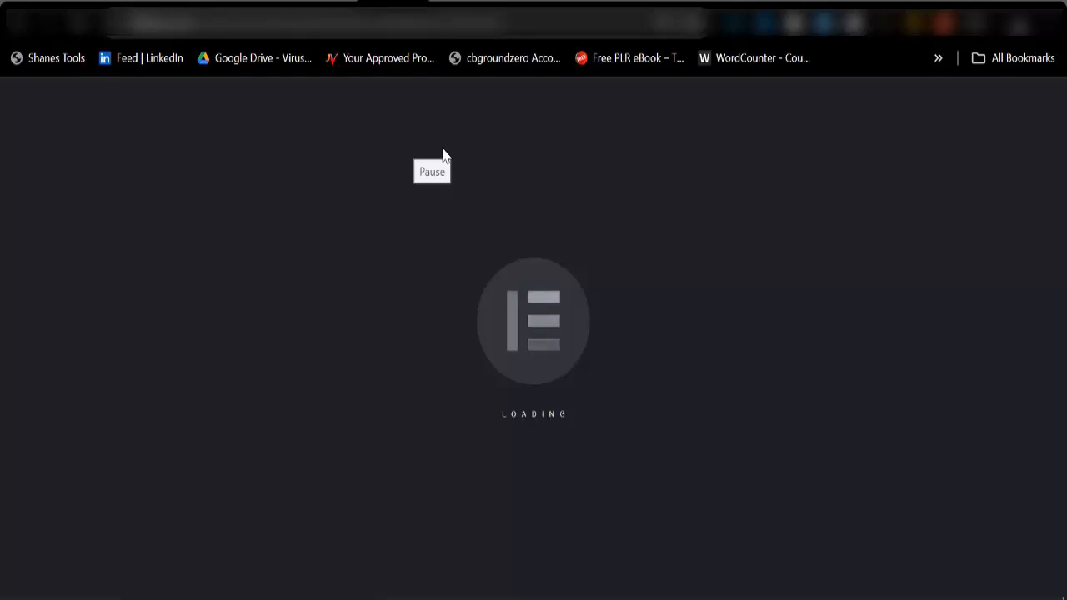
pyautogui.scroll(-6, 501, 486)
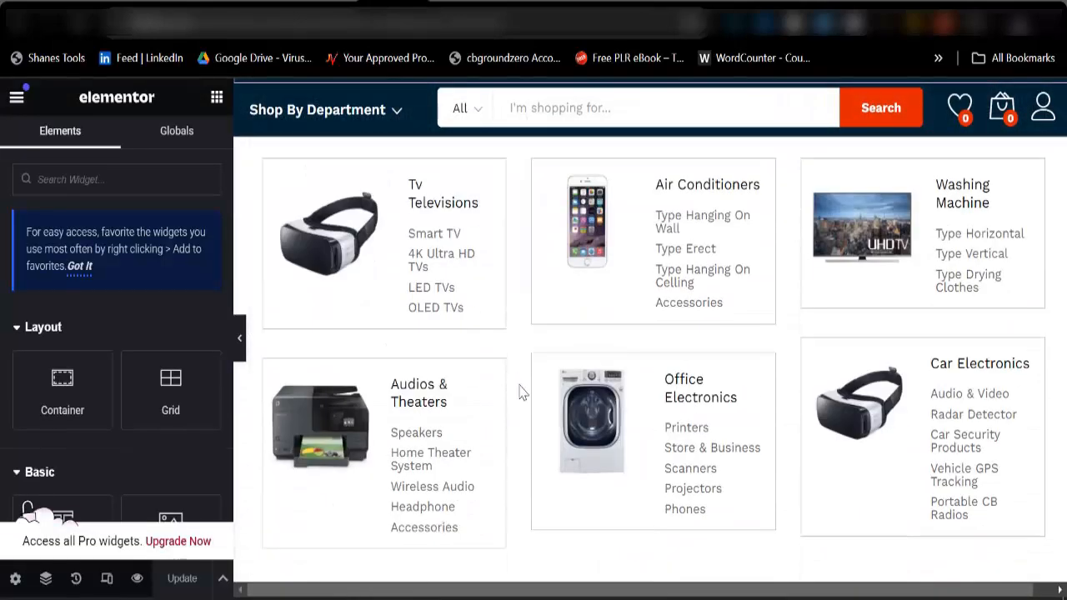
pyautogui.scroll(2, 565, 392)
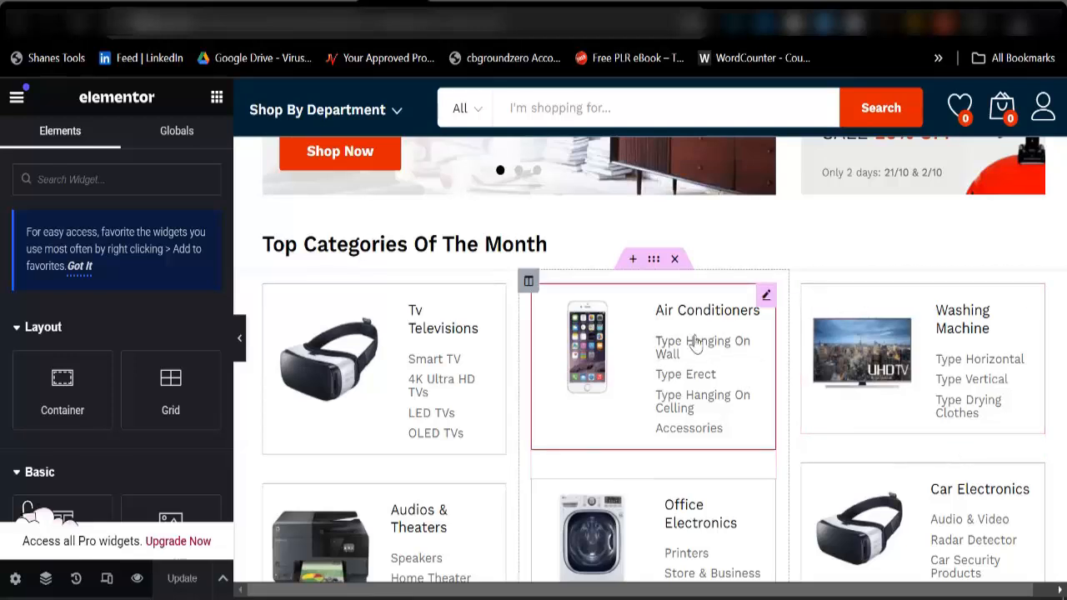
pyautogui.click(674, 259)
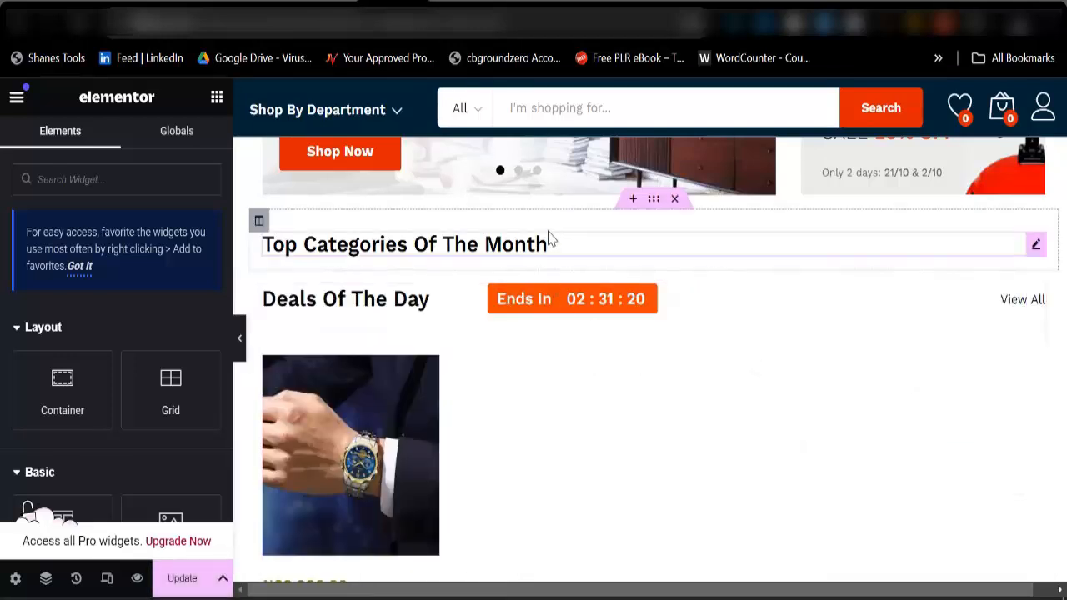
pyautogui.click(672, 200)
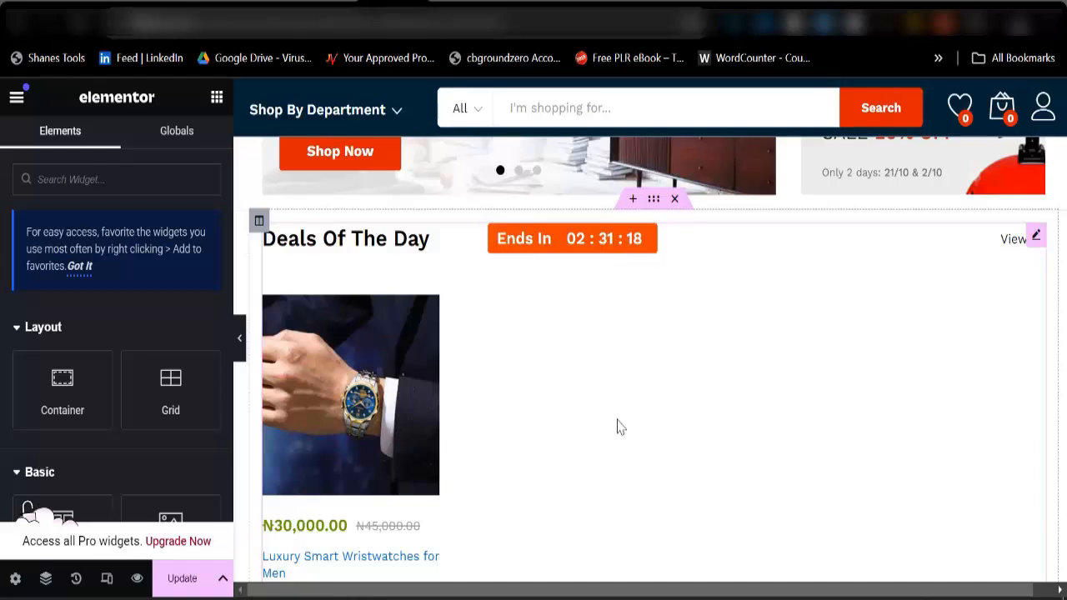
# Delete the News, Cameras & Videos and Home Electronics sections from the lower part of the homepage.
pyautogui.scroll(-5, 572, 466)
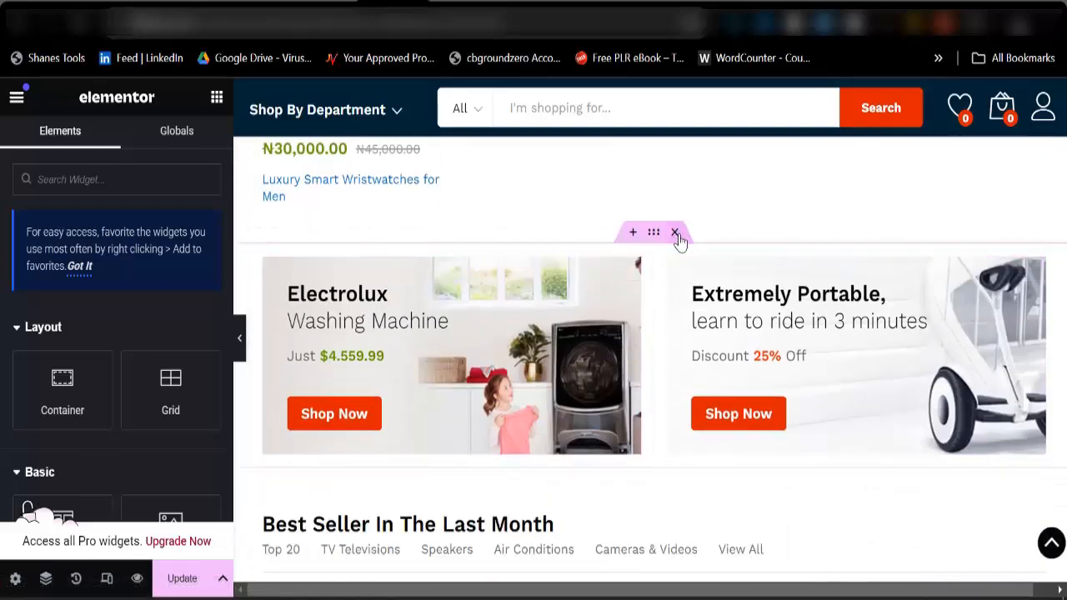
pyautogui.scroll(-6, 666, 345)
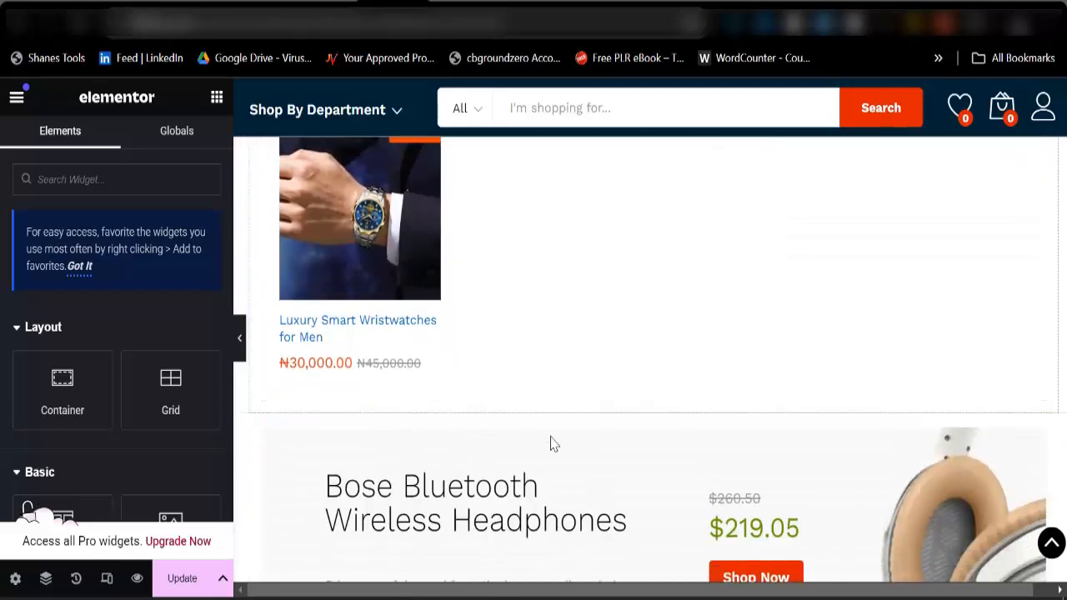
pyautogui.scroll(-6, 550, 444)
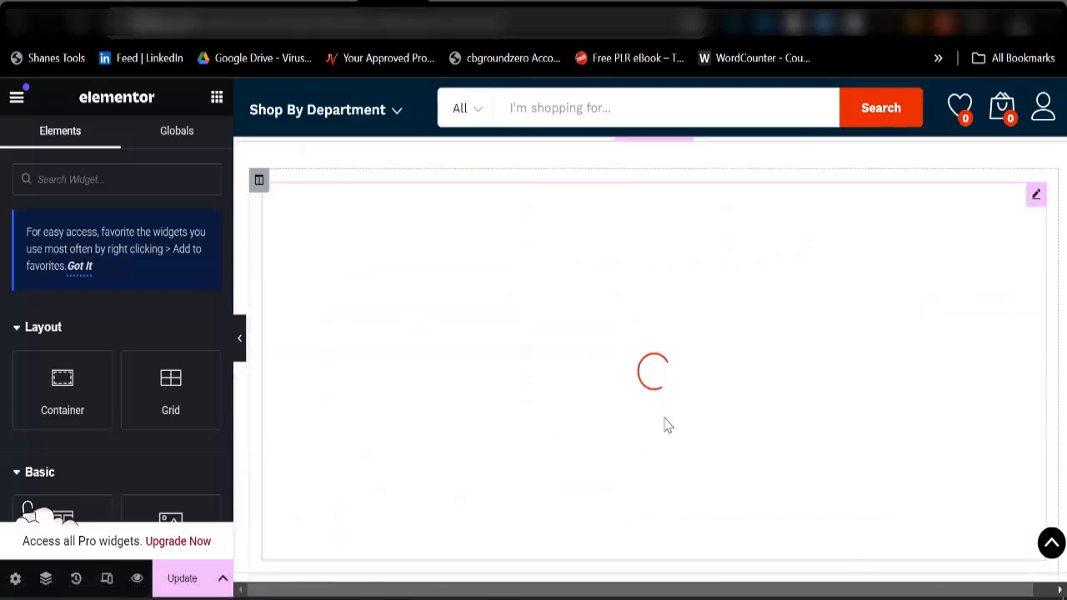
pyautogui.scroll(-10, 662, 445)
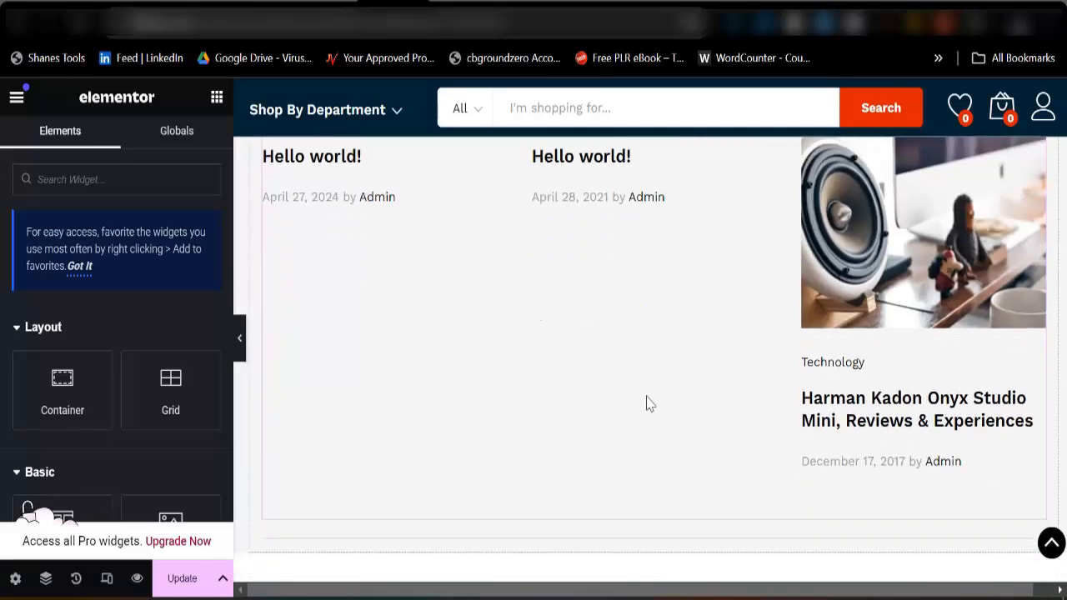
pyautogui.scroll(5, 650, 404)
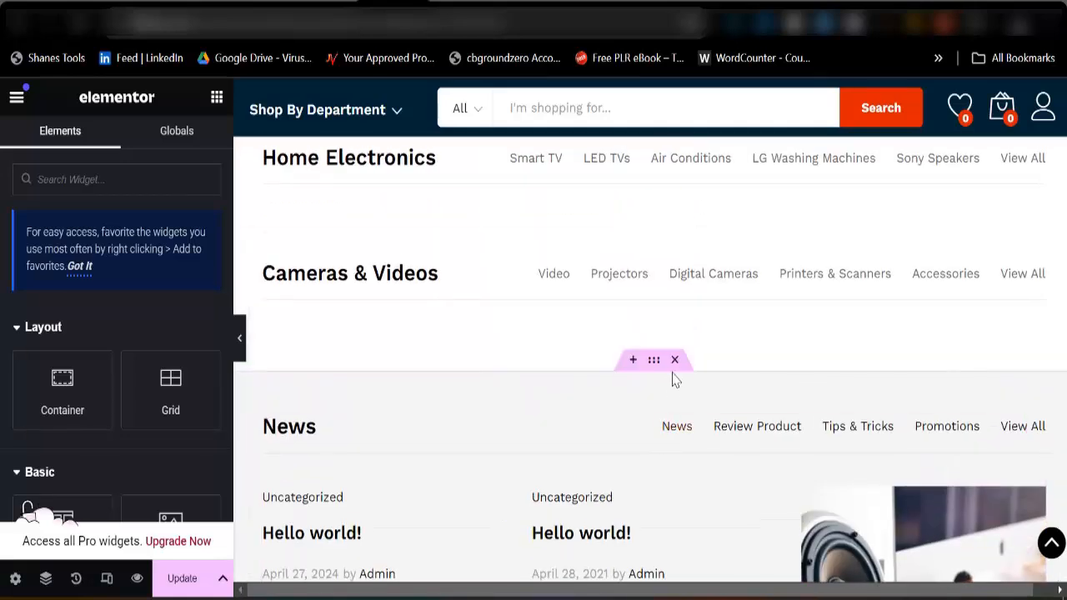
pyautogui.click(674, 359)
pyautogui.click(675, 215)
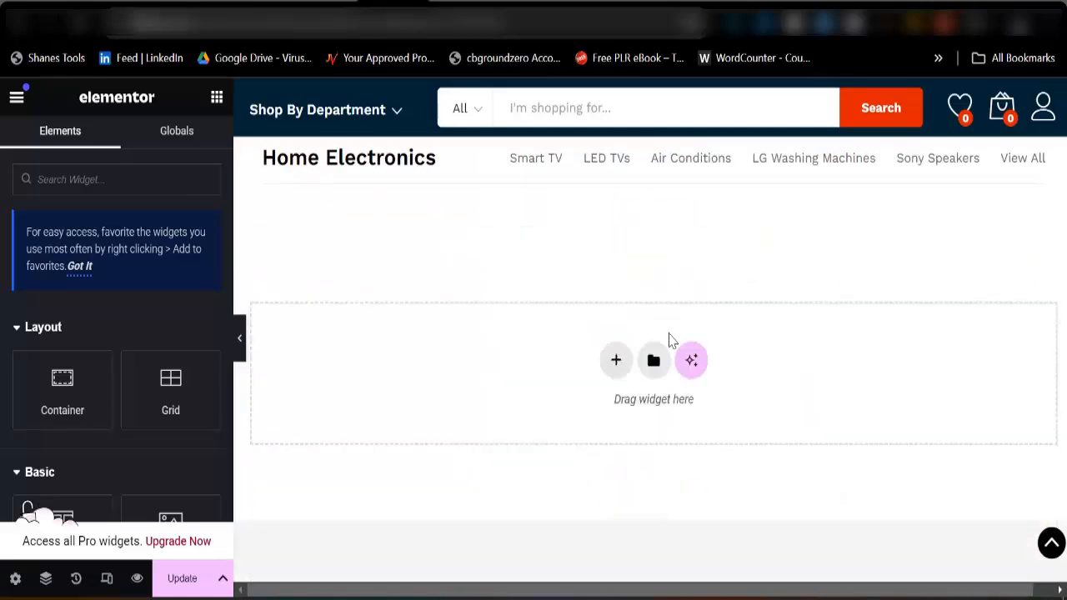
pyautogui.scroll(3, 669, 350)
pyautogui.click(673, 343)
# Open the Bose Bluetooth Wireless Headphones banner for editing and examine its background image, title, description, price and button settings.
pyautogui.scroll(3, 649, 408)
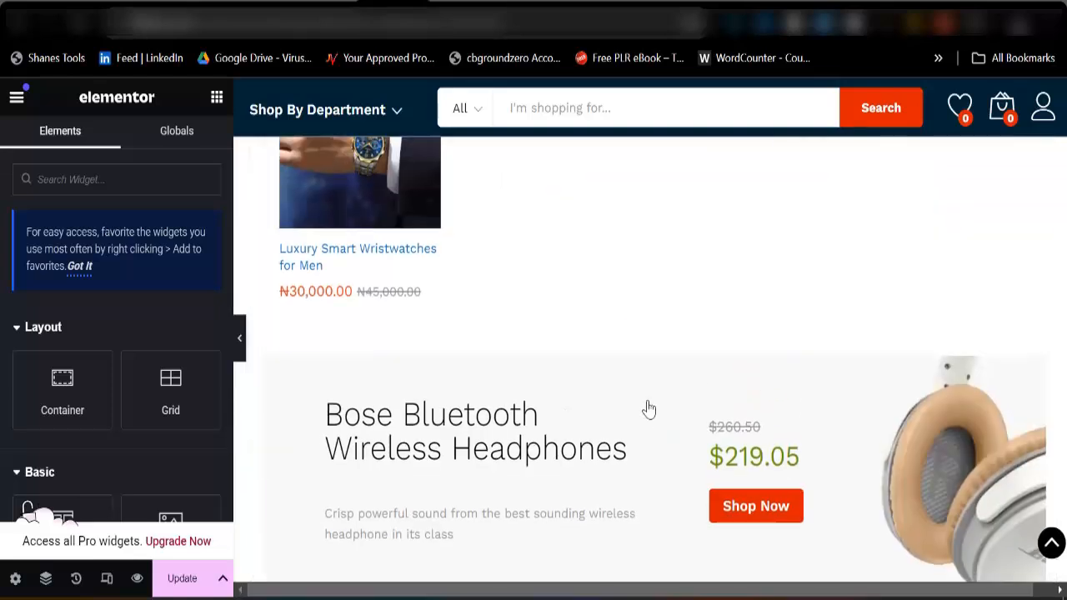
pyautogui.scroll(3, 575, 425)
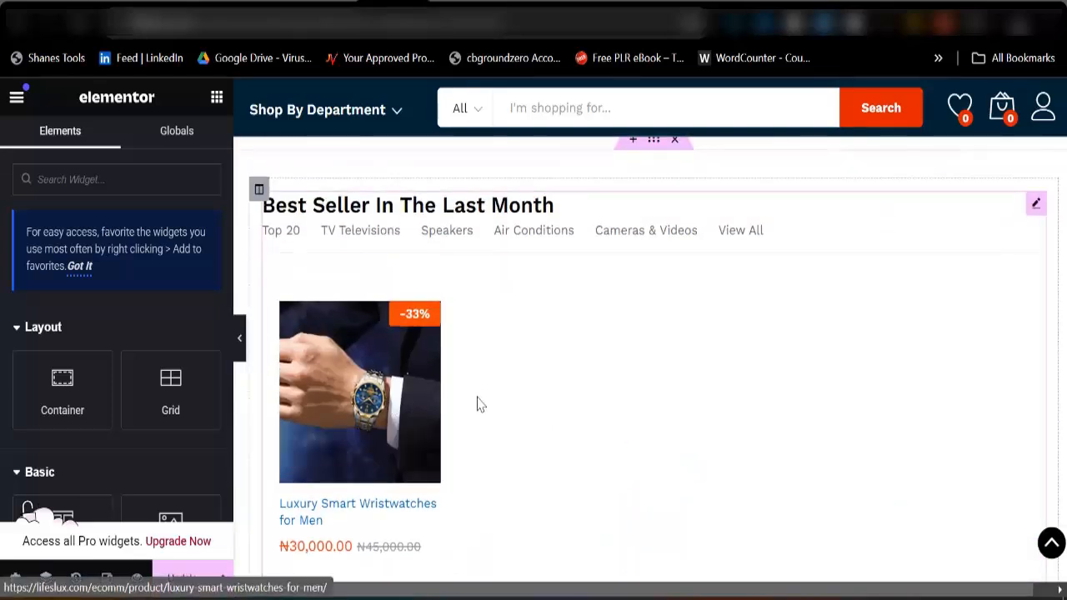
pyautogui.scroll(-2, 500, 367)
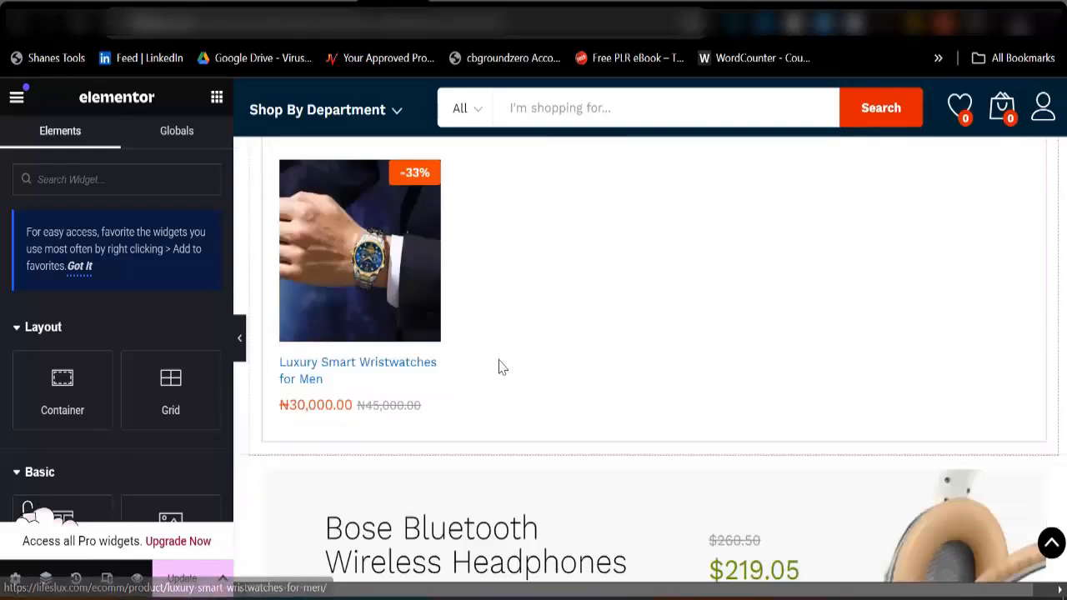
pyautogui.scroll(-3, 614, 367)
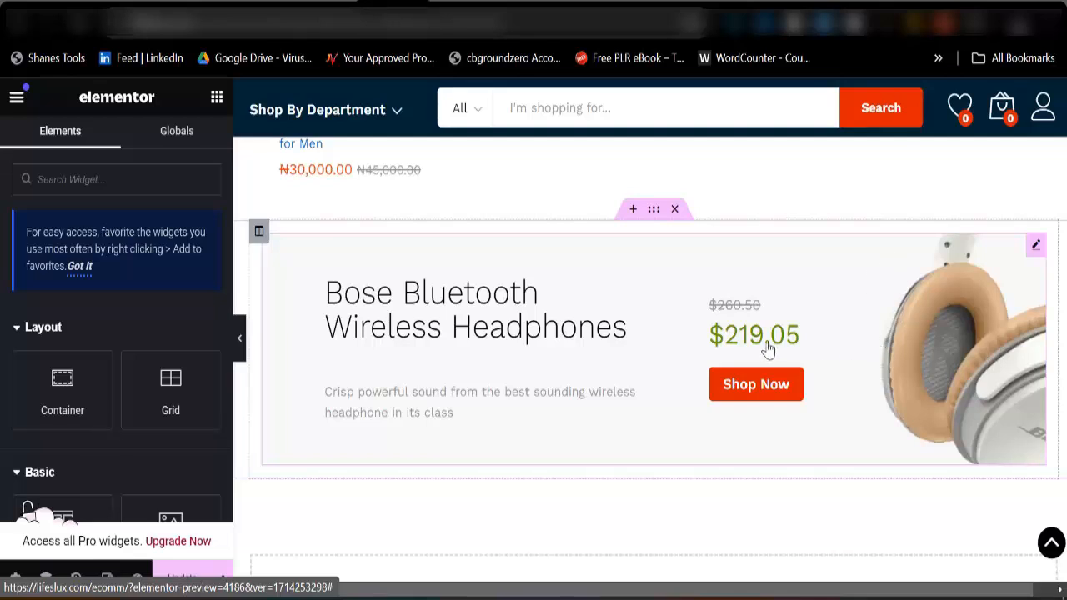
pyautogui.click(675, 298)
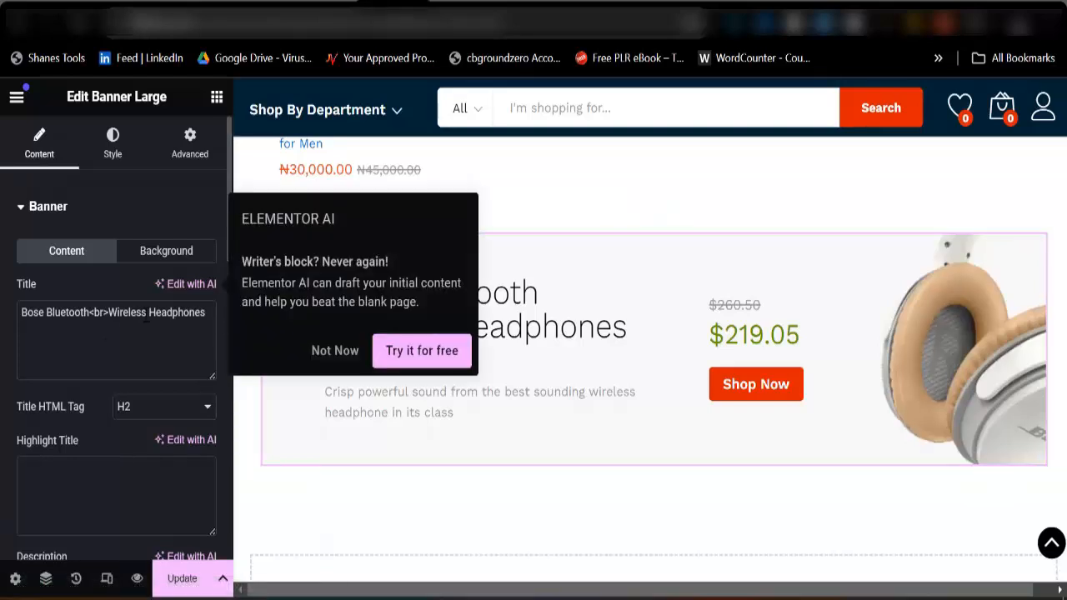
pyautogui.click(150, 254)
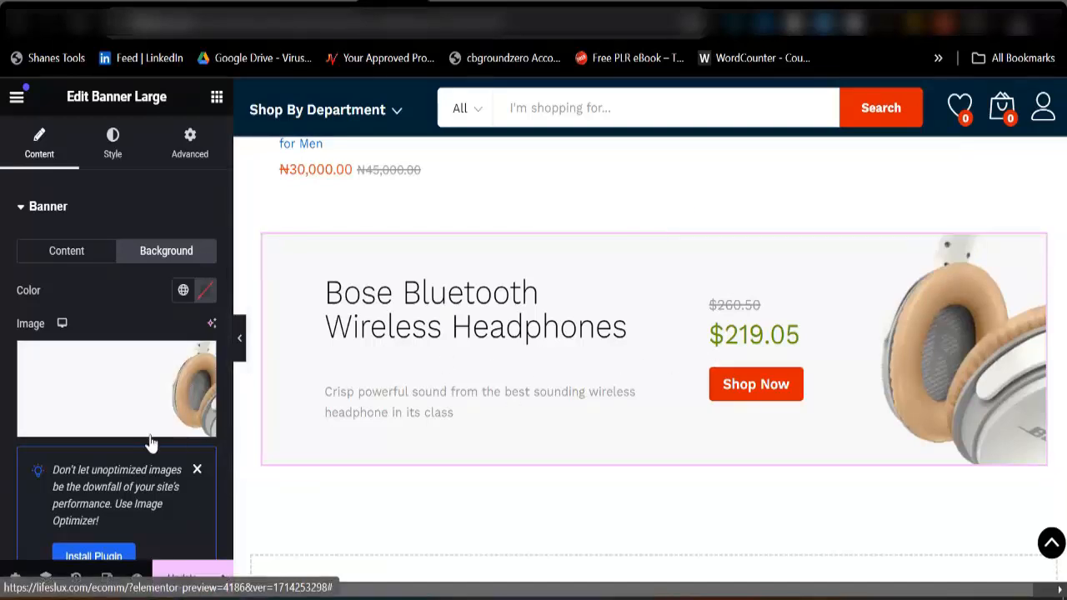
pyautogui.click(87, 260)
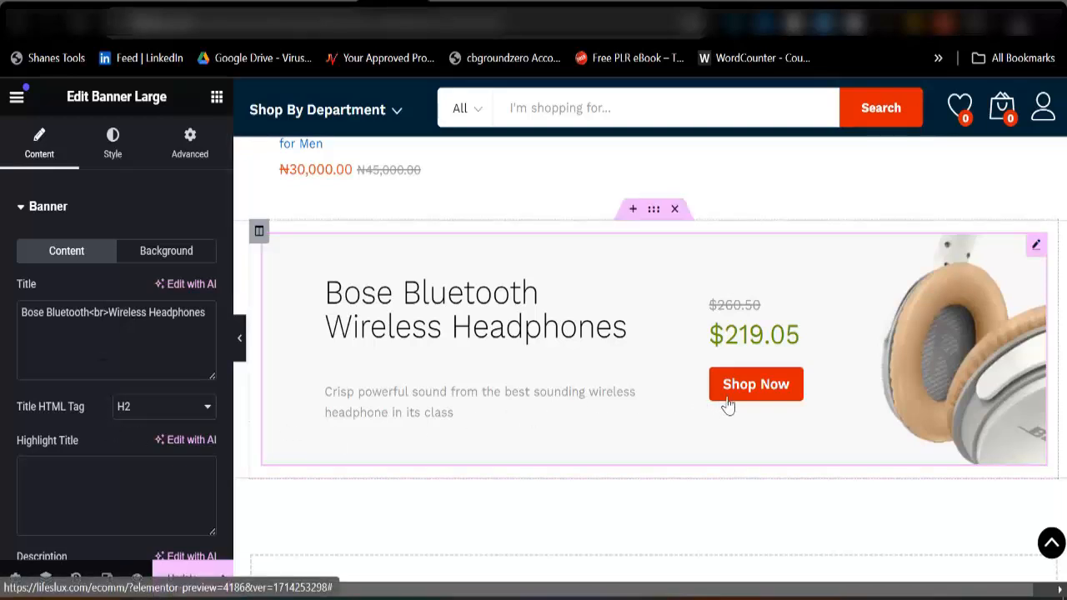
pyautogui.scroll(-3, 159, 446)
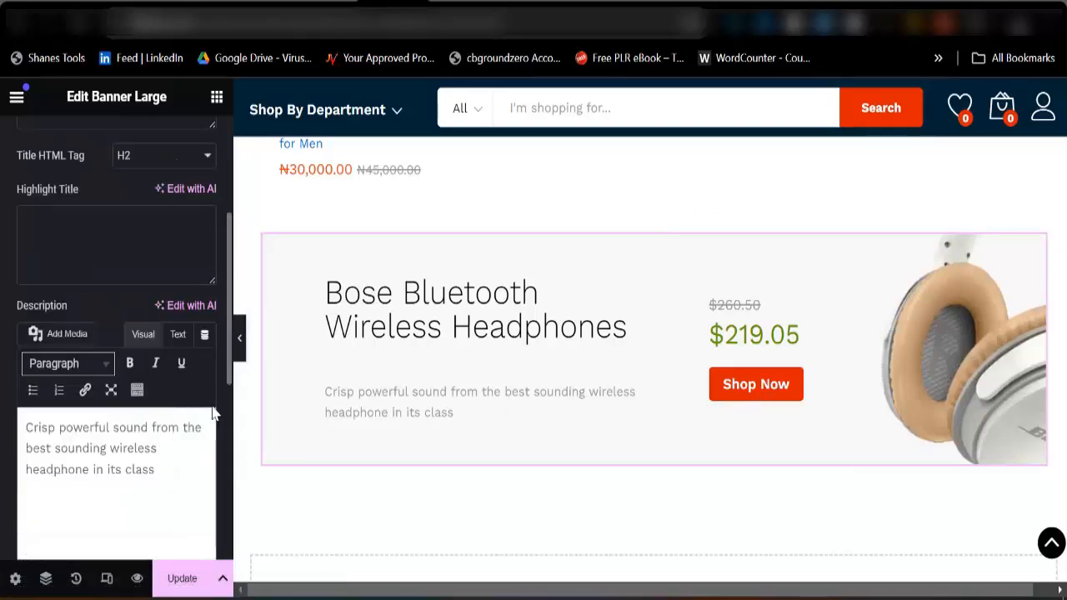
pyautogui.scroll(-5, 212, 411)
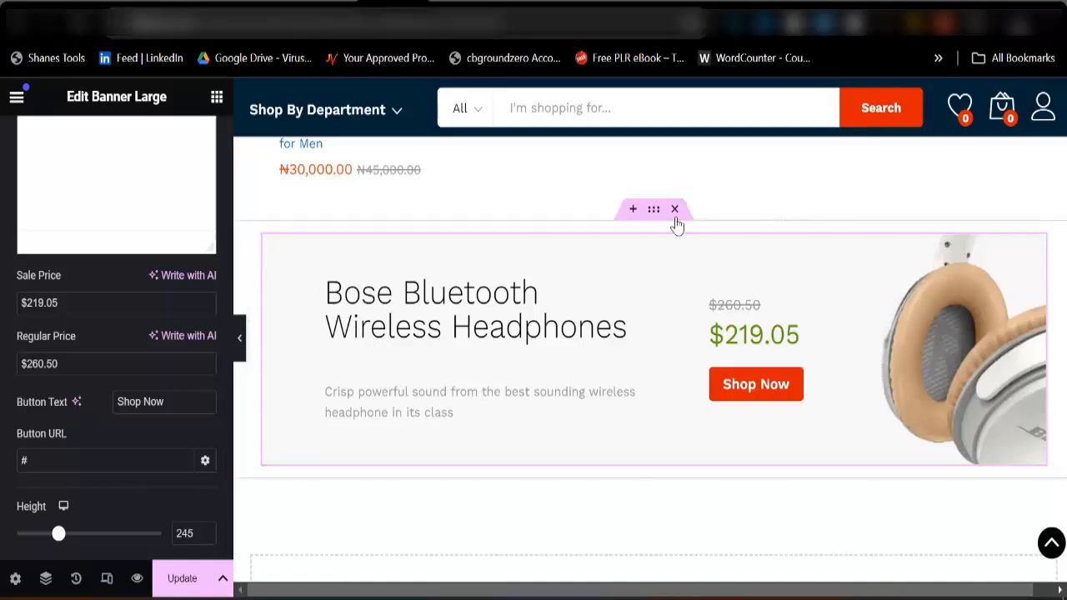
# Delete the Bose Bluetooth Wireless Headphones banner section and update the homepage.
pyautogui.press('Delete')
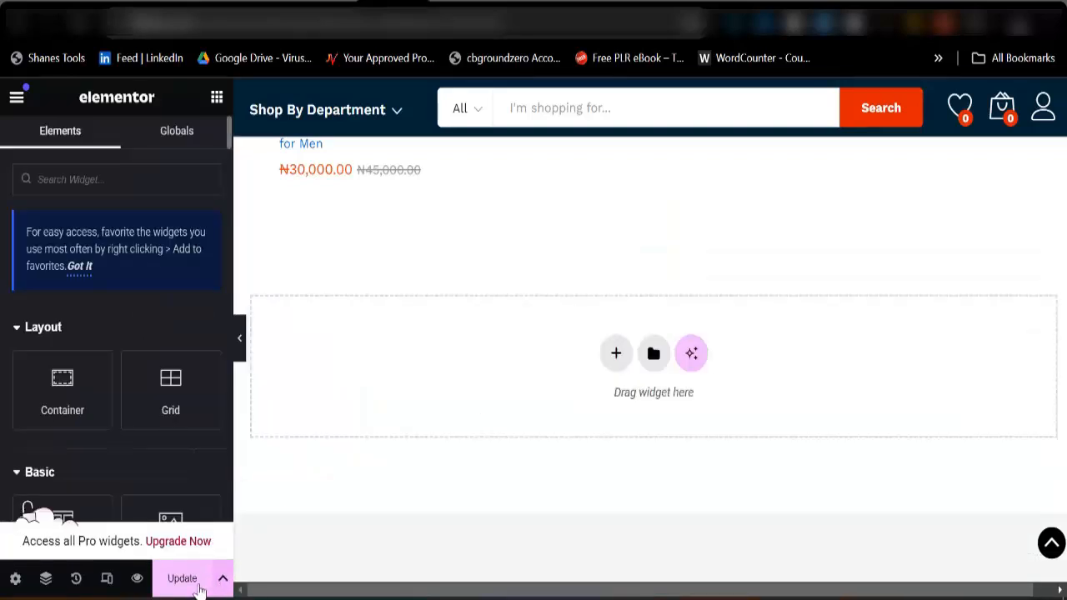
pyautogui.click(199, 587)
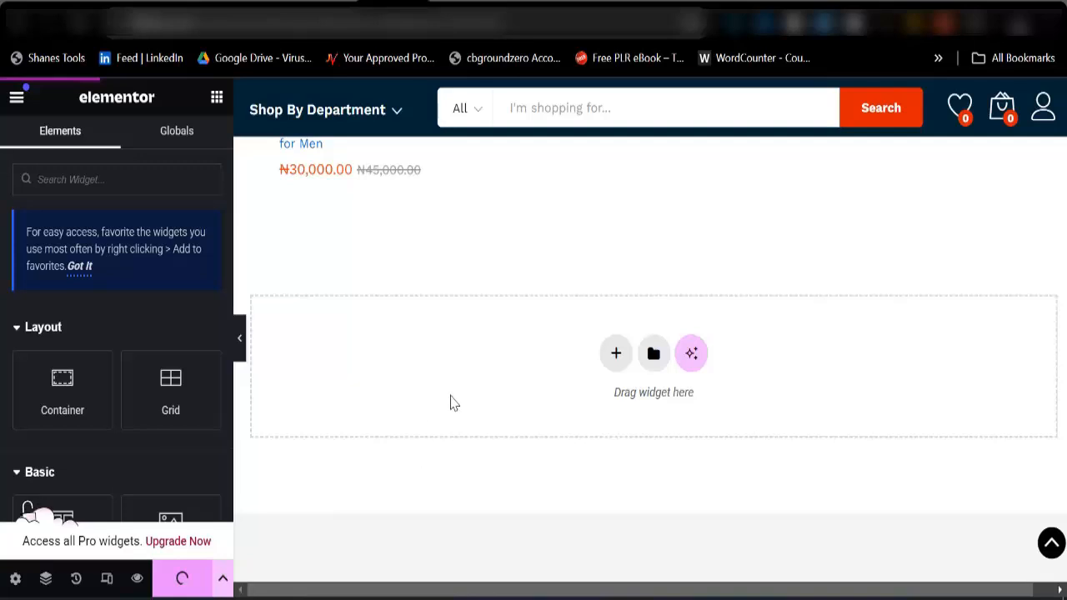
# Examine the background image settings of the Electrolux Washing Machine and Extremely Portable banners under Deals Of The Day.
pyautogui.scroll(9, 451, 403)
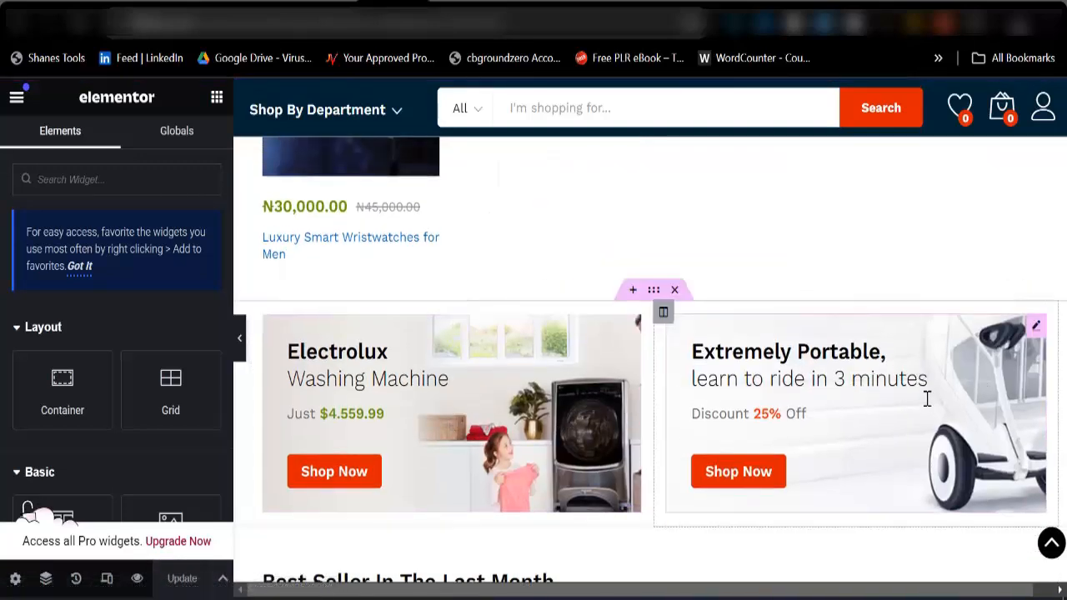
pyautogui.click(534, 375)
pyautogui.click(163, 251)
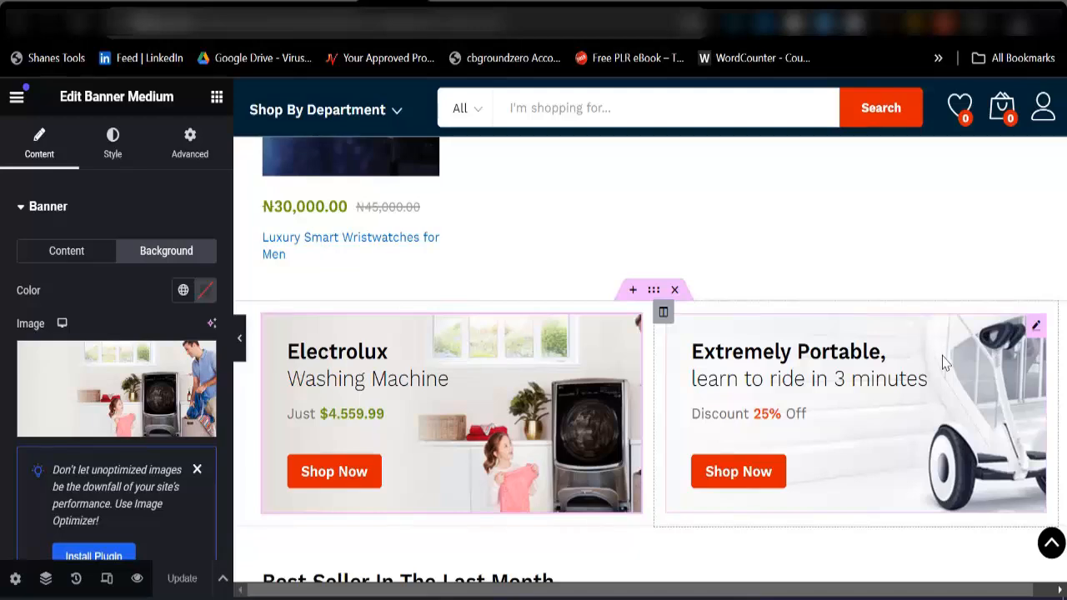
pyautogui.click(825, 406)
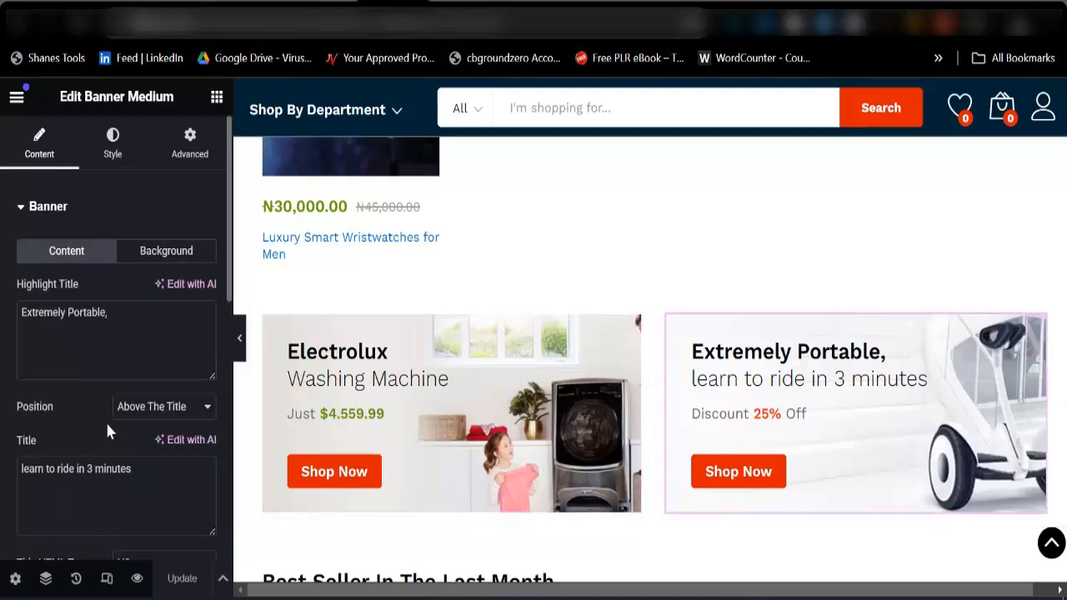
pyautogui.click(163, 252)
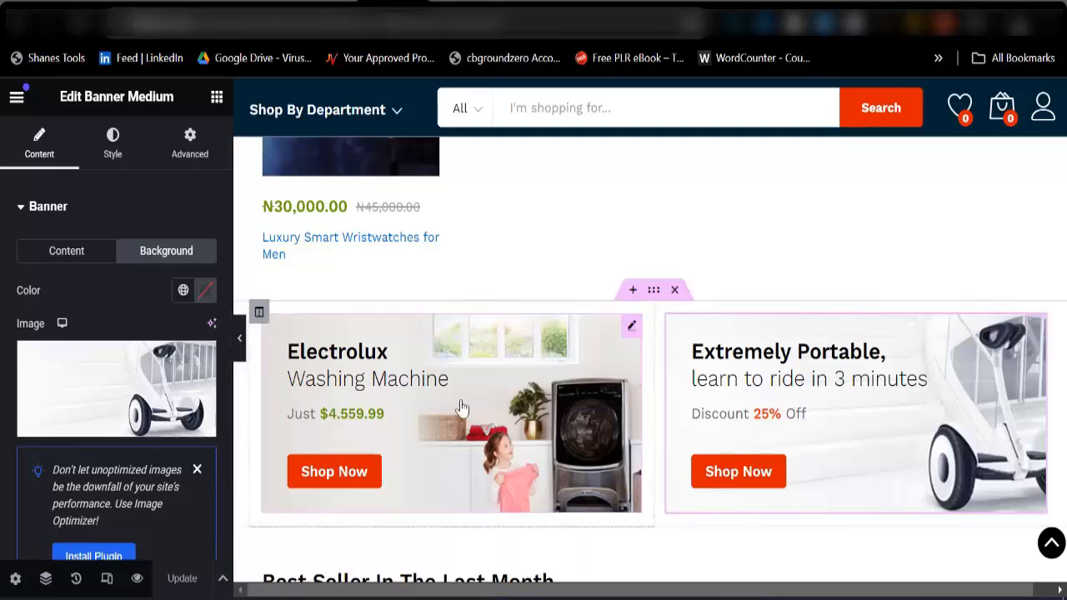
pyautogui.scroll(5, 464, 405)
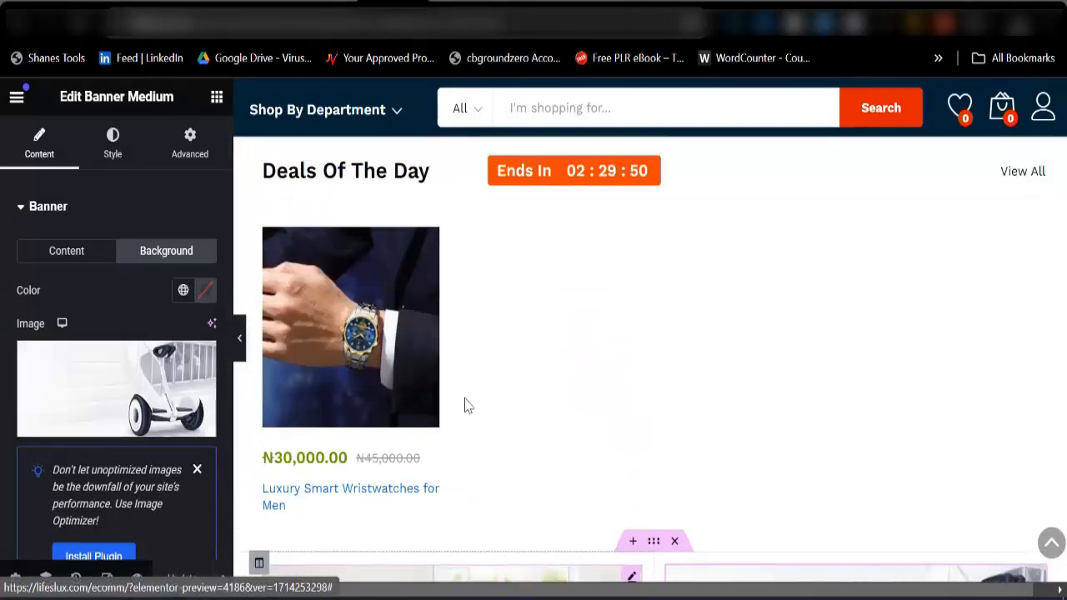
pyautogui.scroll(3, 467, 406)
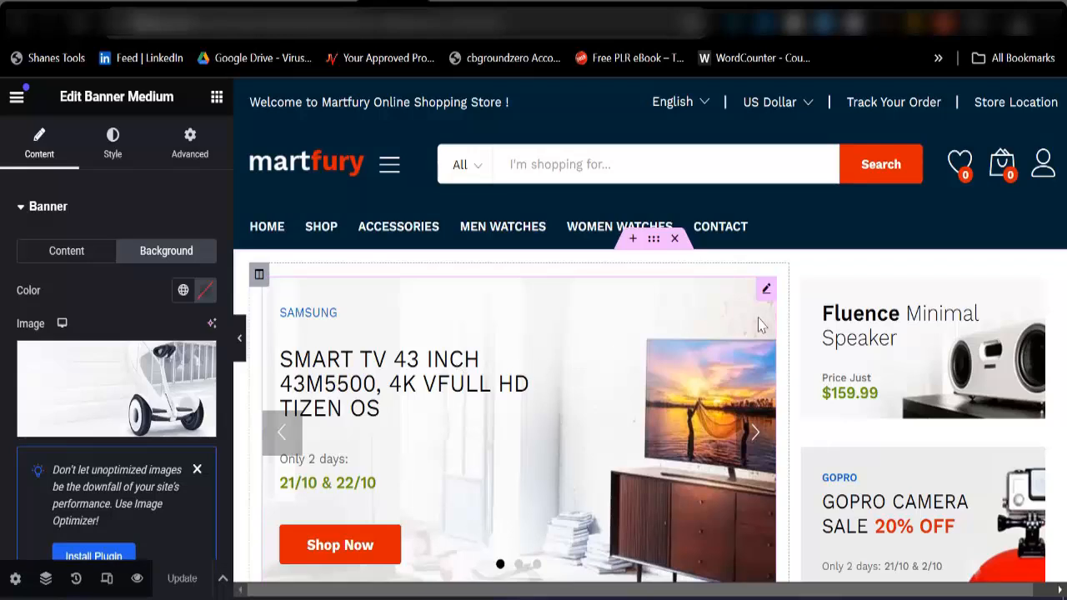
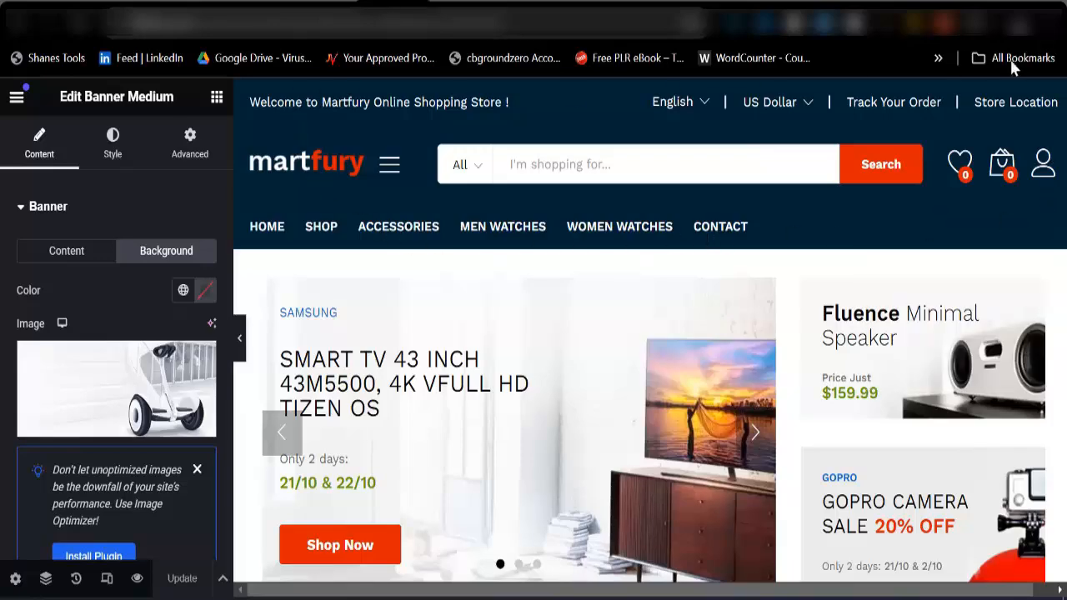
pyautogui.scroll(-20, 693, 348)
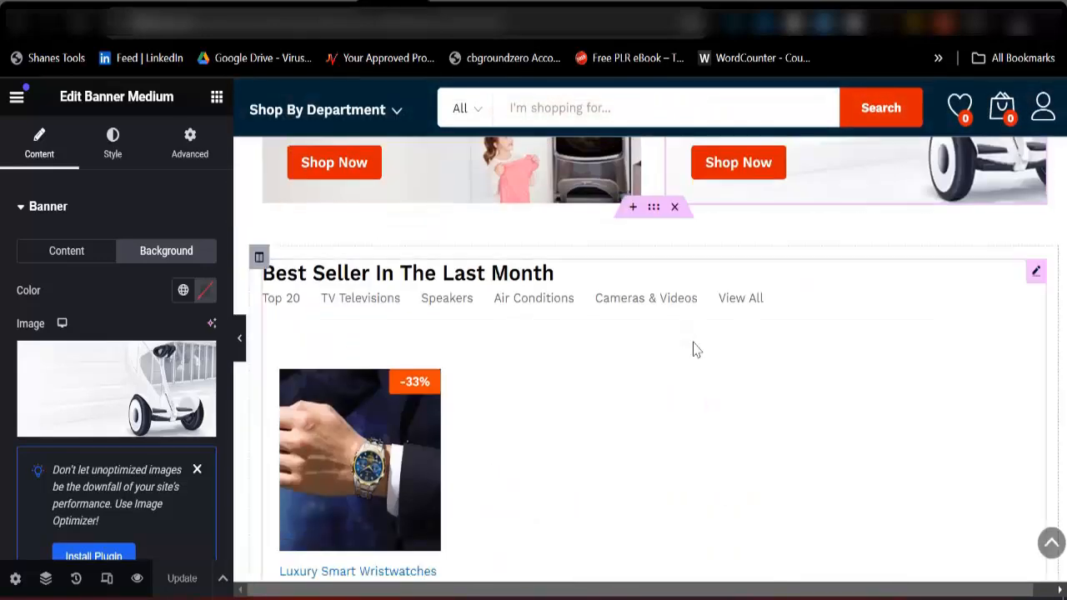
pyautogui.scroll(-1, 712, 405)
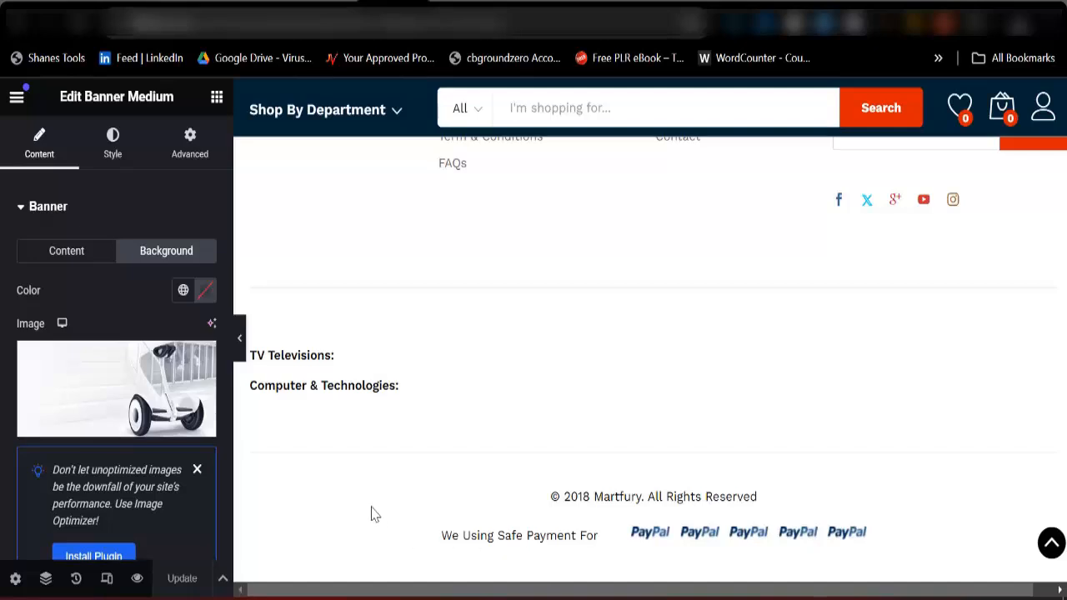
pyautogui.scroll(15, 842, 464)
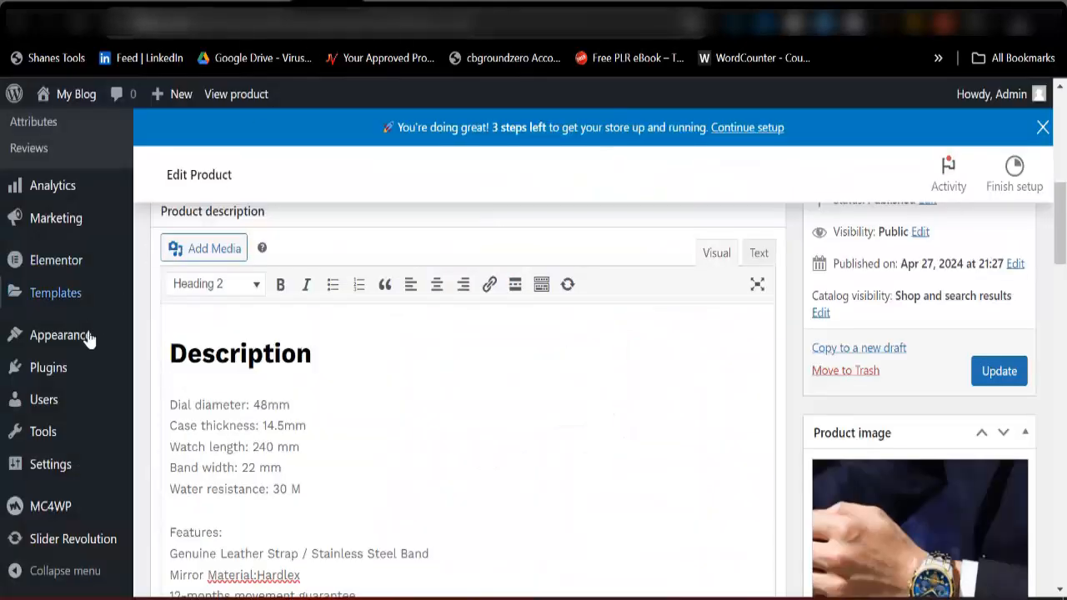
pyautogui.moveTo(38, 347)
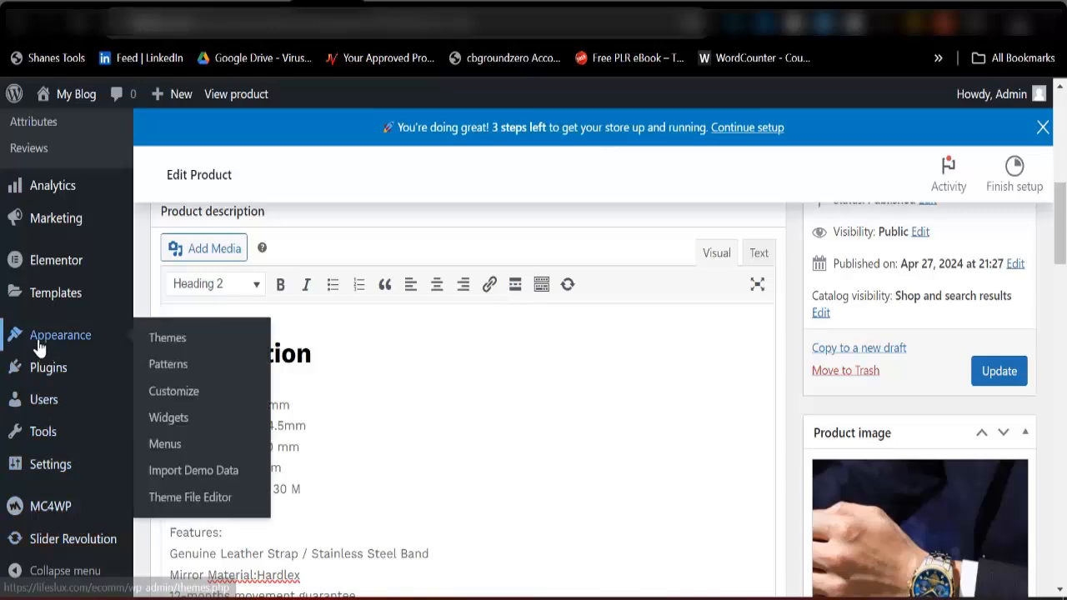
pyautogui.rightClick(166, 402)
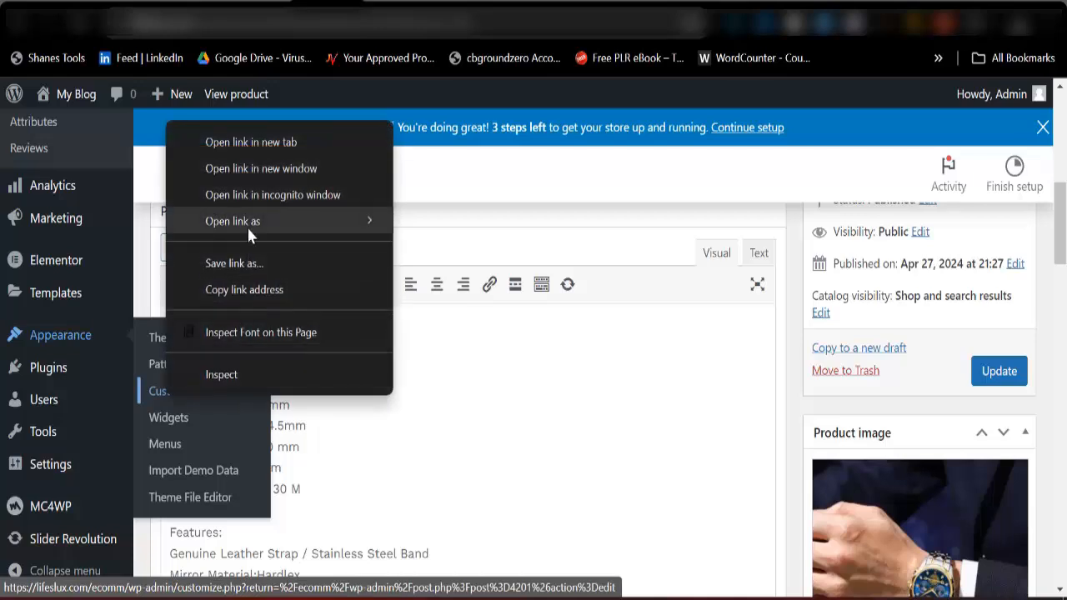
pyautogui.press('Escape')
pyautogui.press('Escape')
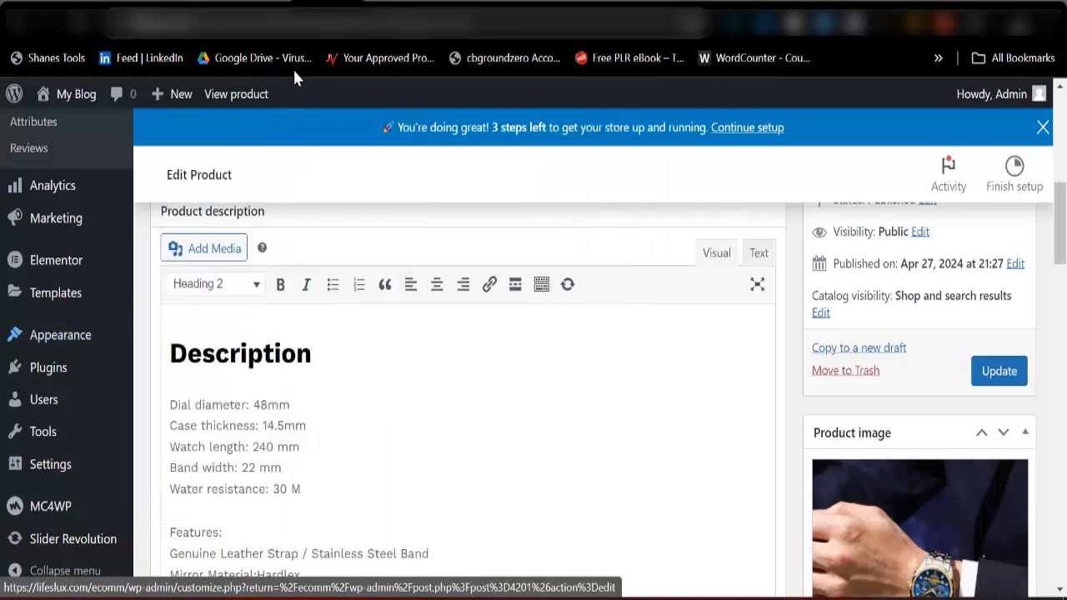
# Open the theme Customizer from the WordPress dashboard in a new browser tab and switch to it.
pyautogui.scroll(3, 83, 350)
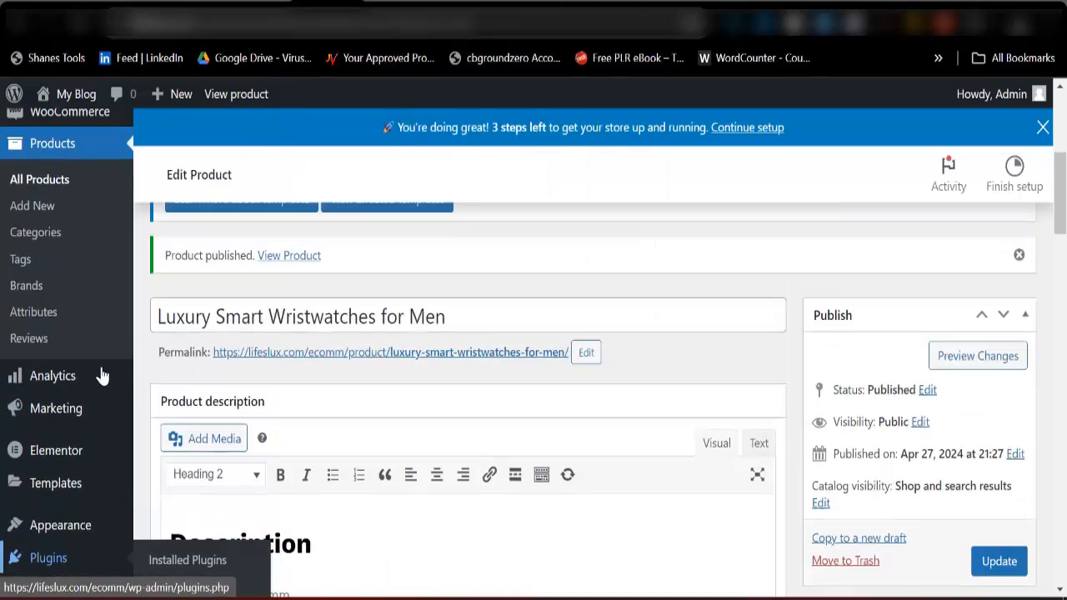
pyautogui.scroll(-2, 76, 533)
pyautogui.moveTo(79, 472)
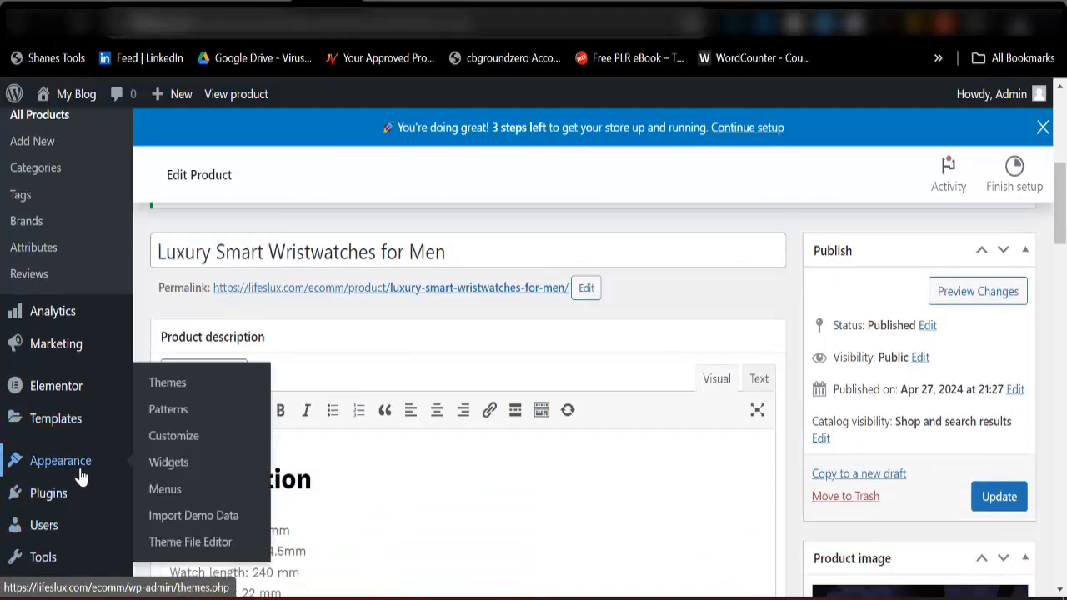
pyautogui.rightClick(175, 436)
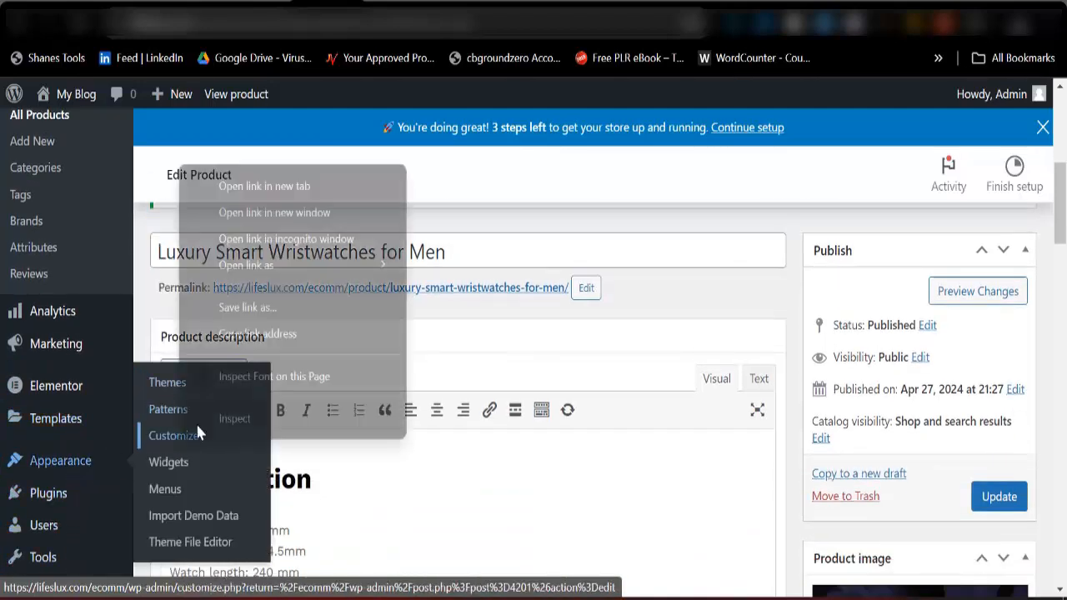
pyautogui.click(274, 189)
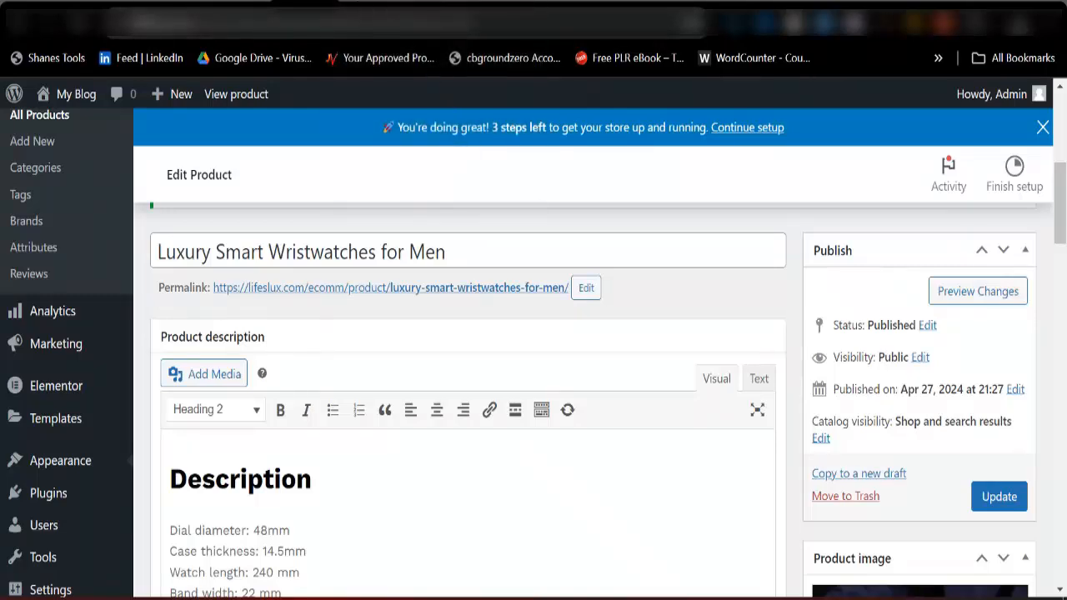
pyautogui.click(363, 3)
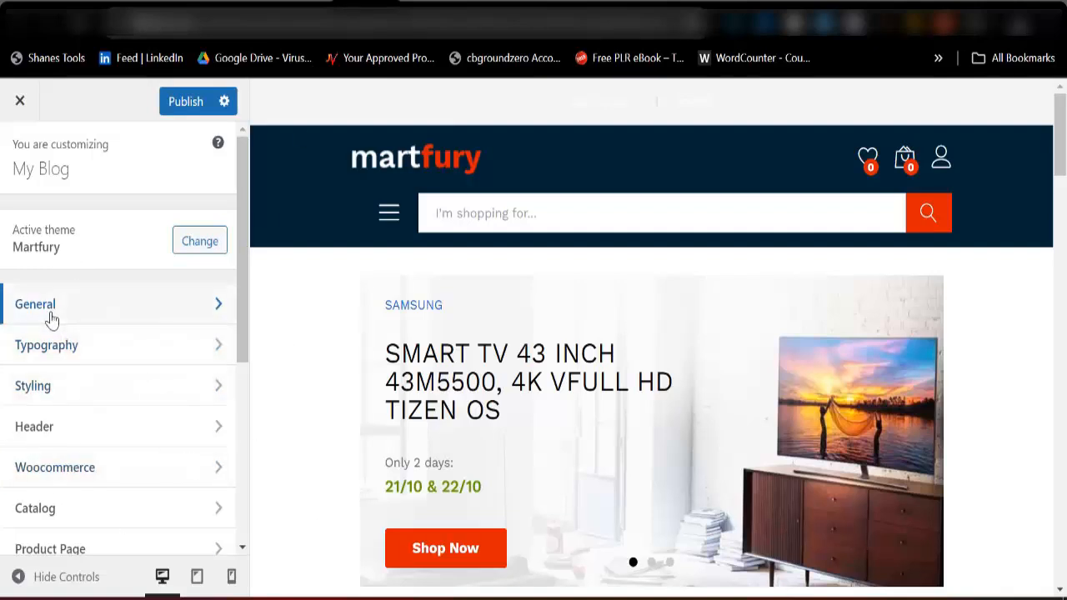
# Set the site title to "Ecomm Store" in the general Site Identity settings.
pyautogui.click(85, 317)
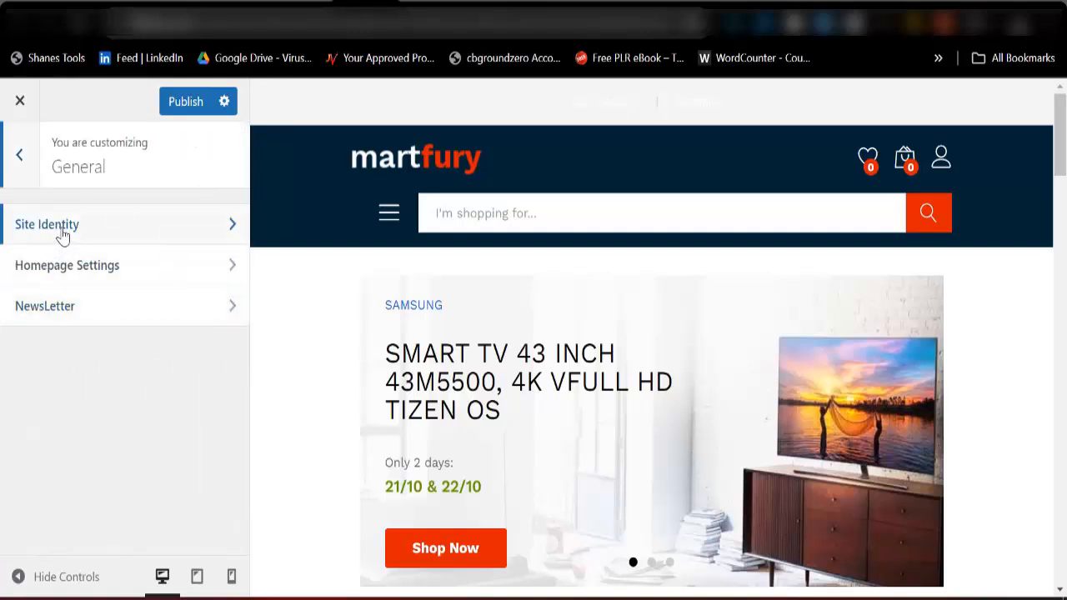
pyautogui.click(62, 234)
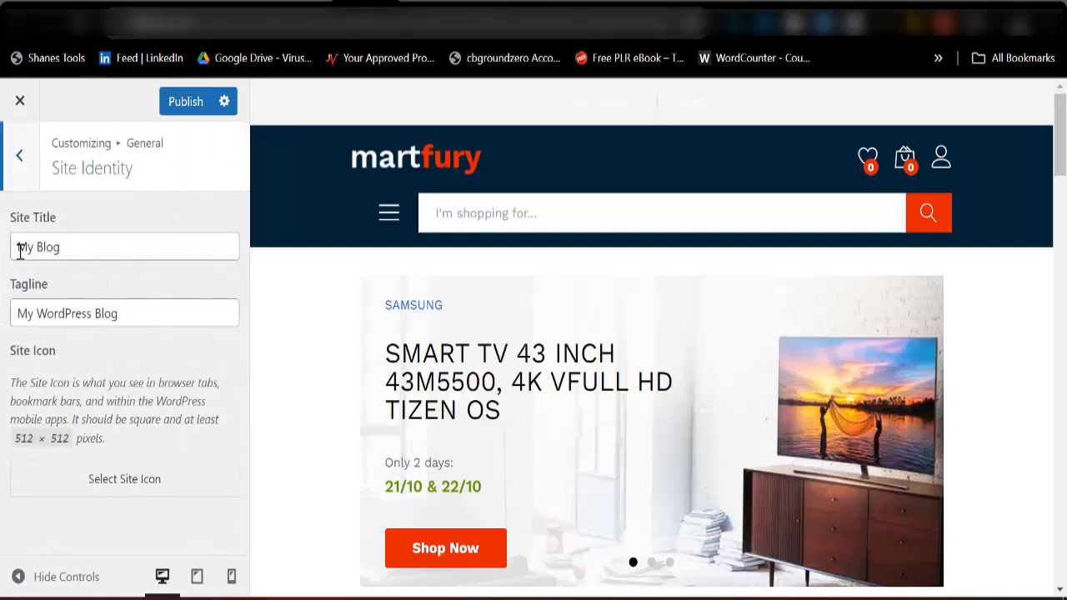
pyautogui.moveTo(19, 245); pyautogui.dragTo(75, 245)
pyautogui.press('BackSpace')
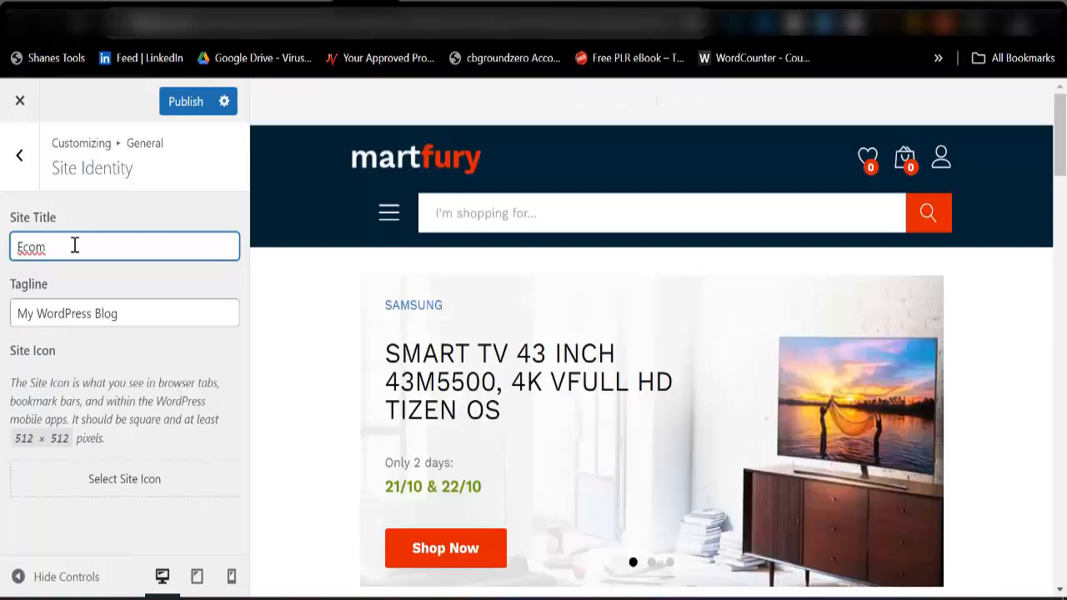
pyautogui.write('Ecomm Store')
# Replace the site tagline with "Your Best Online Store".
pyautogui.moveTo(17, 316); pyautogui.dragTo(122, 327)
pyautogui.press('BackSpace')
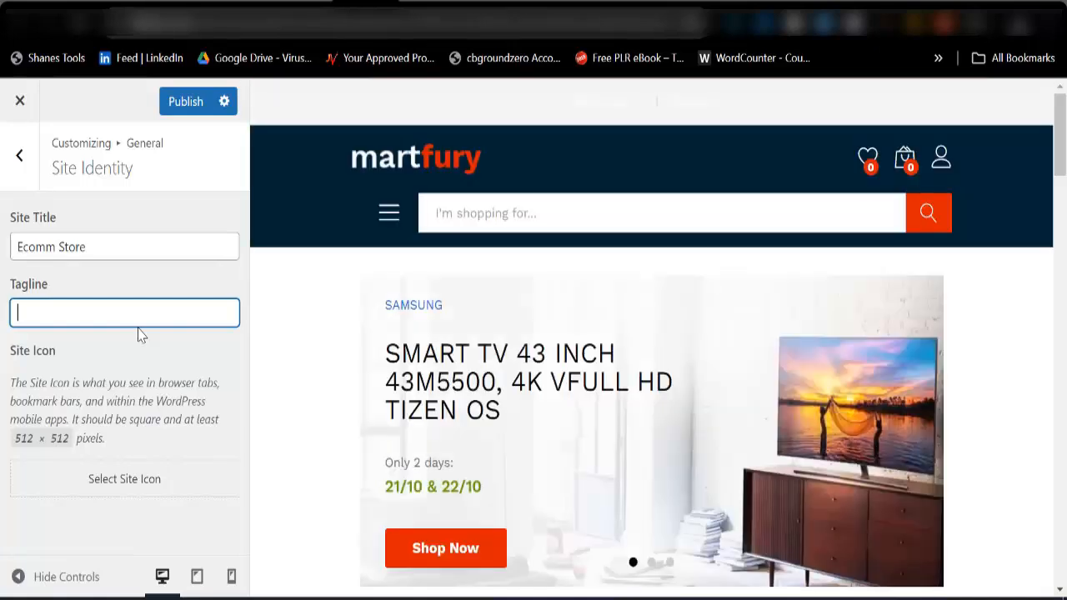
pyautogui.write('Your nu')
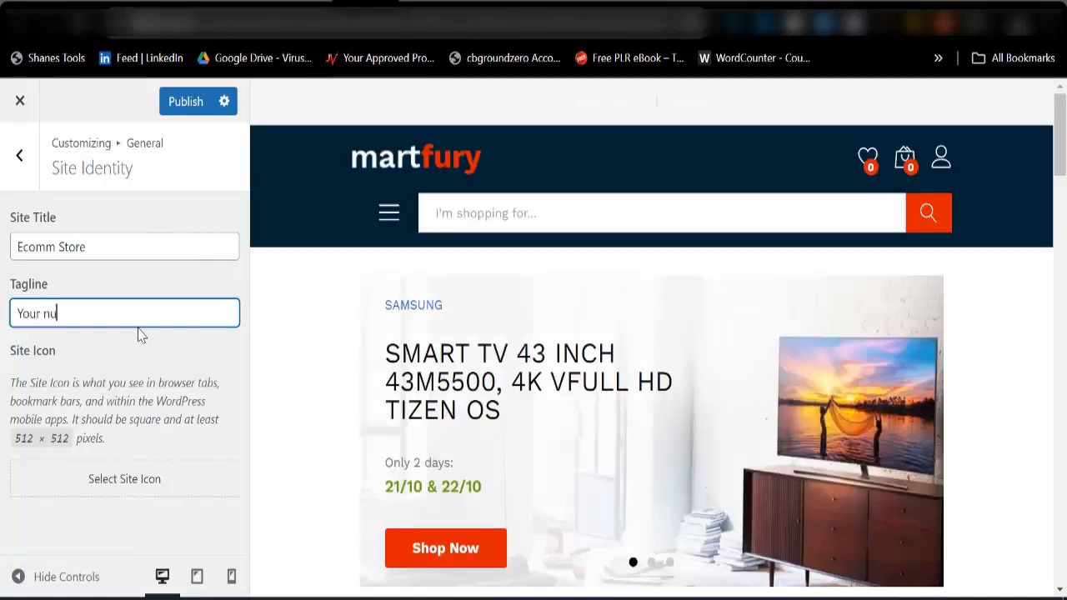
pyautogui.write('m')
pyautogui.press('BackSpace')
pyautogui.press('BackSpace')
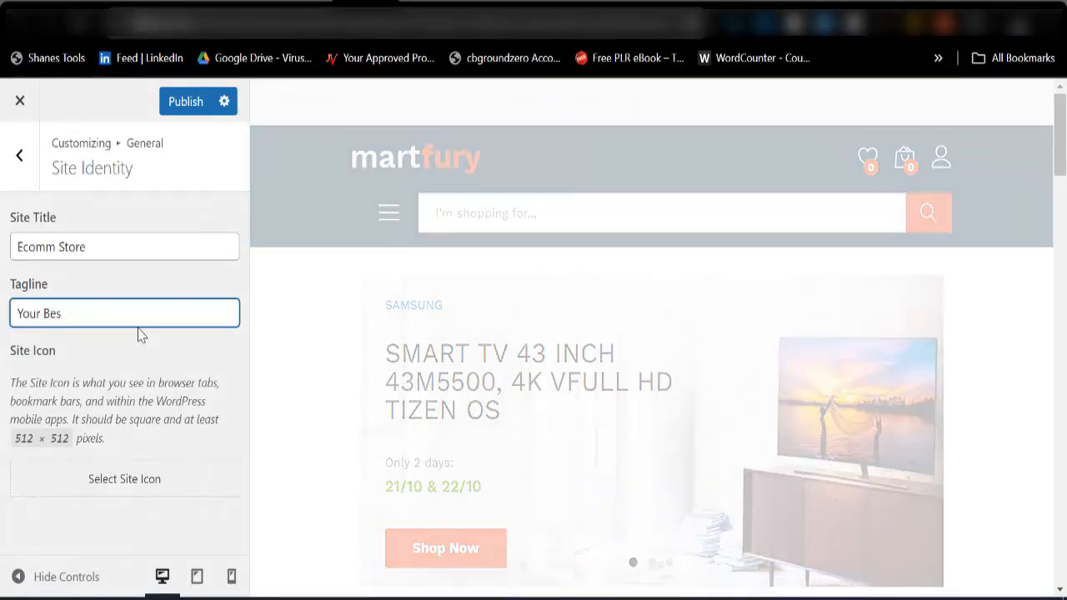
pyautogui.write('t Onlien Store')
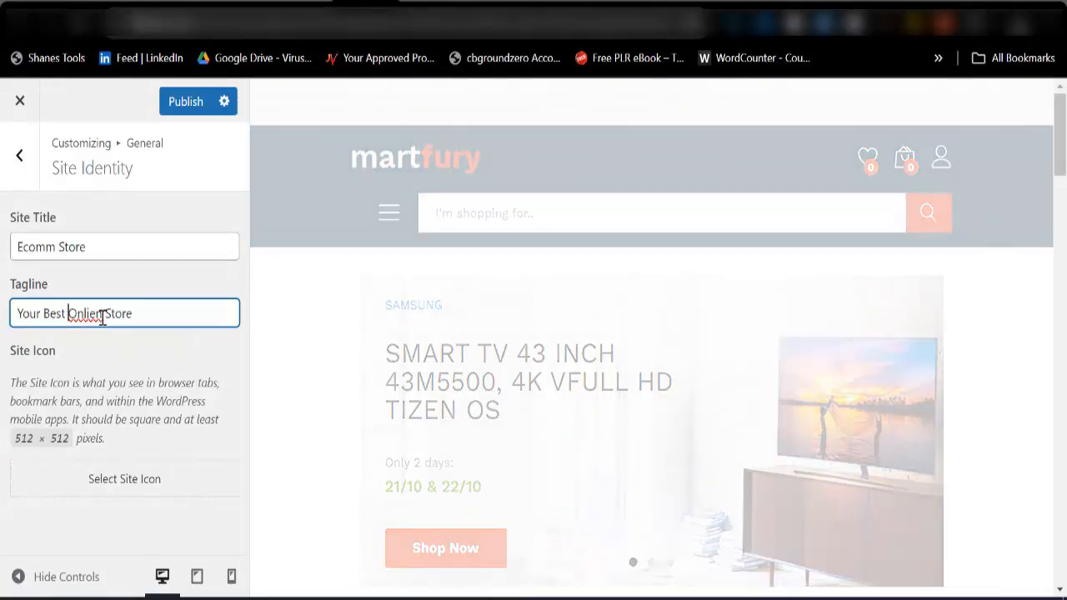
pyautogui.click(97, 316)
pyautogui.press('BackSpace')
pyautogui.press('Right')
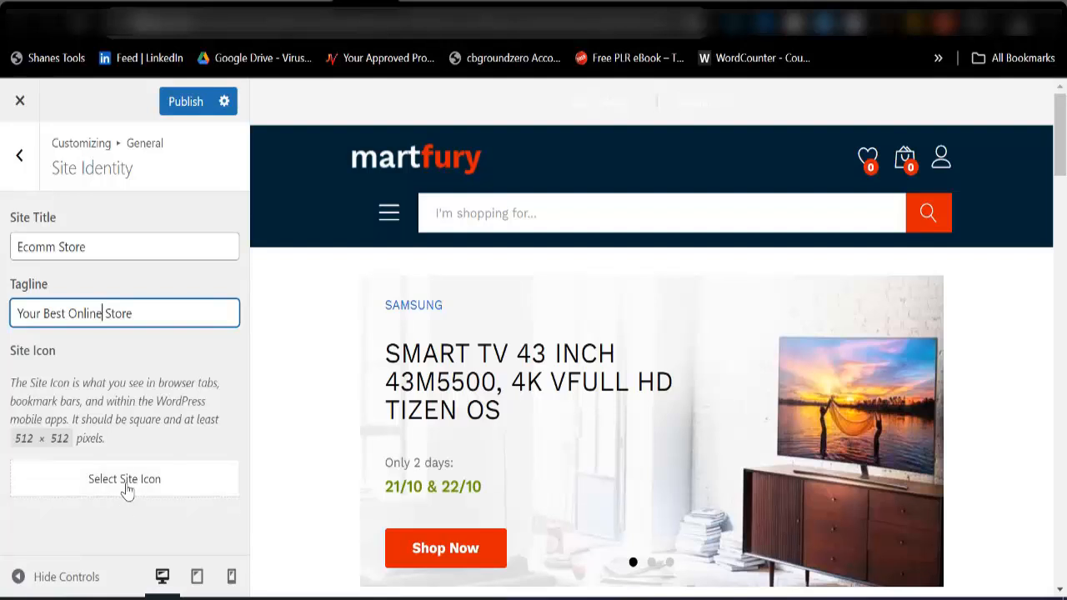
# Set favi.png from the media library as the site icon with the default crop, and publish the site identity changes.
pyautogui.click(126, 490)
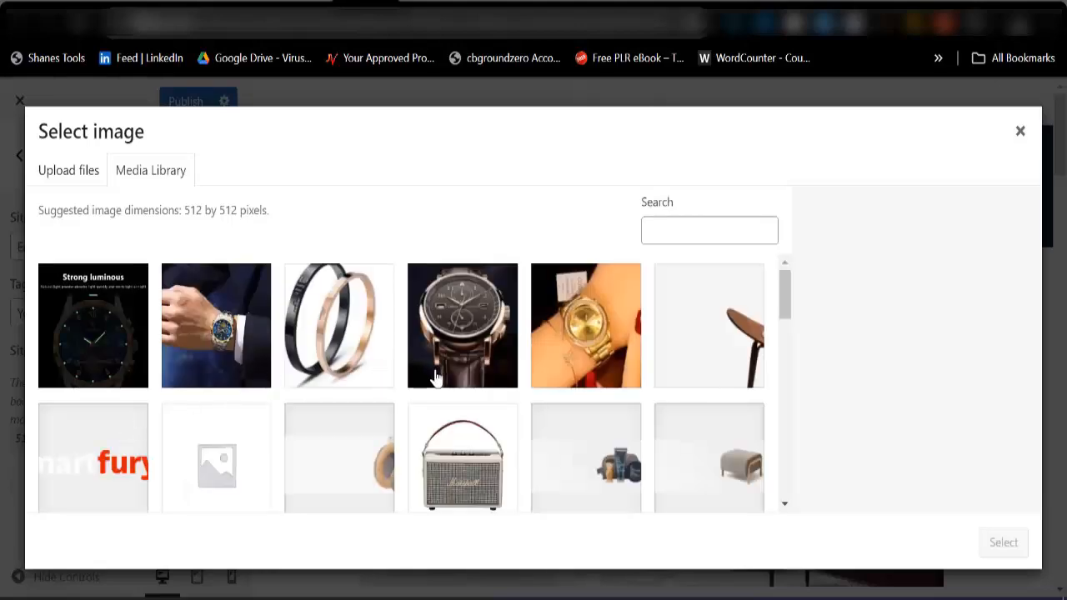
pyautogui.click(125, 487)
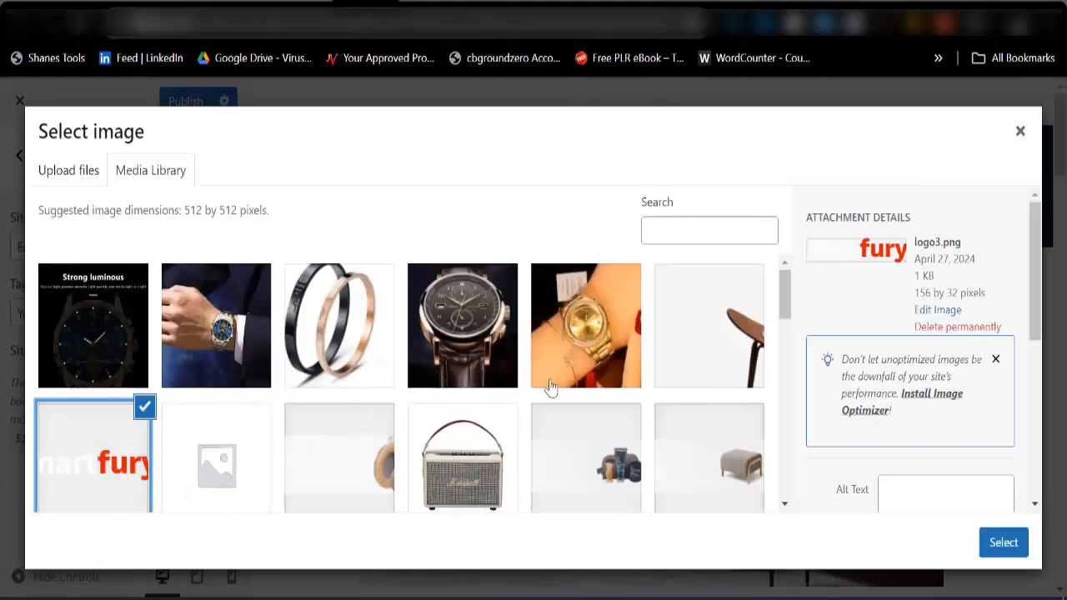
pyautogui.scroll(-1, 582, 468)
pyautogui.scroll(-8, 581, 468)
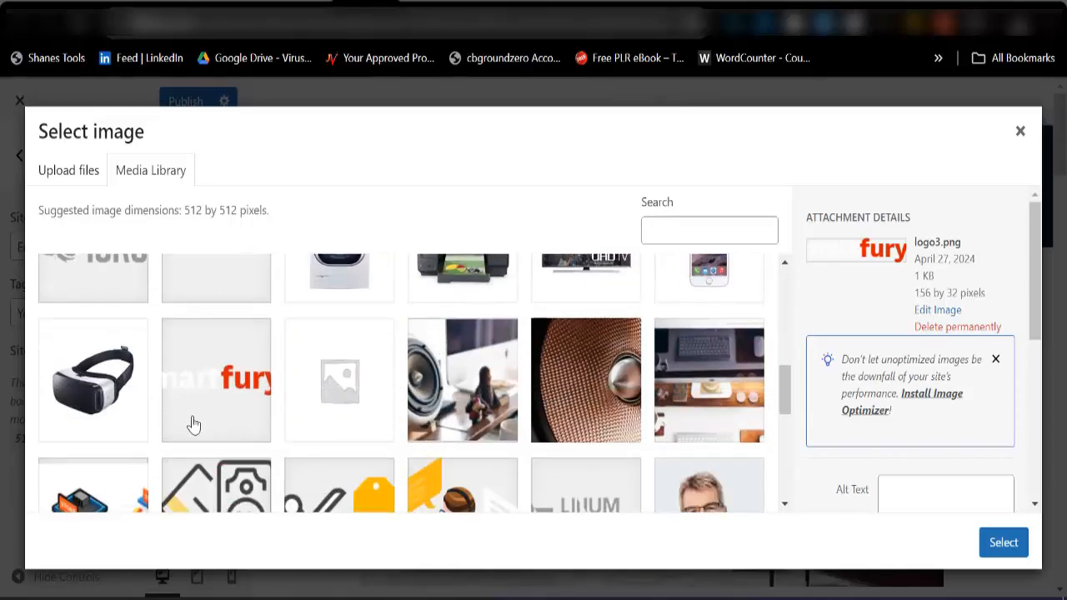
pyautogui.scroll(-3, 195, 421)
pyautogui.click(596, 406)
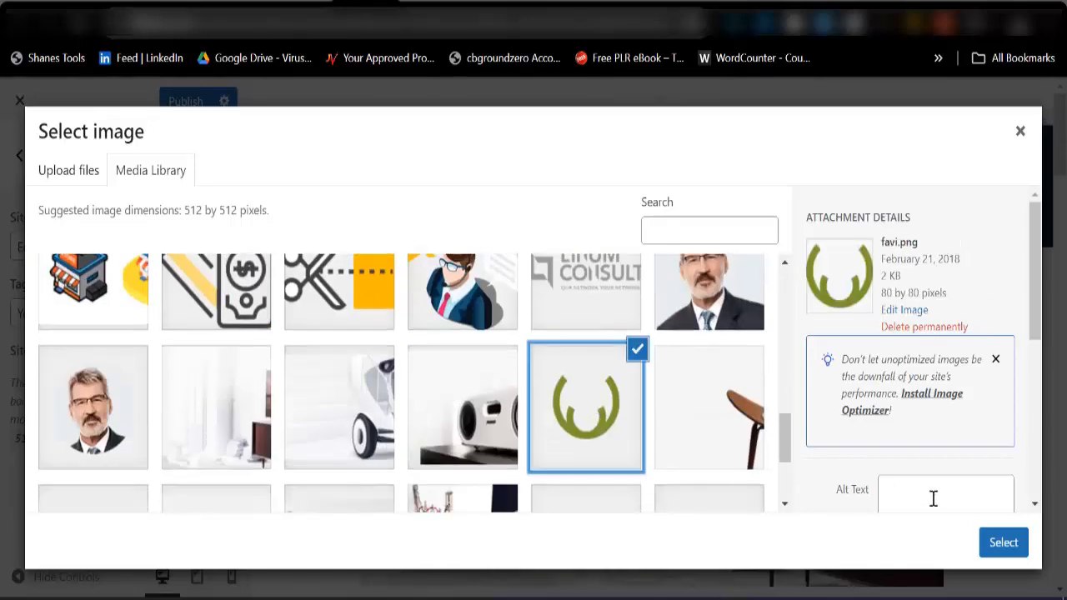
pyautogui.click(1003, 542)
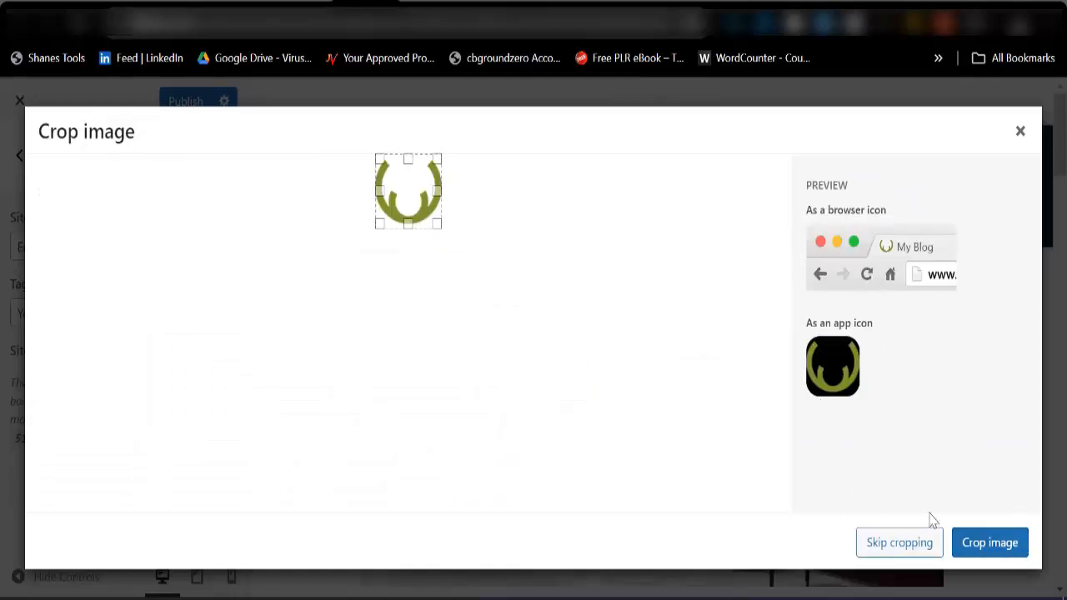
pyautogui.click(988, 543)
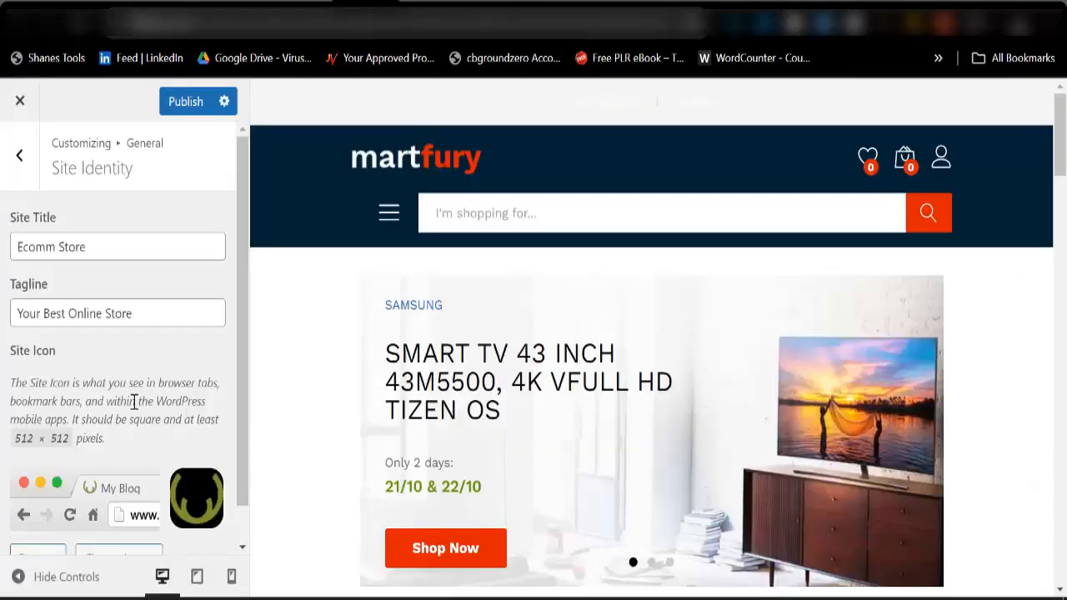
pyautogui.scroll(-1, 133, 403)
pyautogui.scroll(1, 127, 354)
pyautogui.click(193, 105)
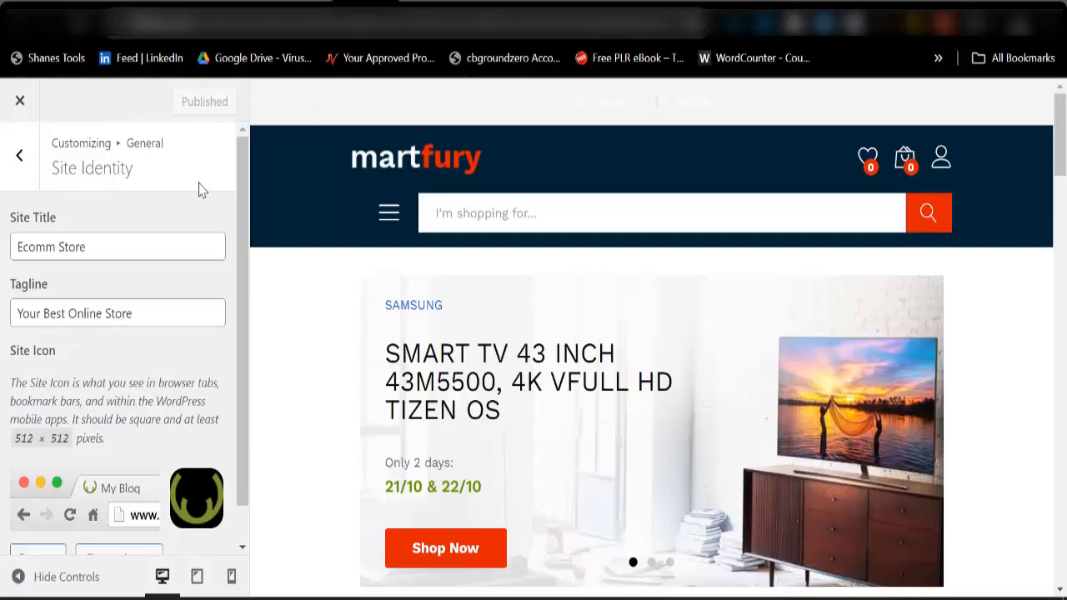
# Disable the newsletter popup and its display on the homepage in the general settings, and publish the change.
pyautogui.click(19, 155)
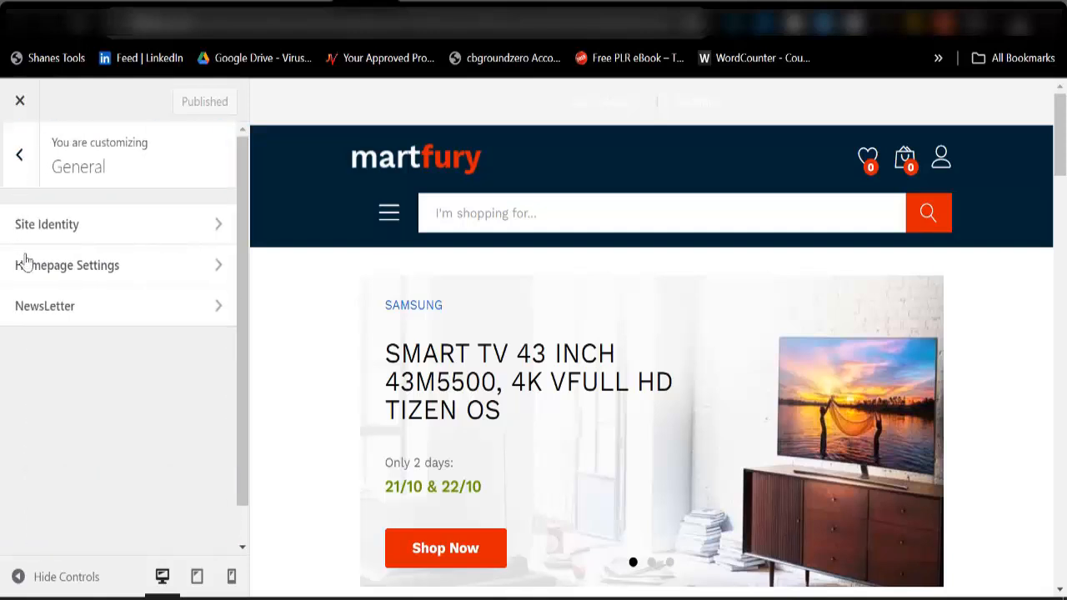
pyautogui.click(71, 306)
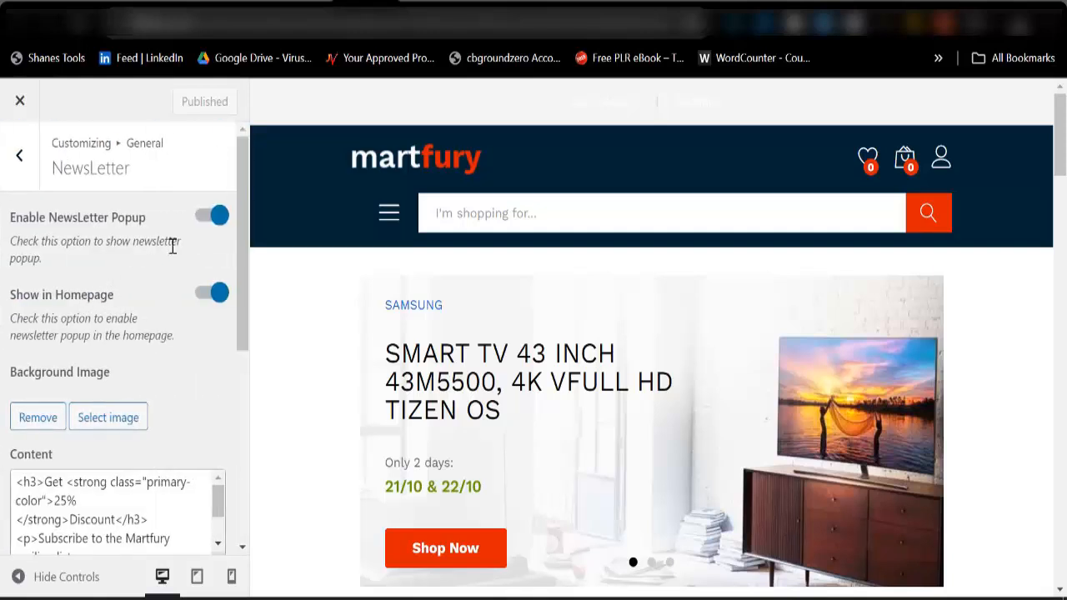
pyautogui.click(213, 222)
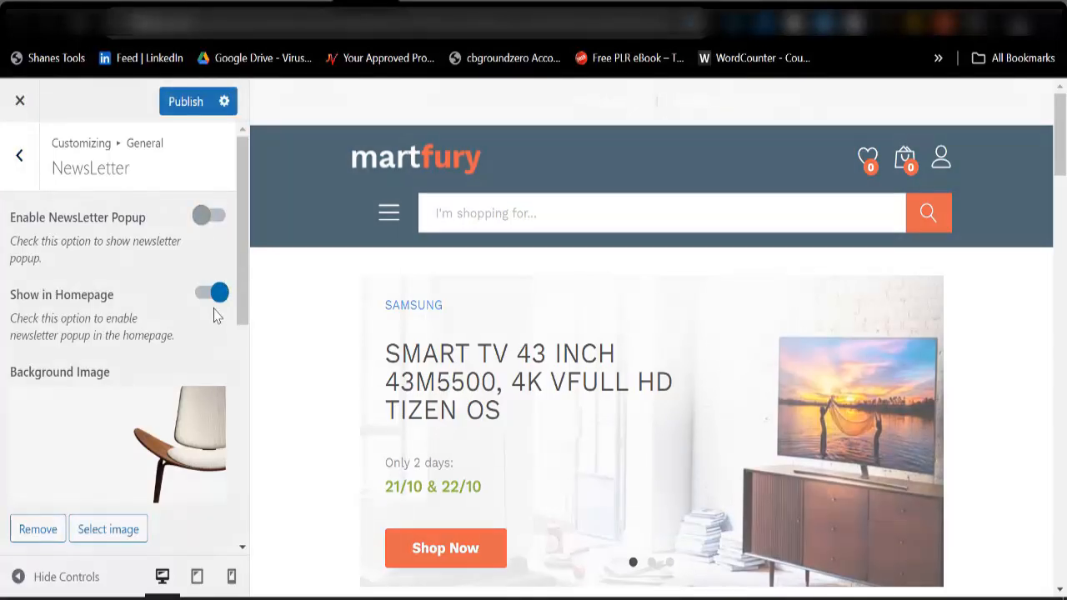
pyautogui.click(211, 300)
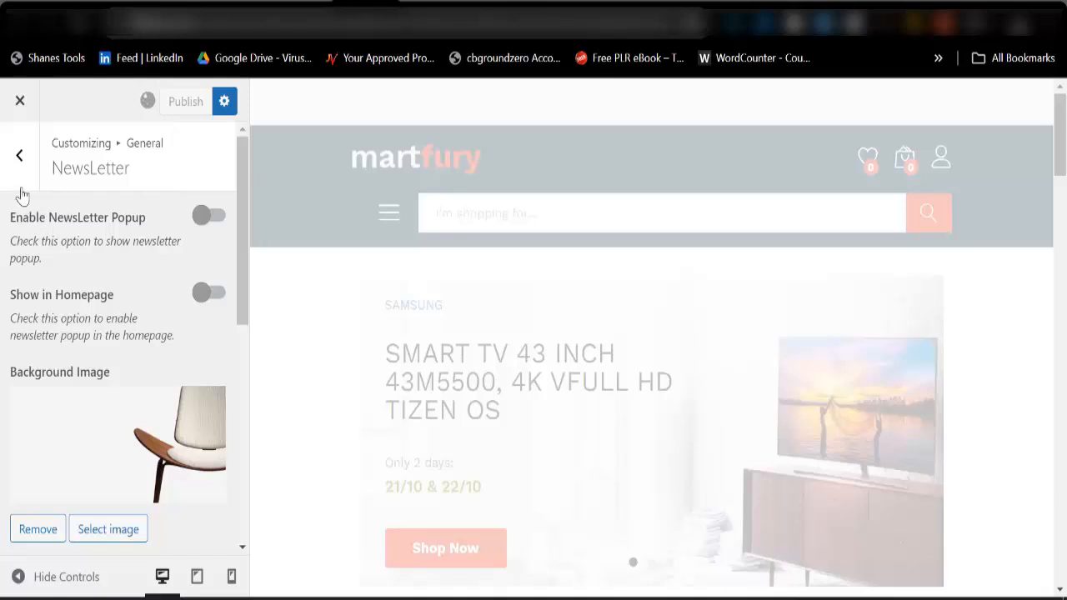
pyautogui.click(21, 158)
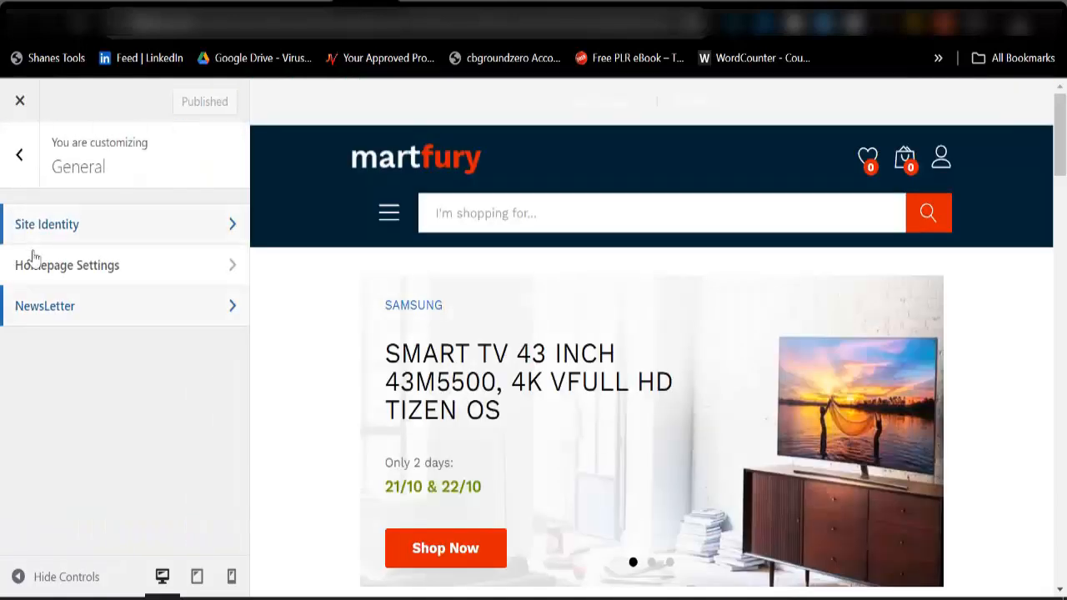
# Examine the Homepage Settings for the static homepage and posts page, and return to the main Customizer sections.
pyautogui.click(72, 283)
pyautogui.scroll(-2, 112, 393)
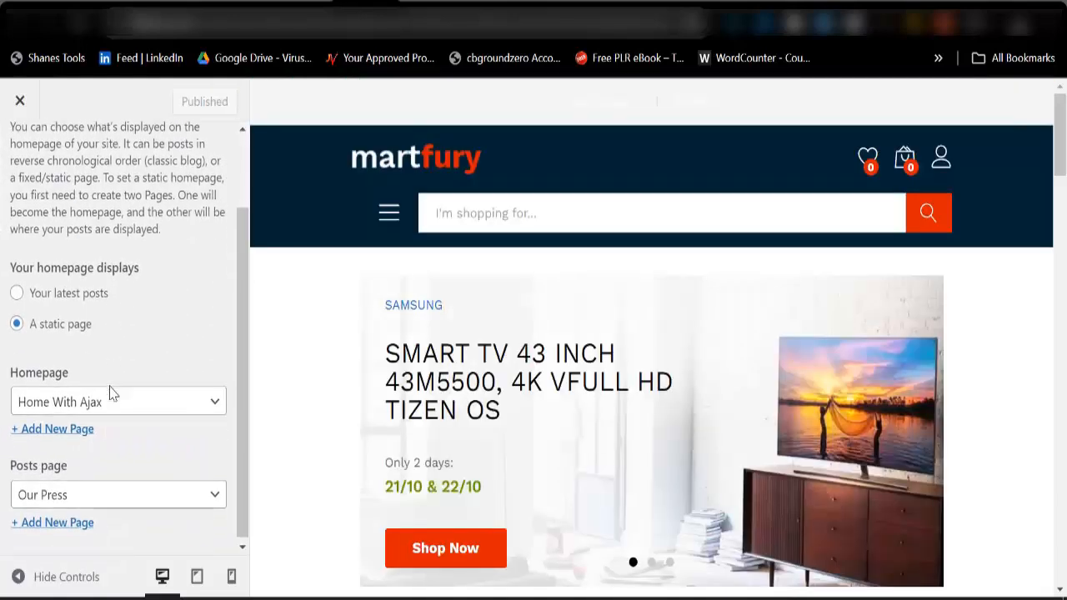
pyautogui.scroll(1, 108, 412)
pyautogui.scroll(1, 117, 414)
pyautogui.click(19, 157)
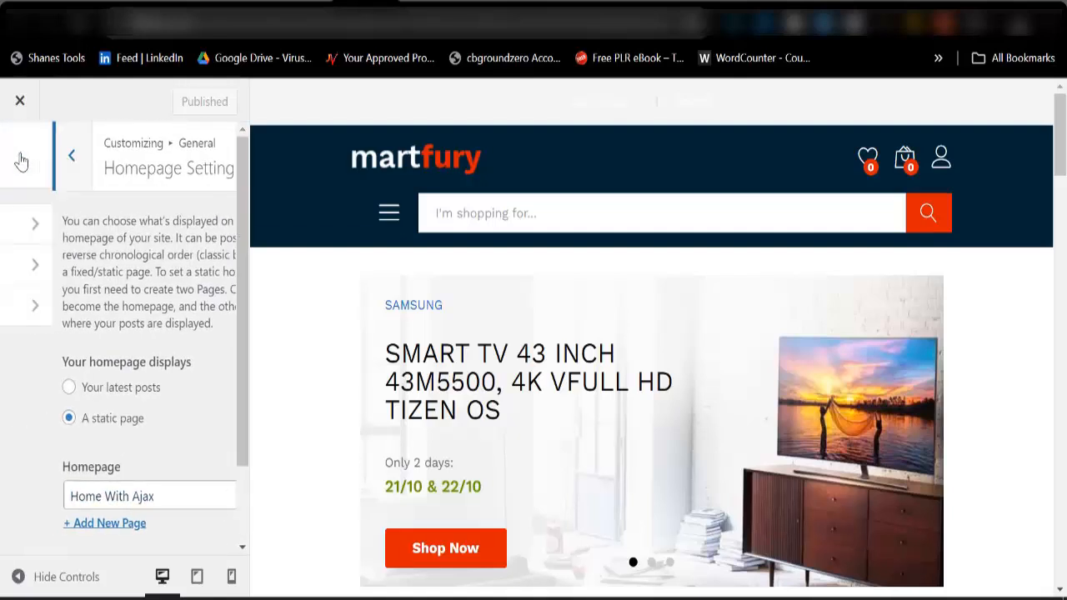
pyautogui.click(38, 185)
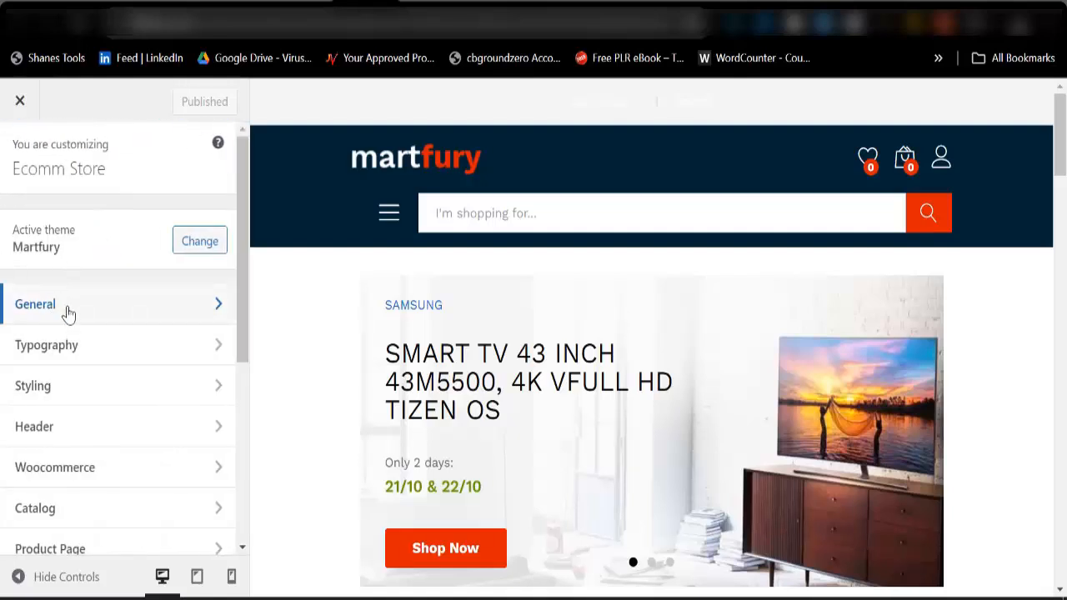
# Examine the default font family options in the typography settings and return to the main Customizer sections.
pyautogui.click(74, 362)
pyautogui.click(97, 242)
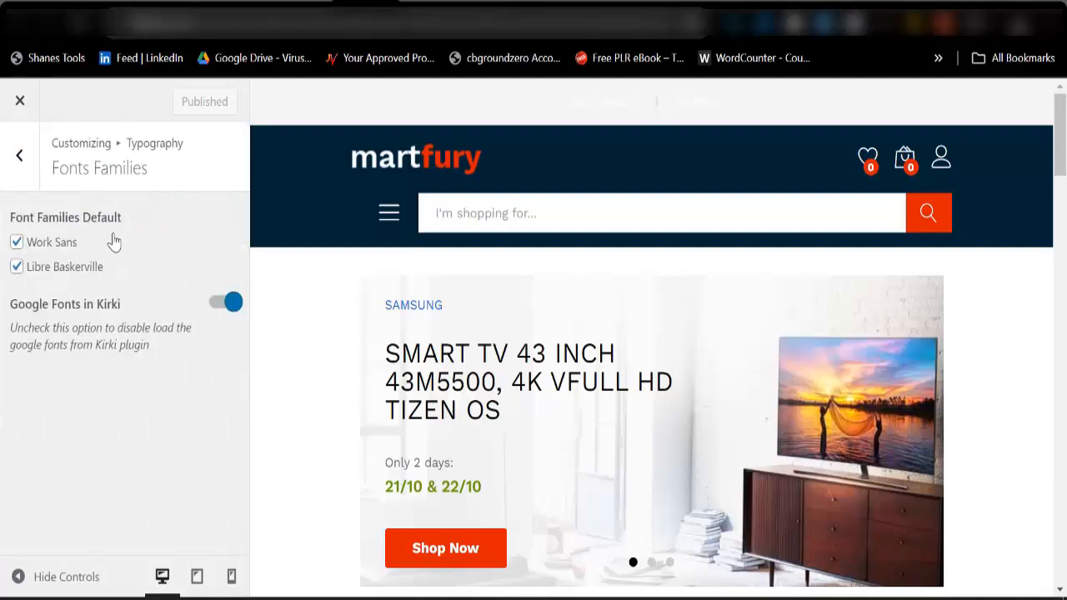
pyautogui.click(23, 159)
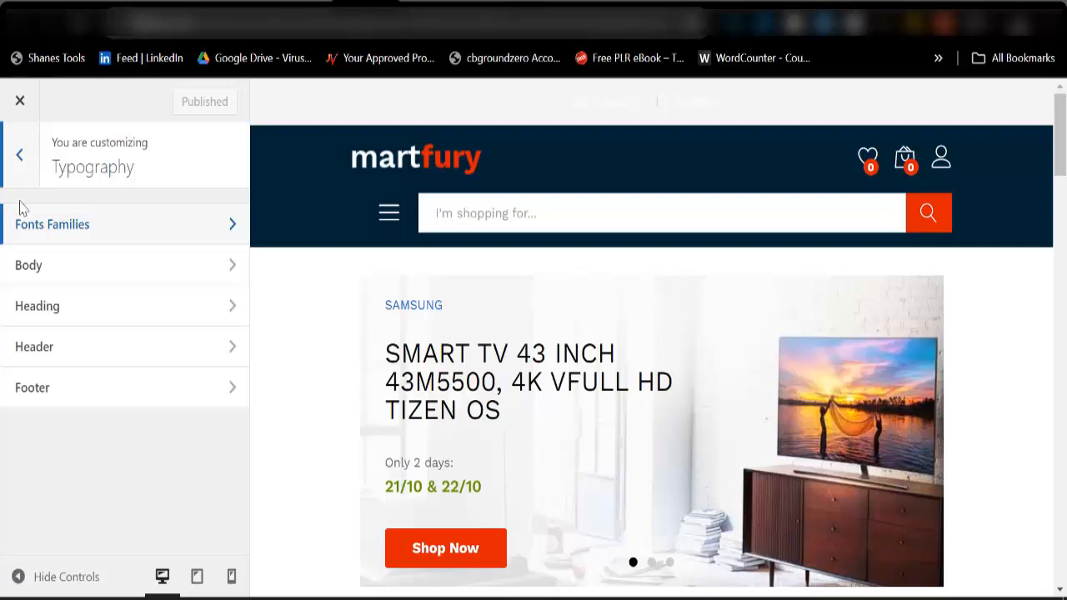
pyautogui.click(24, 156)
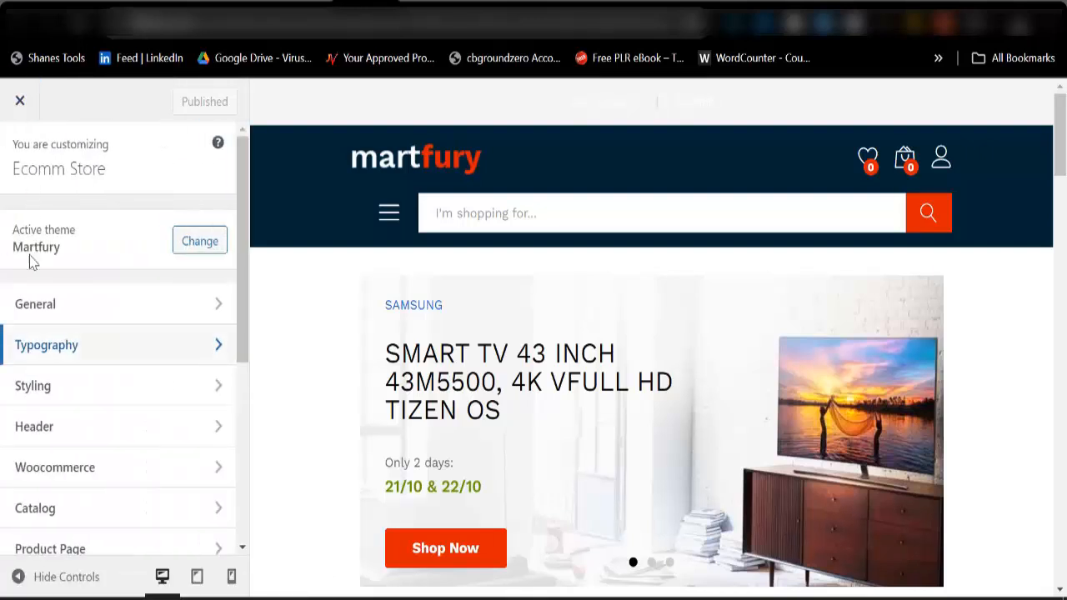
# Review the installed themes and the promotion setting of the header.
pyautogui.click(66, 438)
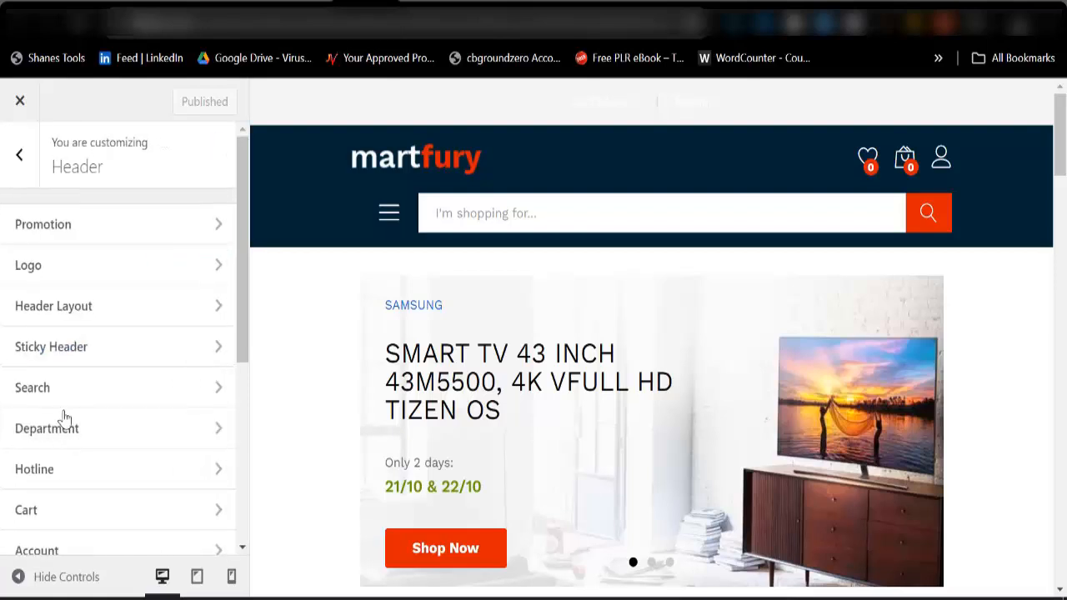
pyautogui.click(81, 236)
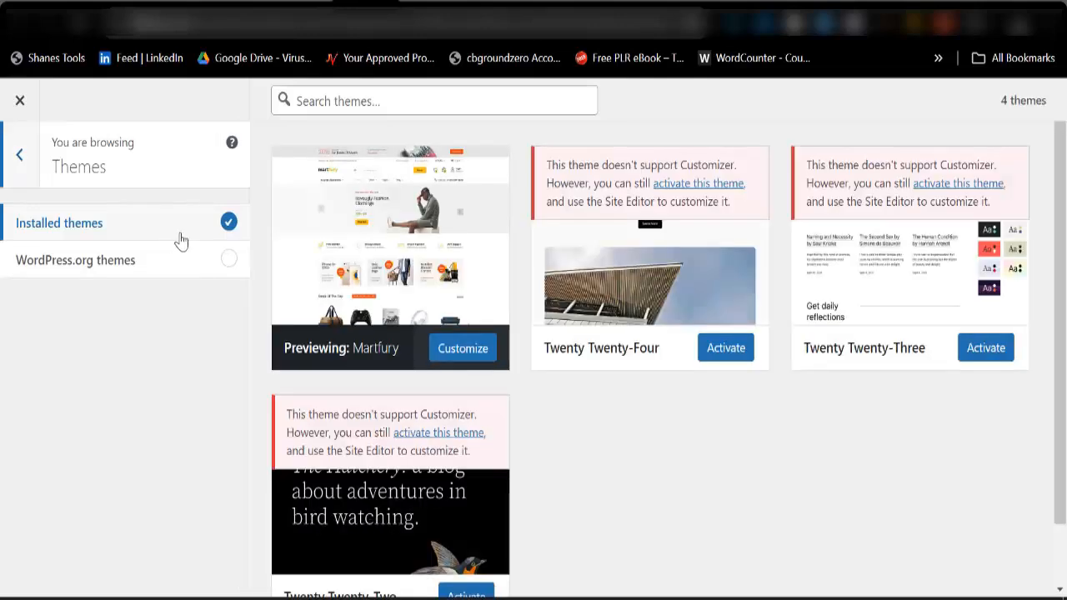
pyautogui.click(21, 155)
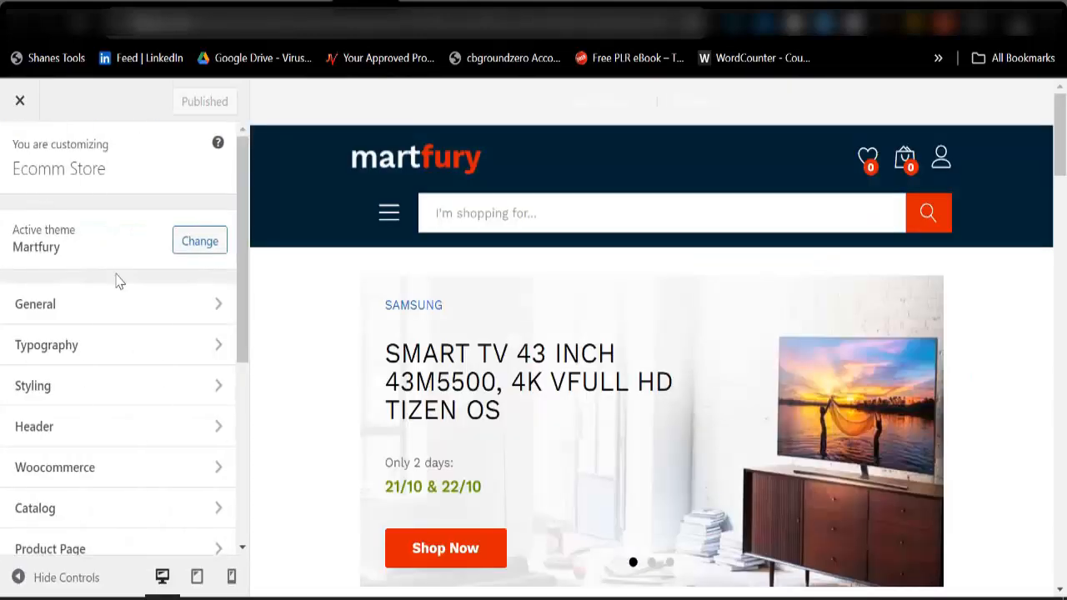
pyautogui.click(95, 427)
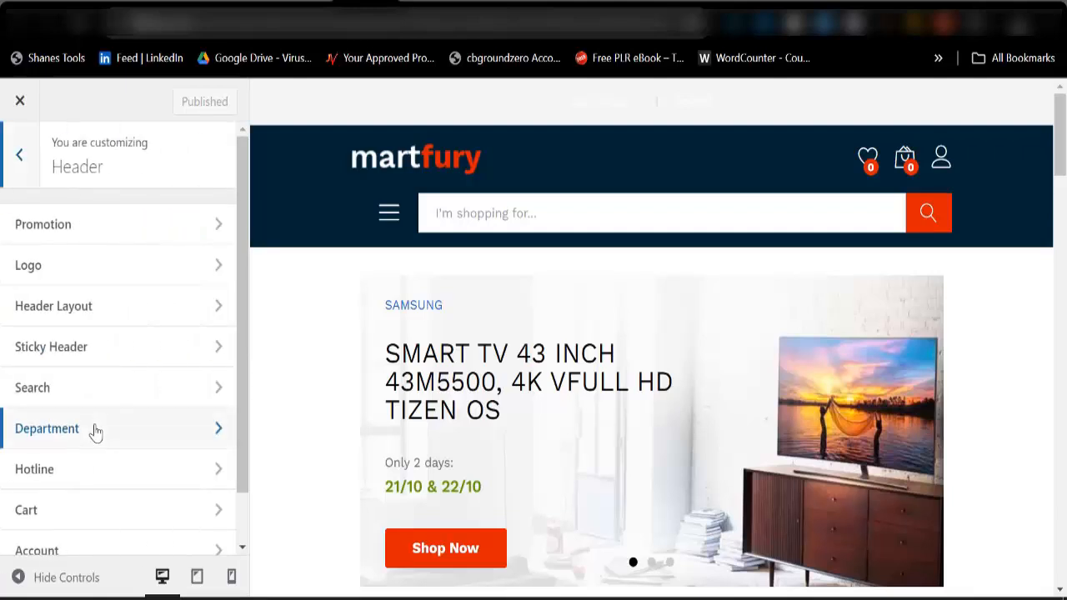
pyautogui.click(87, 234)
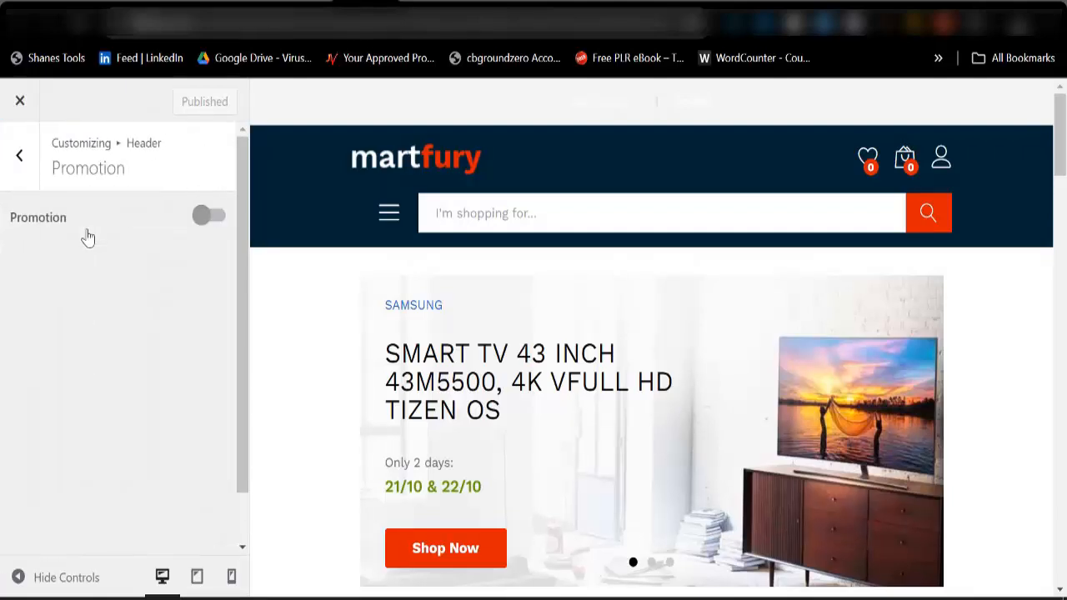
pyautogui.click(32, 182)
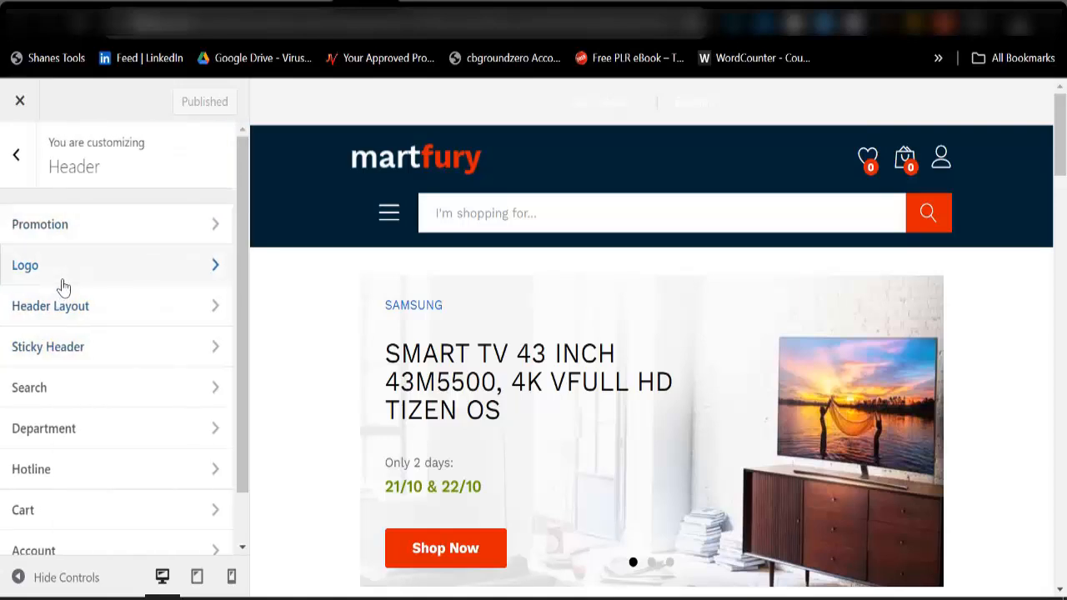
# Set cropped-favi.png from the media library as the header logo for the whole site.
pyautogui.click(65, 282)
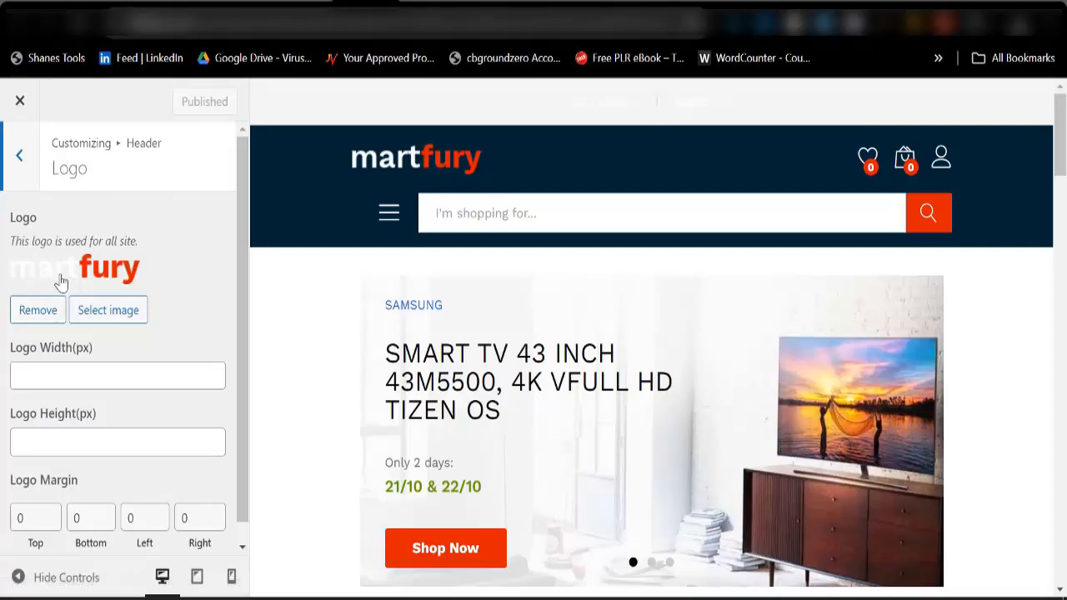
pyautogui.click(98, 316)
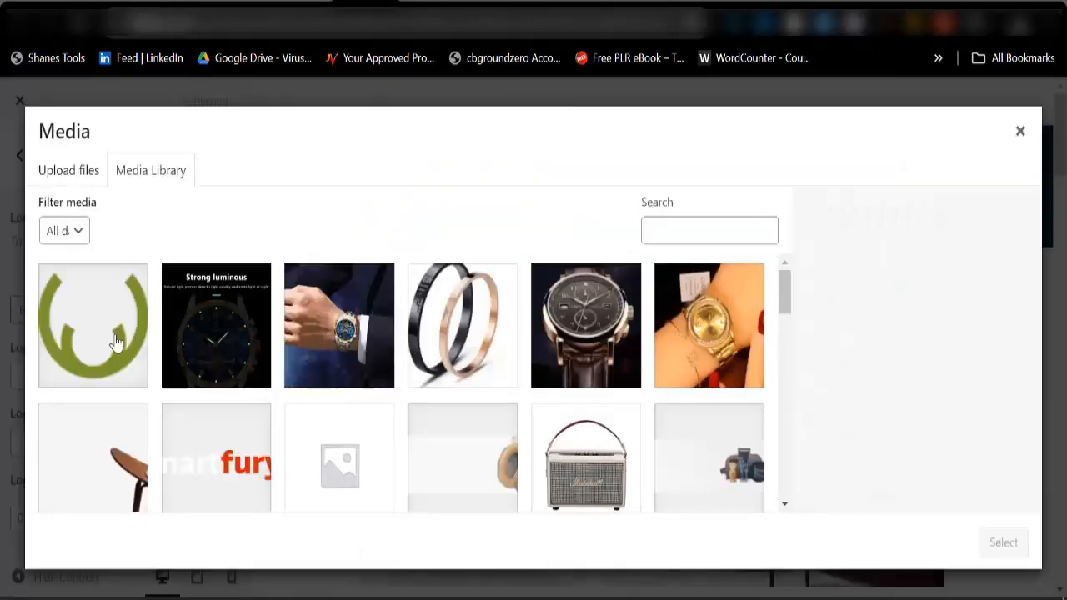
pyautogui.click(115, 344)
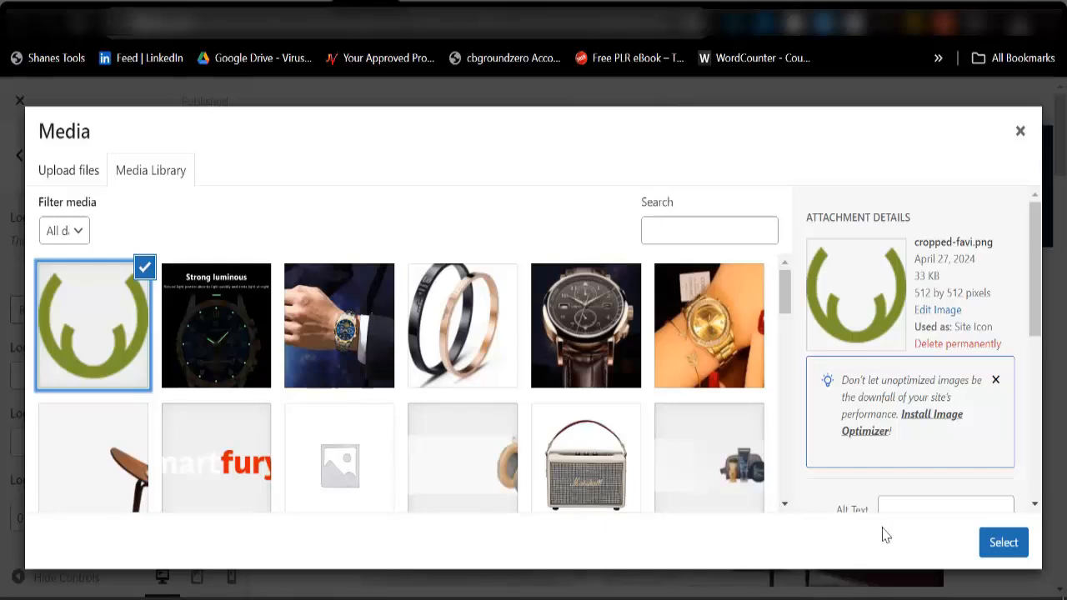
pyautogui.click(1003, 542)
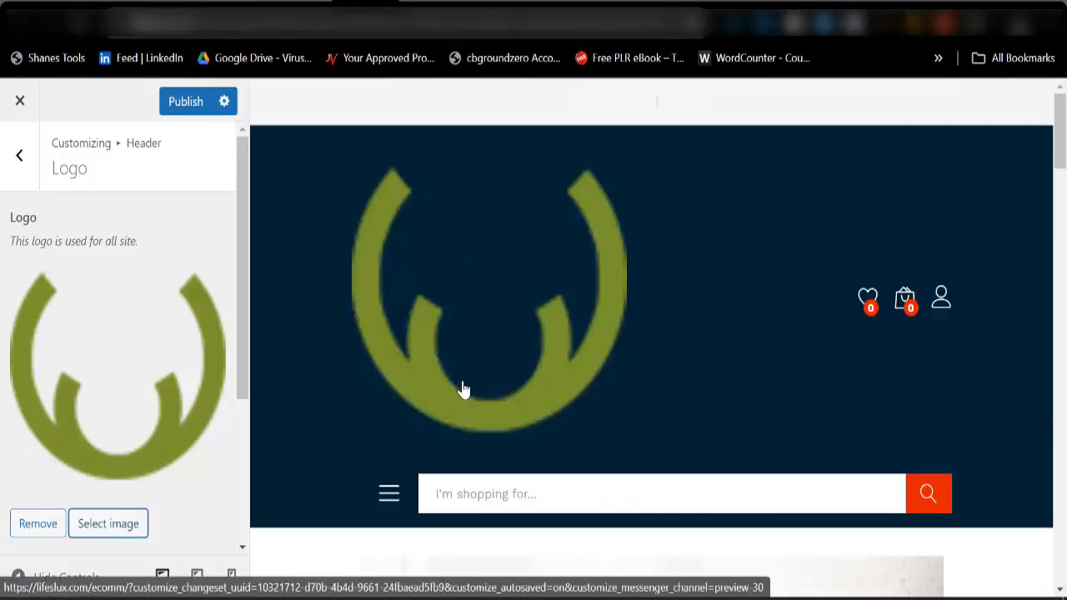
# Remove the current header logo, choose logo3.png from the media library instead, and publish the change.
pyautogui.scroll(-3, 102, 370)
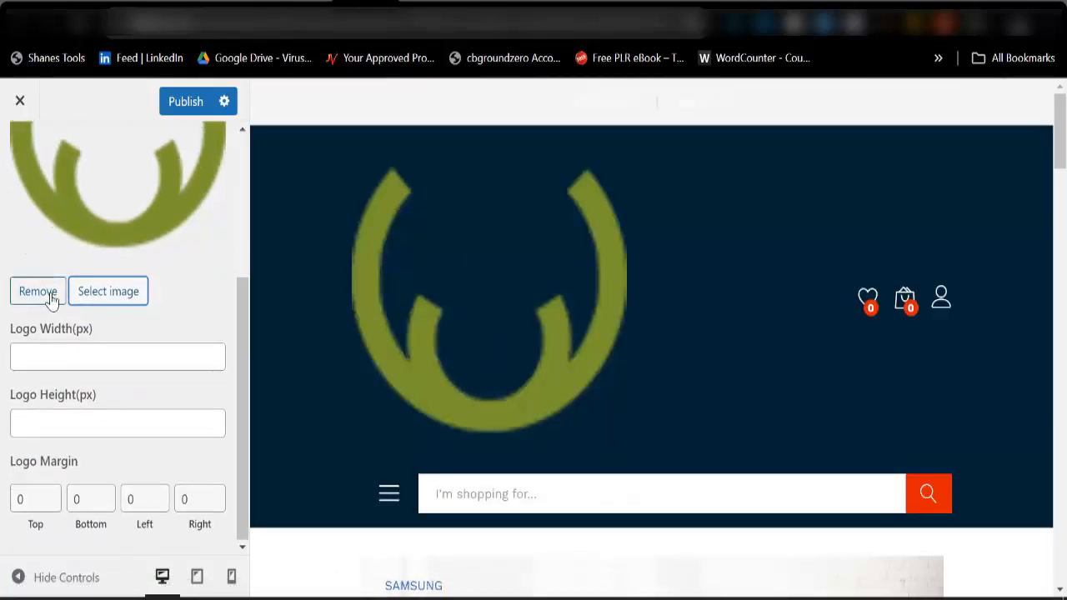
pyautogui.click(38, 292)
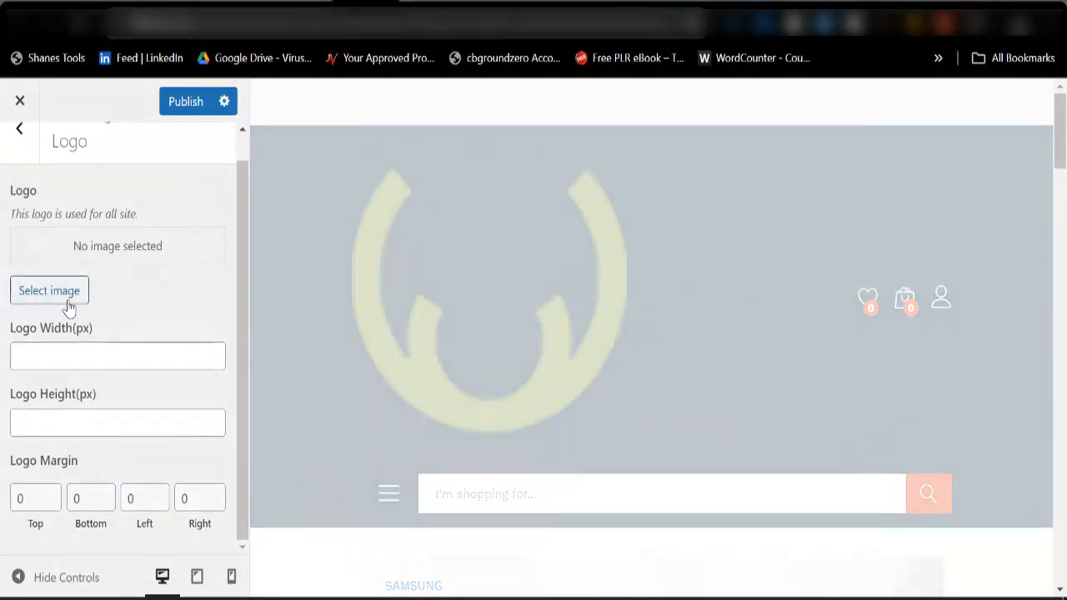
pyautogui.click(49, 291)
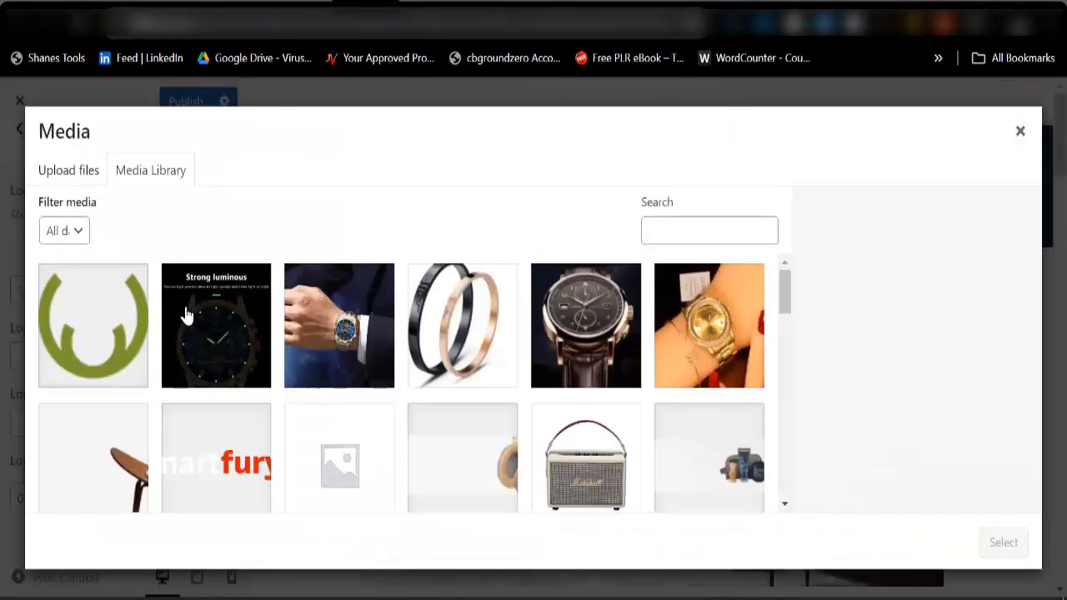
pyautogui.click(214, 467)
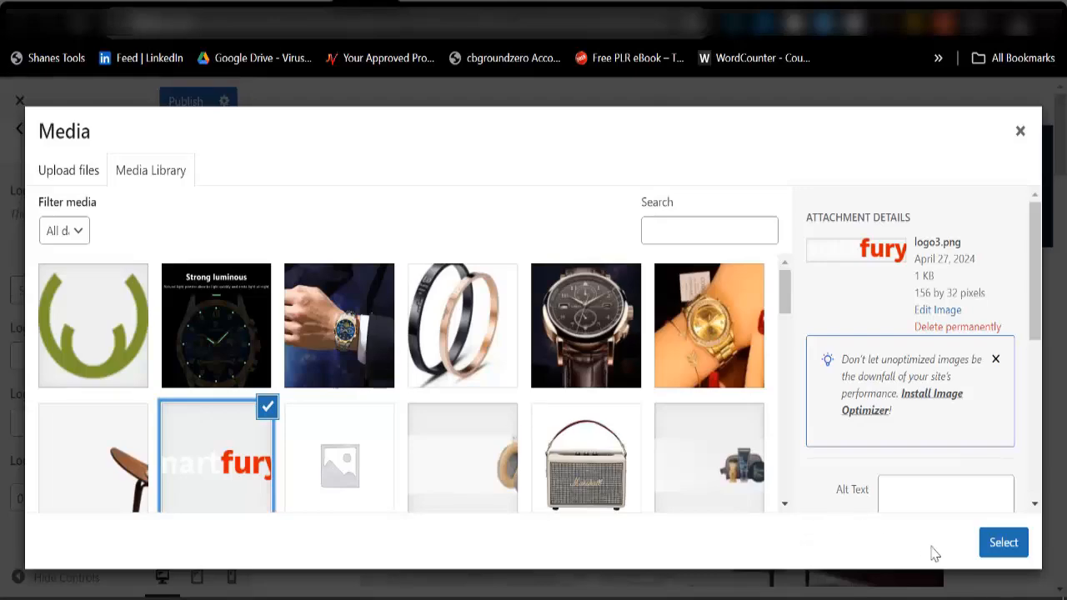
pyautogui.click(997, 545)
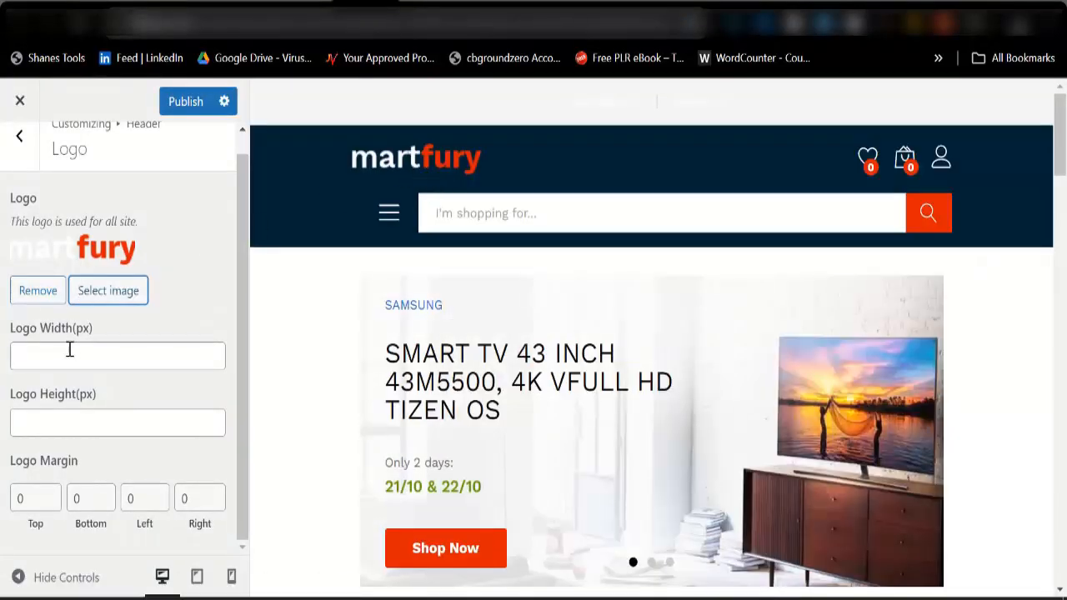
pyautogui.click(183, 103)
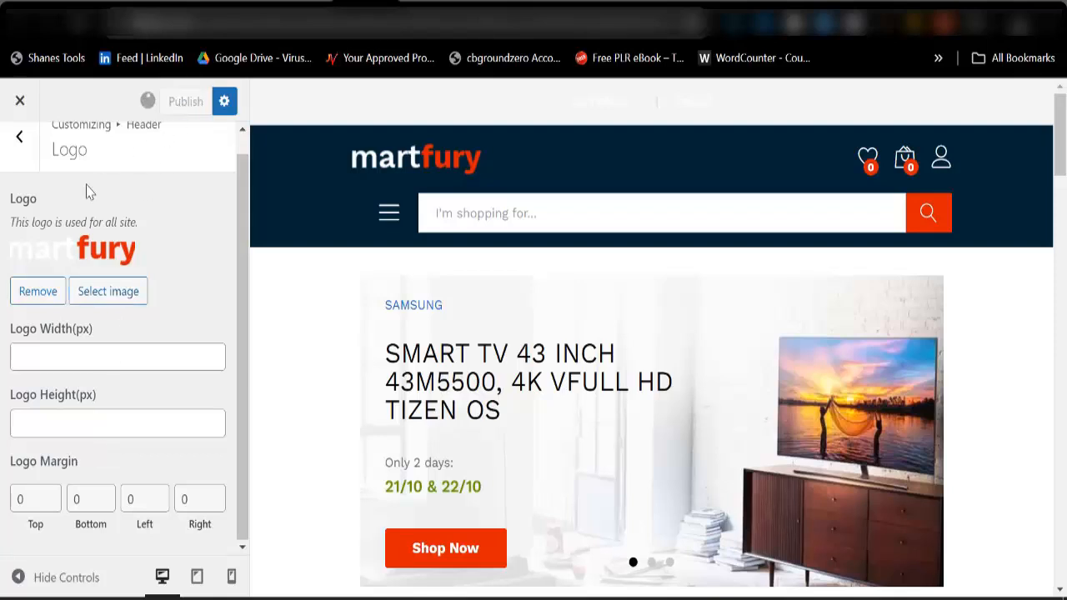
pyautogui.click(20, 140)
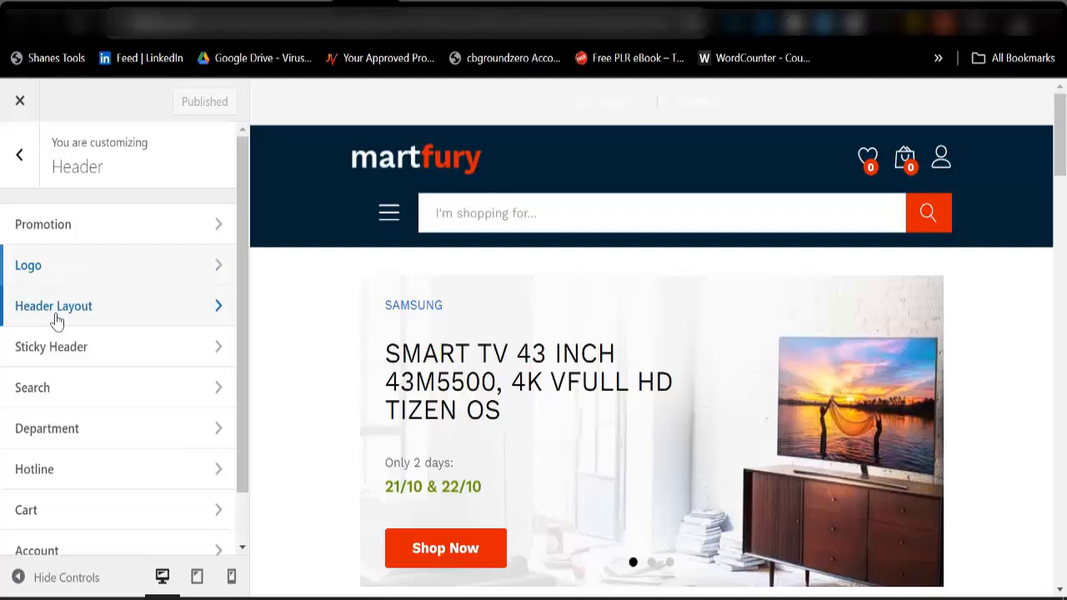
# Exclude the Account element from the header layout and publish the change.
pyautogui.click(56, 317)
pyautogui.scroll(-1, 60, 479)
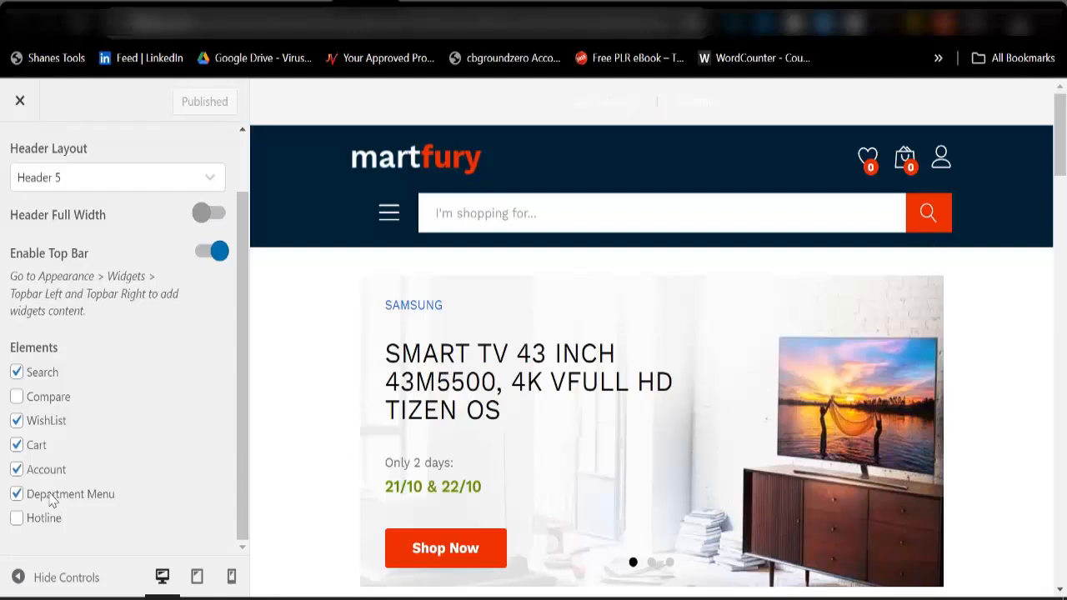
pyautogui.click(18, 470)
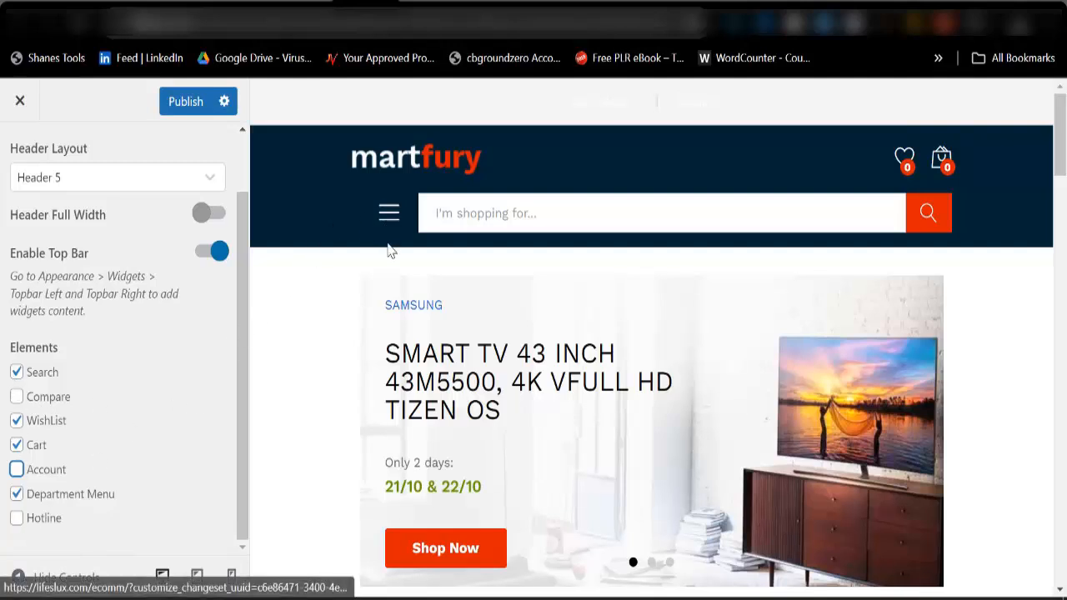
pyautogui.click(185, 102)
pyautogui.scroll(1, 38, 254)
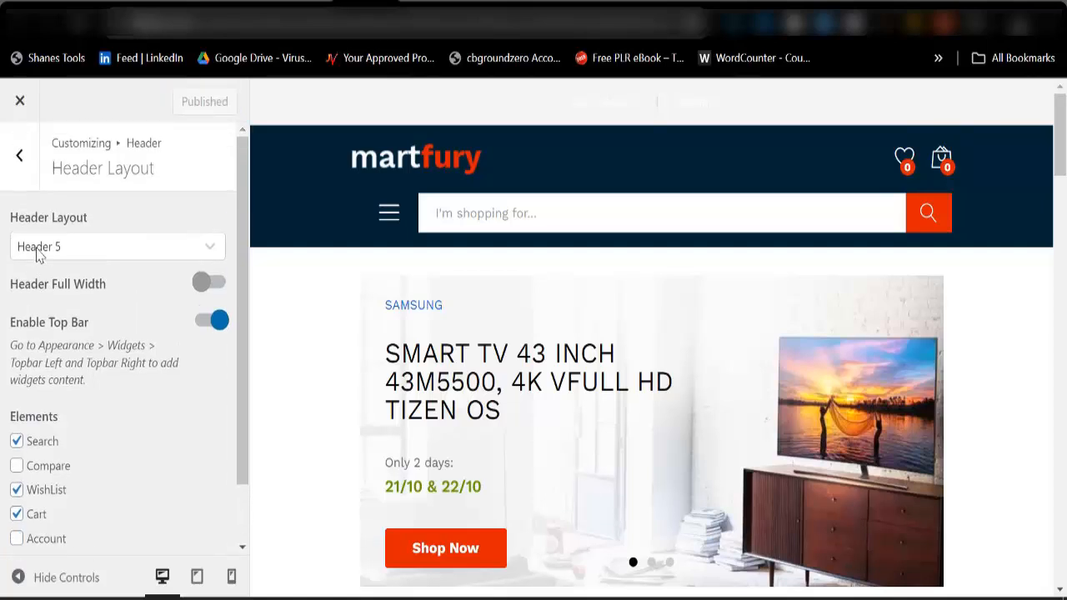
pyautogui.click(20, 156)
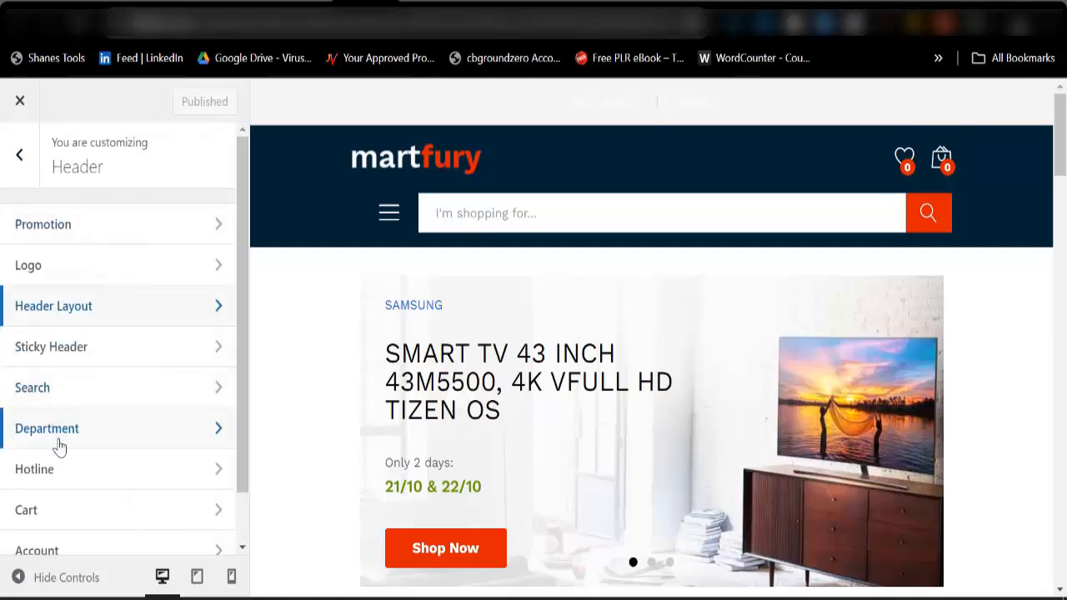
# Examine the header's hotline text, number and link settings, and return to the main Customizer sections.
pyautogui.scroll(-1, 59, 437)
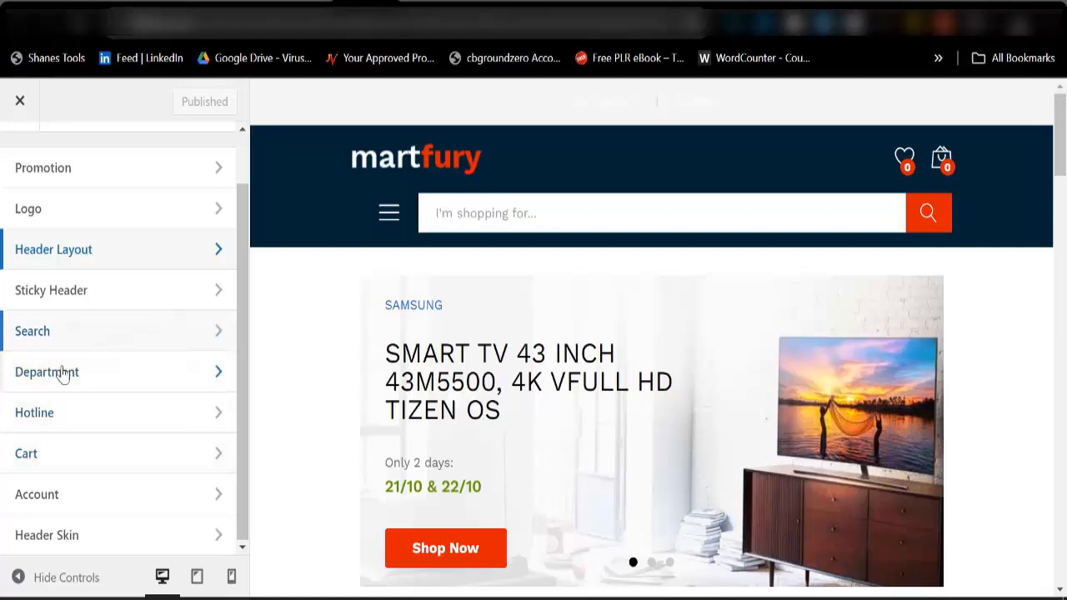
pyautogui.click(57, 425)
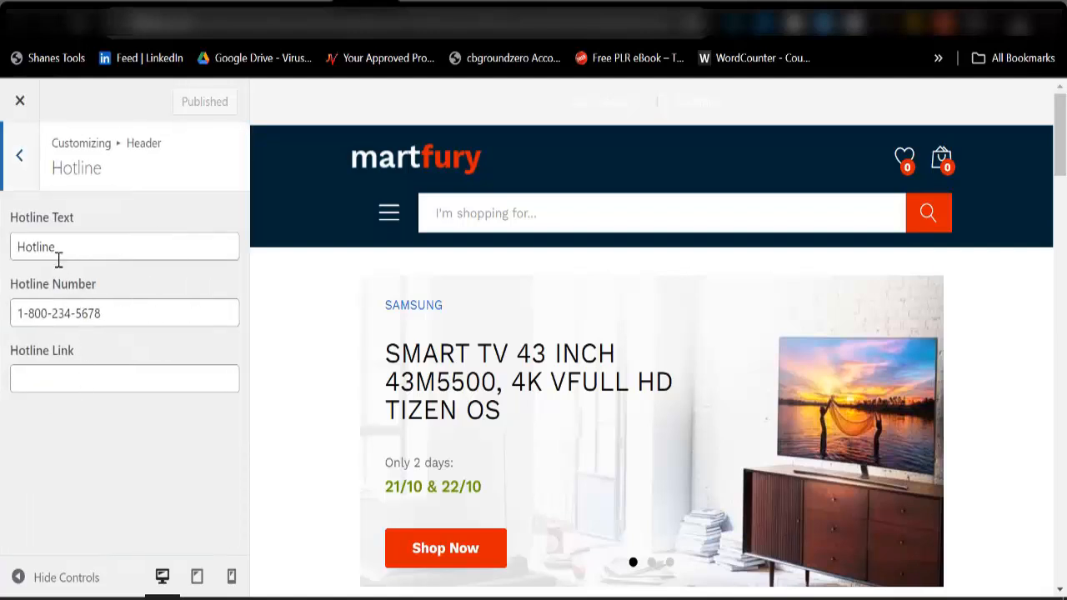
pyautogui.tripleClick(27, 314)
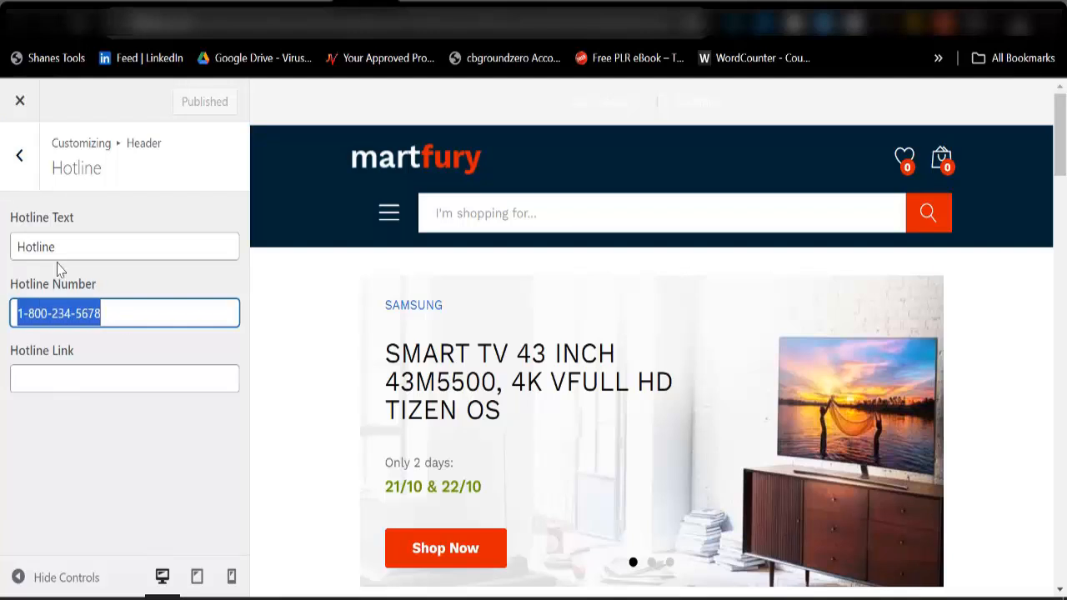
pyautogui.click(19, 158)
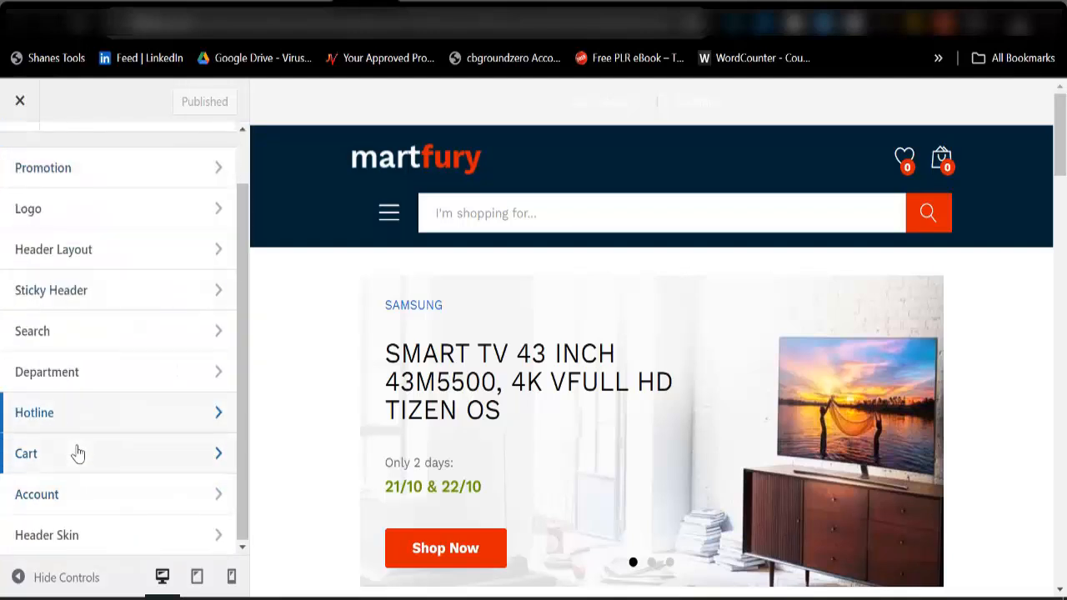
pyautogui.scroll(1, 75, 450)
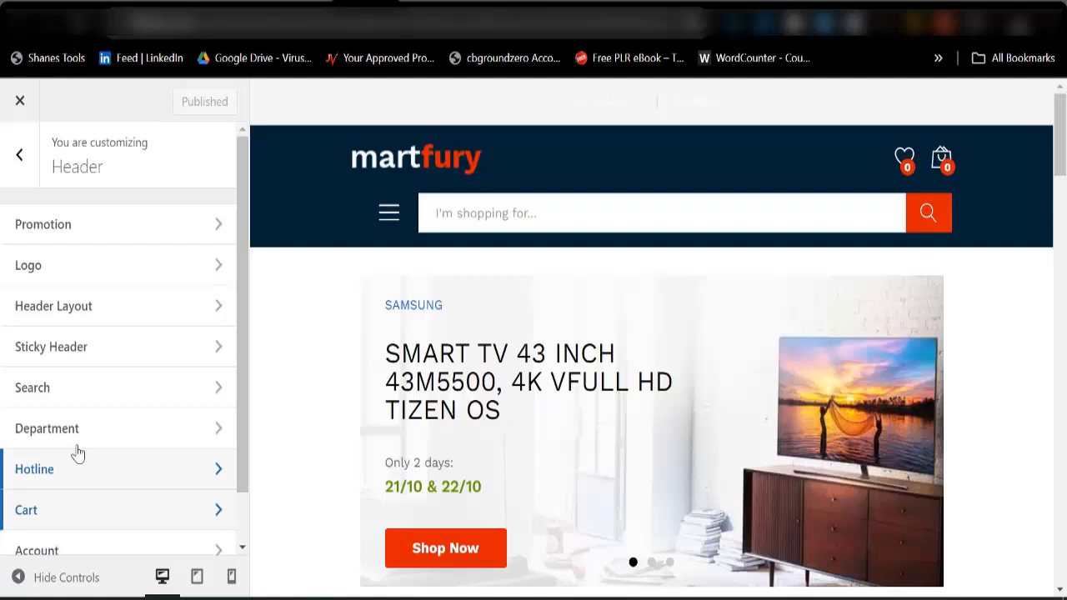
pyautogui.click(28, 166)
# Examine the mobile logo and mobile header settings and the remaining mobile sections, and return to the main Customizer sections.
pyautogui.scroll(-3, 59, 489)
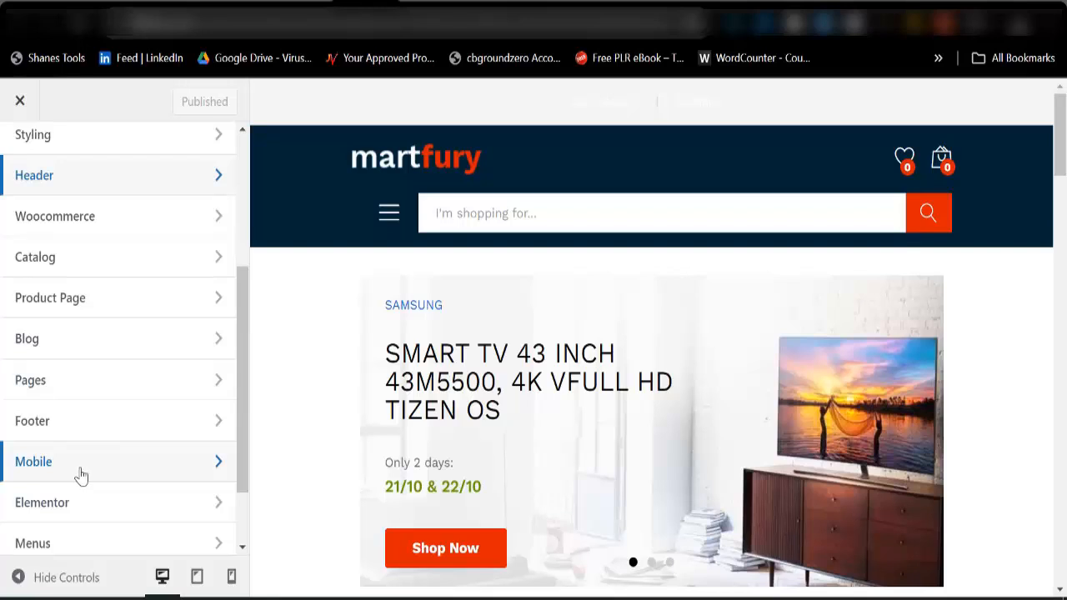
pyautogui.click(84, 471)
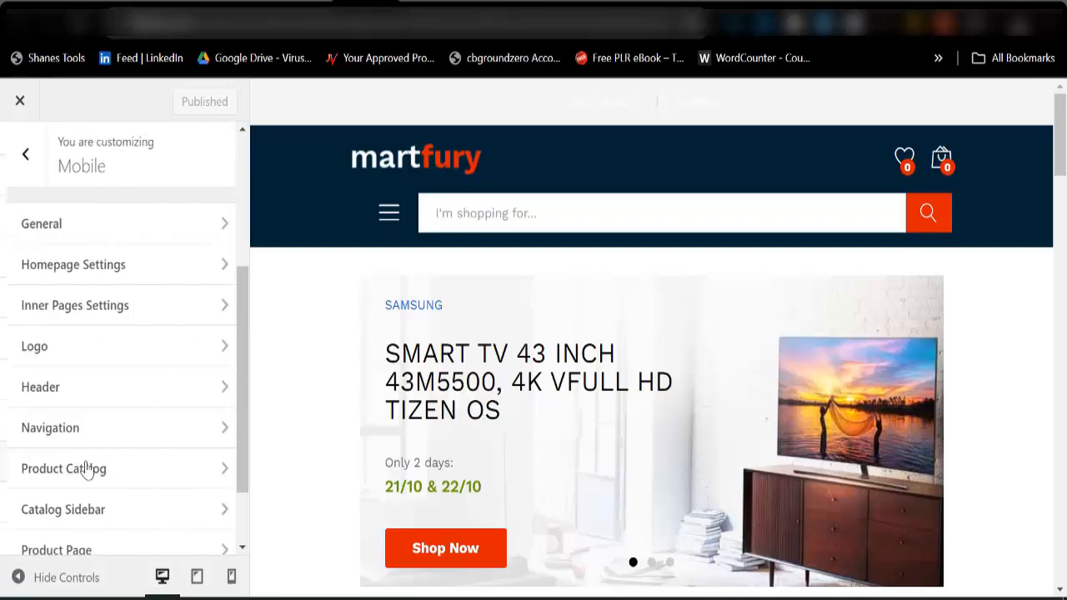
pyautogui.click(62, 353)
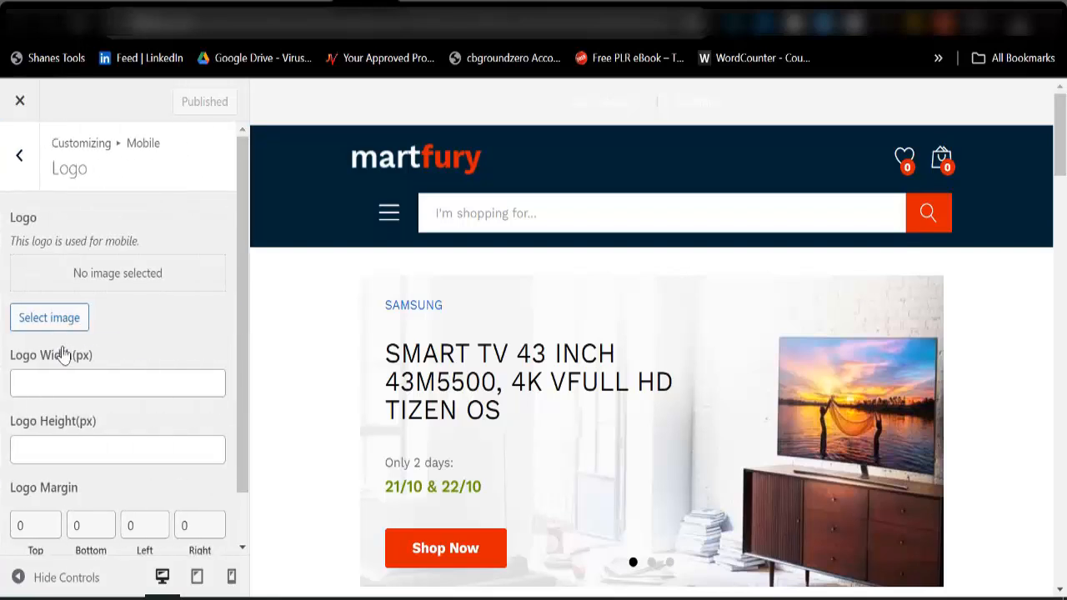
pyautogui.click(23, 155)
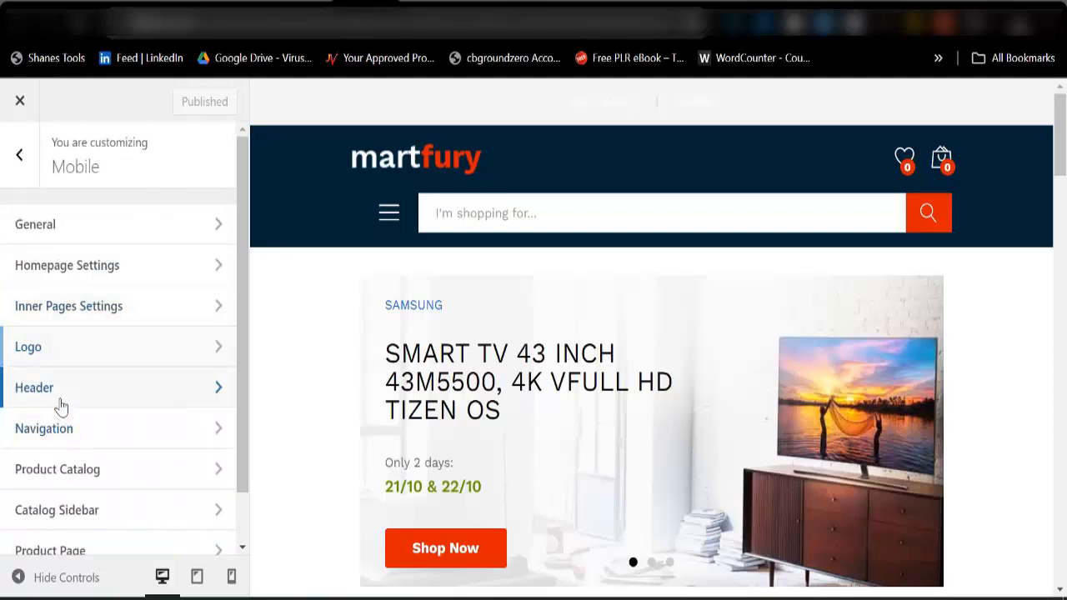
pyautogui.click(60, 406)
pyautogui.click(25, 160)
pyautogui.scroll(-1, 86, 391)
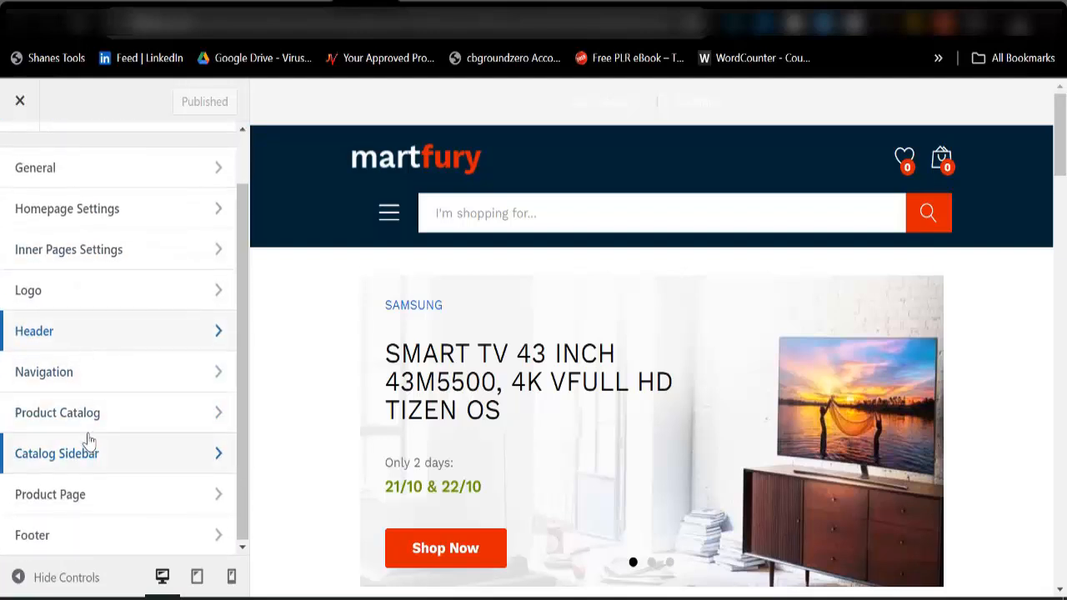
pyautogui.scroll(2, 83, 421)
pyautogui.click(23, 156)
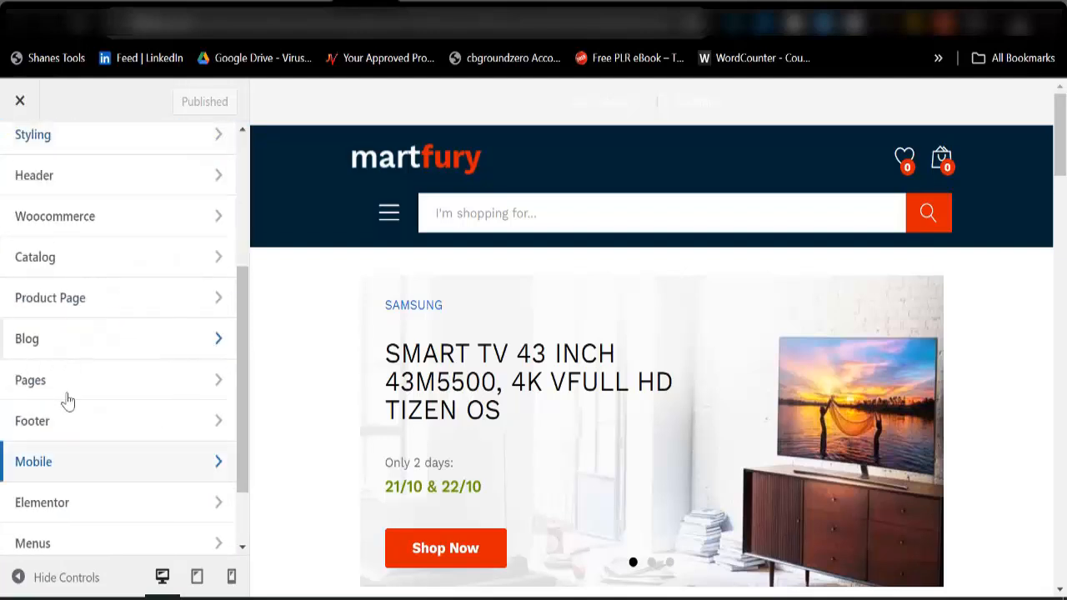
# Open the Customizer's Widgets section, open the live site in a separate tab to check its top bar, and return to the Customizer.
pyautogui.scroll(-1, 71, 467)
pyautogui.click(73, 495)
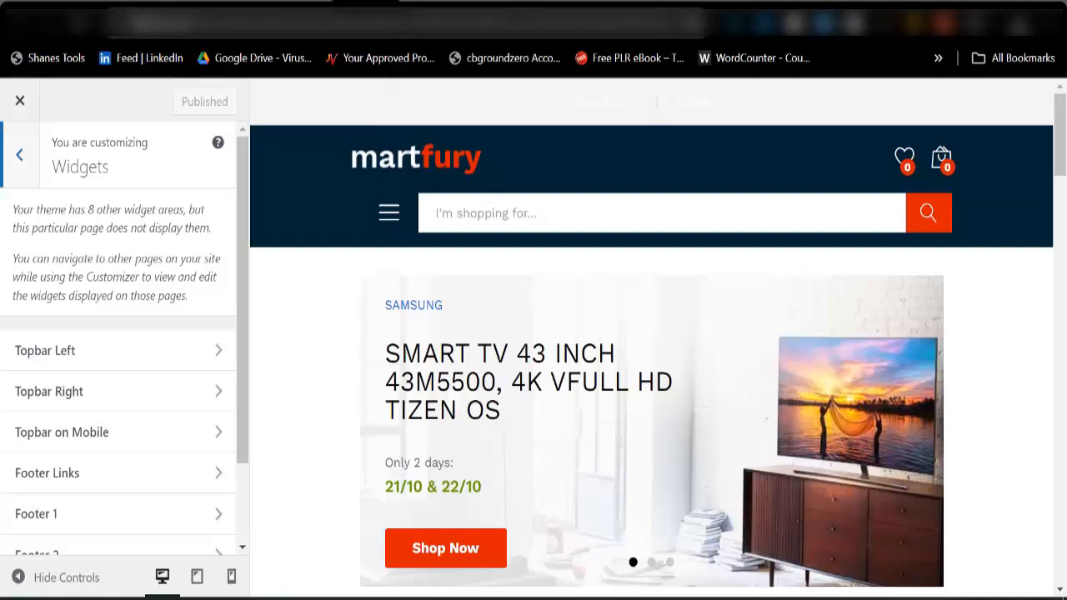
pyautogui.click(304, 3)
pyautogui.moveTo(83, 105)
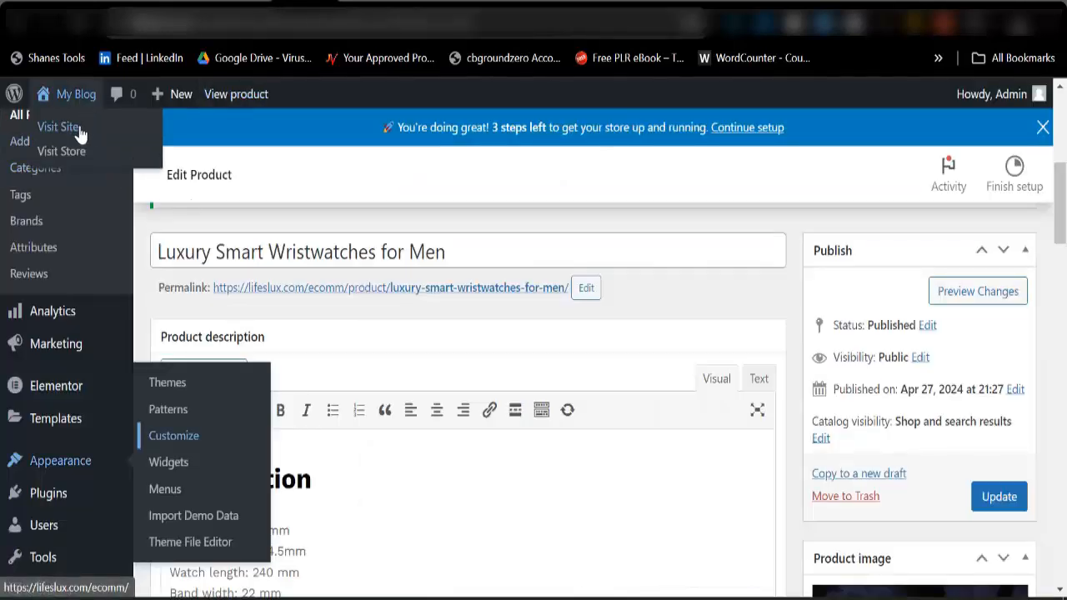
pyautogui.rightClick(80, 133)
pyautogui.click(130, 147)
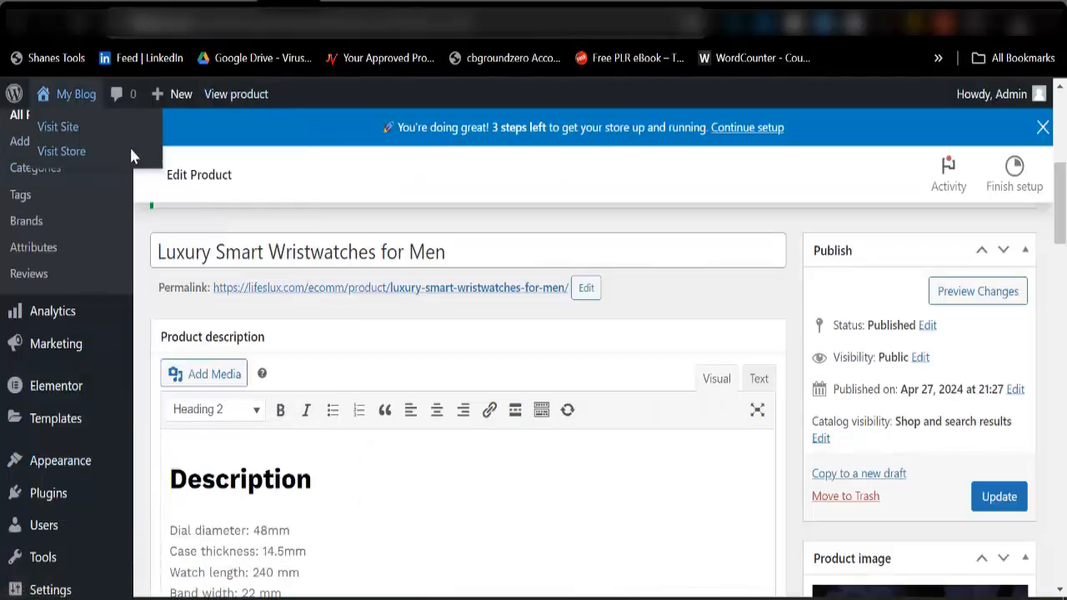
pyautogui.click(390, 4)
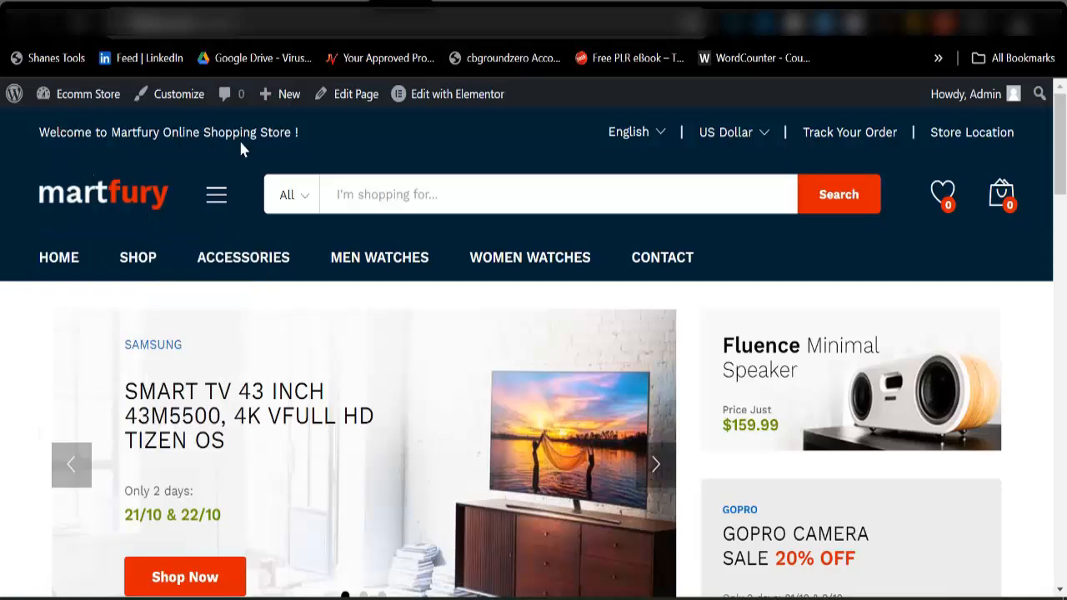
pyautogui.moveTo(711, 148)
pyautogui.click(344, 4)
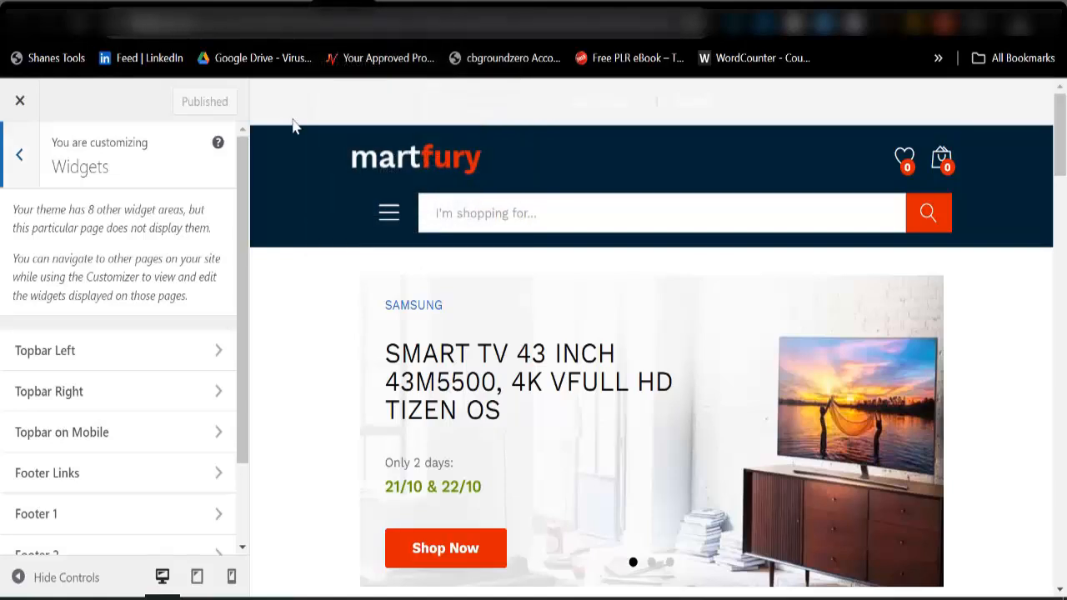
# Dismiss the block widgets introduction in Topbar Left and delete the Custom HTML widget with the Martfury welcome text.
pyautogui.click(93, 358)
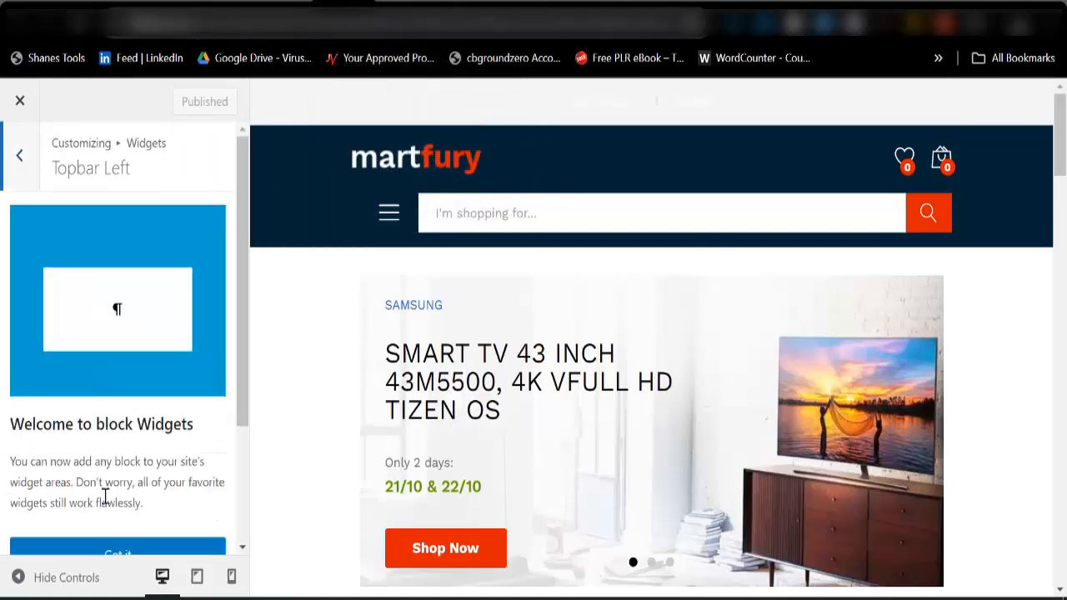
pyautogui.scroll(-2, 108, 500)
pyautogui.click(101, 390)
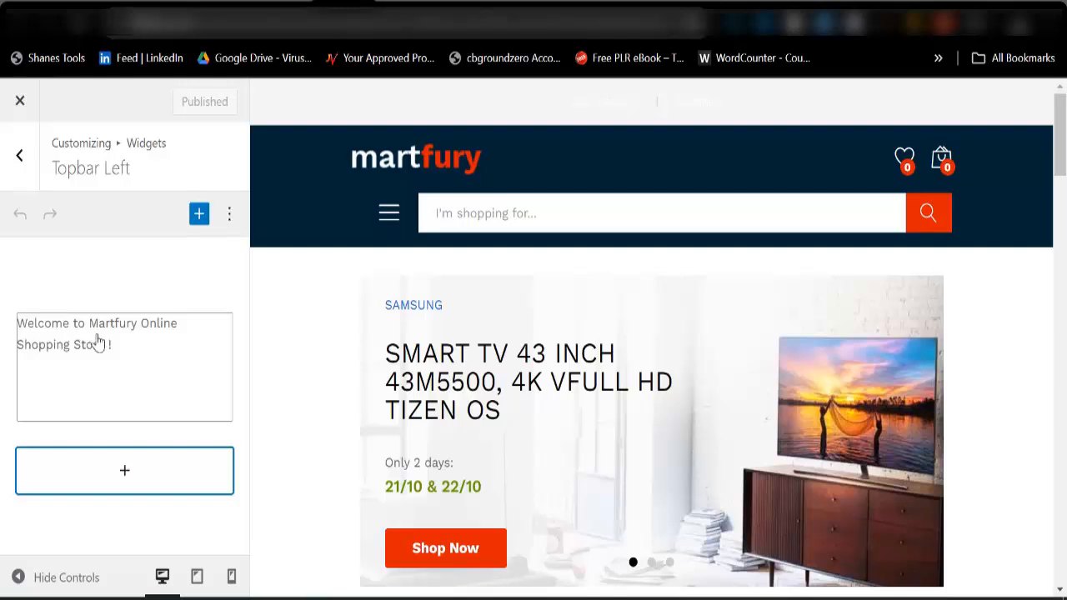
pyautogui.click(127, 356)
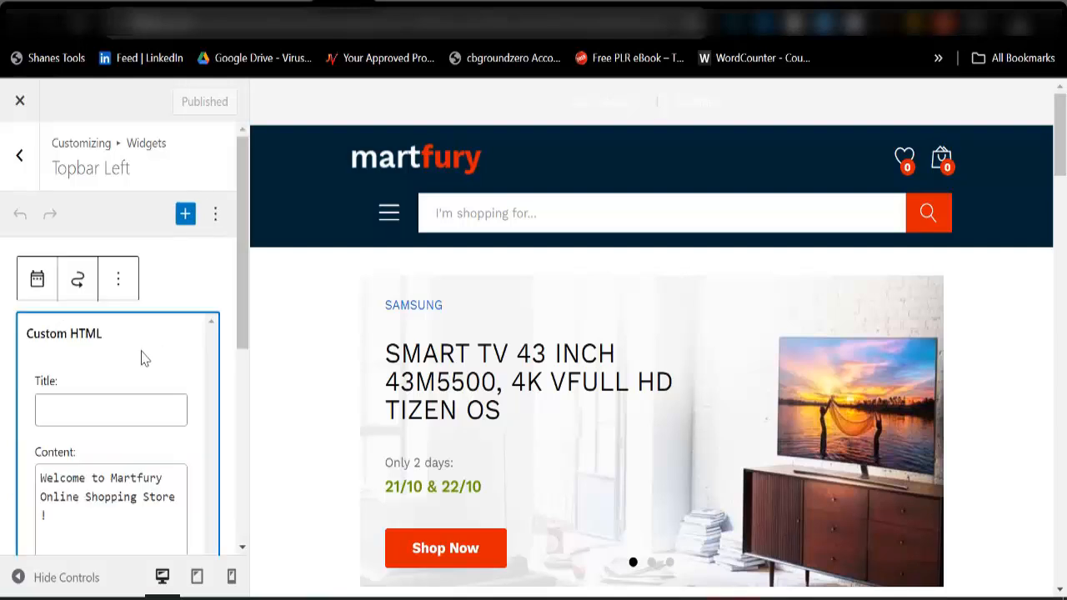
pyautogui.click(118, 282)
pyautogui.scroll(-3, 153, 555)
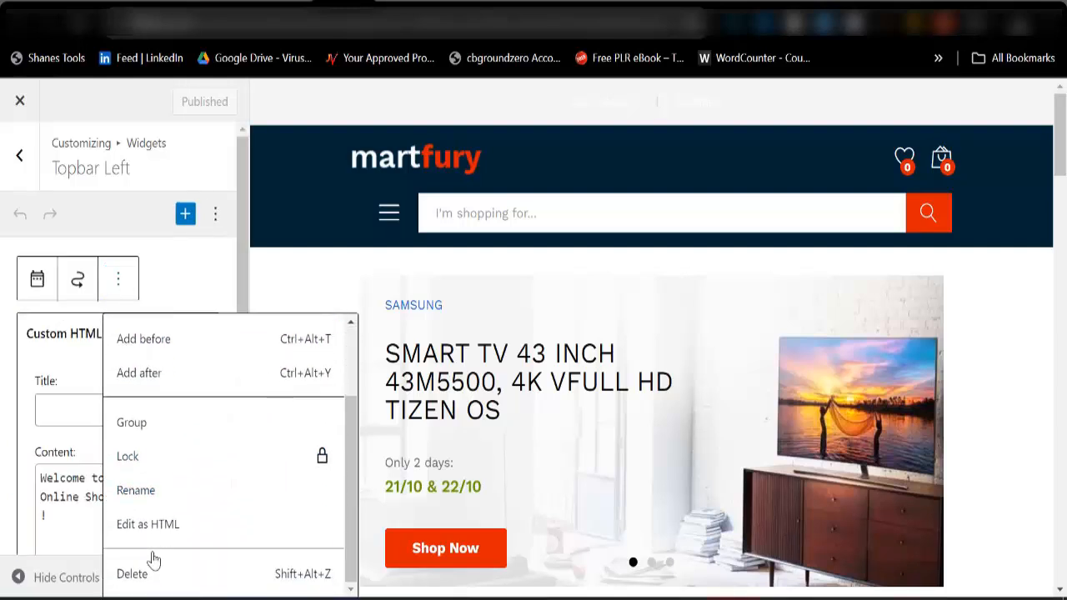
pyautogui.click(151, 582)
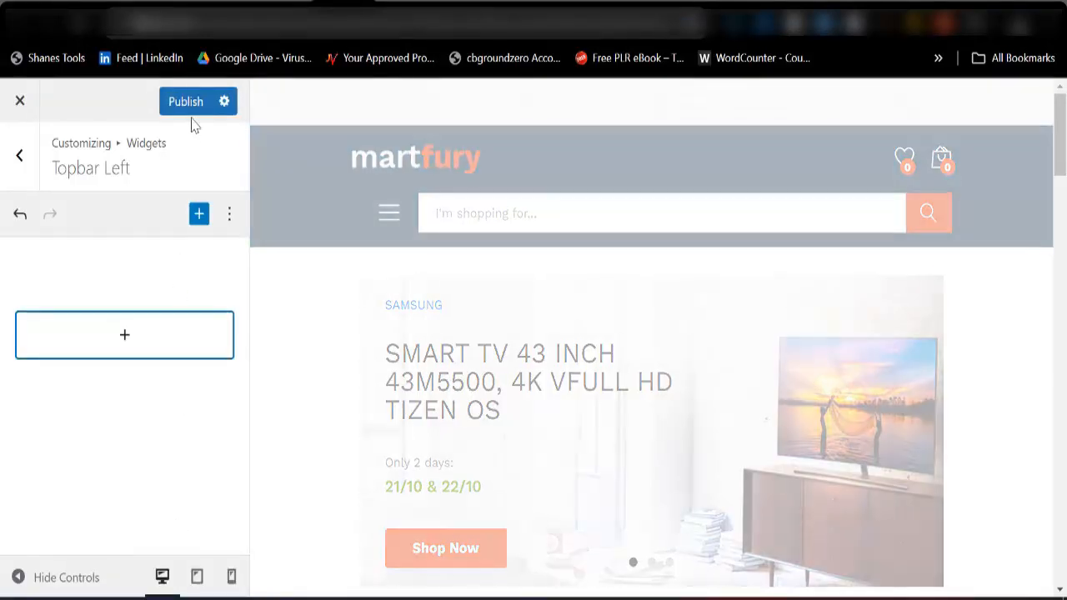
# Open the Topbar Right widget area, compare it with the live site, and delete the English language selector widget.
pyautogui.click(21, 158)
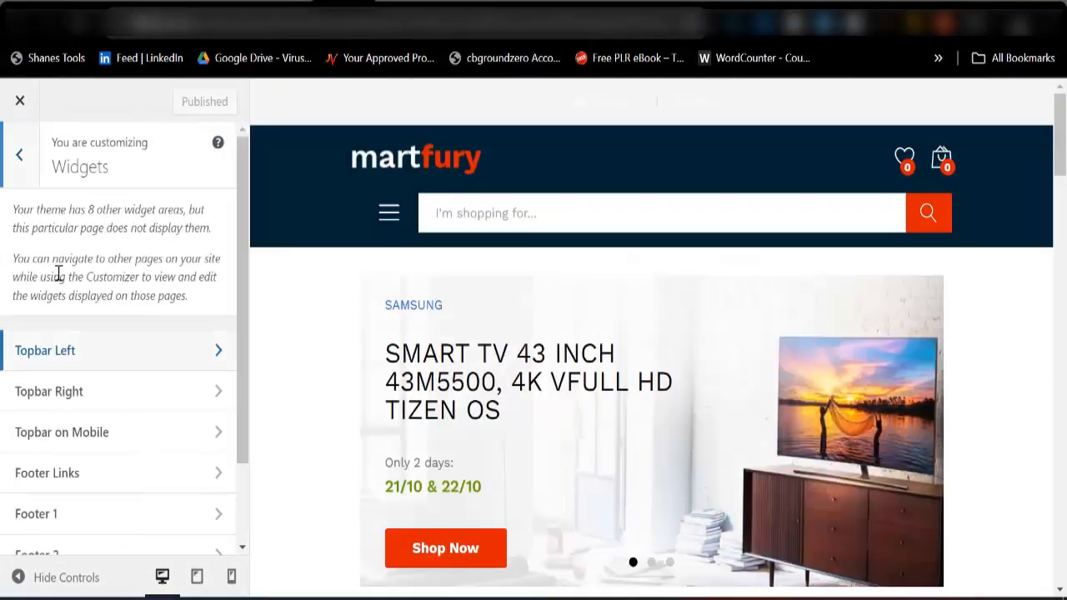
pyautogui.click(70, 405)
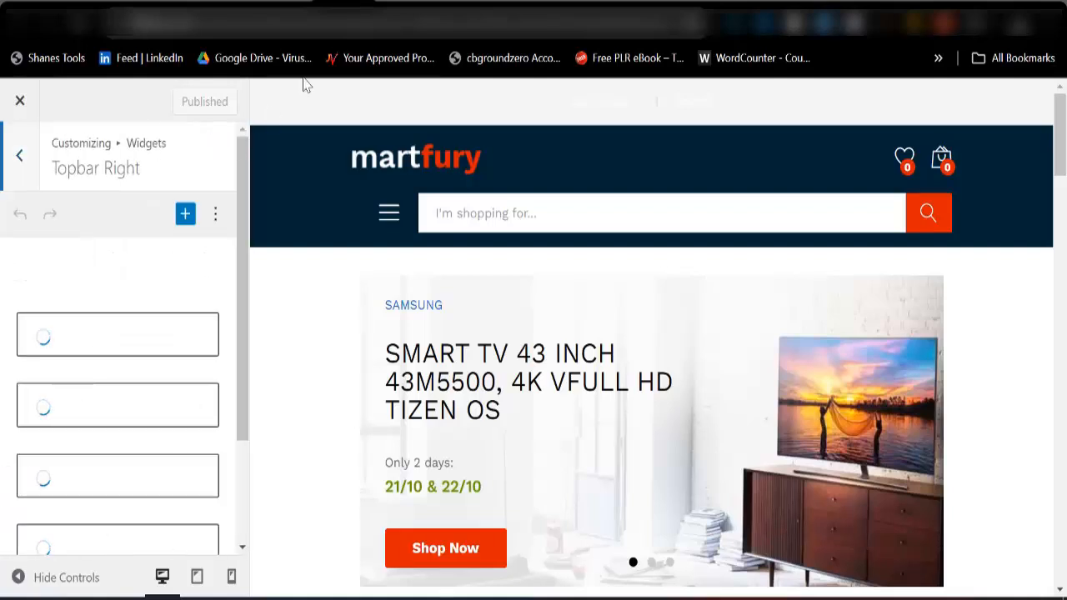
pyautogui.click(391, 21)
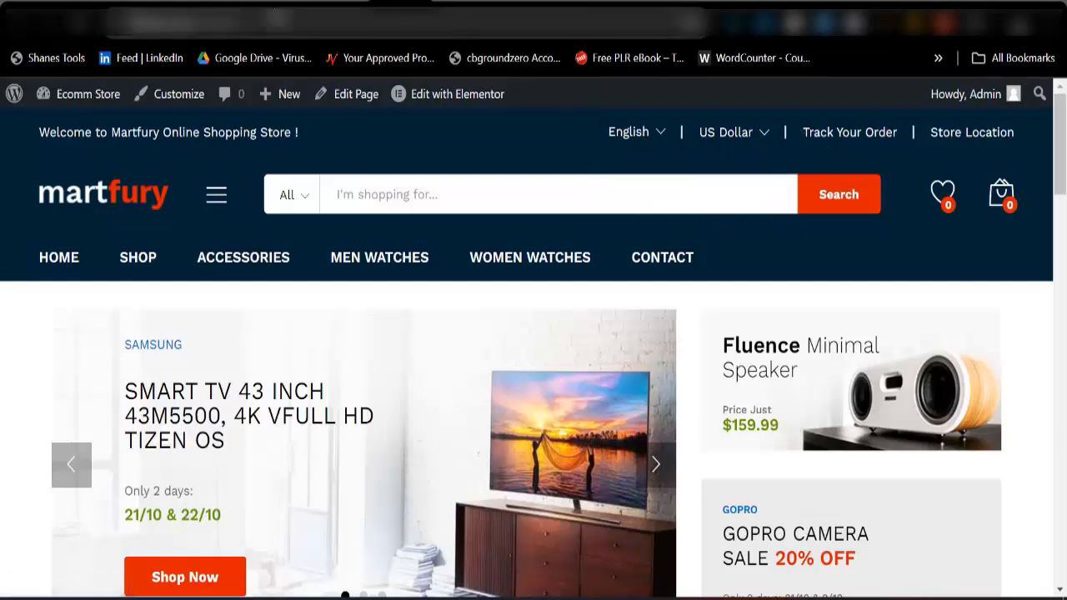
pyautogui.click(340, 4)
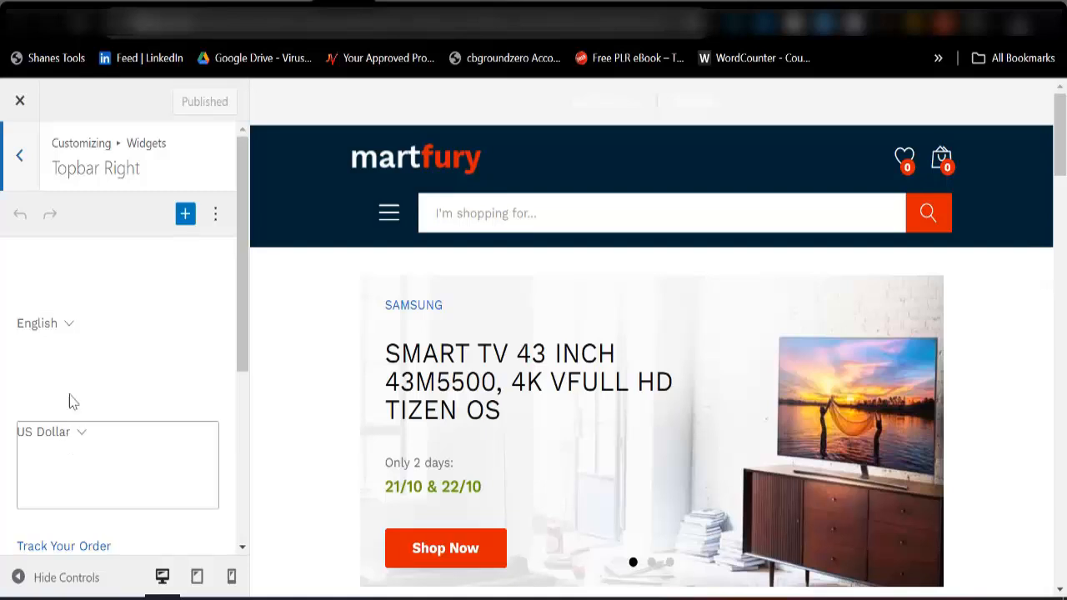
pyautogui.click(93, 354)
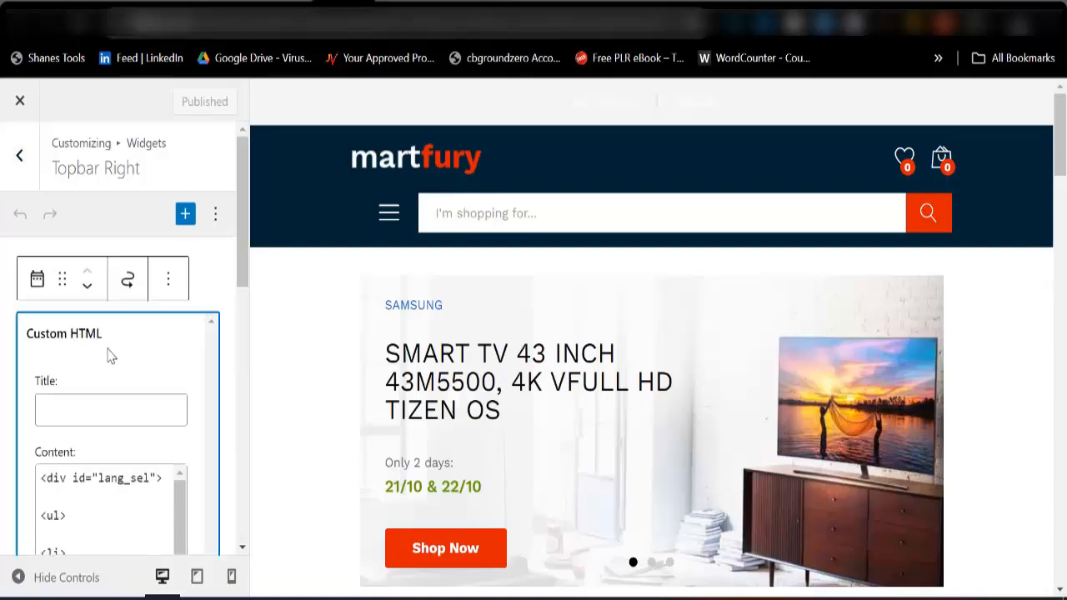
pyautogui.click(168, 287)
pyautogui.scroll(-2, 190, 560)
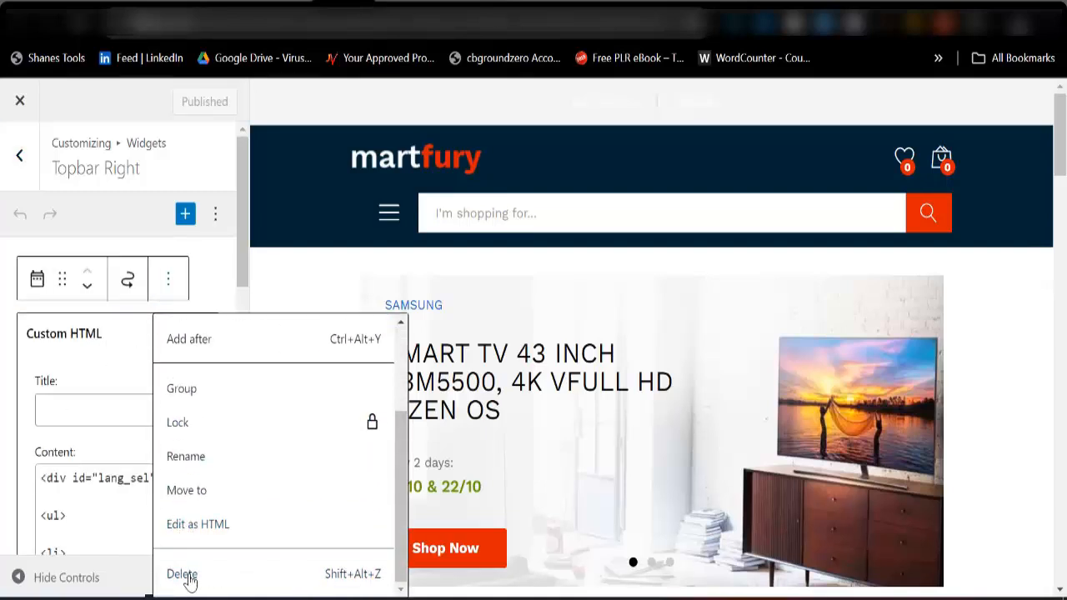
pyautogui.click(187, 577)
# Delete the US Dollar currency selector widget from the Topbar Right area.
pyautogui.click(95, 357)
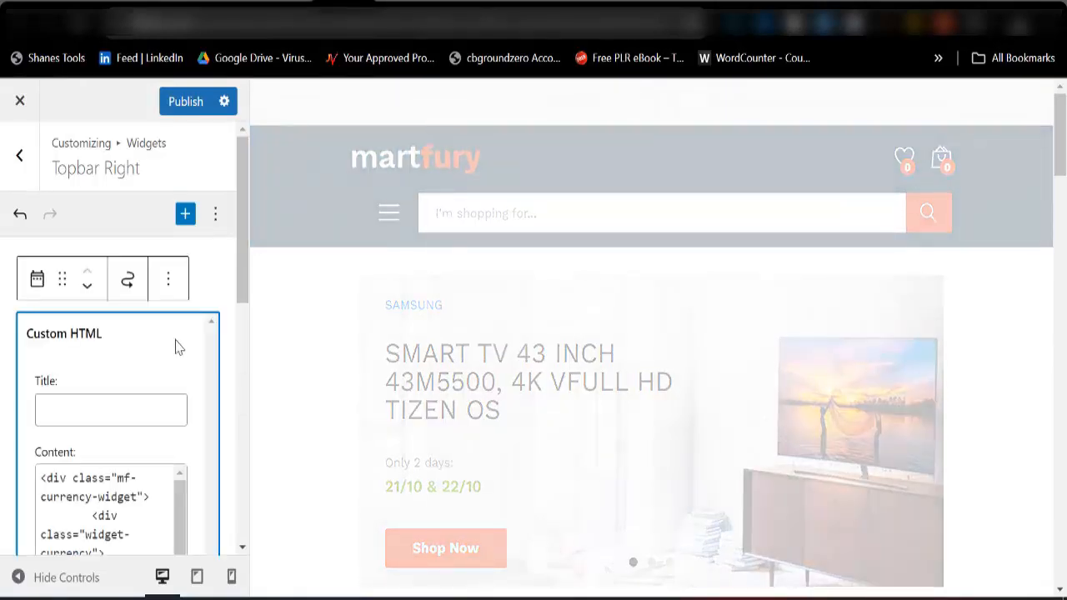
pyautogui.click(170, 288)
pyautogui.scroll(-2, 190, 524)
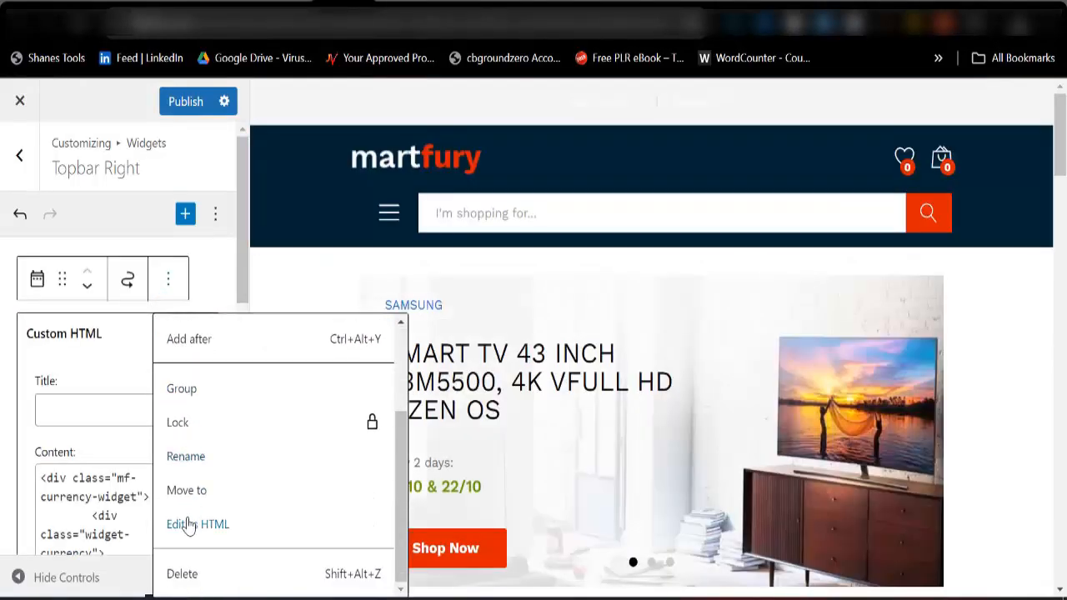
pyautogui.click(198, 573)
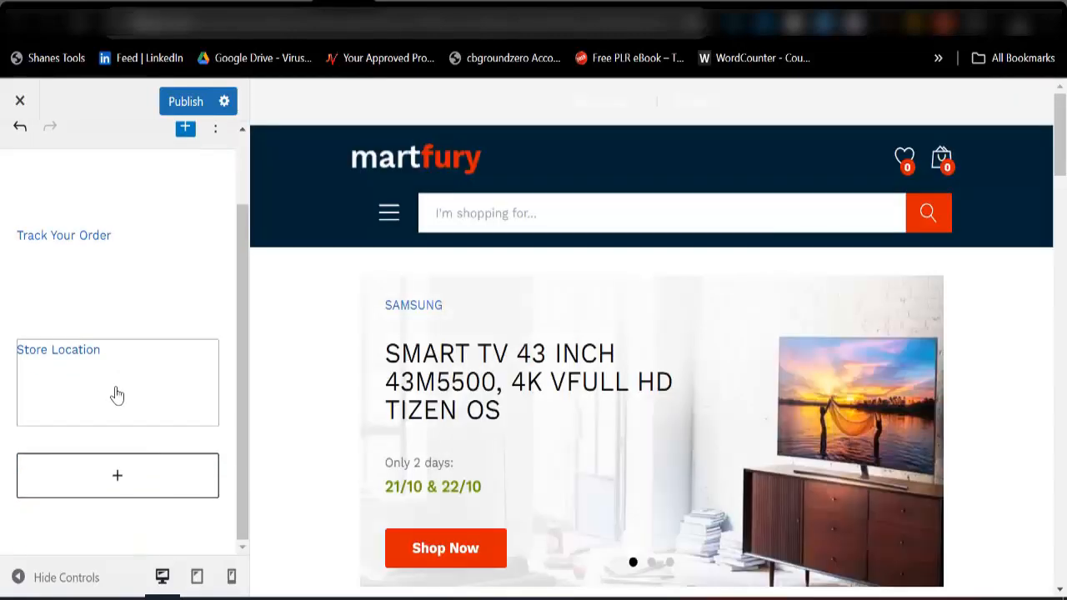
# Delete the Store Location widget from the Topbar Right area and publish the top bar changes.
pyautogui.click(114, 395)
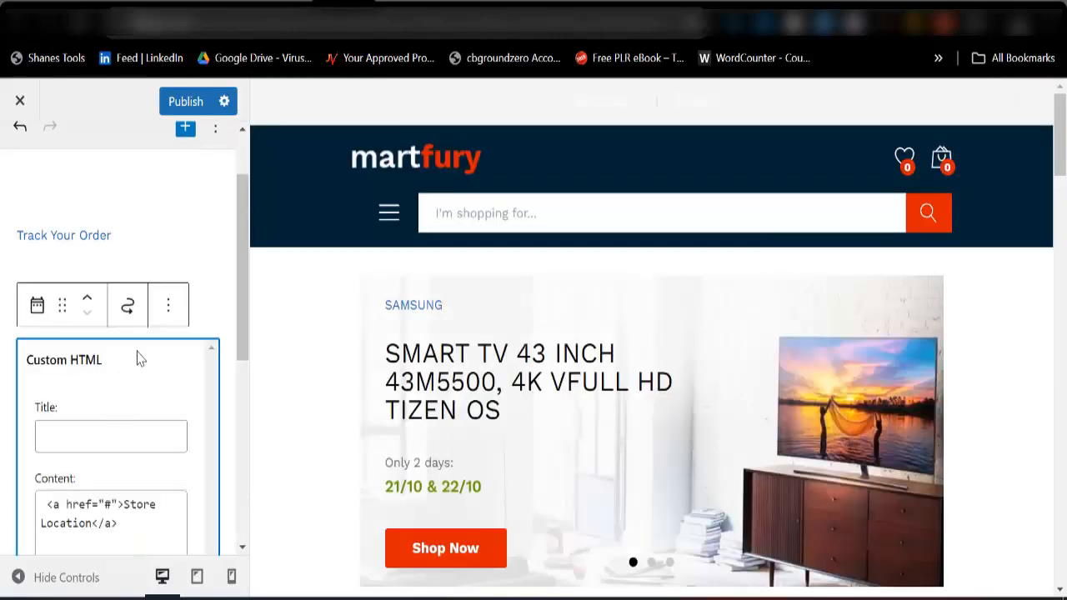
pyautogui.click(168, 317)
pyautogui.scroll(-3, 197, 557)
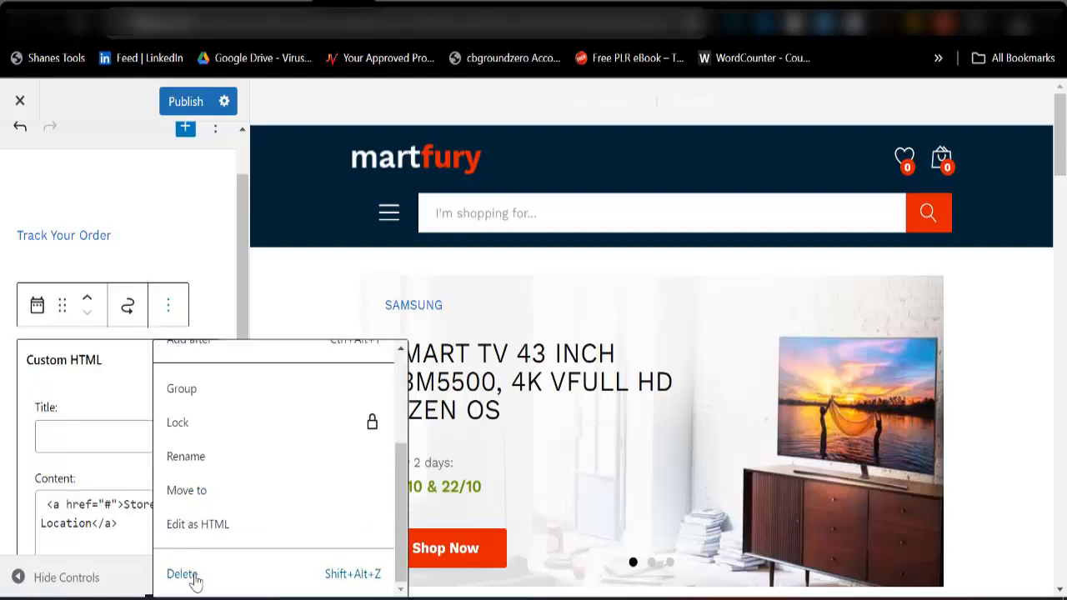
pyautogui.hotkey('shift', 'alt', 'z')
pyautogui.click(185, 101)
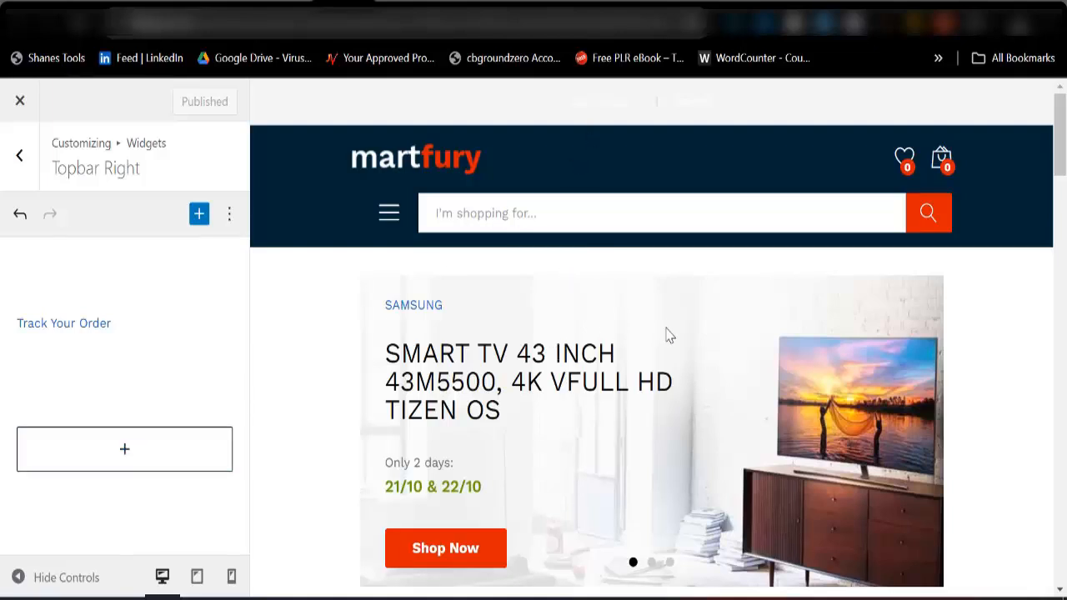
# Check the live homepage's top bar and footer, and compare the footer with the widgets in the Footer Links area.
pyautogui.click(397, 3)
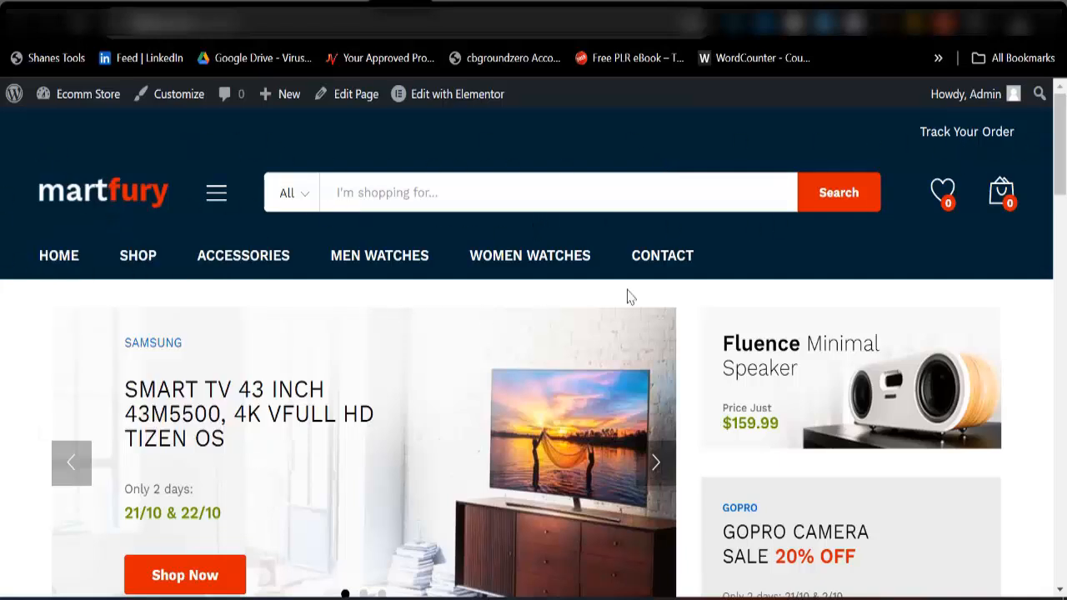
pyautogui.scroll(-15, 579, 357)
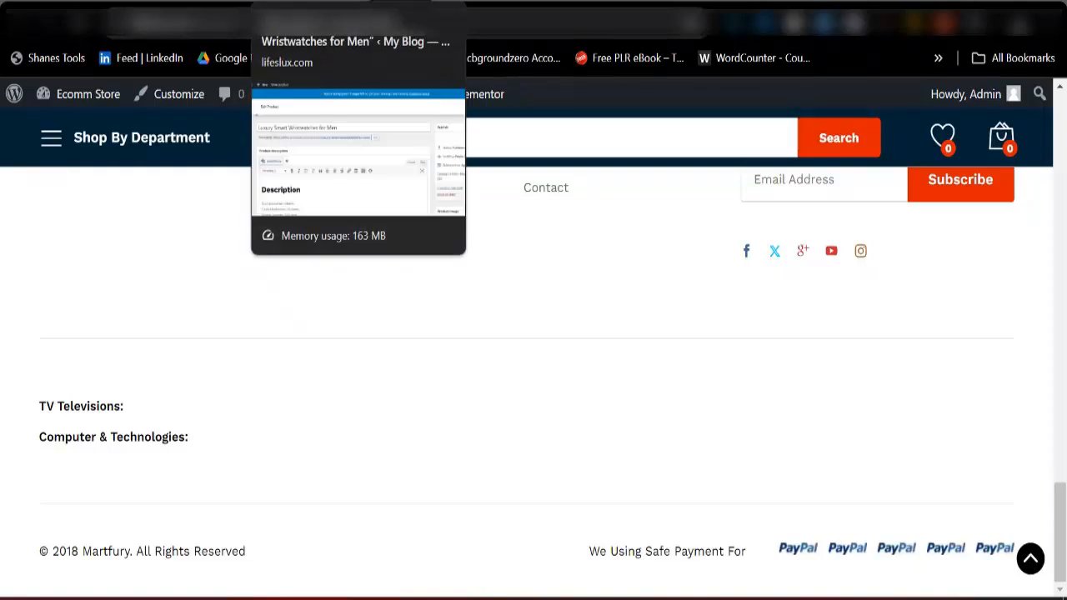
pyautogui.click(275, 21)
pyautogui.click(15, 178)
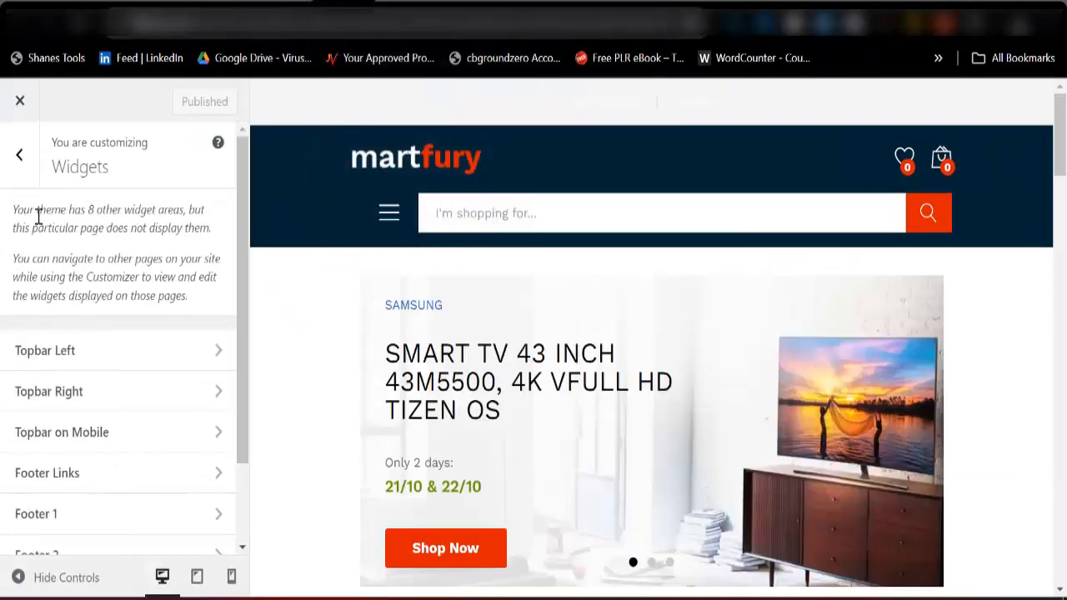
pyautogui.scroll(-1, 58, 458)
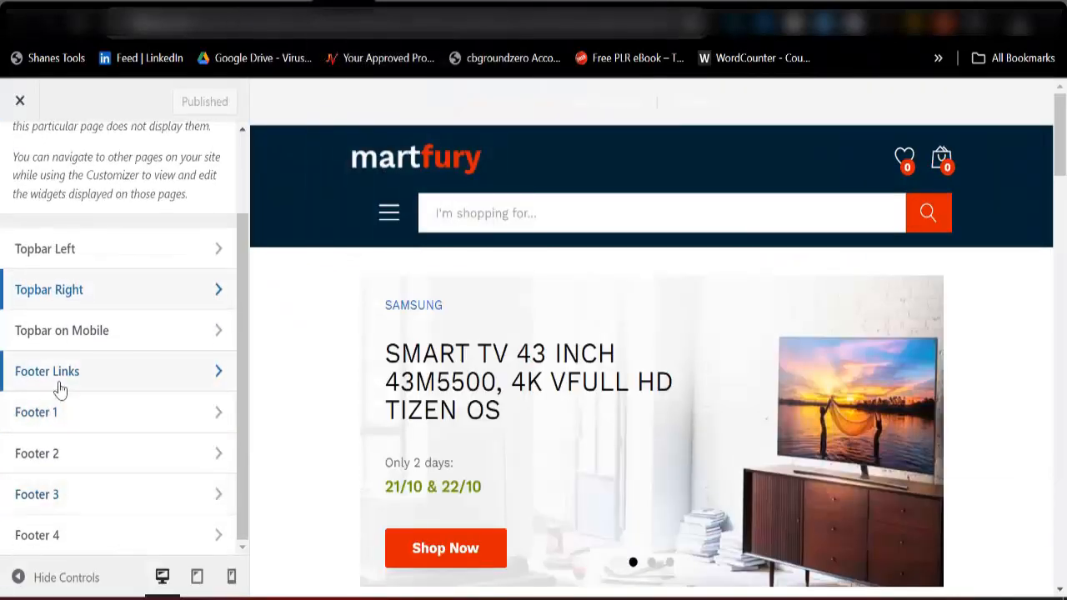
pyautogui.click(61, 386)
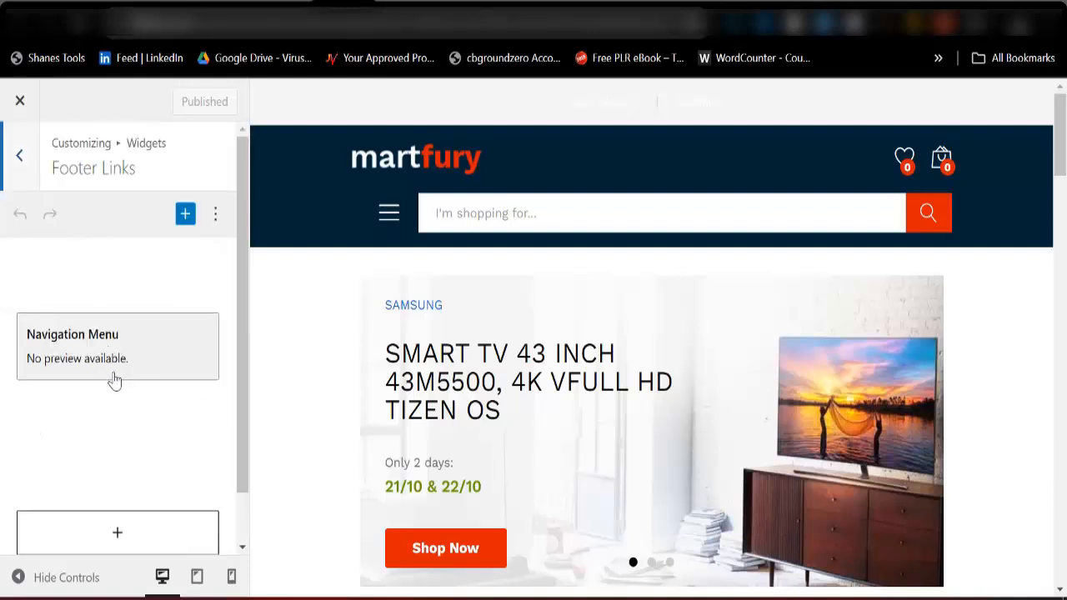
pyautogui.scroll(-1, 125, 423)
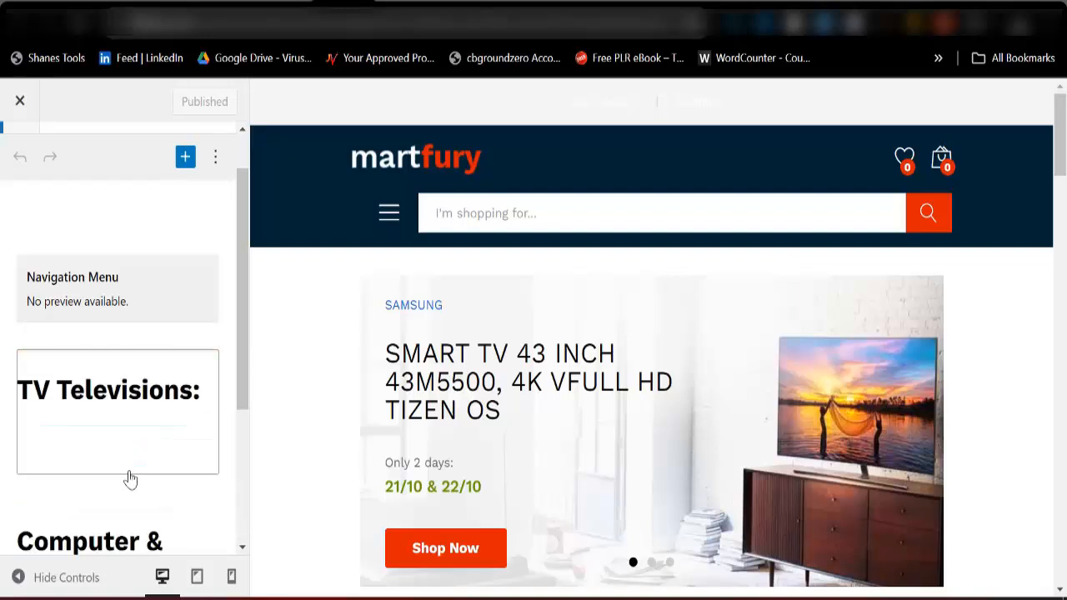
pyautogui.scroll(-3, 132, 472)
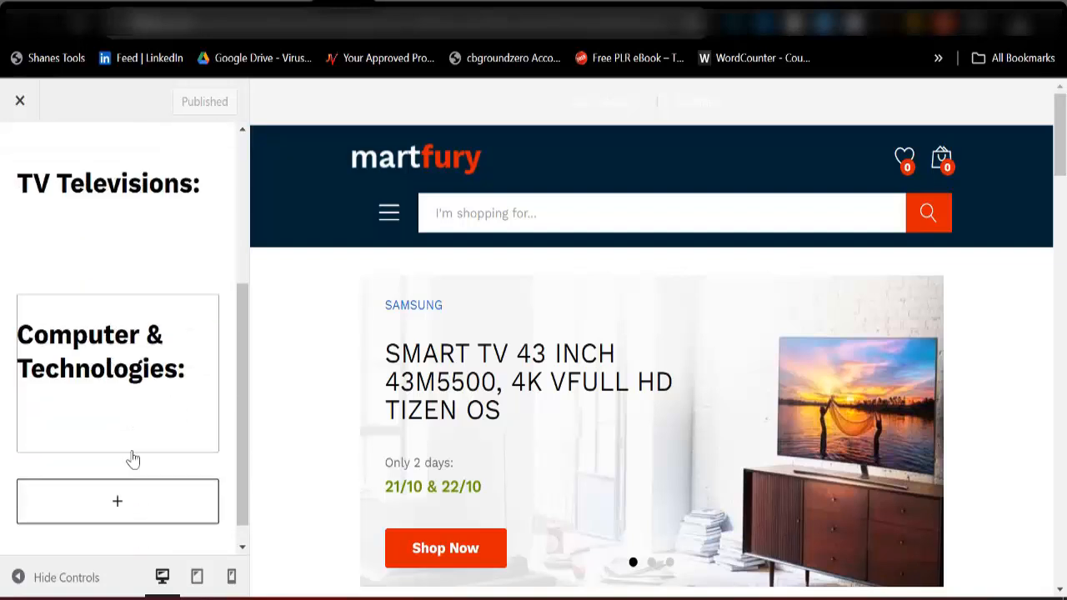
pyautogui.click(392, 5)
pyautogui.scroll(1, 227, 472)
pyautogui.scroll(2, 167, 500)
pyautogui.scroll(-2, 80, 483)
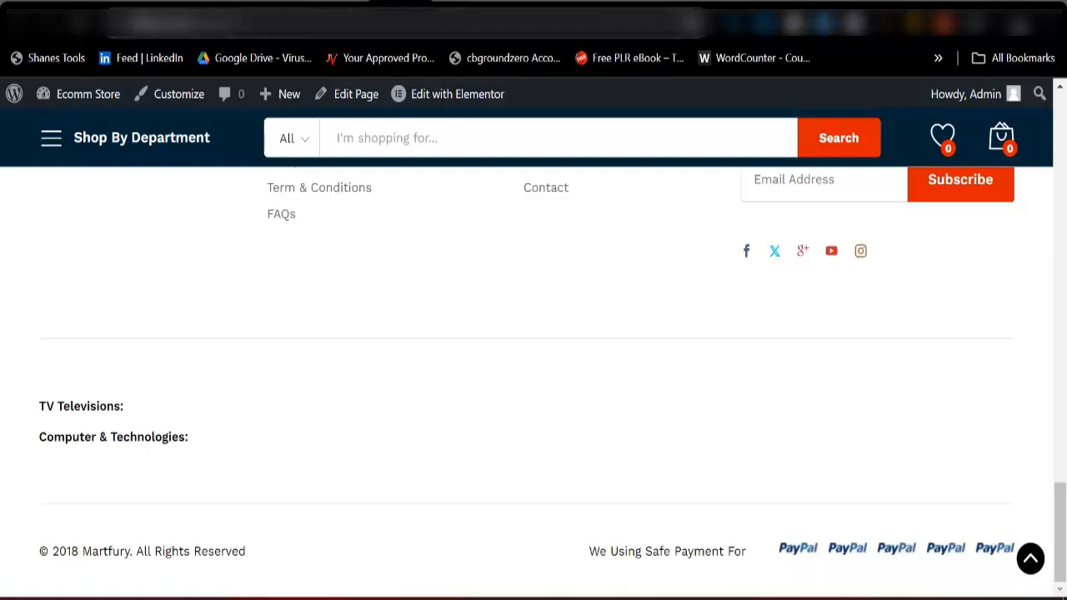
# Delete the Computer & Technologies navigation menu widget from the Footer Links area in the Customizer.
pyautogui.click(341, 4)
pyautogui.click(187, 324)
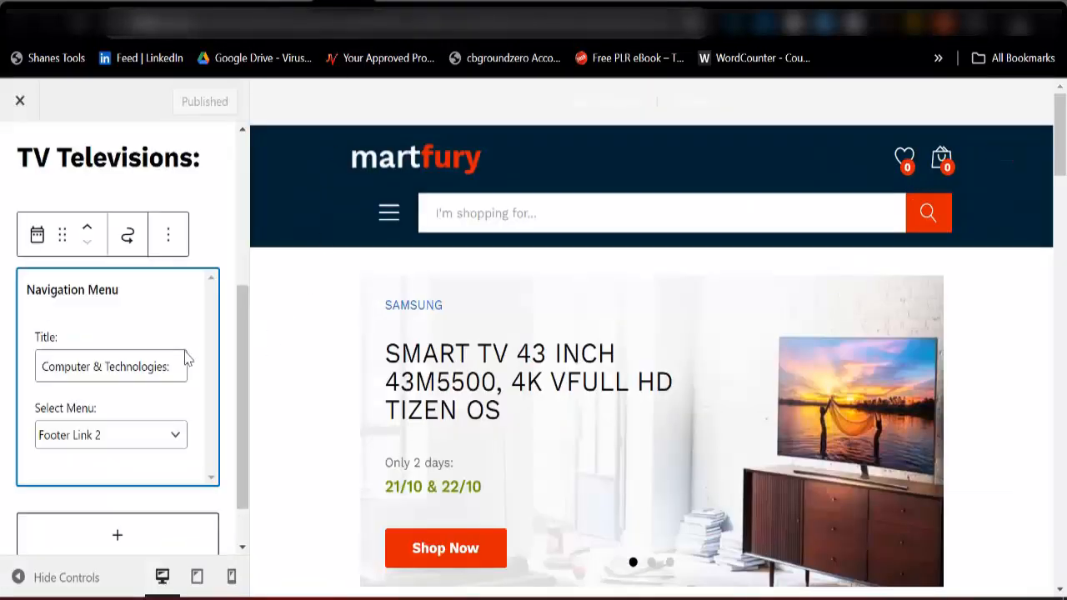
pyautogui.click(178, 239)
pyautogui.scroll(-2, 193, 565)
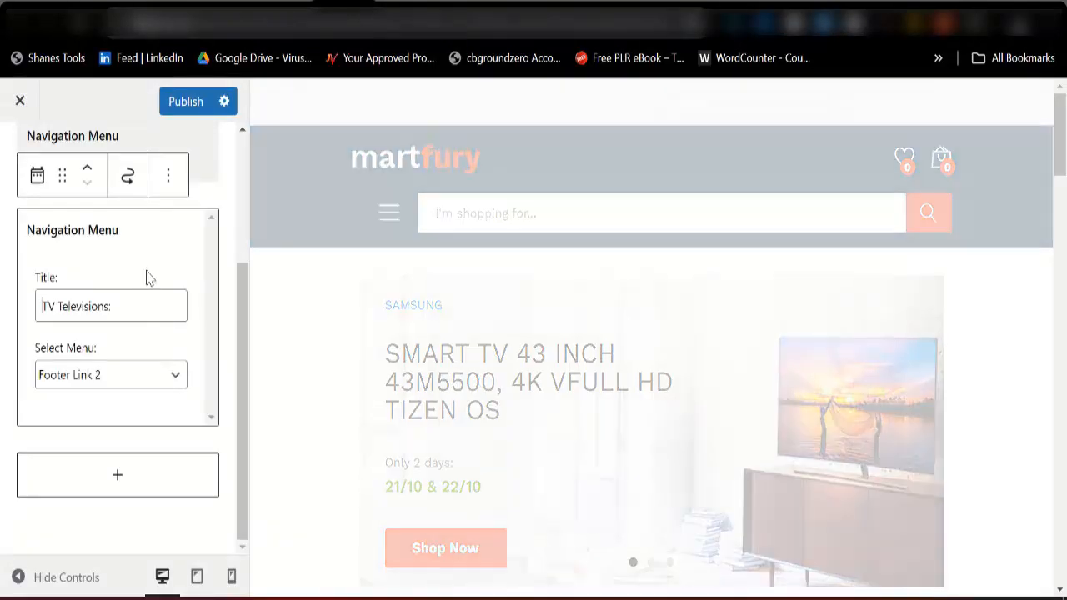
# Delete the TV Televisions and Consumer Electric navigation menu widgets from the Footer Links area and publish the changes.
pyautogui.click(168, 177)
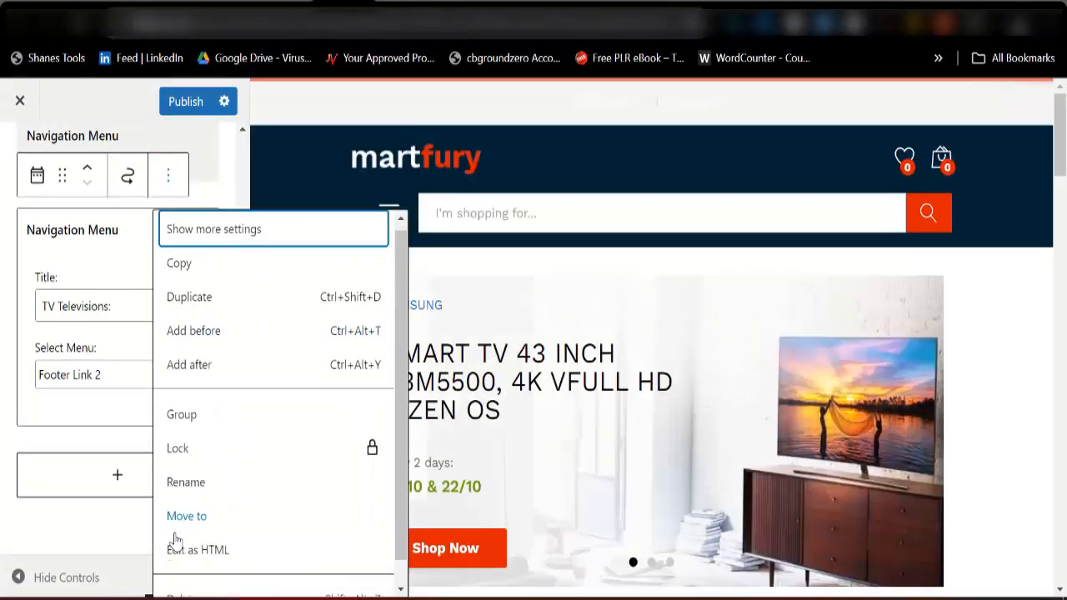
pyautogui.scroll(-2, 172, 542)
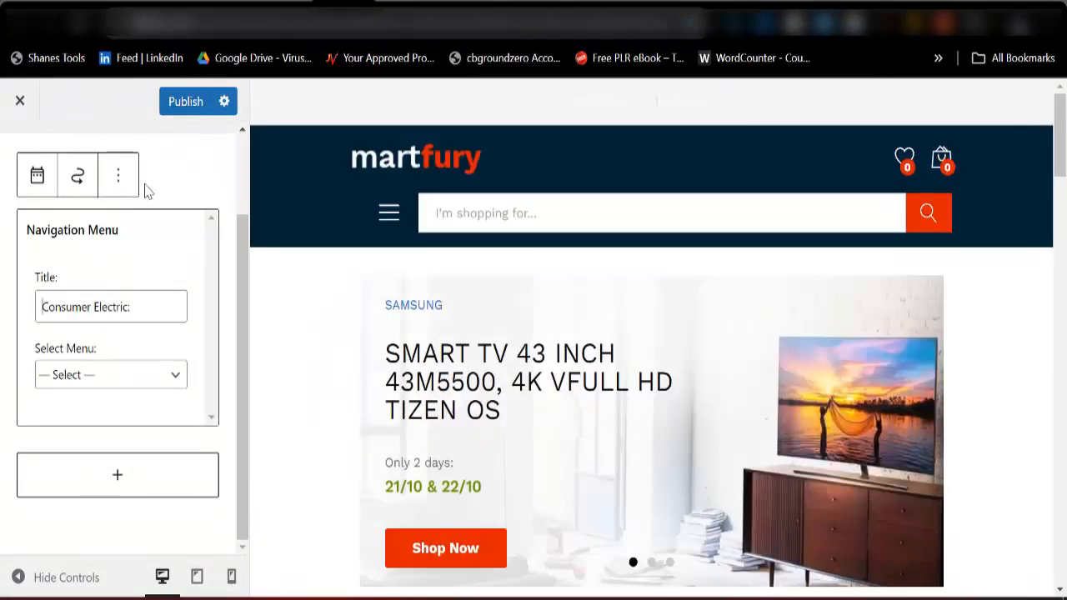
pyautogui.click(127, 185)
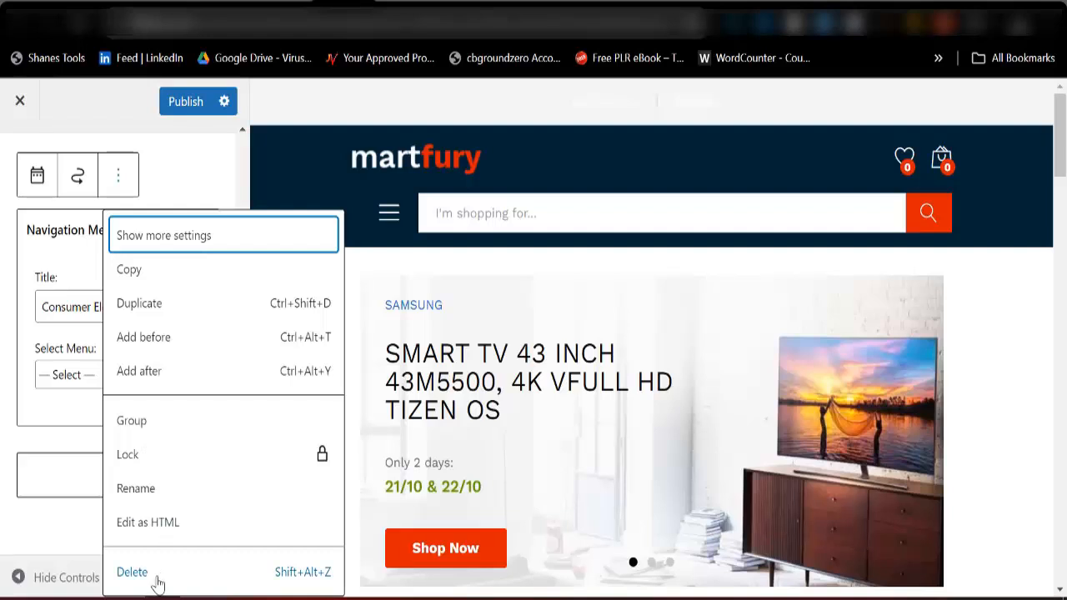
pyautogui.click(155, 570)
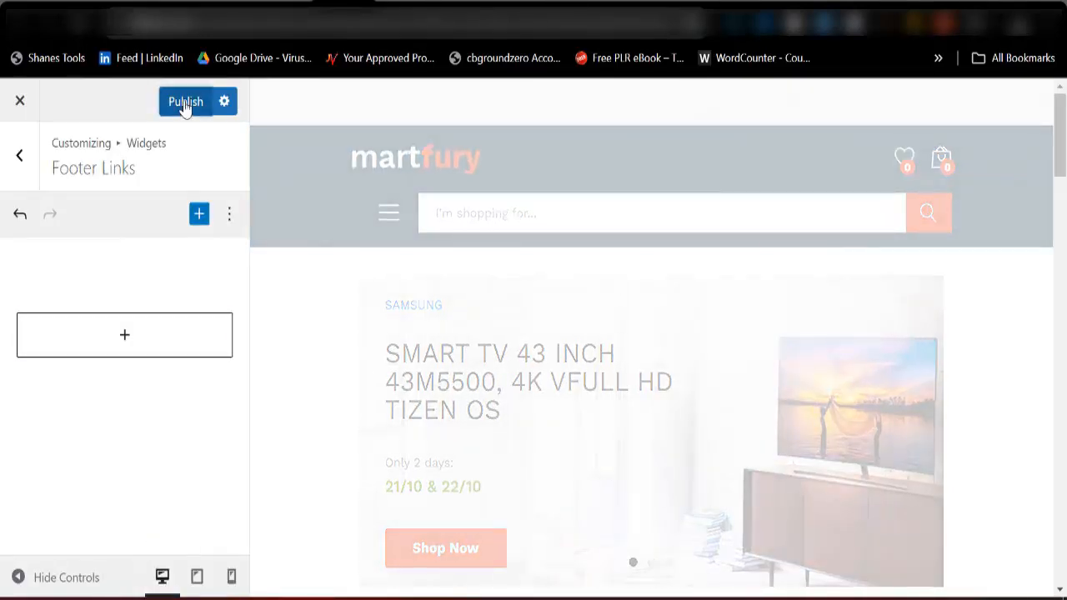
pyautogui.click(185, 102)
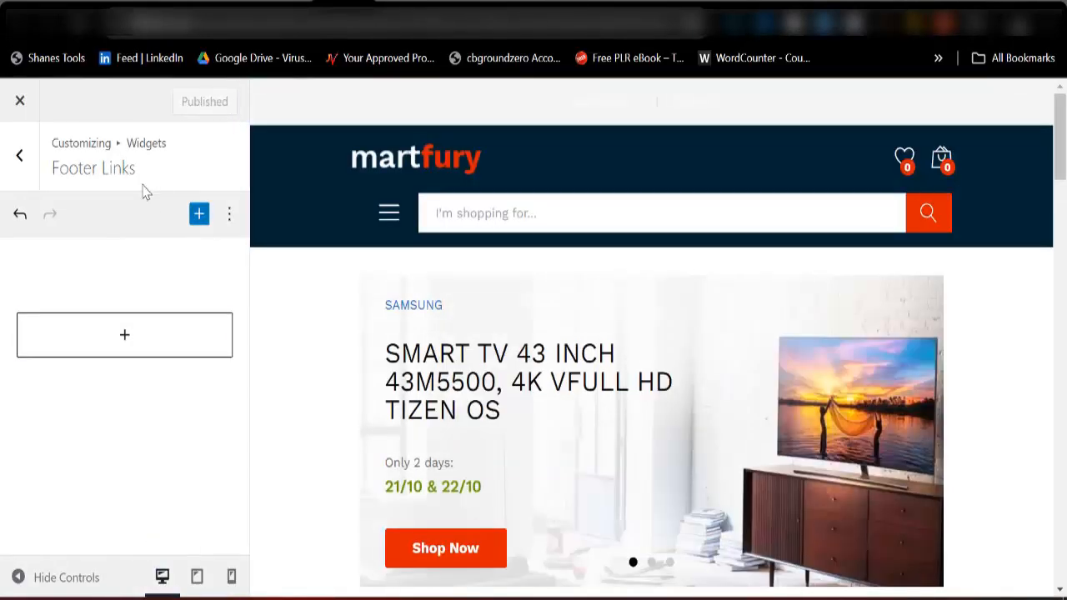
# Delete the Quick Links navigation menu widget from the Footer 1 area and publish the change.
pyautogui.click(19, 166)
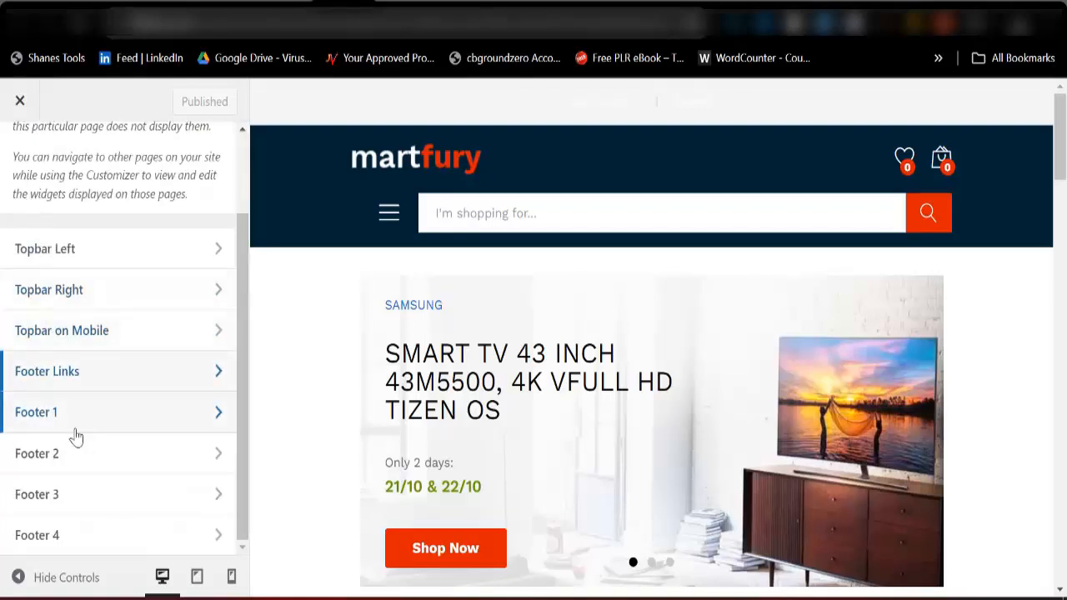
pyautogui.click(76, 426)
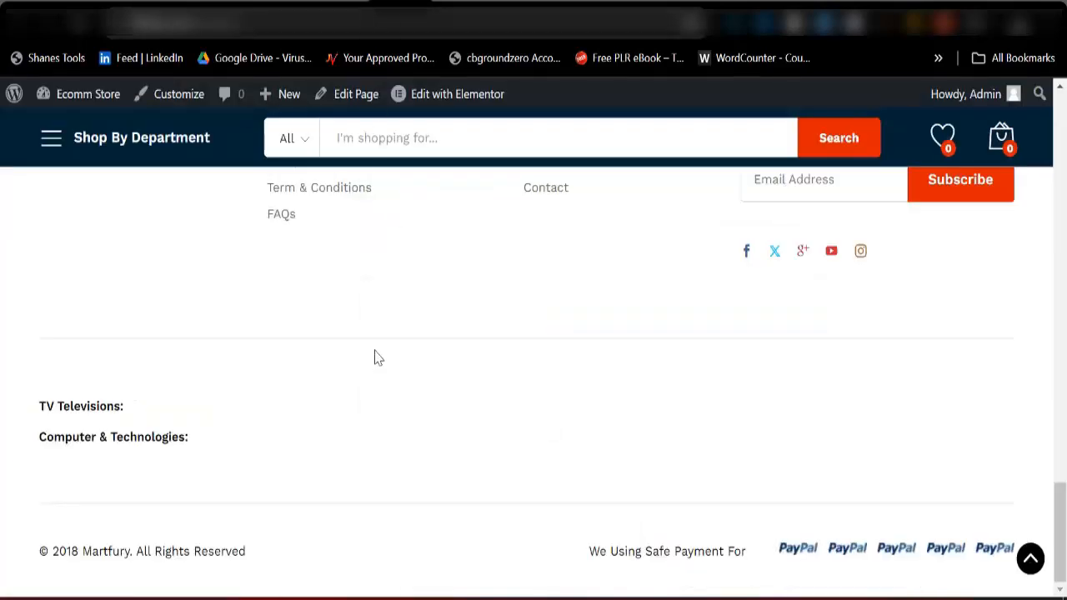
pyautogui.scroll(5, 259, 436)
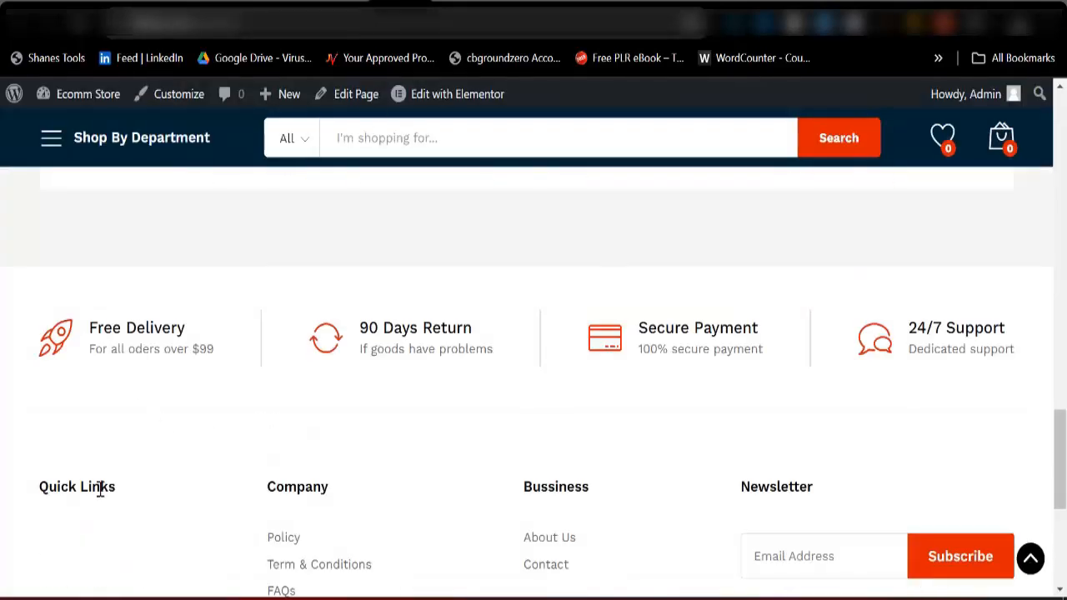
pyautogui.click(329, 10)
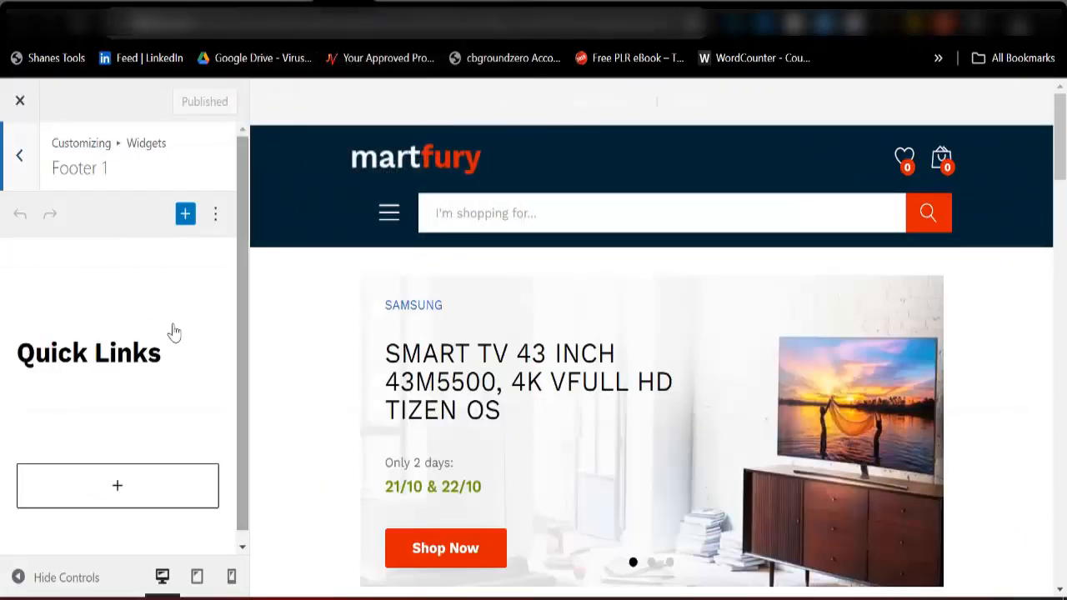
pyautogui.click(138, 352)
pyautogui.click(117, 280)
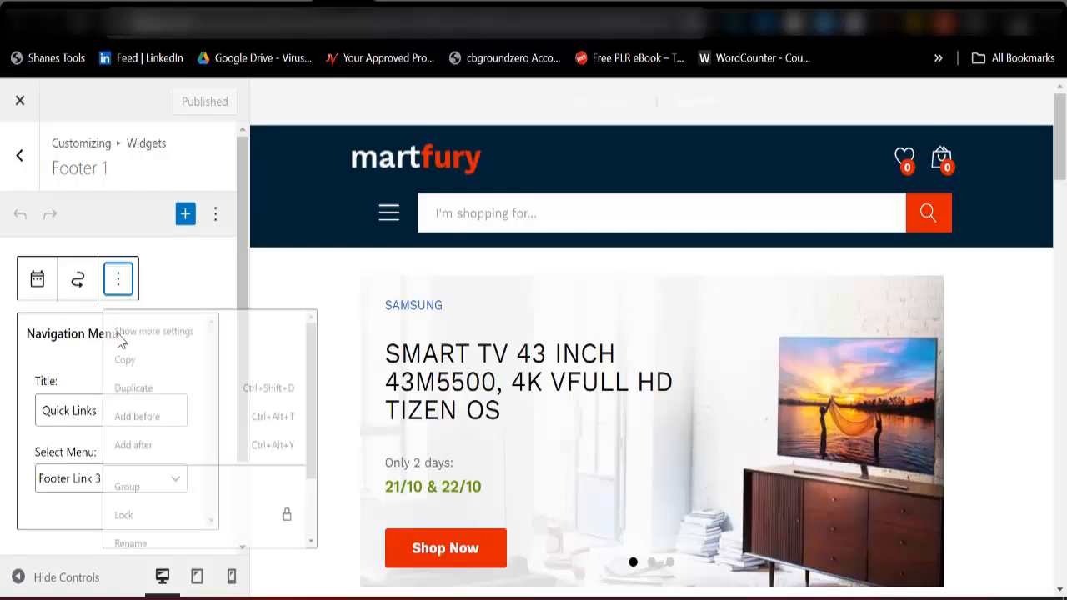
pyautogui.scroll(-2, 138, 534)
pyautogui.click(136, 574)
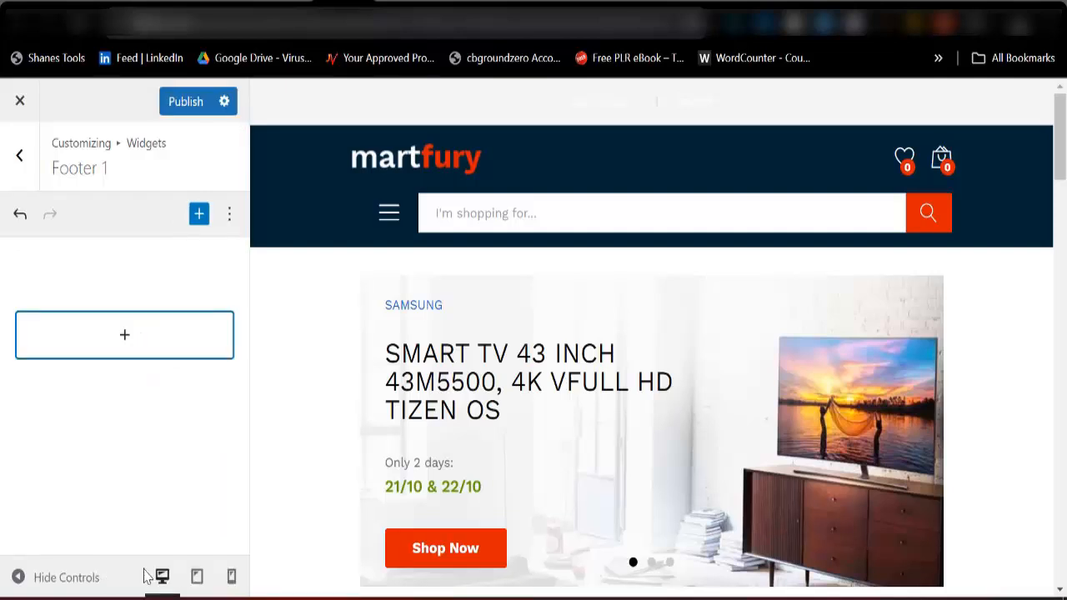
pyautogui.click(183, 101)
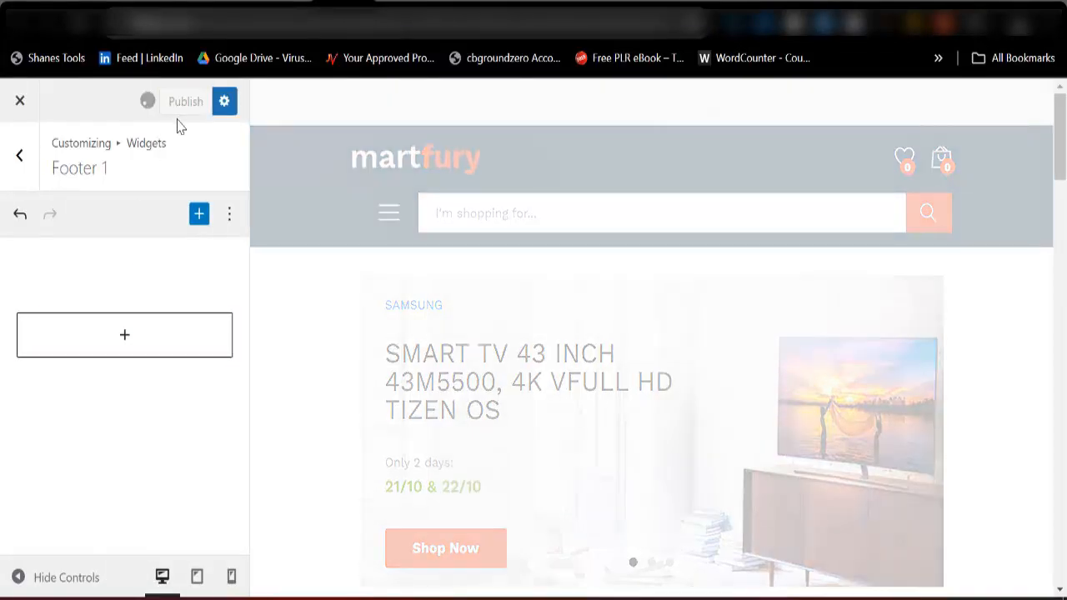
pyautogui.click(13, 169)
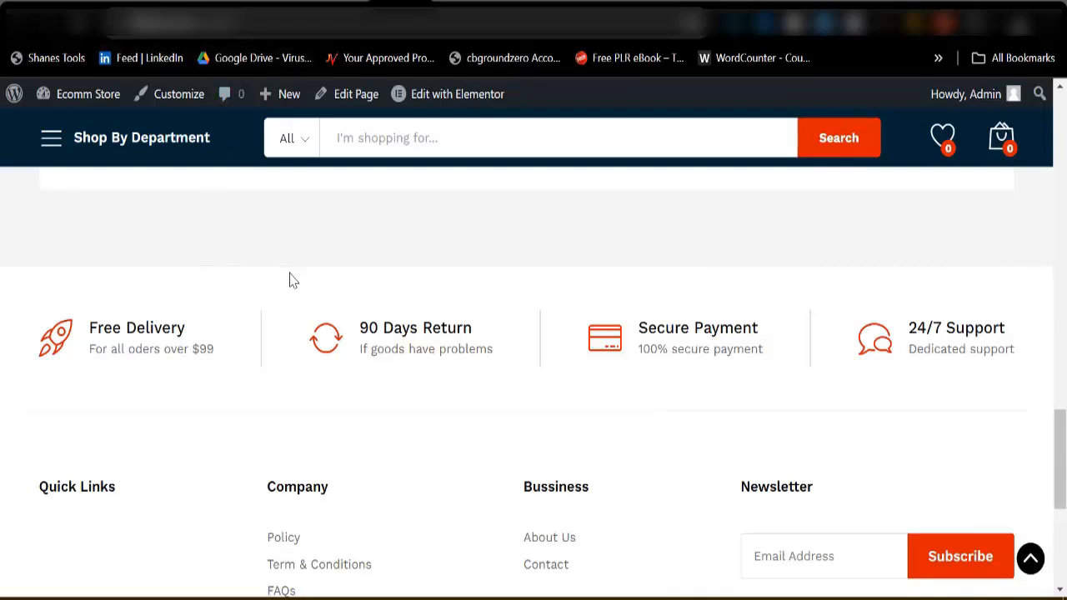
# Review the live homepage from the footer up to the top bar, and return to the Customizer's main list of settings.
pyautogui.scroll(3, 292, 281)
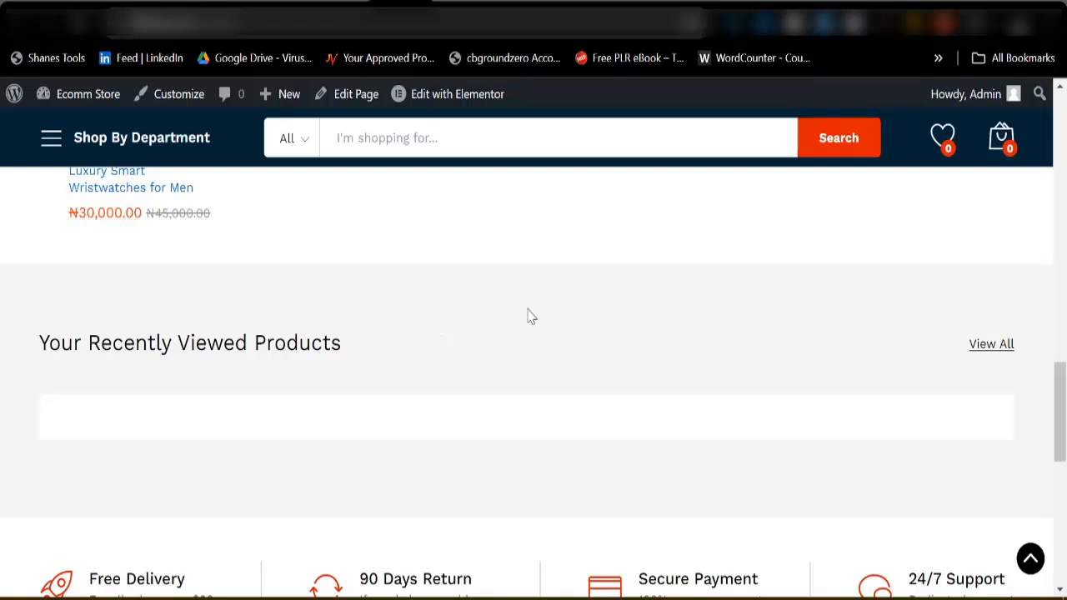
pyautogui.scroll(15, 305, 343)
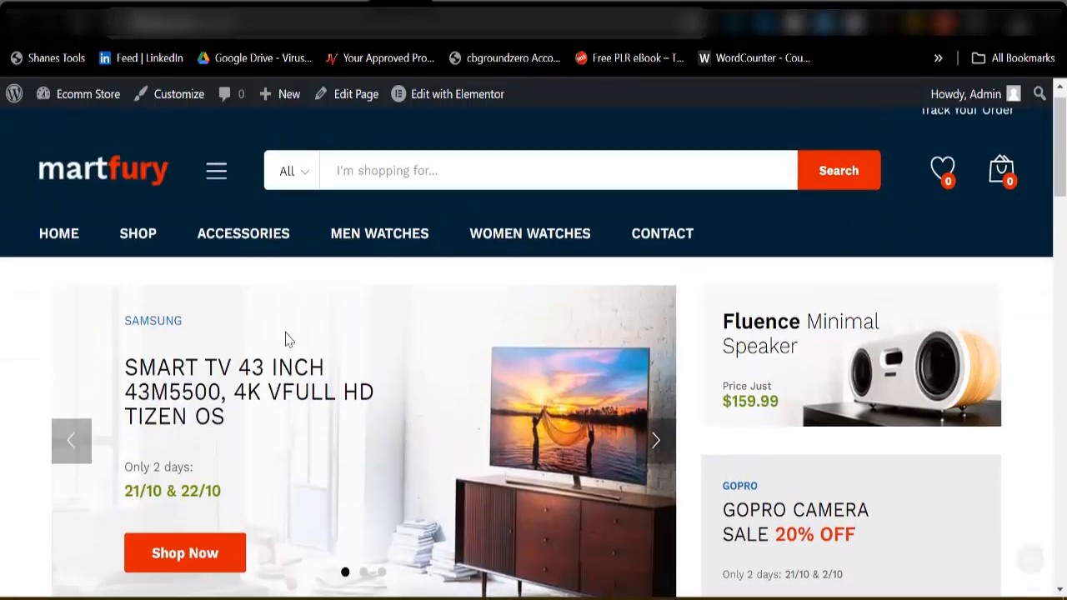
pyautogui.scroll(1, 288, 339)
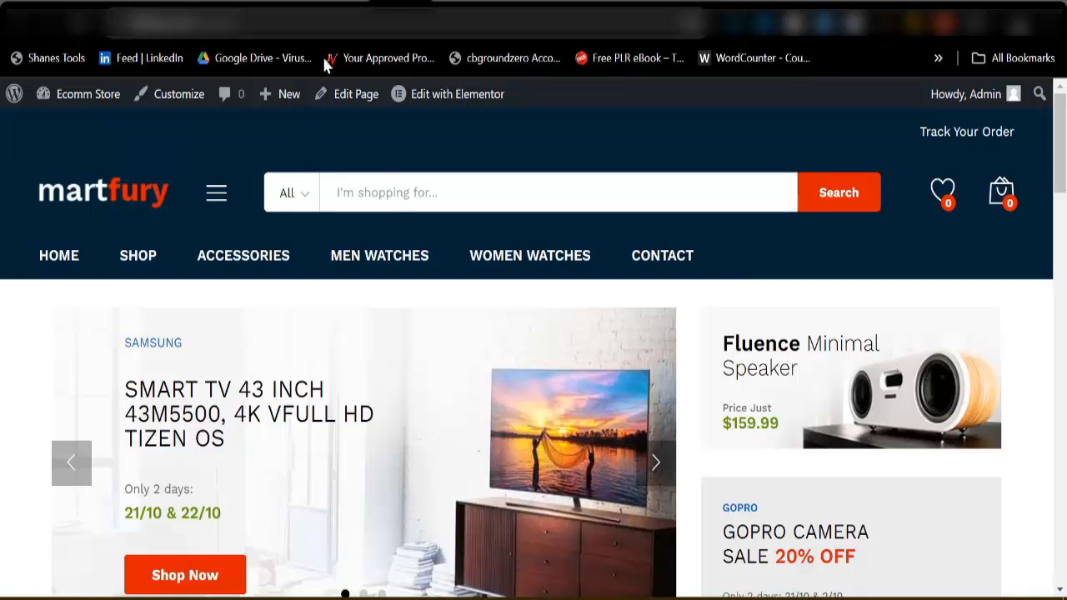
pyautogui.click(339, 4)
pyautogui.scroll(1, 106, 334)
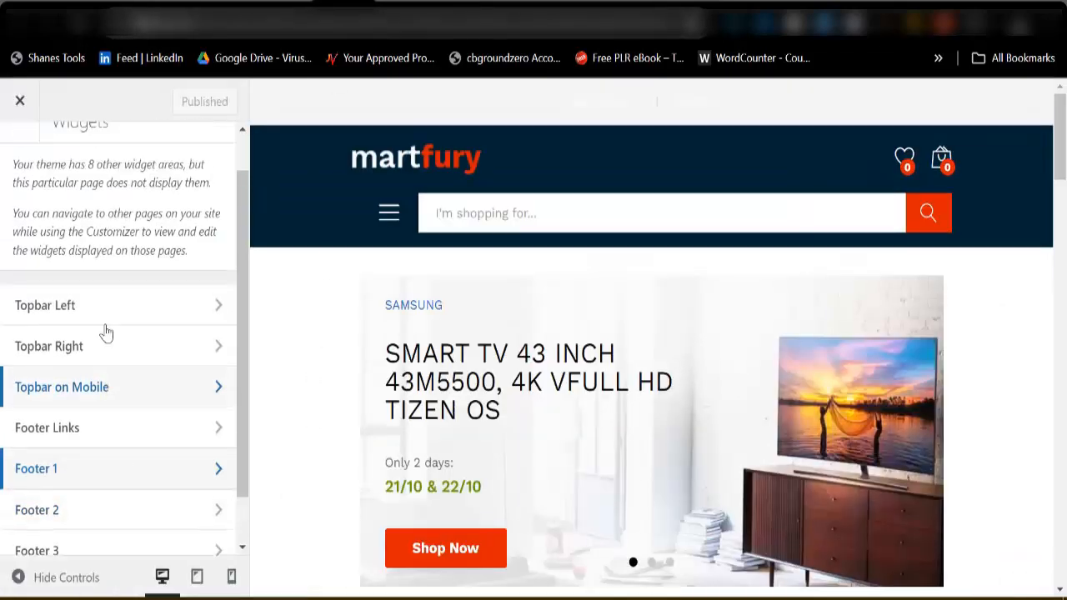
pyautogui.scroll(2, 92, 300)
pyautogui.click(8, 167)
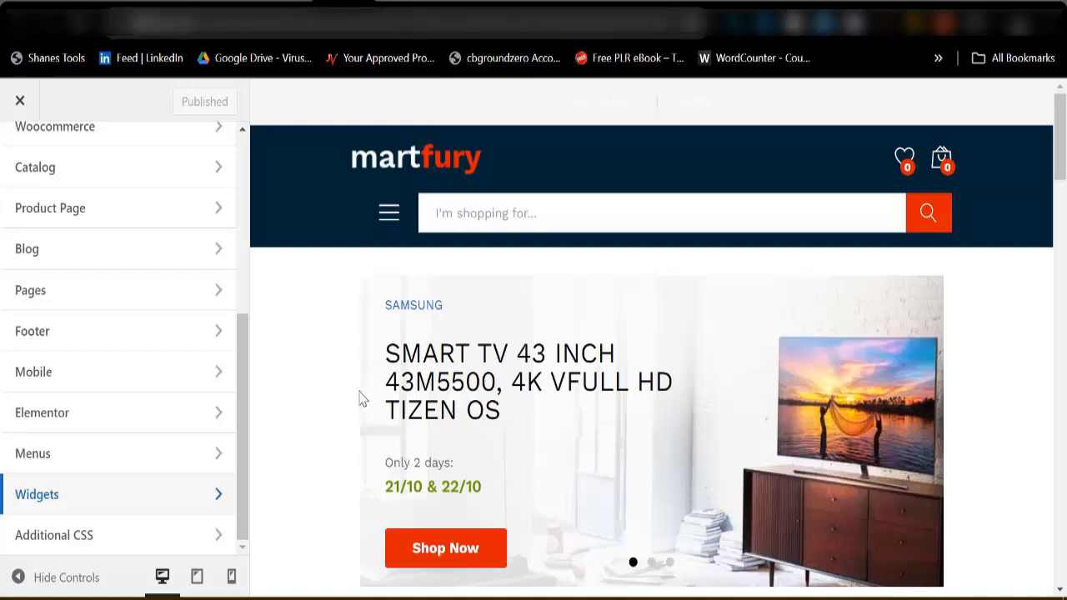
pyautogui.scroll(5, 217, 375)
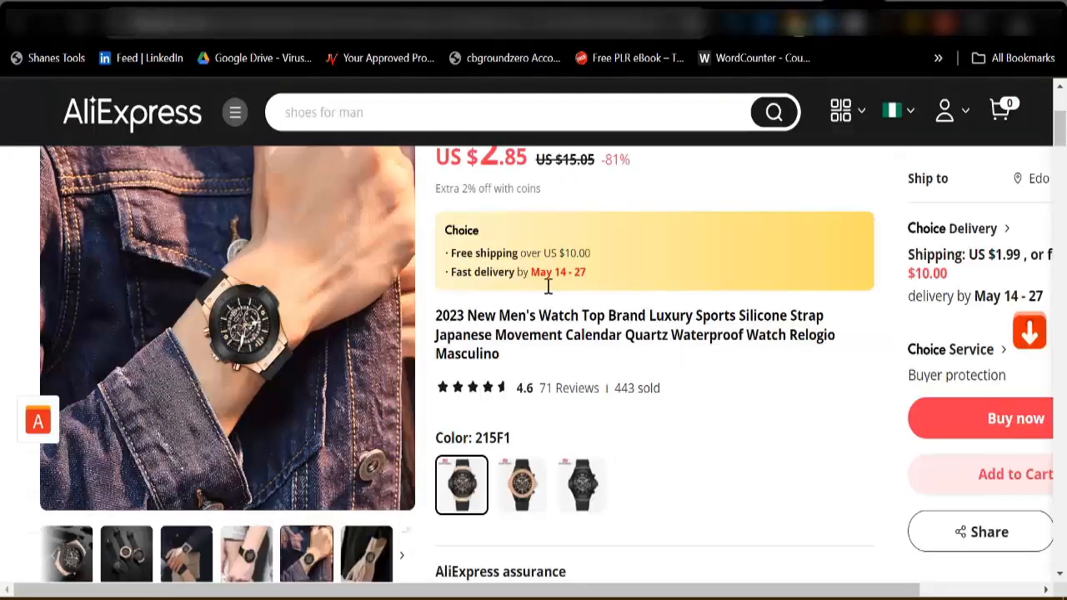
# Open the Foreign Trade Watch from the related items on AliExpress and examine its product images and details.
pyautogui.scroll(-7, 464, 450)
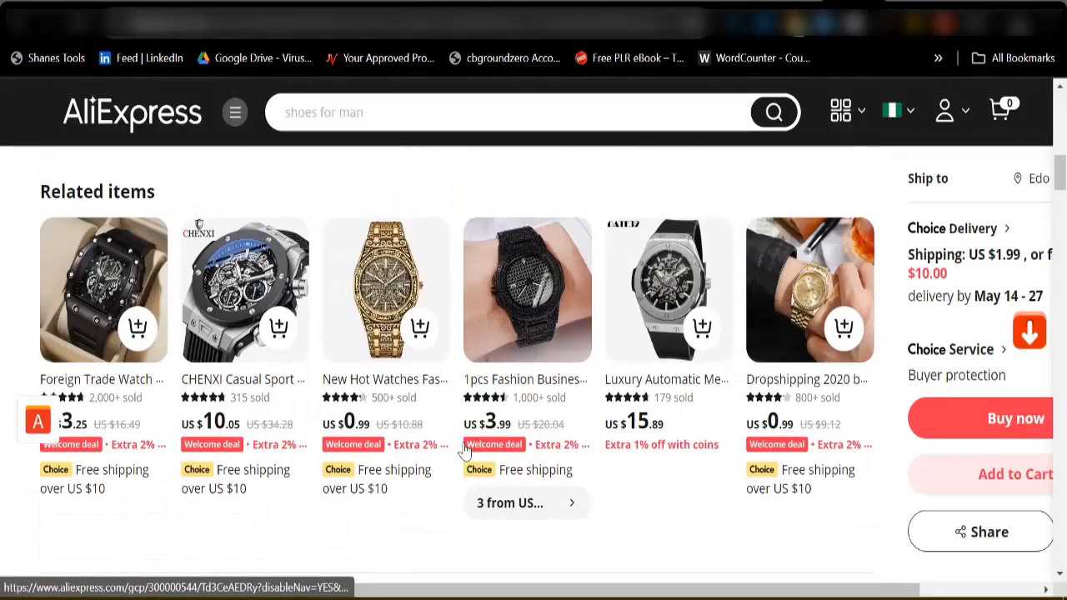
pyautogui.click(115, 287)
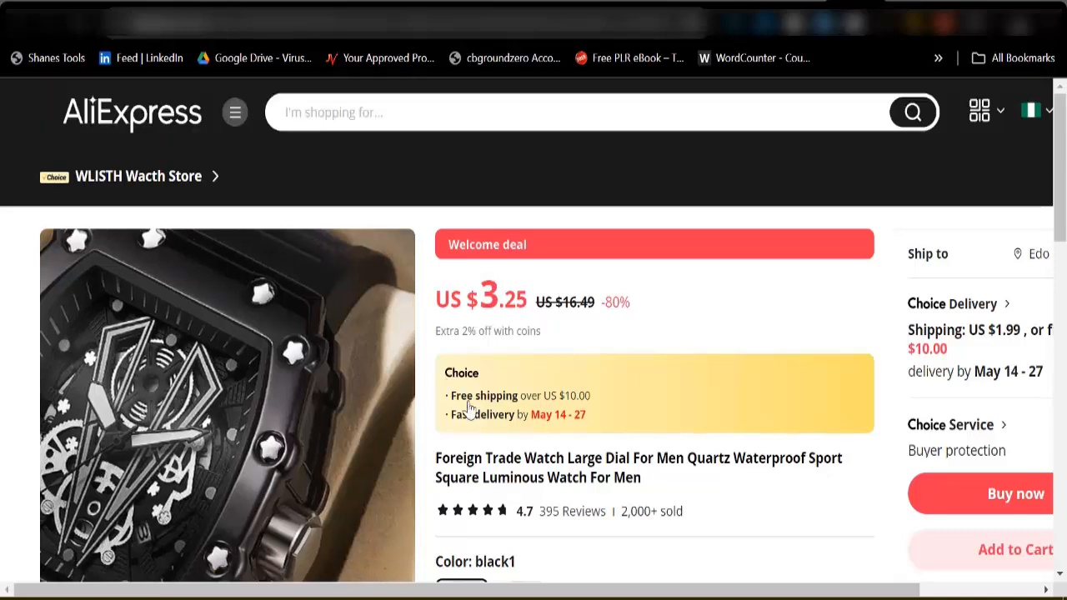
pyautogui.scroll(-3, 273, 408)
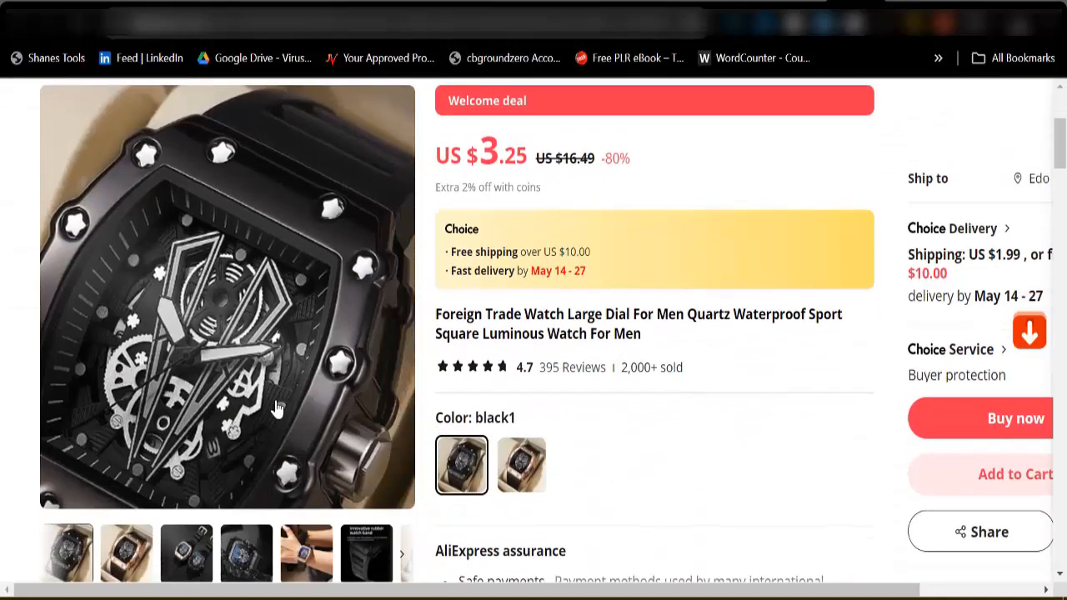
pyautogui.scroll(3, 114, 453)
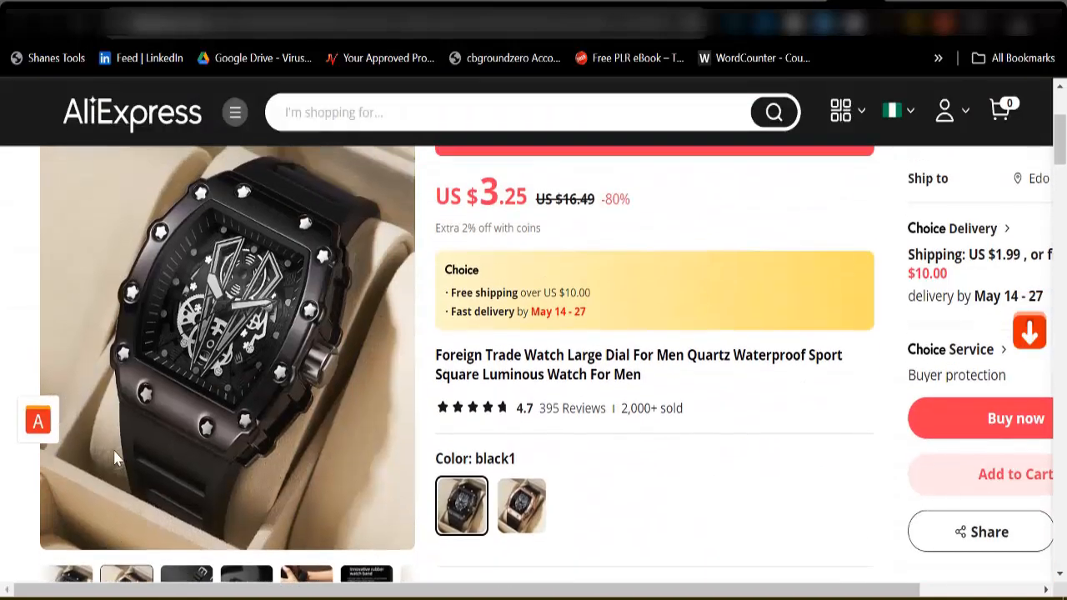
pyautogui.scroll(1, 114, 379)
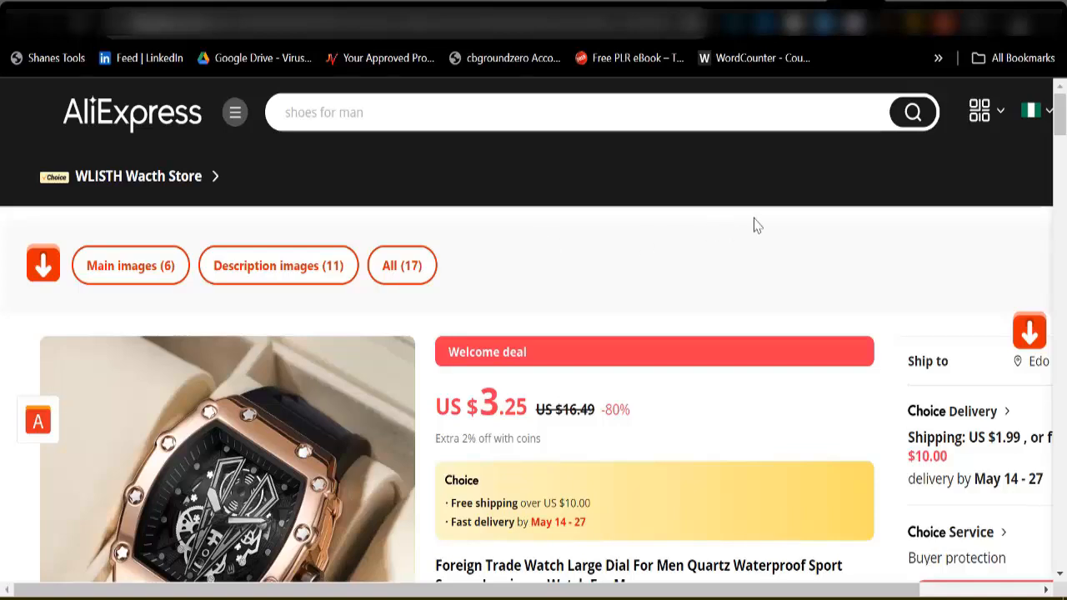
pyautogui.click(894, 1)
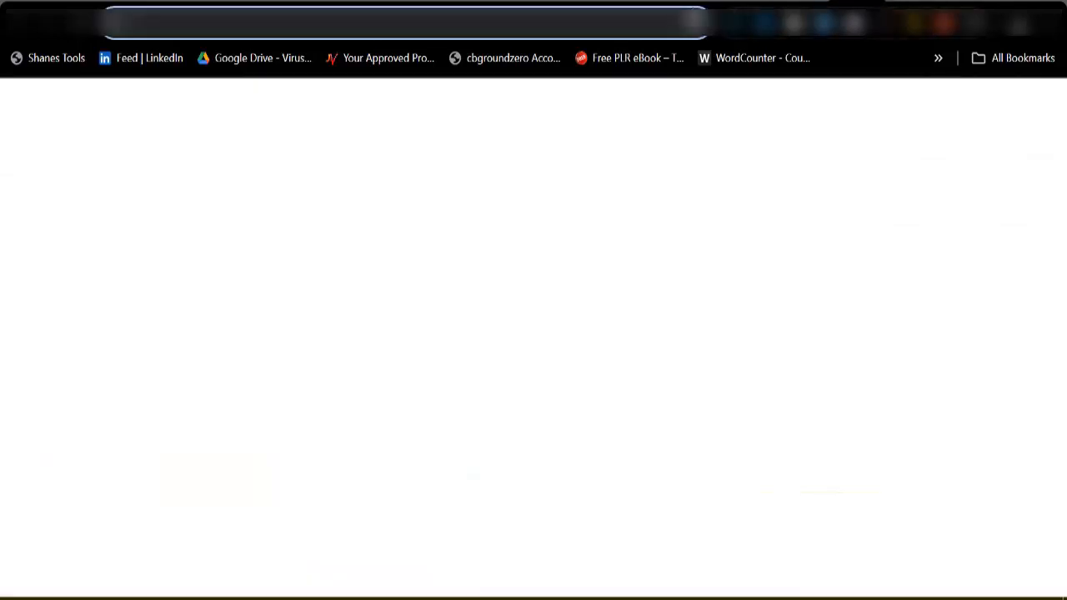
pyautogui.click(627, 29)
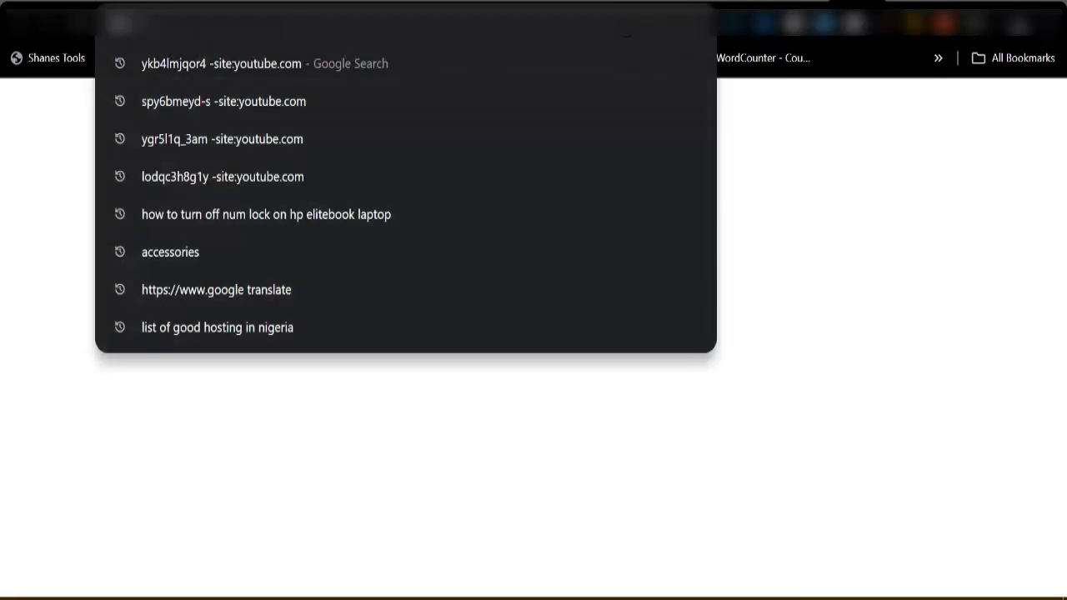
pyautogui.write('a')
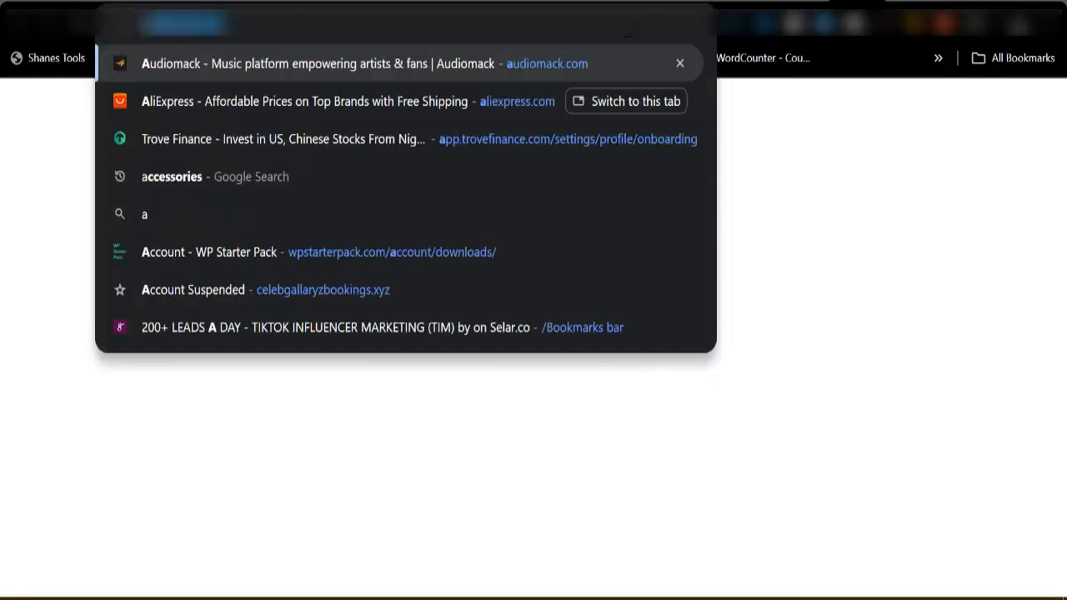
pyautogui.write('lisa')
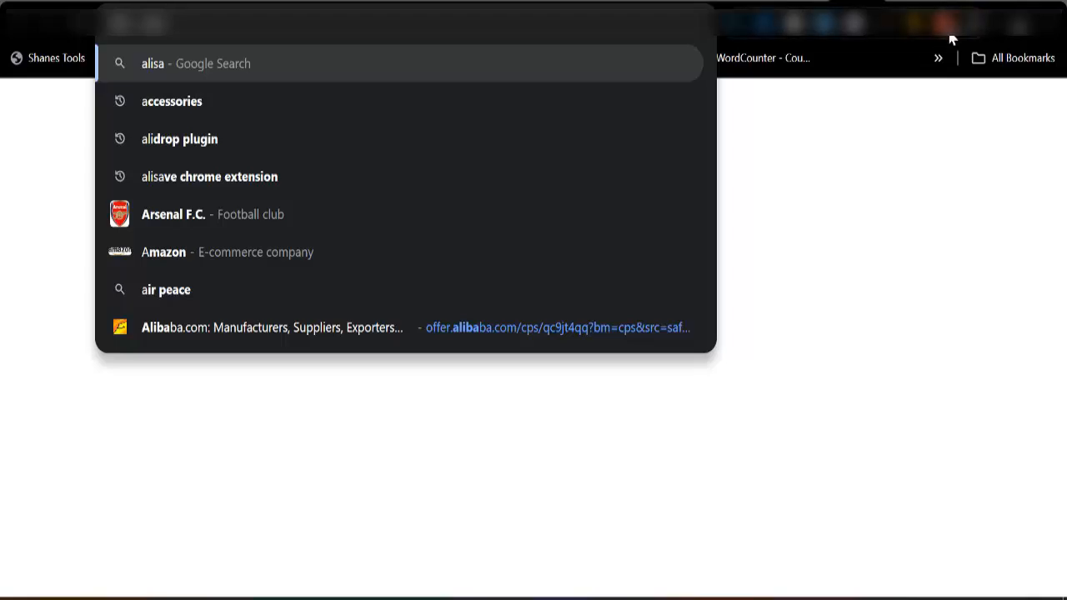
pyautogui.click(824, 2)
# Download the main images of the Foreign Trade Watch from its AliExpress product page using the image download extension.
pyautogui.scroll(-3, 335, 463)
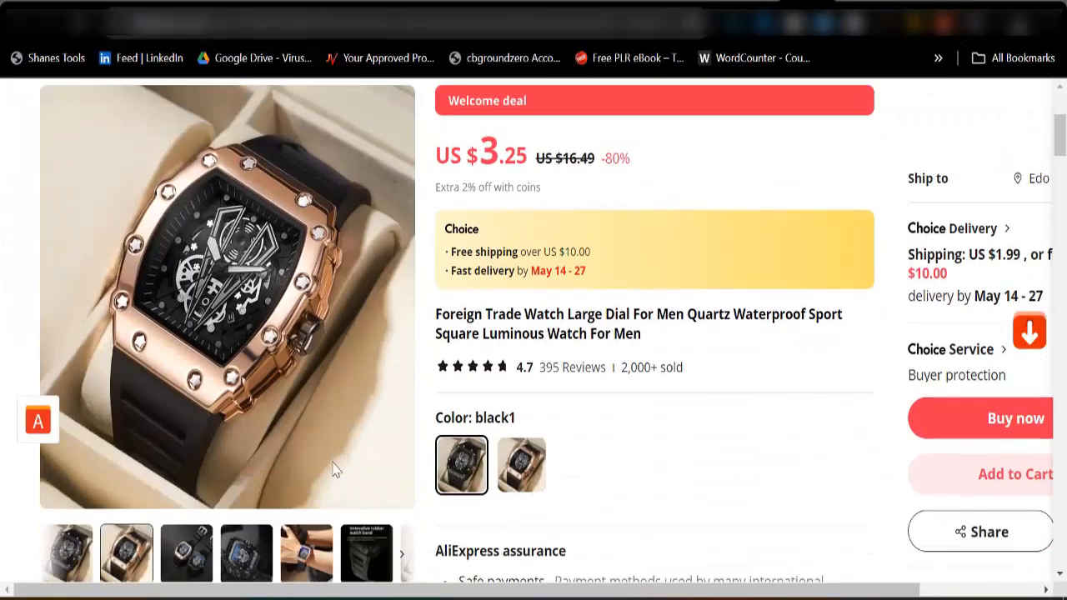
pyautogui.scroll(-2, 298, 495)
pyautogui.scroll(-5, 572, 198)
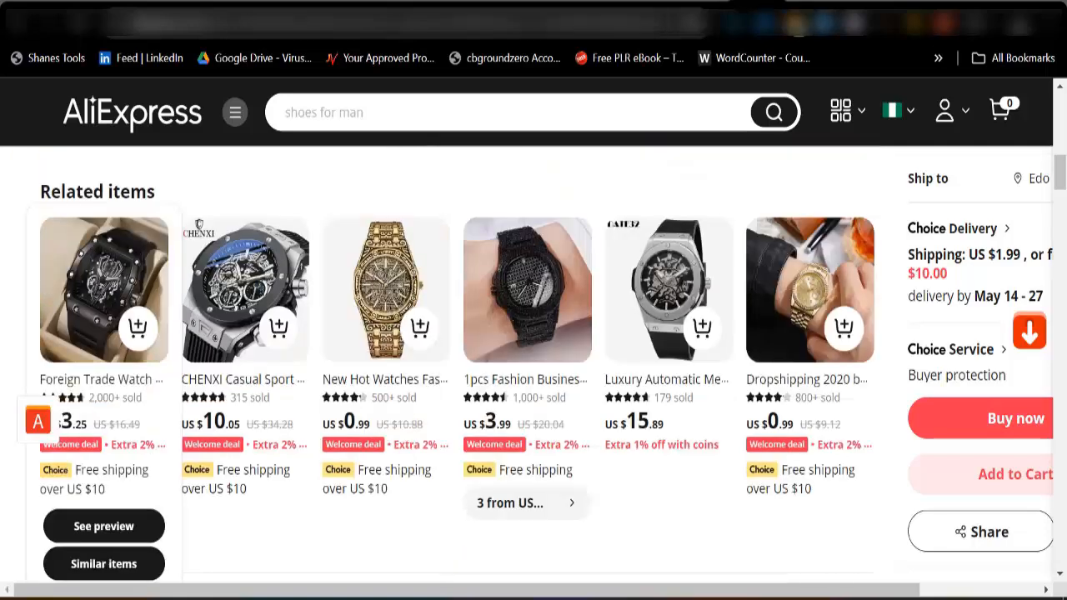
pyautogui.scroll(3, 572, 198)
pyautogui.scroll(-10, 588, 148)
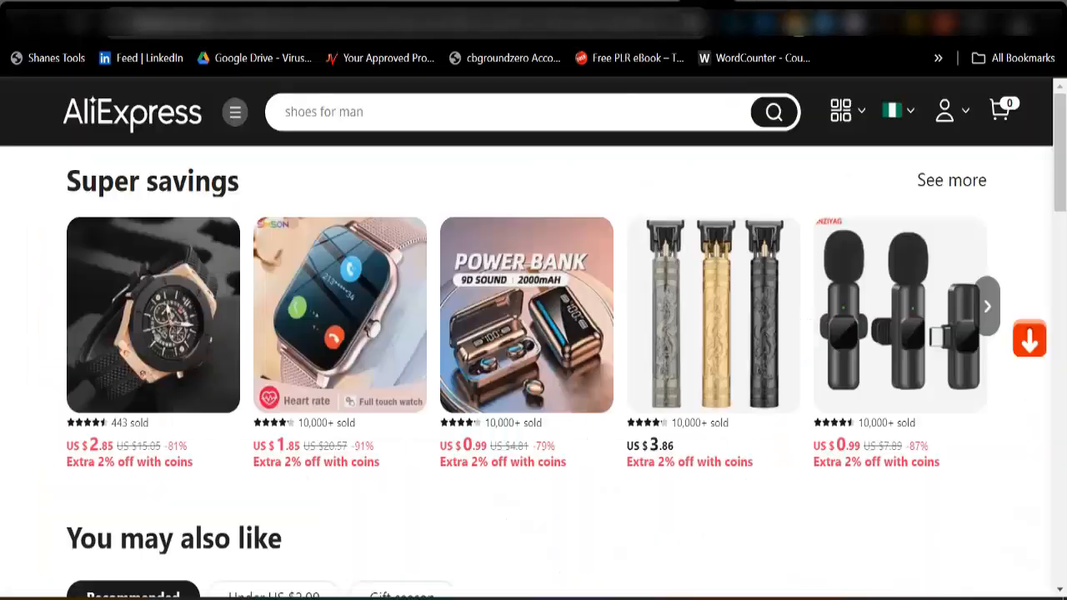
pyautogui.scroll(15, 266, 459)
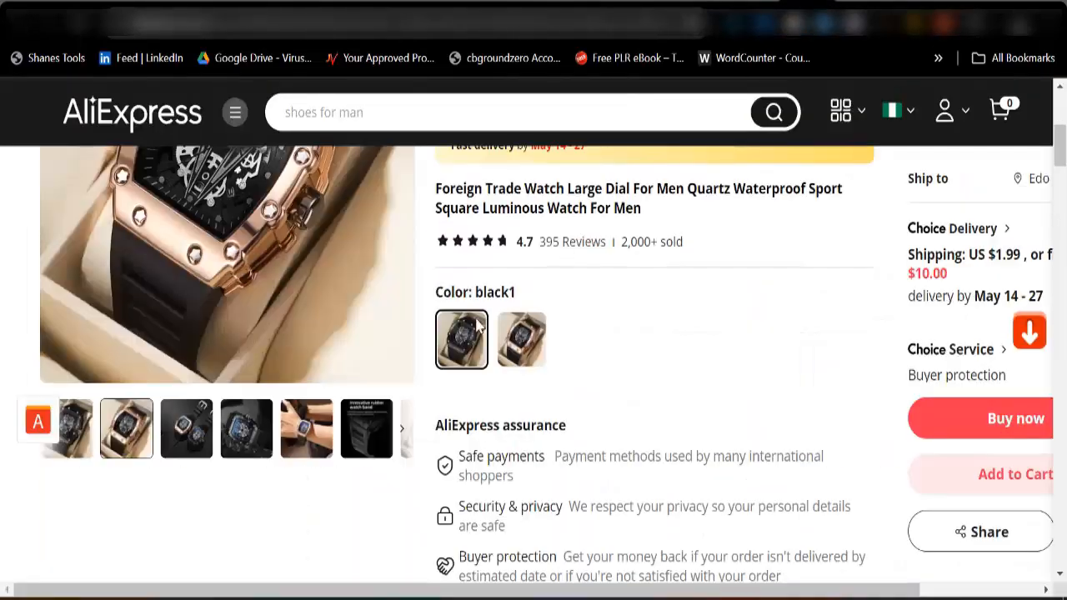
pyautogui.scroll(4, 323, 460)
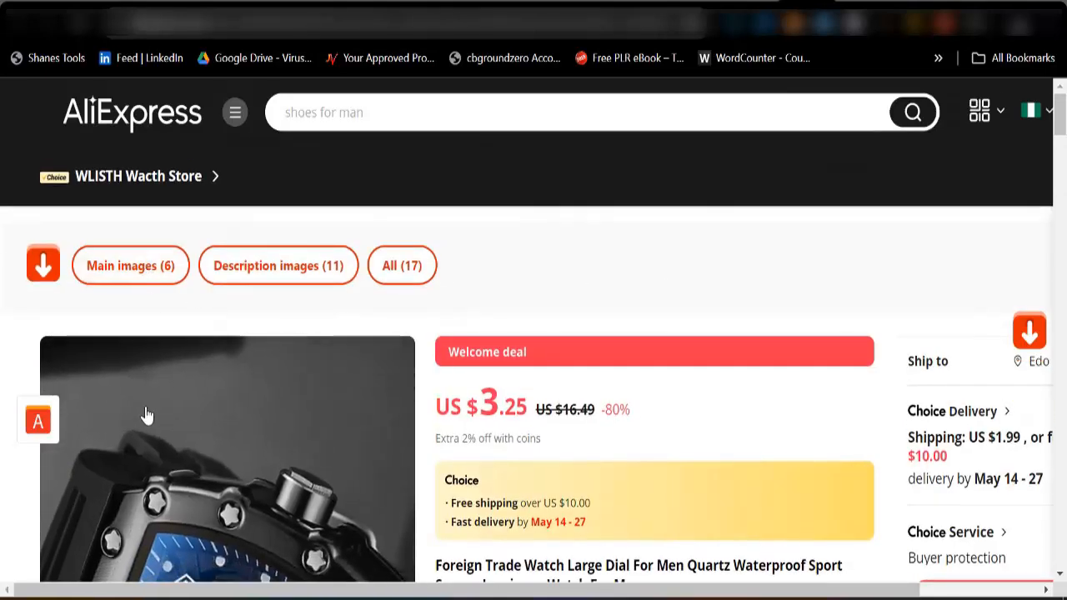
pyautogui.click(132, 282)
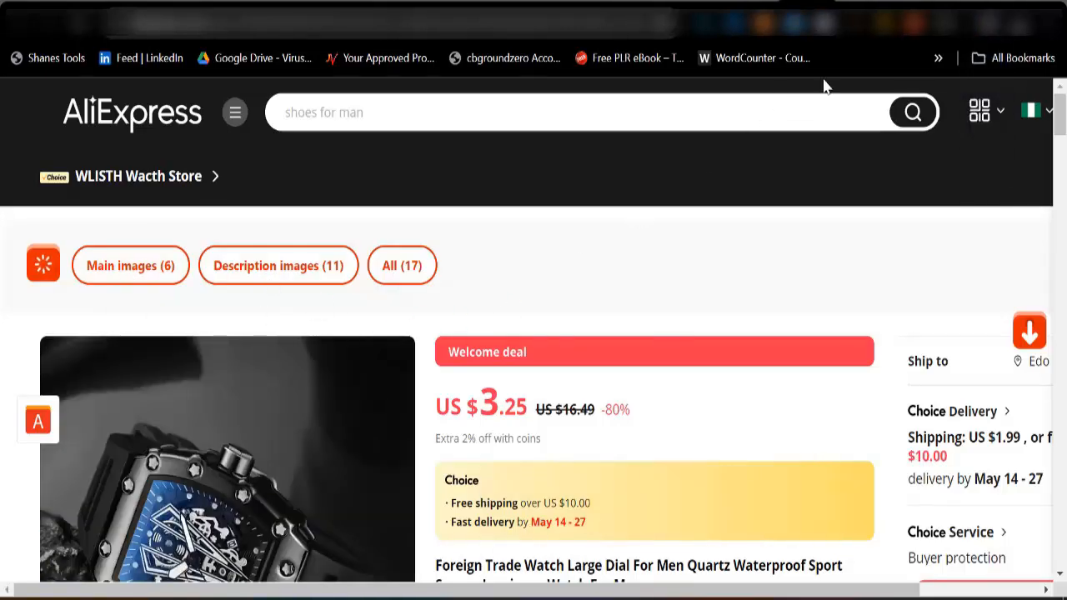
pyautogui.scroll(-2, 656, 505)
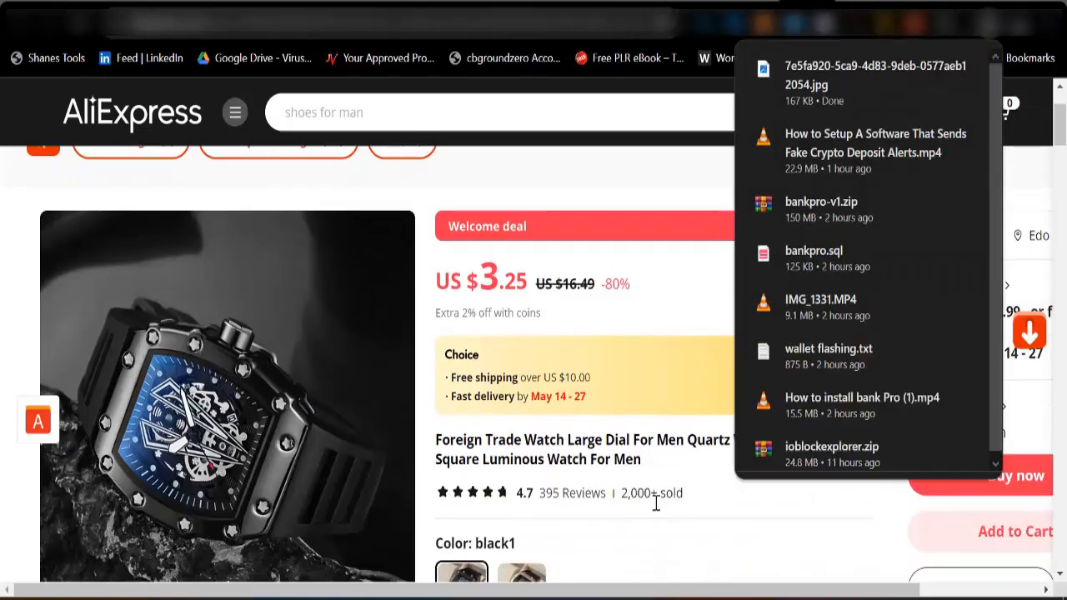
# Copy the title text "Foreign Trade Watch Large Dial For Men Quartz Waterproof" from the AliExpress product page.
pyautogui.click(626, 180)
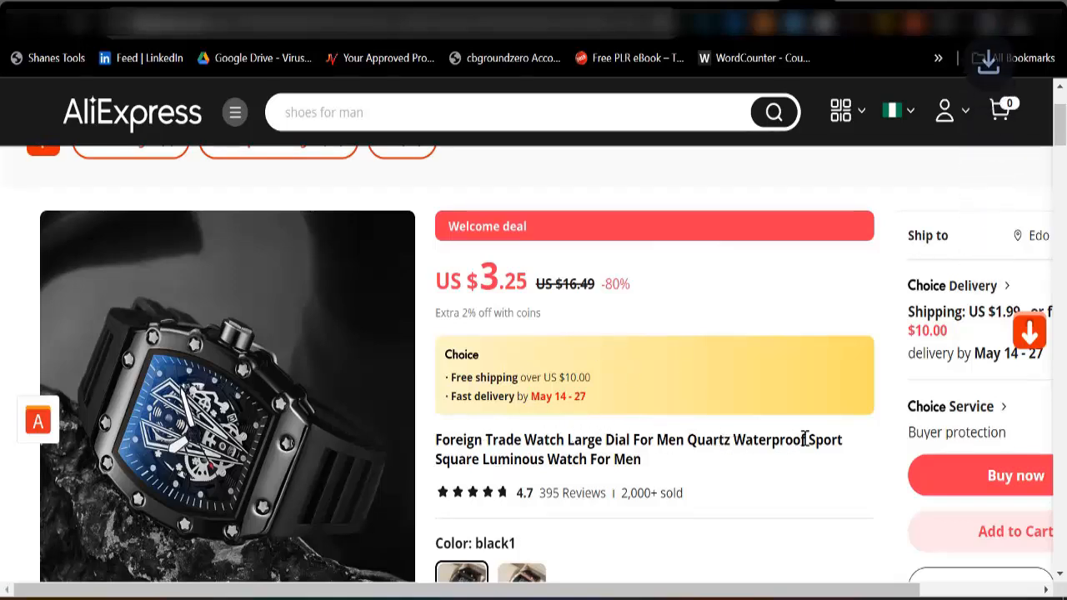
pyautogui.moveTo(808, 441); pyautogui.dragTo(434, 449)
pyautogui.hotkey('ctrl', 'c')
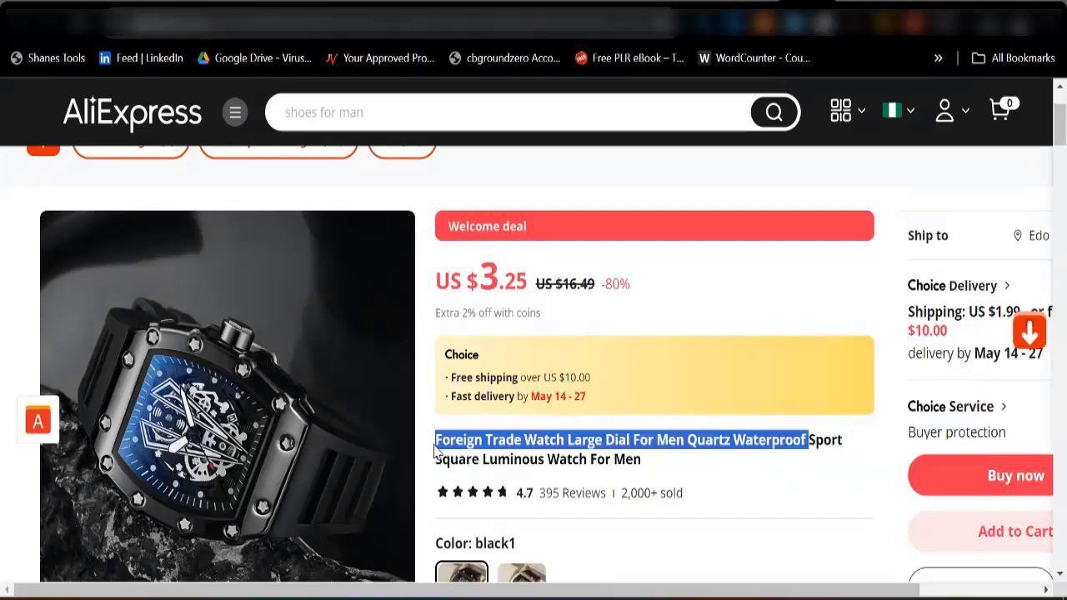
pyautogui.rightClick(453, 442)
pyautogui.click(490, 220)
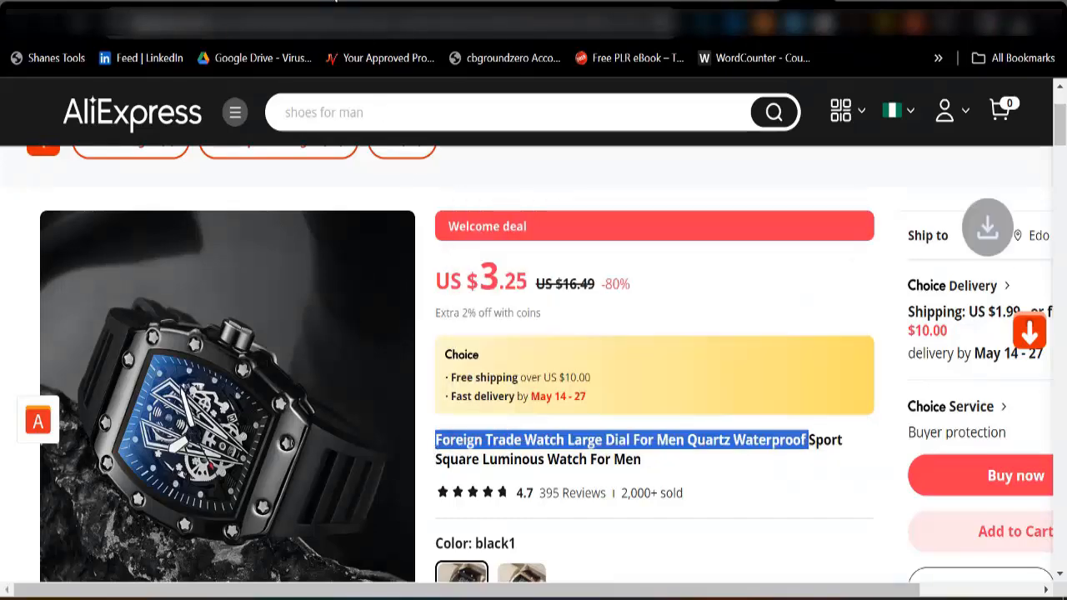
# In the WordPress admin, start a new product and name it "Foreign Trade Watch Large Dial For Men Quartz Waterproof" using the copied title.
pyautogui.click(260, 2)
pyautogui.scroll(6, 250, 333)
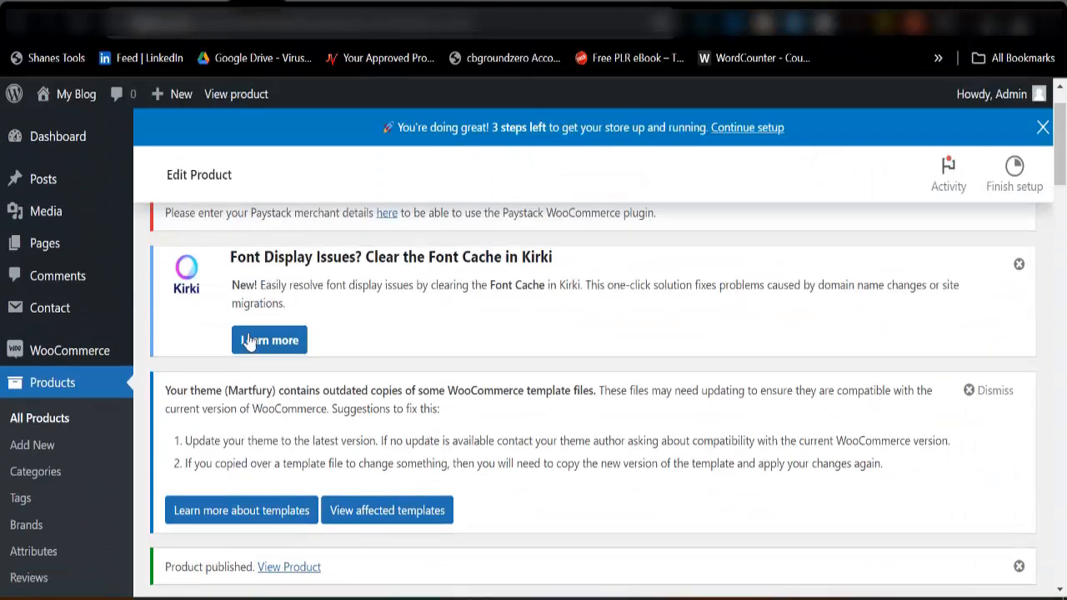
pyautogui.keyDown('alt'); pyautogui.click(294, 242); pyautogui.keyUp('alt')
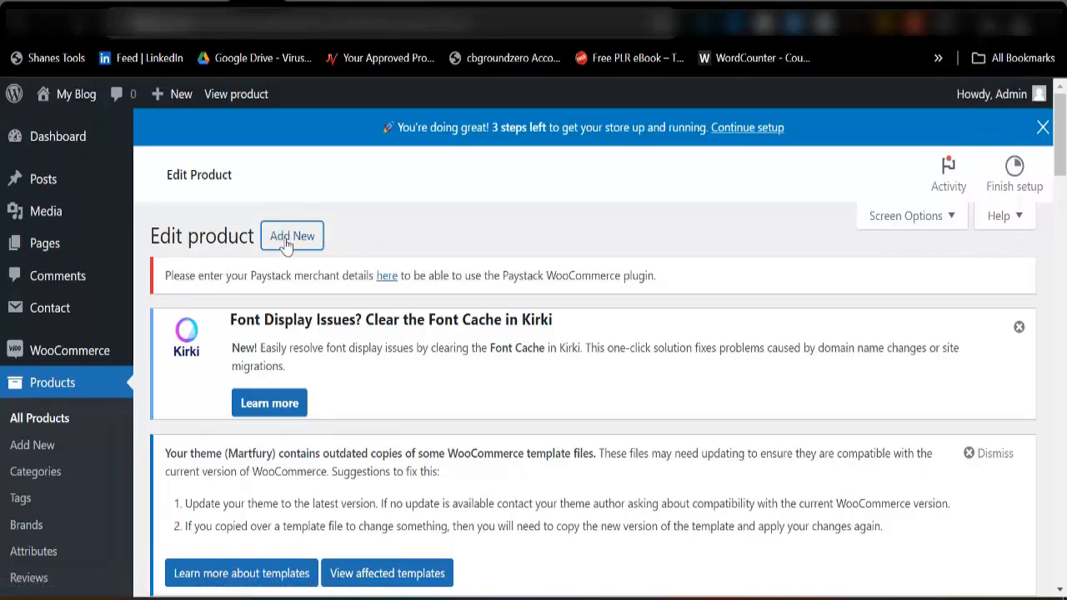
pyautogui.click(287, 239)
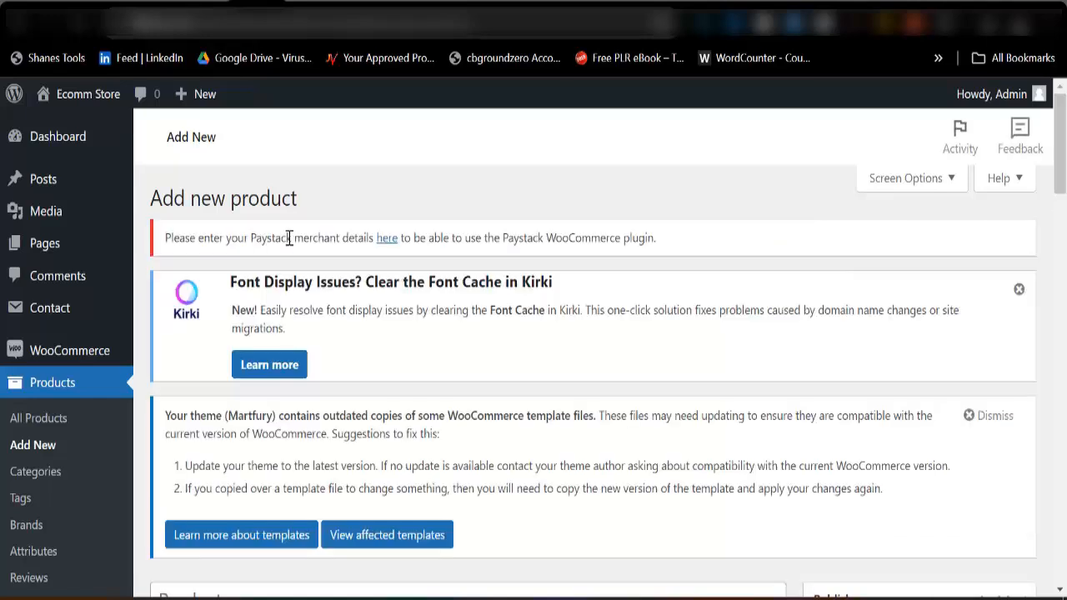
pyautogui.scroll(-3, 269, 400)
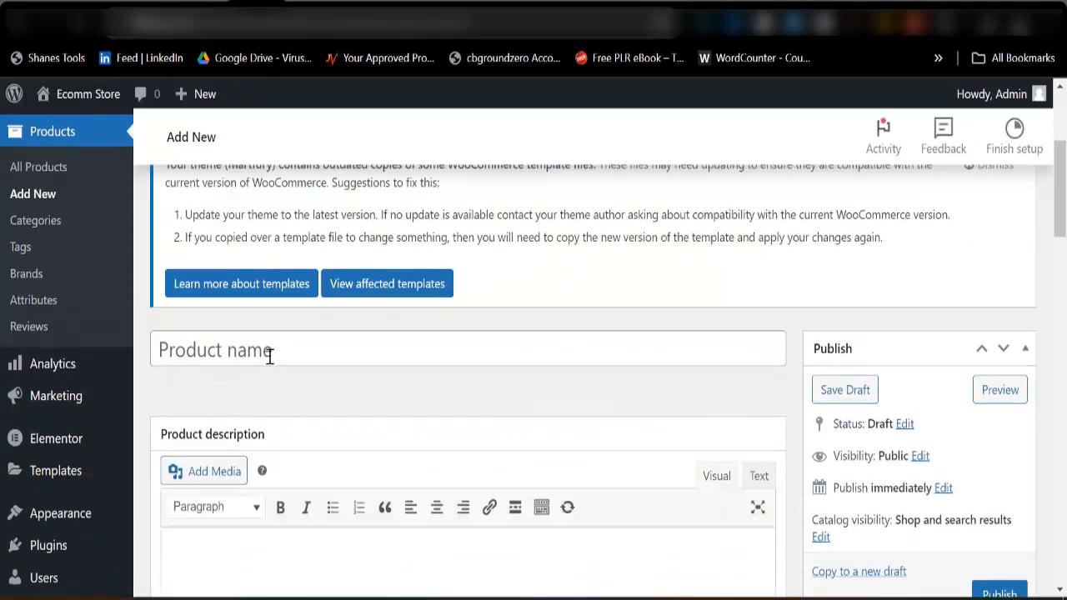
pyautogui.click(271, 350)
pyautogui.hotkey('ctrl', 'v')
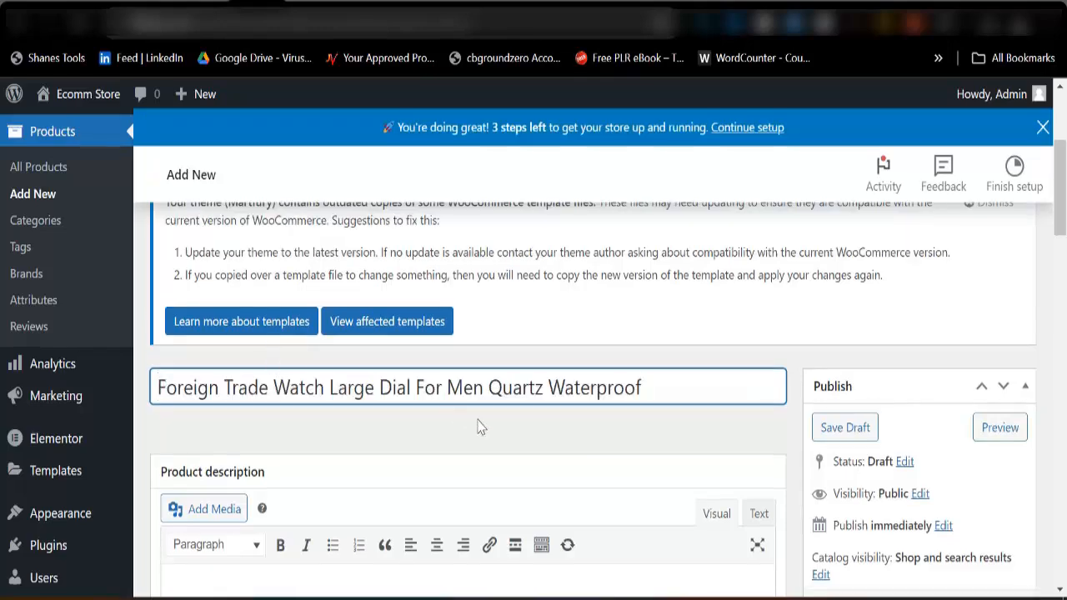
# Return to the Foreign Trade Watch's AliExpress page and copy its specifications, from Case Thickness through Boxes & Cases Material.
pyautogui.scroll(-3, 493, 431)
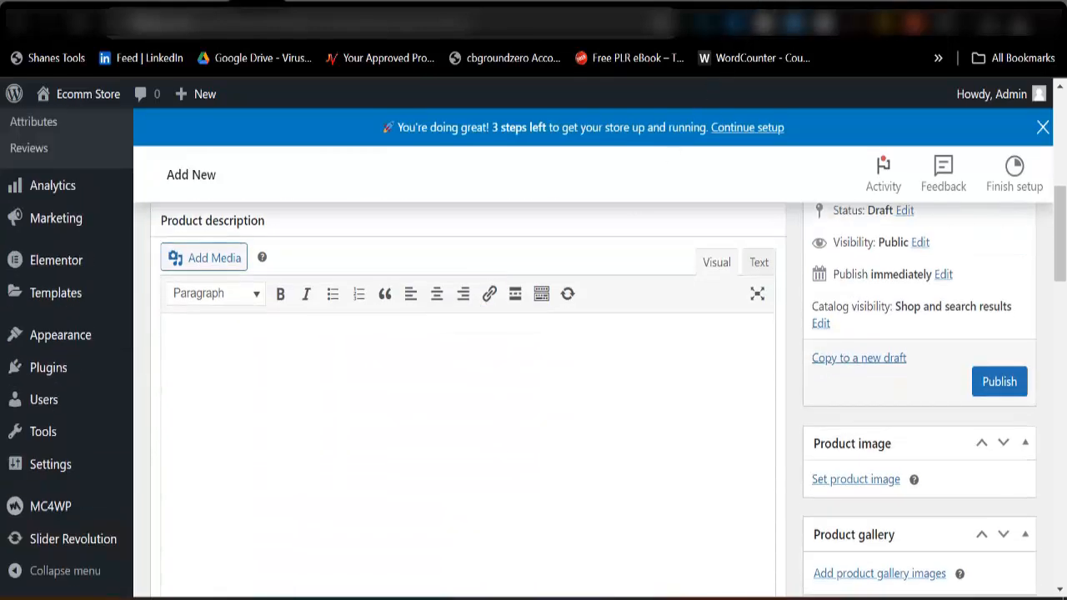
pyautogui.click(758, 4)
pyautogui.scroll(5, 341, 409)
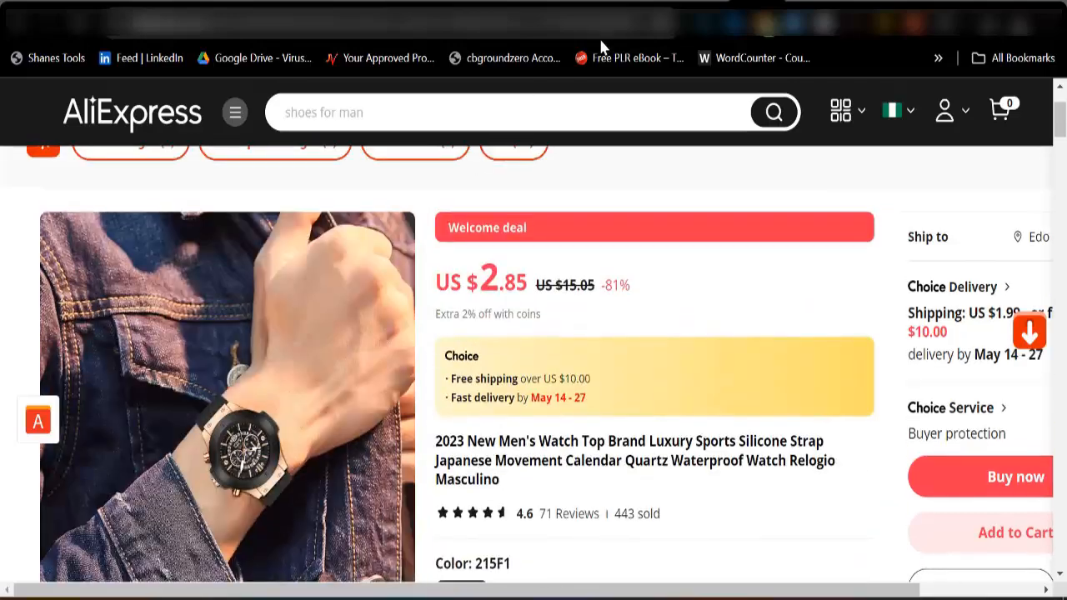
pyautogui.click(800, 10)
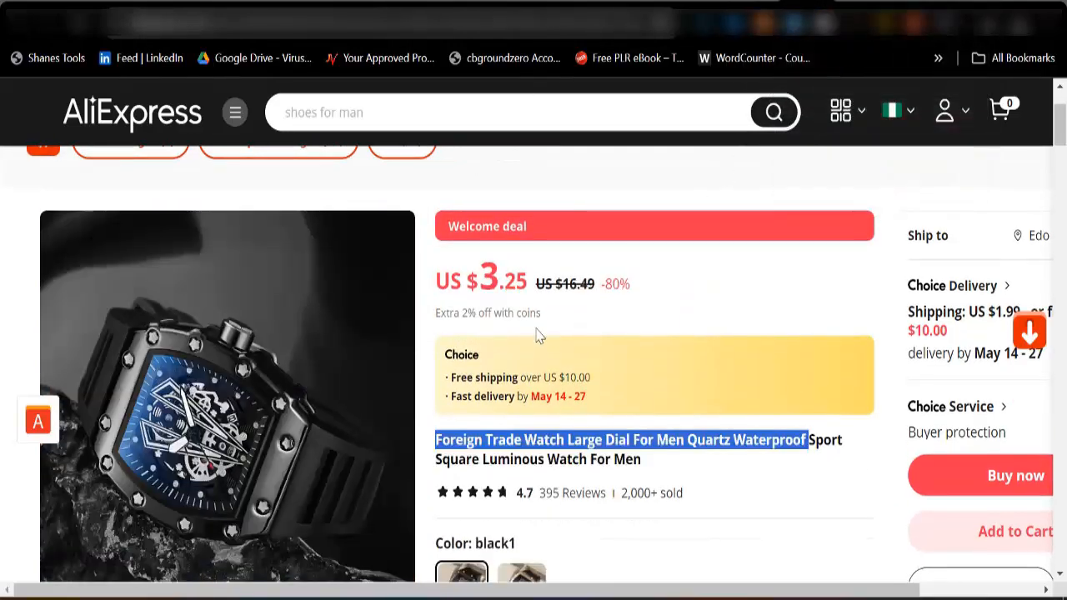
pyautogui.scroll(-3, 477, 387)
pyautogui.scroll(-10, 479, 389)
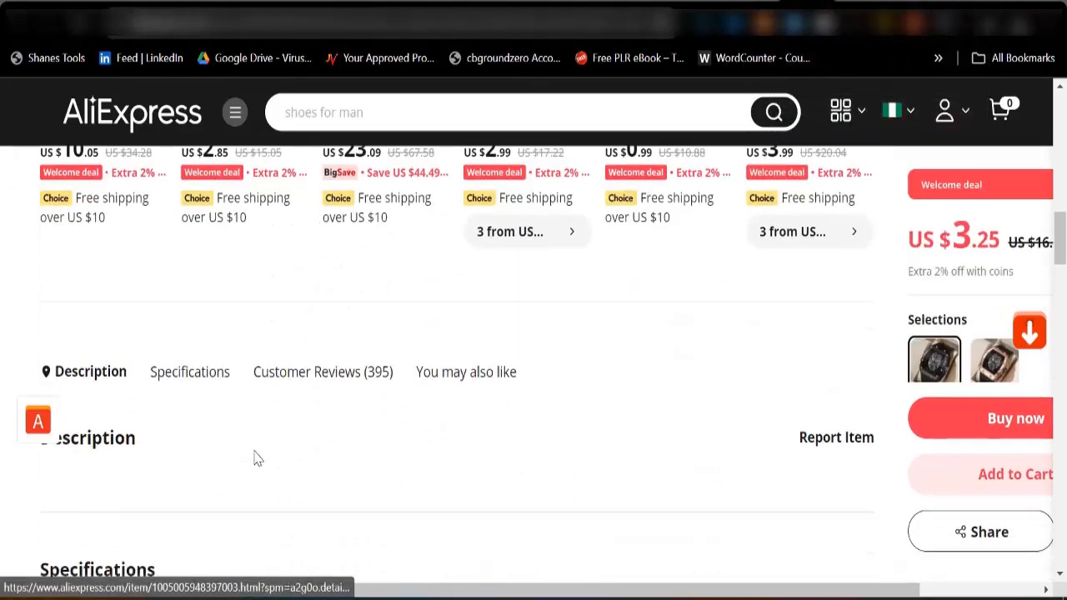
pyautogui.scroll(-7, 136, 450)
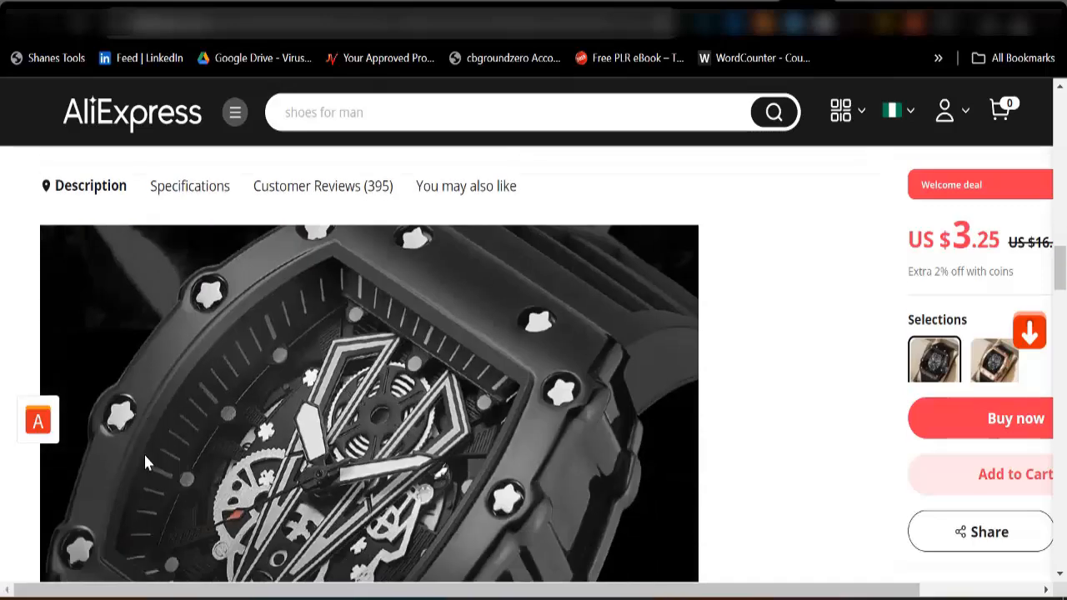
pyautogui.scroll(-6, 167, 455)
pyautogui.scroll(5, 172, 428)
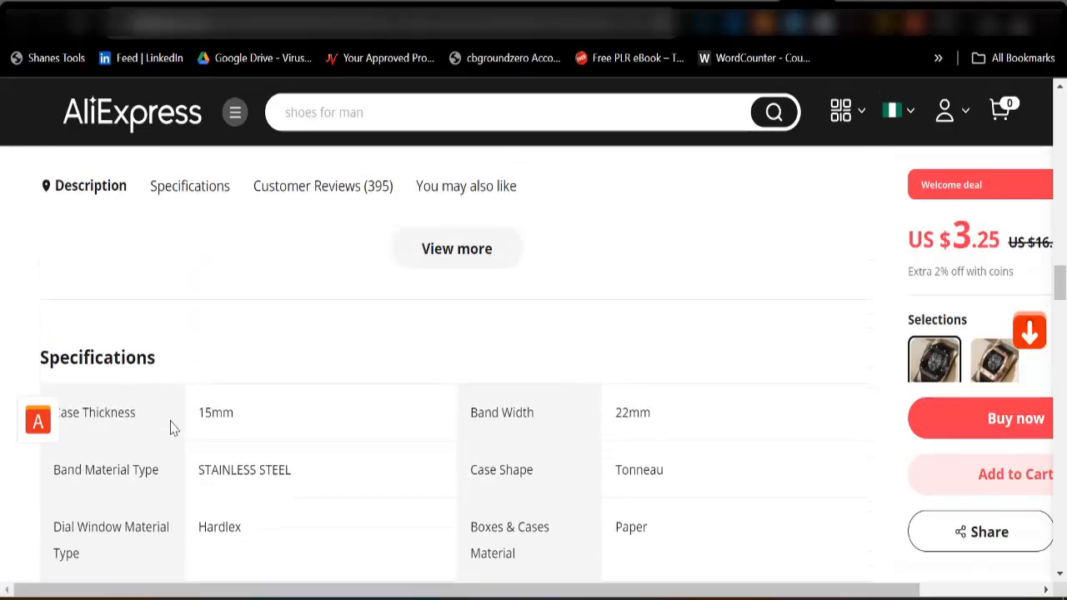
pyautogui.scroll(-3, 167, 442)
pyautogui.scroll(-2, 147, 430)
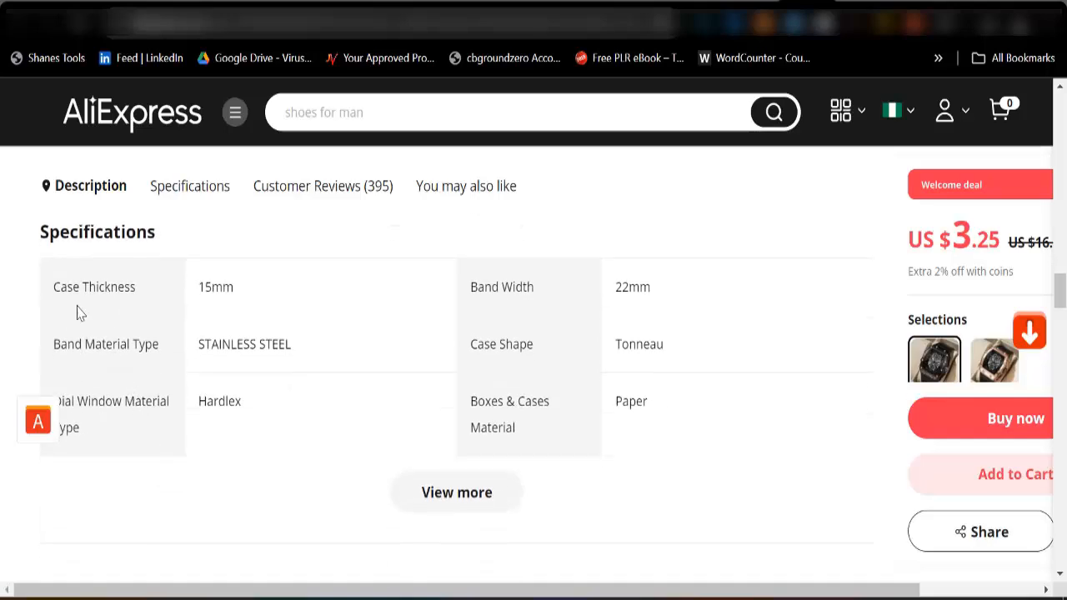
pyautogui.moveTo(52, 293); pyautogui.dragTo(630, 432)
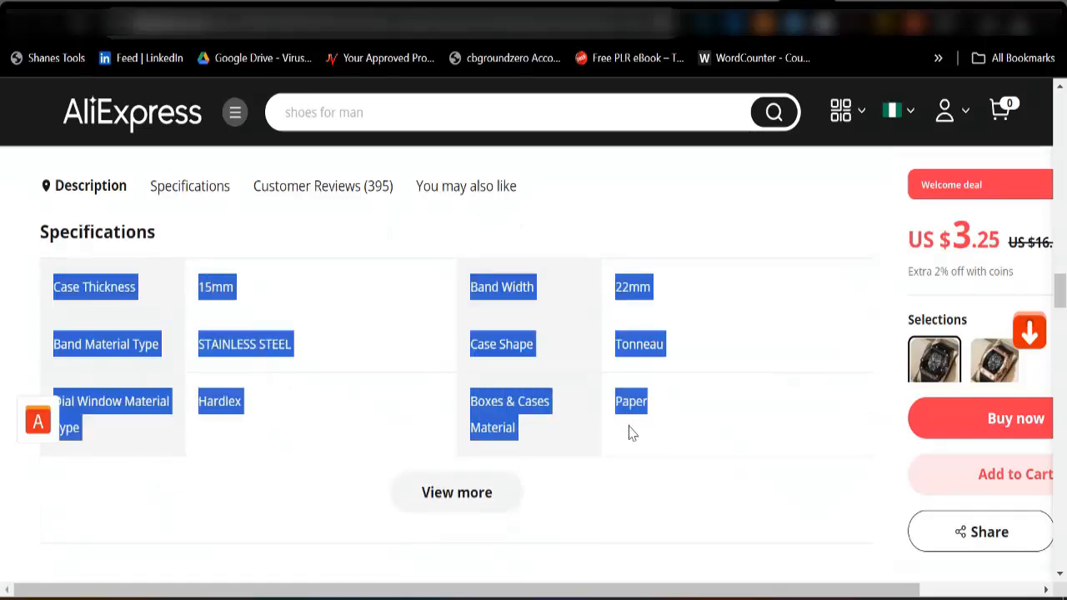
pyautogui.rightClick(490, 419)
pyautogui.click(510, 194)
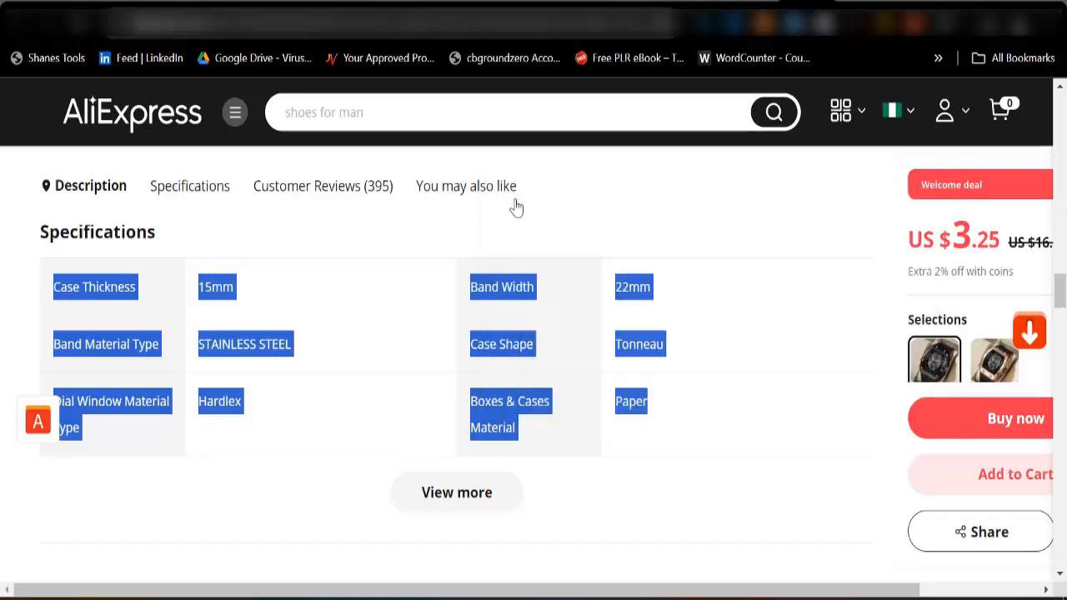
# Paste the copied specifications into the new WordPress product's short description.
pyautogui.click(275, 4)
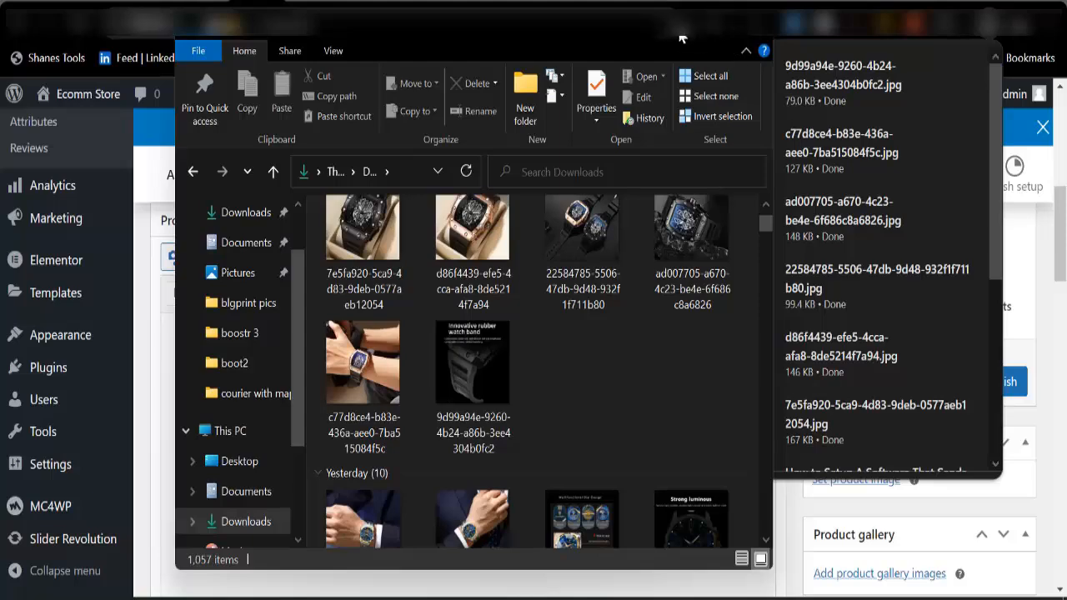
pyautogui.click(681, 38)
pyautogui.scroll(-10, 270, 421)
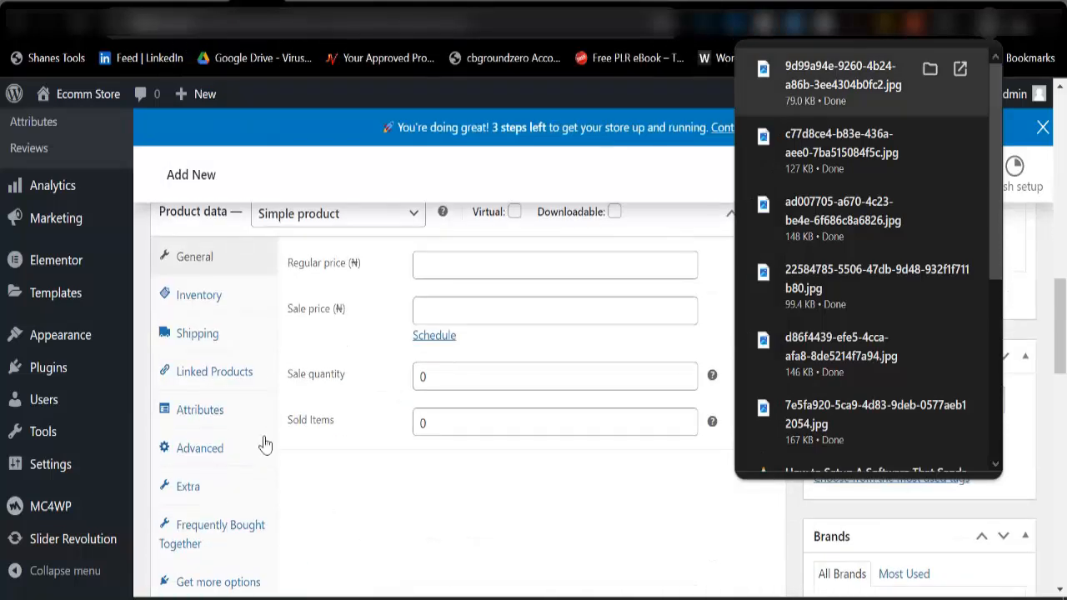
pyautogui.click(223, 432)
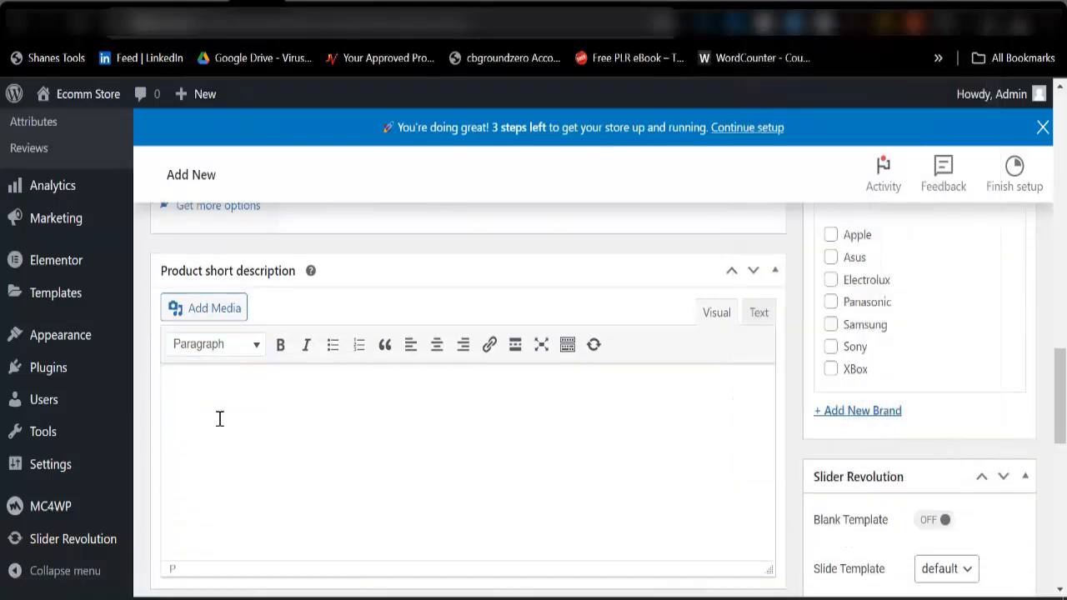
pyautogui.hotkey('ctrl', 'v')
# Set the product's regular price to 40000.
pyautogui.scroll(6, 250, 456)
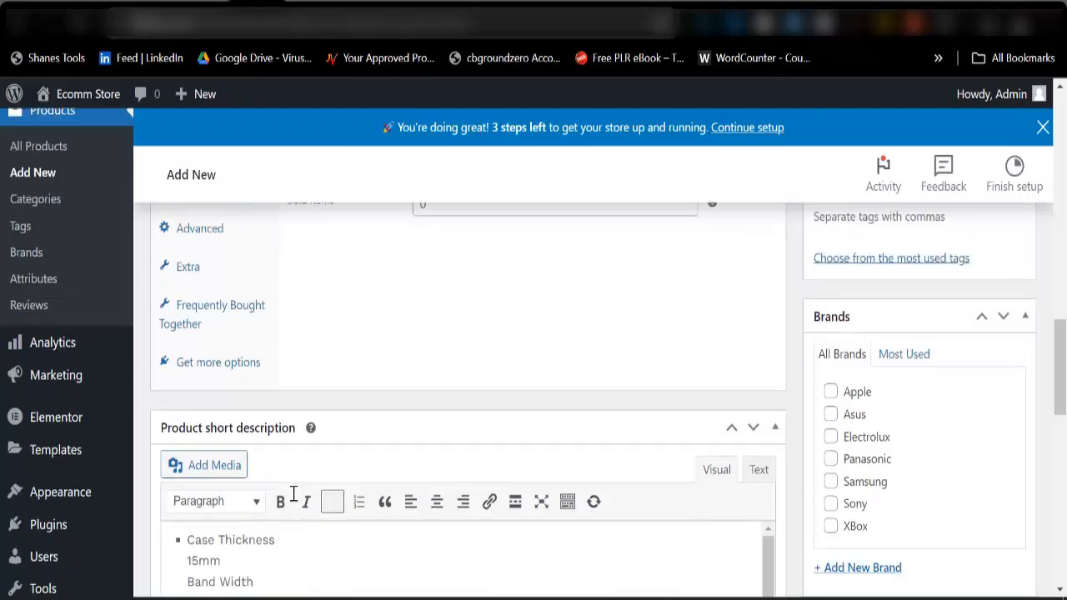
pyautogui.scroll(1, 374, 349)
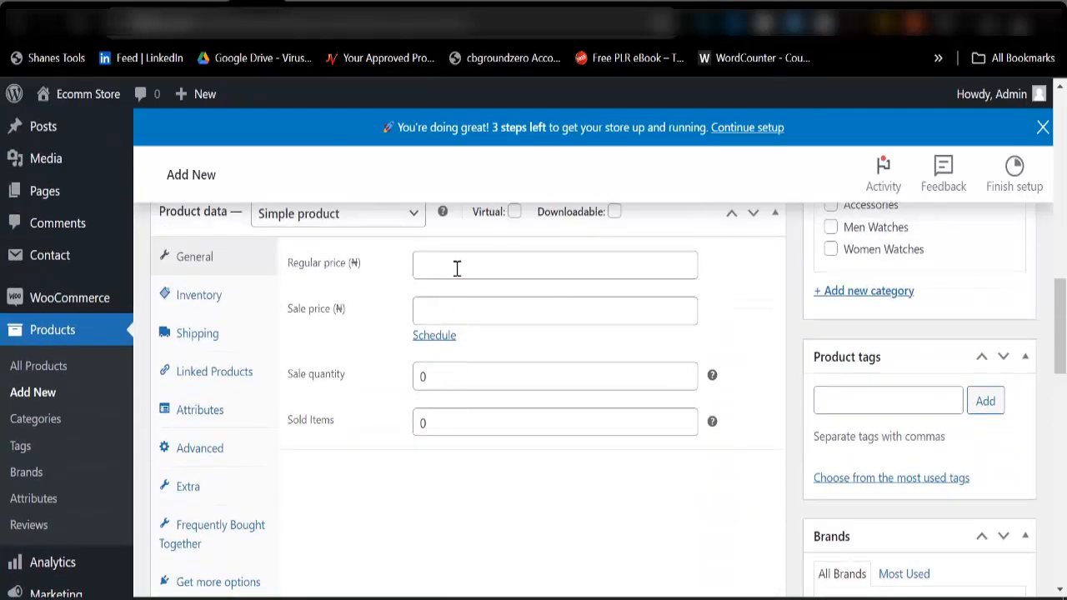
pyautogui.click(457, 268)
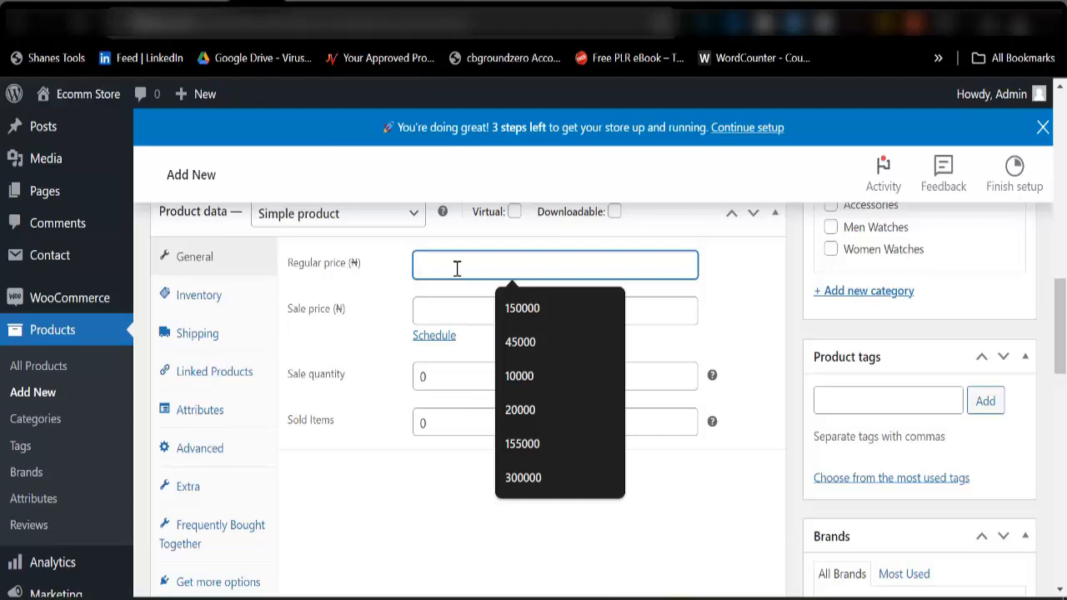
pyautogui.write('40000')
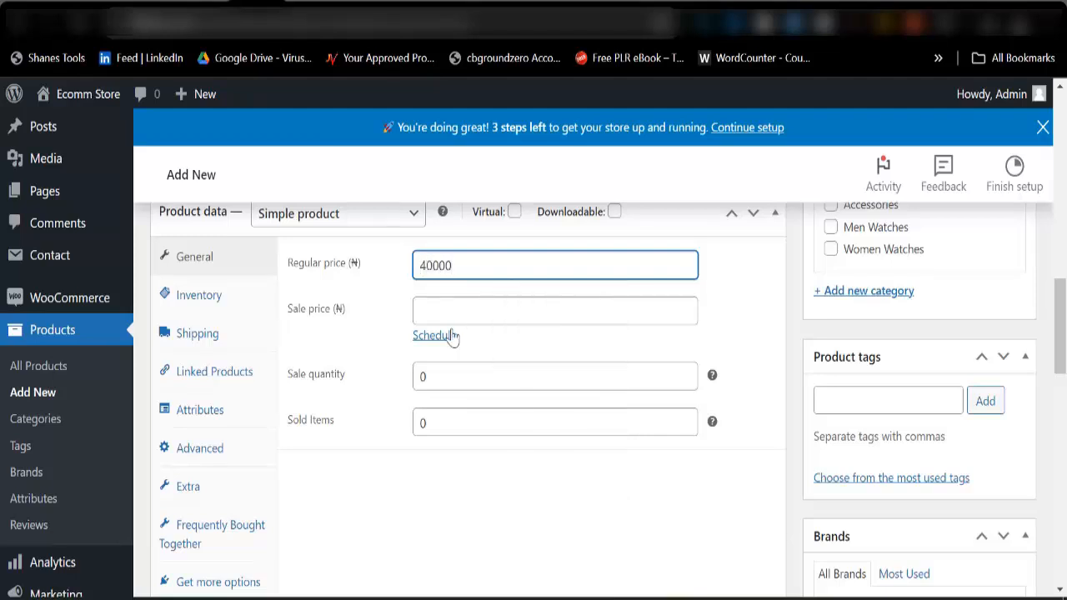
# Upload the five newest downloaded watch images and set the black watch on rocks, ad007705-a670-4c23-be4e-6f686c8a6826.jpg, as the product image.
pyautogui.scroll(5, 338, 350)
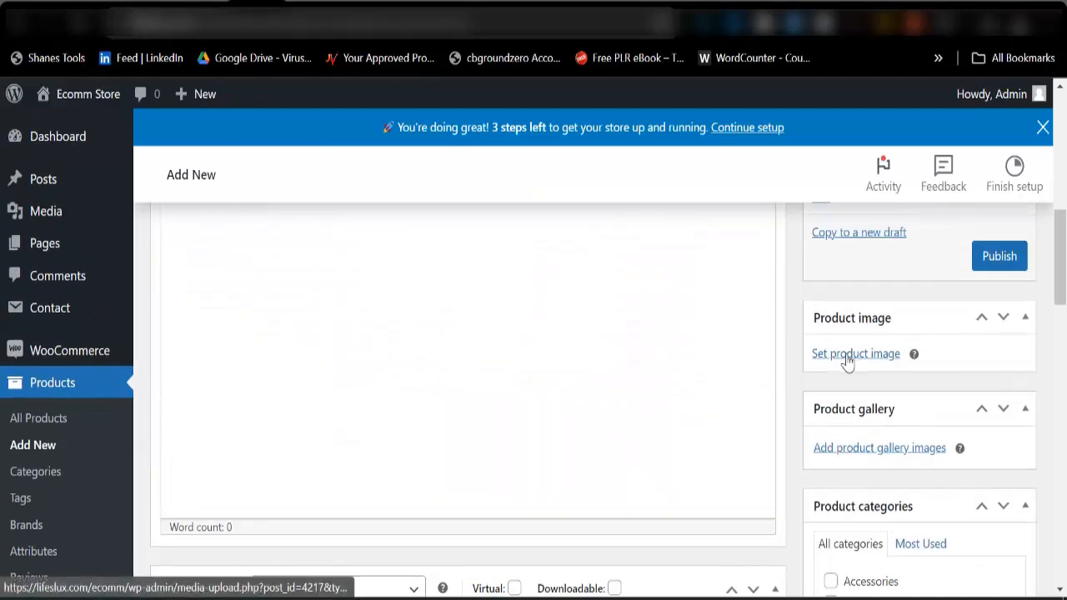
pyautogui.click(846, 358)
pyautogui.click(75, 173)
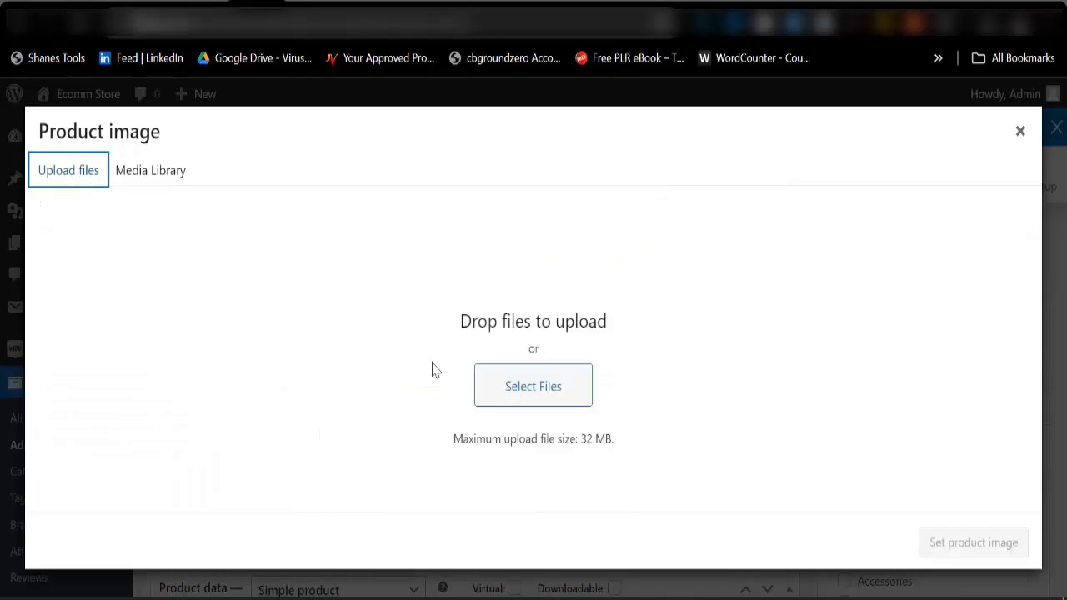
pyautogui.click(539, 398)
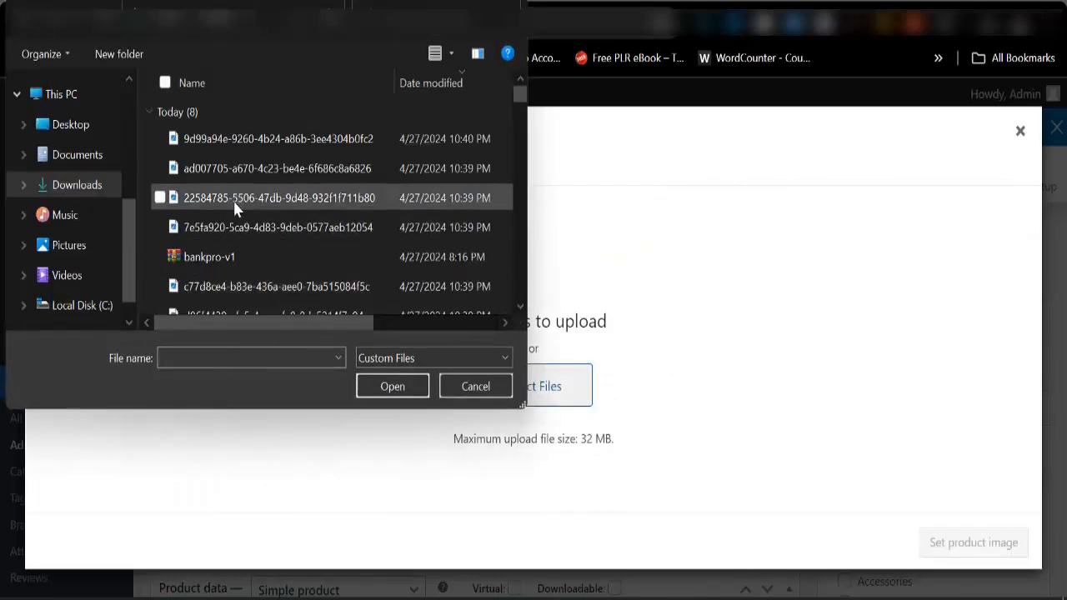
pyautogui.click(211, 143)
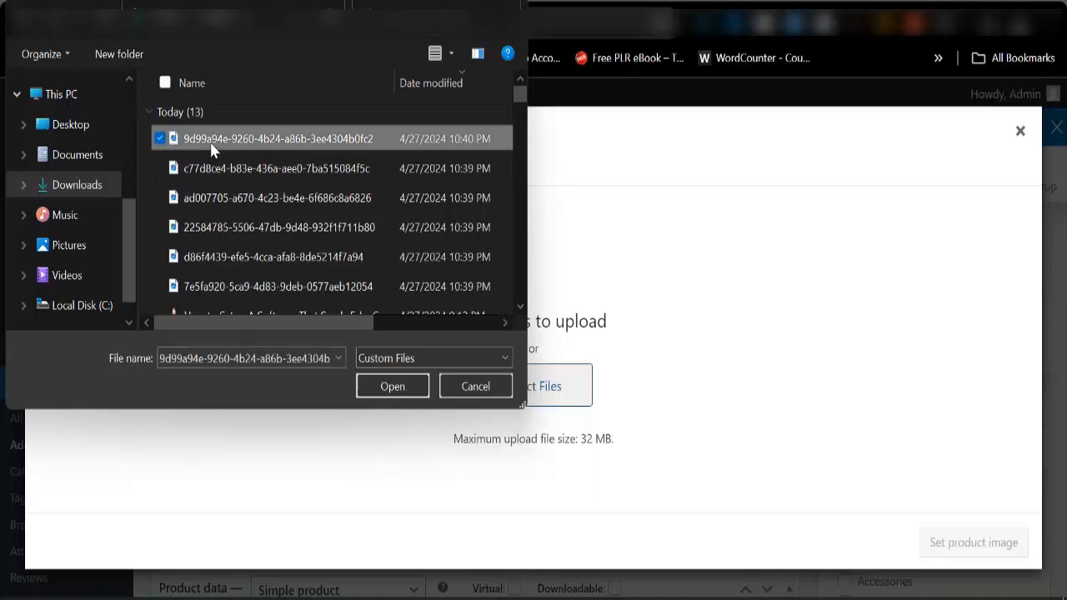
pyautogui.hotkey('shift', 'Down')
pyautogui.hotkey('shift', 'Down')
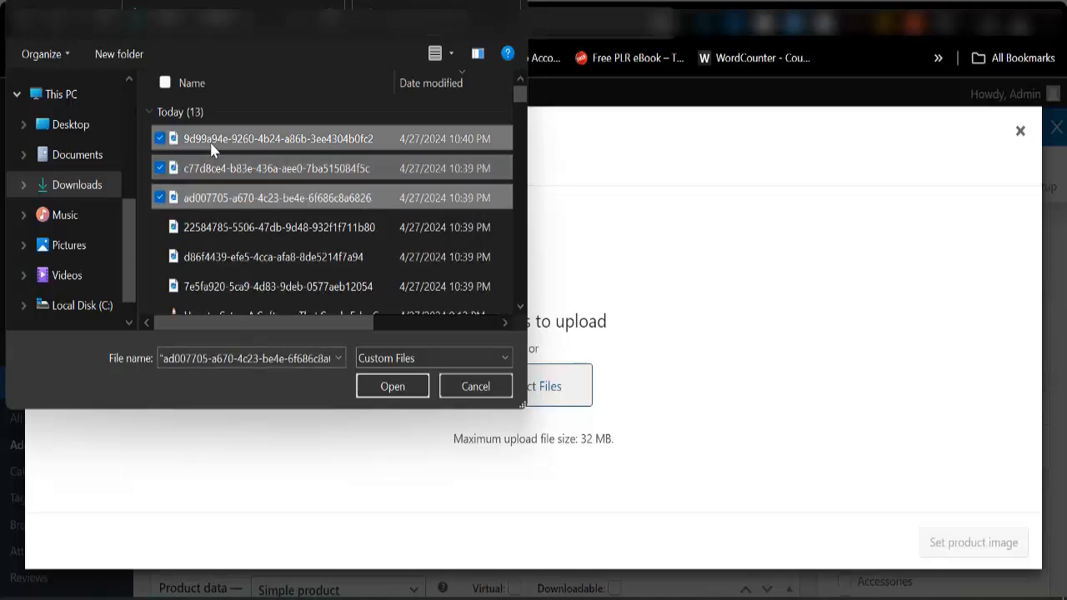
pyautogui.hotkey('shift', 'Down')
pyautogui.hotkey('shift', 'Down')
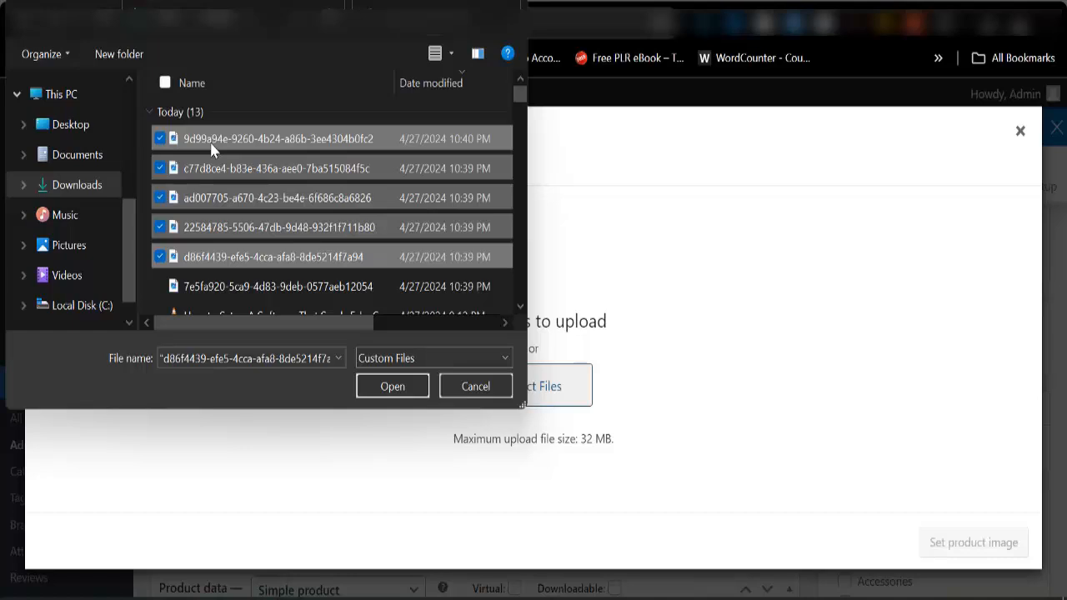
pyautogui.click(367, 393)
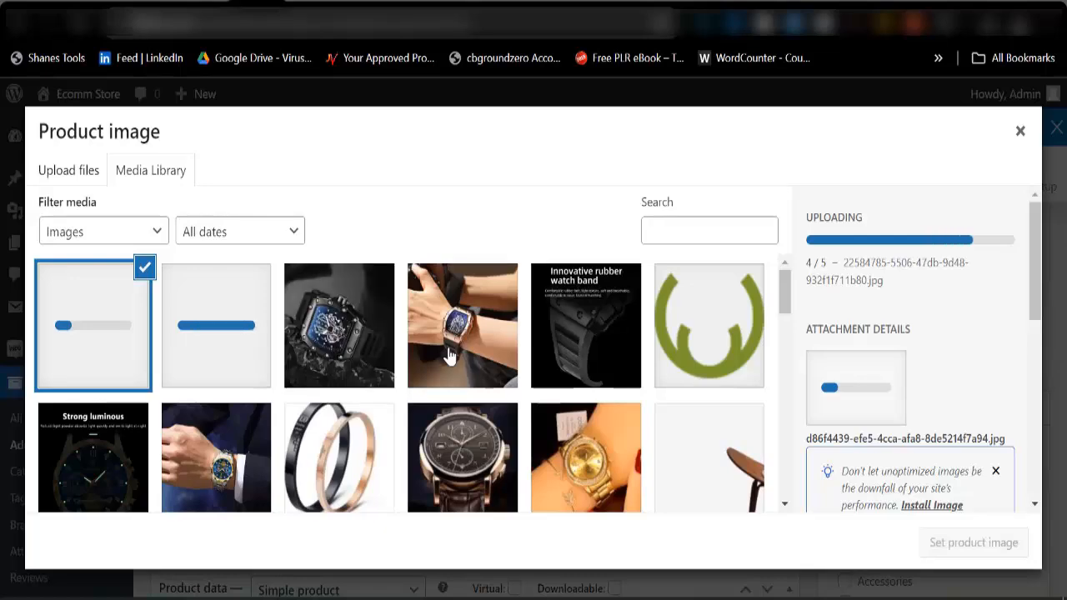
pyautogui.click(347, 354)
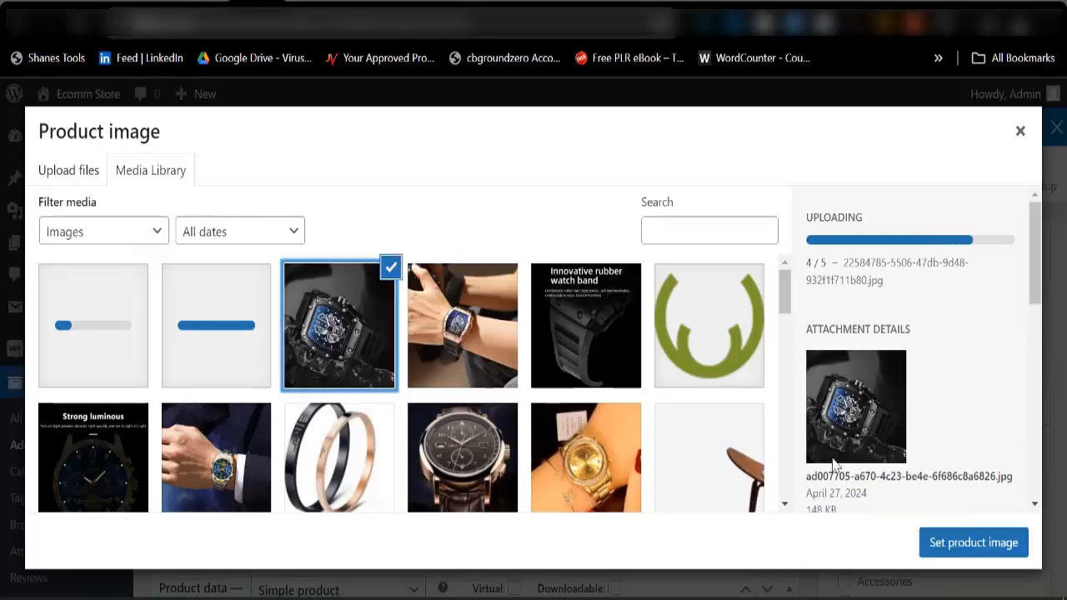
pyautogui.click(967, 540)
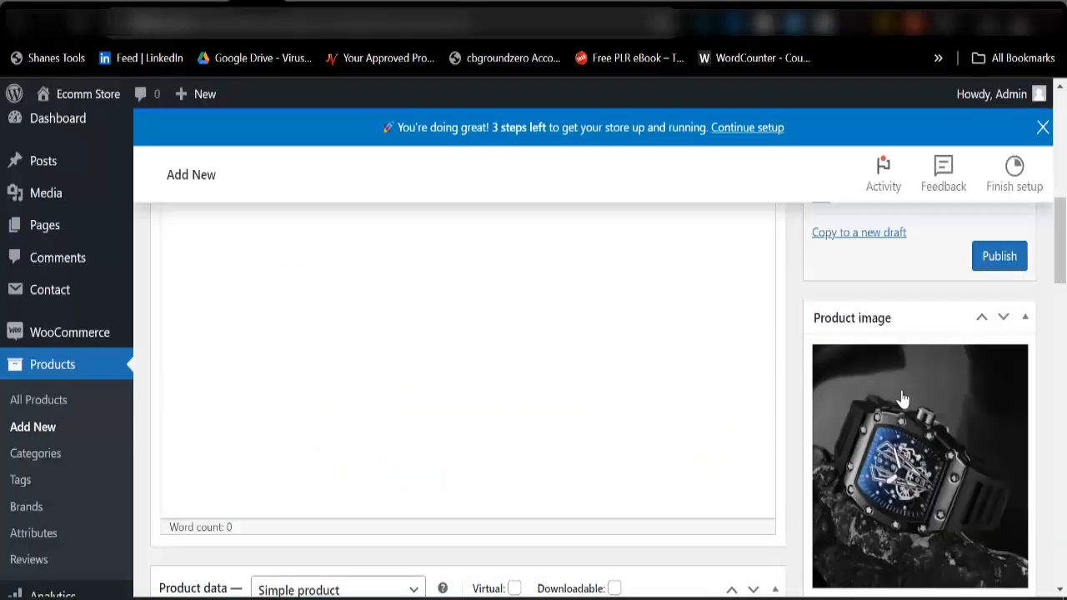
# Add four images to the product gallery: the boxed rose-gold watch, the watch pair, the black watch on rocks and the rubber watch band.
pyautogui.scroll(-3, 888, 408)
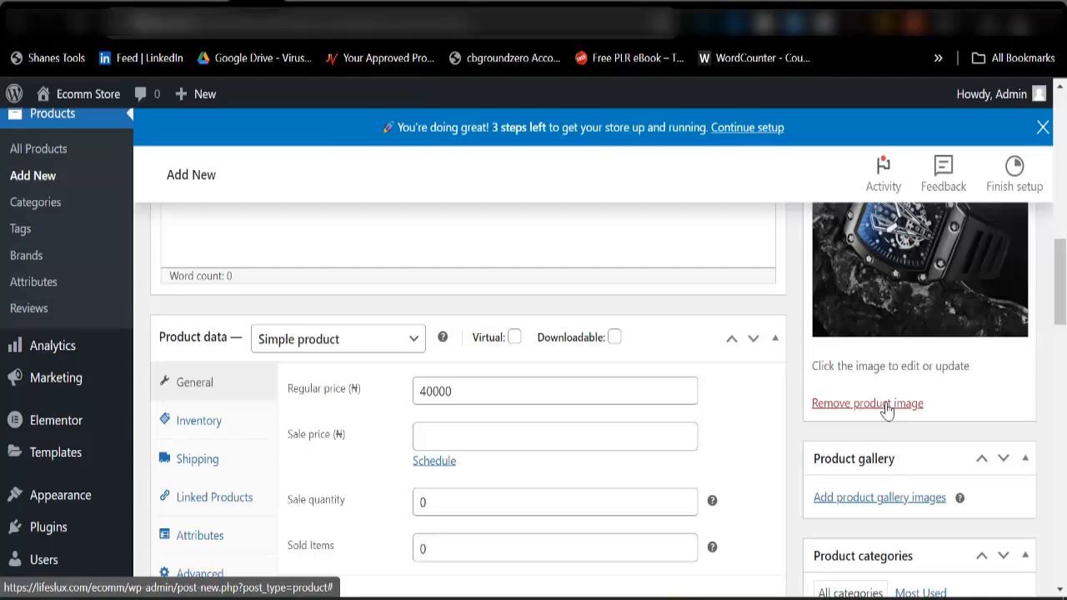
pyautogui.click(851, 500)
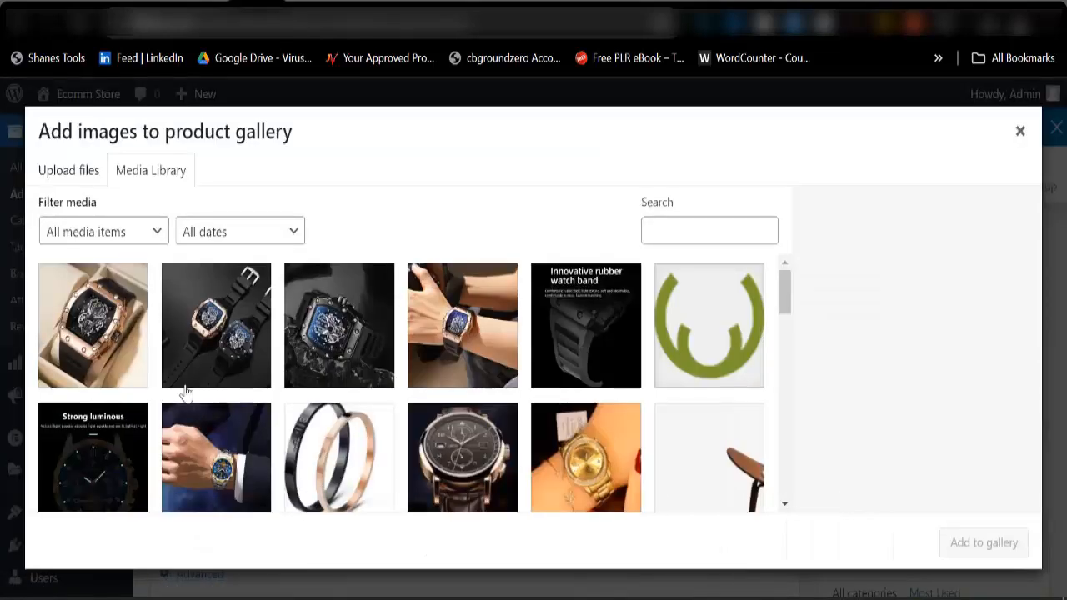
pyautogui.click(119, 336)
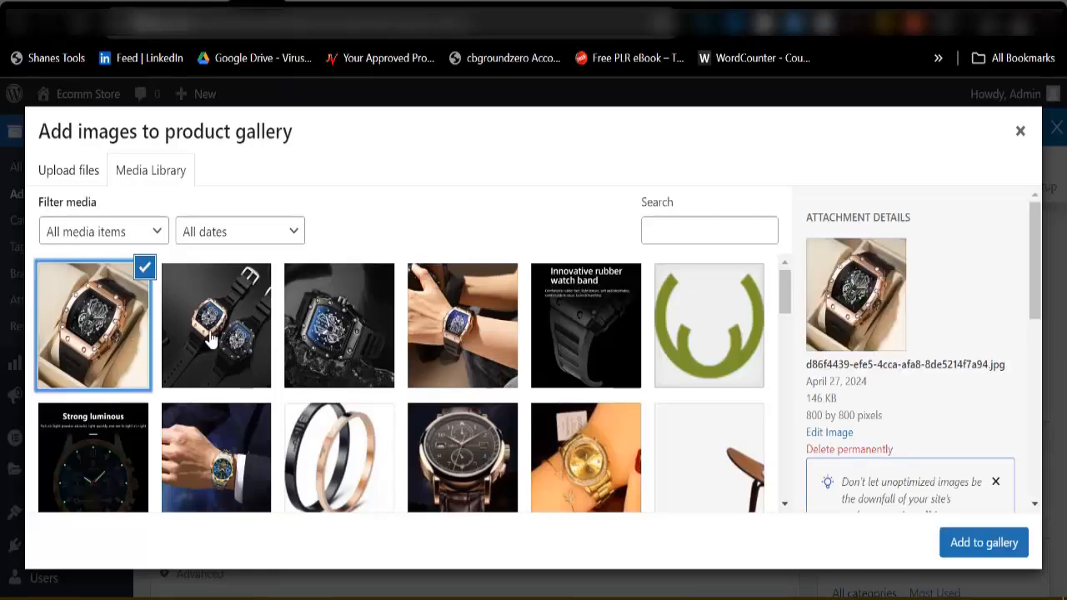
pyautogui.click(217, 337)
pyautogui.click(319, 340)
pyautogui.click(588, 353)
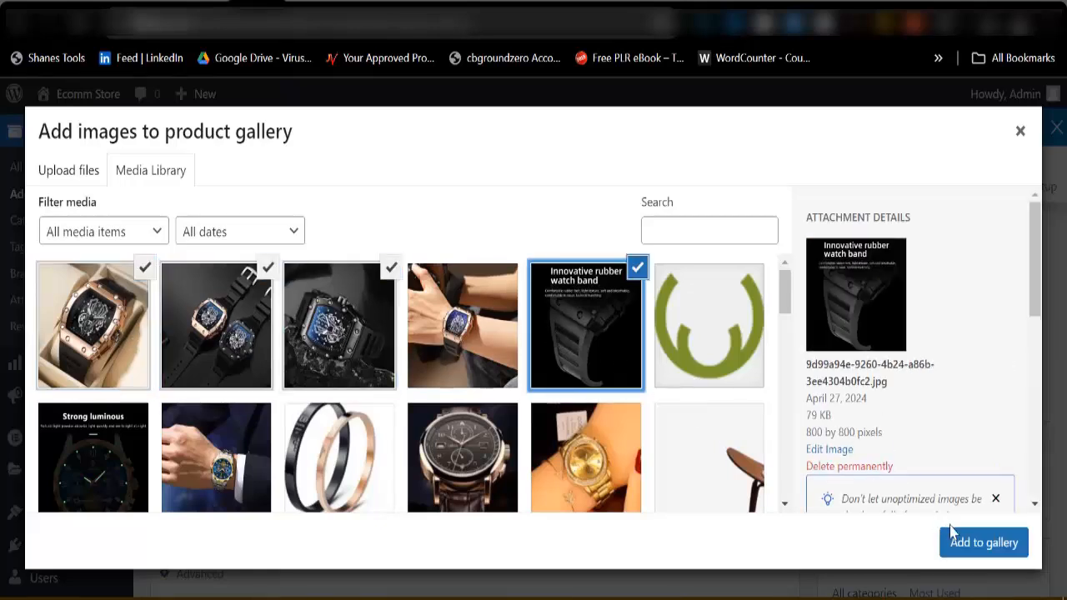
pyautogui.click(976, 542)
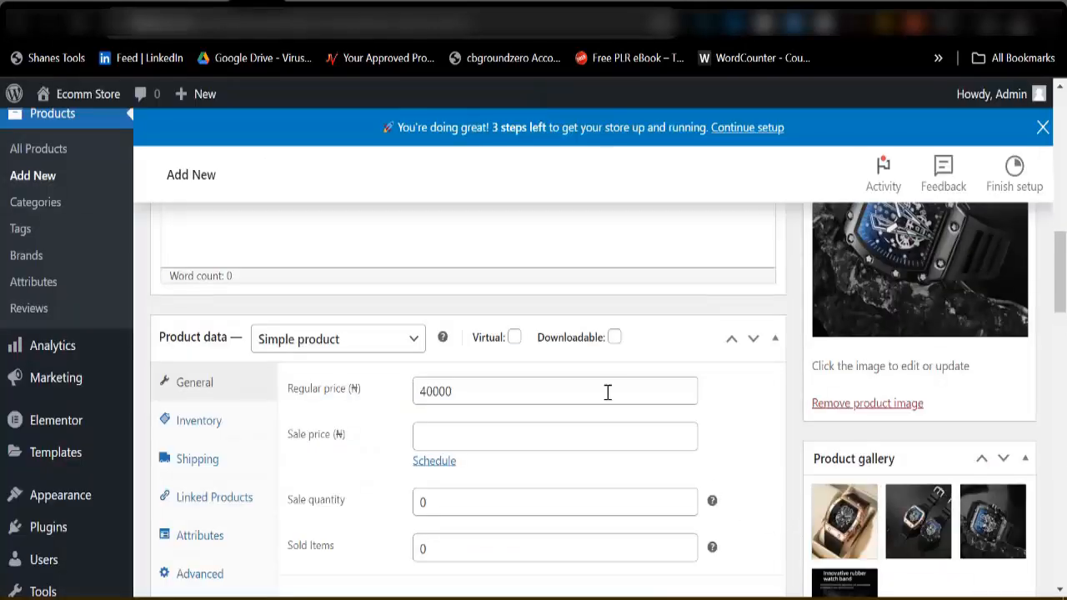
# Assign the new product to the Men Watches category.
pyautogui.scroll(-2, 609, 398)
pyautogui.scroll(3, 771, 404)
pyautogui.scroll(-5, 770, 399)
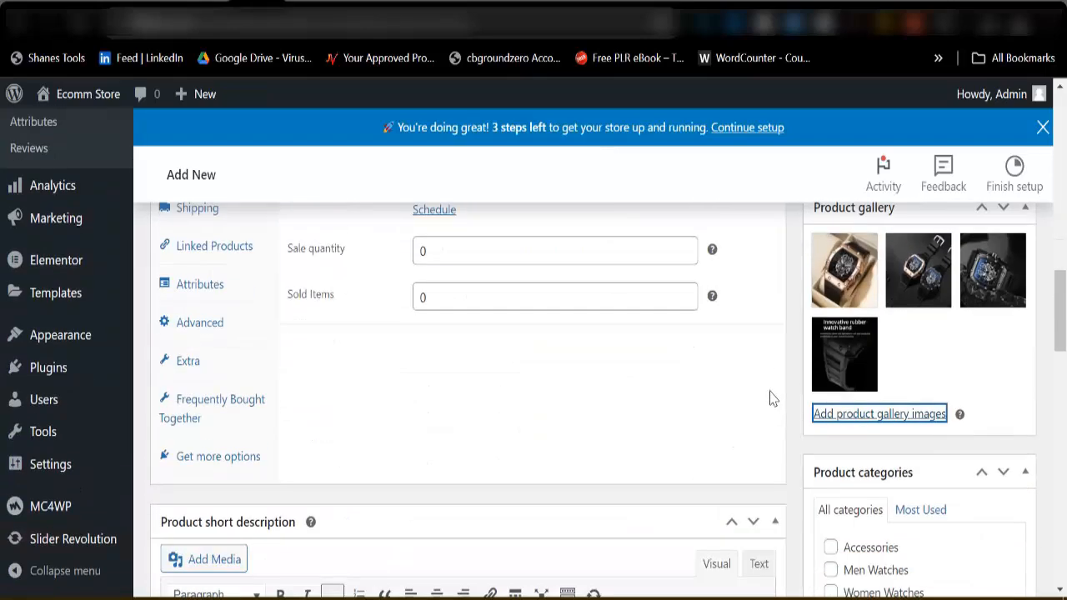
pyautogui.scroll(-2, 833, 458)
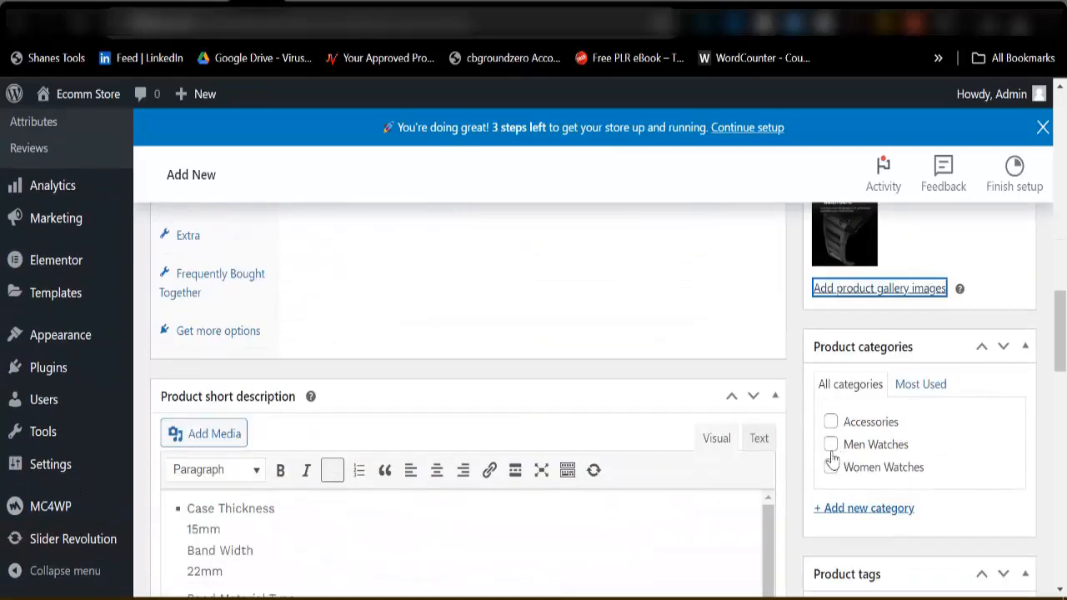
pyautogui.click(830, 445)
# Publish the Foreign Trade Watch Large Dial For Men Quartz Waterproof product.
pyautogui.scroll(10, 686, 438)
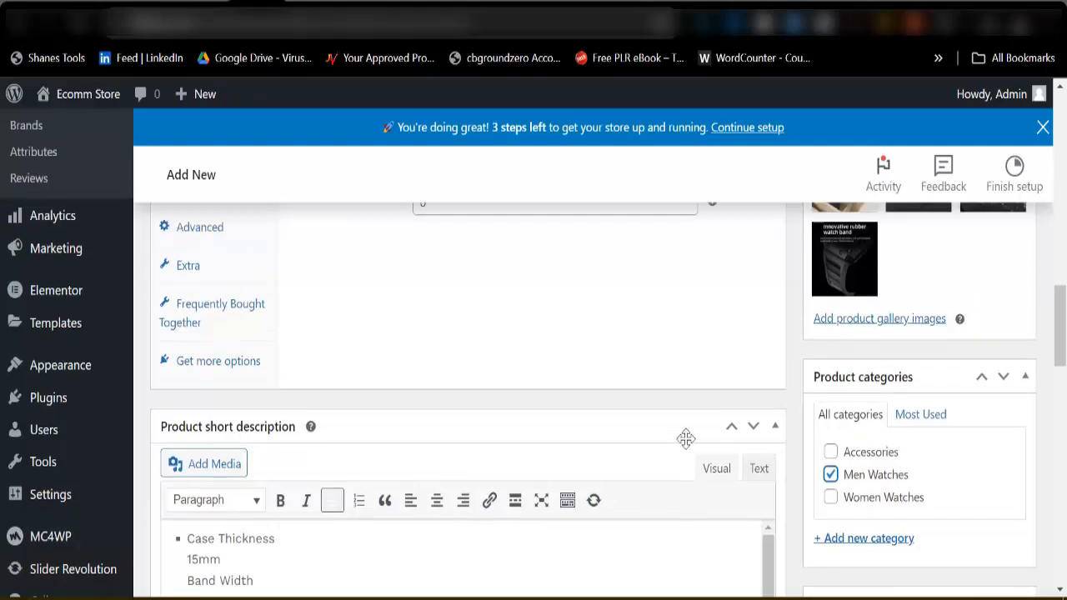
pyautogui.scroll(3, 645, 410)
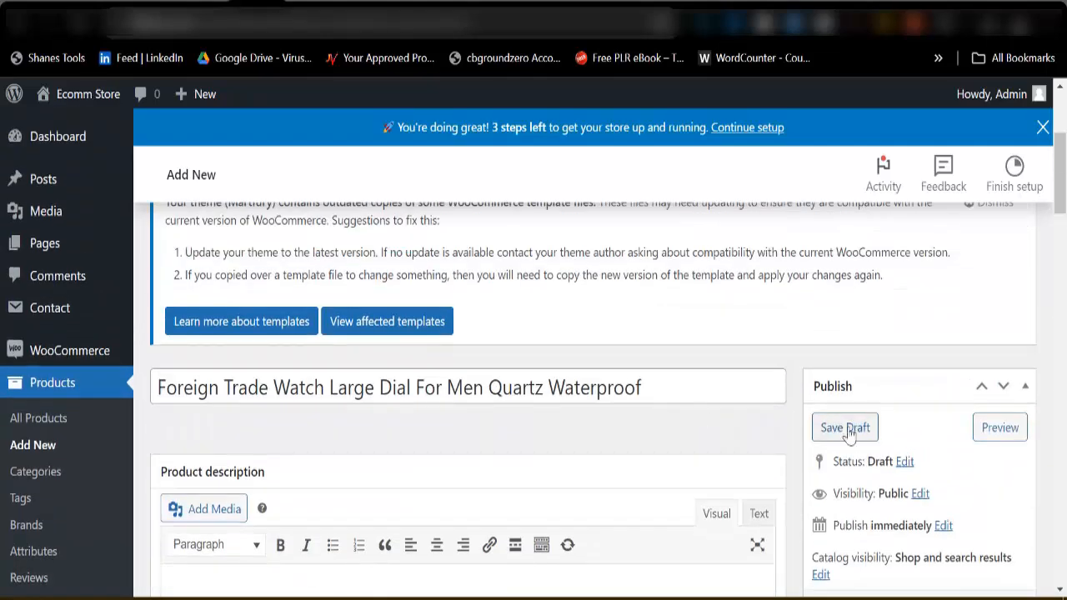
pyautogui.scroll(-2, 824, 430)
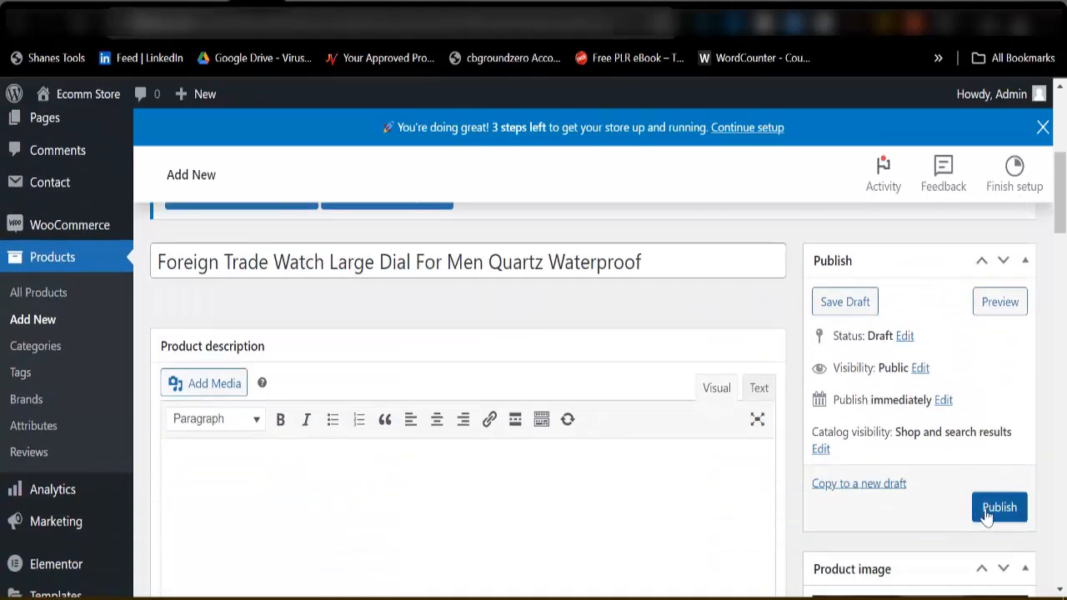
pyautogui.click(993, 512)
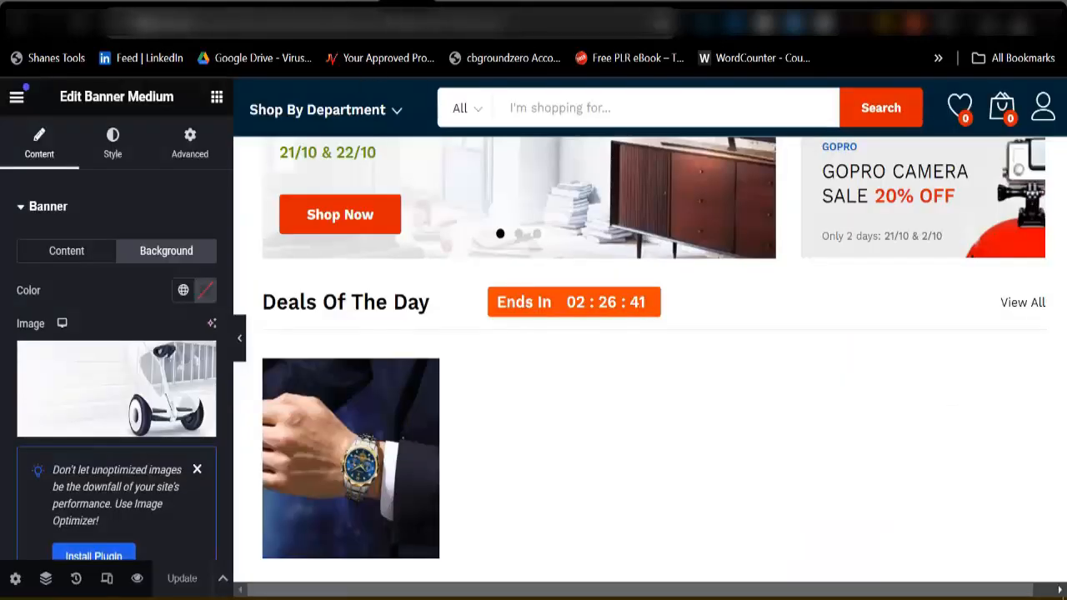
# Reload the store's live homepage and examine the products in the Deals Of The Day and Best Seller In The Last Month sections.
pyautogui.click(334, 13)
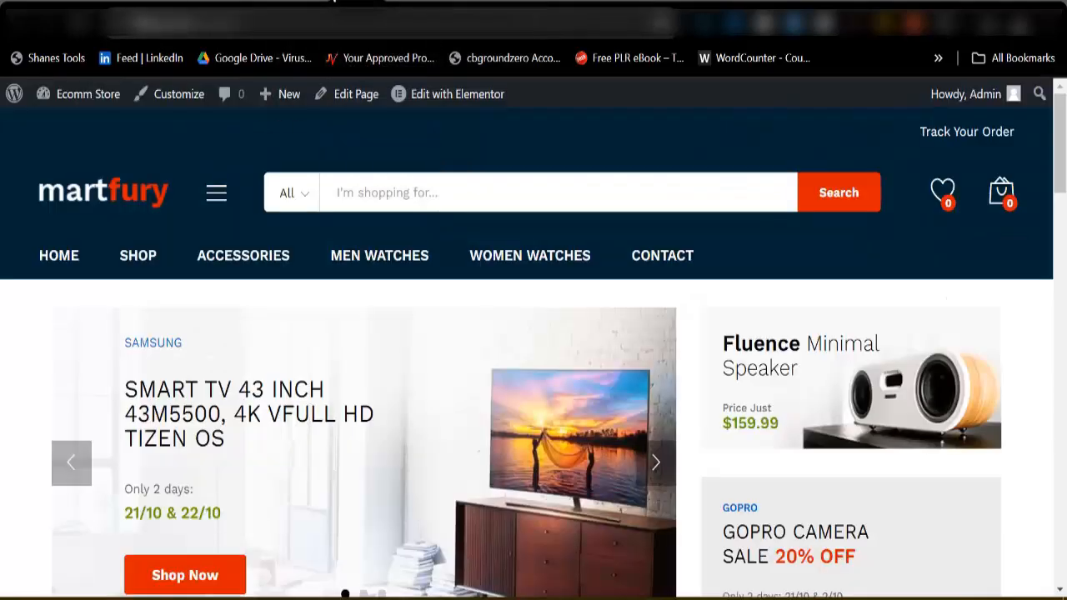
pyautogui.click(73, 28)
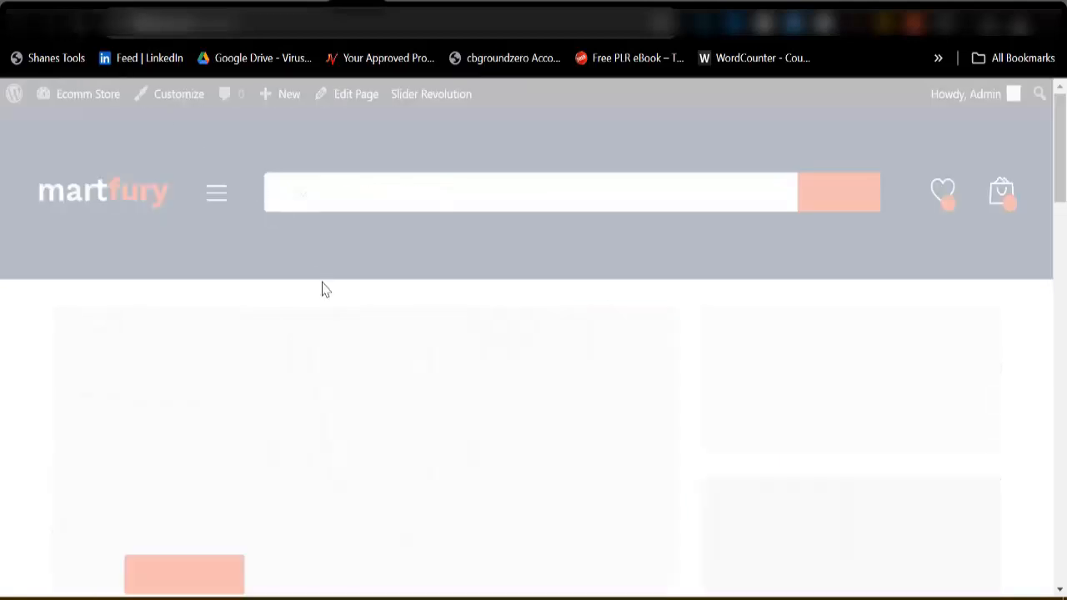
pyautogui.scroll(-6, 430, 360)
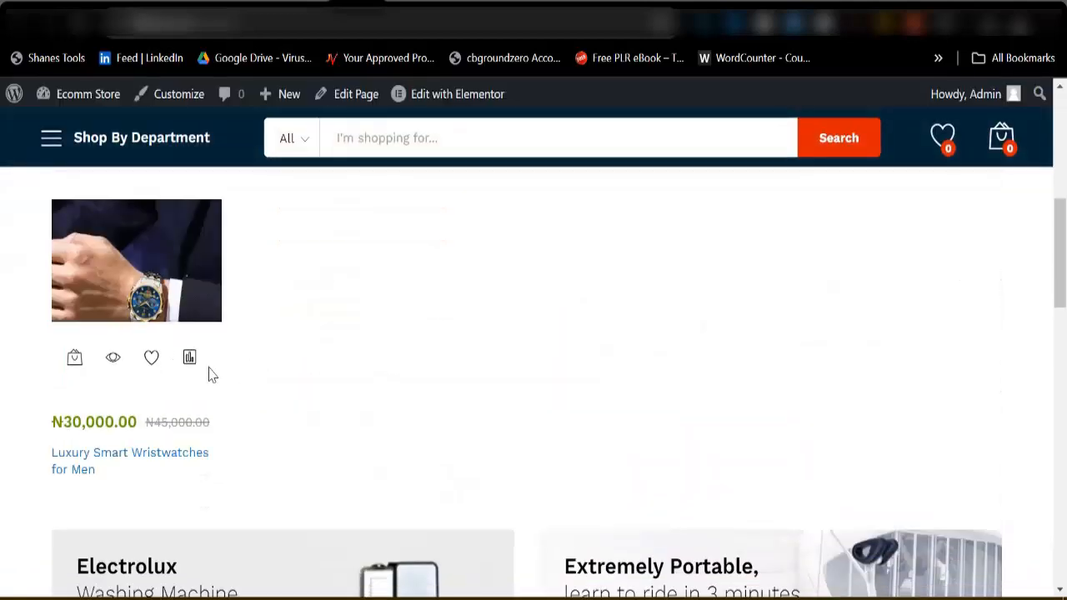
pyautogui.scroll(-2, 300, 277)
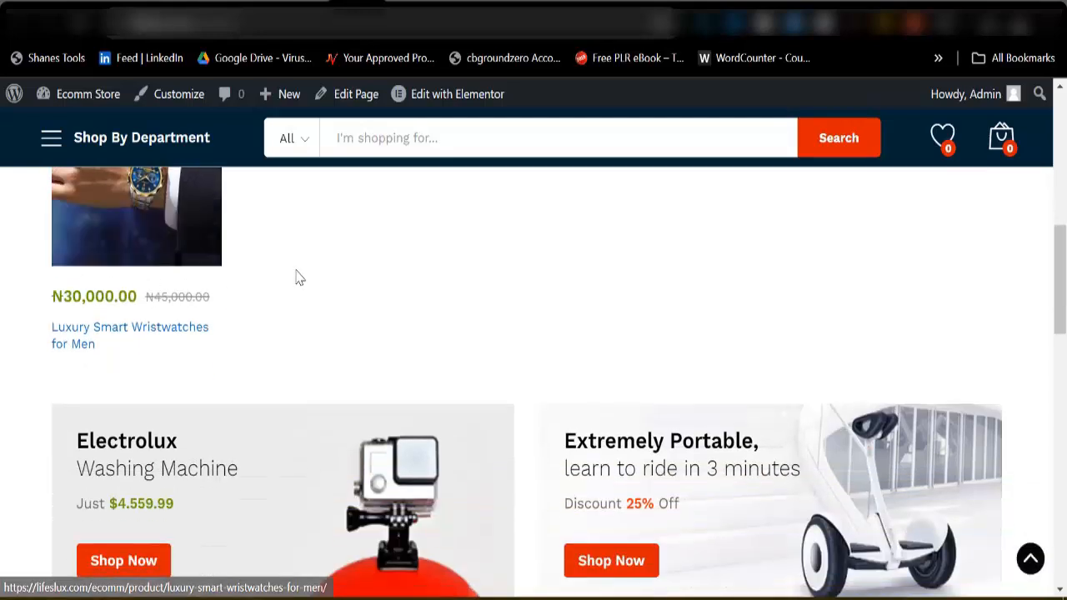
pyautogui.scroll(-5, 296, 278)
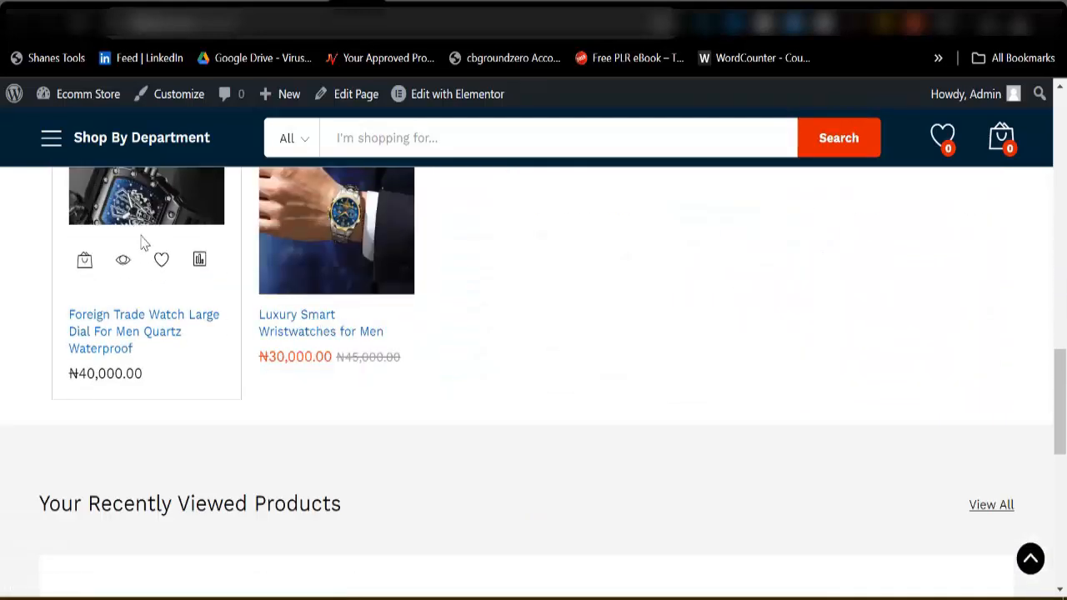
pyautogui.scroll(2, 195, 311)
pyautogui.scroll(2, 193, 342)
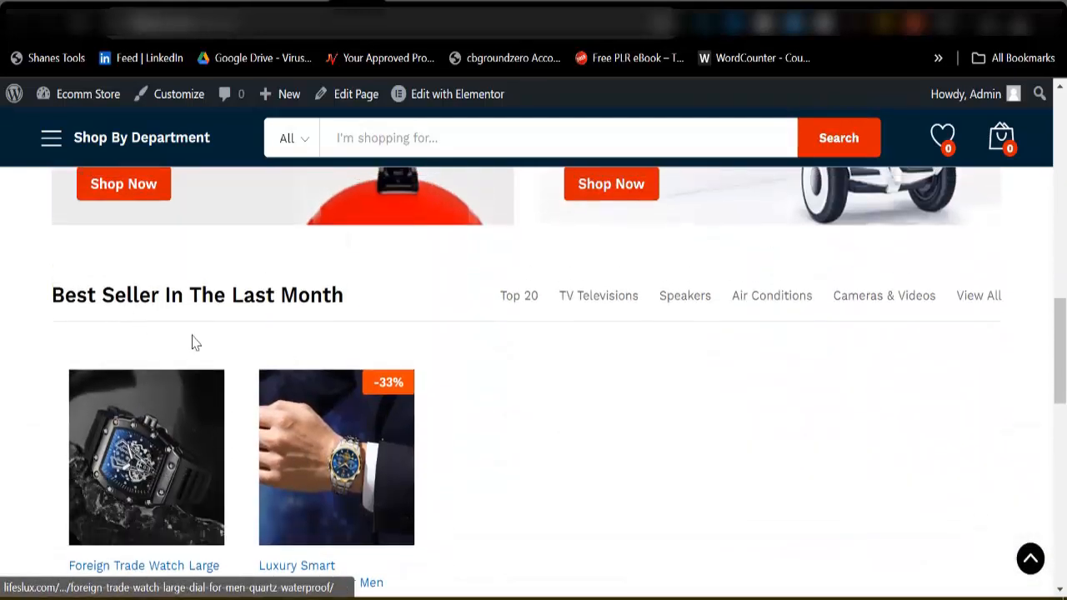
pyautogui.scroll(-3, 250, 367)
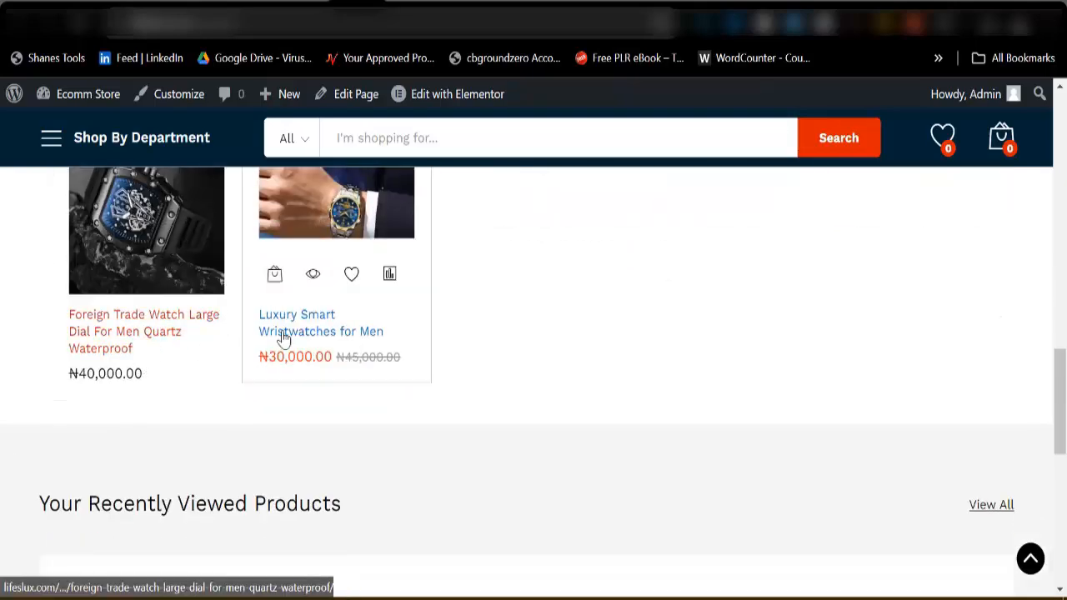
pyautogui.scroll(10, 283, 337)
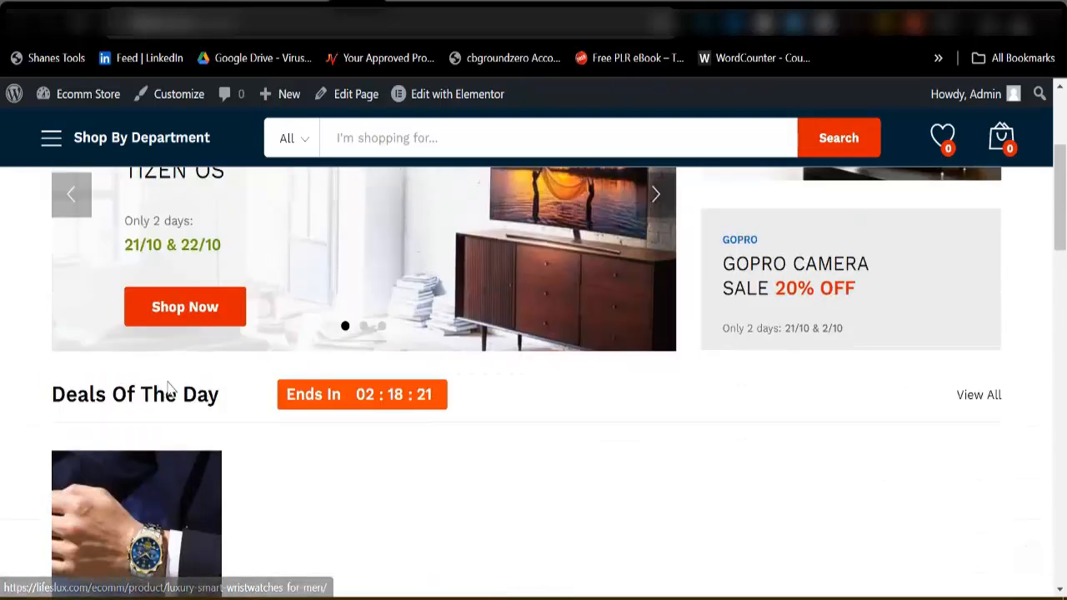
pyautogui.scroll(-2, 197, 476)
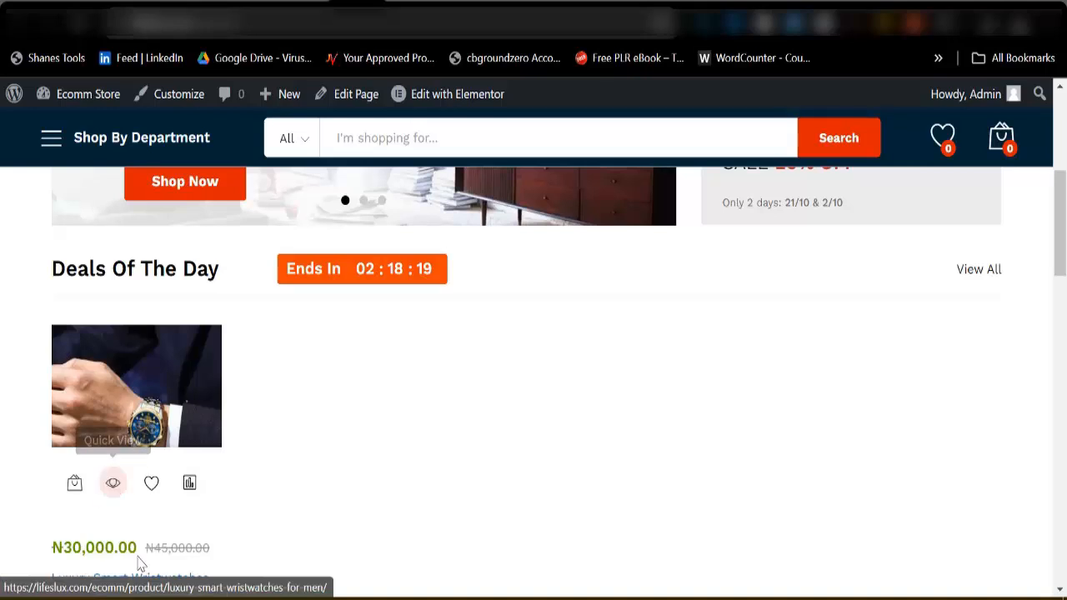
pyautogui.scroll(-2, 150, 400)
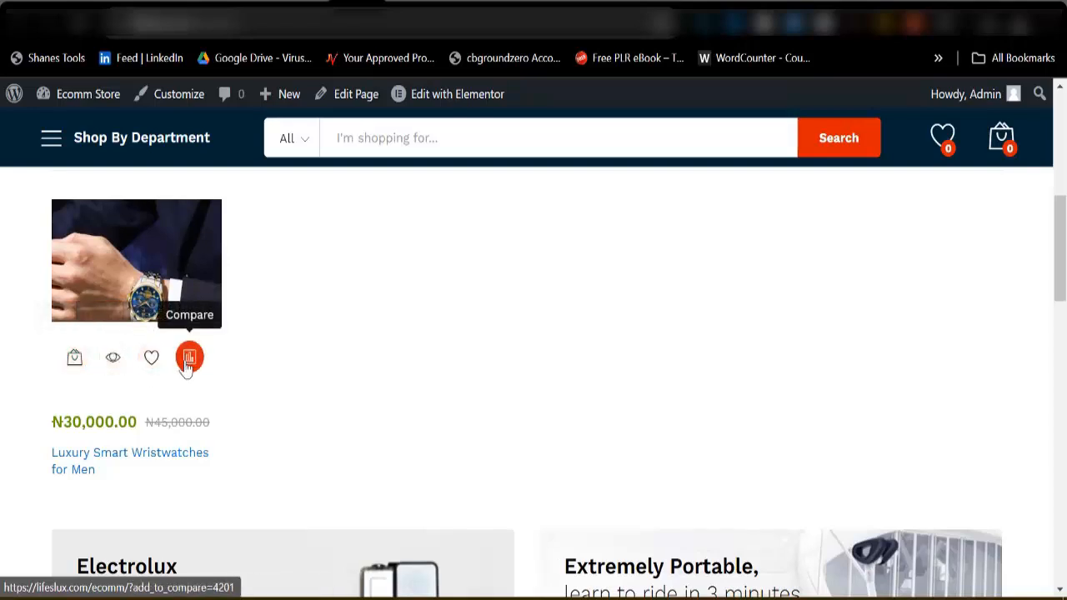
# Add Luxury Smart Wristwatches for Men from Deals Of The Day to the cart and open the cart page.
pyautogui.click(73, 367)
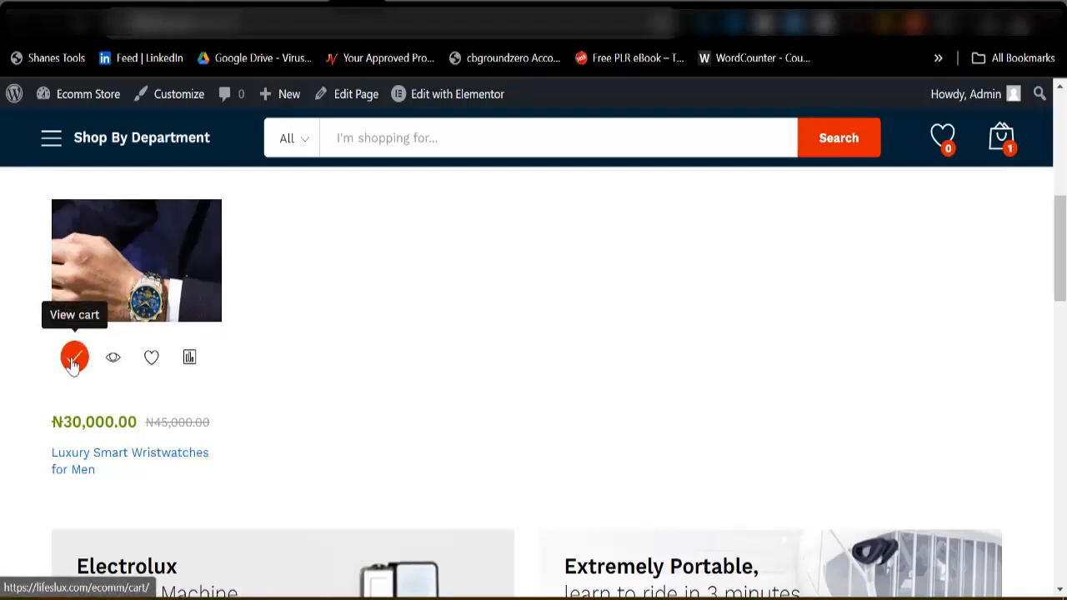
pyautogui.click(73, 358)
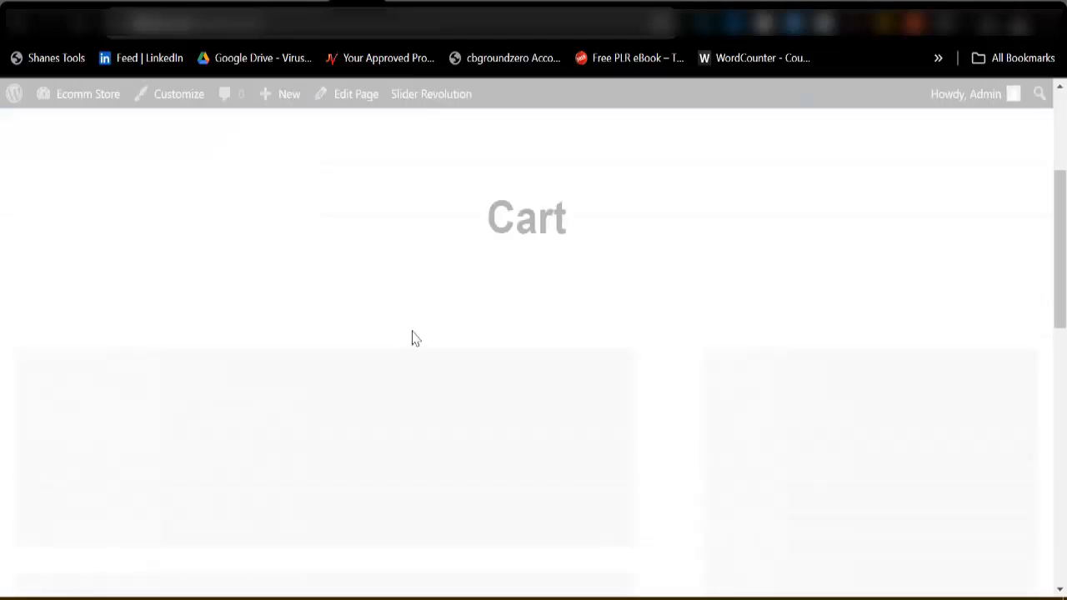
pyautogui.scroll(-2, 469, 260)
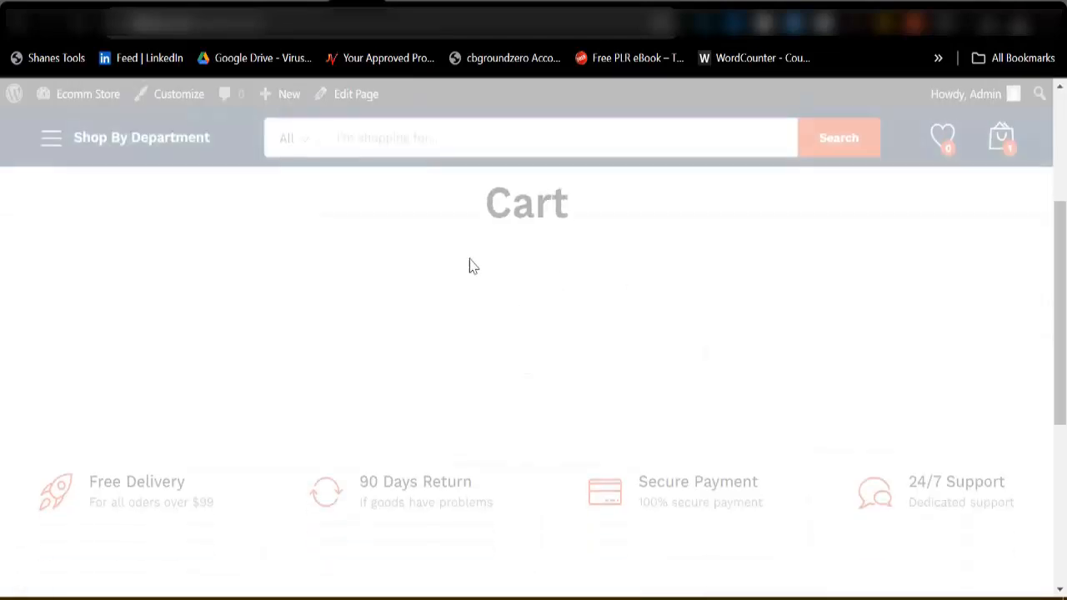